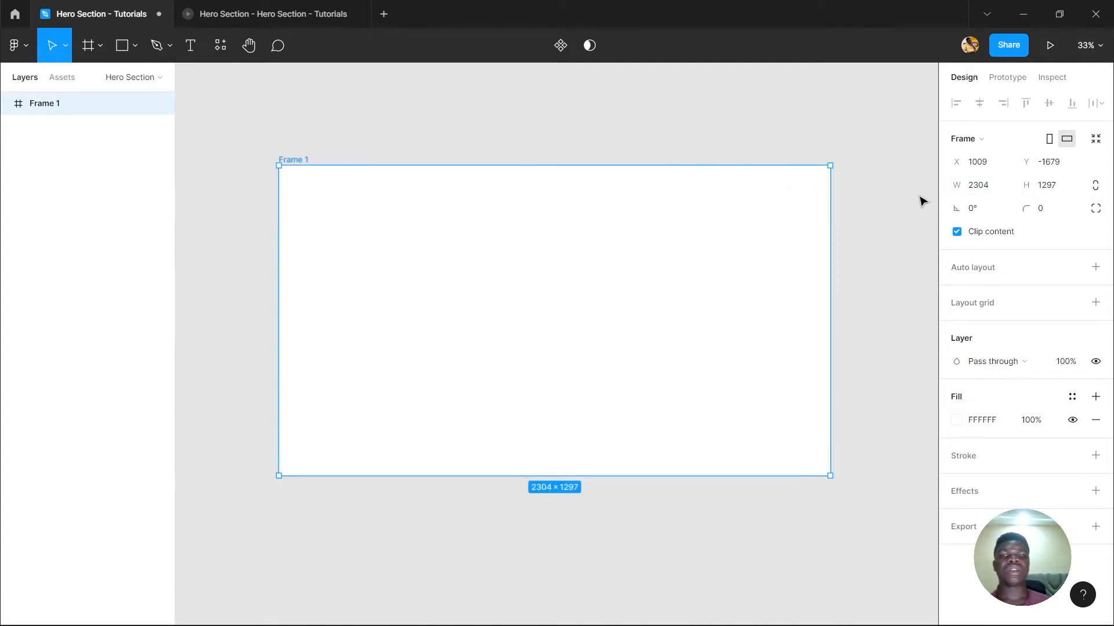
# - Delete the existing Frame 1 and add a new frame from the 1440×1024 Desktop preset
pyautogui.press('Delete')
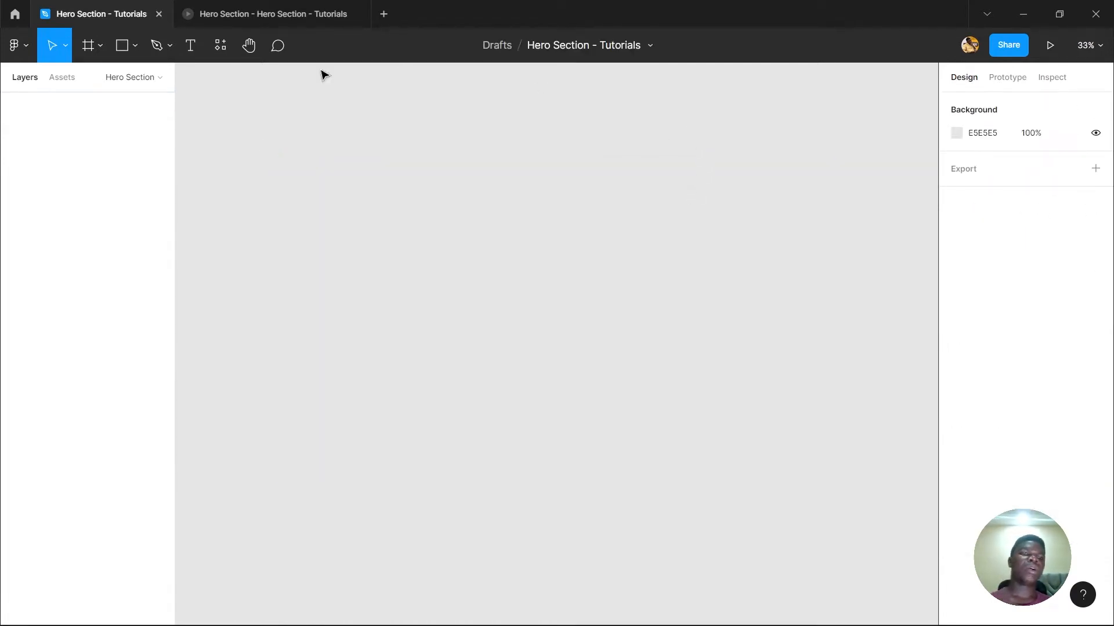
pyautogui.click(100, 51)
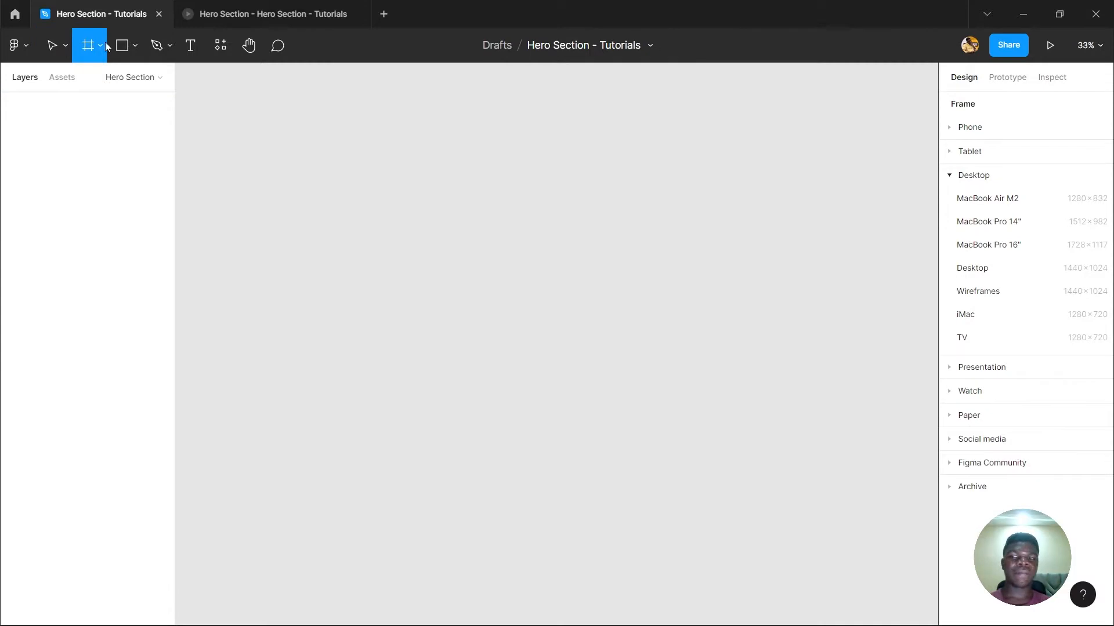
pyautogui.click(994, 271)
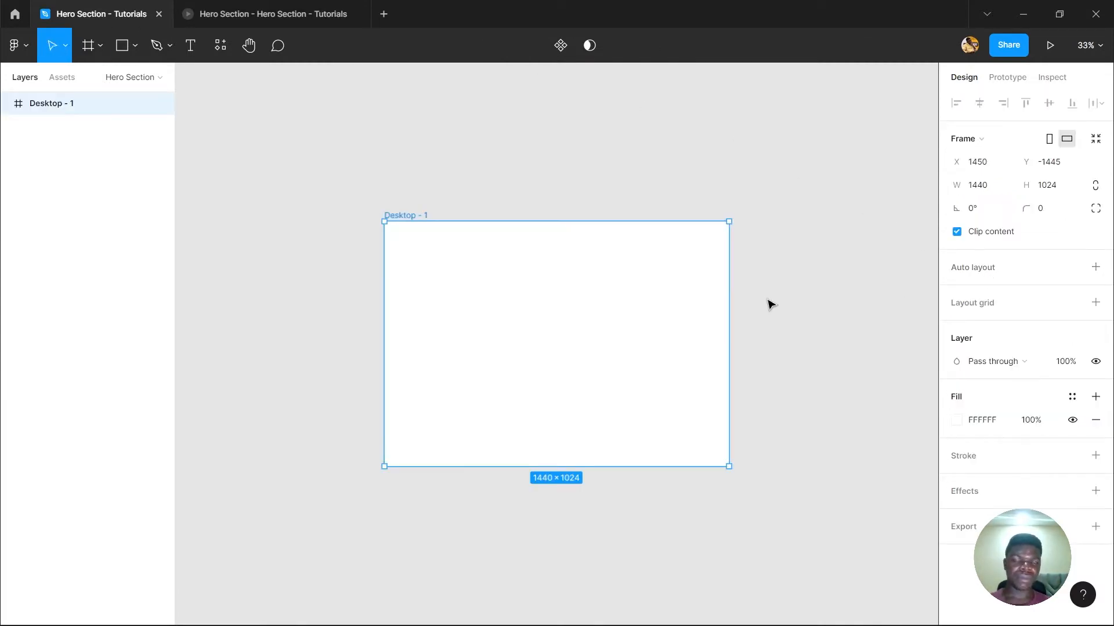
pyautogui.scroll(5, 475, 360)
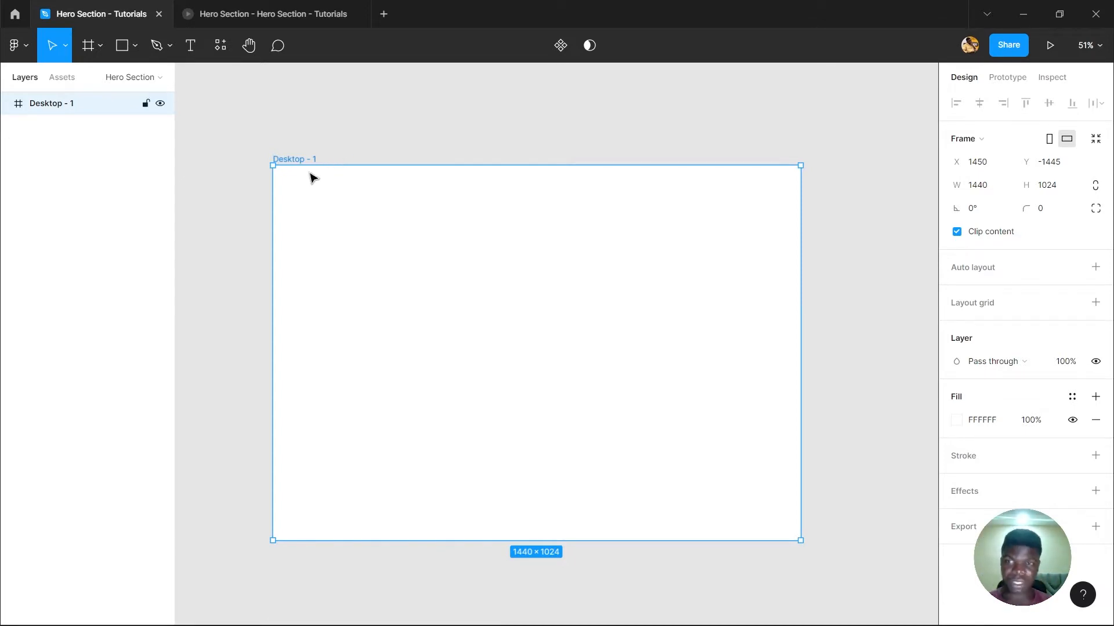
pyautogui.click(287, 153)
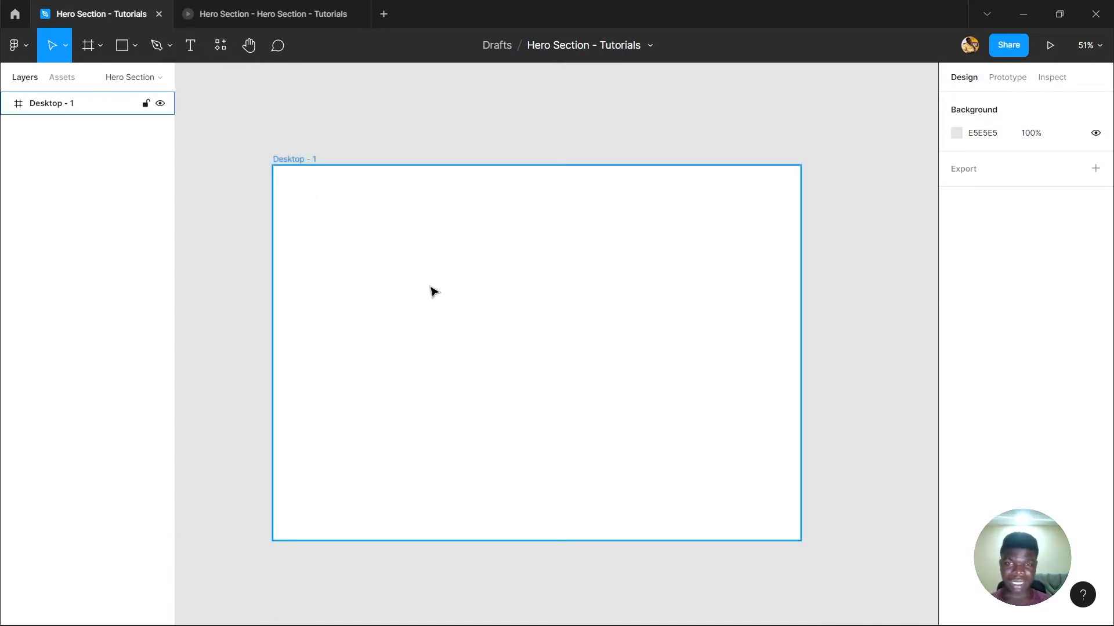
pyautogui.press('super+Tab')
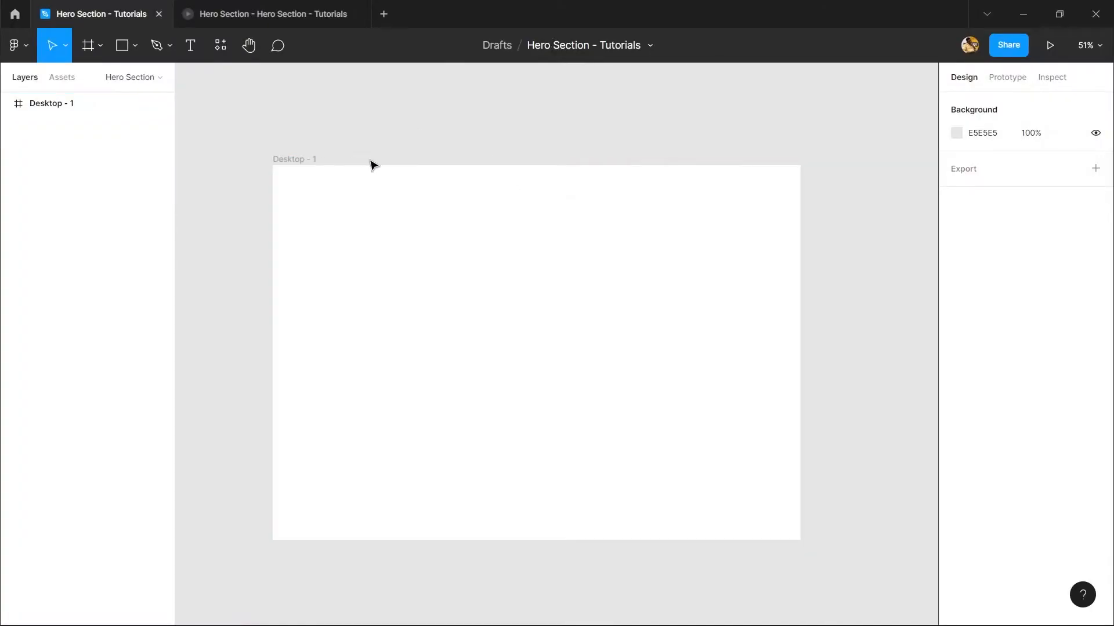
pyautogui.moveTo(366, 146); pyautogui.dragTo(347, 132)
pyautogui.click(293, 146)
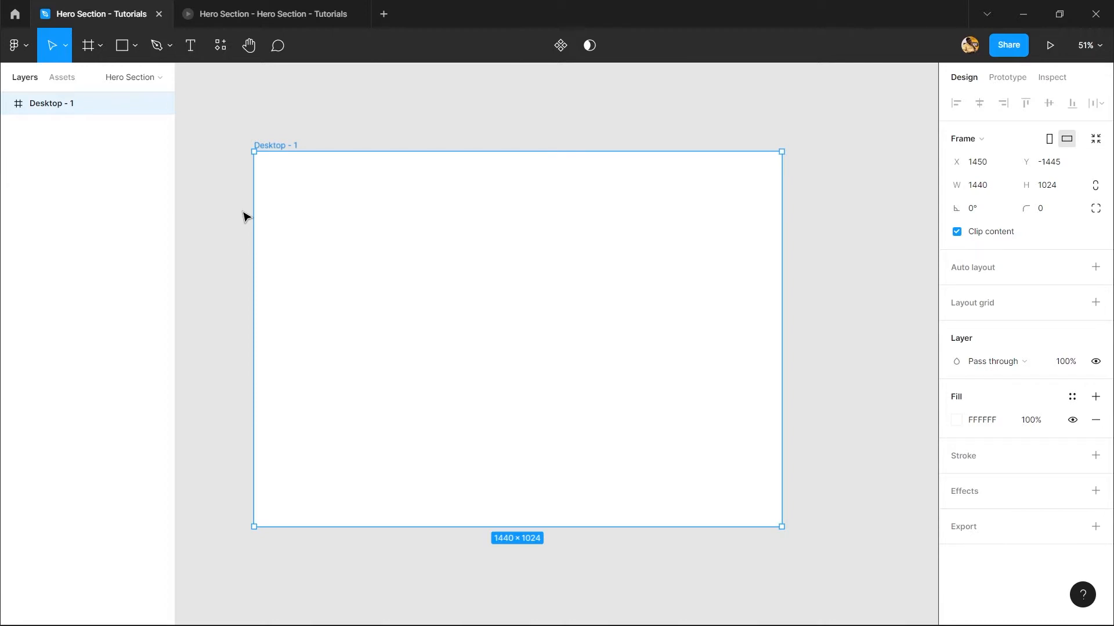
pyautogui.moveTo(389, 175); pyautogui.dragTo(359, 173)
pyautogui.click(262, 128)
pyautogui.moveTo(294, 139); pyautogui.dragTo(342, 152)
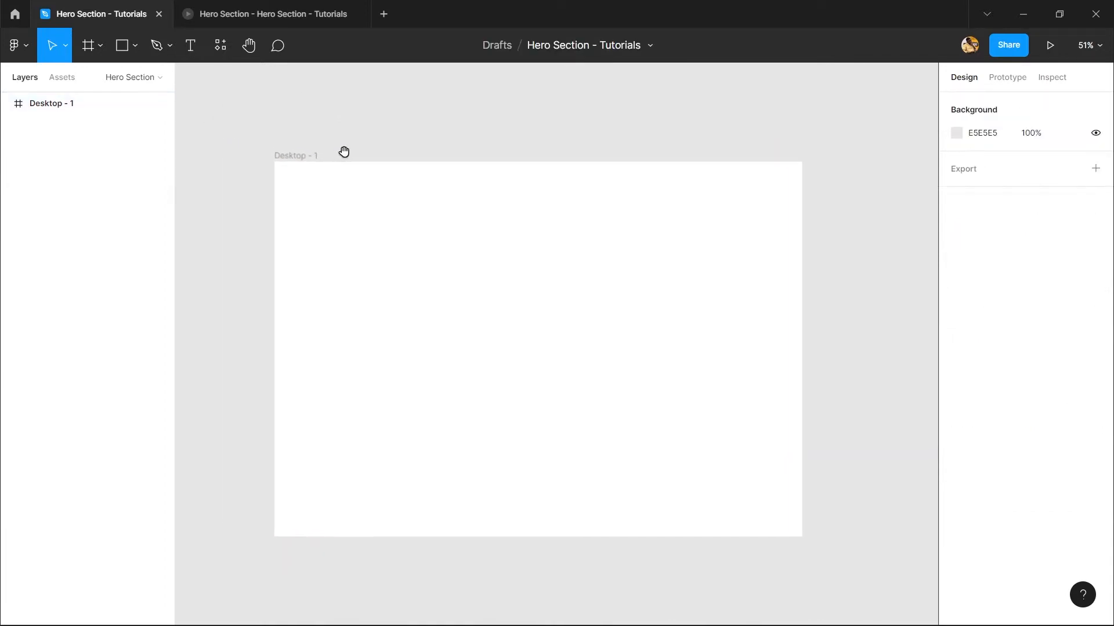
pyautogui.click(358, 216)
pyautogui.moveTo(324, 214); pyautogui.dragTo(311, 201)
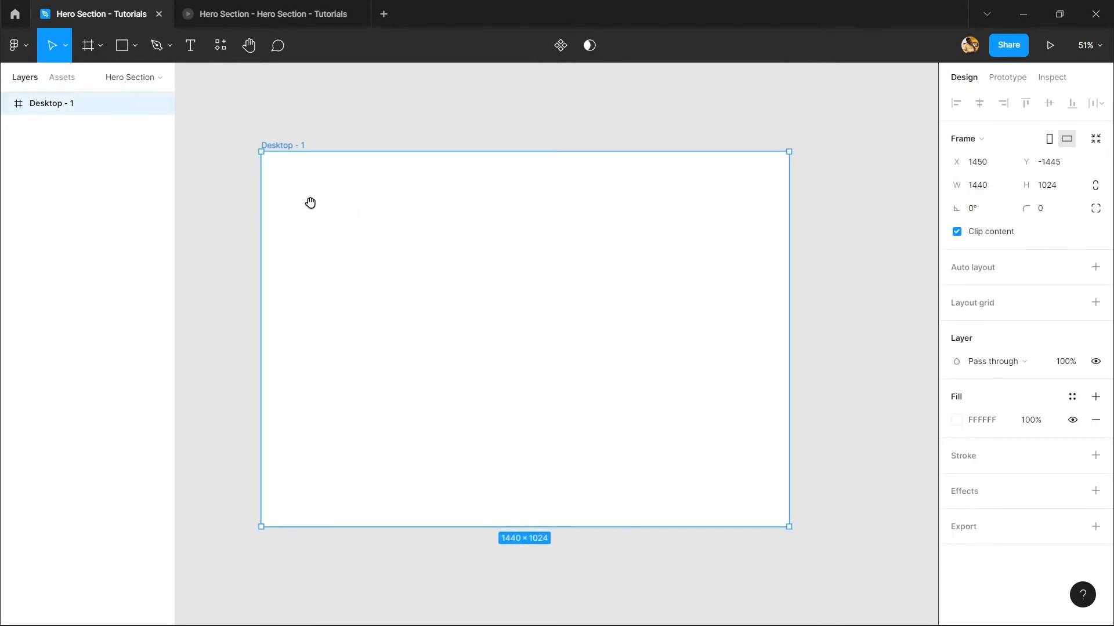
pyautogui.scroll(1, 349, 261)
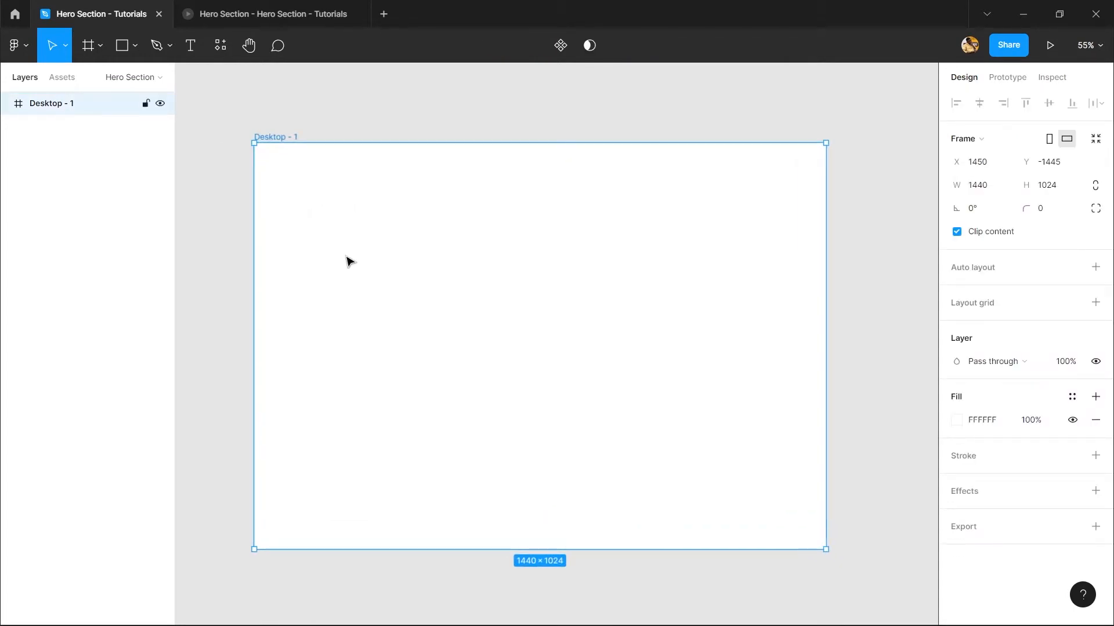
# - Rename the Desktop - 1 frame as "Hero Section - Lofi"
pyautogui.doubleClick(278, 138)
pyautogui.write('Nan')
pyautogui.press('BackSpace')
pyautogui.press('BackSpace')
pyautogui.press('BackSpace')
pyautogui.write('Hero')
pyautogui.write(' -')
pyautogui.press('BackSpace')
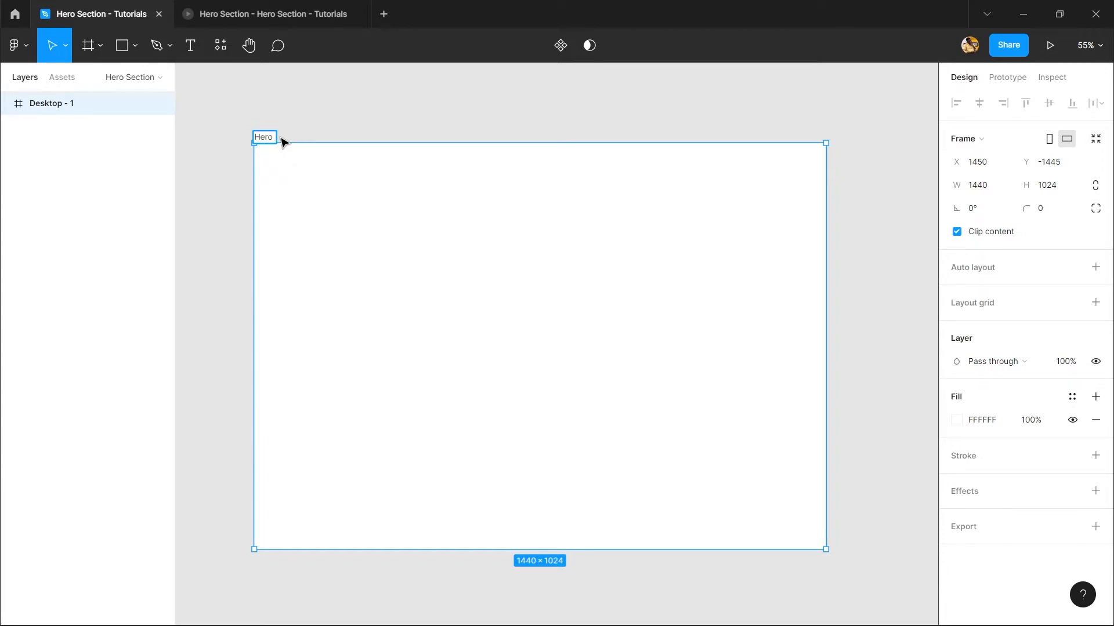
pyautogui.write('Section')
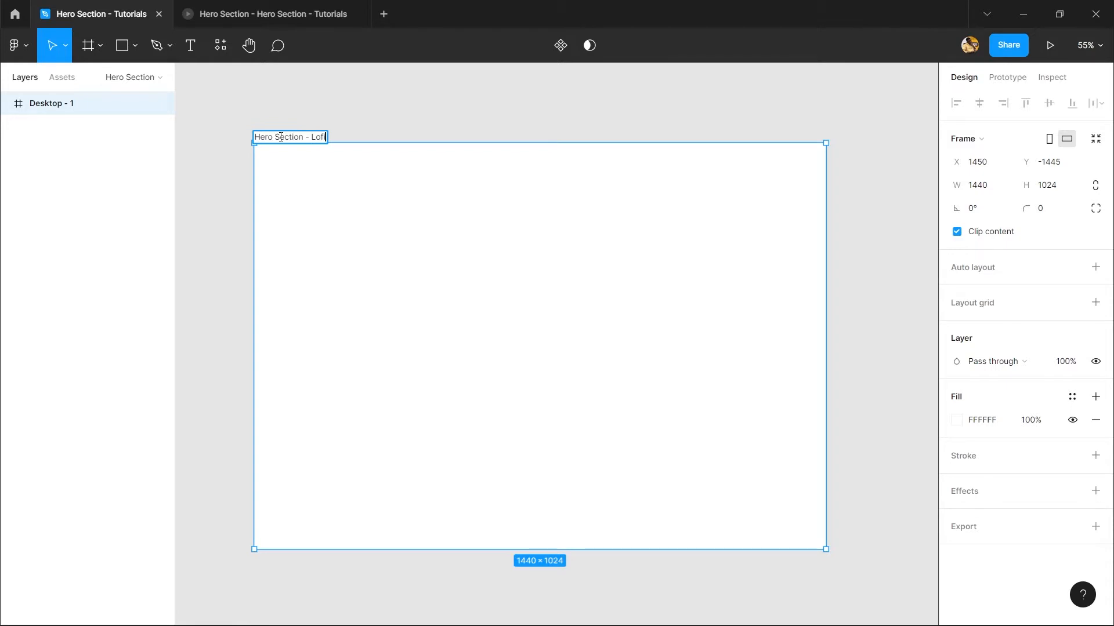
pyautogui.press('Return')
pyautogui.press('t')
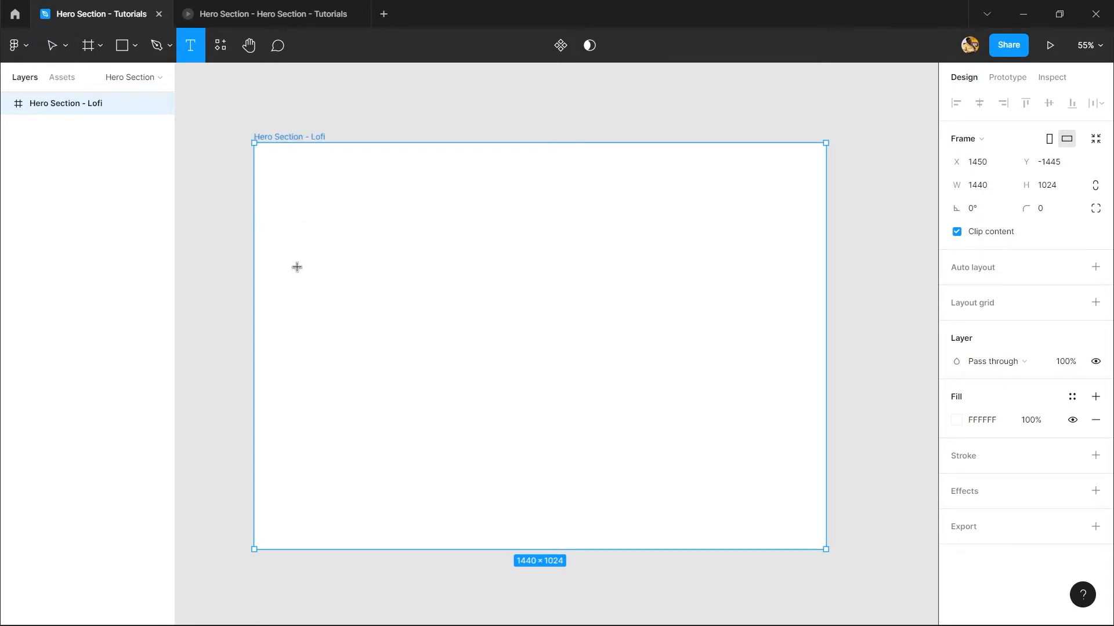
pyautogui.click(297, 267)
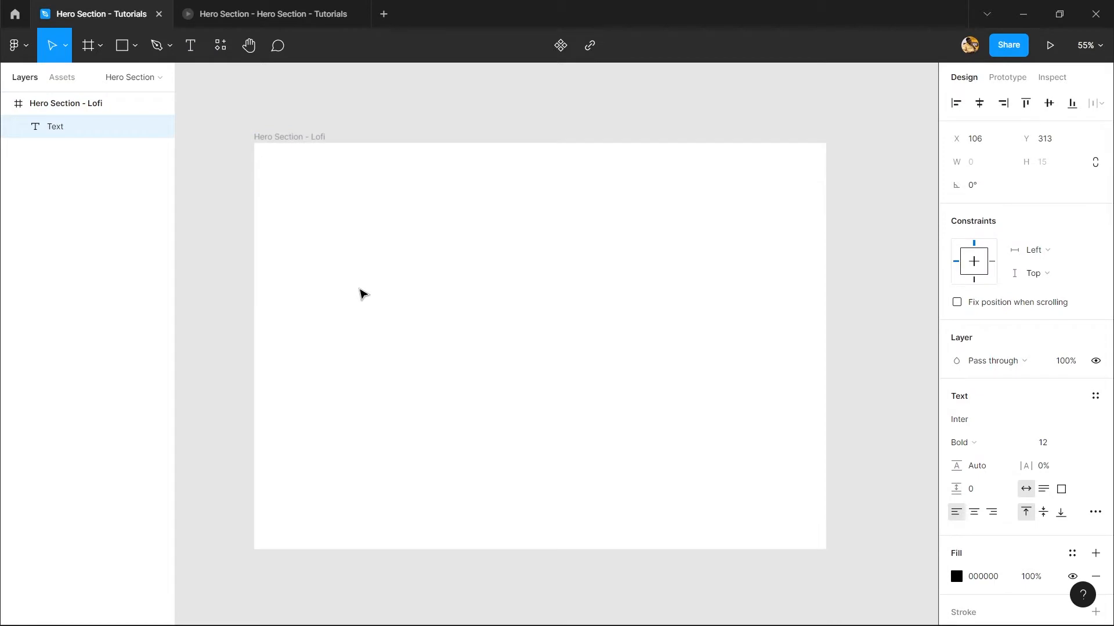
pyautogui.press('Escape')
# - Add the text "Marketing Solutions" near the left edge of the frame, at about X 77, Y 307
pyautogui.press('t')
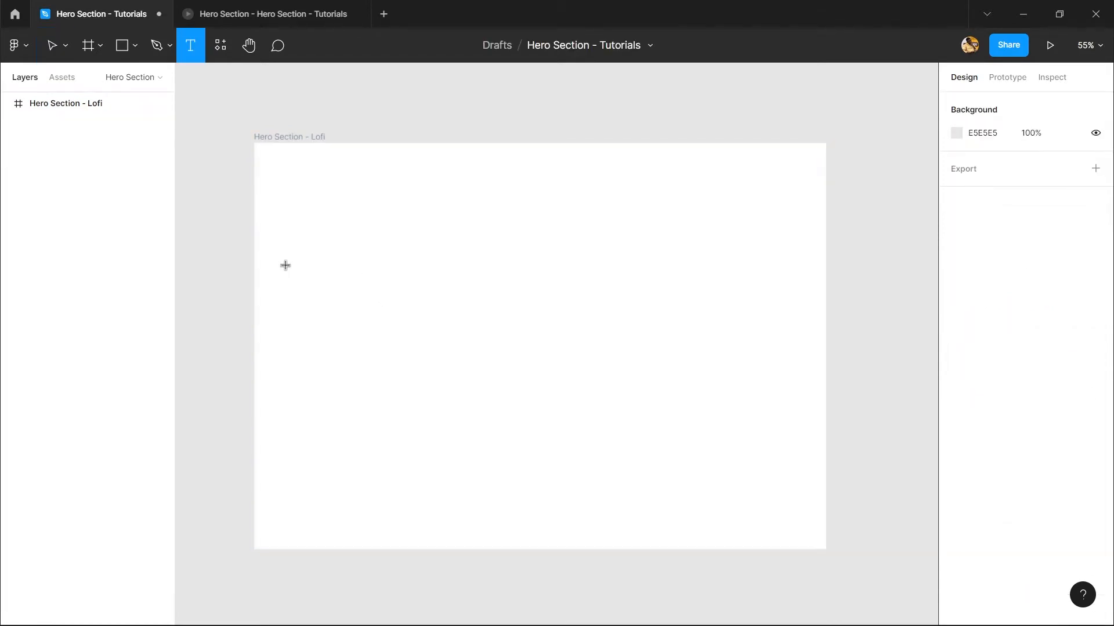
pyautogui.click(285, 265)
pyautogui.write('Marketing Sol')
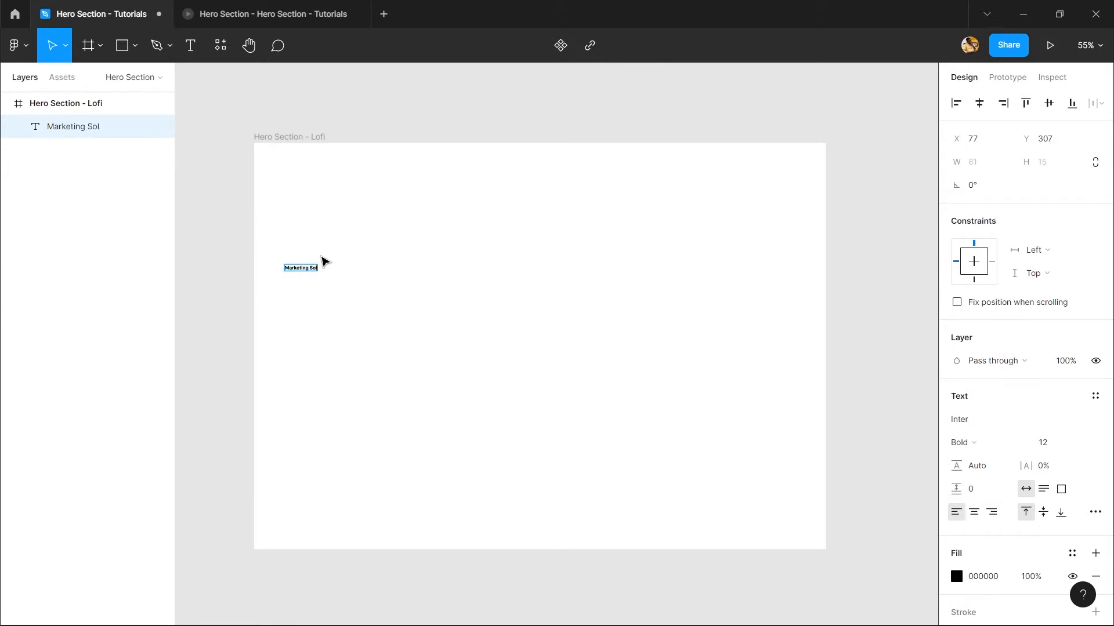
pyautogui.write('utions')
pyautogui.click(372, 308)
pyautogui.click(374, 308)
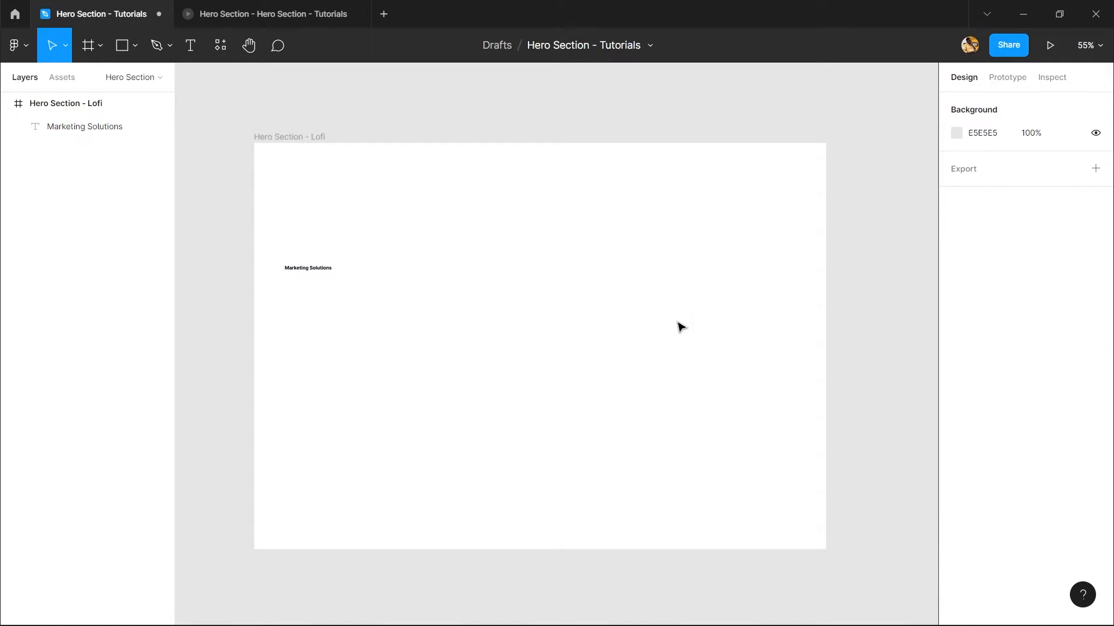
# - Set the font size of the "Marketing Solutions" text to 64
pyautogui.click(332, 270)
pyautogui.click(1080, 442)
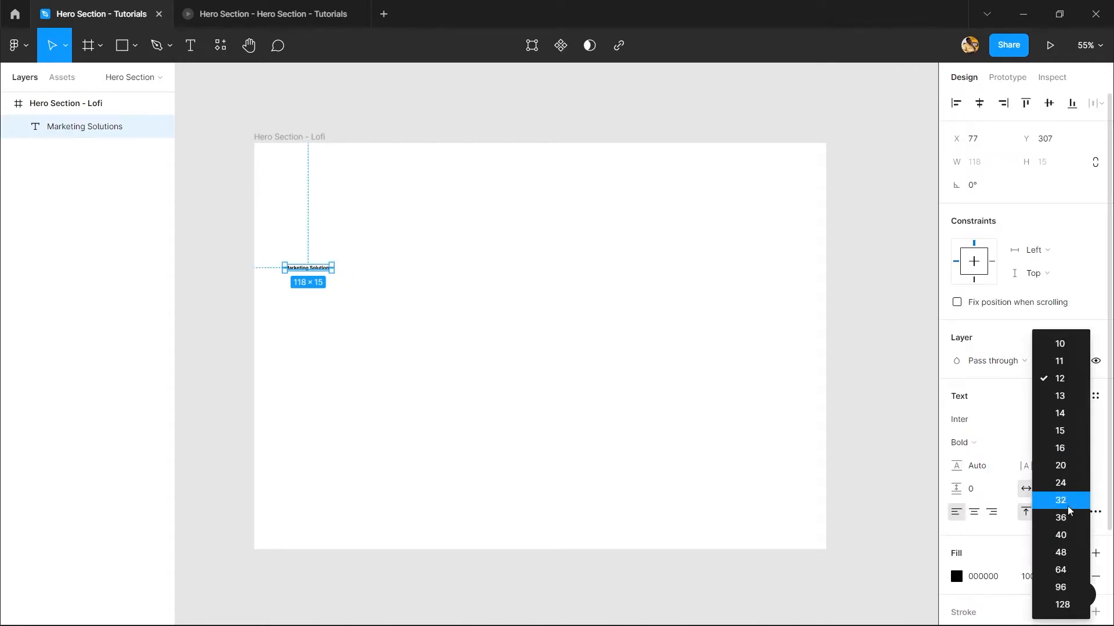
pyautogui.click(1066, 572)
# - Extend the heading text to read "Marketing Solutions that businesses grow"
pyautogui.doubleClick(467, 290)
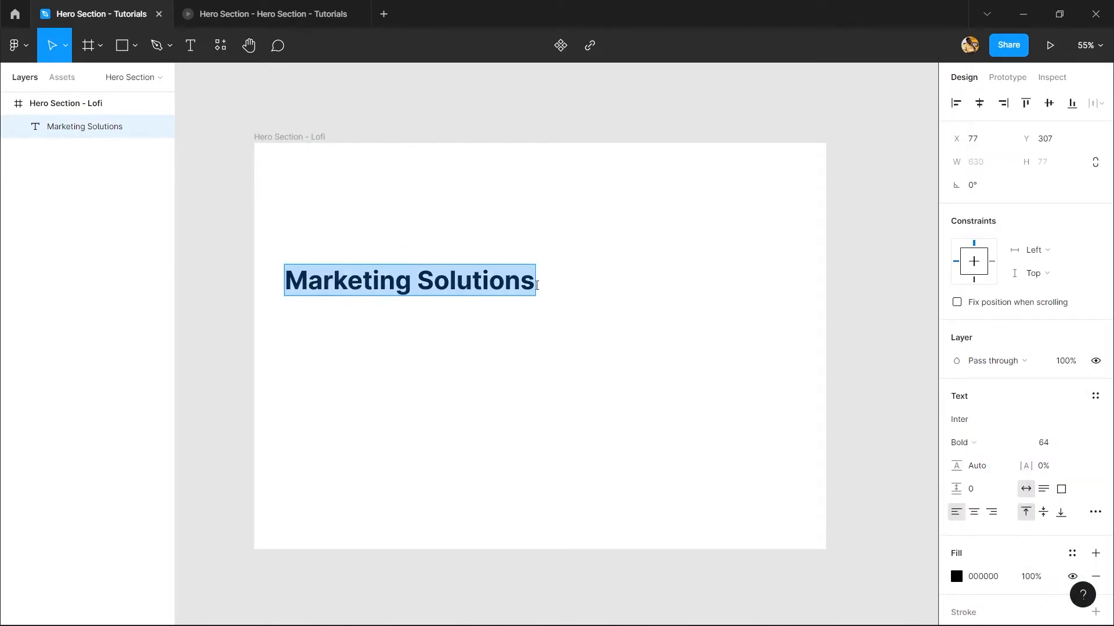
pyautogui.press('Right')
pyautogui.write('that')
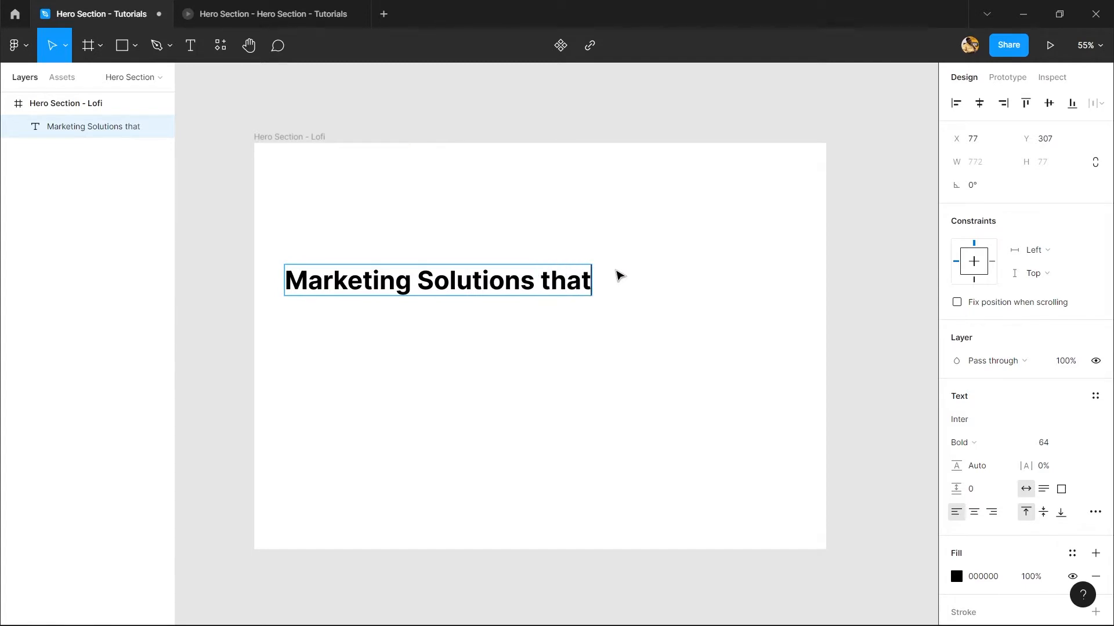
pyautogui.write(' busines')
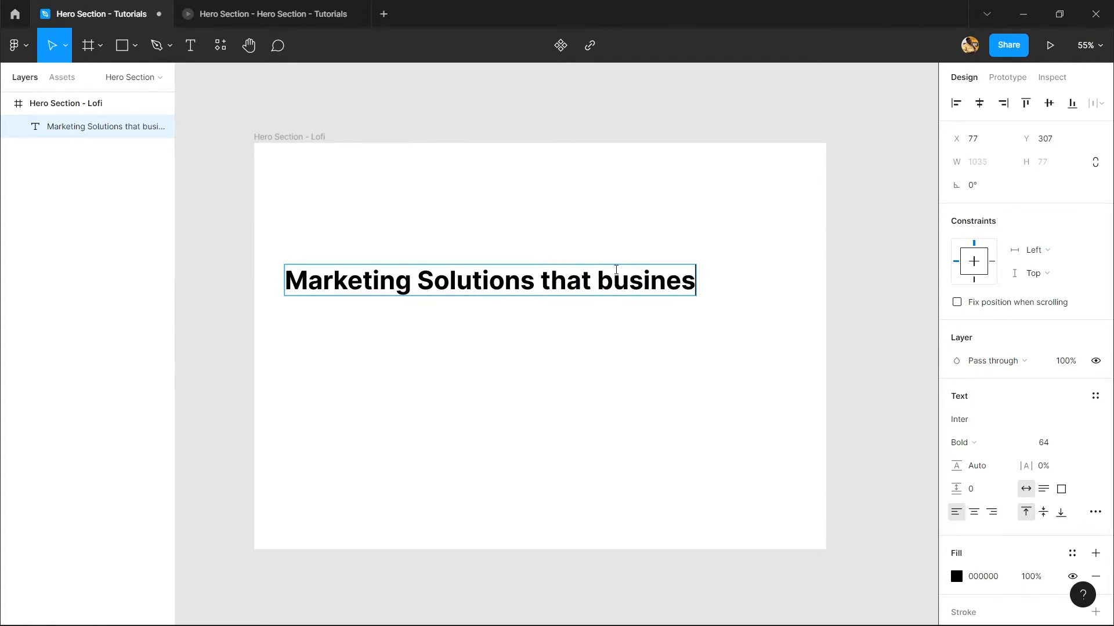
pyautogui.write('ses grow')
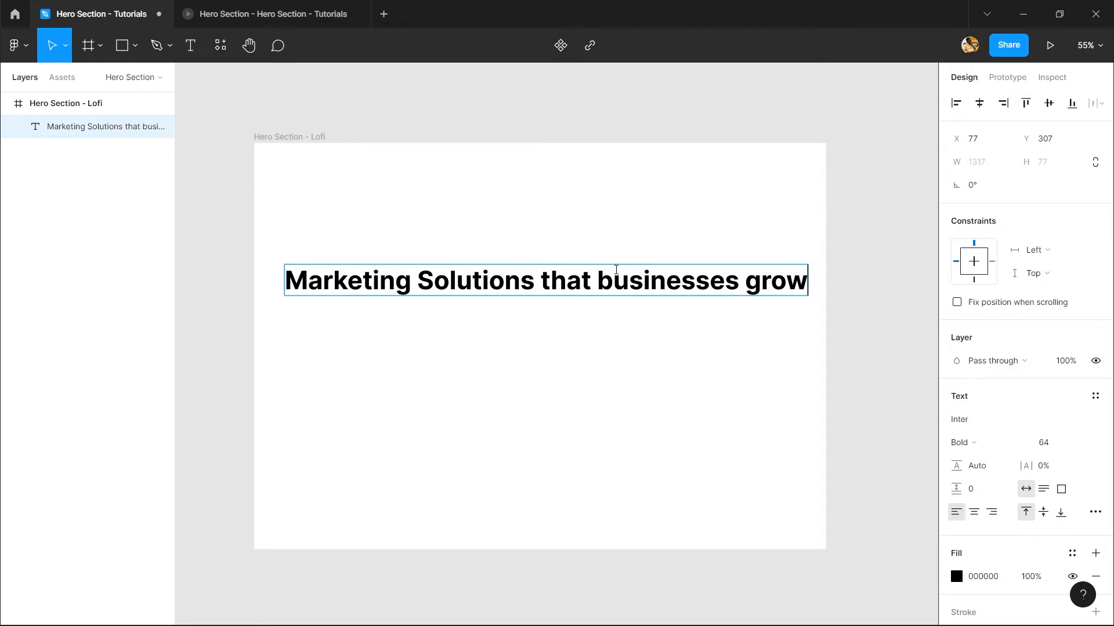
pyautogui.press('Escape')
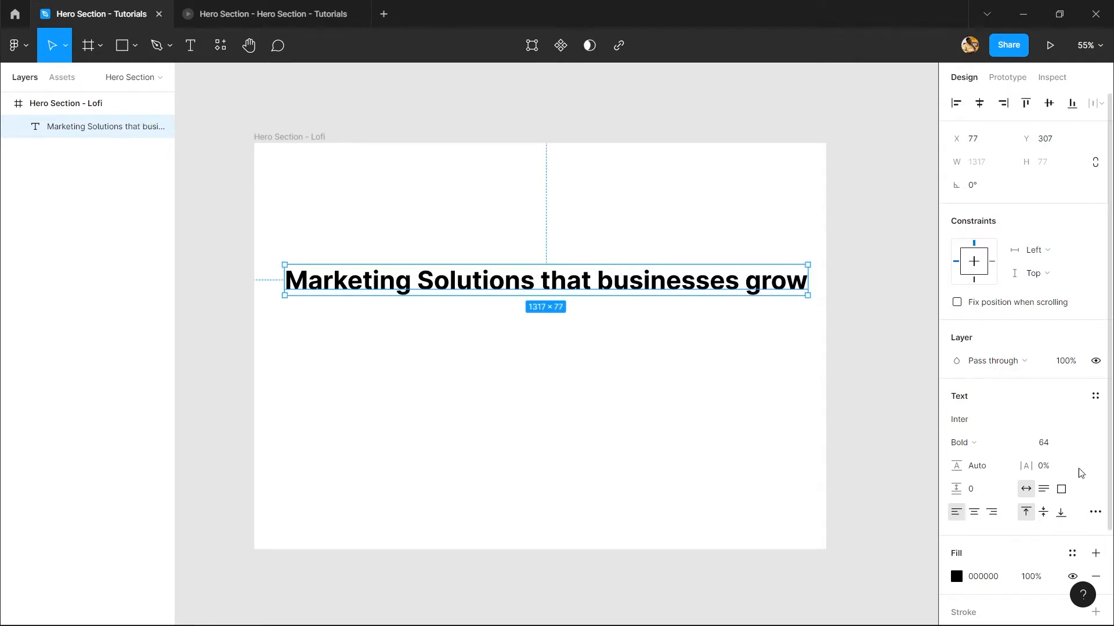
# - Narrow the heading's text box to about 708 wide and move it to about X 156, Y 435 in the frame
pyautogui.moveTo(808, 280); pyautogui.dragTo(567, 281)
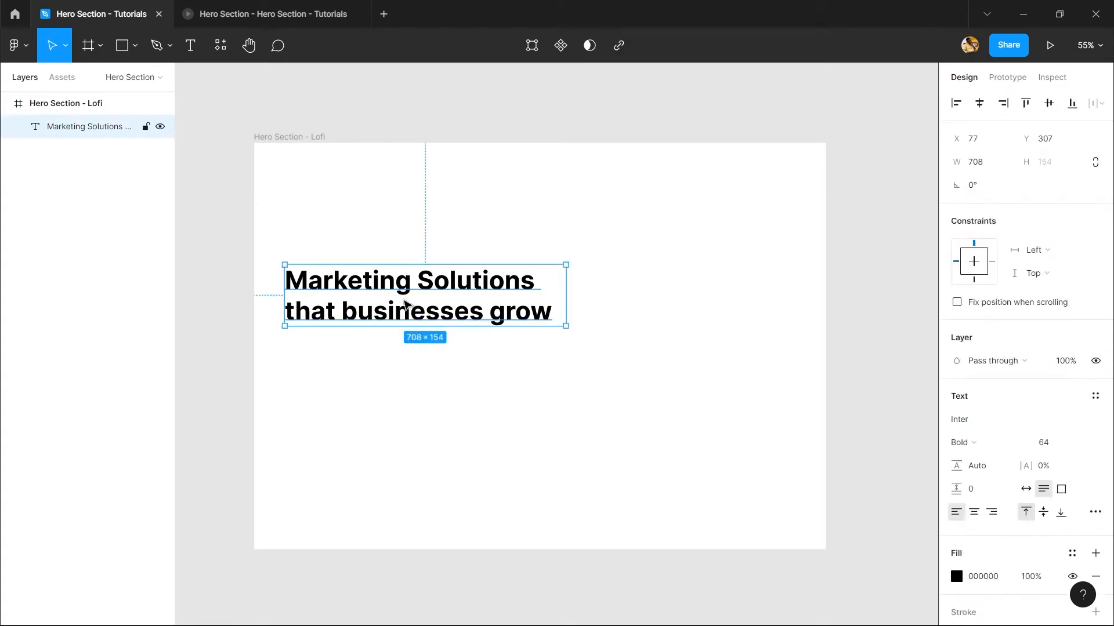
pyautogui.moveTo(370, 308); pyautogui.dragTo(365, 343)
pyautogui.click(62, 77)
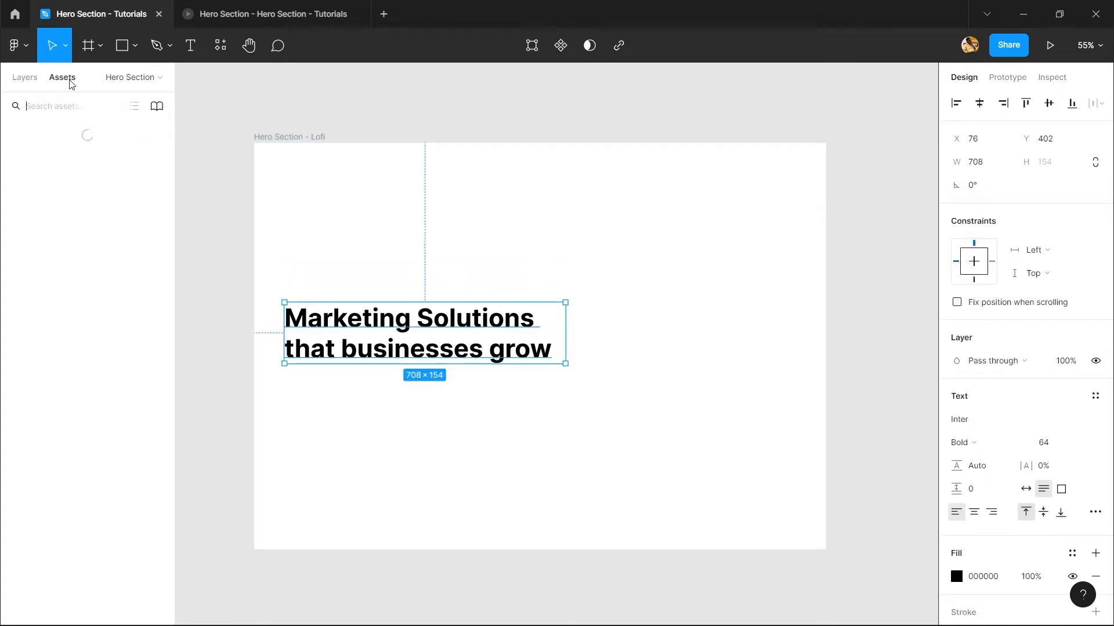
pyautogui.click(28, 78)
pyautogui.click(319, 273)
pyautogui.moveTo(333, 287); pyautogui.dragTo(306, 253)
pyautogui.moveTo(309, 312); pyautogui.dragTo(341, 324)
pyautogui.moveTo(318, 306); pyautogui.dragTo(356, 352)
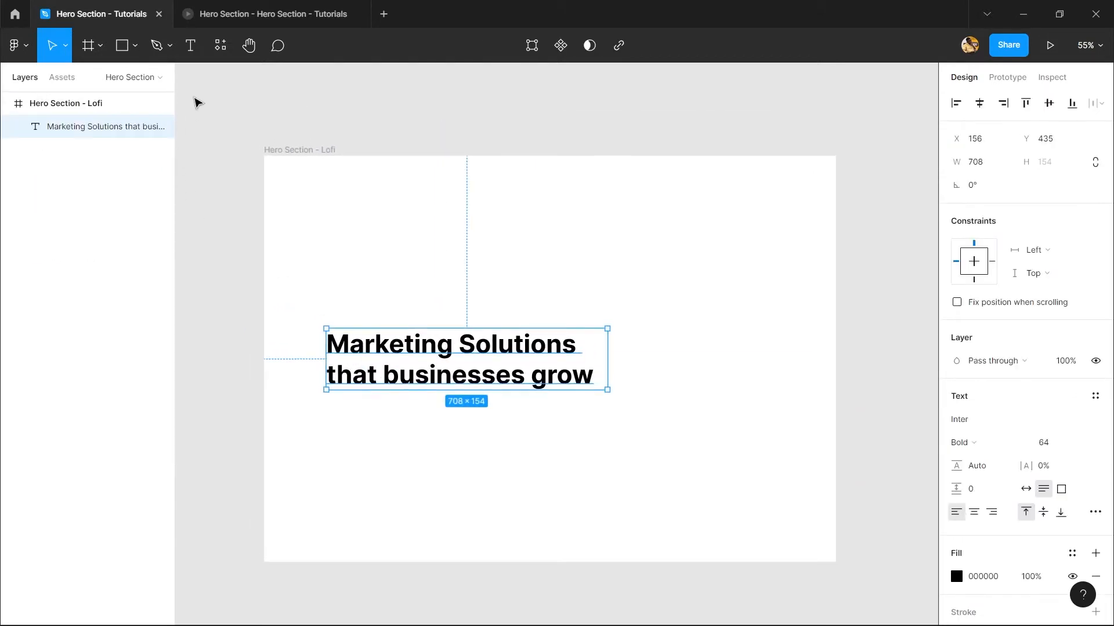
pyautogui.click(189, 43)
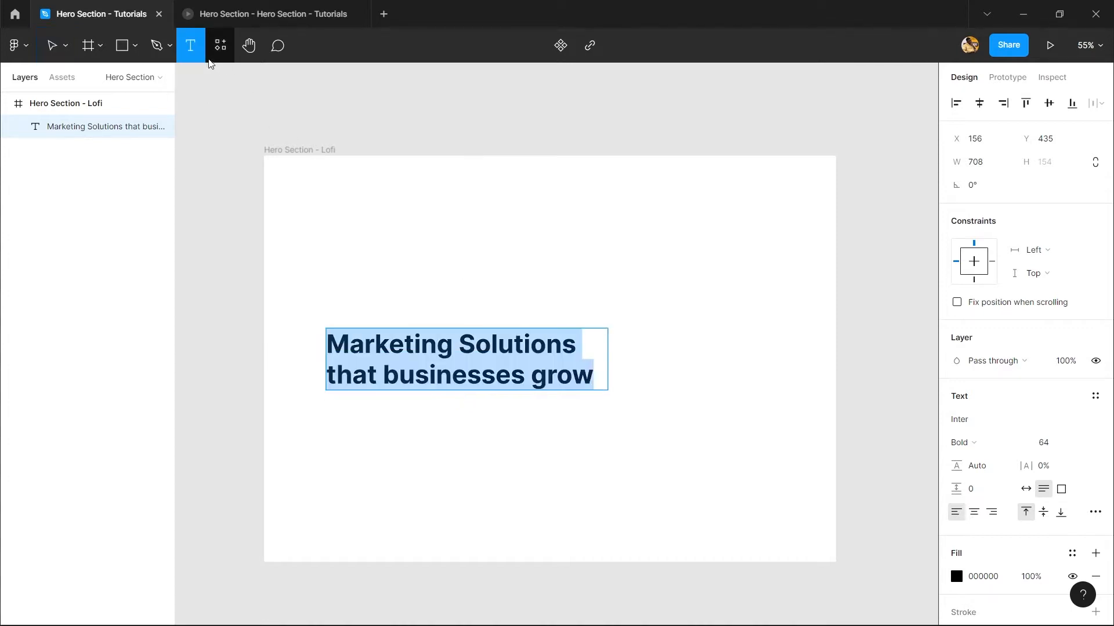
pyautogui.click(332, 199)
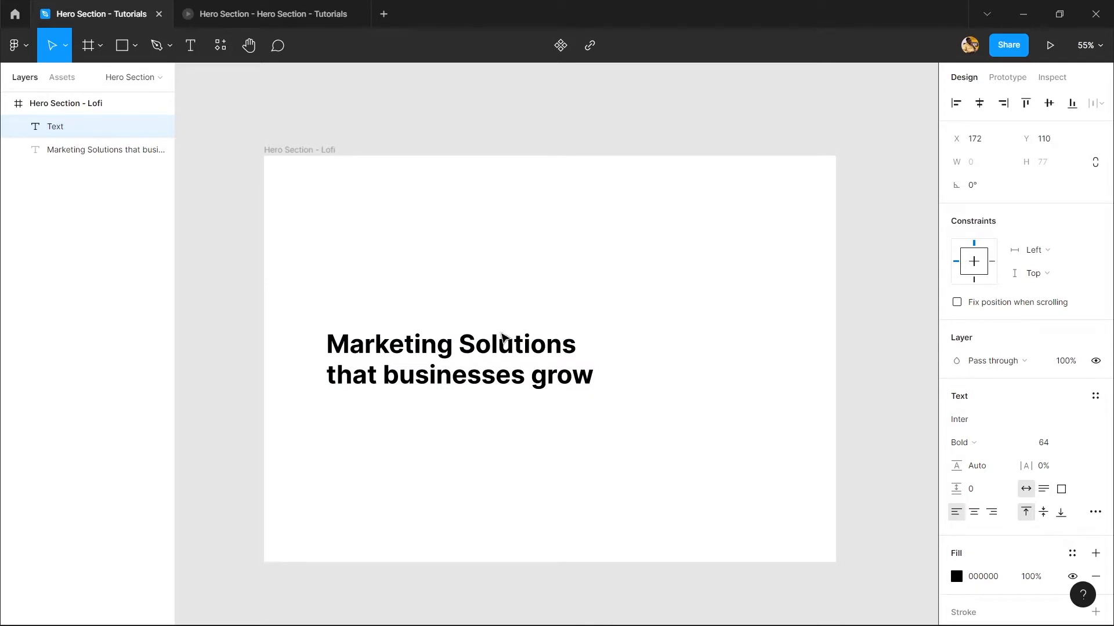
pyautogui.click(440, 362)
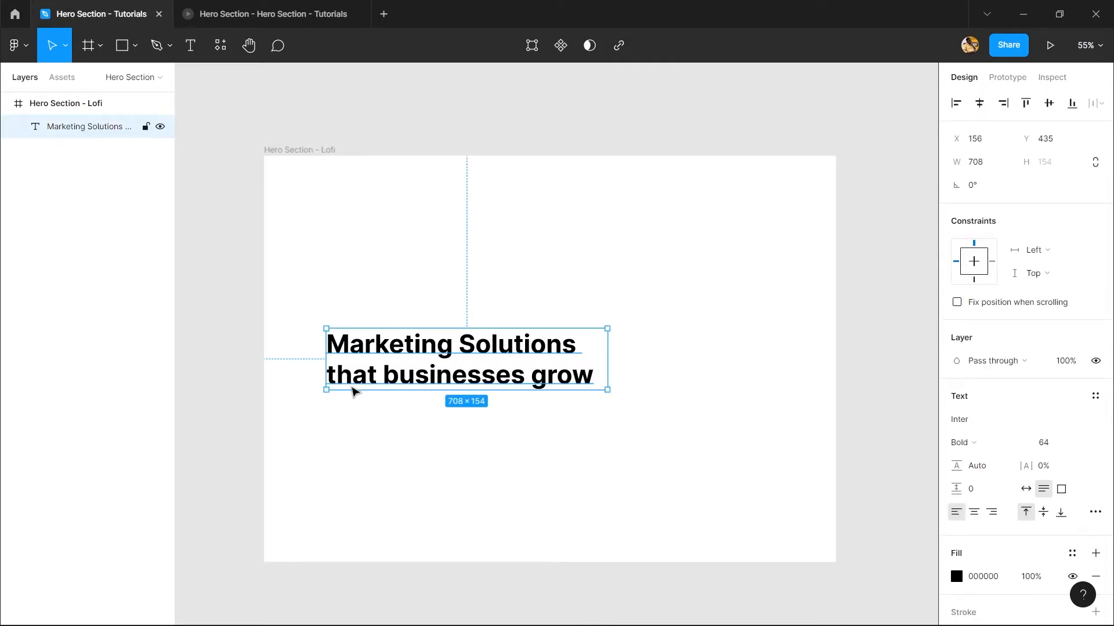
# - Try replacing the whole heading text with "sdf", then undo the replacement
pyautogui.doubleClick(394, 366)
pyautogui.press('Escape')
pyautogui.doubleClick(422, 389)
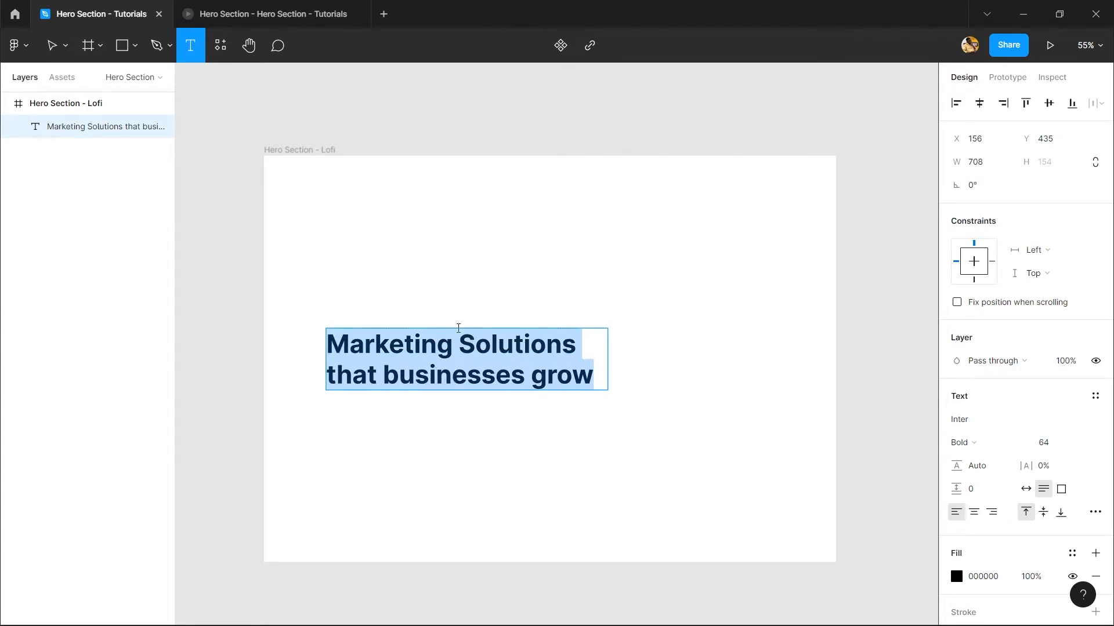
pyautogui.write('sdf')
pyautogui.hotkey('ctrl', 'z')
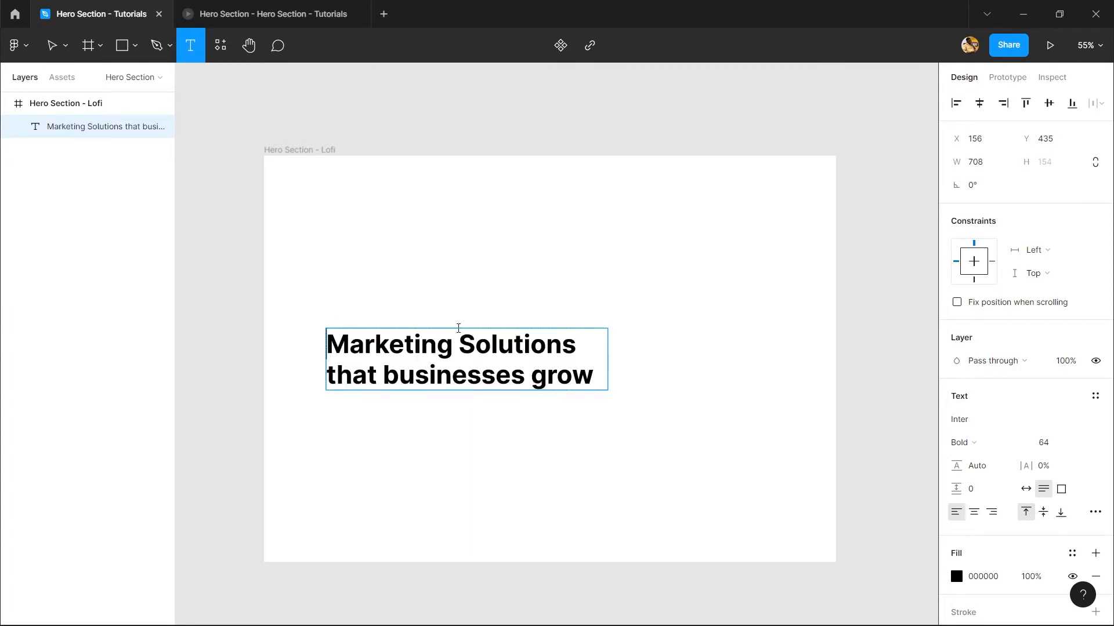
pyautogui.press('Escape')
pyautogui.click(443, 258)
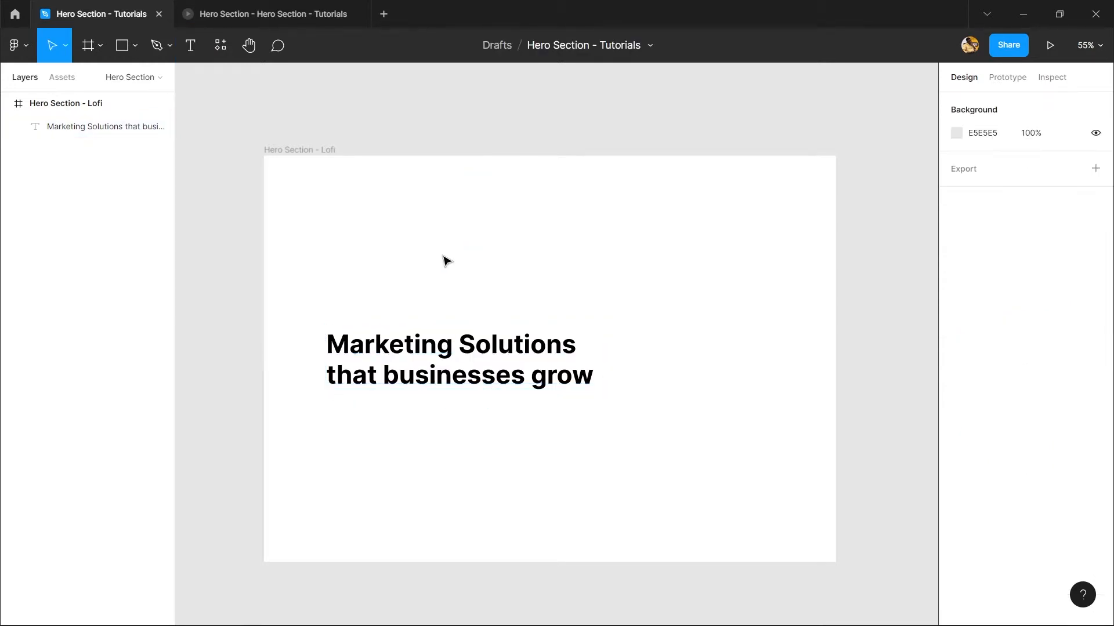
# - Narrow the heading's text box to about 637 wide so that the text wraps onto three lines
pyautogui.click(467, 363)
pyautogui.moveTo(603, 358)
pyautogui.mouseDown()
pyautogui.moveTo(554, 331)
pyautogui.moveTo(609, 365)
pyautogui.moveTo(610, 356)
pyautogui.mouseUp()
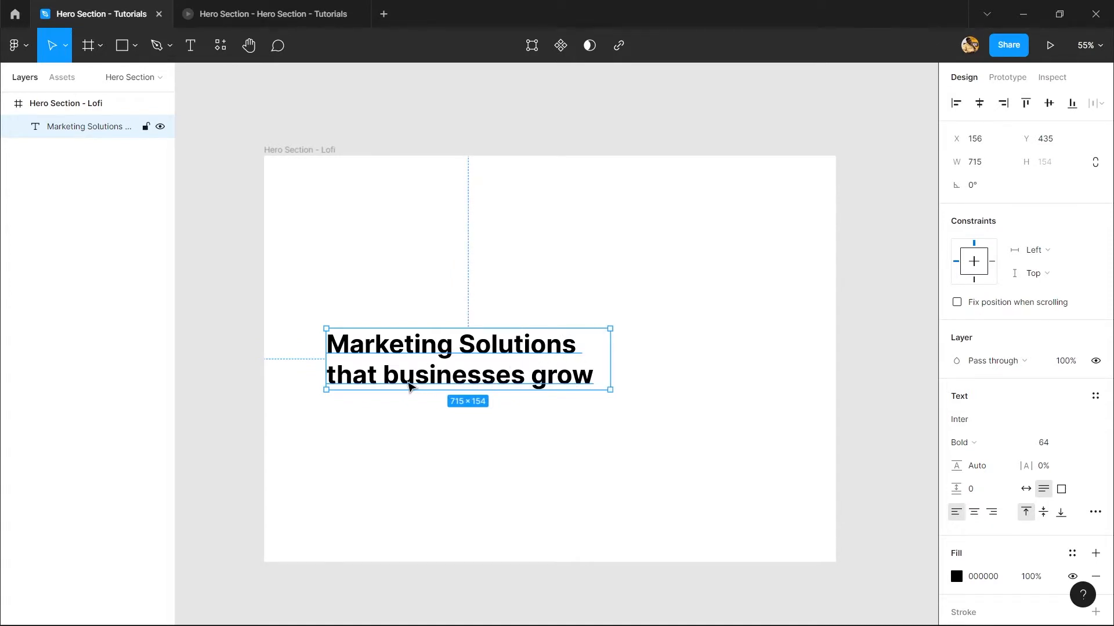
pyautogui.moveTo(606, 357); pyautogui.dragTo(579, 375)
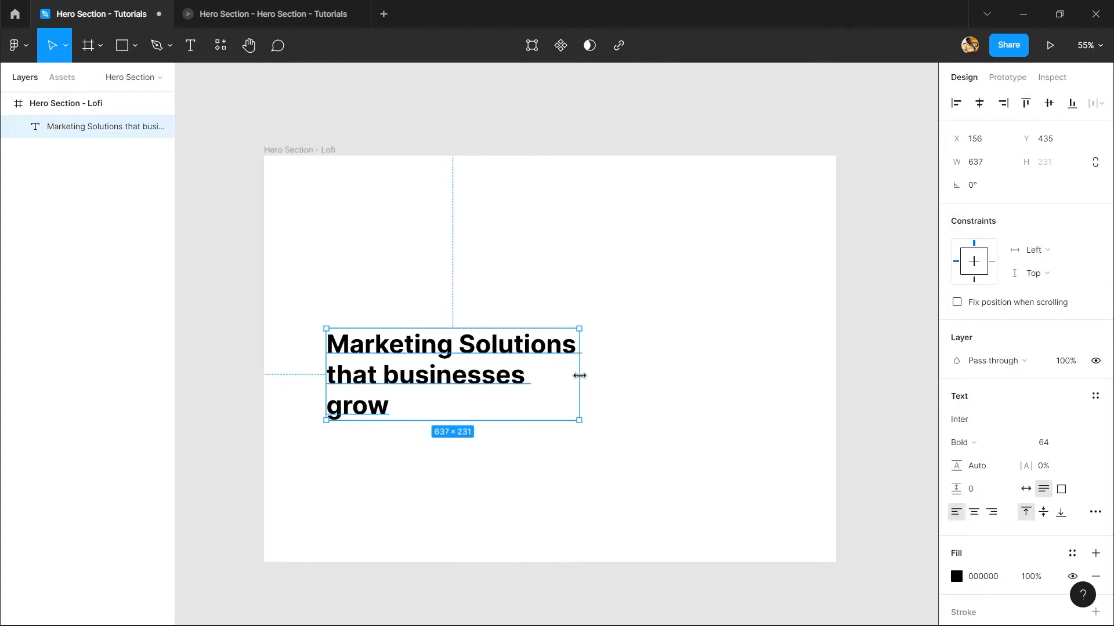
# - Try inserting a line break before "Solutions" in the heading, then undo the break
pyautogui.doubleClick(456, 349)
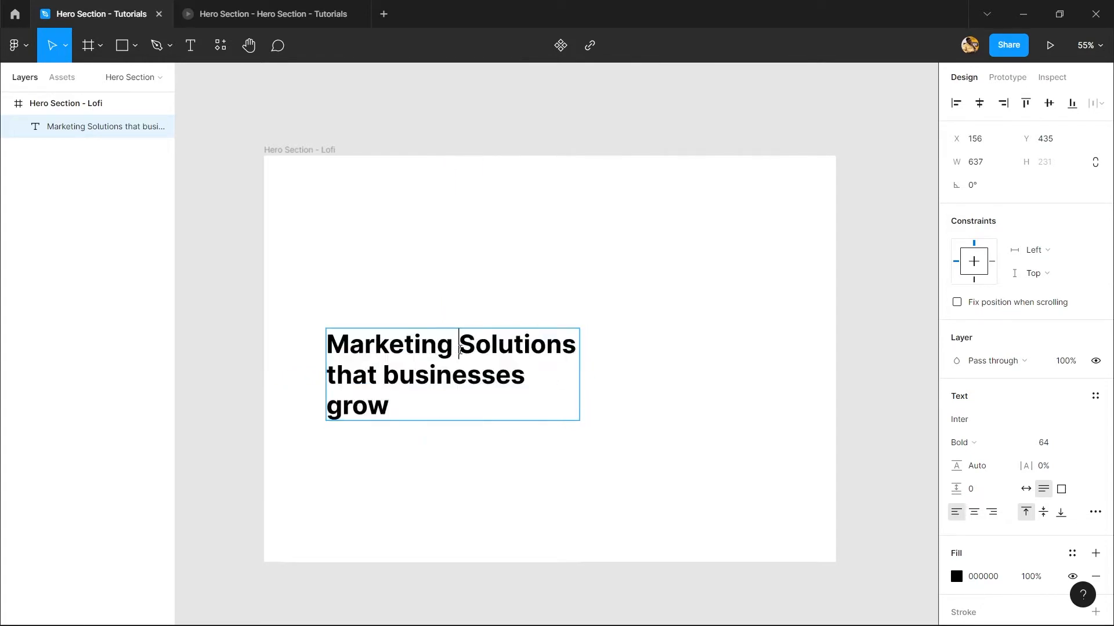
pyautogui.press('Return')
pyautogui.press('Escape')
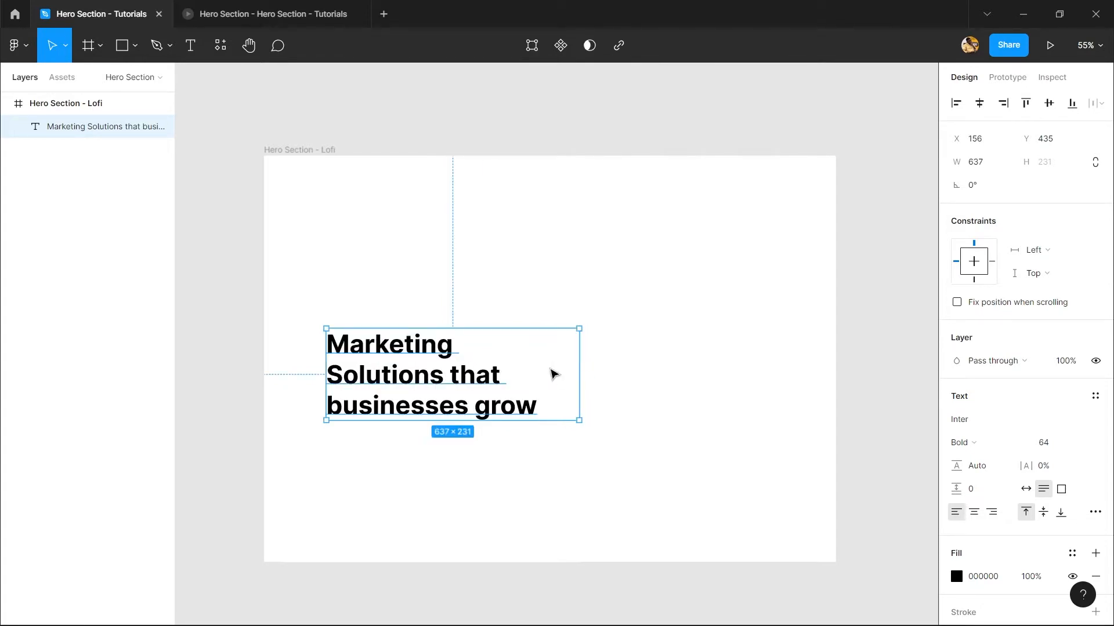
pyautogui.hotkey('ctrl', 'z')
pyautogui.hotkey('ctrl', 'z')
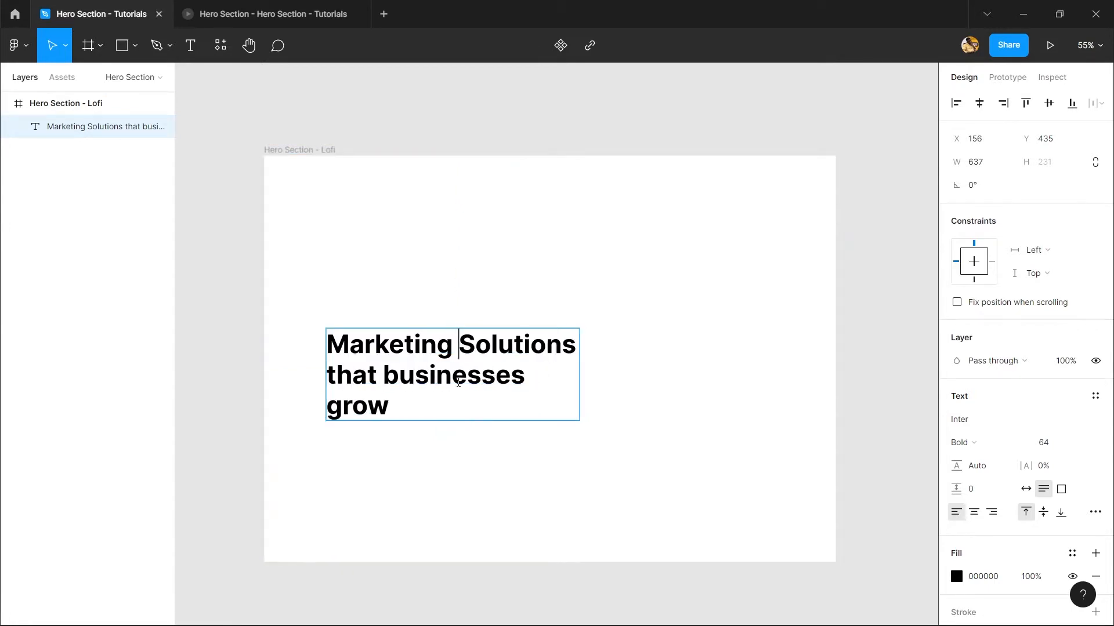
# - Insert "your" before "businesses" in the heading and delete the word "grow"
pyautogui.doubleClick(384, 376)
pyautogui.click(384, 376)
pyautogui.write('your')
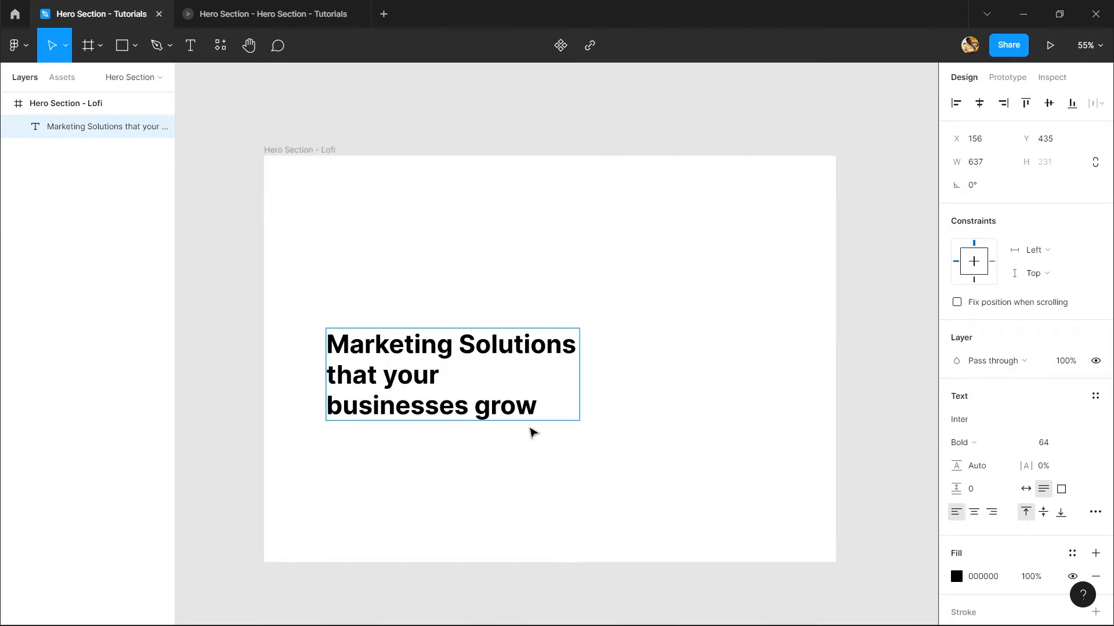
pyautogui.doubleClick(524, 398)
pyautogui.press('BackSpace')
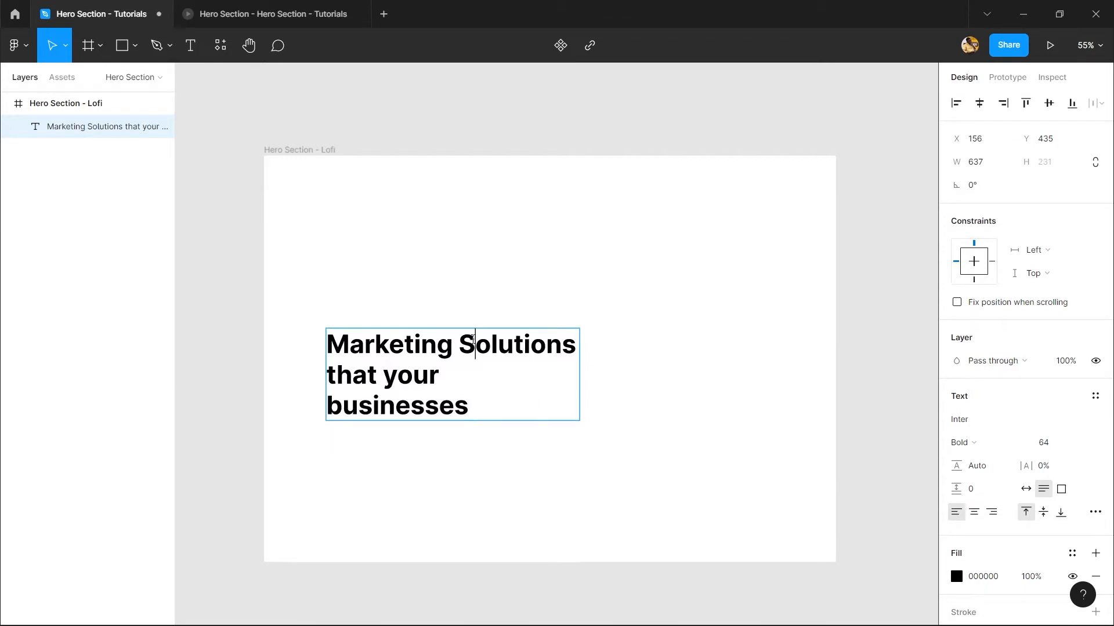
# - Add a line break before "Solutions" so the heading's first line holds only "Marketing"
pyautogui.click(459, 343)
pyautogui.press('Return')
pyautogui.press('Escape')
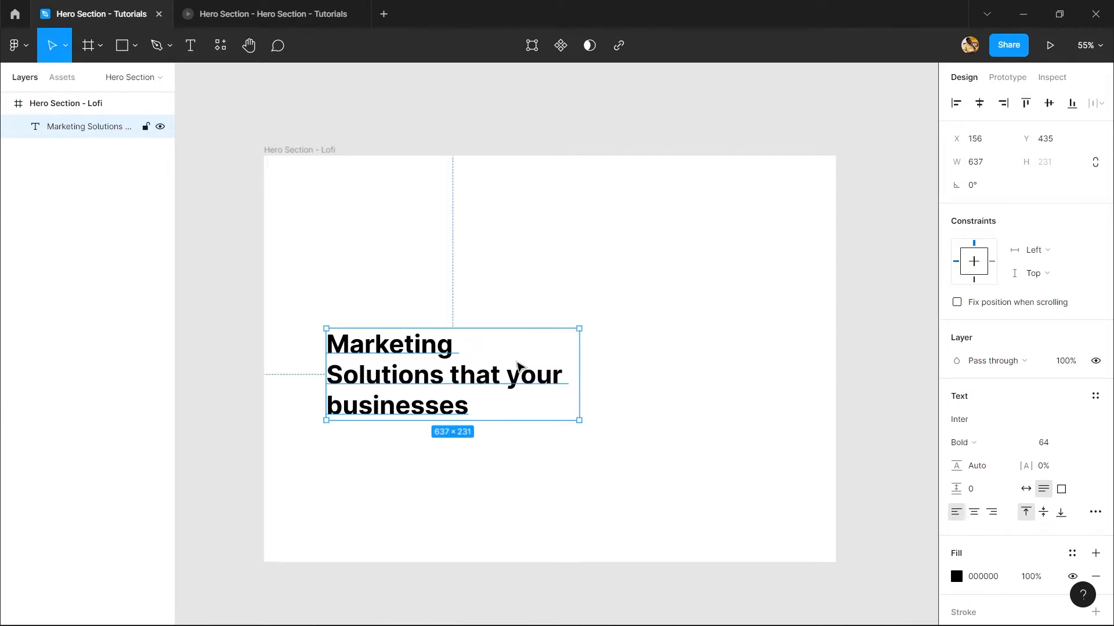
pyautogui.click(485, 255)
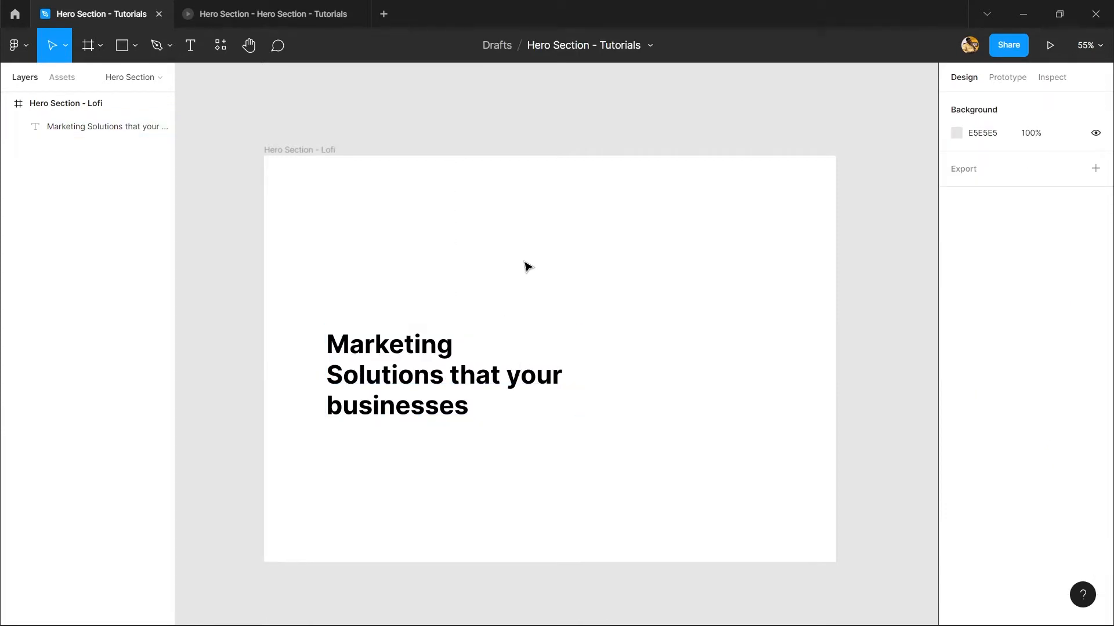
# - Move the heading up in the frame to about Y 356, keeping it at X 156
pyautogui.moveTo(528, 267); pyautogui.dragTo(490, 215)
pyautogui.click(402, 330)
pyautogui.moveTo(402, 330); pyautogui.dragTo(464, 381)
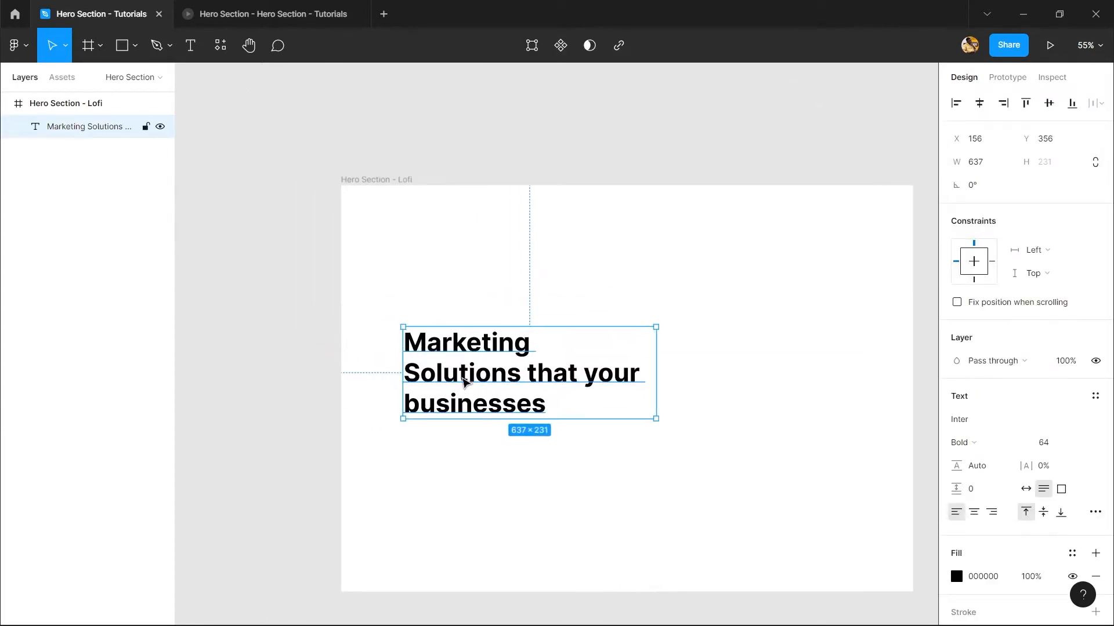
# - Try adding a text box about 723 × 210 with font size 20 below the heading, leaving it empty
pyautogui.scroll(-3, 464, 381)
pyautogui.click(169, 45)
pyautogui.click(189, 58)
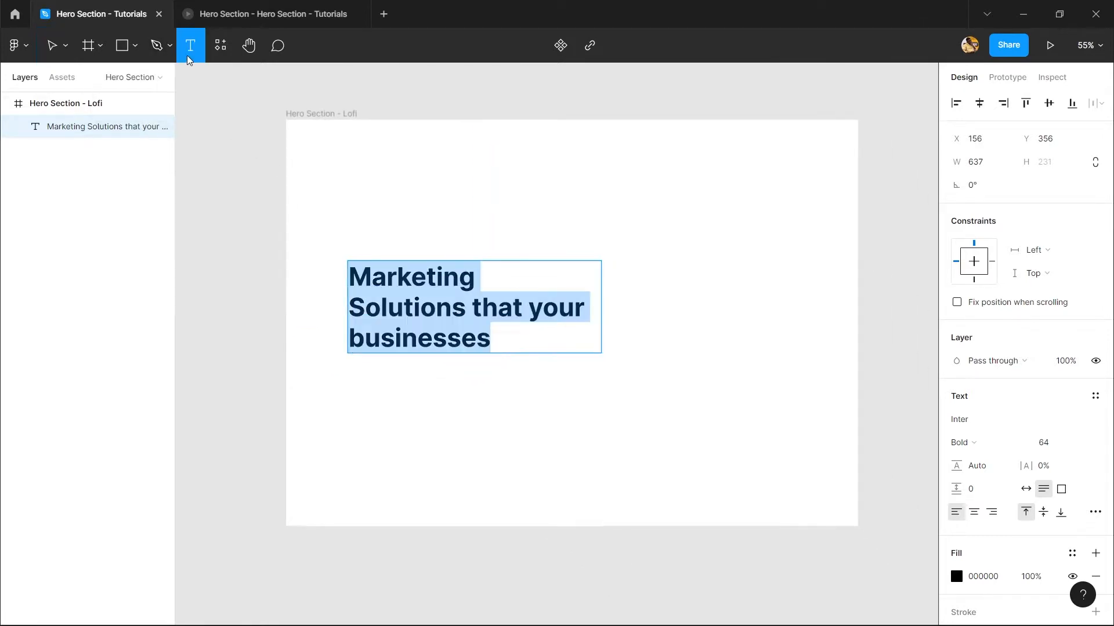
pyautogui.press('Escape')
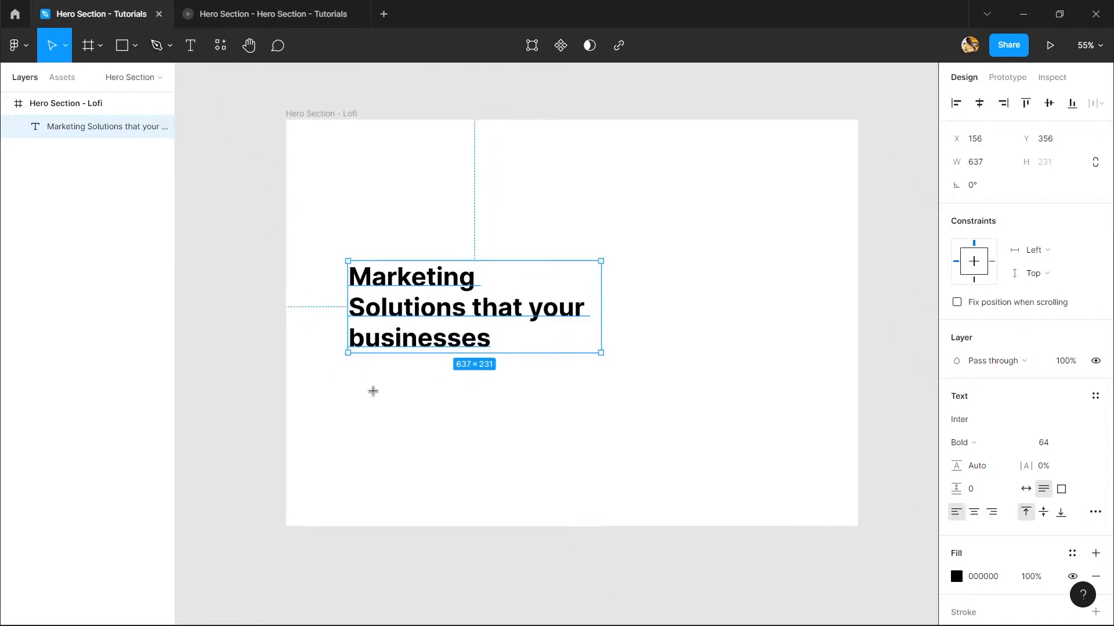
pyautogui.click(186, 47)
pyautogui.moveTo(343, 367); pyautogui.dragTo(630, 453)
pyautogui.click(1073, 446)
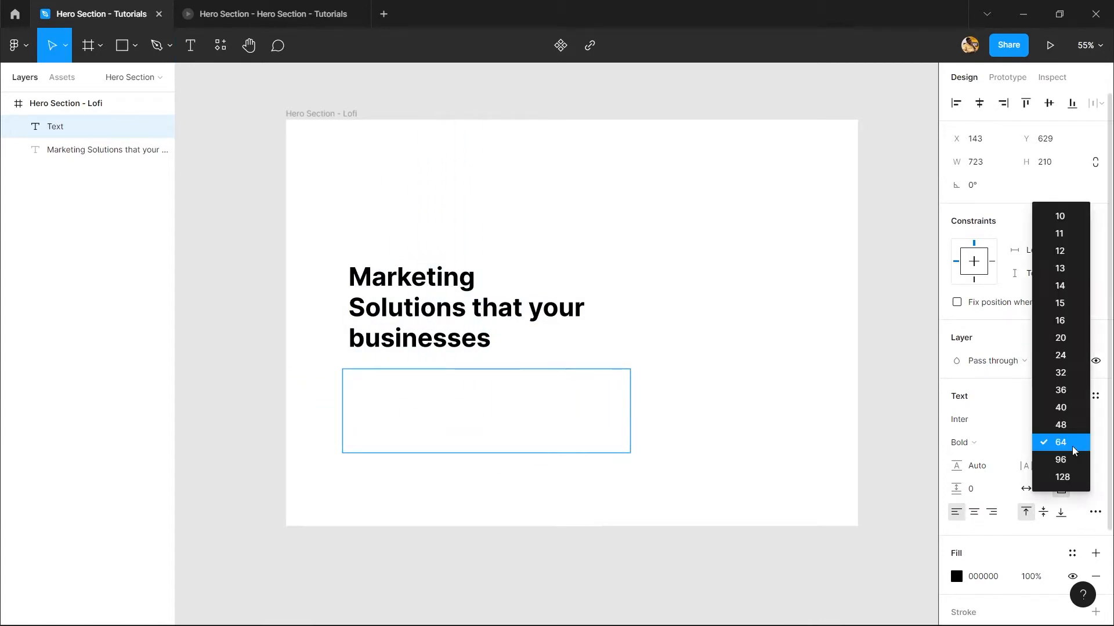
pyautogui.click(1073, 335)
pyautogui.click(472, 385)
pyautogui.click(436, 340)
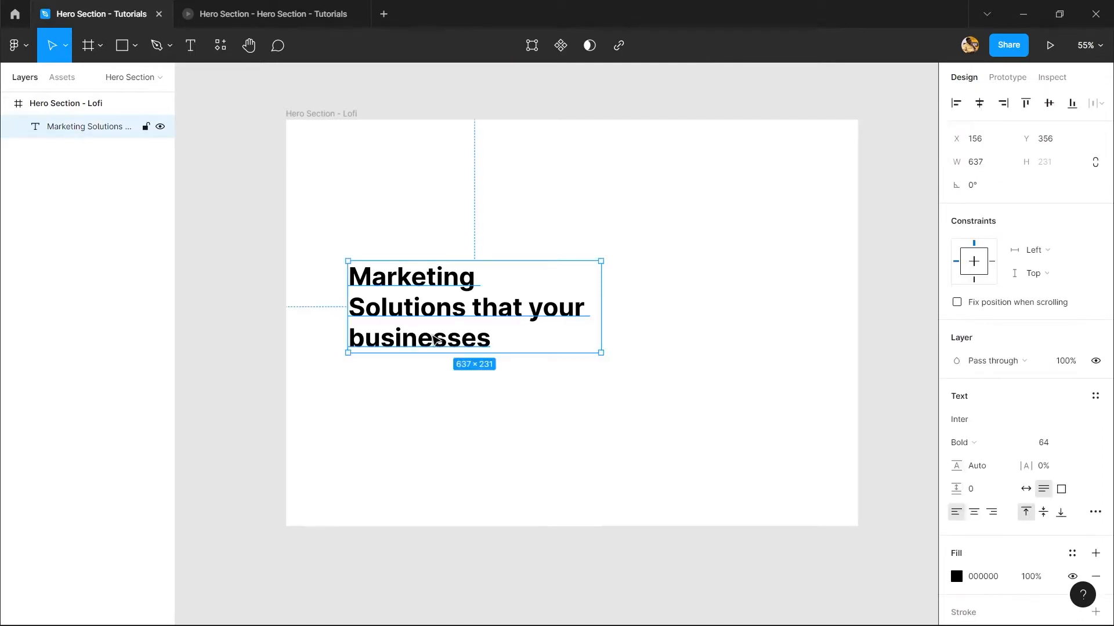
# - Move the heading further up in the frame to about Y 296, keeping it at X 156
pyautogui.moveTo(438, 343); pyautogui.dragTo(396, 348)
pyautogui.moveTo(383, 302); pyautogui.dragTo(381, 278)
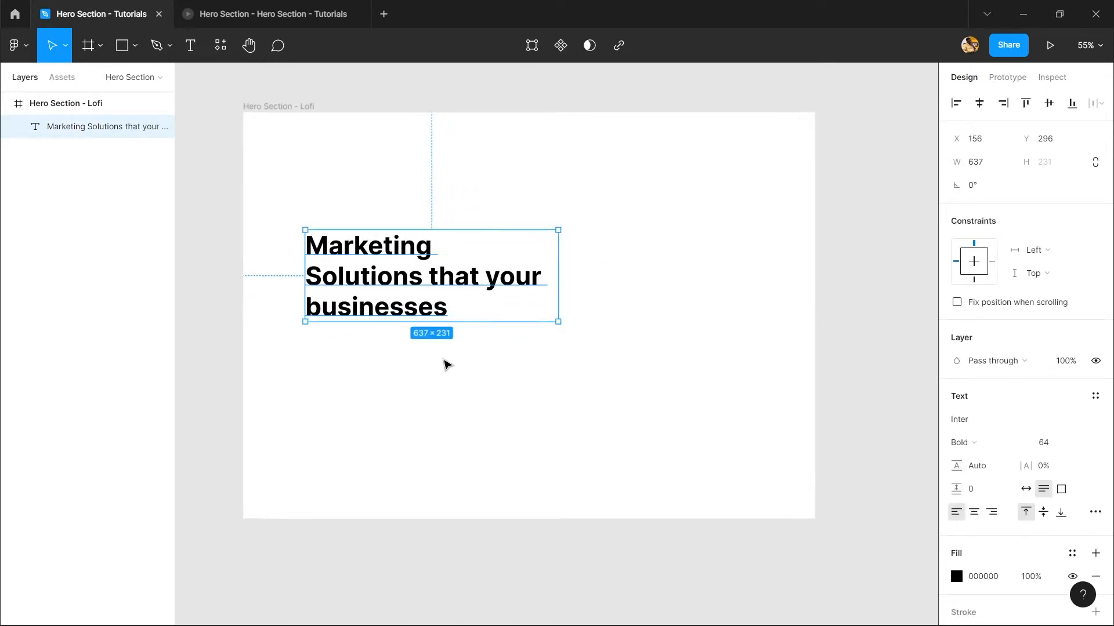
pyautogui.click(388, 426)
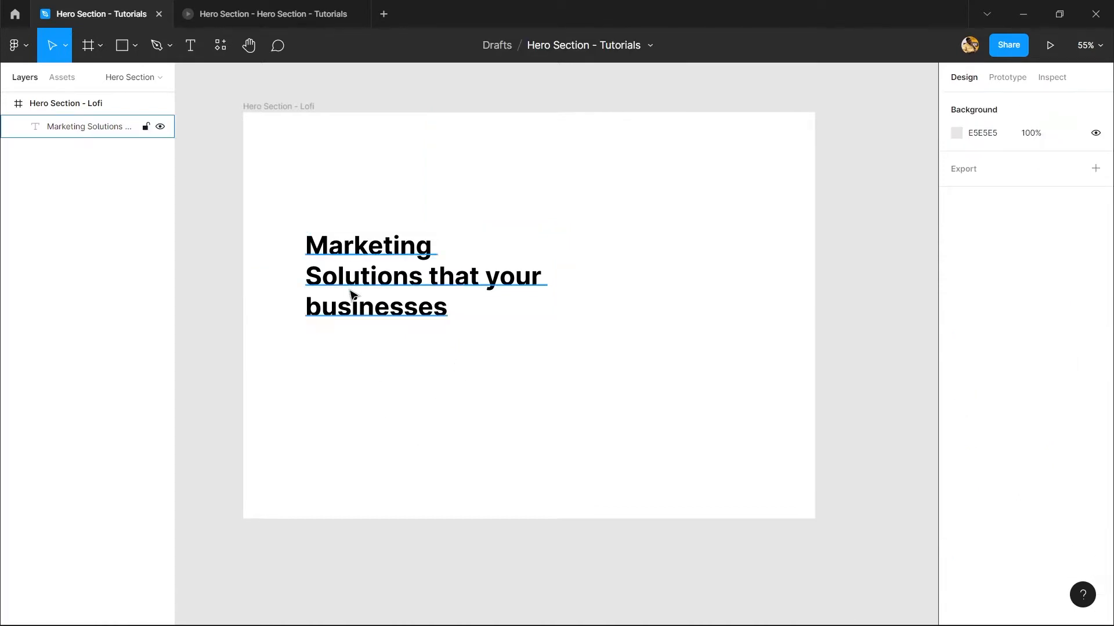
pyautogui.click(357, 297)
pyautogui.scroll(1, 377, 290)
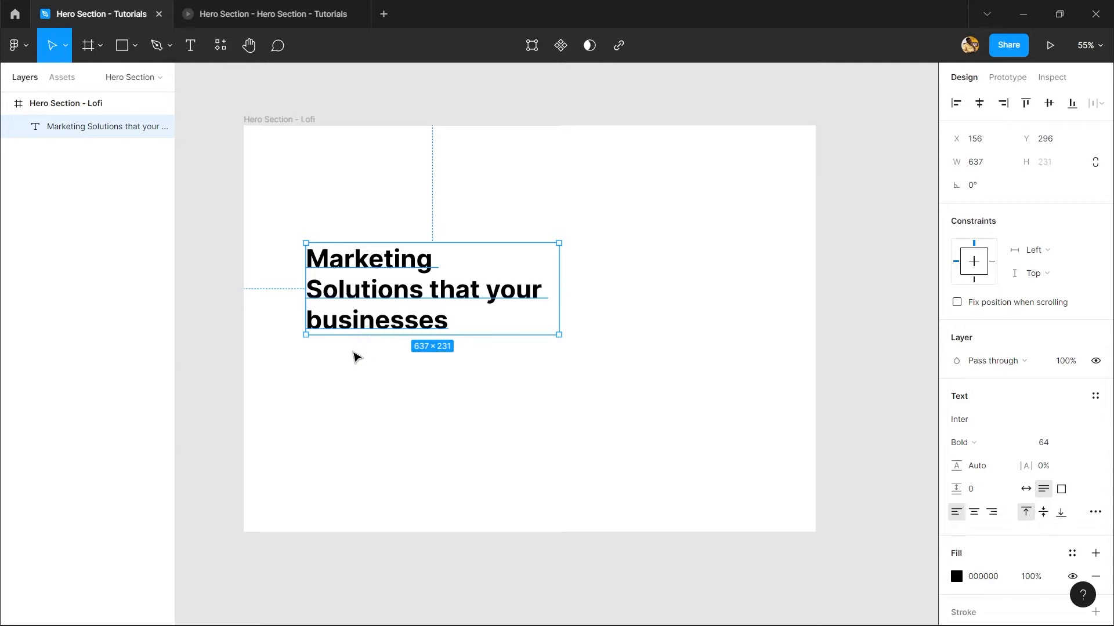
pyautogui.press('Return')
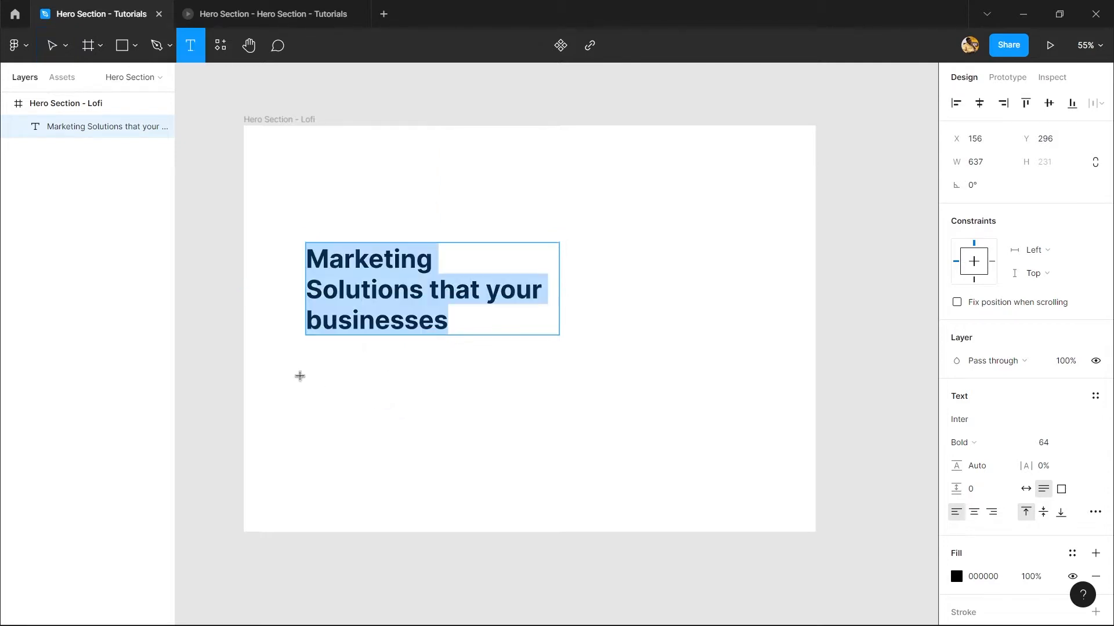
pyautogui.press('Escape')
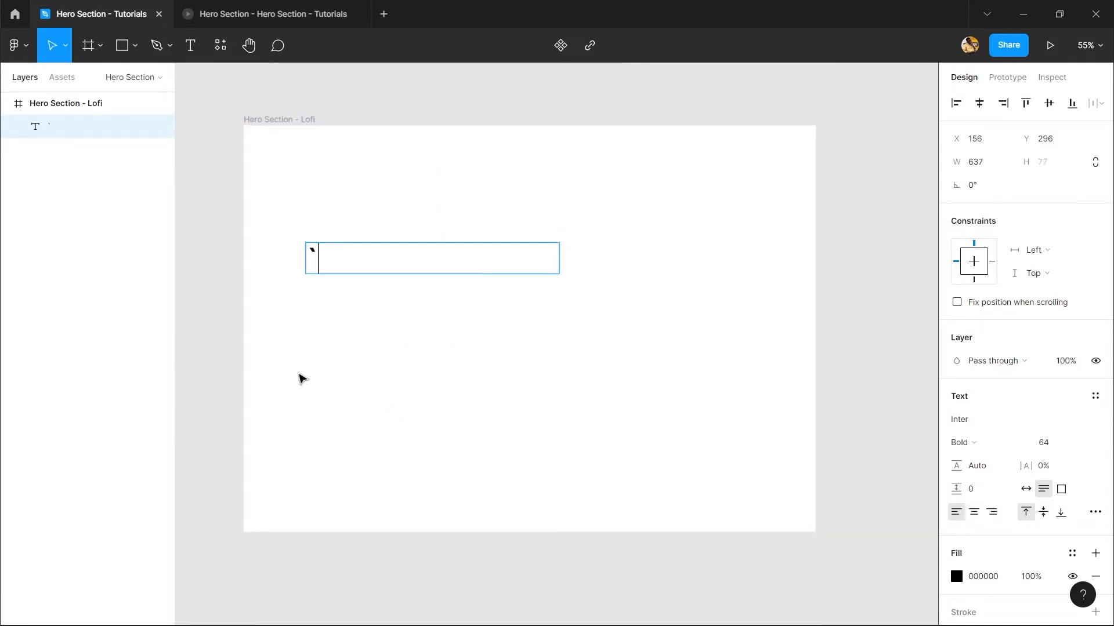
pyautogui.press('Escape')
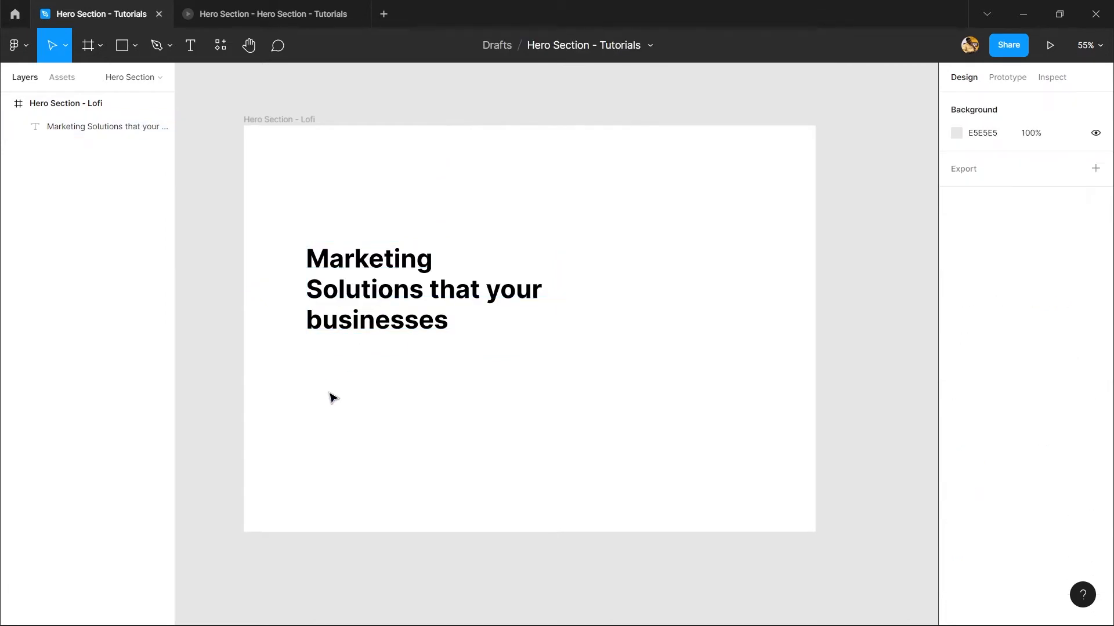
# - Start a new text layer below the heading at about X 170, Y 592 and set its font size to 16
pyautogui.press('t')
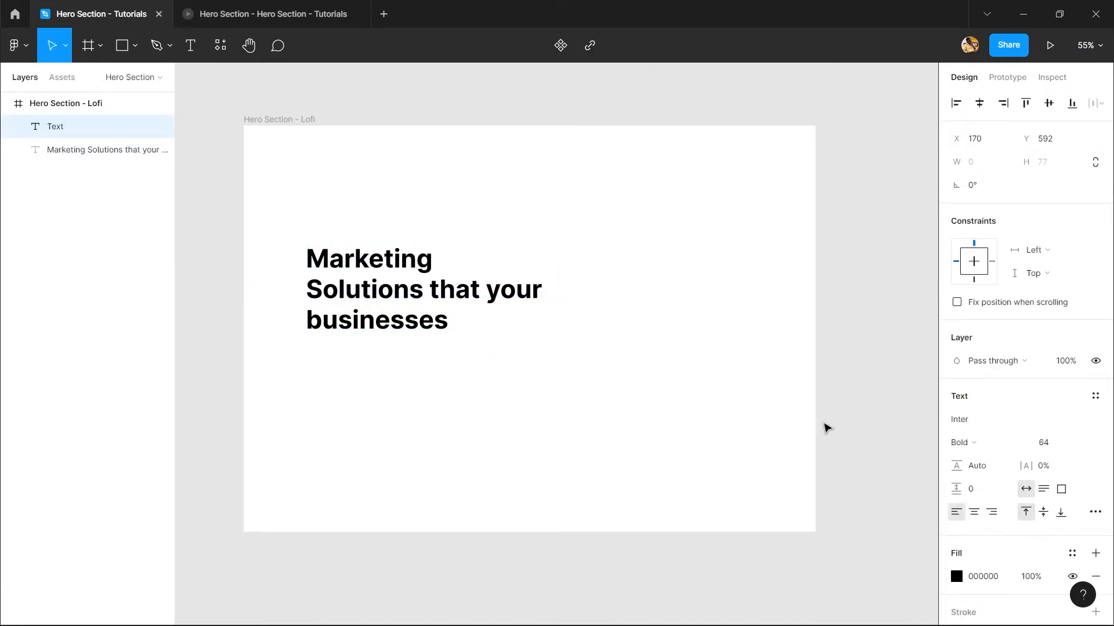
pyautogui.click(1084, 438)
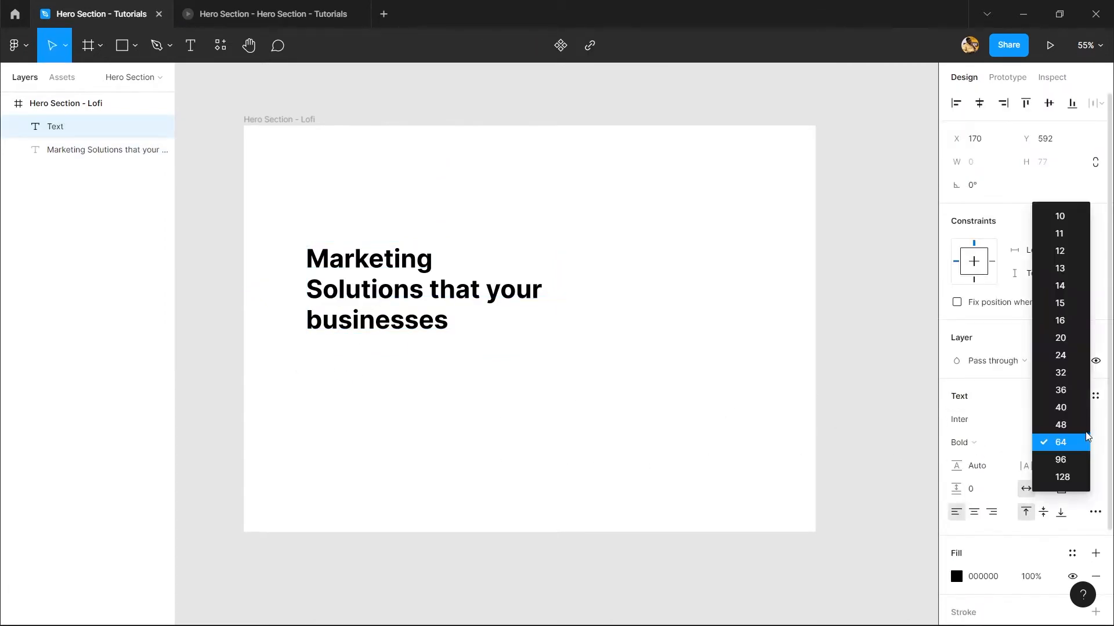
pyautogui.click(1060, 321)
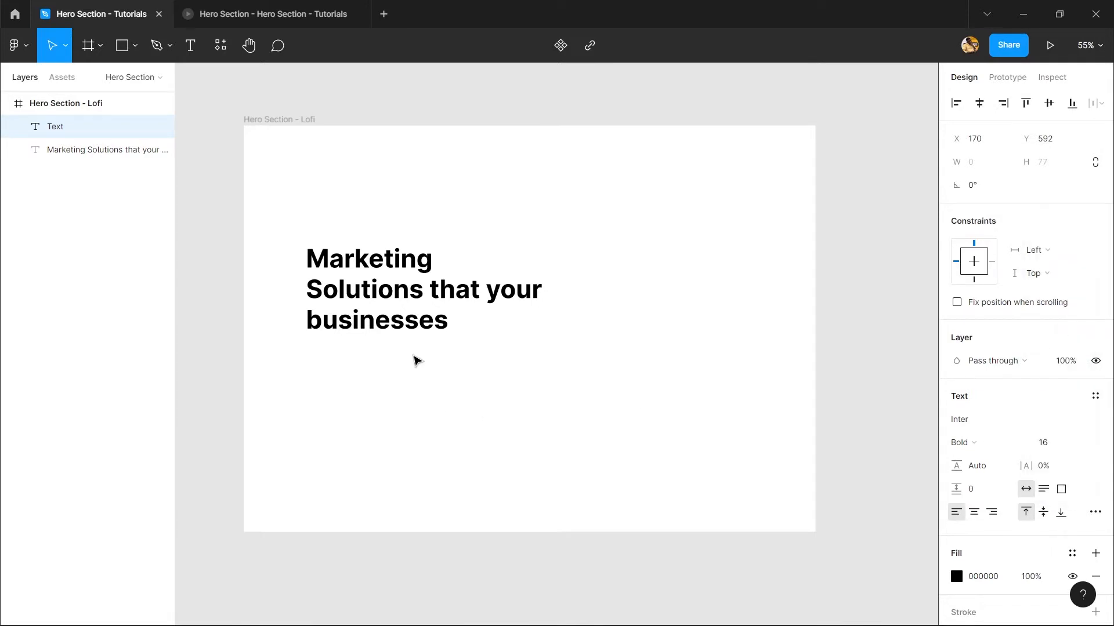
# - Search the quick actions for the Lorem ipsum plugin
pyautogui.hotkey('ctrl', '/')
pyautogui.write('lorem')
pyautogui.press('Return')
pyautogui.hotkey('ctrl', '/')
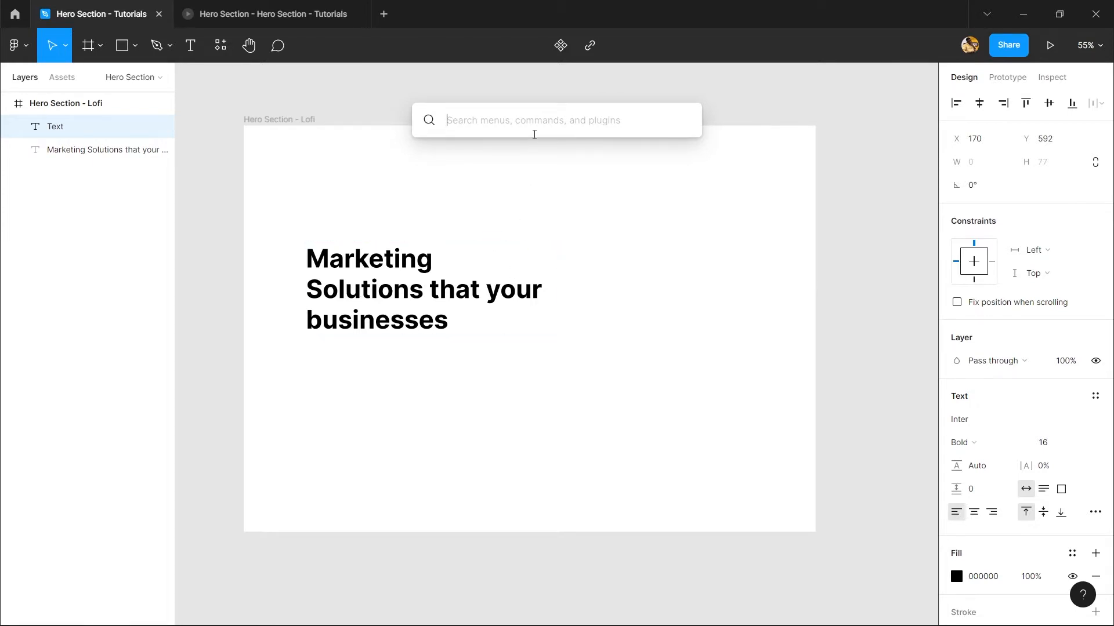
pyautogui.write('fi')
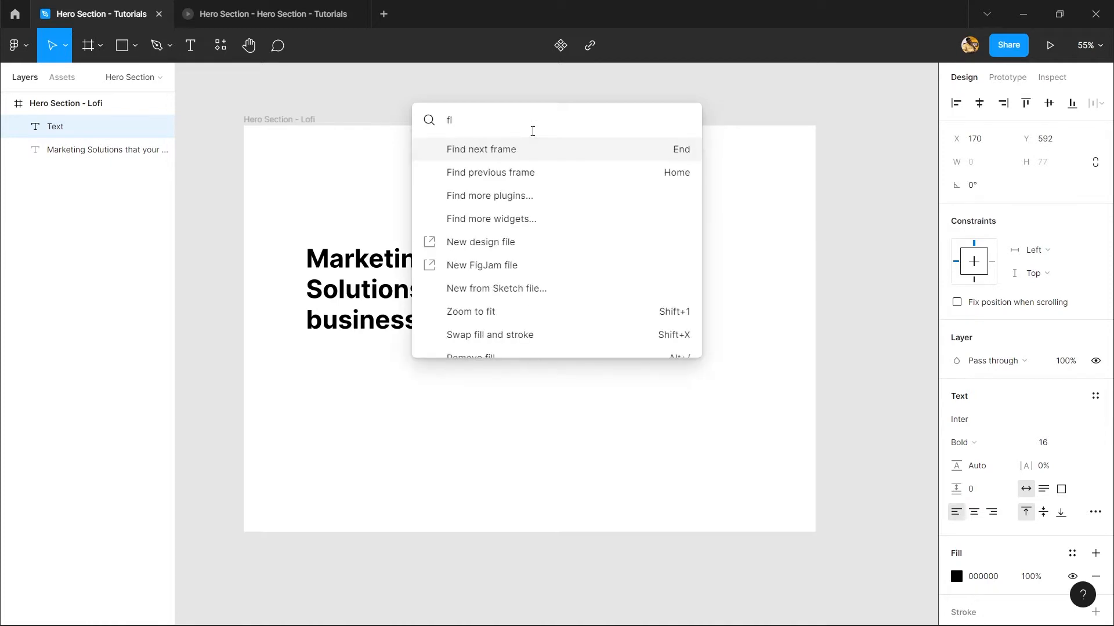
pyautogui.press('BackSpace')
pyautogui.press('BackSpace')
pyautogui.write('lore')
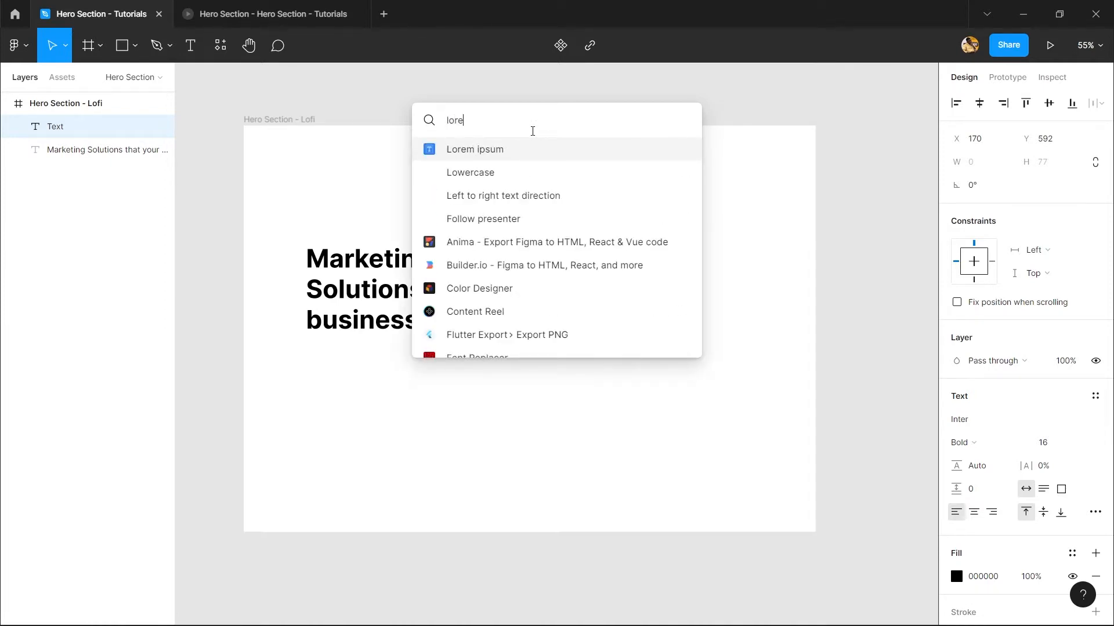
pyautogui.press('Return')
# - Generate 3 sentences of placeholder text with the Lorem ipsum plugin and resize the paragraph's text box to about 500 × 68
pyautogui.click(16, 45)
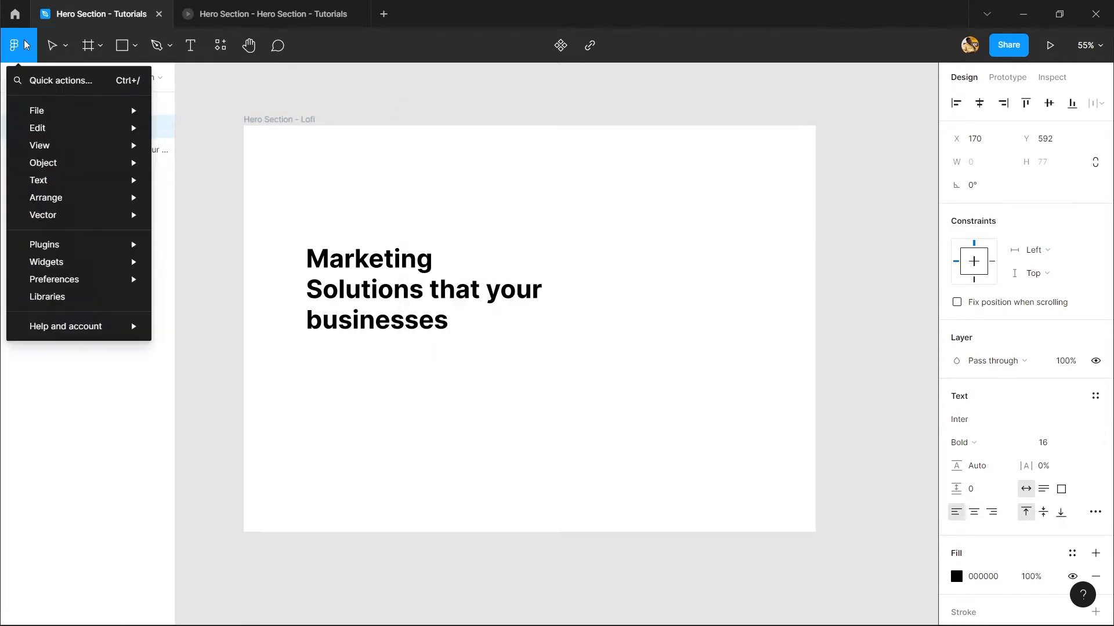
pyautogui.moveTo(83, 246)
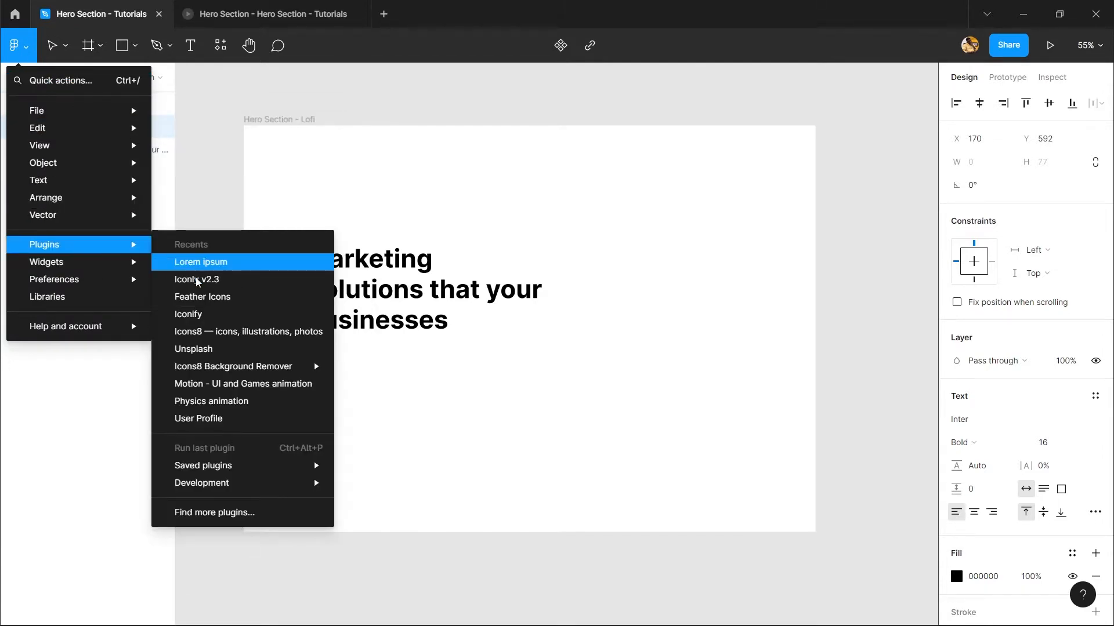
pyautogui.click(238, 266)
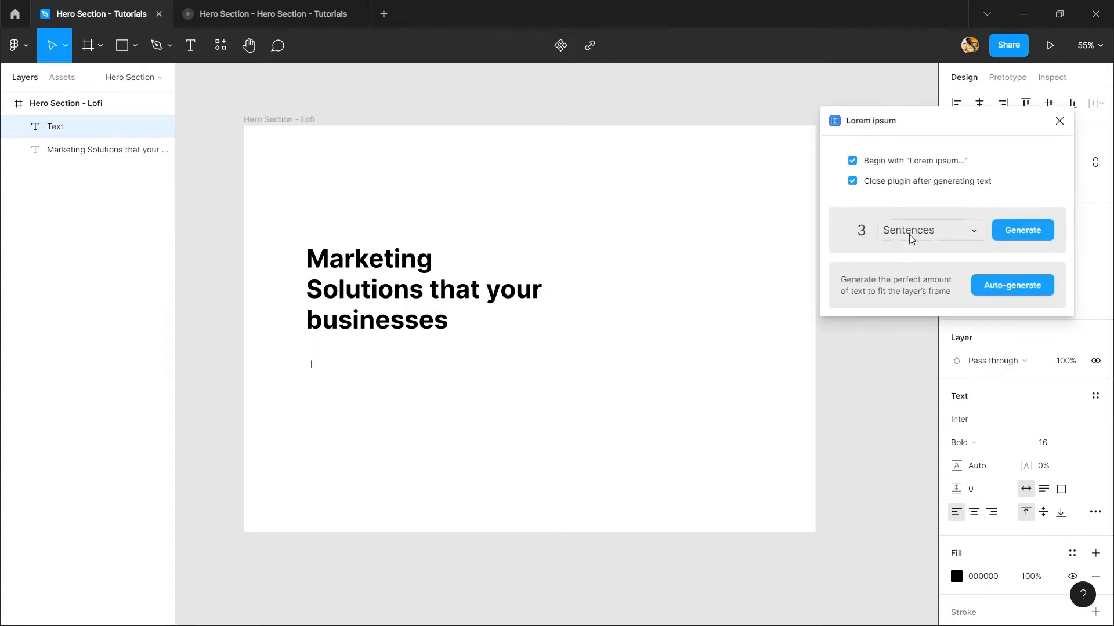
pyautogui.click(1022, 230)
pyautogui.moveTo(766, 369); pyautogui.dragTo(510, 387)
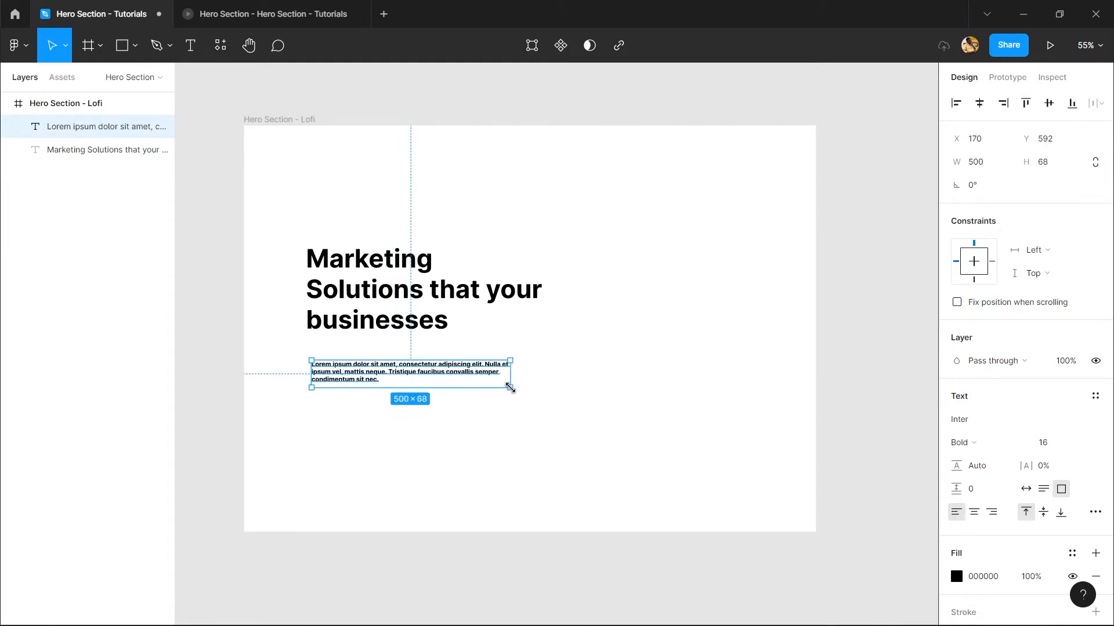
# - Align the left edges of the heading and the Lorem ipsum paragraph
pyautogui.click(537, 364)
pyautogui.moveTo(414, 412); pyautogui.dragTo(381, 412)
pyautogui.click(362, 301)
pyautogui.keyDown('shift'); pyautogui.click(350, 368); pyautogui.keyUp('shift')
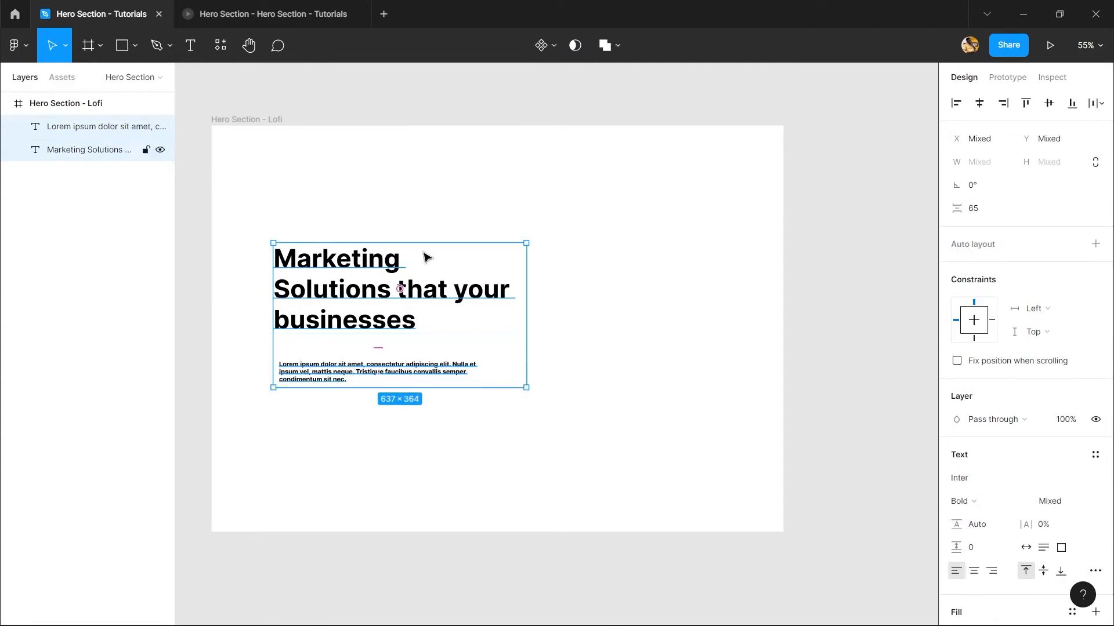
pyautogui.click(956, 102)
pyautogui.click(345, 197)
# - Move the heading down closer to the paragraph, leaving a gap of about 36 between them
pyautogui.click(346, 256)
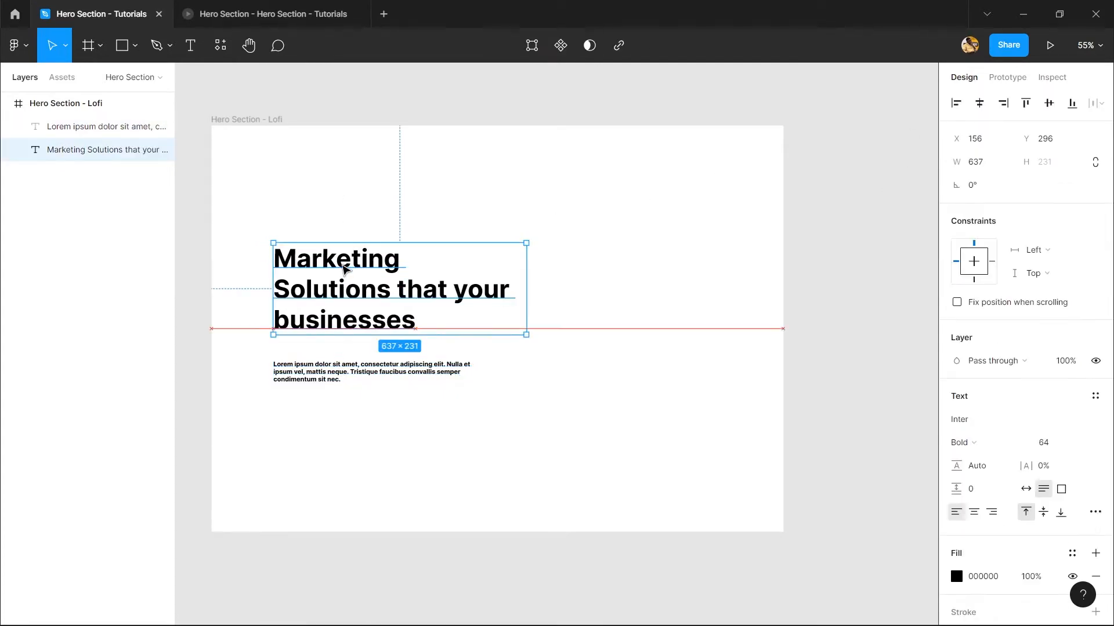
pyautogui.moveTo(368, 183); pyautogui.dragTo(392, 246)
pyautogui.click(381, 152)
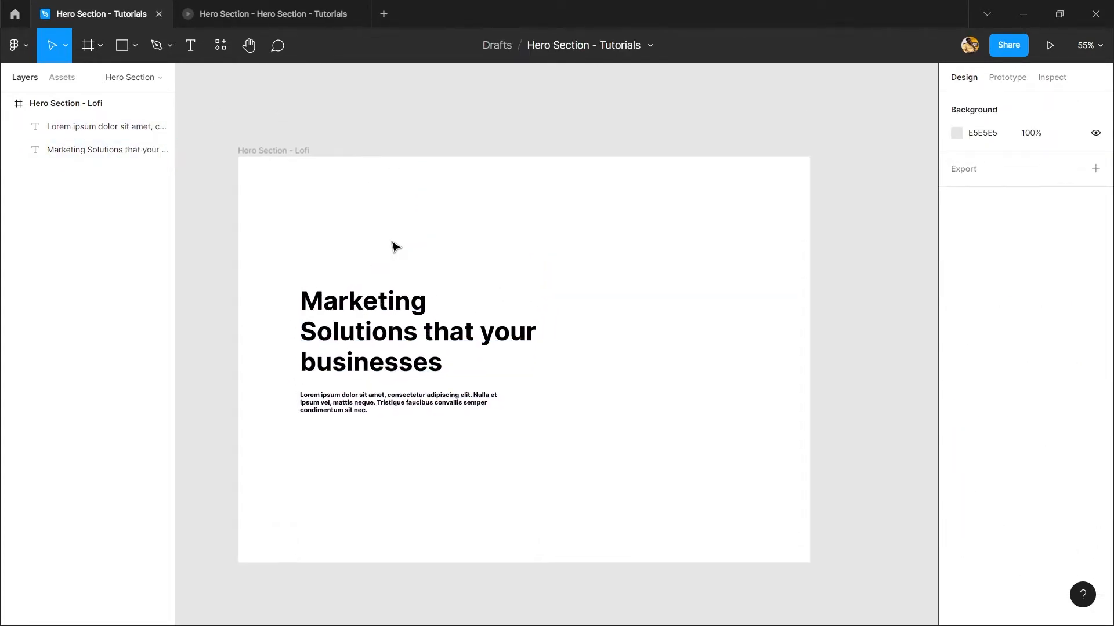
# - Move the heading and paragraph down together until the paragraph sits at about Y 623
pyautogui.rightClick(389, 245)
pyautogui.click(334, 261)
pyautogui.moveTo(402, 309); pyautogui.dragTo(389, 296)
pyautogui.click(283, 241)
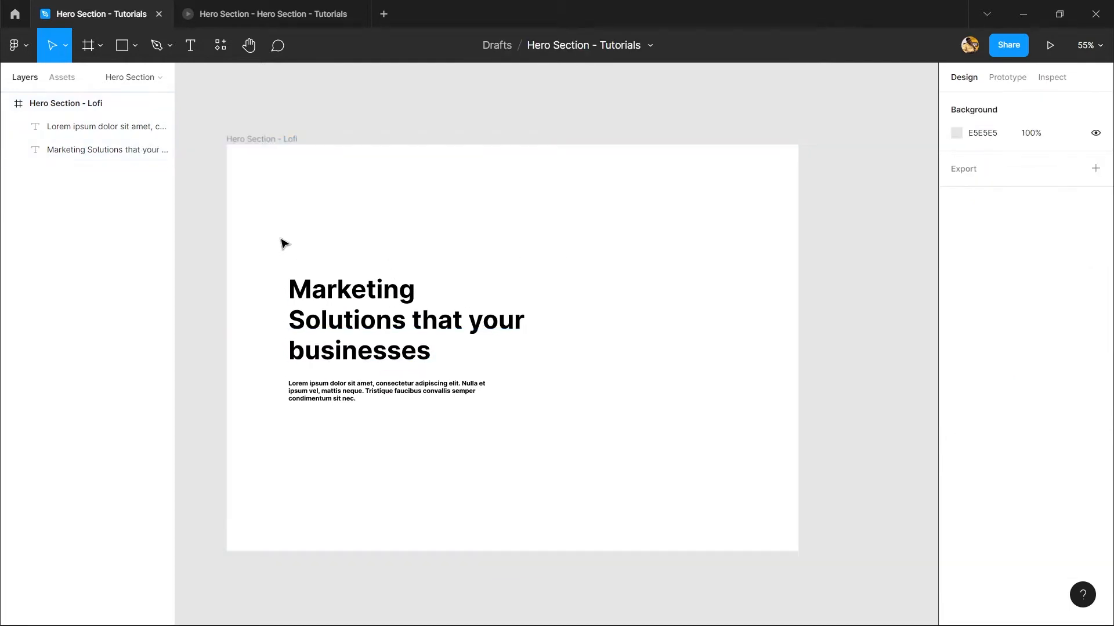
pyautogui.moveTo(255, 222); pyautogui.dragTo(391, 403)
pyautogui.hotkey('shift', 'Down')
pyautogui.hotkey('shift', 'Down')
pyautogui.hotkey('shift', 'Down')
pyautogui.moveTo(369, 340)
pyautogui.mouseDown()
pyautogui.moveTo(360, 321)
pyautogui.moveTo(380, 326)
pyautogui.mouseUp()
pyautogui.click(322, 251)
pyautogui.click(345, 399)
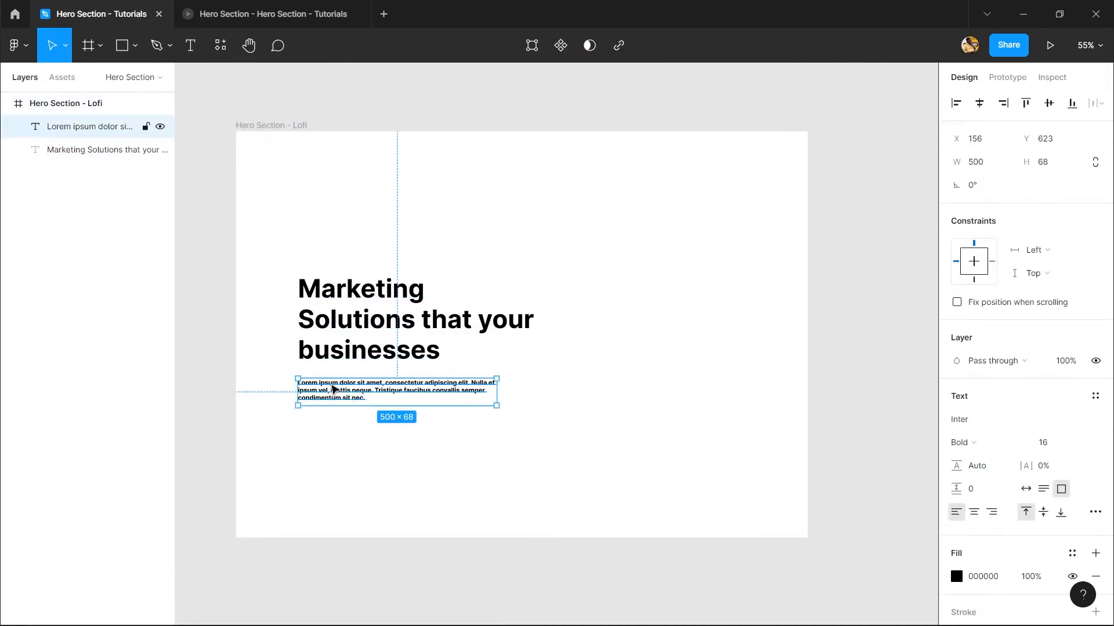
# - Select the heading and paragraph and move them up together in the frame, keeping them at X 156
pyautogui.click(301, 221)
pyautogui.moveTo(287, 247); pyautogui.dragTo(428, 432)
pyautogui.moveTo(378, 363); pyautogui.dragTo(368, 342)
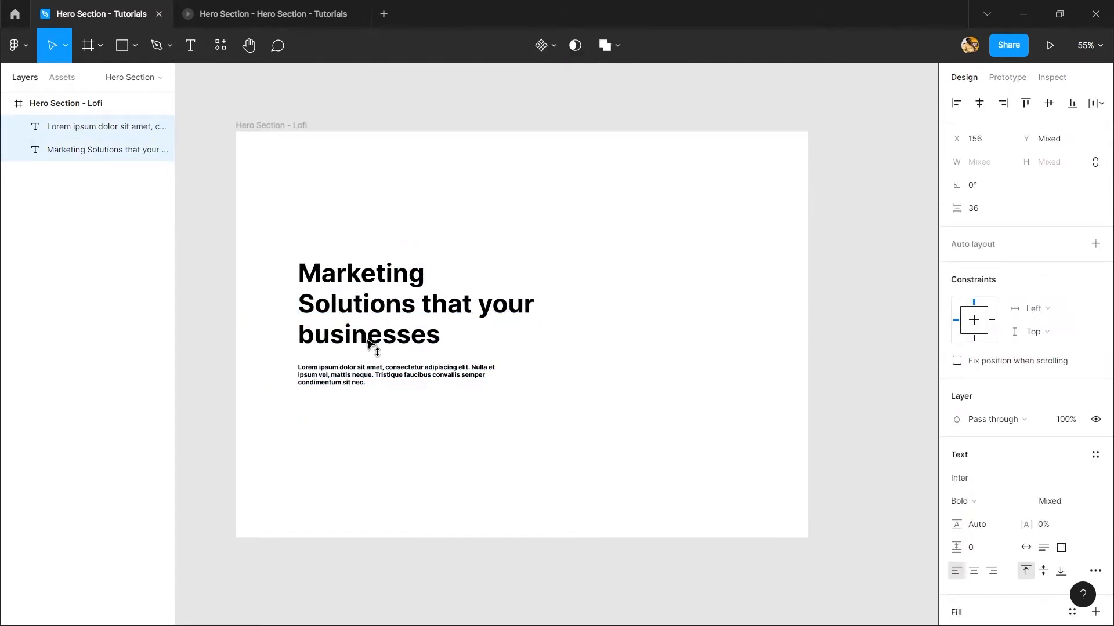
pyautogui.click(361, 400)
pyautogui.click(351, 315)
pyautogui.click(358, 357)
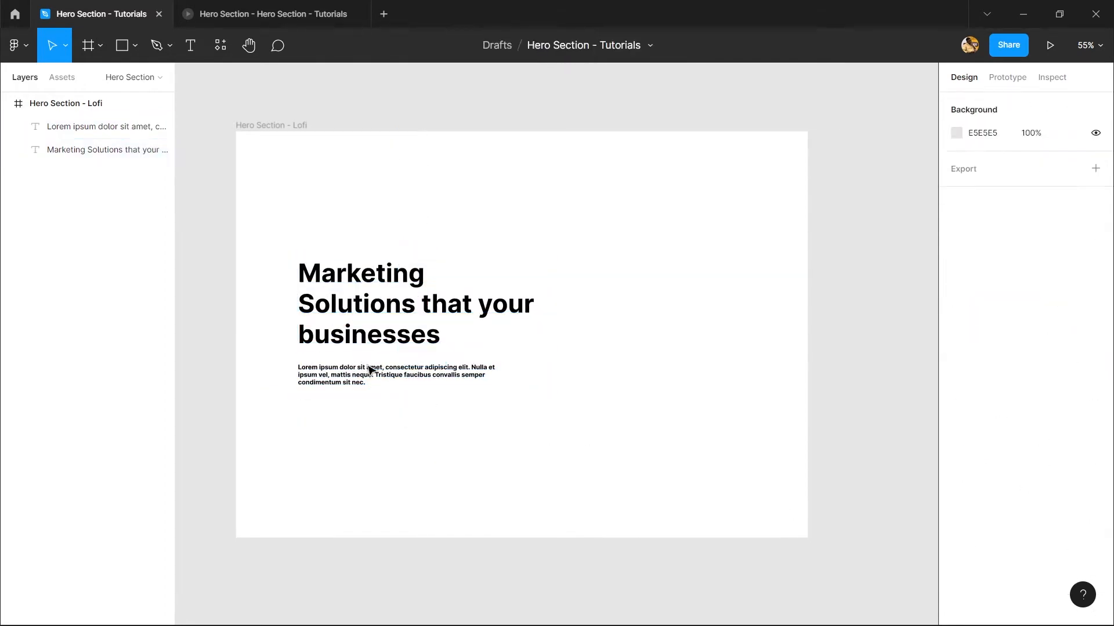
# - Set the Lorem ipsum paragraph's font size to 20 and widen its text box slightly, keeping the text on three lines
pyautogui.click(371, 370)
pyautogui.click(1084, 443)
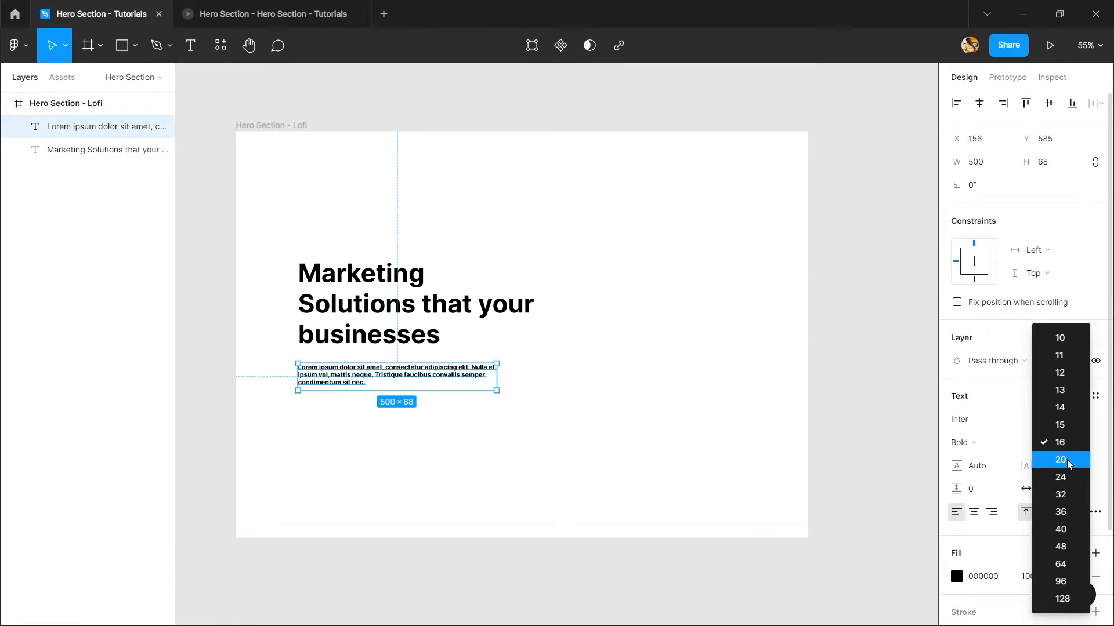
pyautogui.click(1067, 459)
pyautogui.moveTo(496, 376); pyautogui.dragTo(517, 377)
pyautogui.scroll(-4, 522, 389)
pyautogui.click(500, 356)
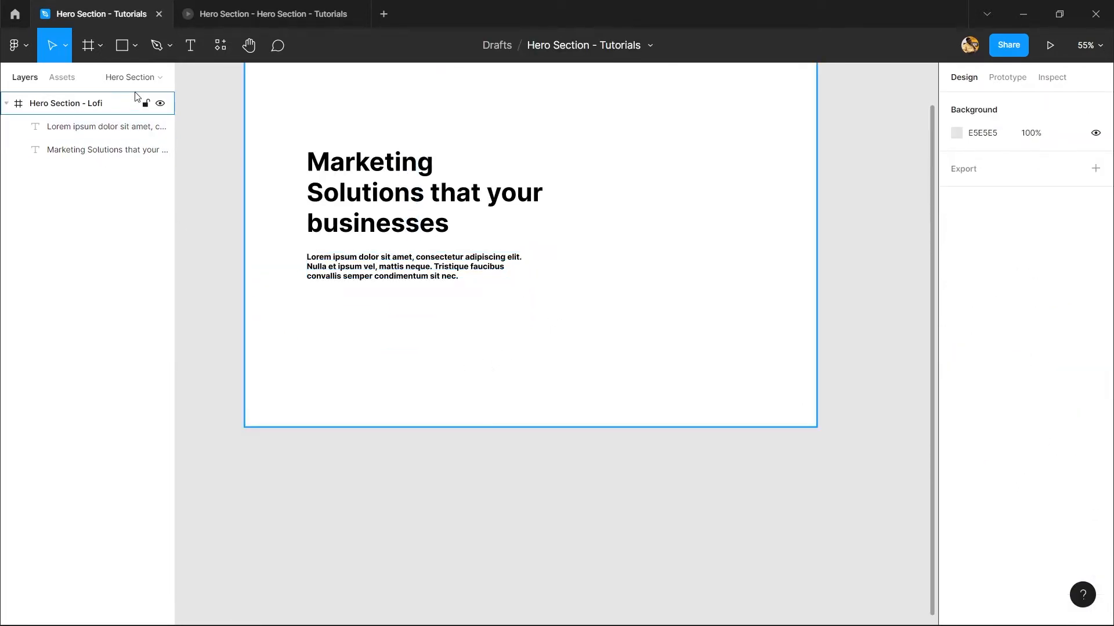
# - Draw a 37×37 square near the top of the frame and place it at X 156, Y 44 above the heading
pyautogui.click(122, 45)
pyautogui.scroll(5, 341, 254)
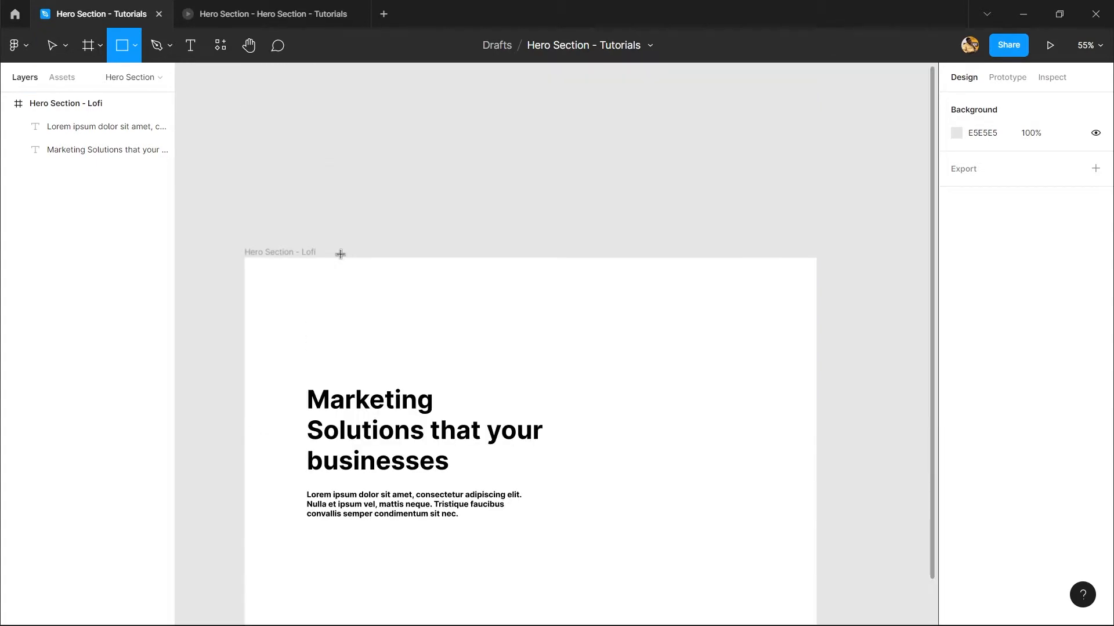
pyautogui.scroll(10, 291, 274)
pyautogui.moveTo(330, 212); pyautogui.dragTo(382, 264)
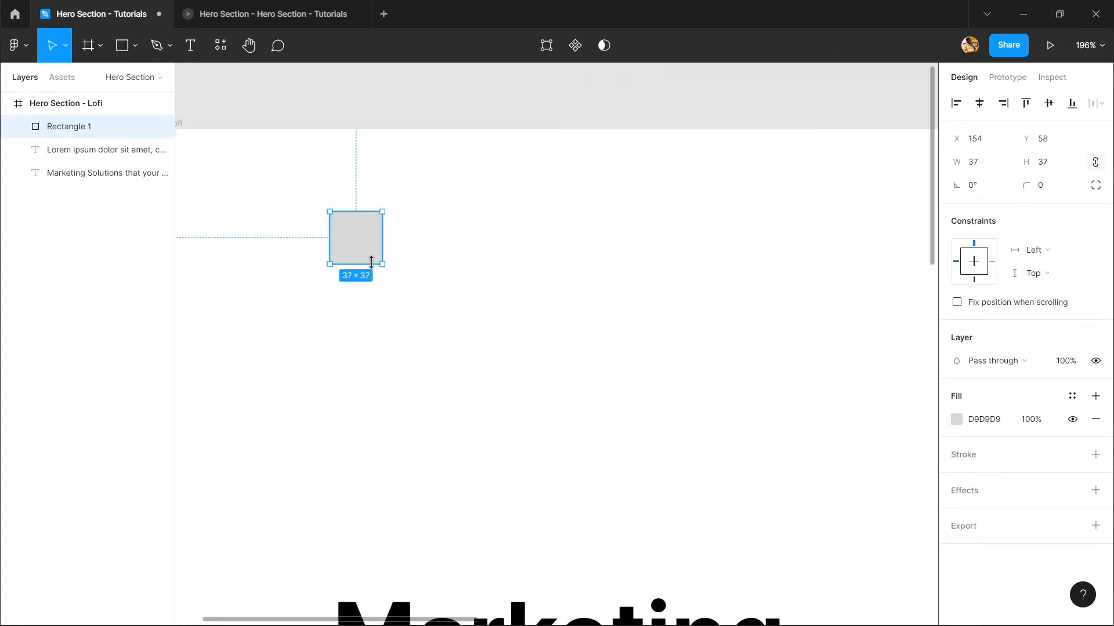
pyautogui.moveTo(334, 192); pyautogui.dragTo(236, 132)
# - Round the square's corners to a radius of 18.5, leaving the bottom-right corner sharp
pyautogui.scroll(3, 366, 201)
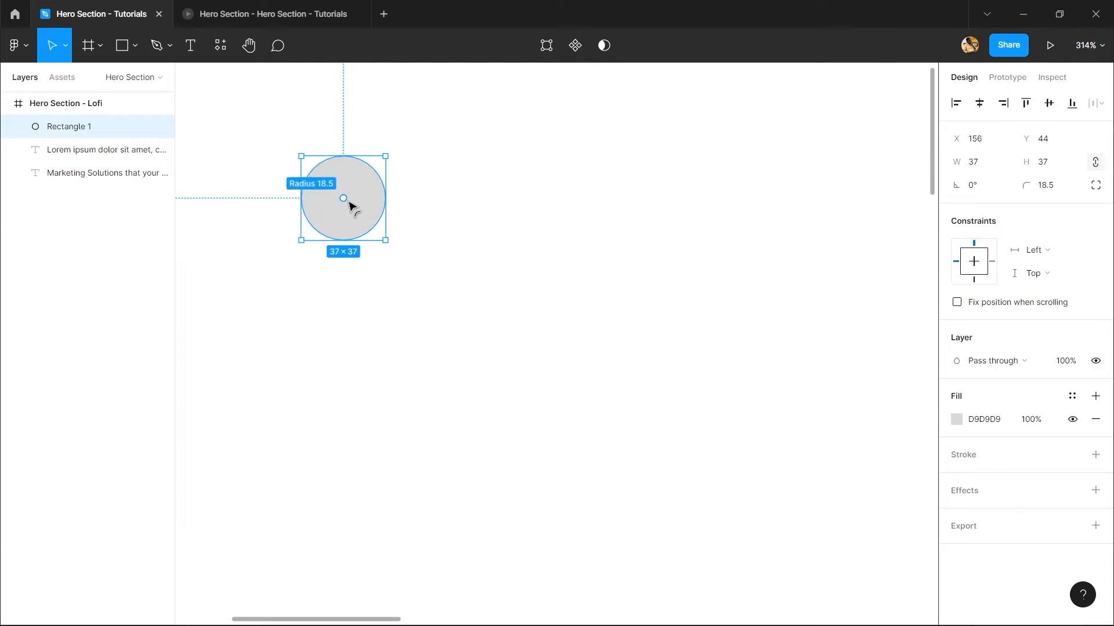
pyautogui.moveTo(348, 201); pyautogui.dragTo(429, 263)
pyautogui.click(433, 221)
pyautogui.scroll(-5, 430, 261)
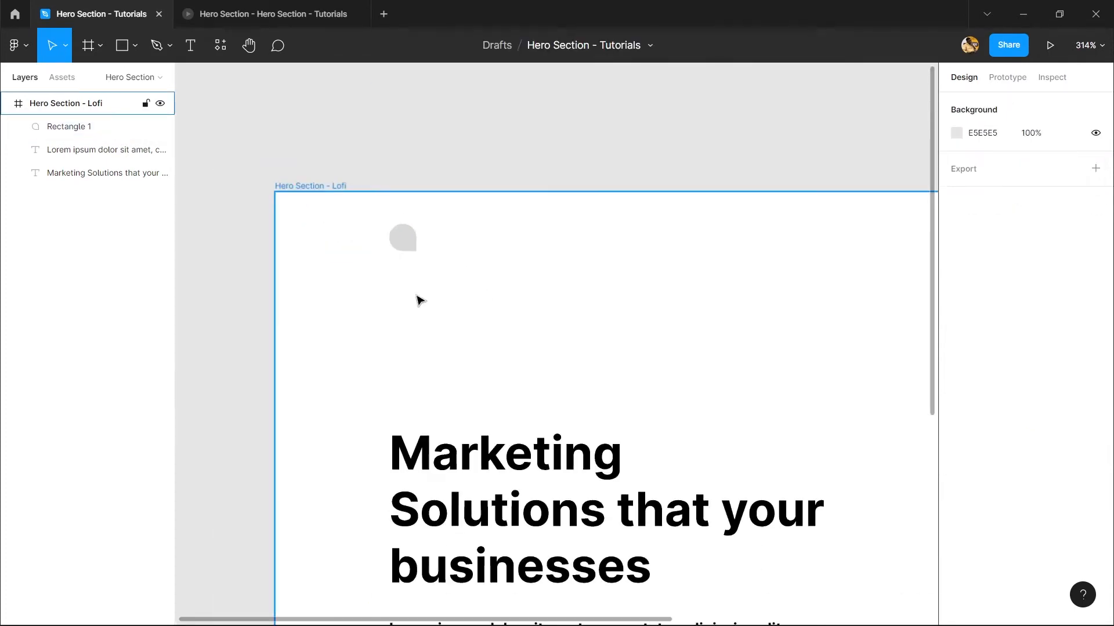
pyautogui.scroll(3, 444, 366)
pyautogui.moveTo(499, 499); pyautogui.dragTo(484, 278)
pyautogui.moveTo(484, 290); pyautogui.dragTo(486, 273)
pyautogui.doubleClick(486, 272)
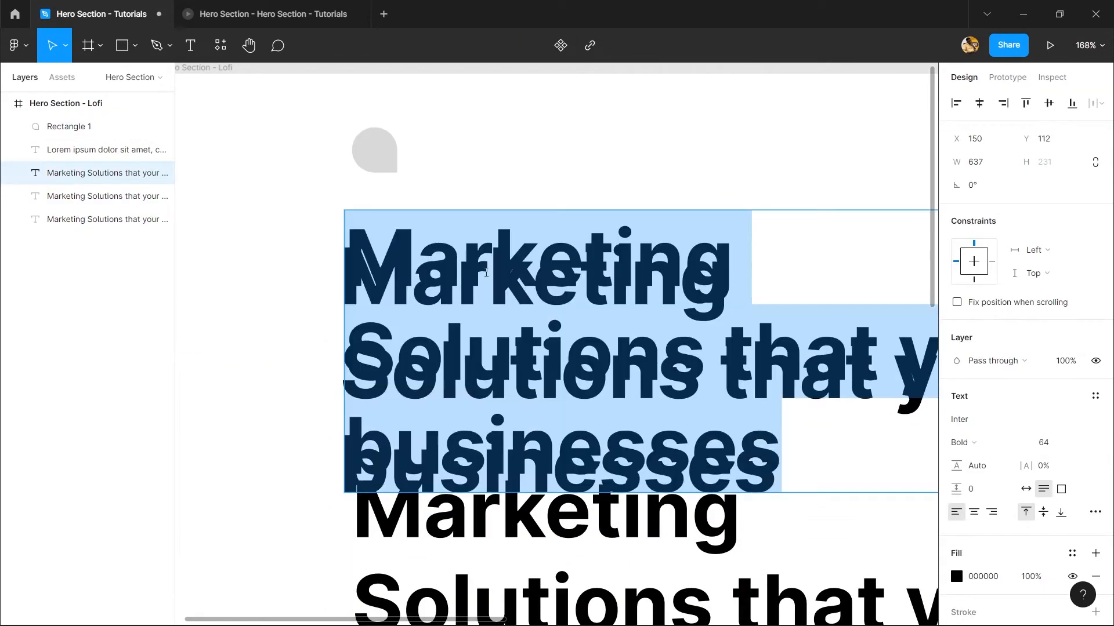
pyautogui.hotkey('ctrl', 'z')
pyautogui.hotkey('ctrl', 'z')
pyautogui.hotkey('ctrl', 'z')
pyautogui.moveTo(474, 501); pyautogui.dragTo(481, 219)
pyautogui.hotkey('ctrl', 'z')
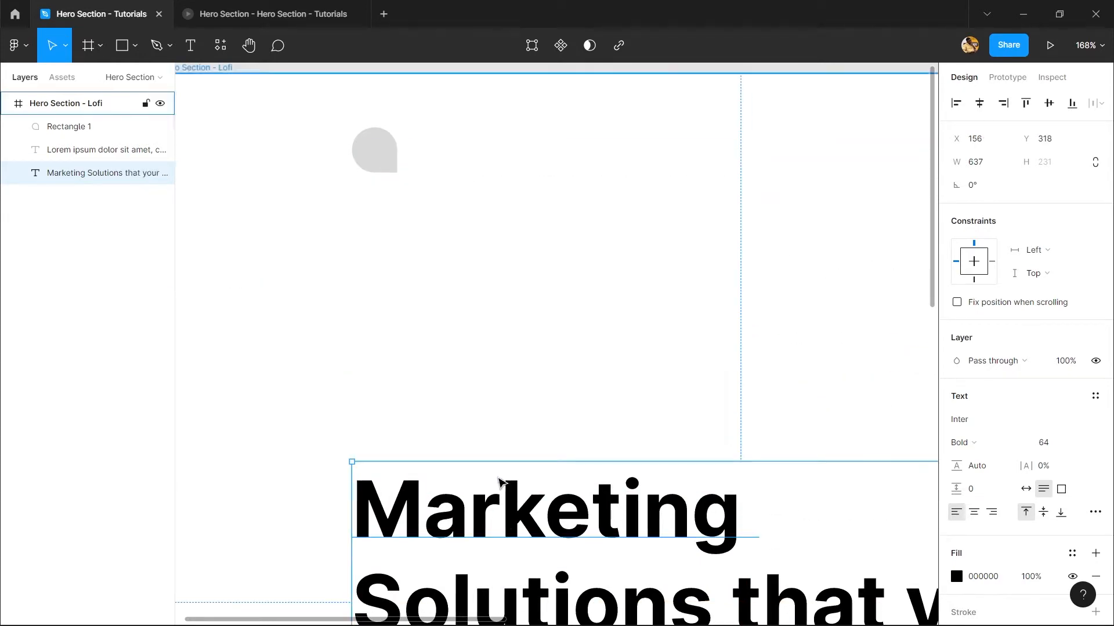
pyautogui.hotkey('ctrl', 'd')
pyautogui.moveTo(503, 516); pyautogui.dragTo(512, 200)
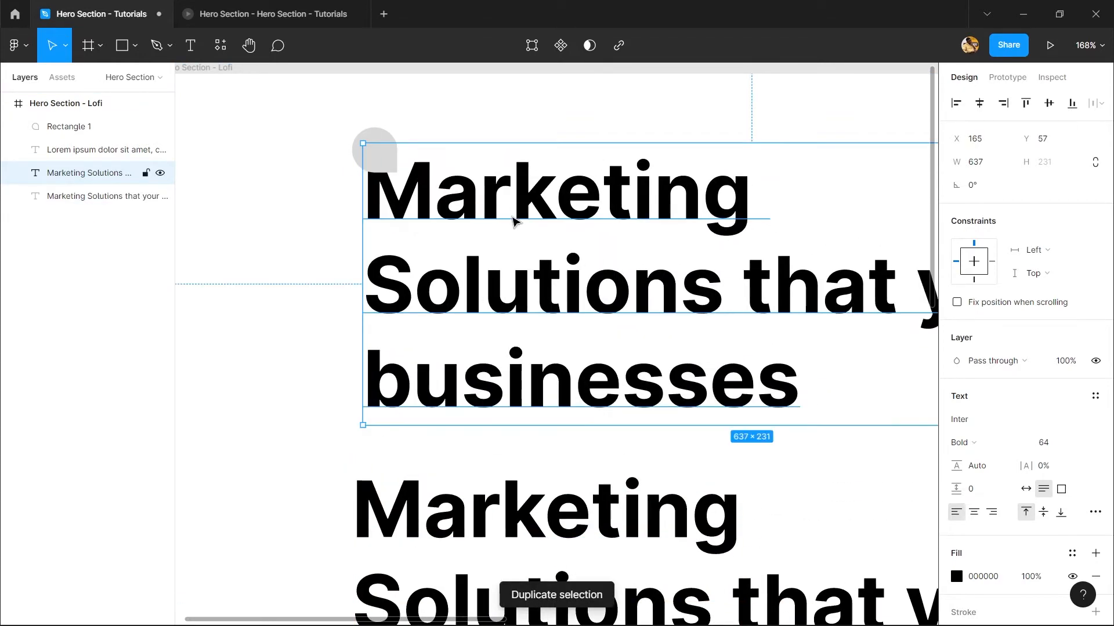
pyautogui.hotkey('ctrl', 'z')
pyautogui.hotkey('ctrl', 'z')
# - Paste a copy of the heading beside the rounded shape at X 196, Y 15 and change its text to "Logo"
pyautogui.hotkey('ctrl', 'v')
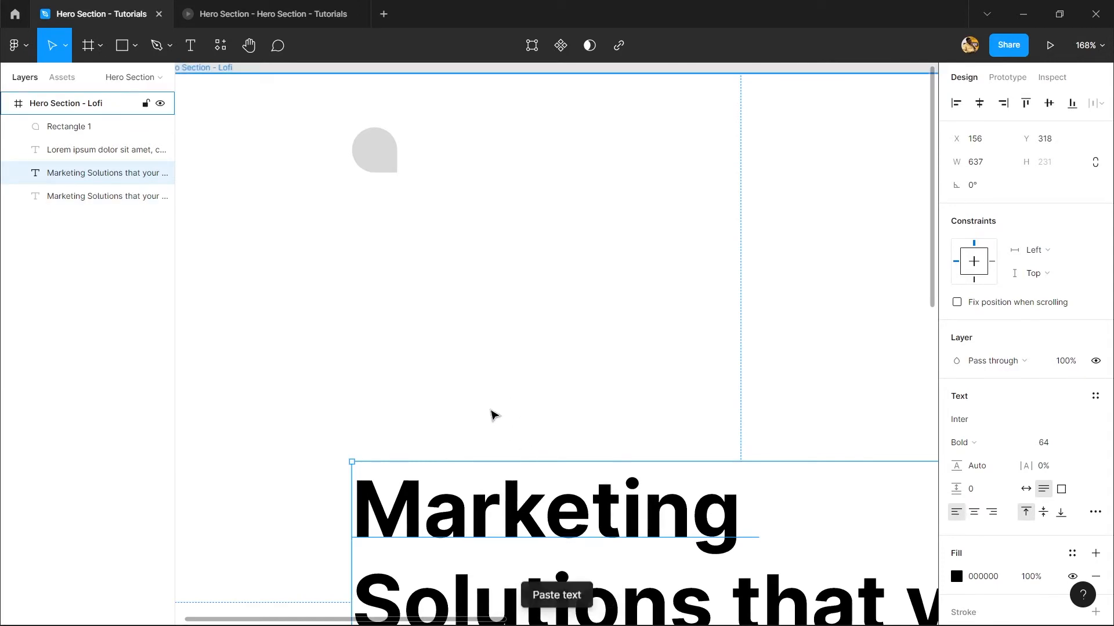
pyautogui.moveTo(526, 505); pyautogui.dragTo(580, 154)
pyautogui.press('Return')
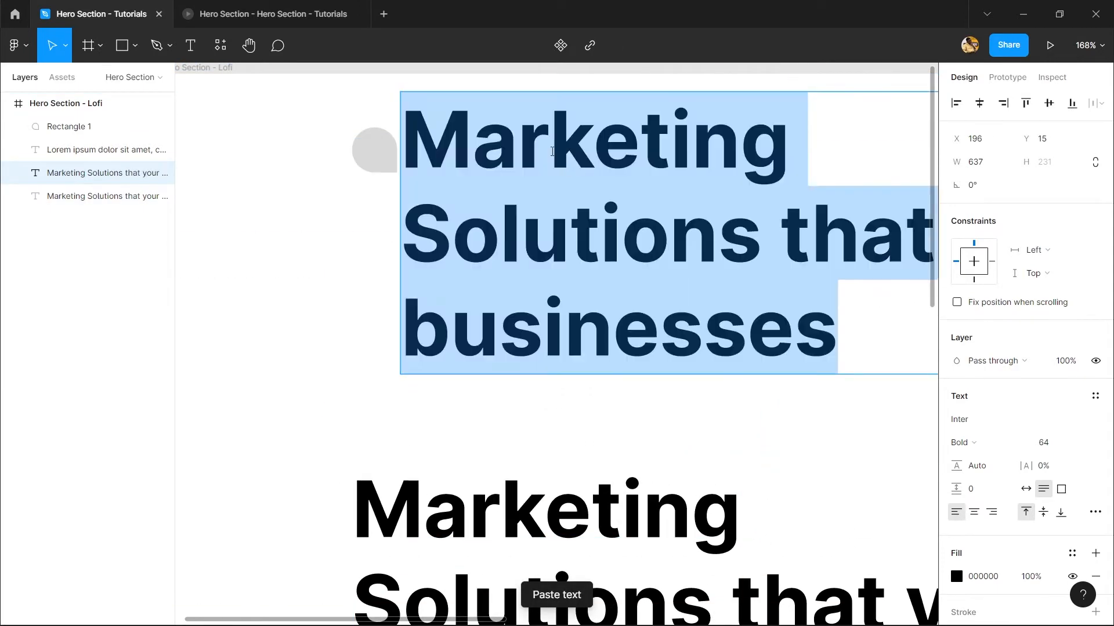
pyautogui.write('Log')
pyautogui.click(551, 153)
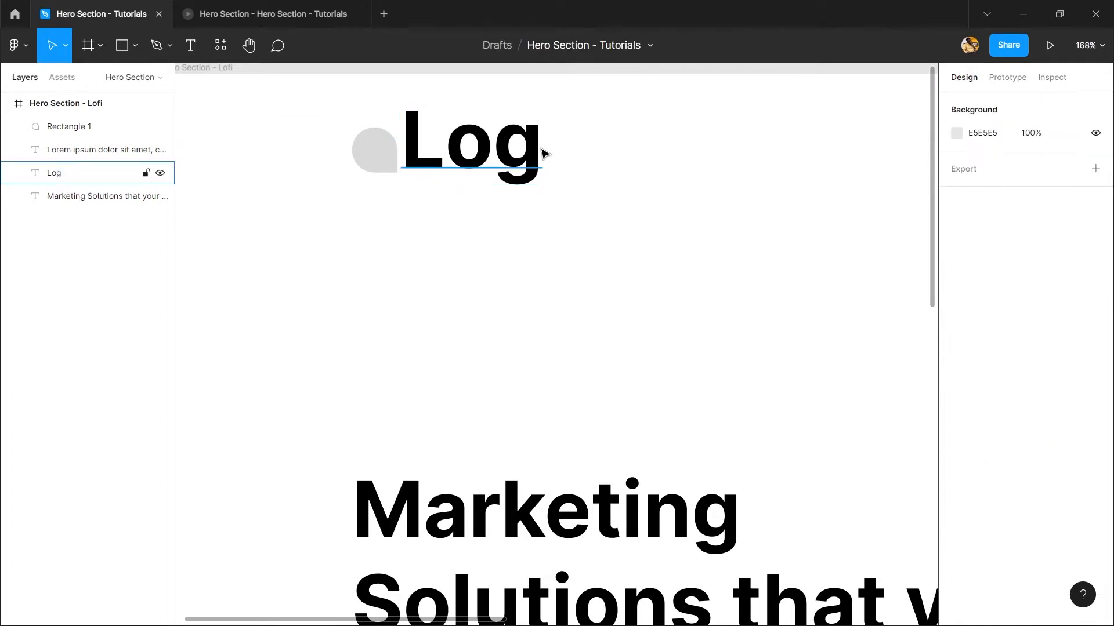
pyautogui.doubleClick(543, 152)
pyautogui.click(549, 153)
pyautogui.write('o')
pyautogui.press('Escape')
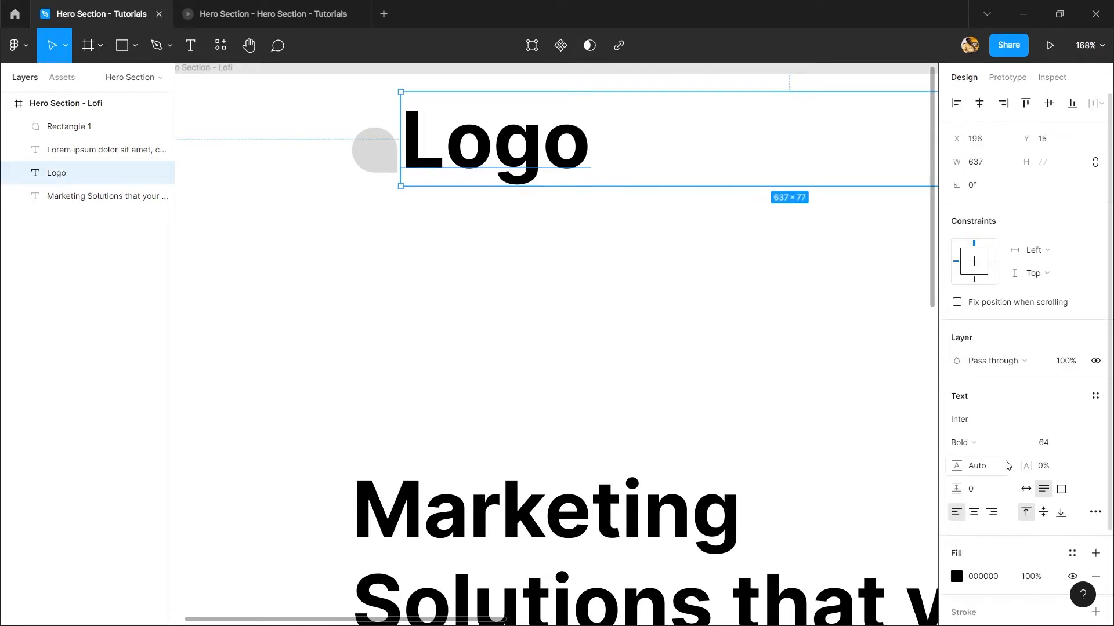
# - Set the Logo text's font size to 32 and move it to X 199, Y 44 beside the rounded shape
pyautogui.click(1080, 442)
pyautogui.click(1053, 438)
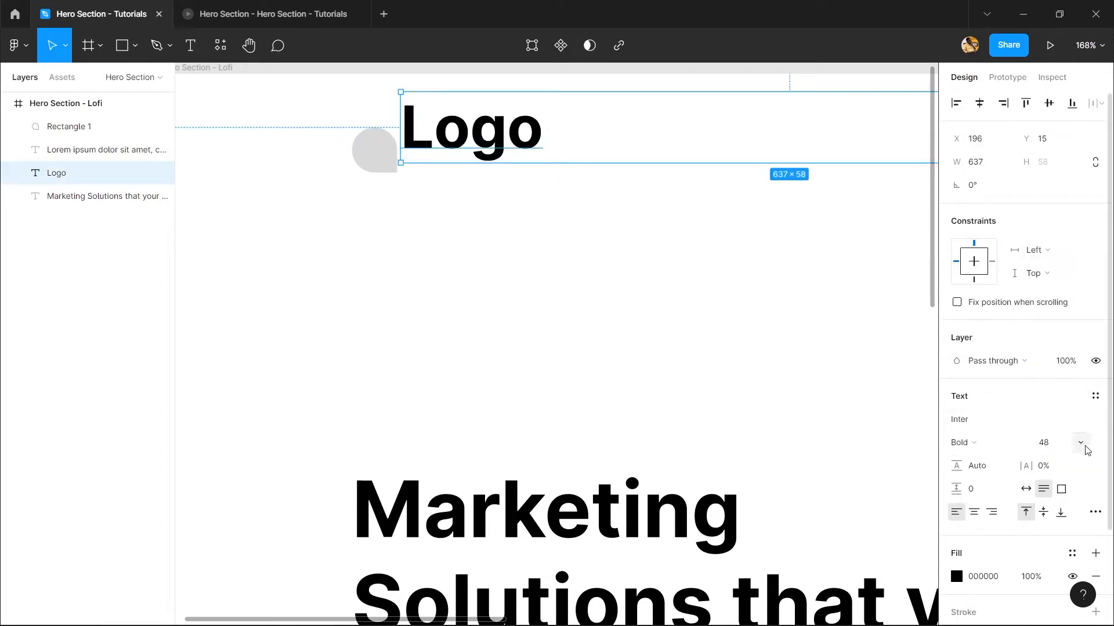
pyautogui.click(1080, 443)
pyautogui.click(1075, 395)
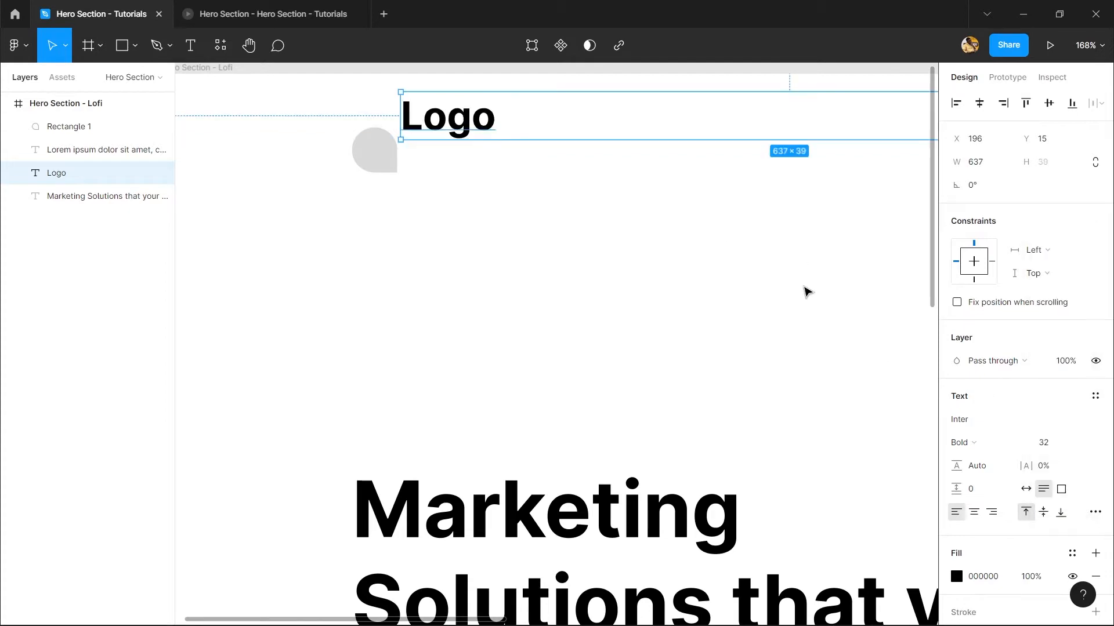
pyautogui.moveTo(502, 126); pyautogui.dragTo(505, 161)
pyautogui.moveTo(488, 371); pyautogui.dragTo(462, 339)
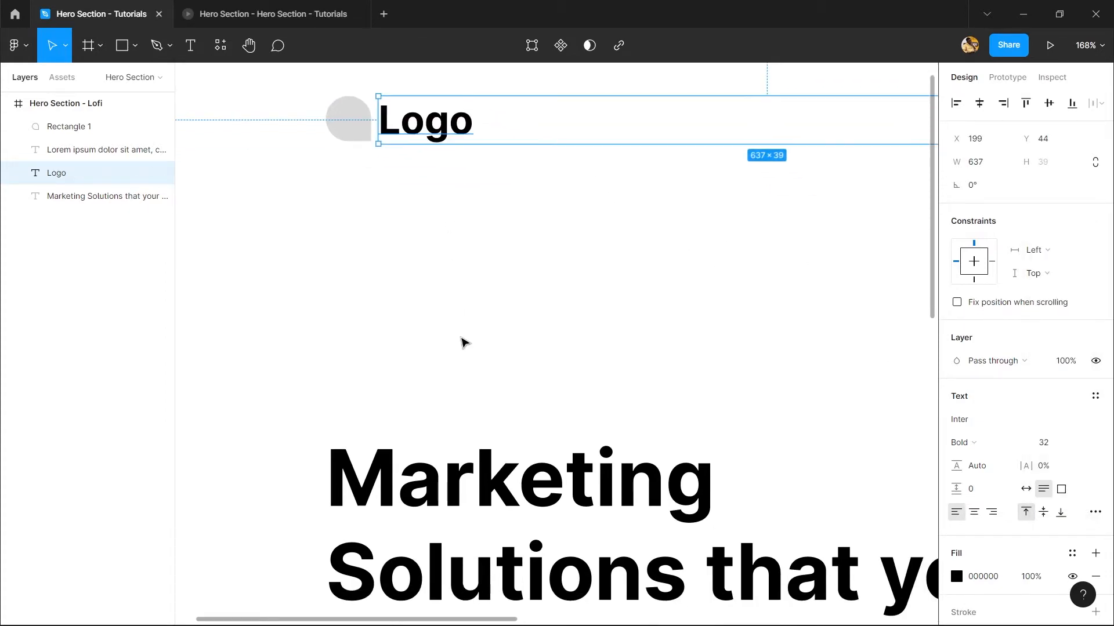
# - Narrow the Logo text box to a width of 81 and place a copy of it below the logo
pyautogui.scroll(-3, 247, 150)
pyautogui.moveTo(815, 132); pyautogui.dragTo(394, 117)
pyautogui.moveTo(524, 186); pyautogui.dragTo(679, 233)
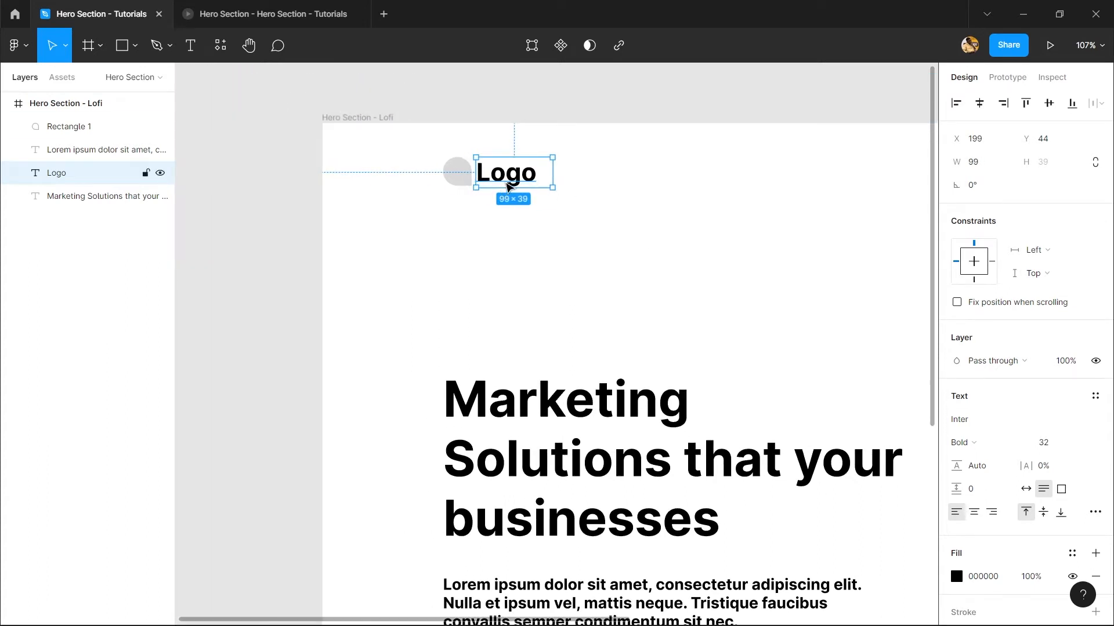
pyautogui.moveTo(555, 171); pyautogui.dragTo(471, 232)
# - Repeat the duplication of the Logo copy to form an evenly spaced row of six at Y 153
pyautogui.hotkey('ctrl', 'd')
pyautogui.hotkey('ctrl', 'd')
pyautogui.hotkey('ctrl', 'd')
pyautogui.hotkey('ctrl', 'd')
pyautogui.hotkey('ctrl', 'd')
pyautogui.hscroll(3, 500, 278)
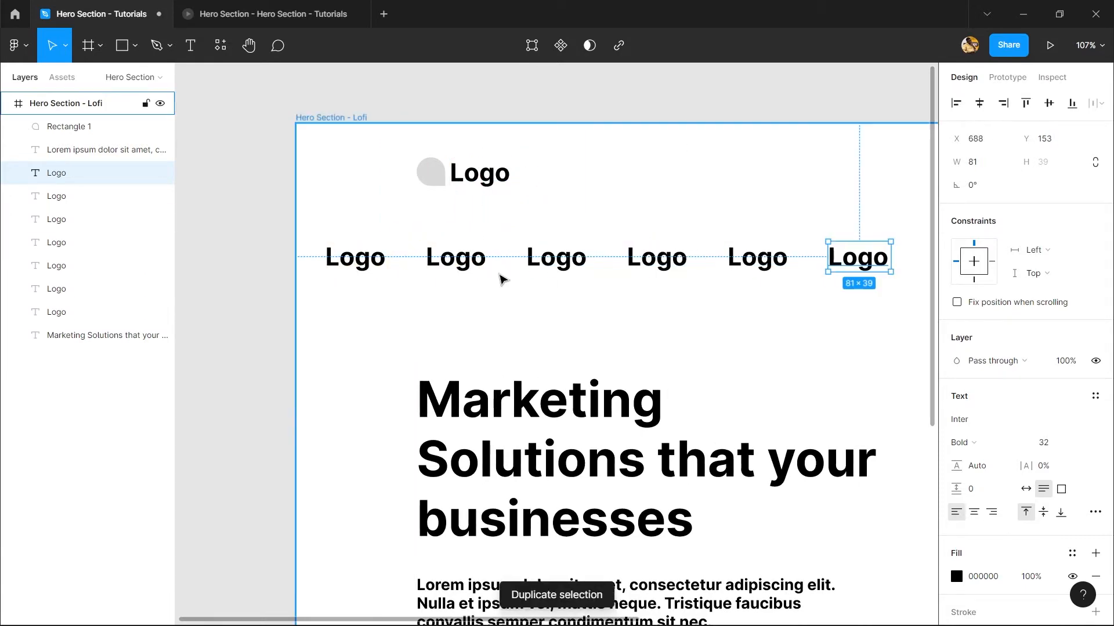
# - Undo the repeated Logo duplicates down to the first two copies in the row
pyautogui.scroll(-2, 499, 261)
pyautogui.hotkey('ctrl', 'z')
pyautogui.hotkey('ctrl', 'z')
pyautogui.hotkey('ctrl', 'z')
pyautogui.hotkey('ctrl', 'z')
pyautogui.hotkey('ctrl', 'z')
pyautogui.hotkey('ctrl', 'z')
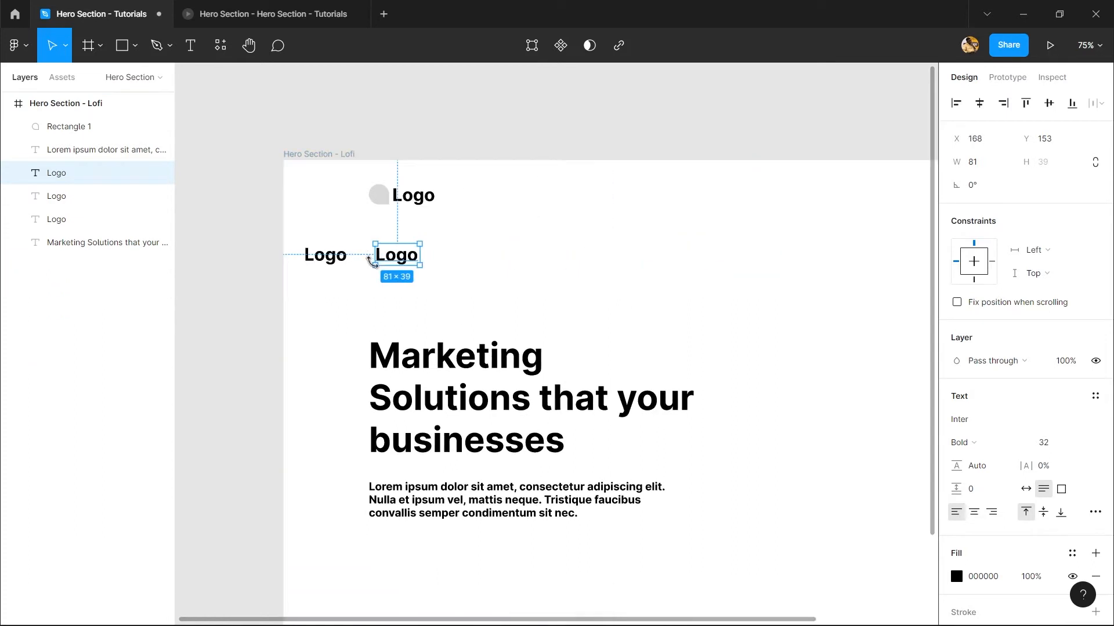
# - Place the second Logo copy 56 away from the first and repeat the duplication into a row of eight
pyautogui.moveTo(343, 259); pyautogui.dragTo(409, 271)
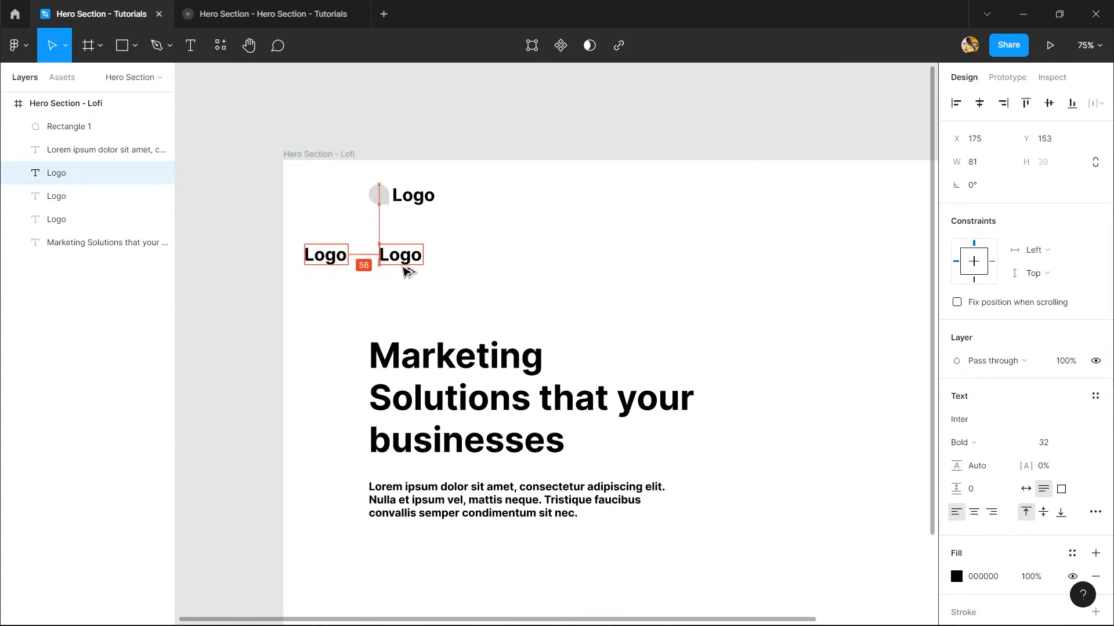
pyautogui.hotkey('ctrl', 'd')
pyautogui.hotkey('ctrl', 'd')
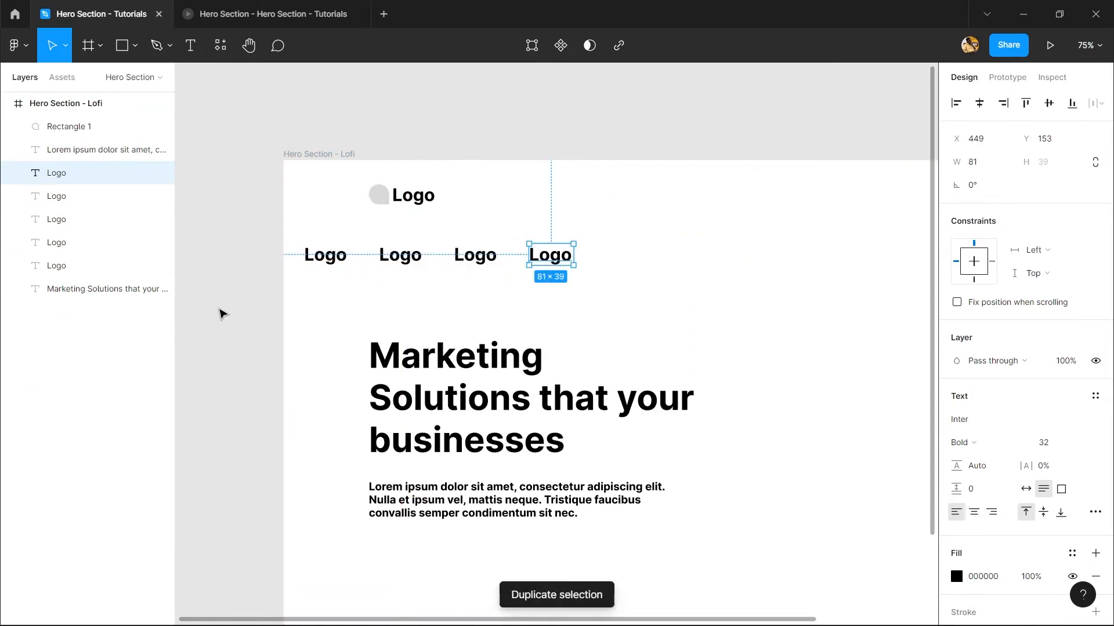
pyautogui.hotkey('ctrl', 'd')
pyautogui.hotkey('ctrl', 'd')
pyautogui.hotkey('ctrl', 'd')
pyautogui.hotkey('ctrl', 'd')
pyautogui.scroll(2, 647, 385)
pyautogui.hscroll(2, 322, 340)
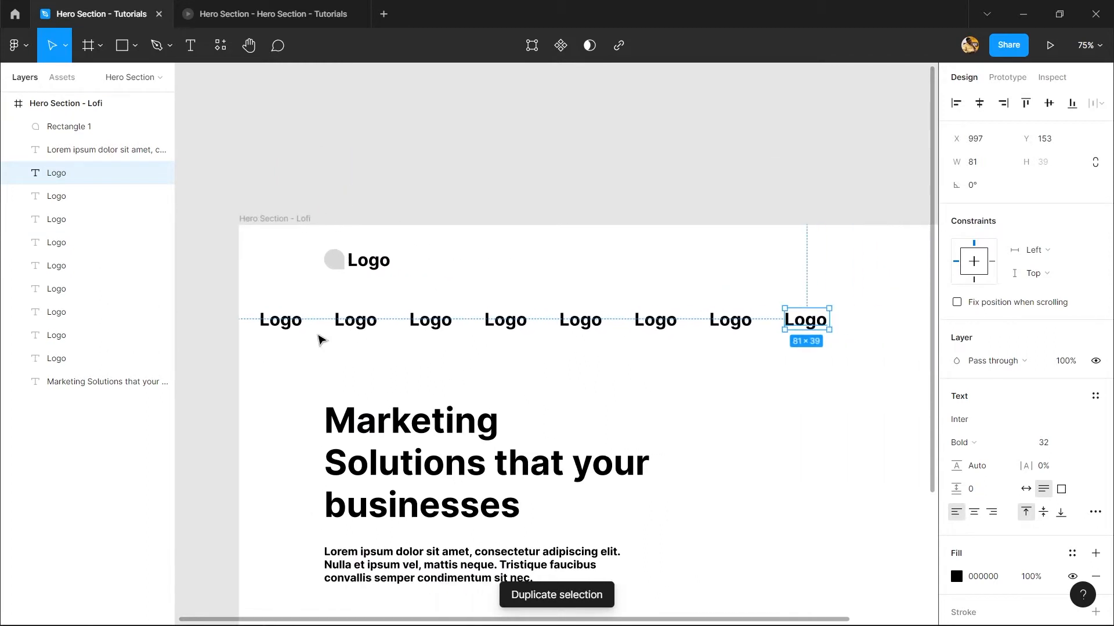
# - Delete the whole row of Logo copies below the logo
pyautogui.click(351, 321)
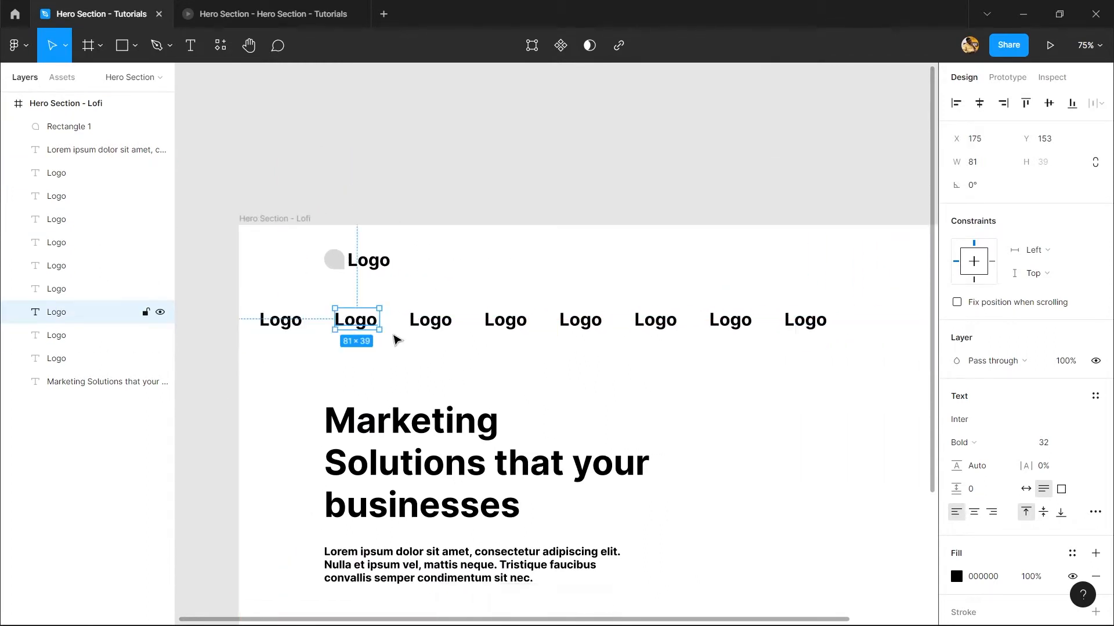
pyautogui.click(659, 316)
pyautogui.moveTo(875, 370); pyautogui.dragTo(224, 298)
pyautogui.press('Delete')
pyautogui.scroll(-3, 510, 229)
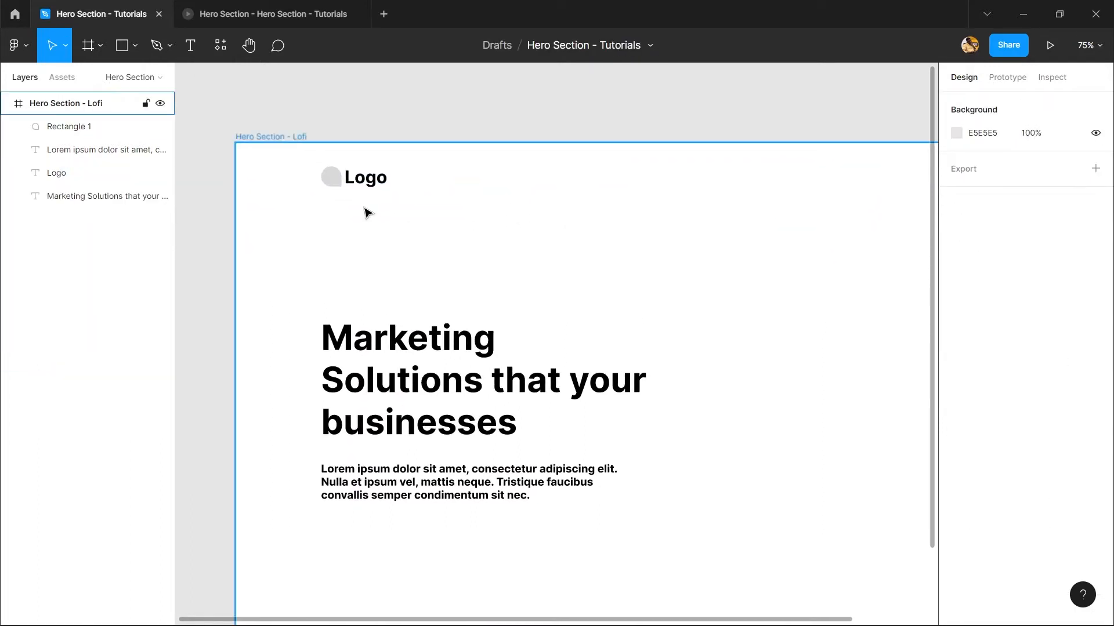
# - Set the Logo text's font size to 24
pyautogui.click(359, 177)
pyautogui.keyDown('ctrl'); pyautogui.scroll(5, 353, 199); pyautogui.keyUp('ctrl')
pyautogui.click(1080, 444)
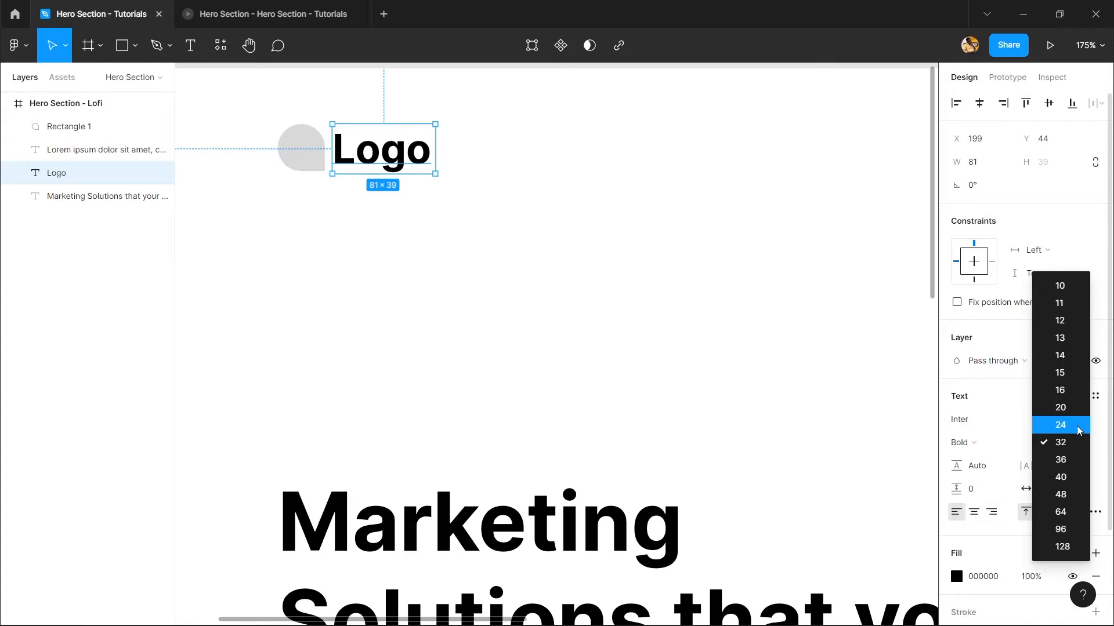
pyautogui.click(1079, 431)
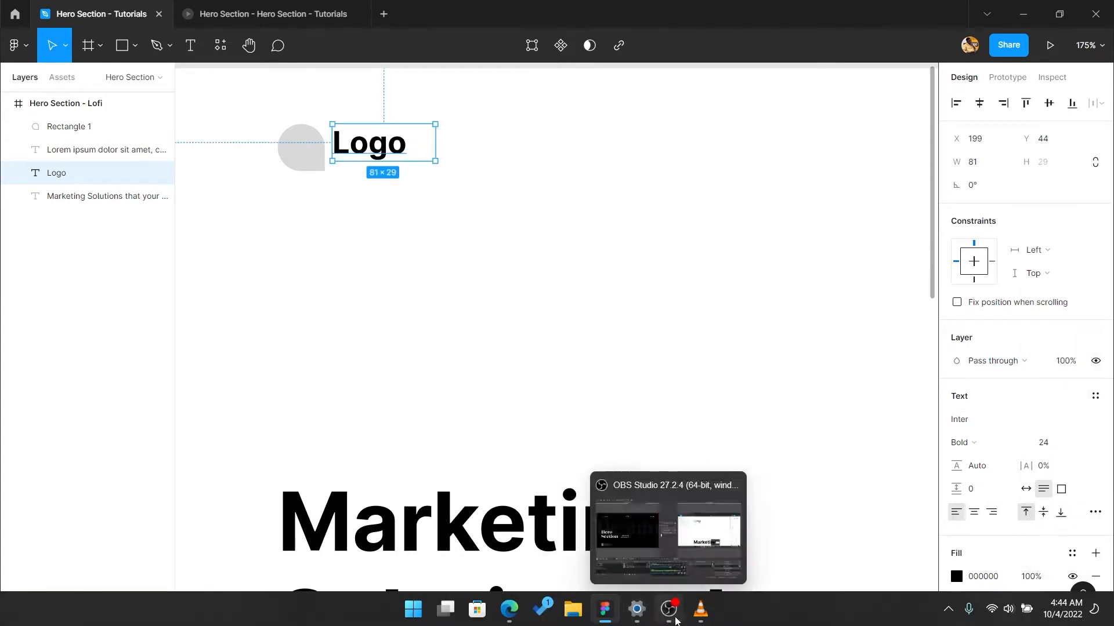
pyautogui.click(668, 609)
pyautogui.click(668, 609)
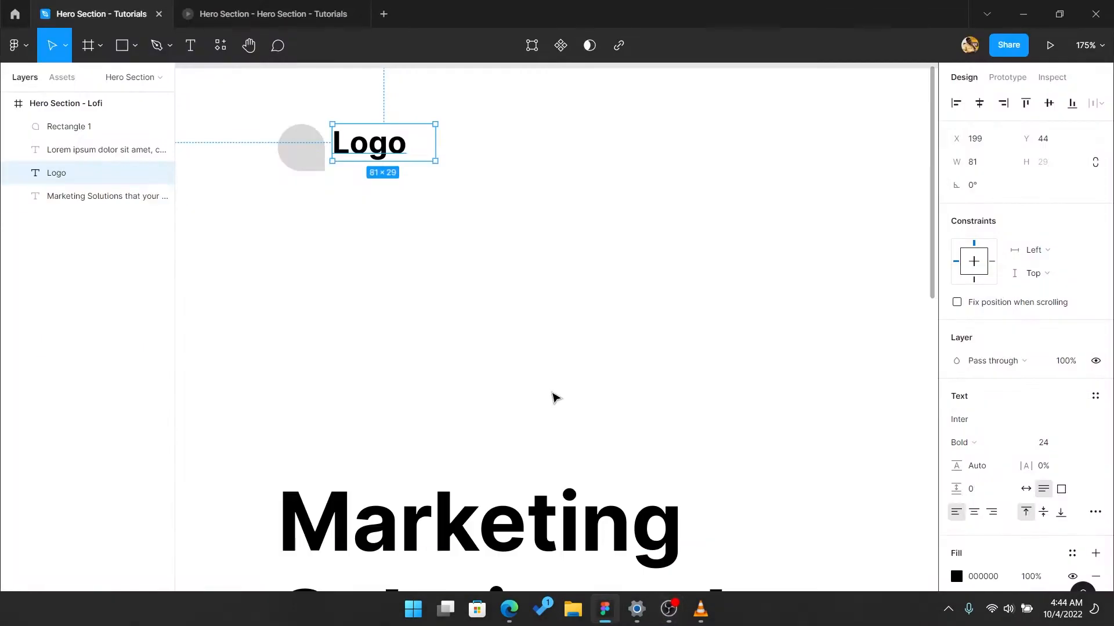
# - Set the Logo text to auto width and move it to X 204, Y 48, beside the rounded shape
pyautogui.moveTo(496, 312); pyautogui.dragTo(614, 338)
pyautogui.click(1026, 494)
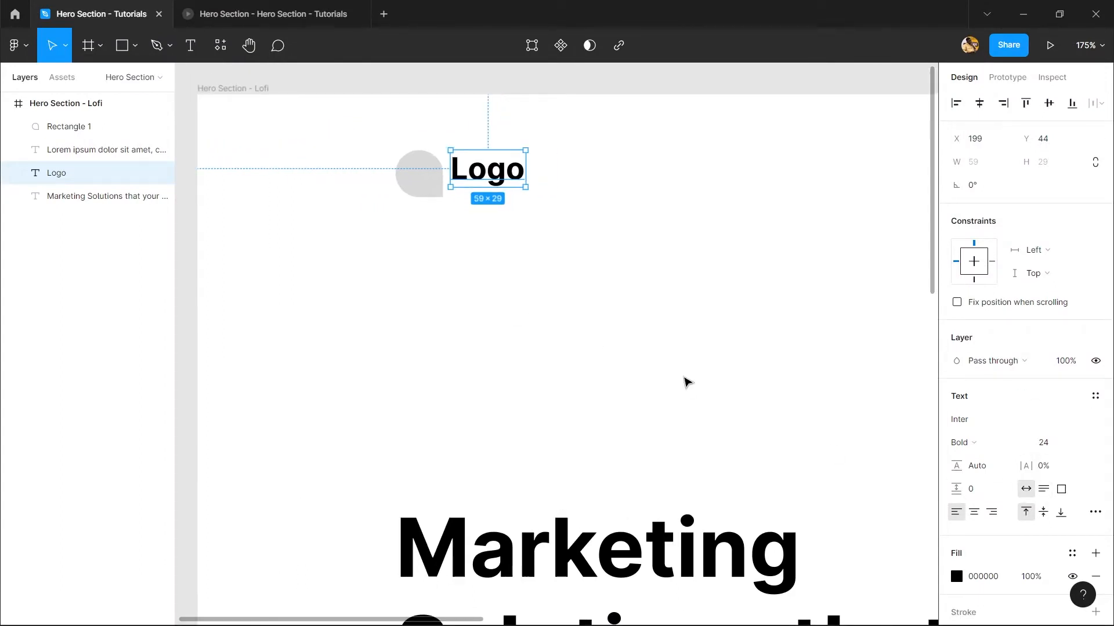
pyautogui.click(496, 201)
pyautogui.moveTo(496, 201); pyautogui.dragTo(369, 169)
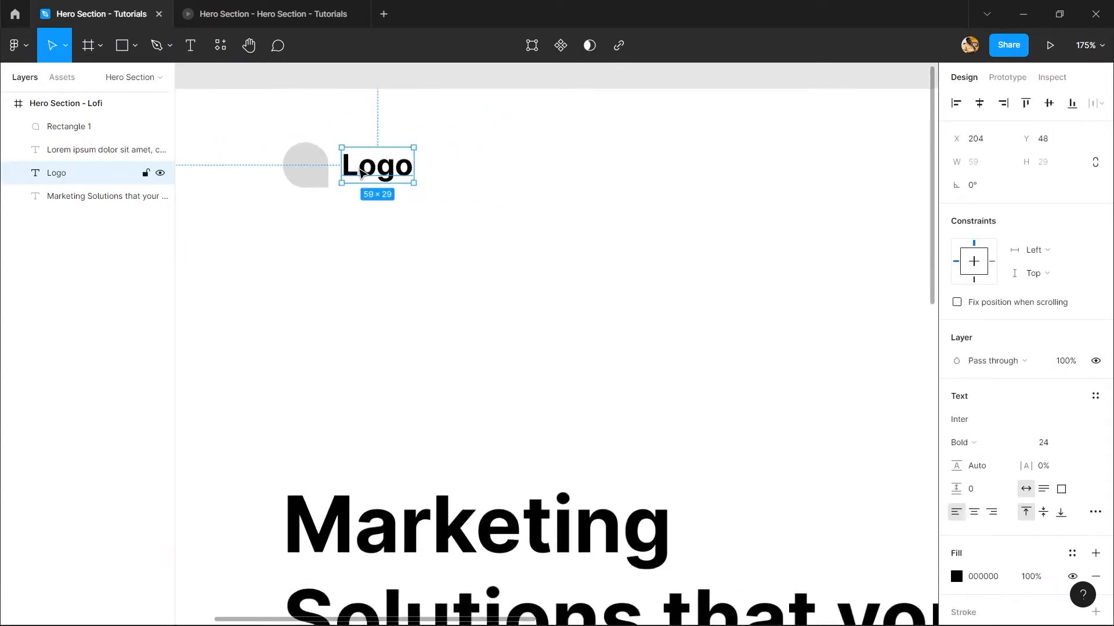
pyautogui.scroll(-6, 447, 273)
pyautogui.click(410, 299)
pyautogui.moveTo(408, 293); pyautogui.dragTo(482, 188)
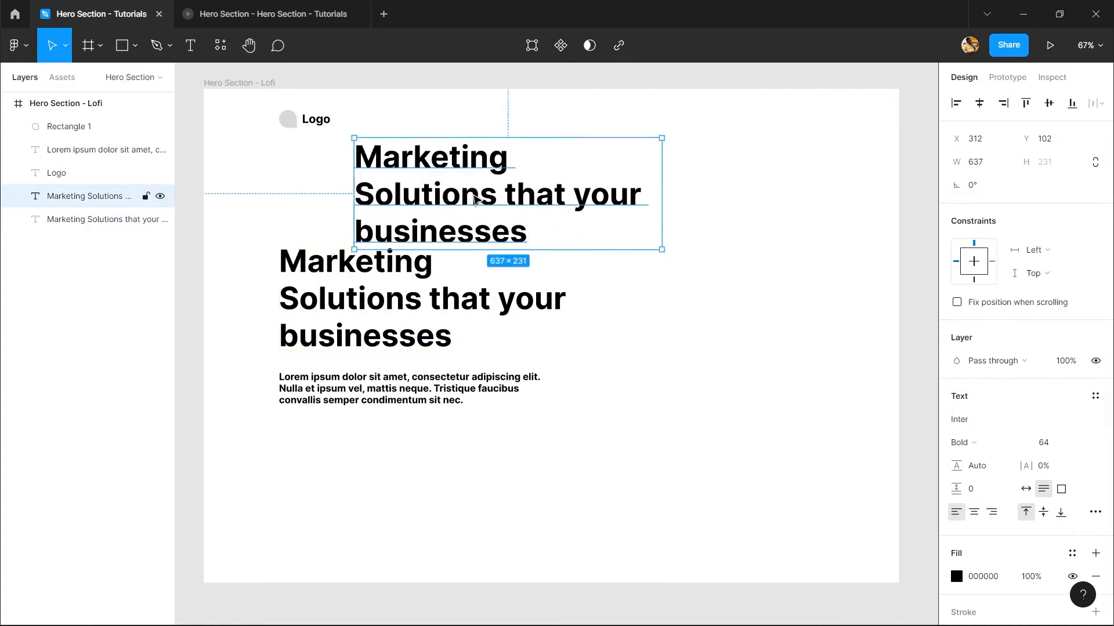
pyautogui.hotkey('ctrl', 'z')
# - Duplicate the Logo text along the same row to X 711, Y 48 and change the copy's text to "Home"
pyautogui.moveTo(327, 118); pyautogui.dragTo(564, 125)
pyautogui.write('o')
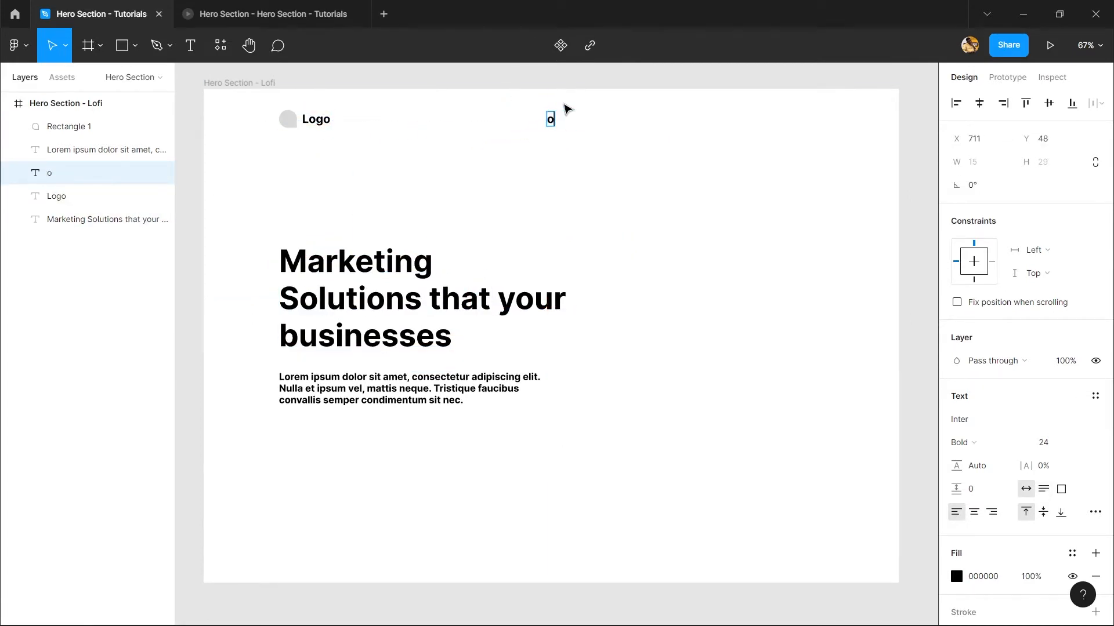
pyautogui.write('ome')
pyautogui.press('Escape')
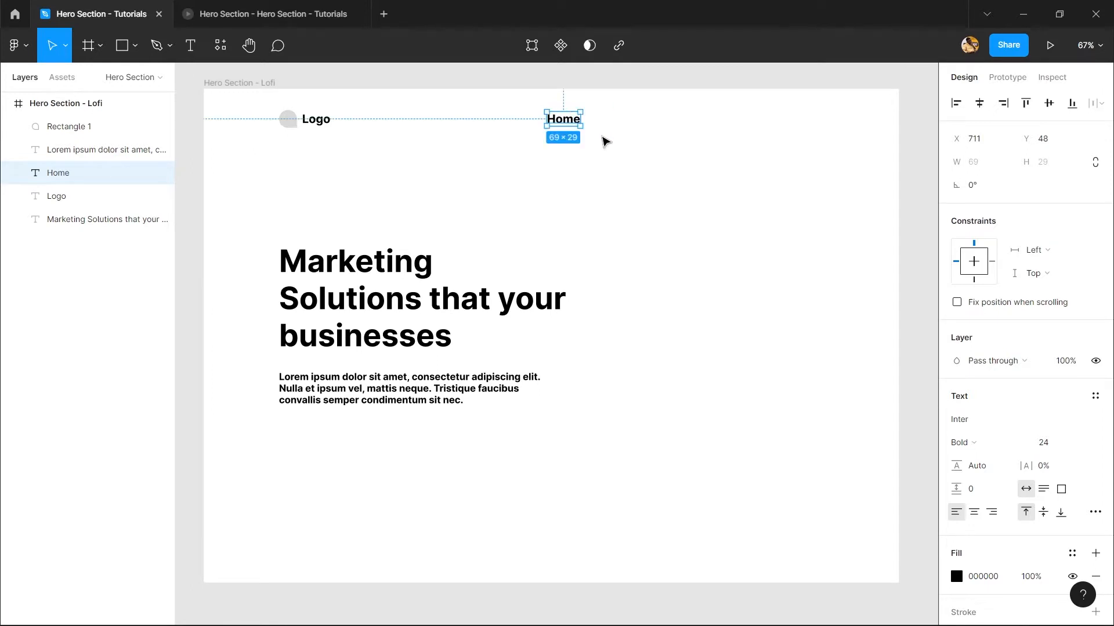
# - Duplicate the Home link to X 860, Y 48 and change the copy's text to "About"
pyautogui.moveTo(569, 122); pyautogui.dragTo(641, 123)
pyautogui.doubleClick(638, 122)
pyautogui.write('About')
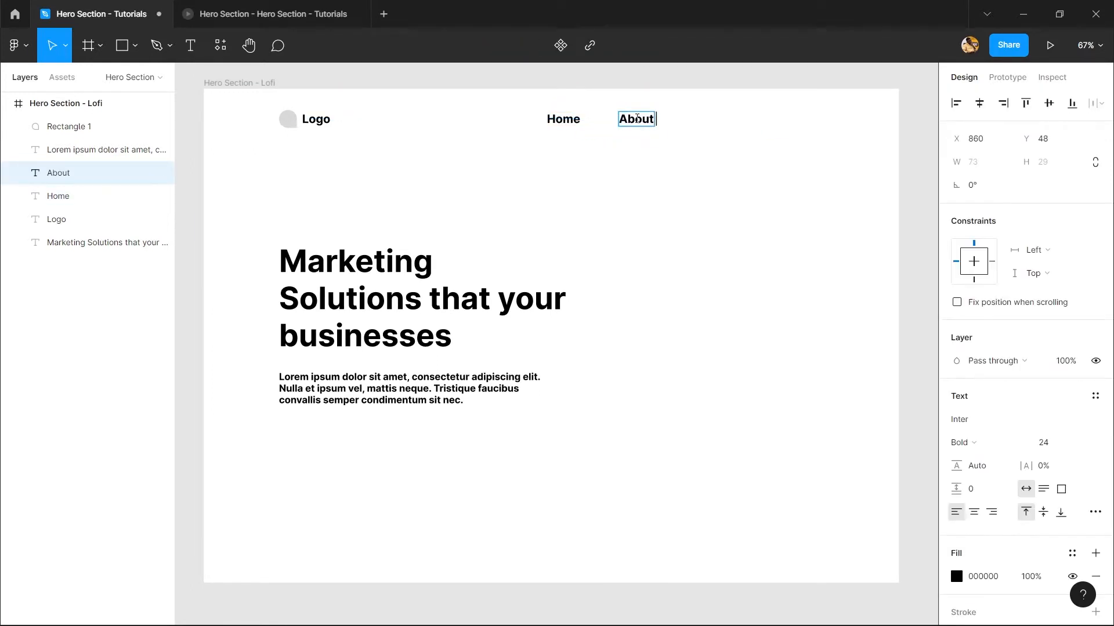
pyautogui.press('Escape')
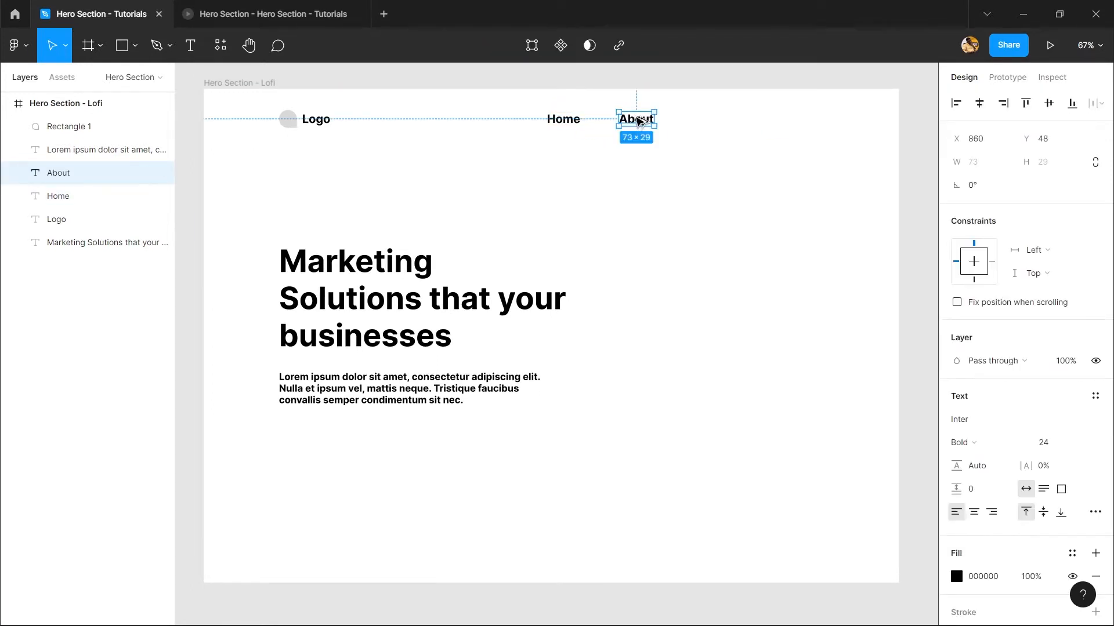
# - Duplicate the About link to X 1003, Y 48 and change the copy's text to "Service"
pyautogui.moveTo(637, 121); pyautogui.dragTo(705, 121)
pyautogui.doubleClick(705, 119)
pyautogui.write('Se')
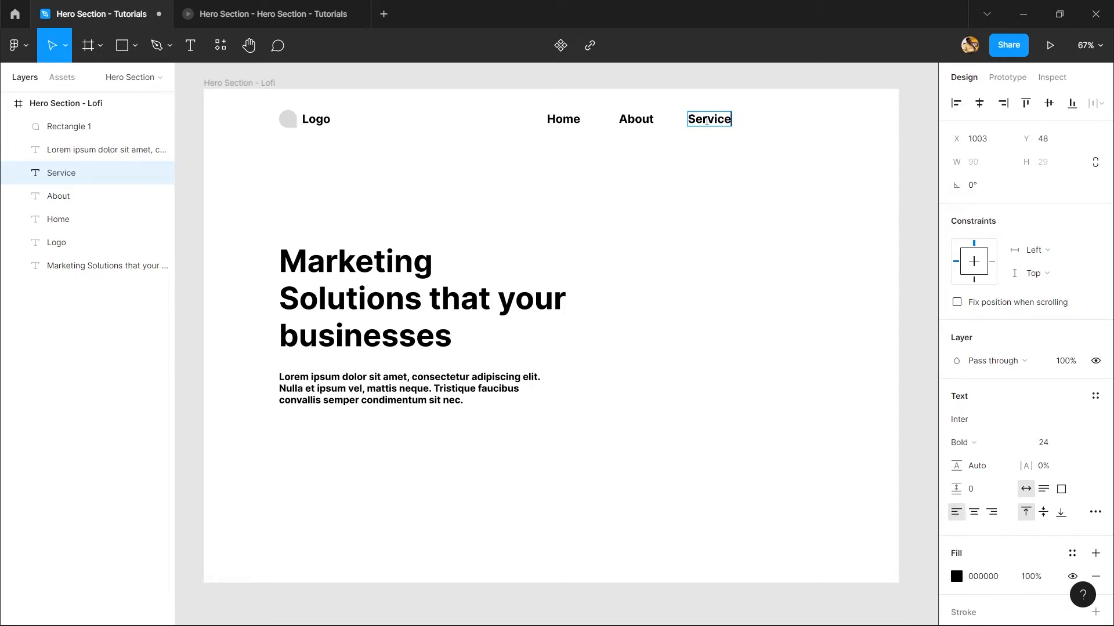
pyautogui.write('rvice')
pyautogui.press('Escape')
# - Duplicate the Service link to X 1143, Y 48 and change the copy's text to "Contact"
pyautogui.scroll(2, 689, 162)
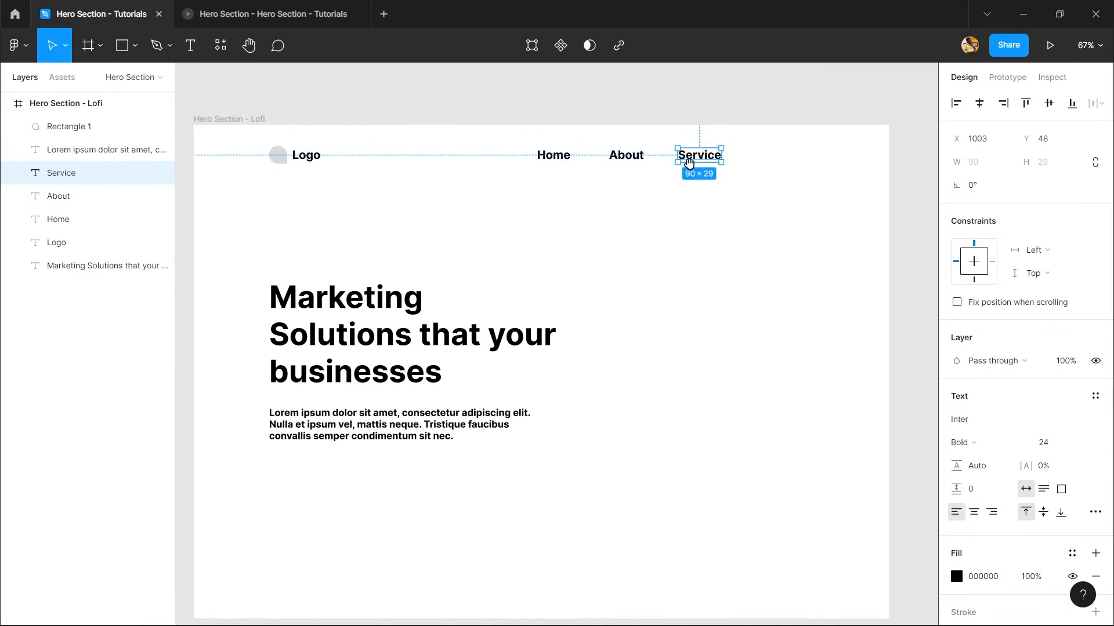
pyautogui.moveTo(690, 185); pyautogui.dragTo(743, 178)
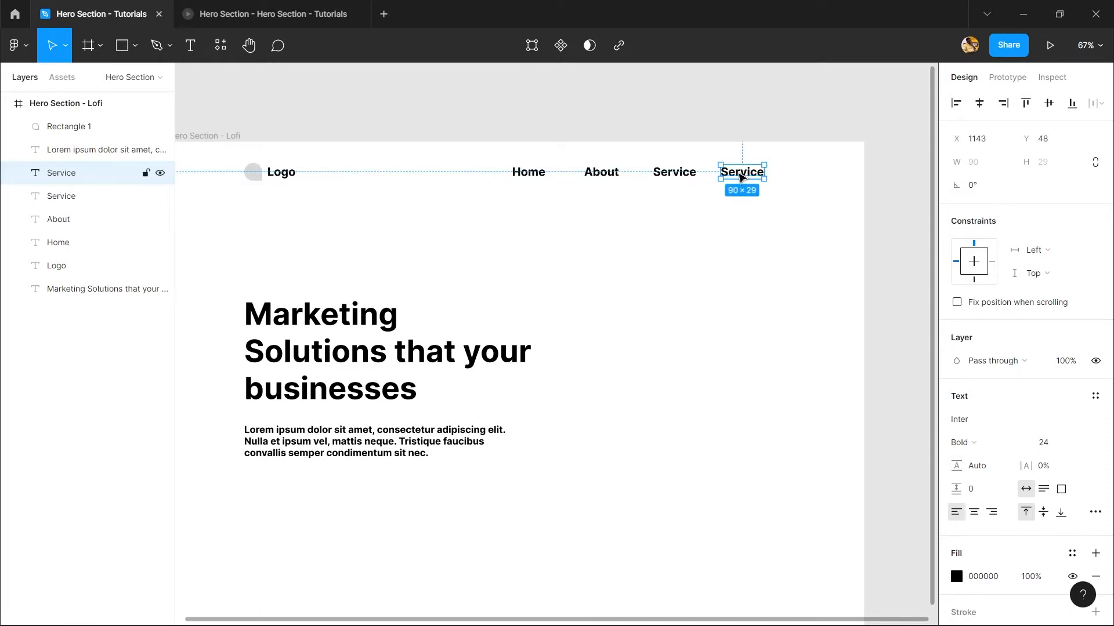
pyautogui.doubleClick(732, 175)
pyautogui.write('Contact')
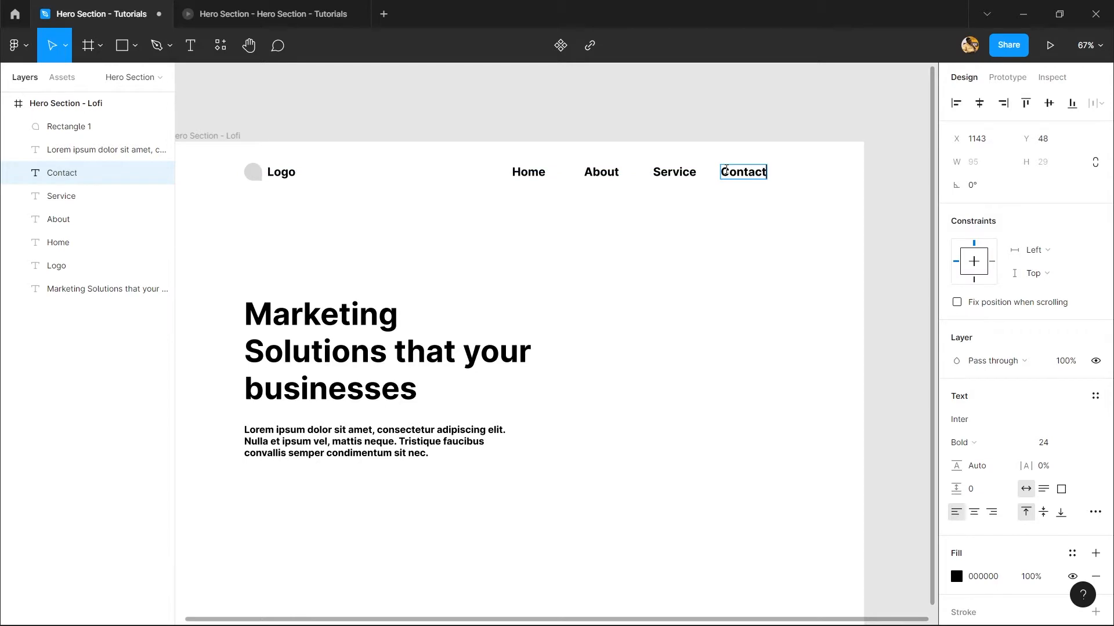
pyautogui.press('Escape')
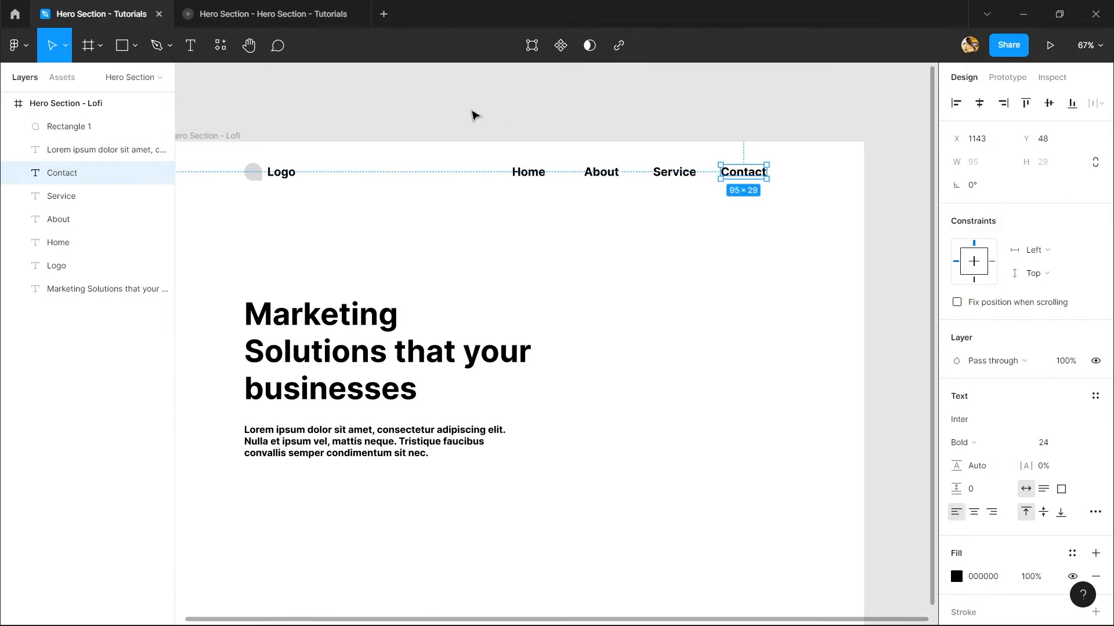
pyautogui.moveTo(471, 111); pyautogui.dragTo(788, 211)
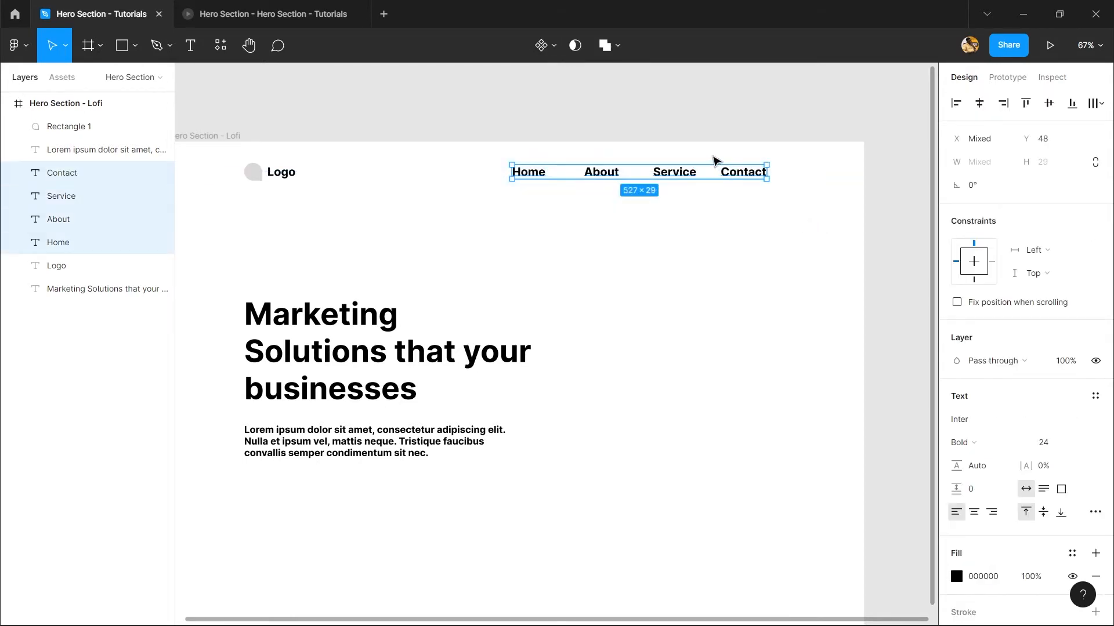
pyautogui.hotkey('shift', 'a')
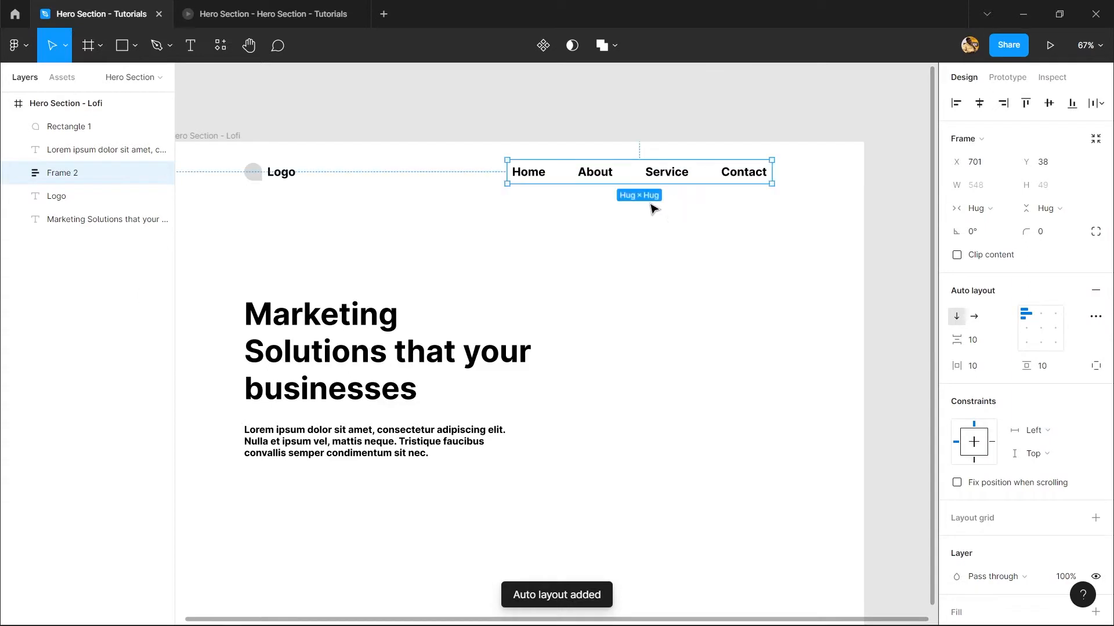
pyautogui.hotkey('ctrl', 'z')
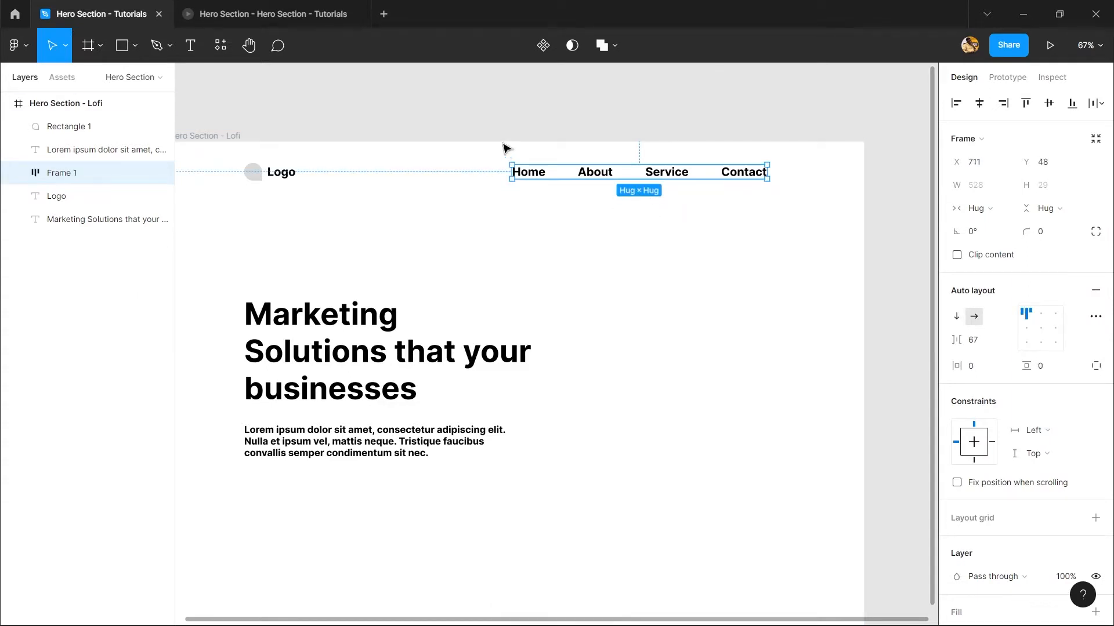
pyautogui.moveTo(482, 103); pyautogui.dragTo(786, 251)
pyautogui.hotkey('ctrl', 'z')
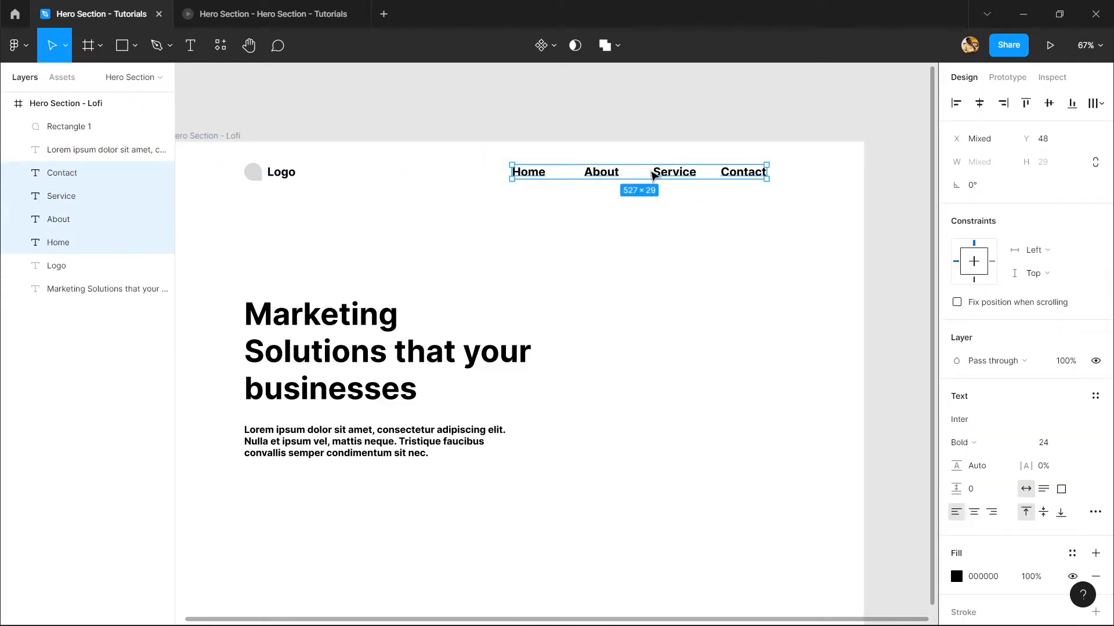
pyautogui.click(552, 95)
# - Wrap the Home, About, Service and Contact links in a horizontal auto layout and move it to X 654, Y 48
pyautogui.moveTo(484, 98); pyautogui.dragTo(775, 210)
pyautogui.rightClick(740, 173)
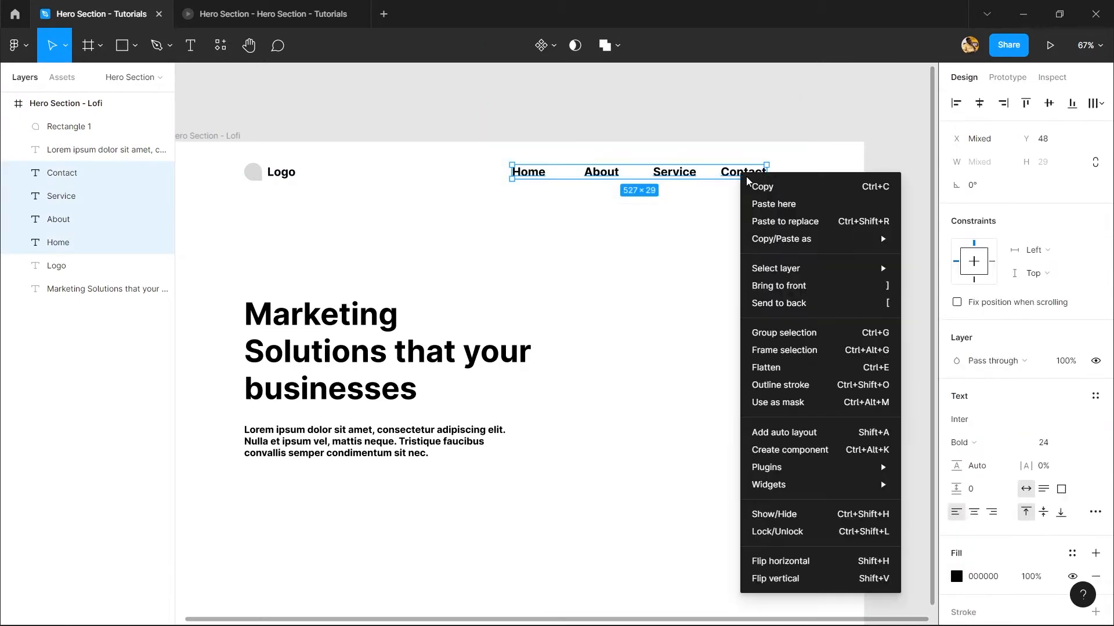
pyautogui.click(807, 442)
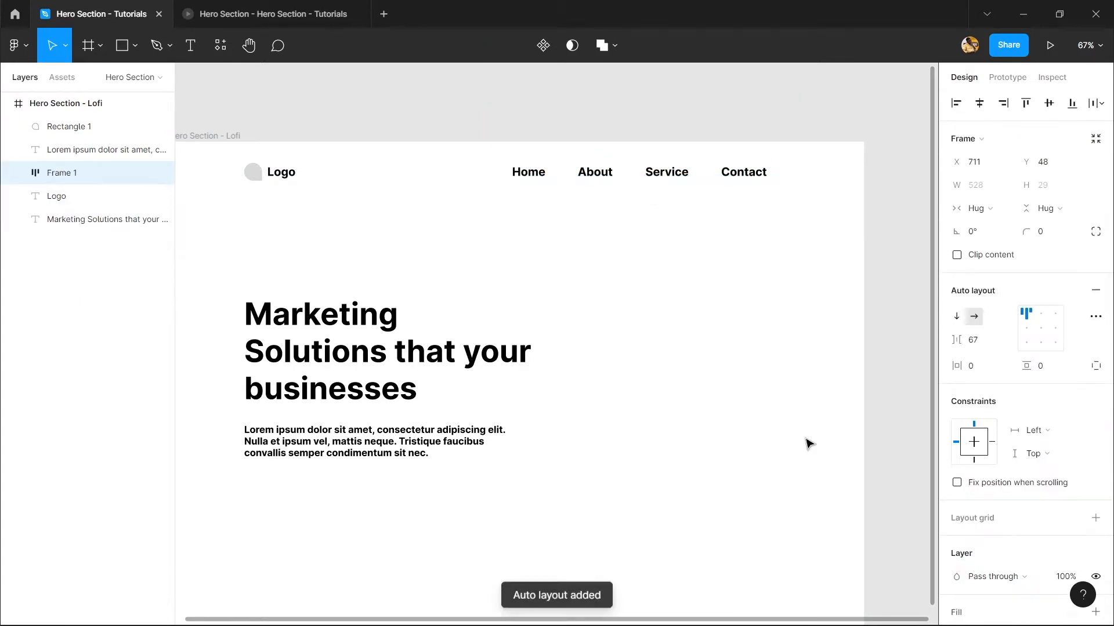
pyautogui.hotkey('ctrl', 'z')
pyautogui.hotkey('shift', 'a')
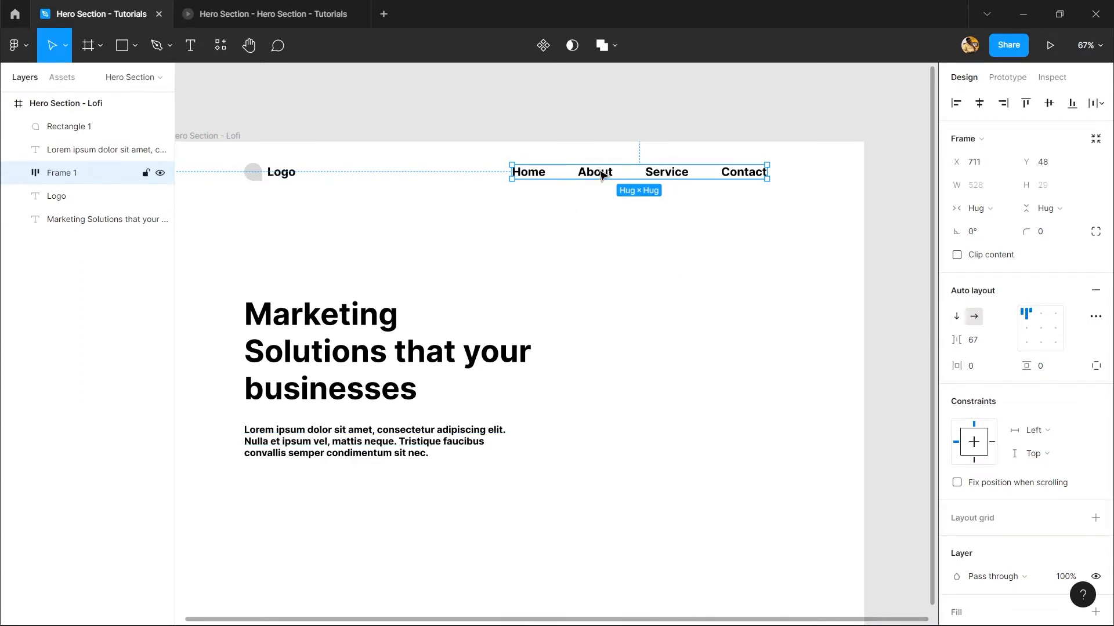
pyautogui.moveTo(601, 174); pyautogui.dragTo(574, 175)
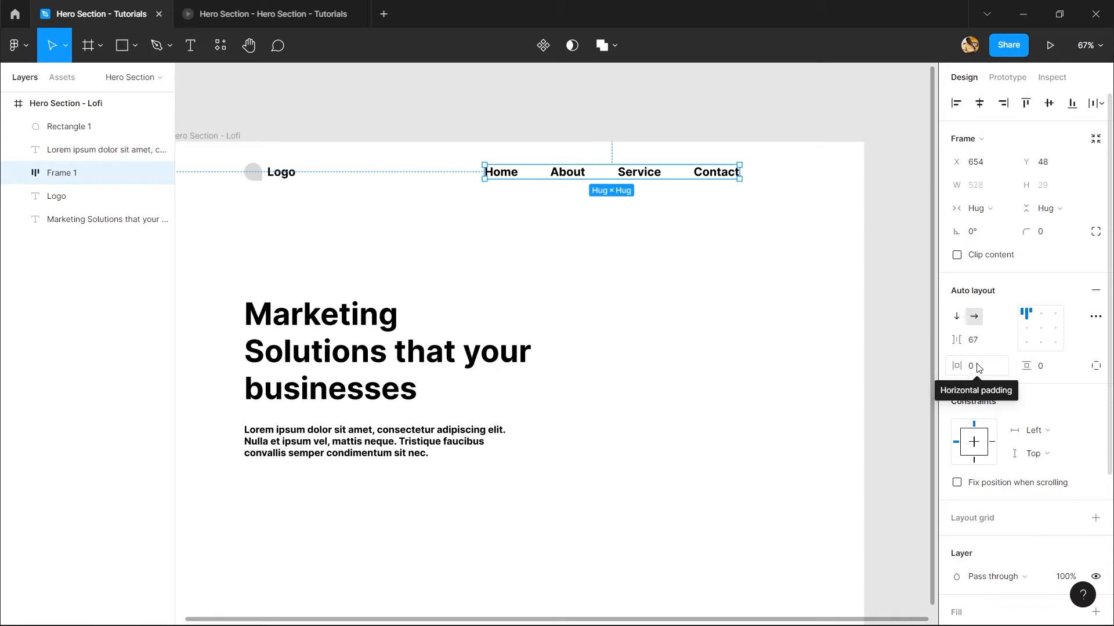
# - Switch the navigation auto layout to vertical direction and back to horizontal to compare the two arrangements
pyautogui.click(957, 317)
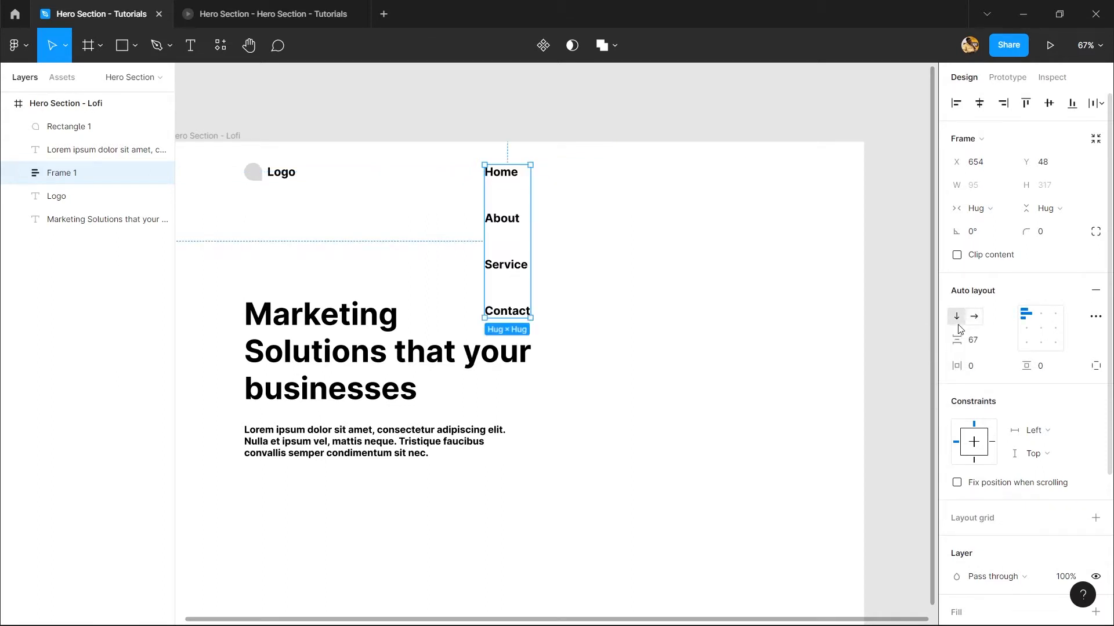
pyautogui.click(975, 317)
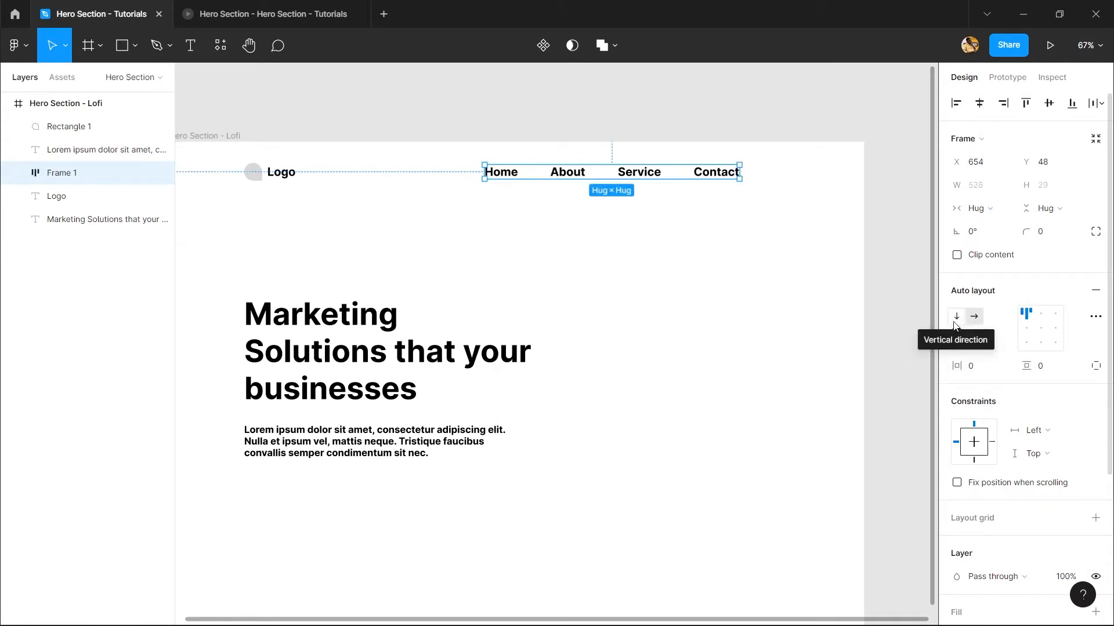
pyautogui.click(957, 317)
pyautogui.click(975, 317)
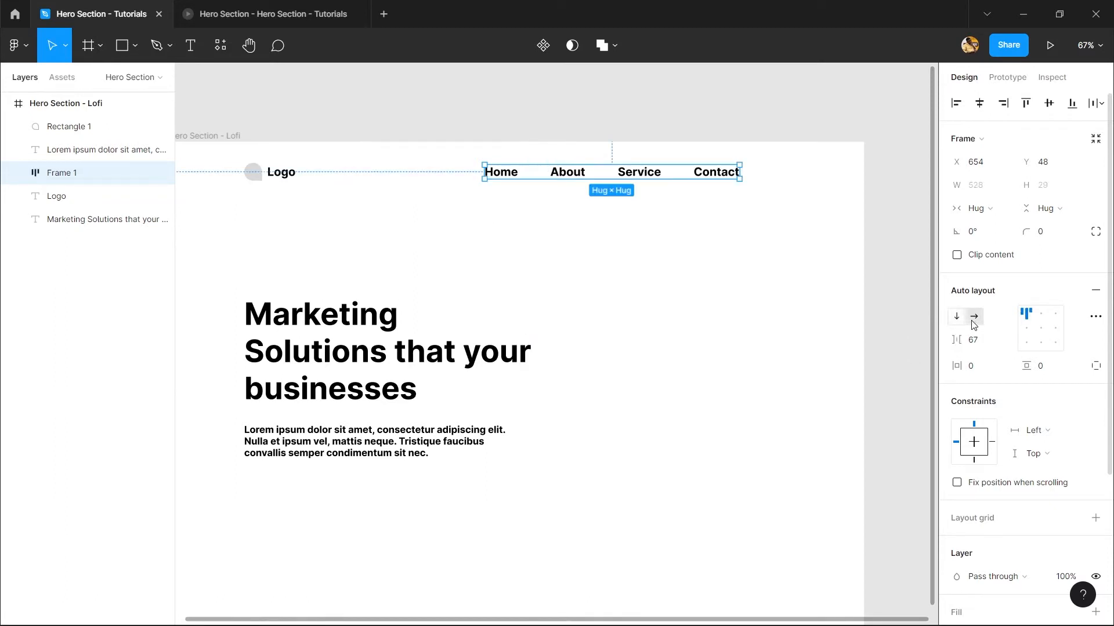
# - Set the spacing between the navigation links to 103 and centre the auto layout's alignment
pyautogui.moveTo(957, 339); pyautogui.dragTo(1013, 353)
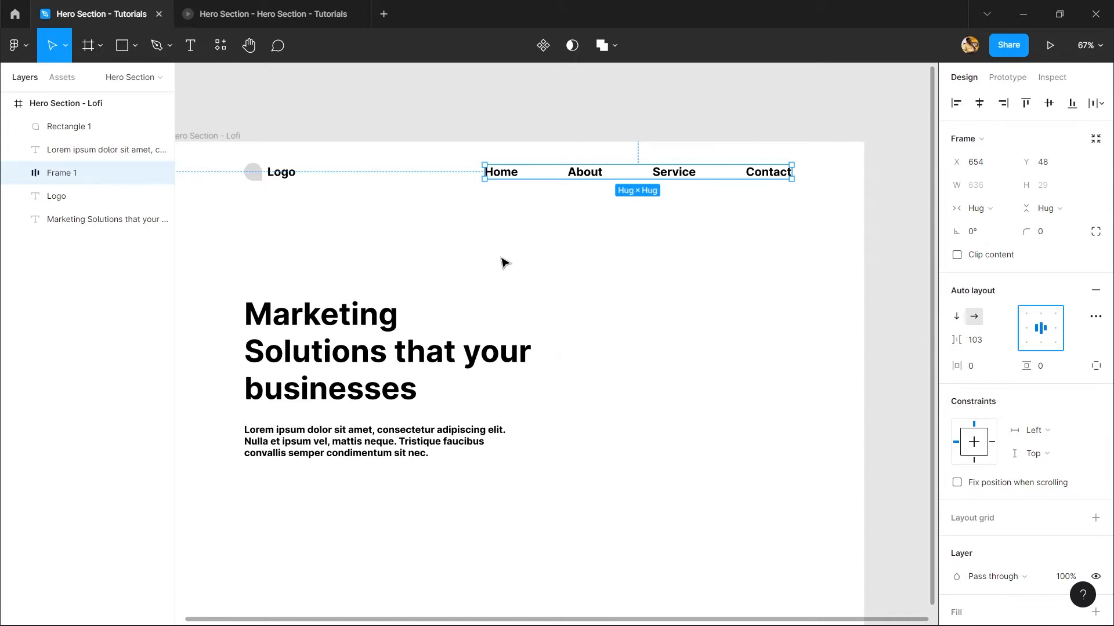
pyautogui.click(480, 274)
# - Try horizontal padding on the navigation frame, undo it, and inspect the individual padding settings
pyautogui.click(653, 179)
pyautogui.moveTo(951, 367); pyautogui.dragTo(1025, 366)
pyautogui.hotkey('ctrl', 'z')
pyautogui.hotkey('ctrl', 'z')
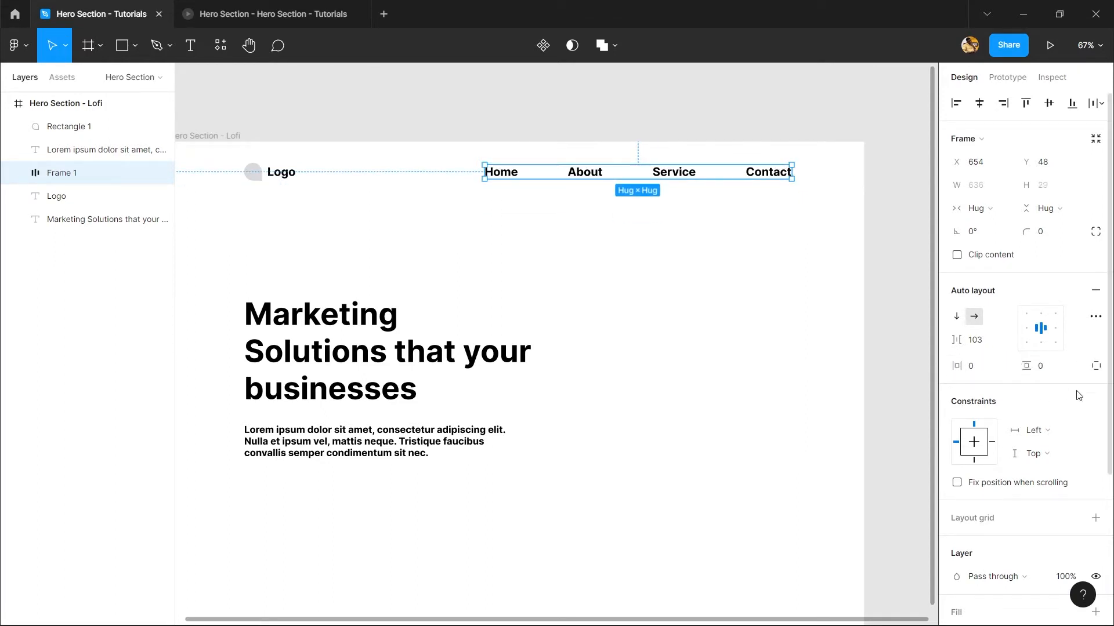
pyautogui.click(1095, 366)
pyautogui.click(971, 370)
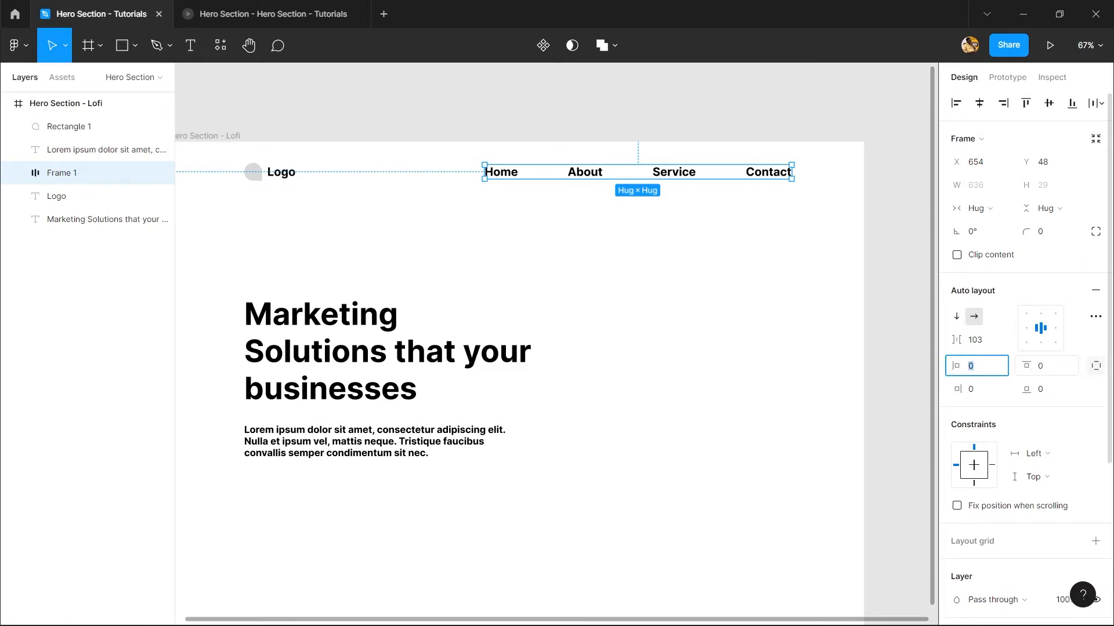
pyautogui.moveTo(1026, 366); pyautogui.dragTo(1039, 367)
pyautogui.click(1102, 365)
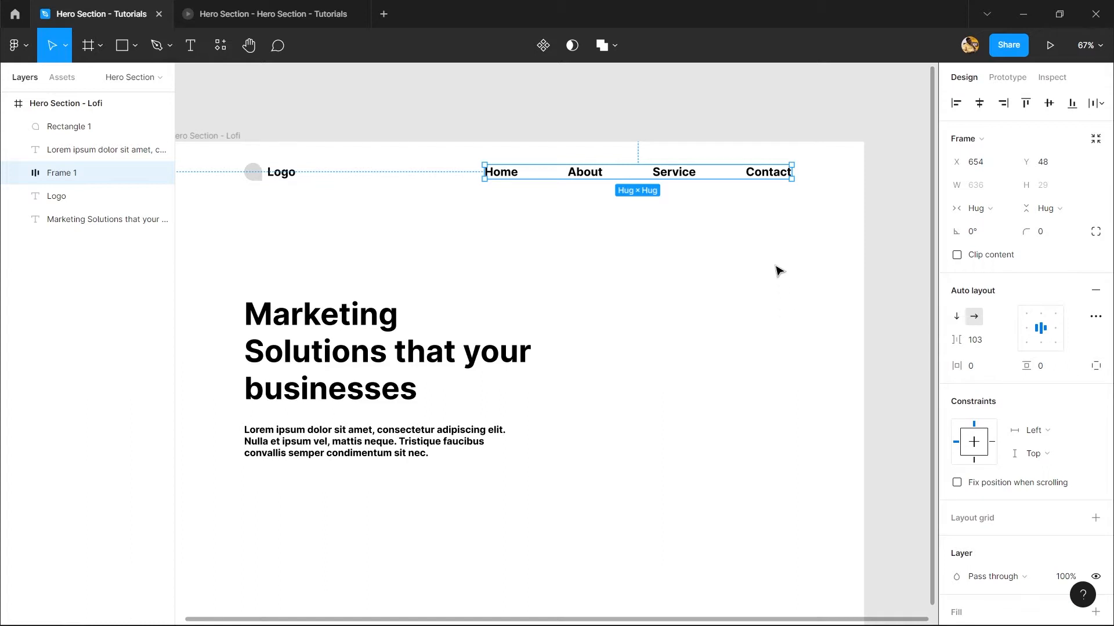
# - Try a spacing of 40 between the navigation links and settle on 48
pyautogui.click(796, 240)
pyautogui.click(677, 173)
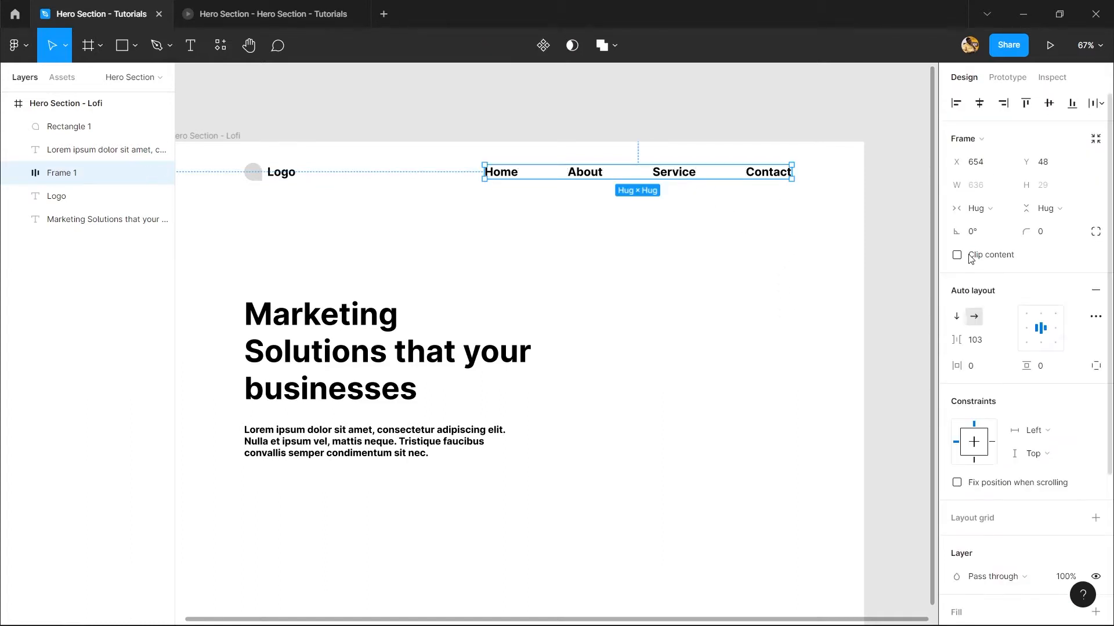
pyautogui.click(980, 339)
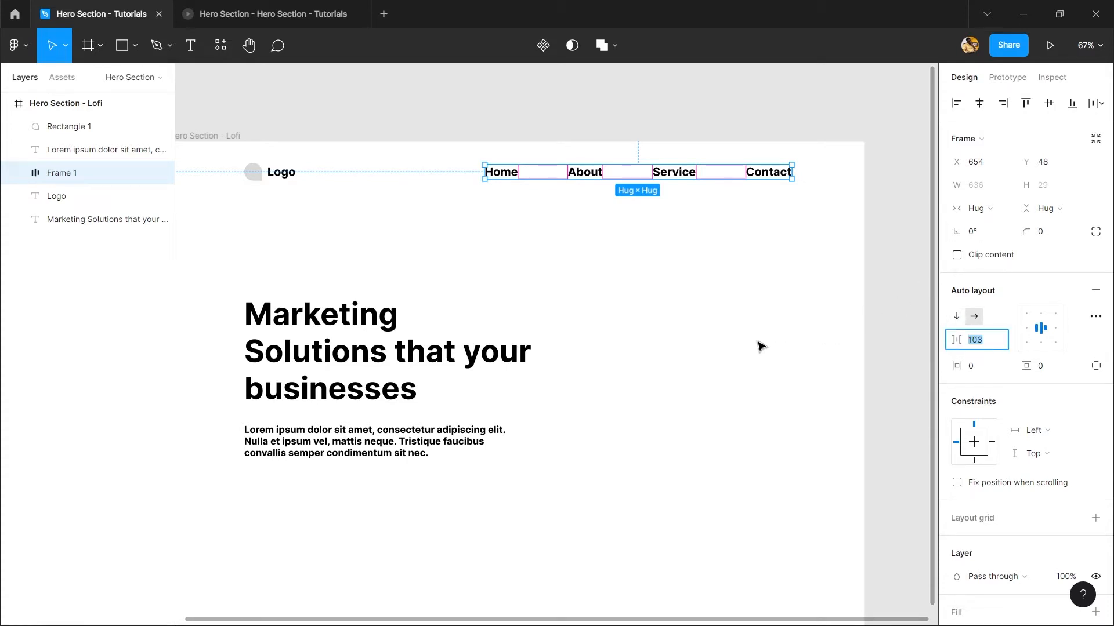
pyautogui.write('40')
pyautogui.press('Return')
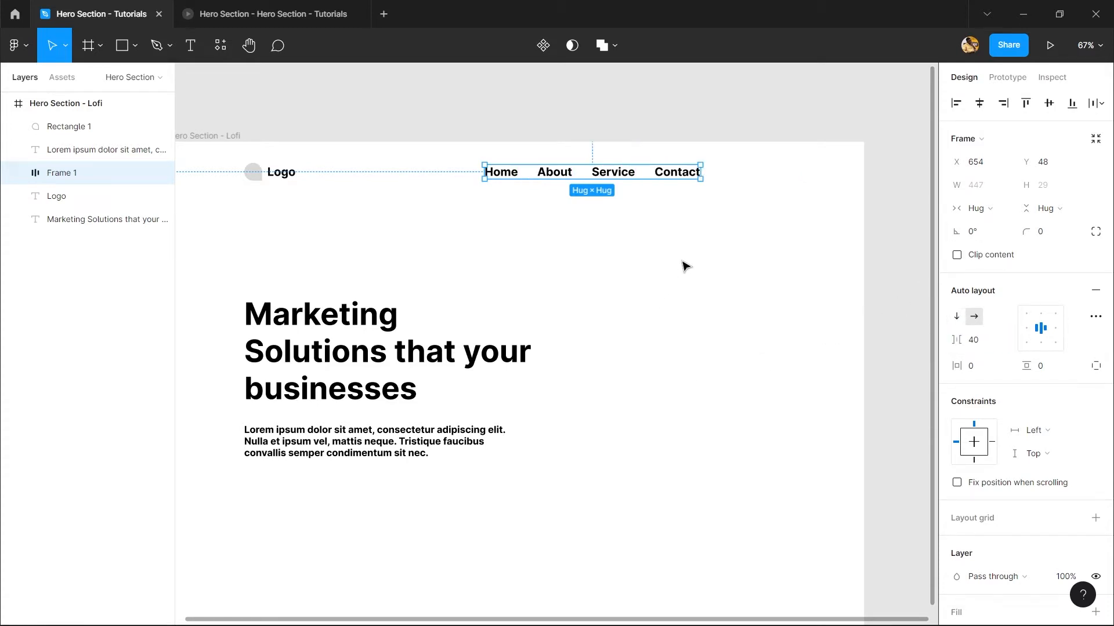
pyautogui.click(1003, 335)
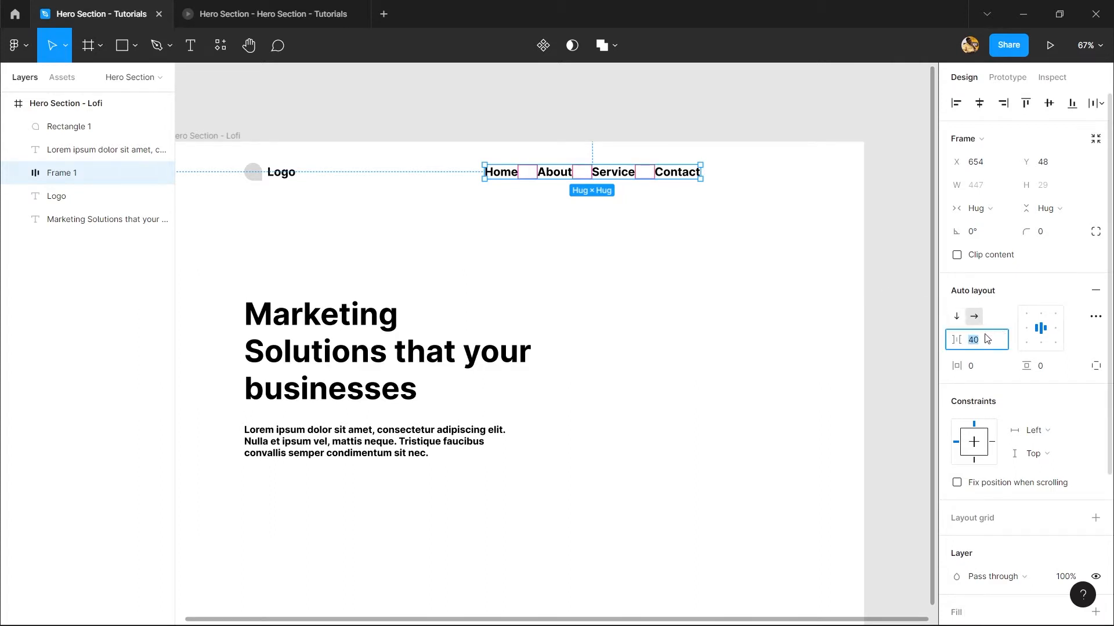
pyautogui.write('48')
pyautogui.press('Return')
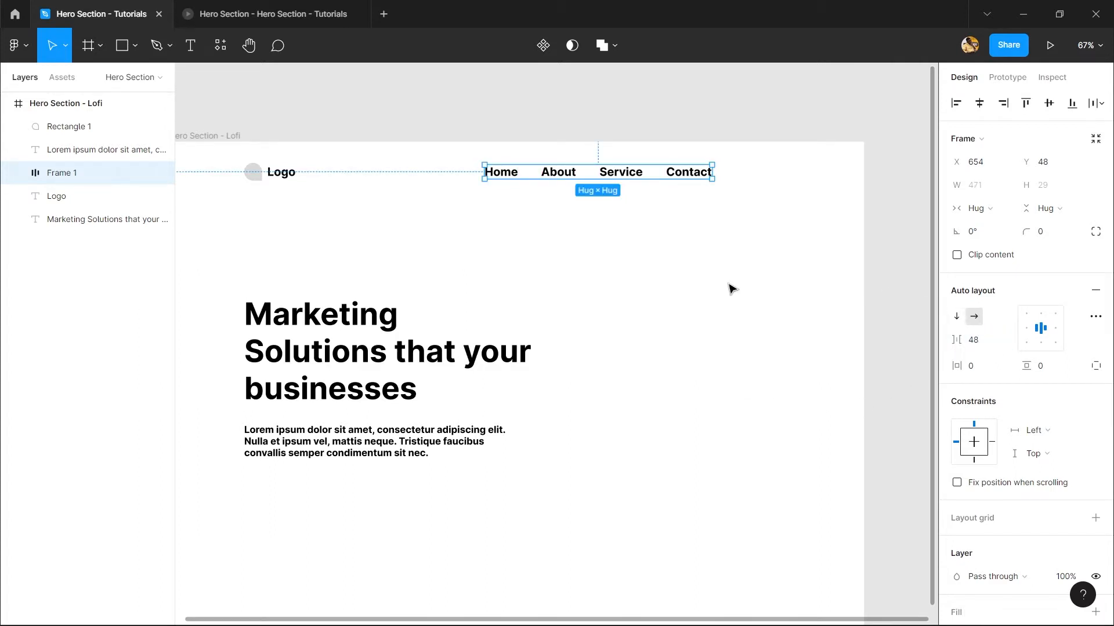
# - Set the font size of all four navigation links to 20
pyautogui.press('Return')
pyautogui.click(1073, 348)
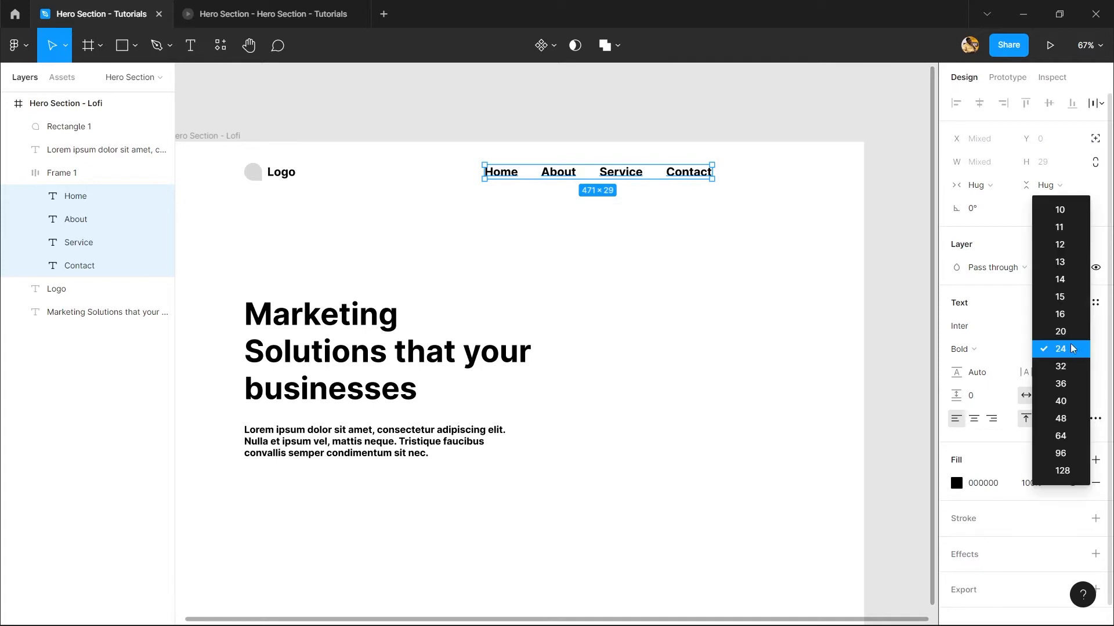
pyautogui.click(1060, 332)
# - Move the navigation links frame farther right in the header, toward the design frame's right margin
pyautogui.click(663, 355)
pyautogui.moveTo(579, 174); pyautogui.dragTo(674, 182)
pyautogui.moveTo(613, 227); pyautogui.dragTo(684, 193)
pyautogui.click(543, 226)
pyautogui.moveTo(537, 220); pyautogui.dragTo(478, 202)
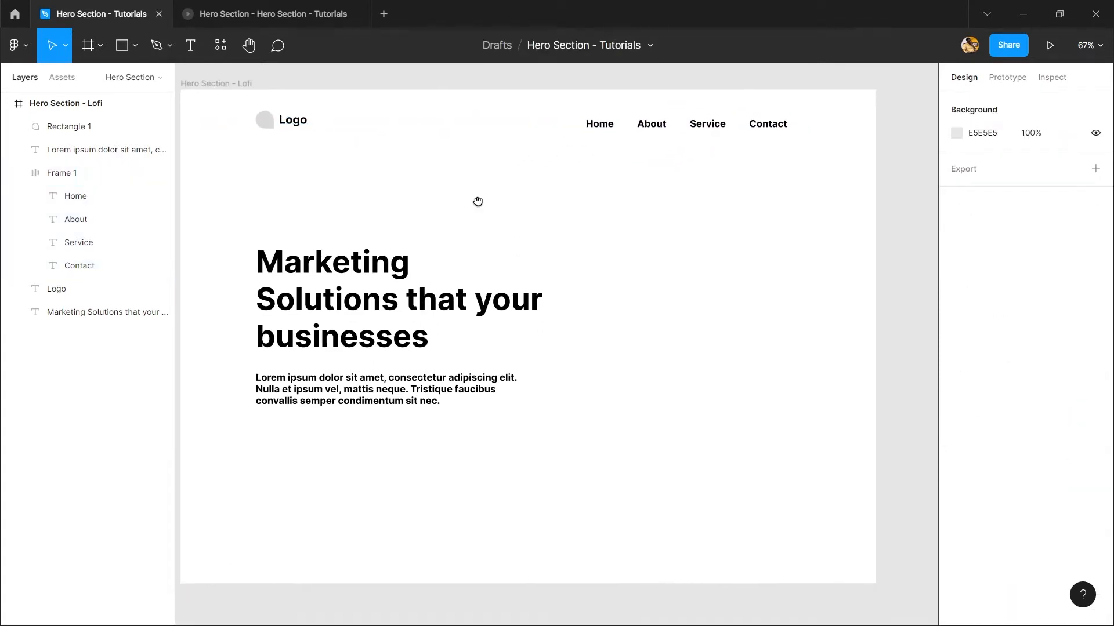
# - Draw a 223×65 button rectangle at X 156, Y 702, below the placeholder paragraph
pyautogui.moveTo(539, 170); pyautogui.dragTo(554, 97)
pyautogui.scroll(-2, 516, 134)
pyautogui.scroll(1, 505, 178)
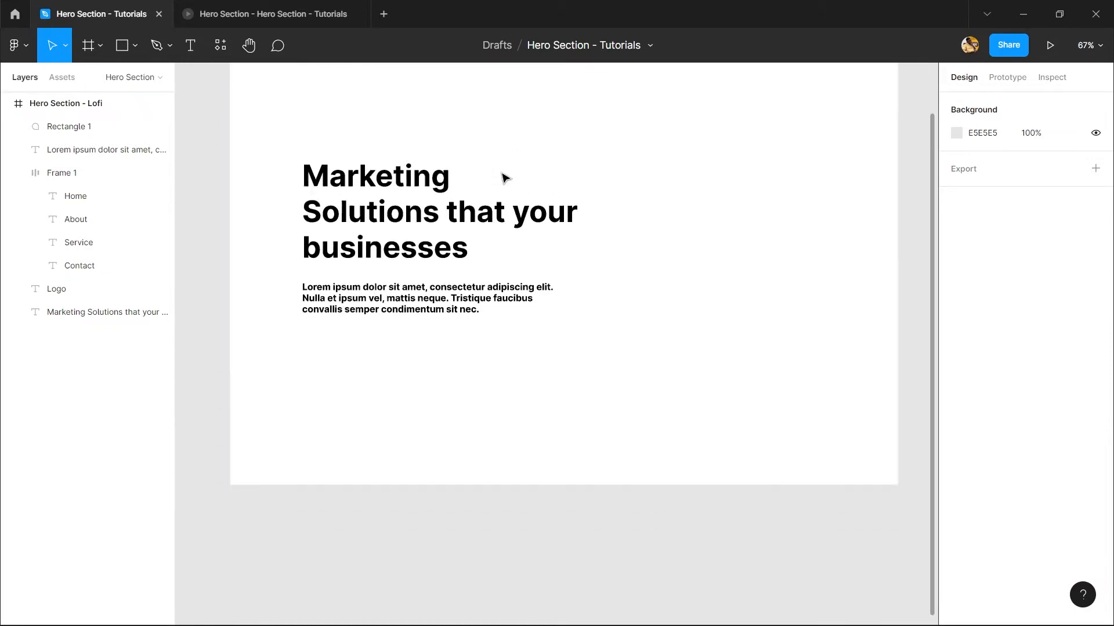
pyautogui.click(123, 45)
pyautogui.scroll(2, 371, 290)
pyautogui.scroll(-4, 354, 348)
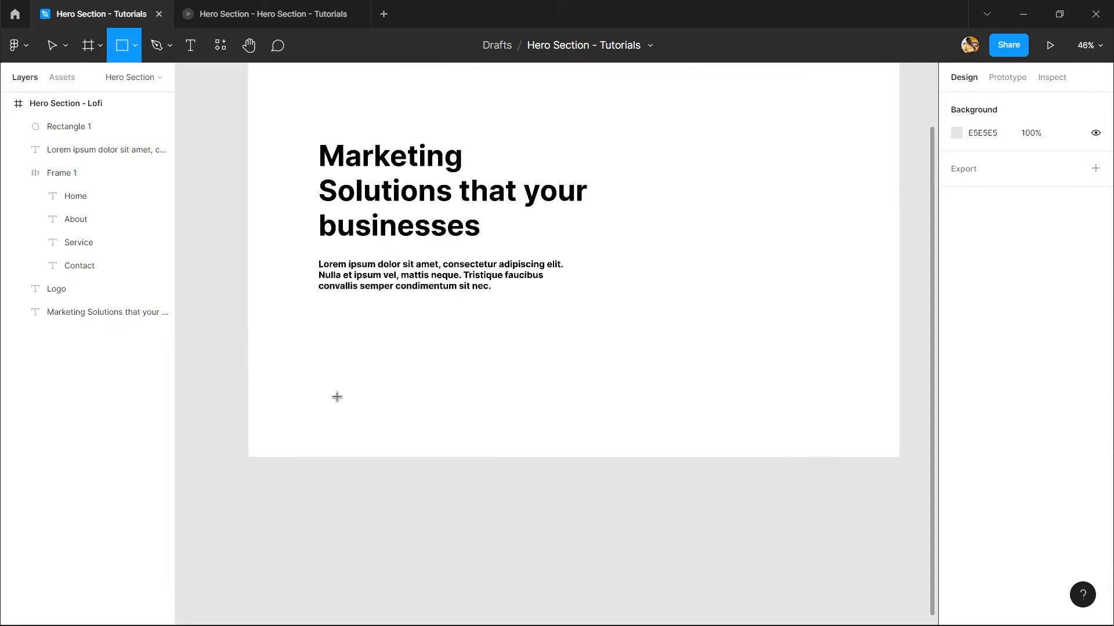
pyautogui.scroll(3, 327, 317)
pyautogui.moveTo(306, 282)
pyautogui.mouseDown()
pyautogui.moveTo(400, 301)
pyautogui.moveTo(440, 324)
pyautogui.moveTo(410, 314)
pyautogui.mouseUp()
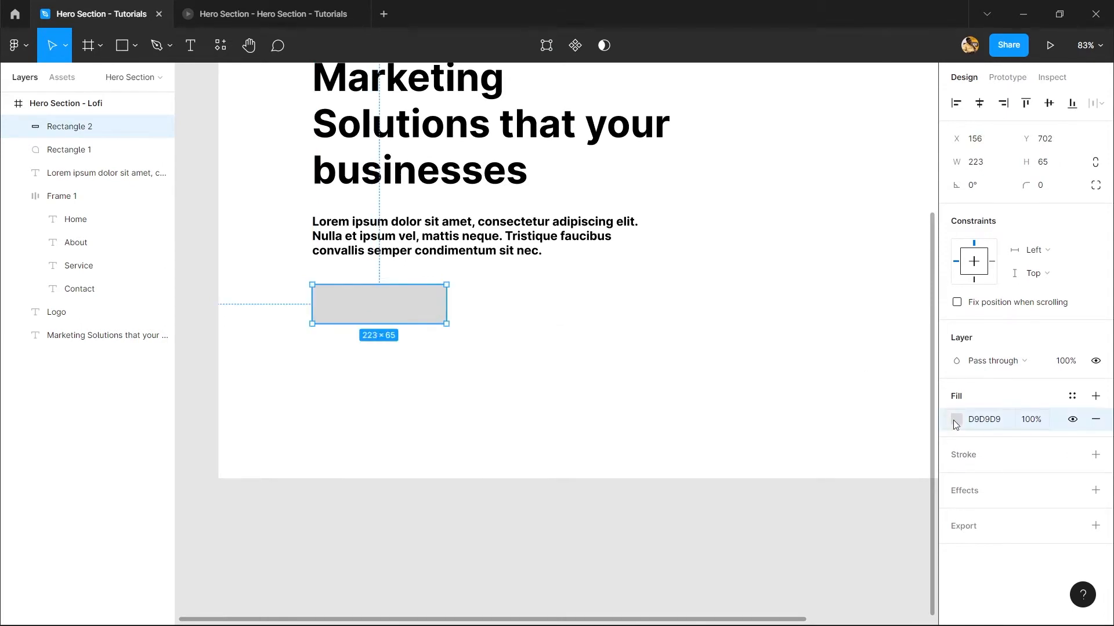
# - Set the button rectangle's fill to a near-black grey, darker than 4E4E4E
pyautogui.click(956, 420)
pyautogui.write('4E4E4E')
pyautogui.press('Return')
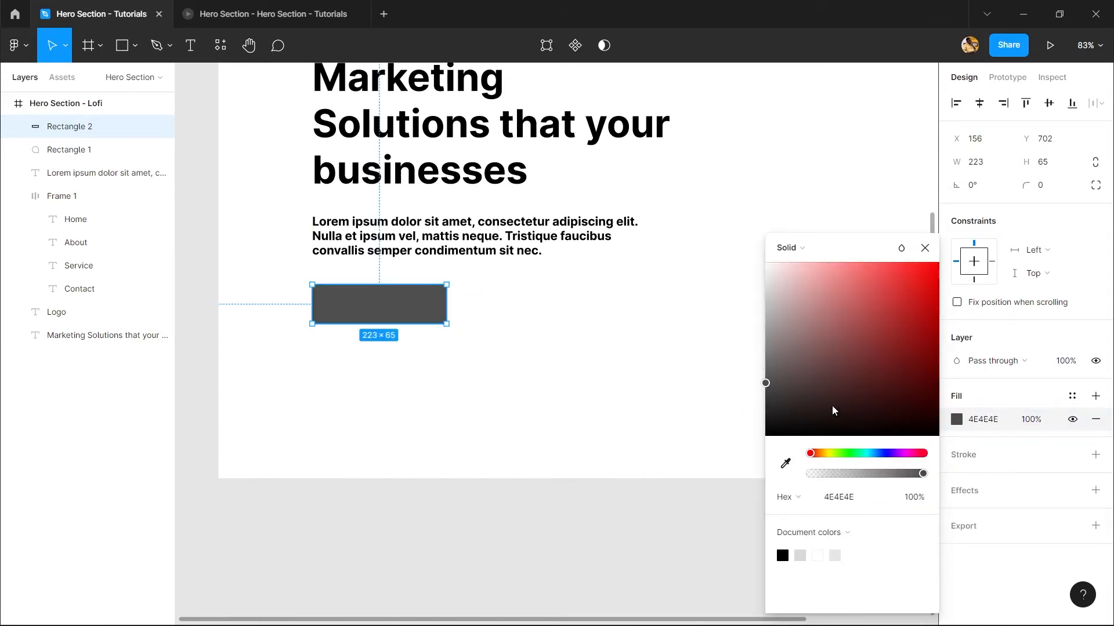
pyautogui.moveTo(766, 382); pyautogui.dragTo(750, 413)
pyautogui.click(614, 418)
# - Duplicate the placeholder paragraph to X 156, Y 825, below the button rectangle, and change the copy's text to "Services"
pyautogui.click(378, 248)
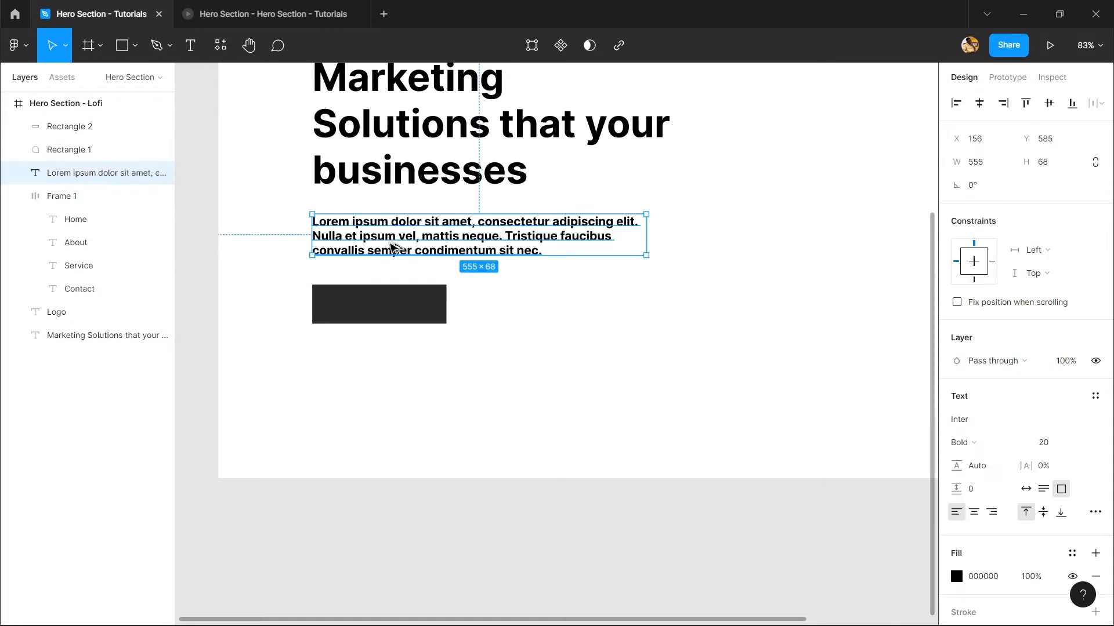
pyautogui.moveTo(377, 247); pyautogui.dragTo(380, 392)
pyautogui.doubleClick(393, 387)
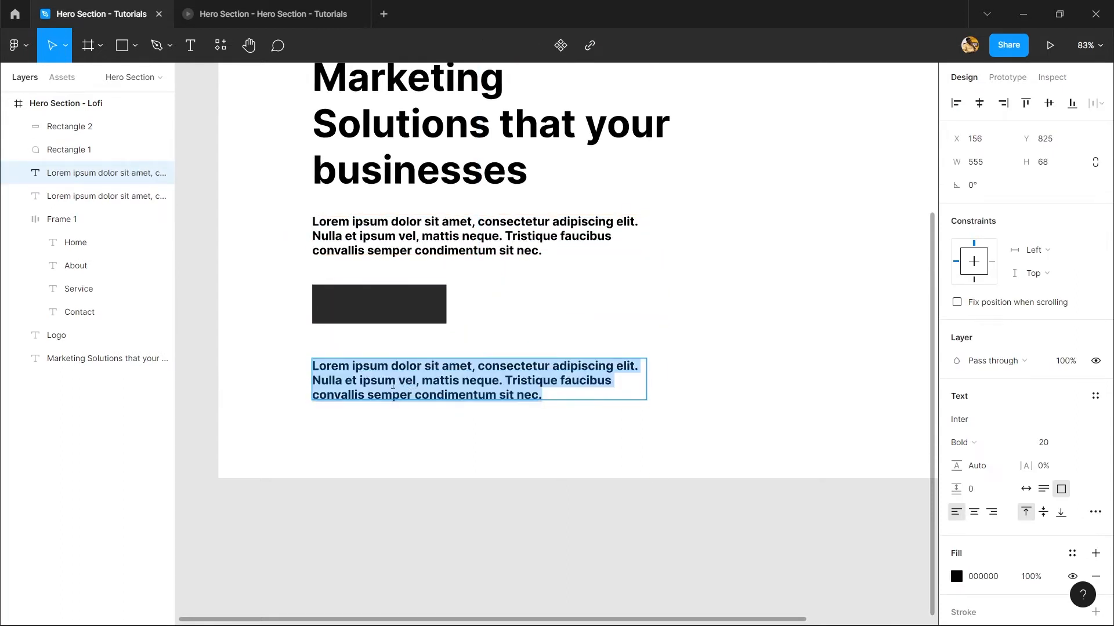
pyautogui.write('L')
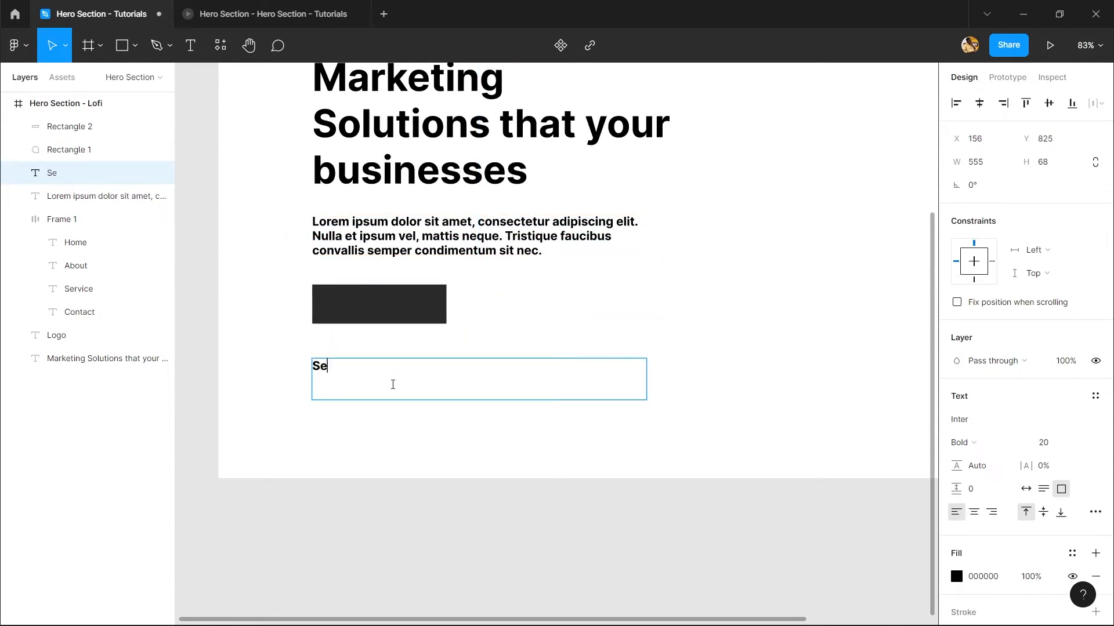
pyautogui.press('Escape')
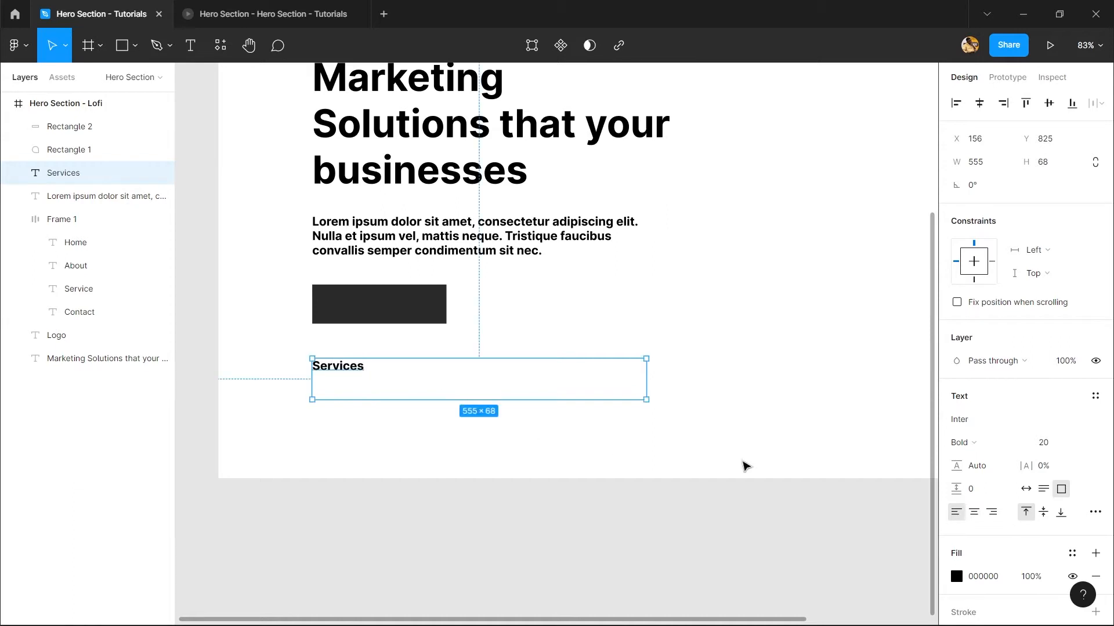
# - Set the Services text to auto width and its fill to light grey E0E0E0
pyautogui.click(1025, 489)
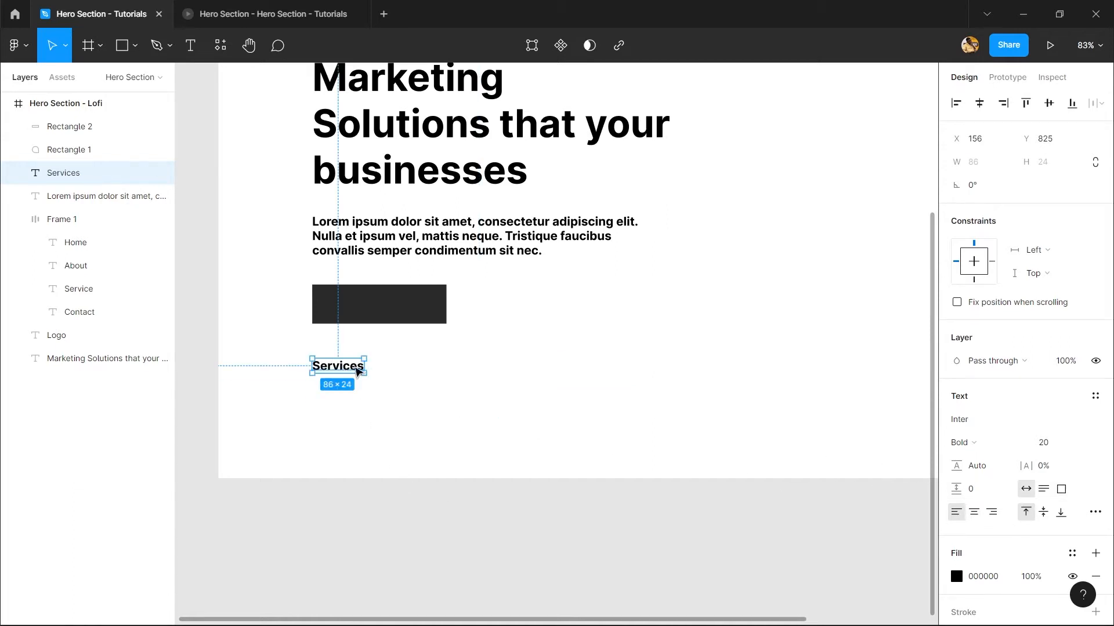
pyautogui.moveTo(356, 371); pyautogui.dragTo(398, 349)
pyautogui.click(957, 577)
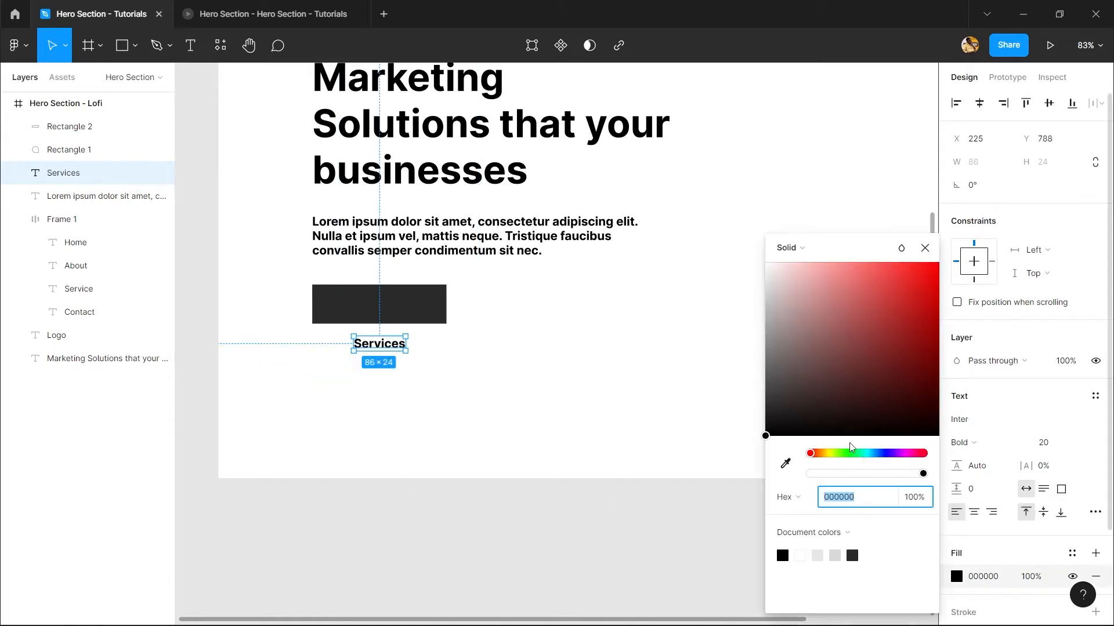
pyautogui.moveTo(797, 428); pyautogui.dragTo(637, 285)
pyautogui.click(439, 382)
# - Move the Services label in front of the dark button rectangle and centre it there horizontally and vertically
pyautogui.moveTo(384, 341); pyautogui.dragTo(388, 303)
pyautogui.hotkey('ctrl', 'shift', ']')
pyautogui.scroll(5, 386, 301)
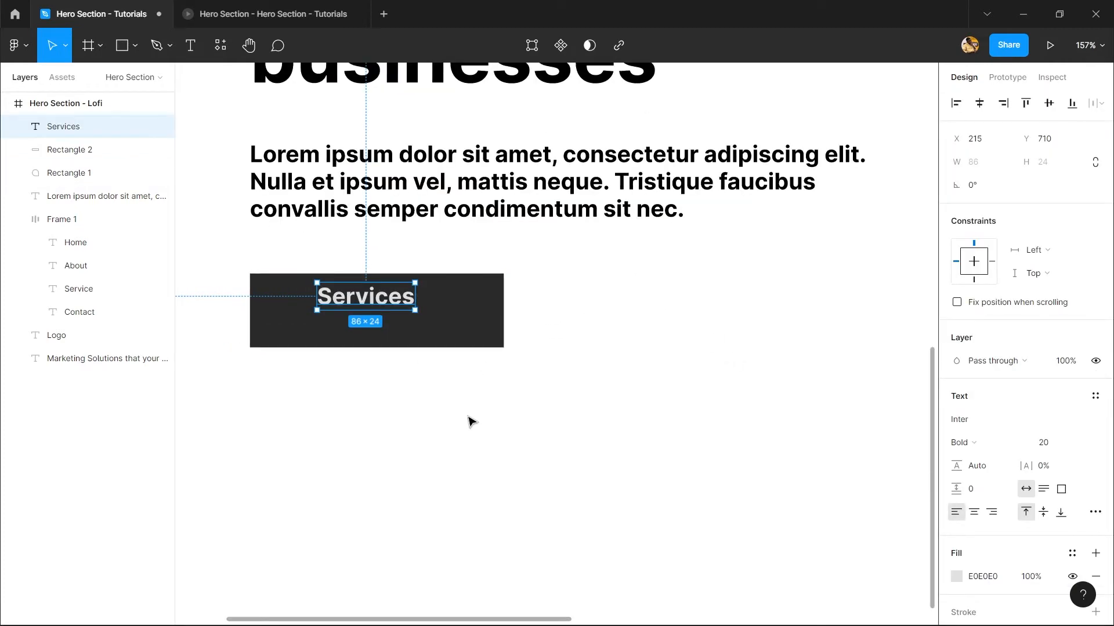
pyautogui.keyDown('shift'); pyautogui.click(440, 334); pyautogui.keyUp('shift')
pyautogui.click(1048, 106)
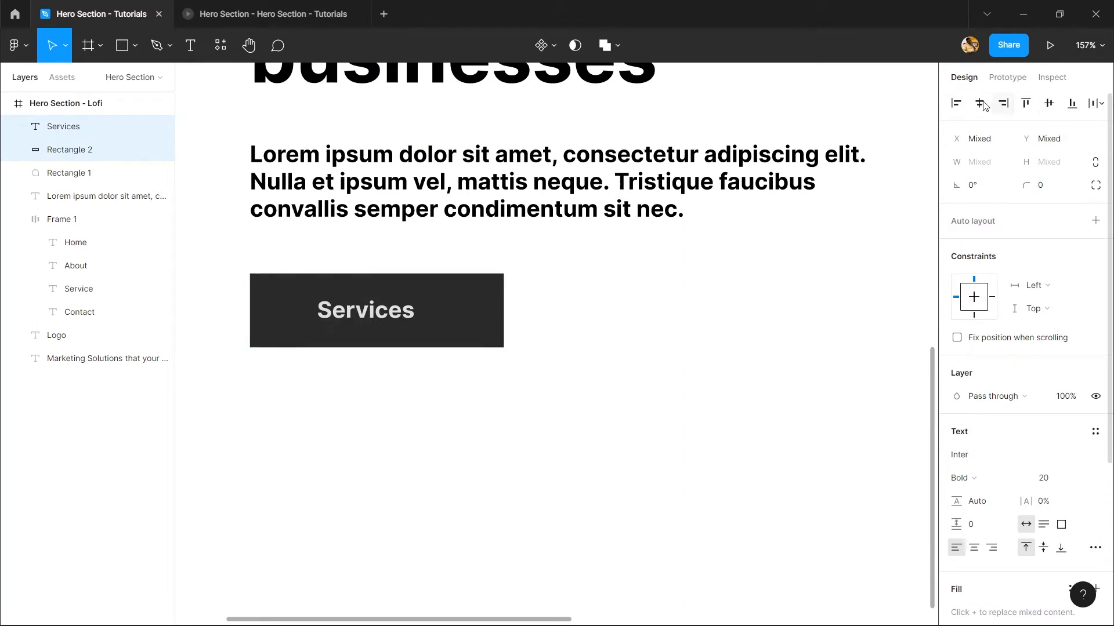
pyautogui.click(980, 105)
pyautogui.click(633, 216)
pyautogui.click(400, 316)
pyautogui.press('alt')
pyautogui.click(475, 432)
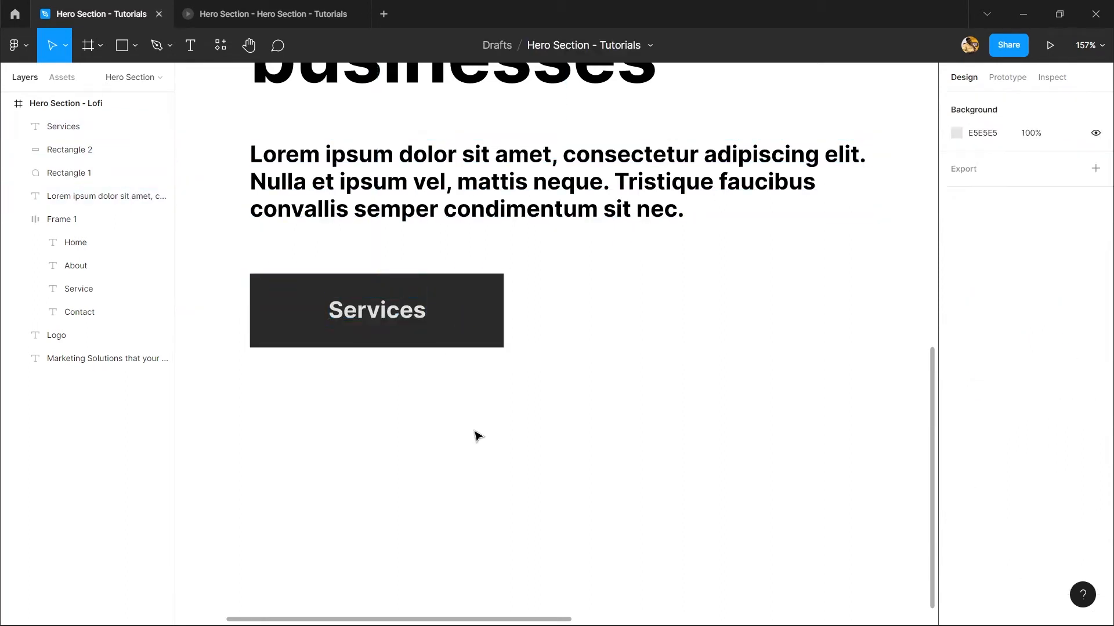
# - Set the Services button label's font size to 16
pyautogui.click(406, 314)
pyautogui.click(472, 306)
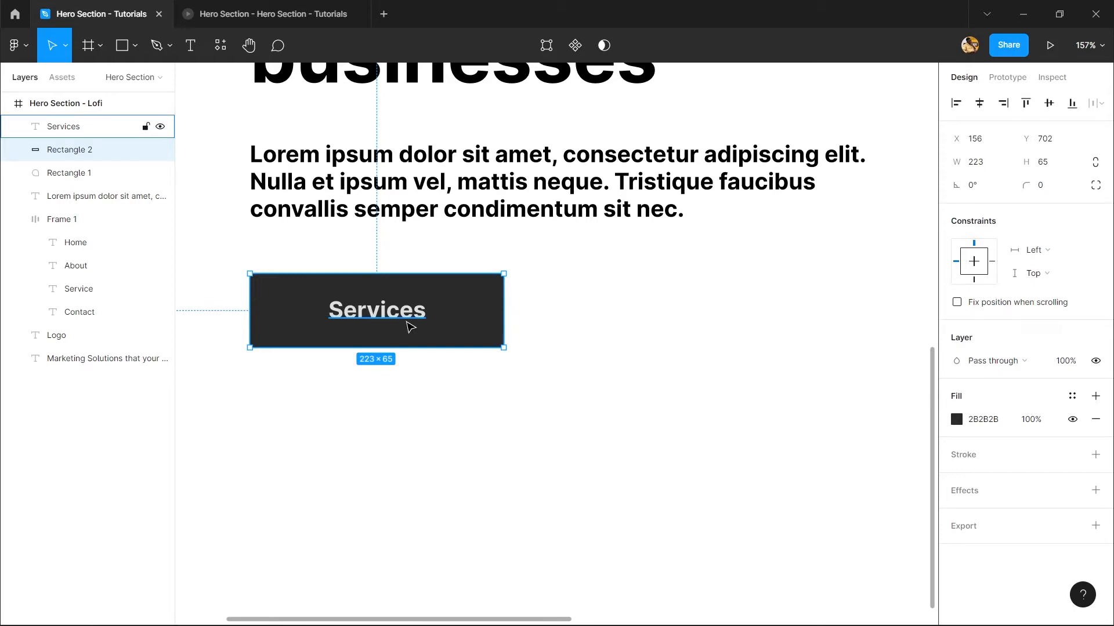
pyautogui.scroll(-5, 400, 313)
pyautogui.scroll(6, 387, 313)
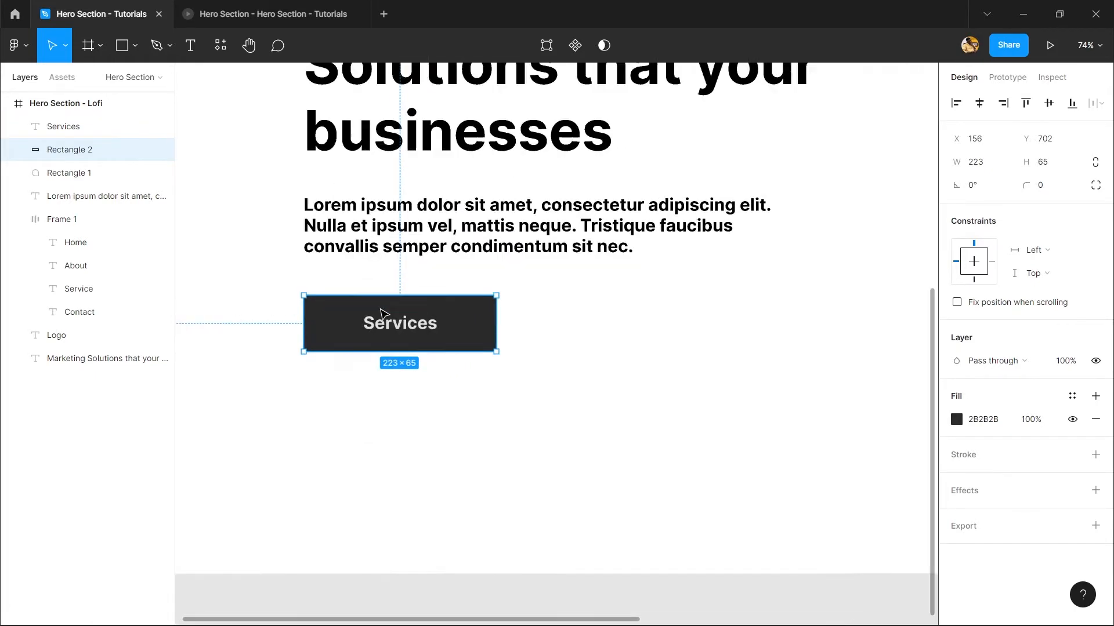
pyautogui.click(417, 346)
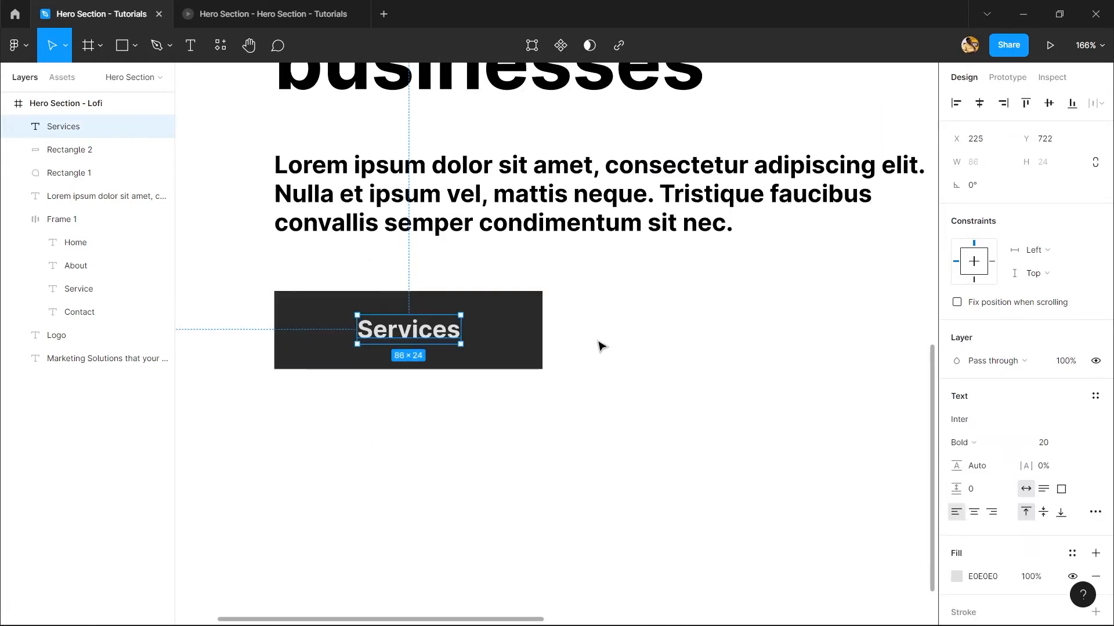
pyautogui.click(1074, 443)
pyautogui.click(1057, 428)
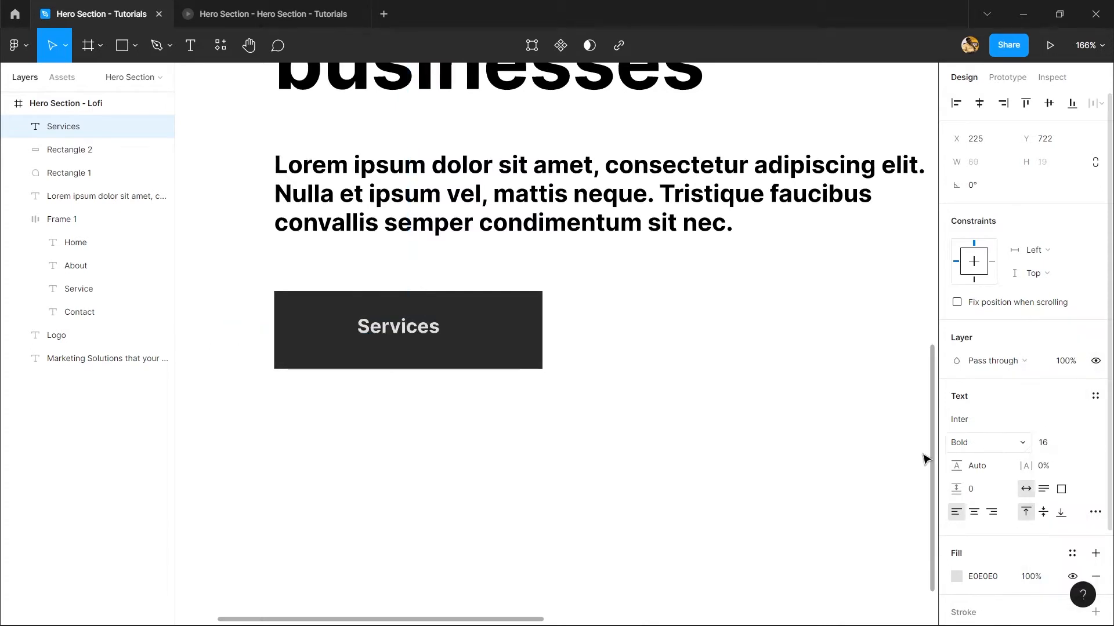
pyautogui.click(555, 429)
# - Change the Services button label's letter case to uppercase
pyautogui.click(422, 335)
pyautogui.press('Escape')
pyautogui.click(436, 343)
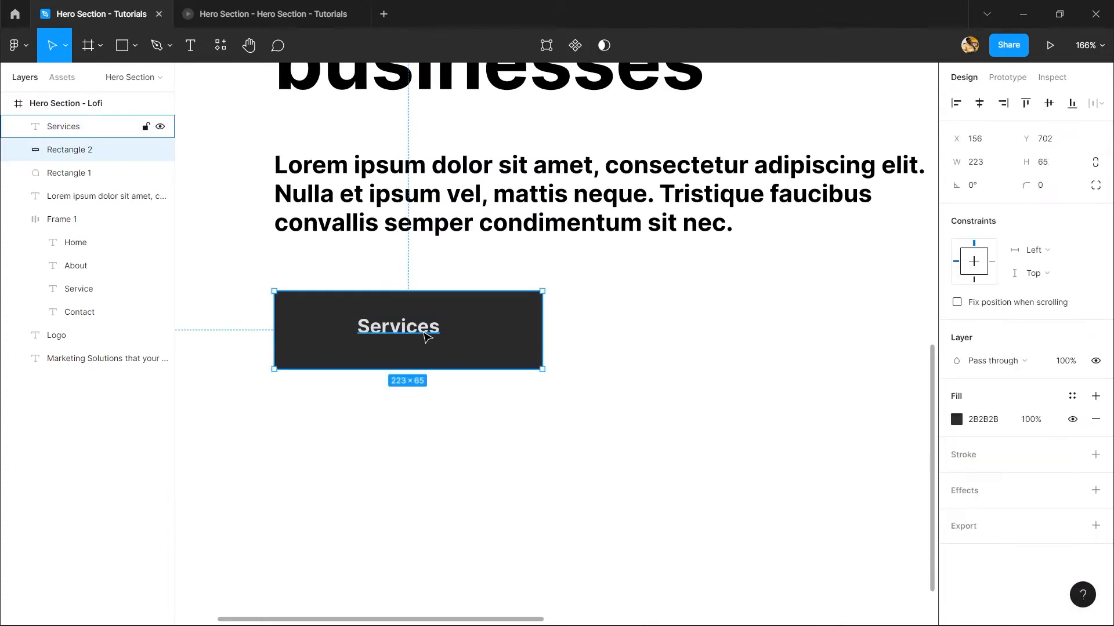
pyautogui.click(424, 334)
pyautogui.click(363, 293)
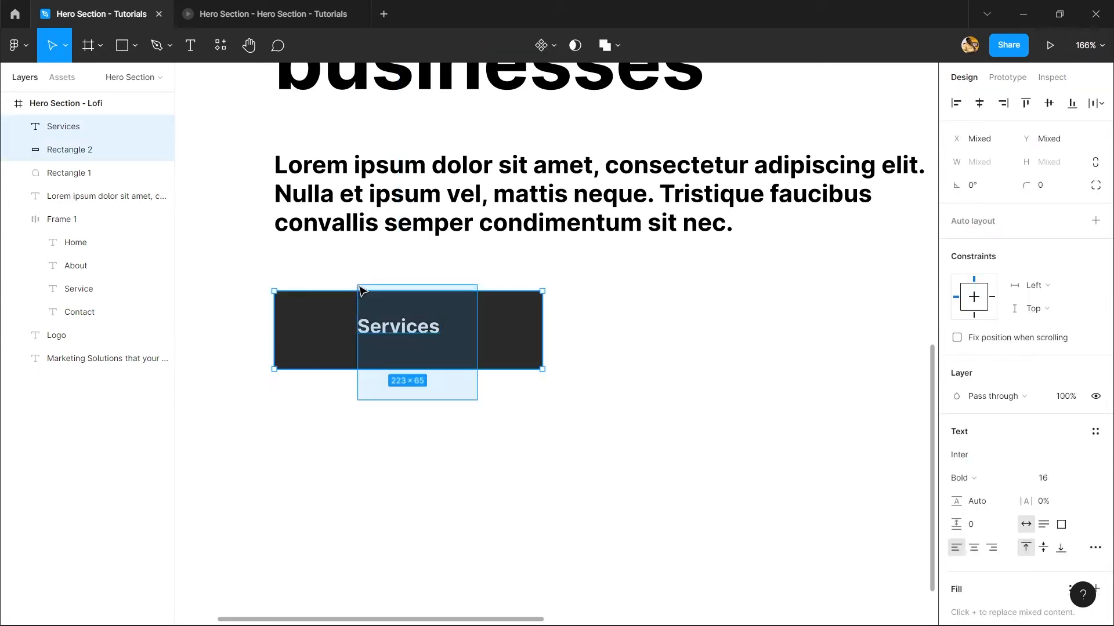
pyautogui.click(616, 415)
pyautogui.click(441, 333)
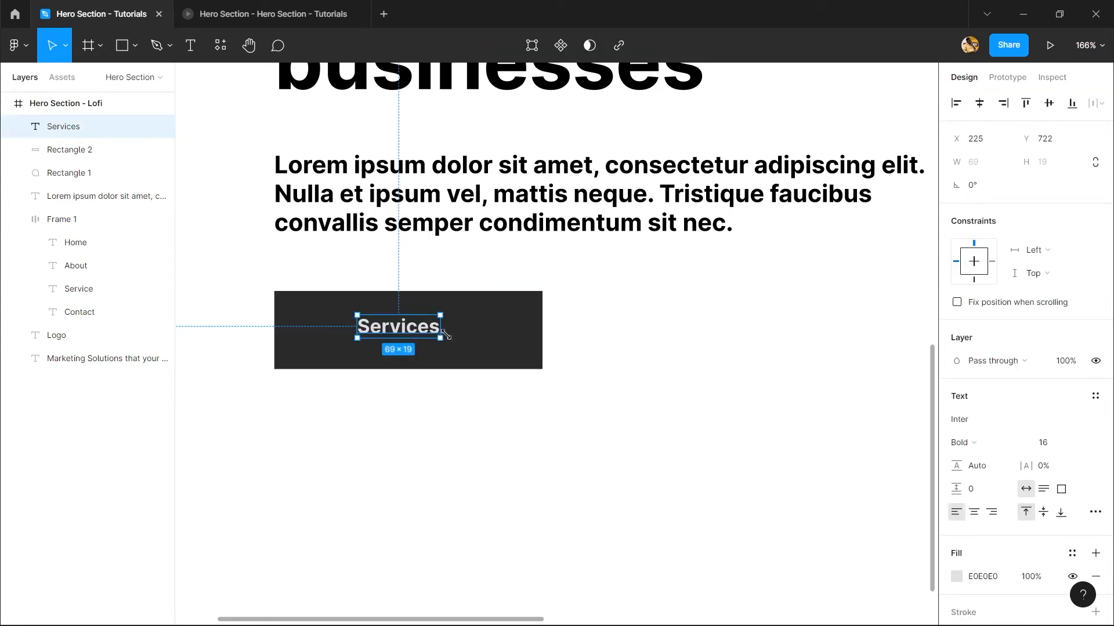
pyautogui.click(1095, 511)
pyautogui.click(868, 547)
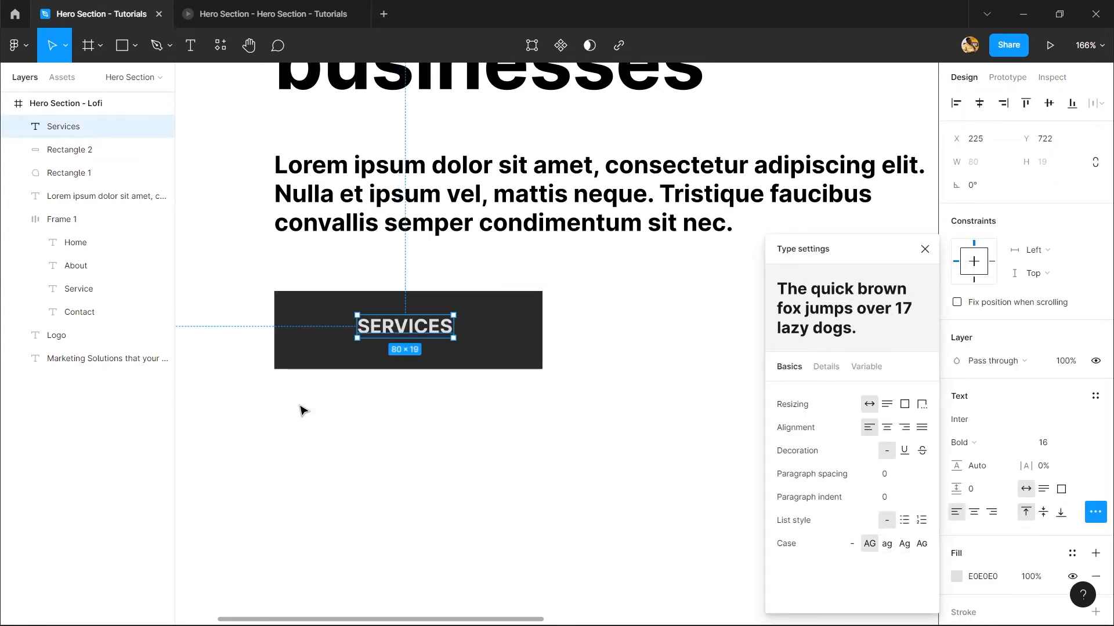
pyautogui.click(304, 408)
# - Recentre the uppercase Services label on its button rectangle both horizontally and vertically
pyautogui.click(433, 330)
pyautogui.moveTo(481, 422); pyautogui.dragTo(350, 298)
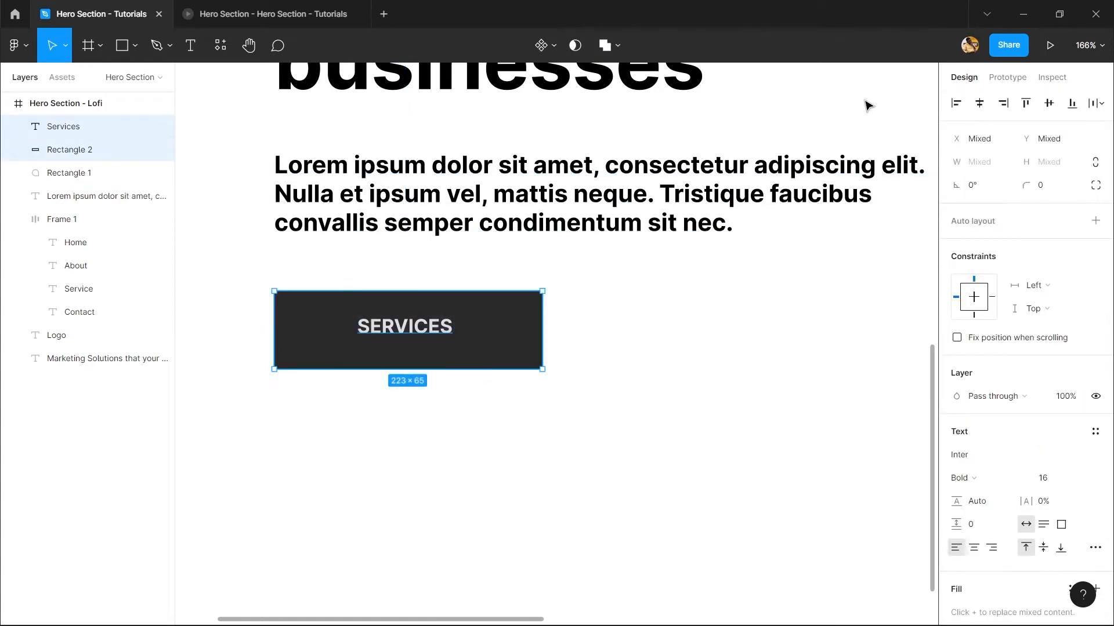
pyautogui.click(979, 102)
pyautogui.click(1049, 103)
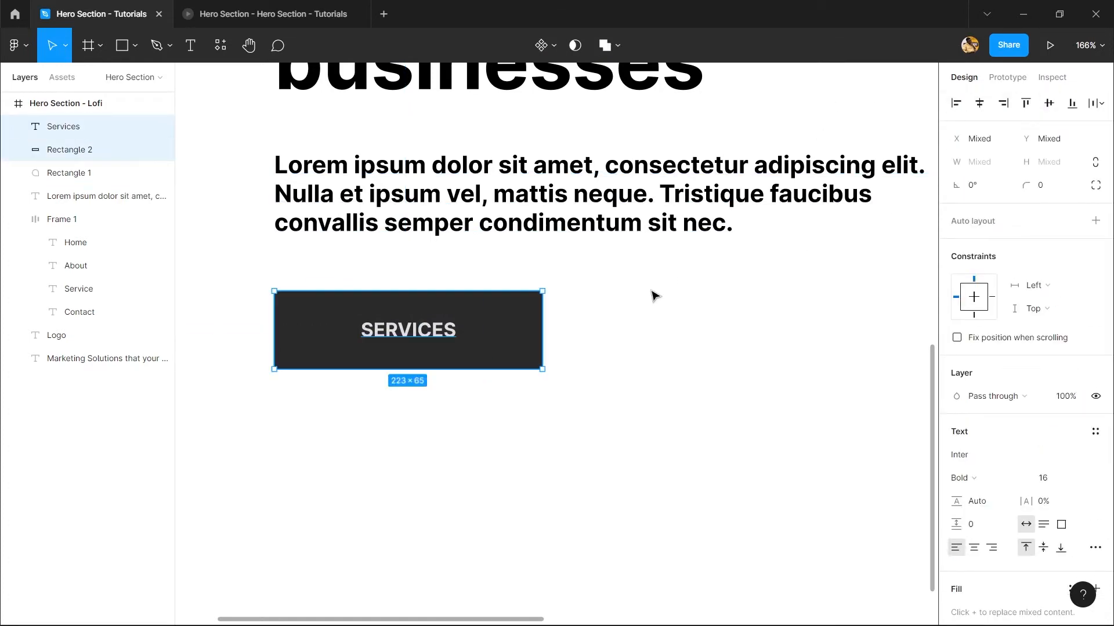
pyautogui.click(654, 295)
# - Review the hero section's overall layout, from the header links down to the Services button
pyautogui.scroll(-3, 522, 278)
pyautogui.scroll(3, 486, 298)
pyautogui.scroll(-5, 385, 348)
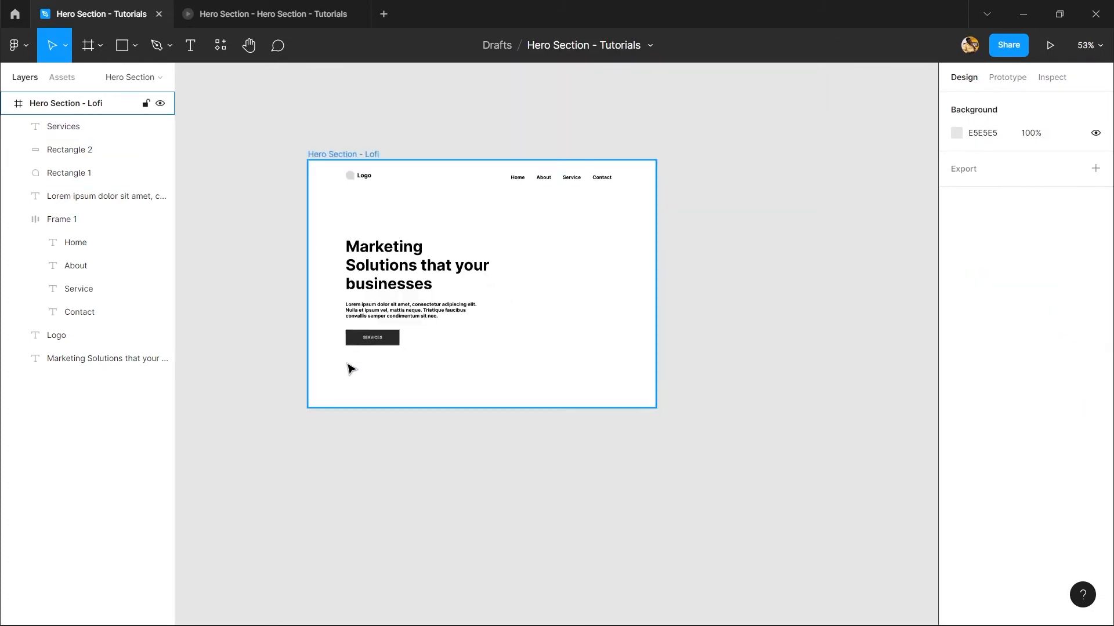
pyautogui.scroll(5, 348, 369)
pyautogui.scroll(-4, 406, 330)
pyautogui.scroll(7, 402, 353)
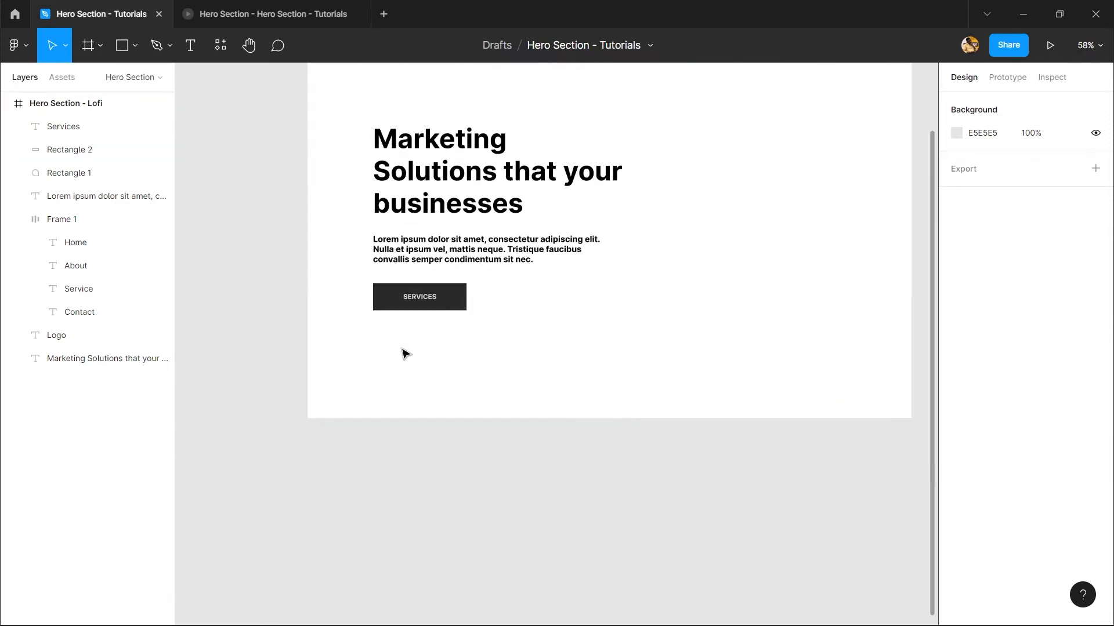
pyautogui.scroll(3, 455, 281)
pyautogui.scroll(-4, 389, 330)
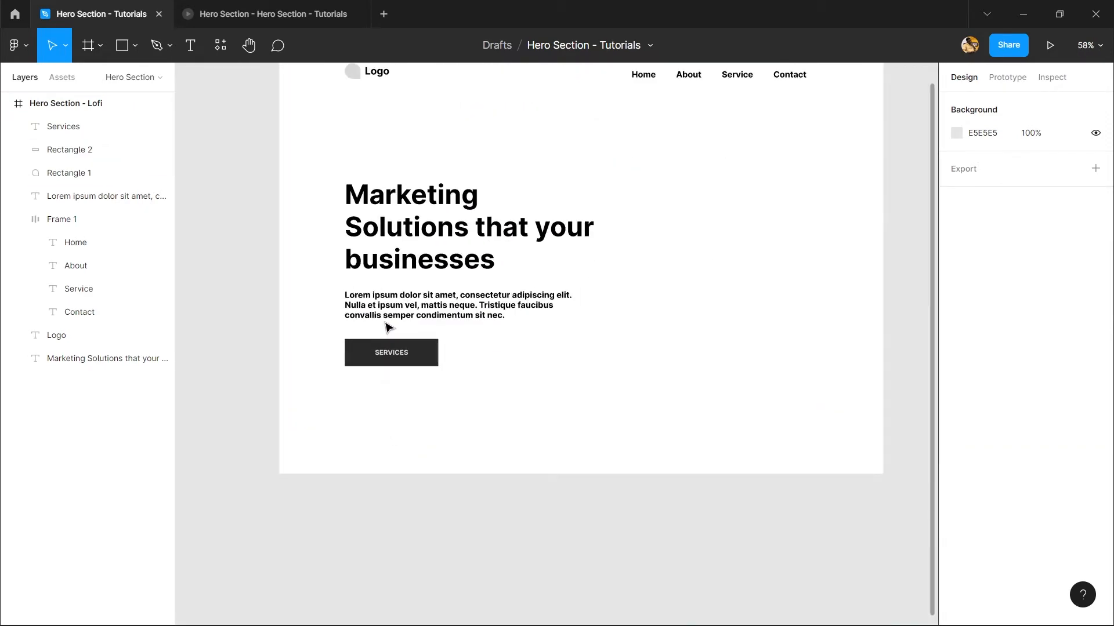
# - Duplicate the Services button rectangle with its label beside the original, placing the copied rectangle at X 400, Y 702
pyautogui.click(385, 320)
pyautogui.scroll(4, 380, 357)
pyautogui.moveTo(524, 455); pyautogui.dragTo(586, 349)
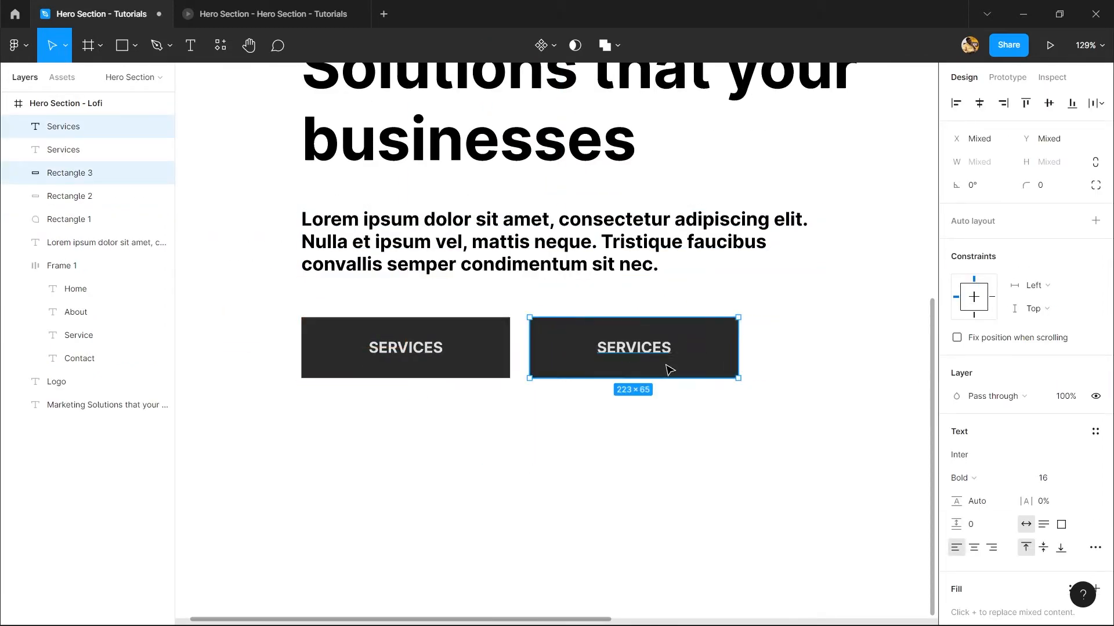
# - Set the copied button rectangle's fill to mid-grey 767676
pyautogui.click(719, 345)
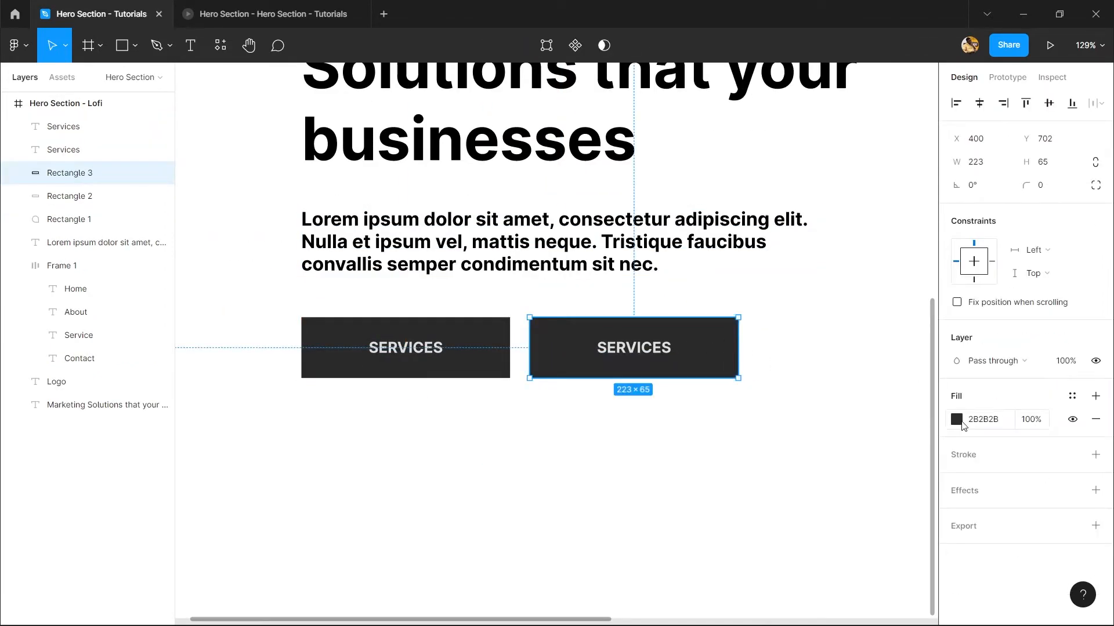
pyautogui.click(960, 421)
pyautogui.moveTo(840, 403); pyautogui.dragTo(689, 358)
pyautogui.click(632, 410)
# - Change the second button's label to "contact" and centre-align its text so it sits in the middle of the button
pyautogui.click(651, 358)
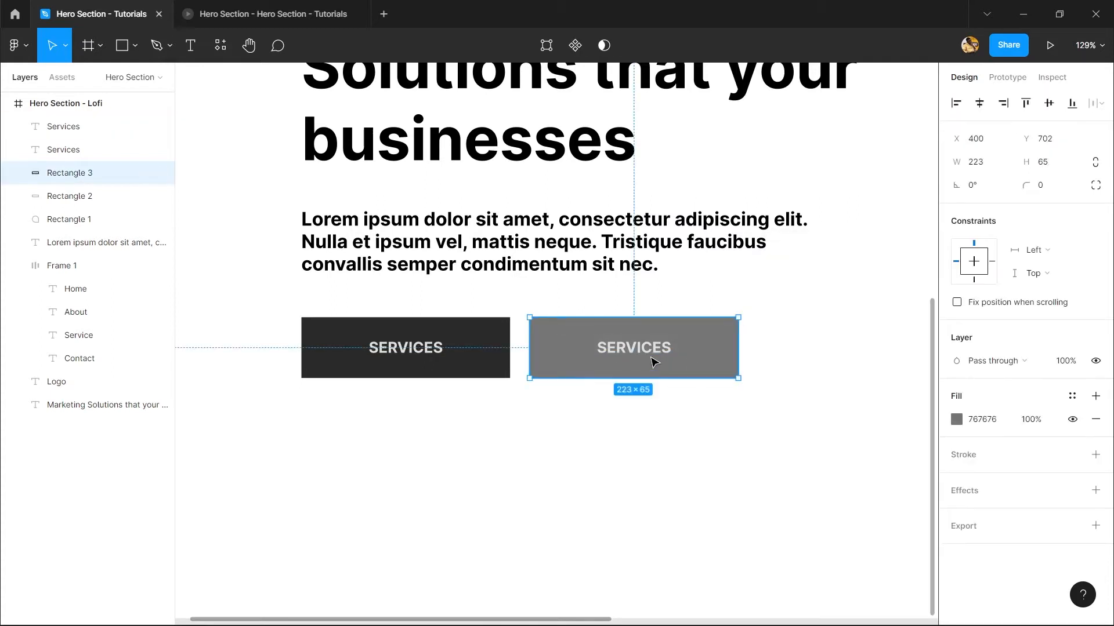
pyautogui.doubleClick(651, 358)
pyautogui.write('Co')
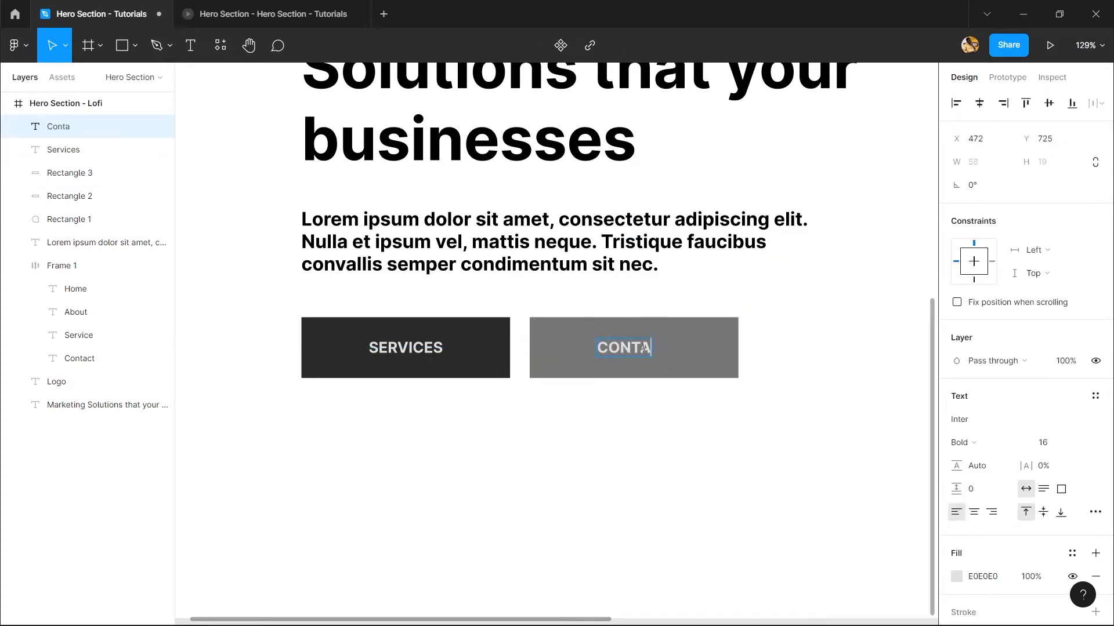
pyautogui.press('Escape')
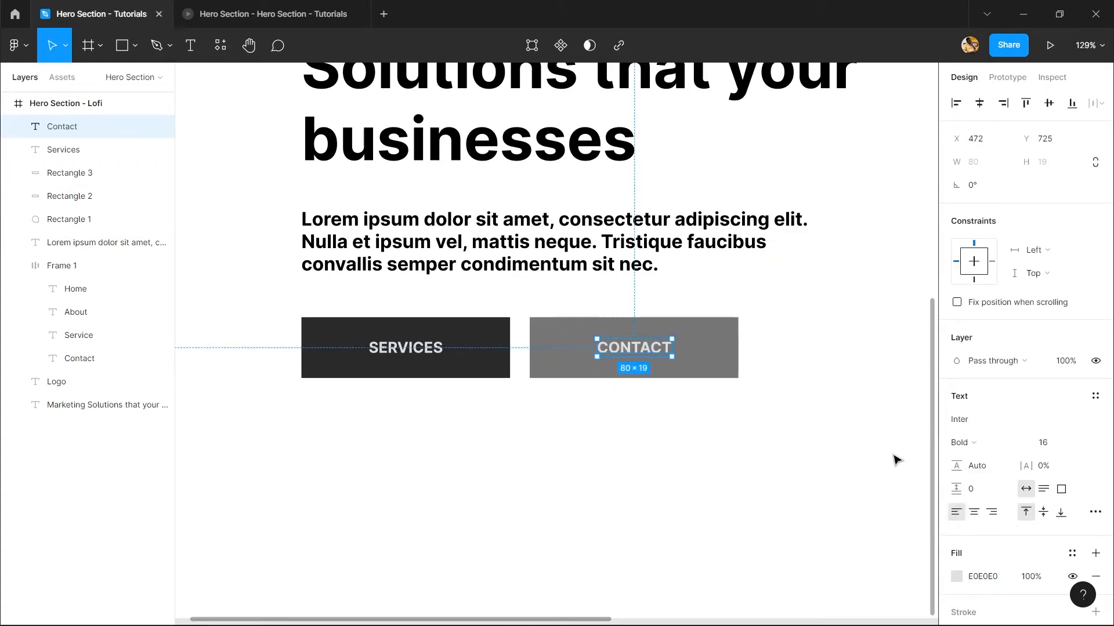
pyautogui.click(973, 513)
pyautogui.doubleClick(645, 348)
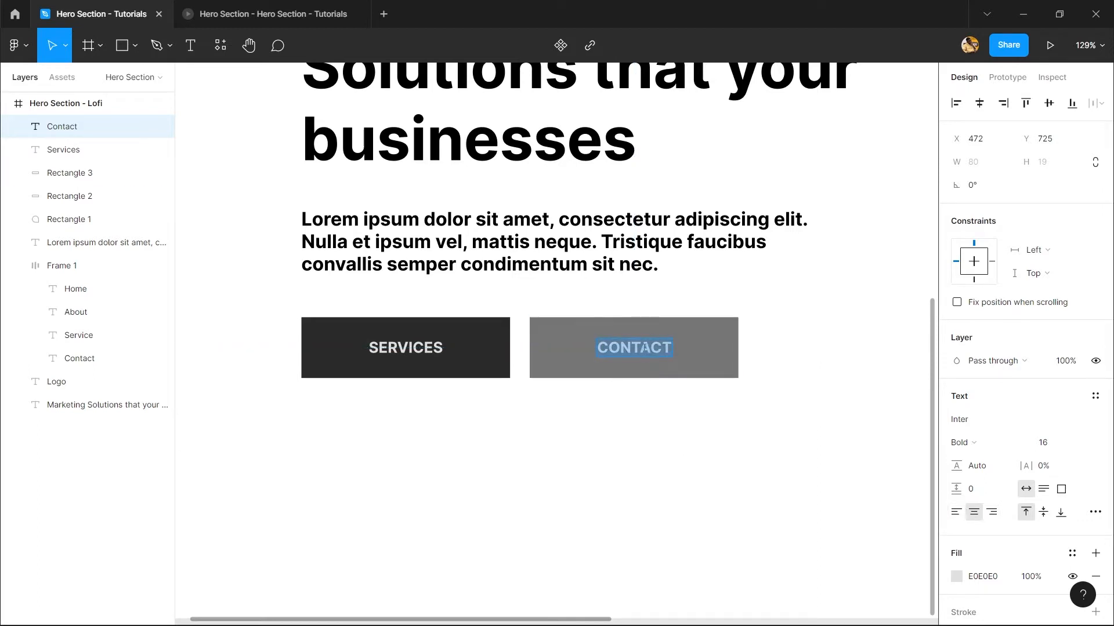
pyautogui.write('ont')
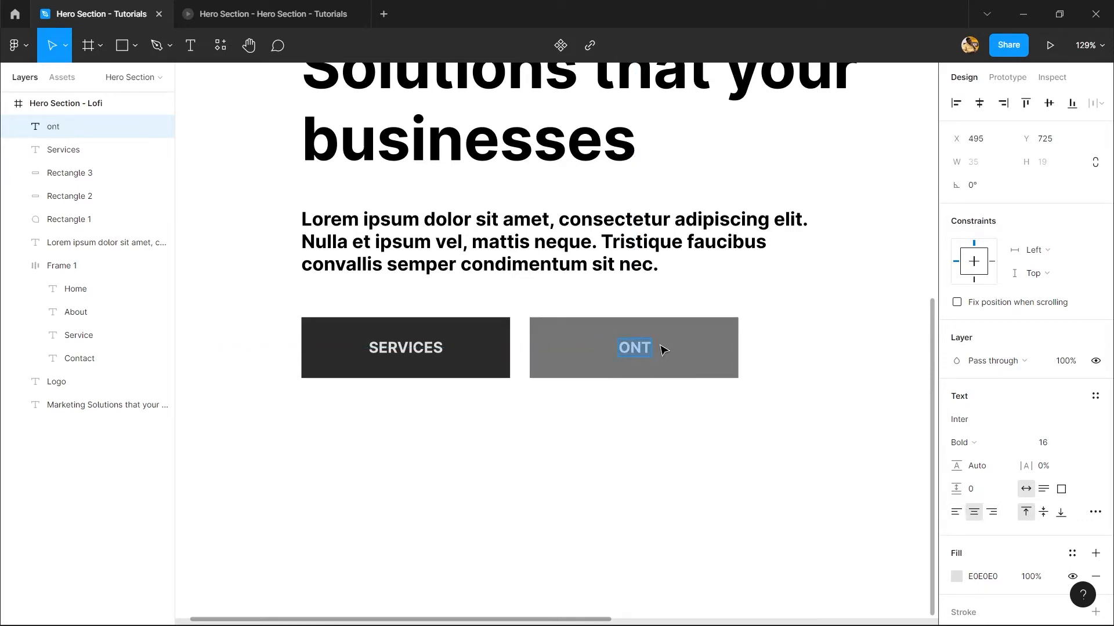
pyautogui.write('contact')
pyautogui.press('Escape')
pyautogui.click(673, 392)
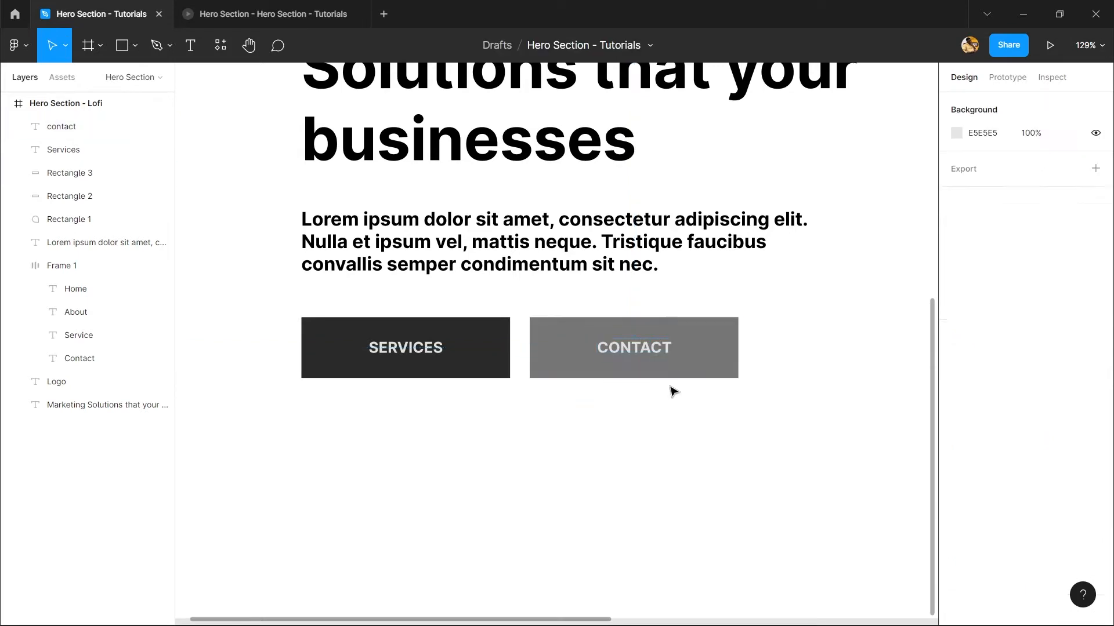
# - Examine the whole frame with both buttons and the empty area beside the headline
pyautogui.scroll(-3, 603, 338)
pyautogui.scroll(2, 607, 353)
pyautogui.scroll(-5, 561, 319)
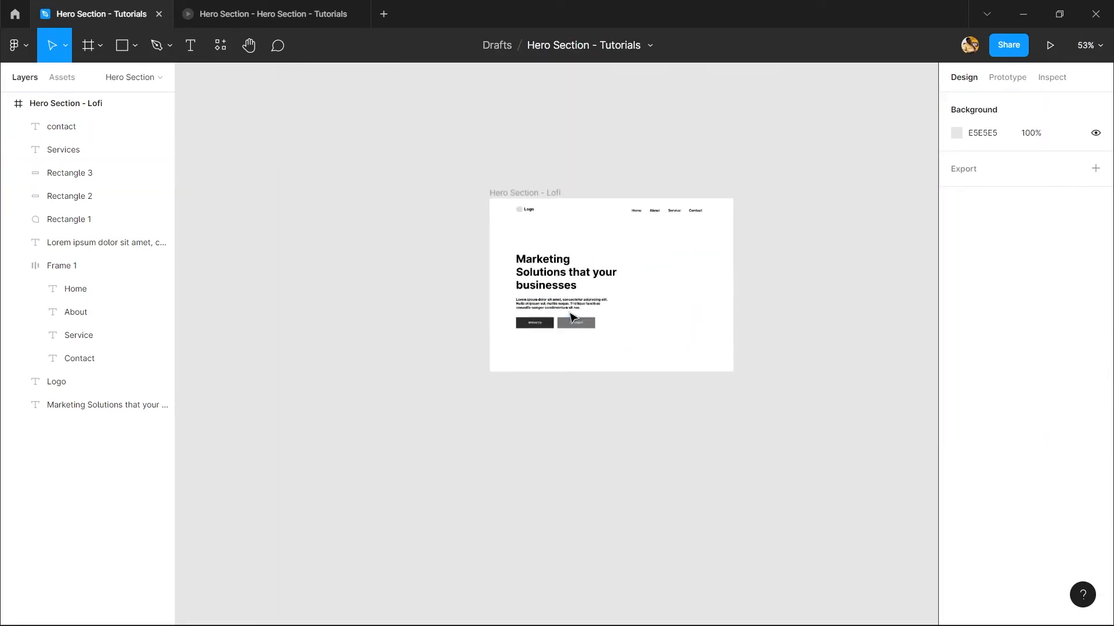
pyautogui.scroll(5, 557, 330)
pyautogui.click(435, 376)
pyautogui.scroll(-3, 353, 217)
pyautogui.click(341, 189)
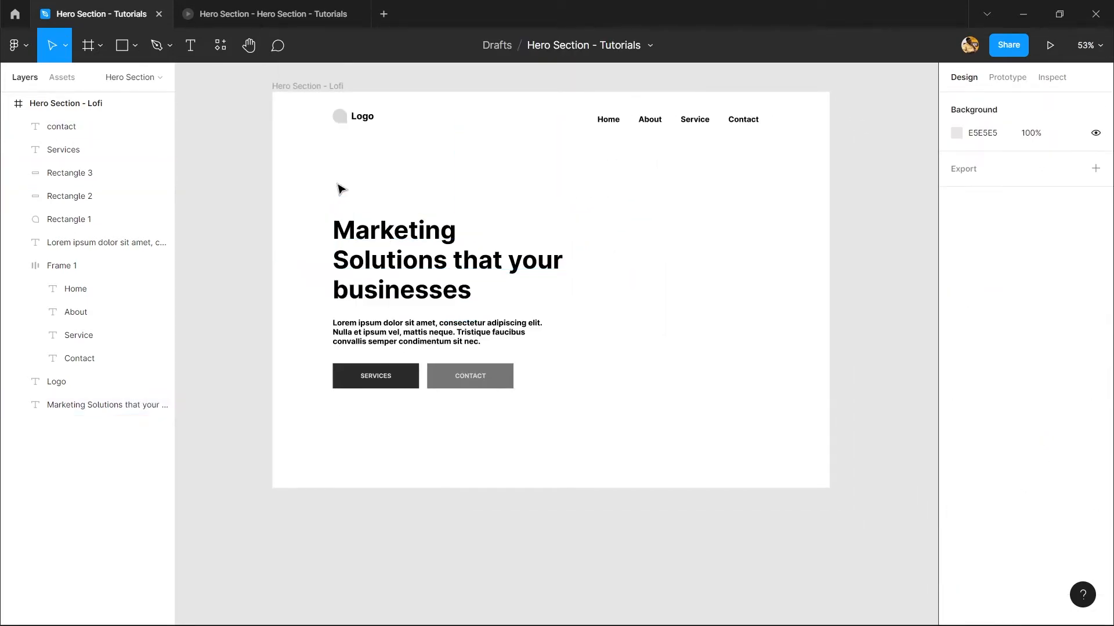
pyautogui.scroll(2, 569, 256)
pyautogui.click(122, 45)
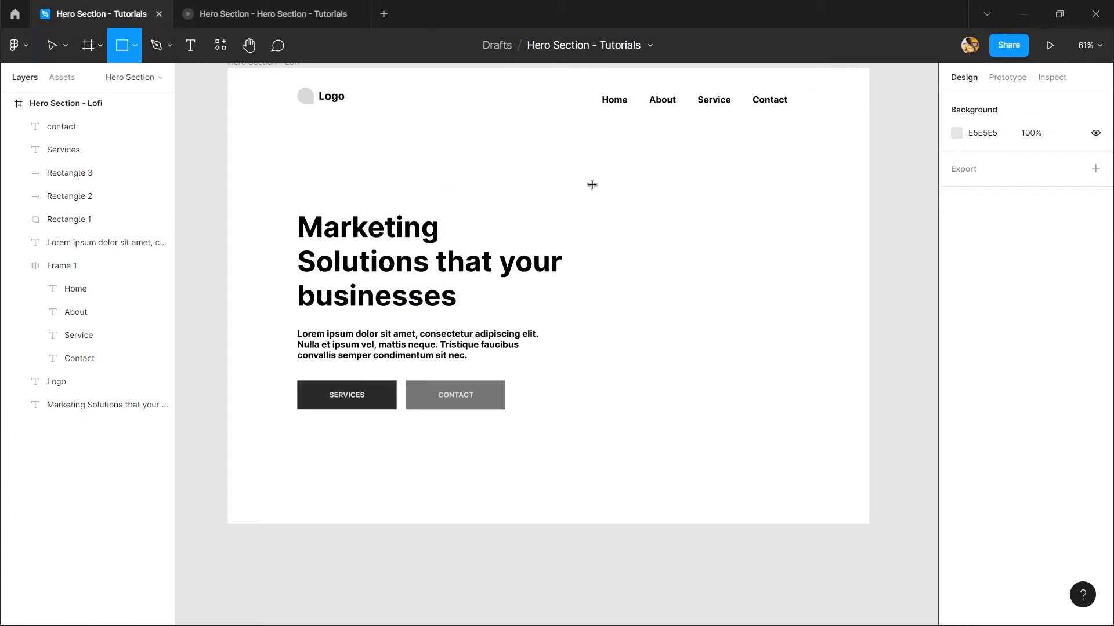
pyautogui.moveTo(605, 174); pyautogui.dragTo(688, 313)
pyautogui.keyDown('alt'); pyautogui.moveTo(646, 228); pyautogui.dragTo(632, 397); pyautogui.keyUp('alt')
pyautogui.moveTo(776, 163); pyautogui.dragTo(605, 392)
pyautogui.moveTo(645, 264); pyautogui.dragTo(751, 292)
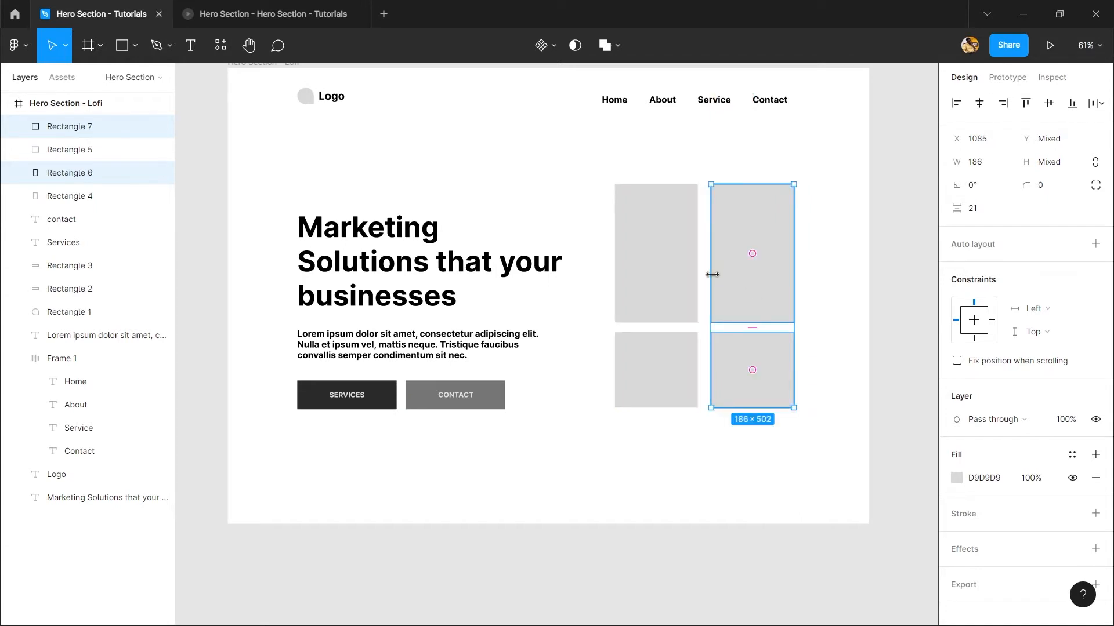
pyautogui.hotkey('ctrl', 'z')
pyautogui.hotkey('ctrl', 'z')
pyautogui.hotkey('ctrl', 'z')
pyautogui.hotkey('ctrl', 'z')
pyautogui.hotkey('ctrl', 'z')
pyautogui.hotkey('ctrl', 'z')
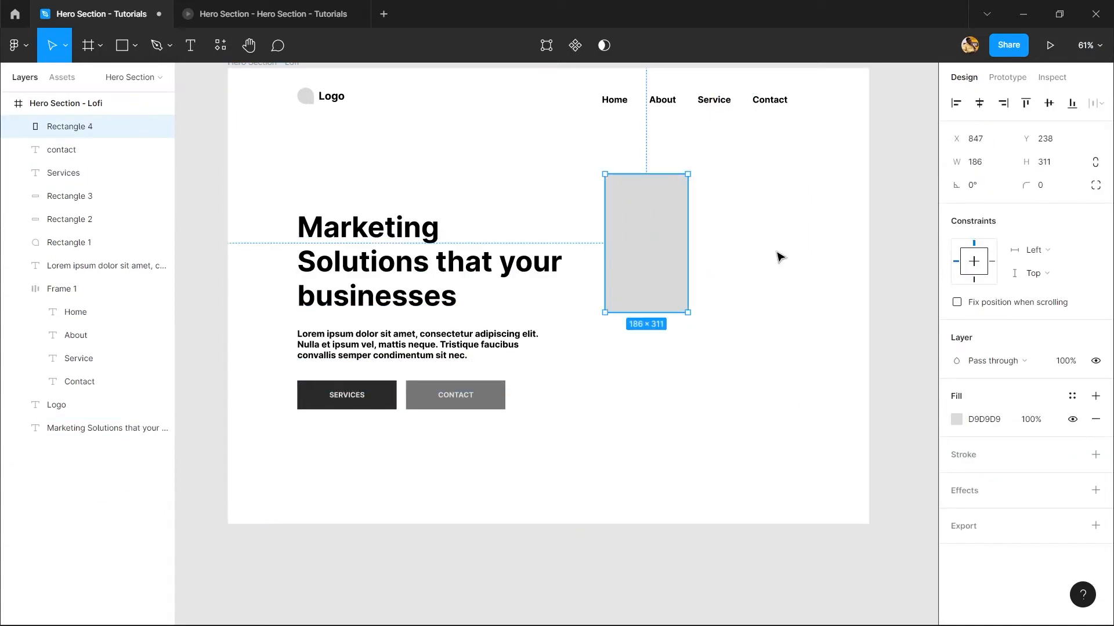
# - Draw a tall image placeholder rectangle about 192 wide at X 885, beside the headline under the navigation links
pyautogui.click(133, 46)
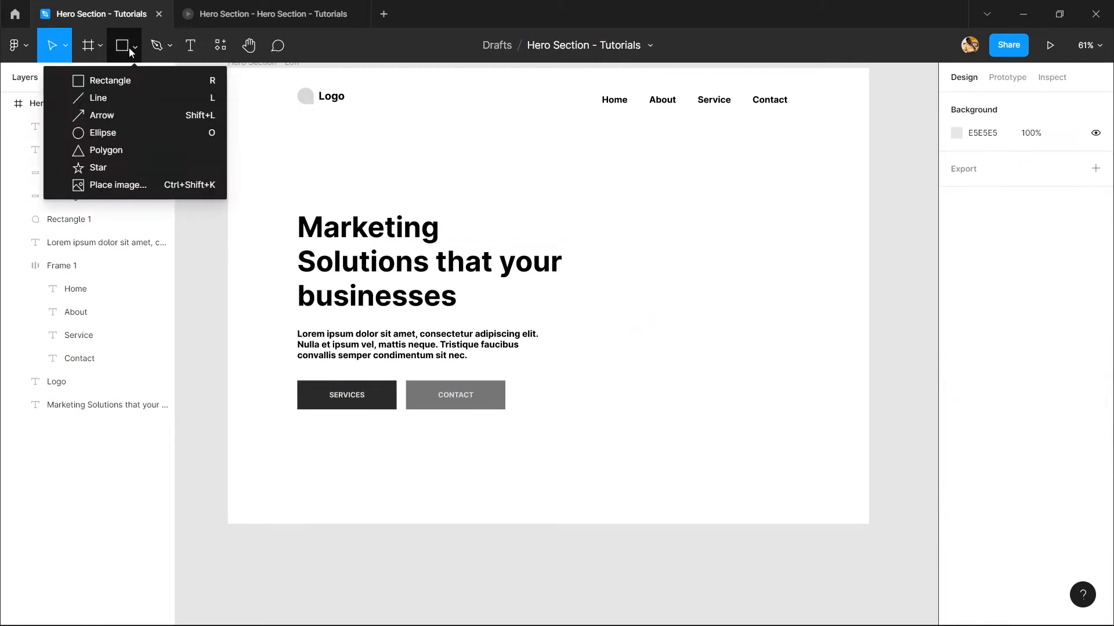
pyautogui.click(117, 40)
pyautogui.moveTo(622, 191)
pyautogui.mouseDown()
pyautogui.moveTo(713, 325)
pyautogui.moveTo(717, 339)
pyautogui.moveTo(708, 338)
pyautogui.mouseUp()
# - Place a shortened 192×151 copy of the placeholder rectangle directly below it at X 885, Y 628, leaving a 24 gap
pyautogui.moveTo(673, 255); pyautogui.dragTo(696, 416)
pyautogui.moveTo(672, 495); pyautogui.dragTo(649, 419)
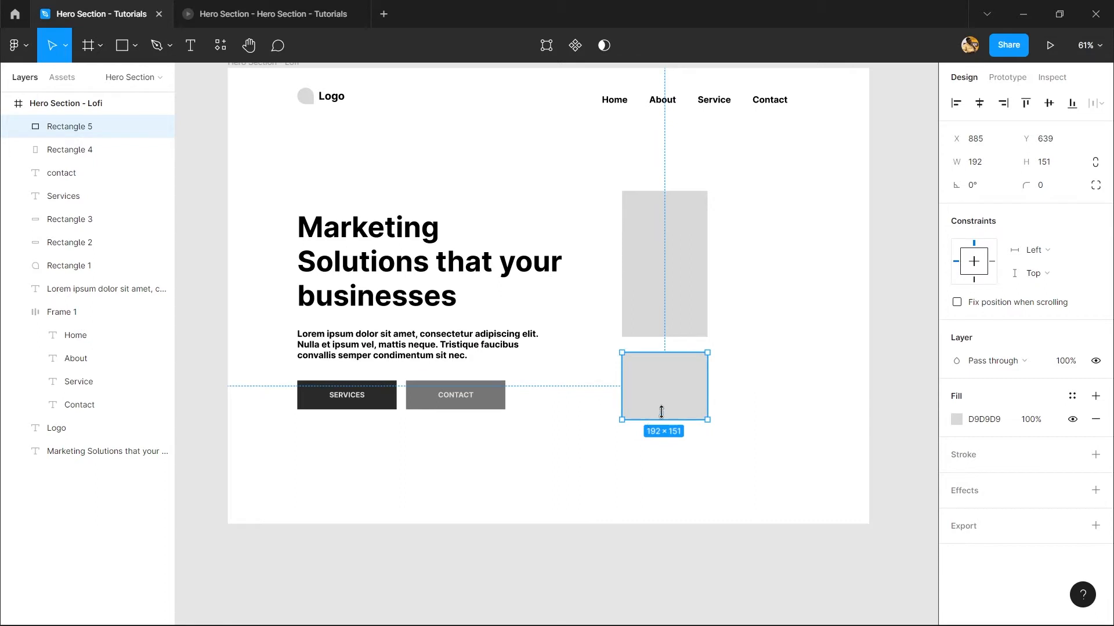
pyautogui.press('alt')
pyautogui.hotkey('shift', 'Up')
pyautogui.press('alt')
pyautogui.press('Escape')
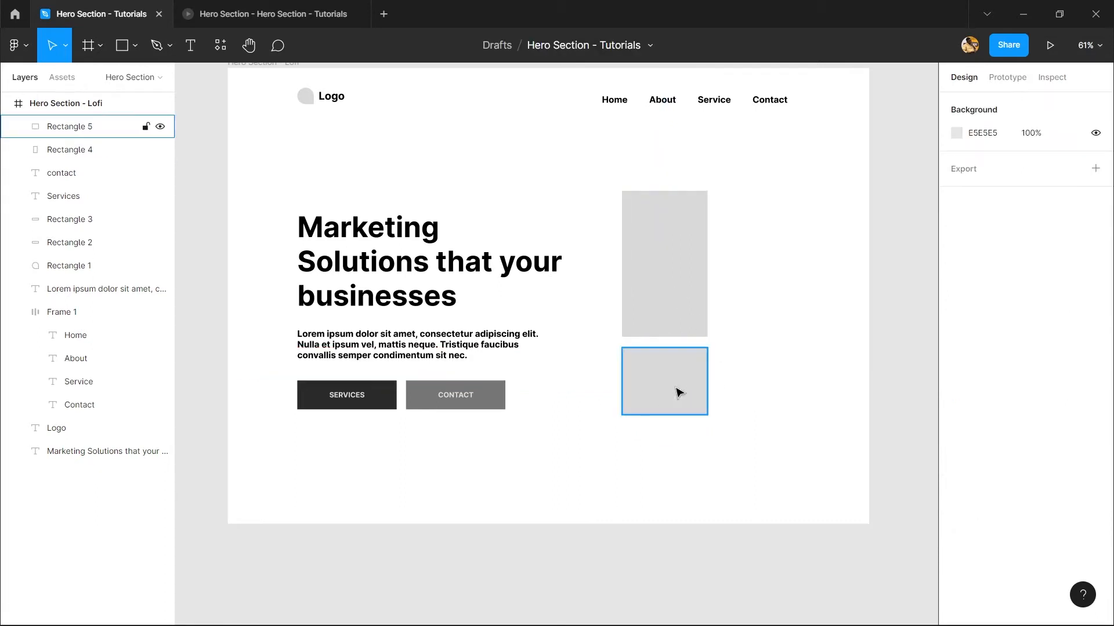
pyautogui.click(670, 375)
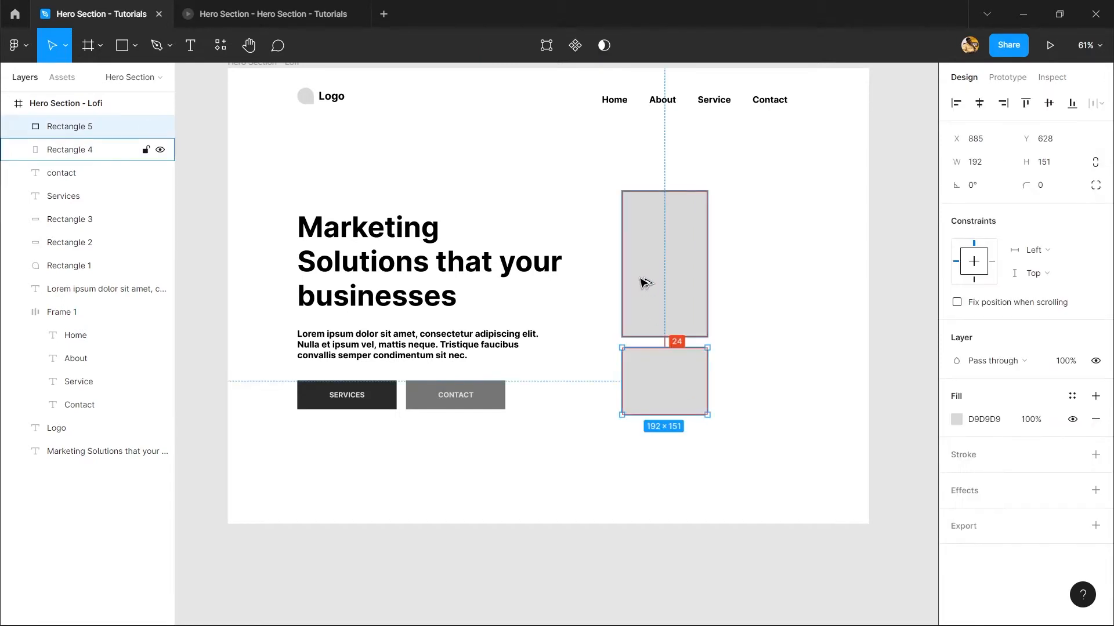
# - Duplicate the two stacked image placeholders and place the copies beside the originals at X 1098
pyautogui.press('alt')
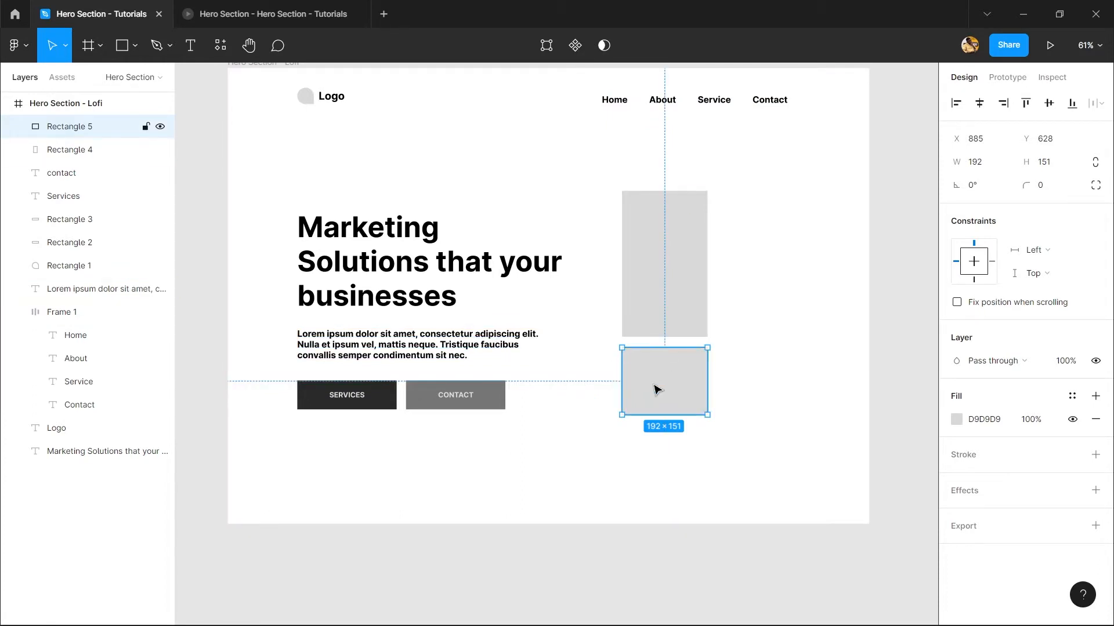
pyautogui.press('alt')
pyautogui.click(659, 435)
pyautogui.click(664, 400)
pyautogui.click(813, 378)
pyautogui.click(700, 264)
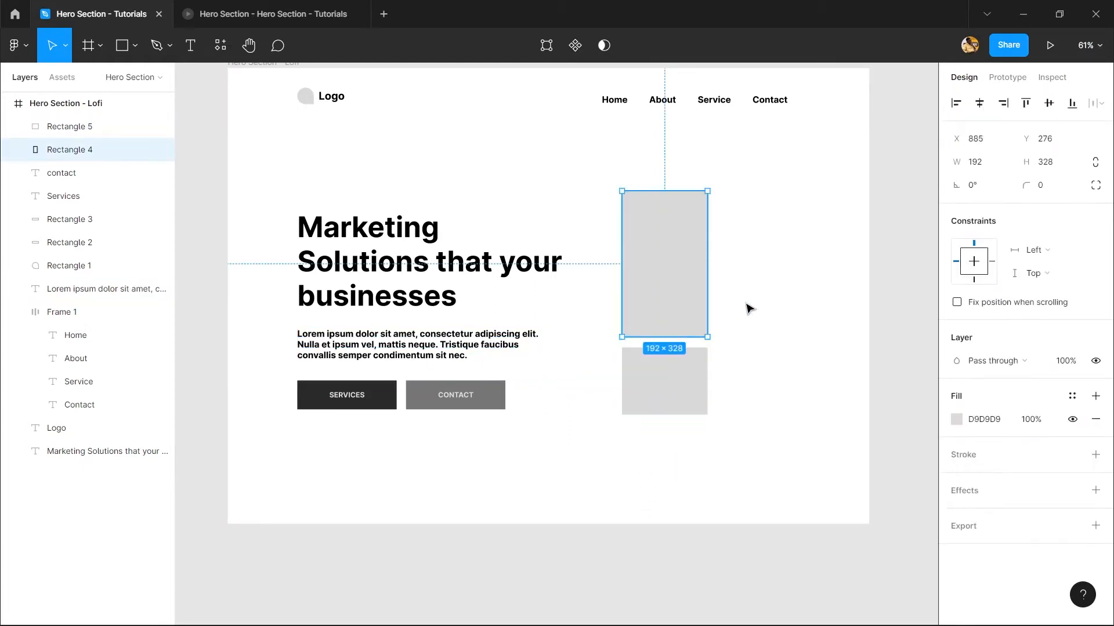
pyautogui.moveTo(760, 196); pyautogui.dragTo(610, 392)
pyautogui.moveTo(658, 321); pyautogui.dragTo(750, 345)
# - Flip the copied pair of placeholders vertically so the short rectangle sits above the tall one
pyautogui.hotkey('shift', 'v')
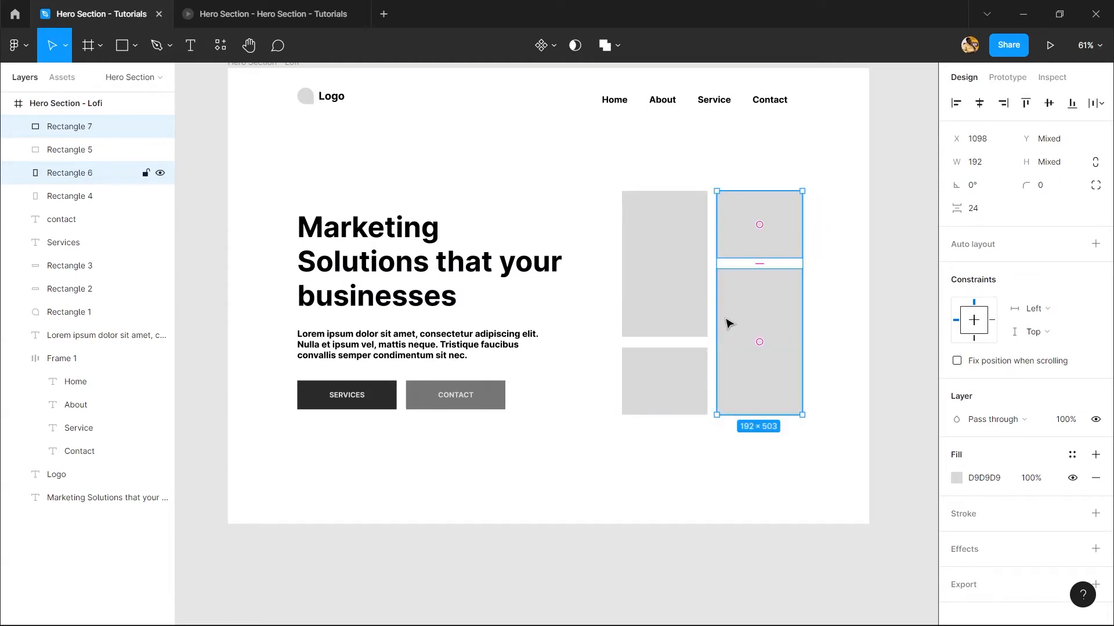
pyautogui.hotkey('shift', 'v')
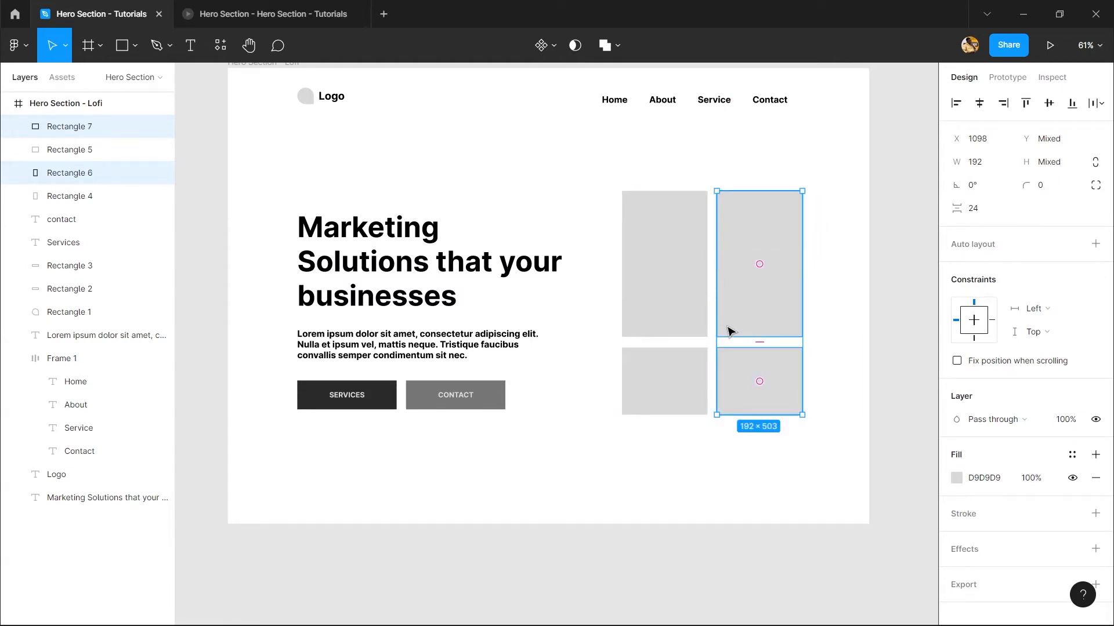
pyautogui.hotkey('shift', 'v')
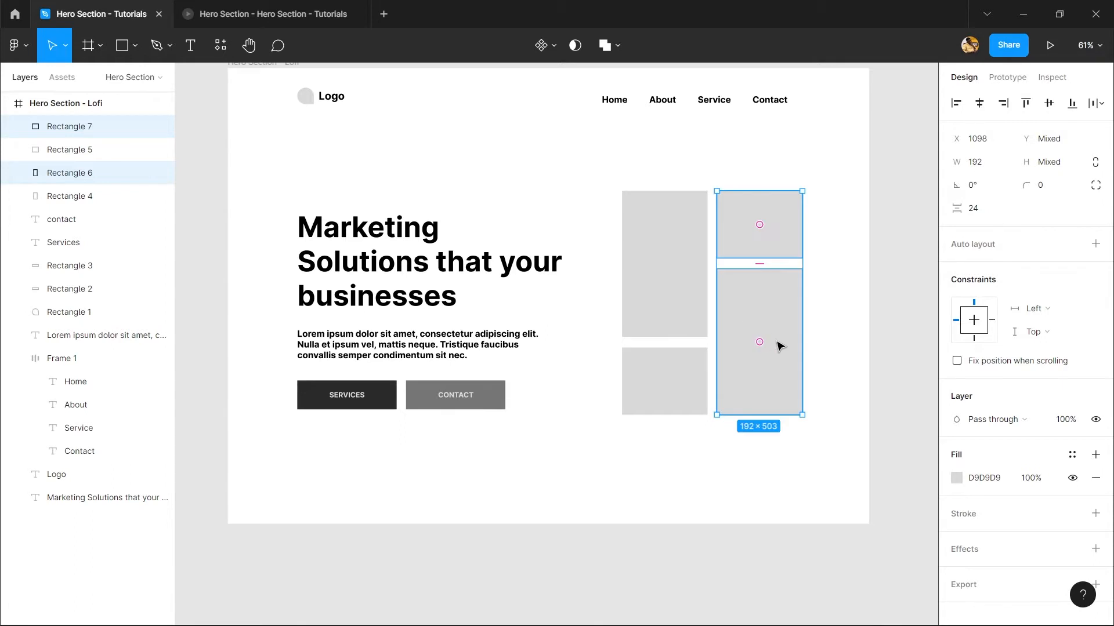
pyautogui.hotkey('shift', 'v')
pyautogui.rightClick(747, 316)
pyautogui.moveTo(788, 522)
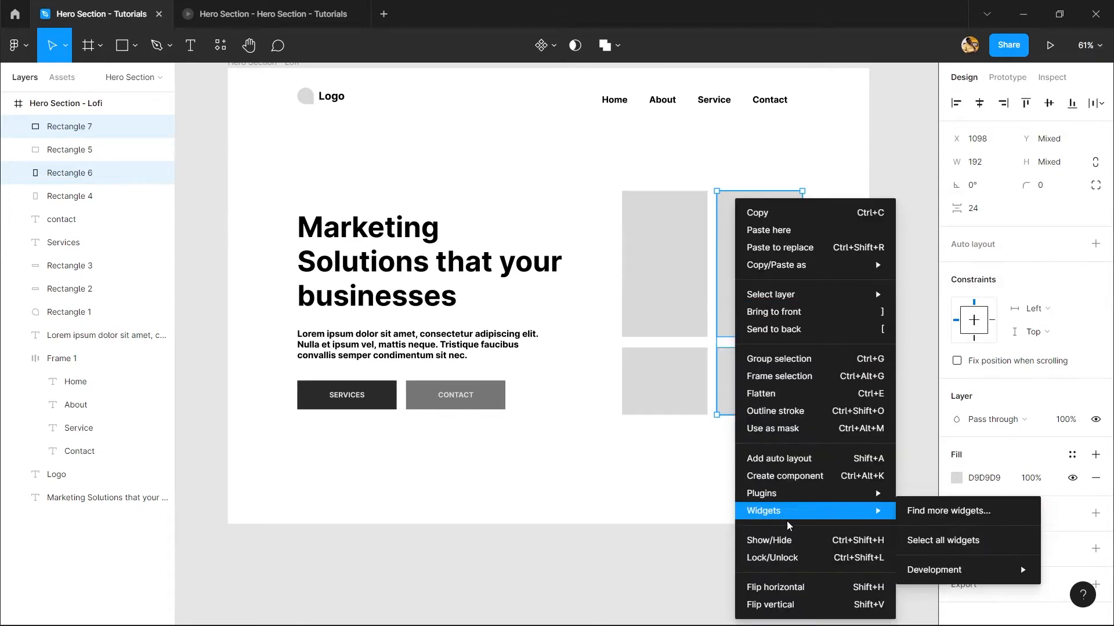
pyautogui.click(786, 606)
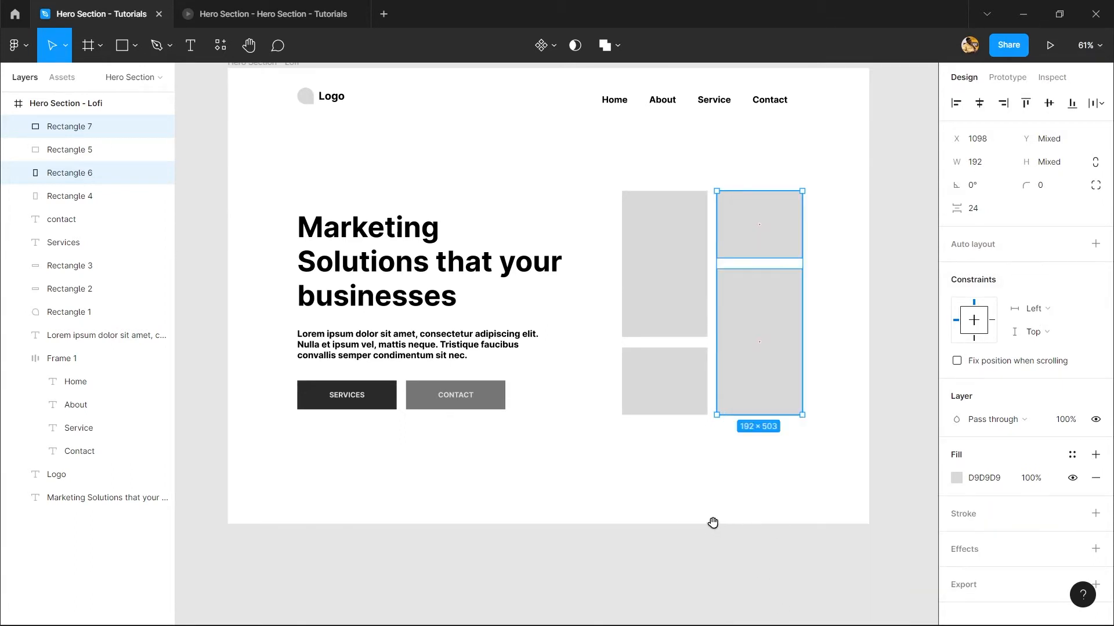
# - Examine the complete low-fidelity hero frame with its text, buttons and staggered image placeholders
pyautogui.hscroll(2, 713, 522)
pyautogui.moveTo(785, 513); pyautogui.dragTo(599, 248)
pyautogui.click(404, 215)
pyautogui.scroll(-2, 405, 217)
pyautogui.scroll(1, 404, 216)
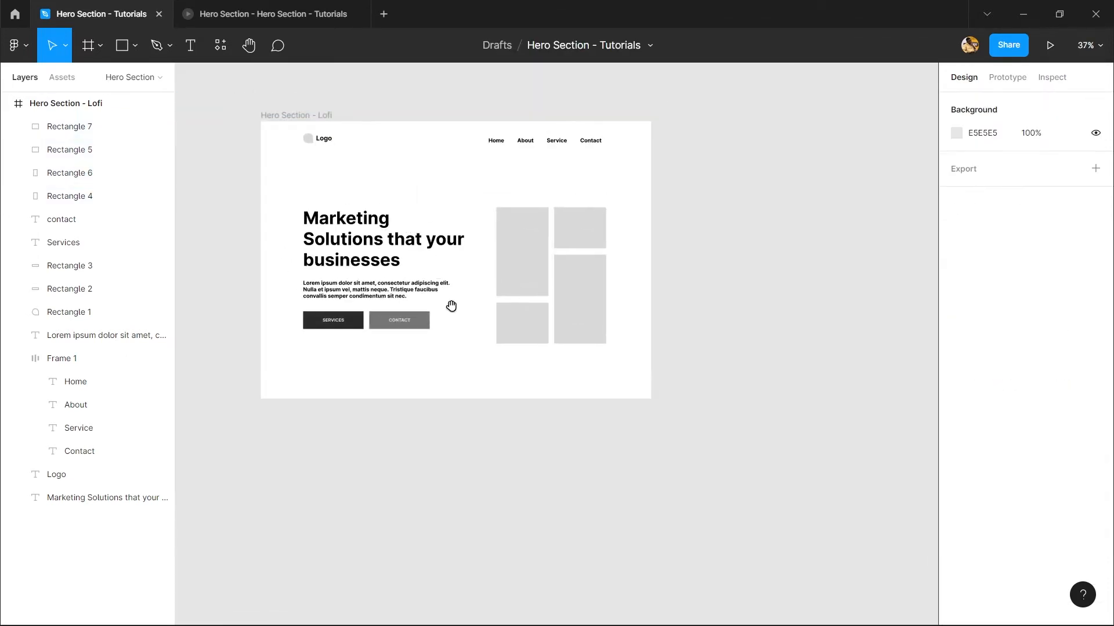
pyautogui.moveTo(455, 314); pyautogui.dragTo(453, 343)
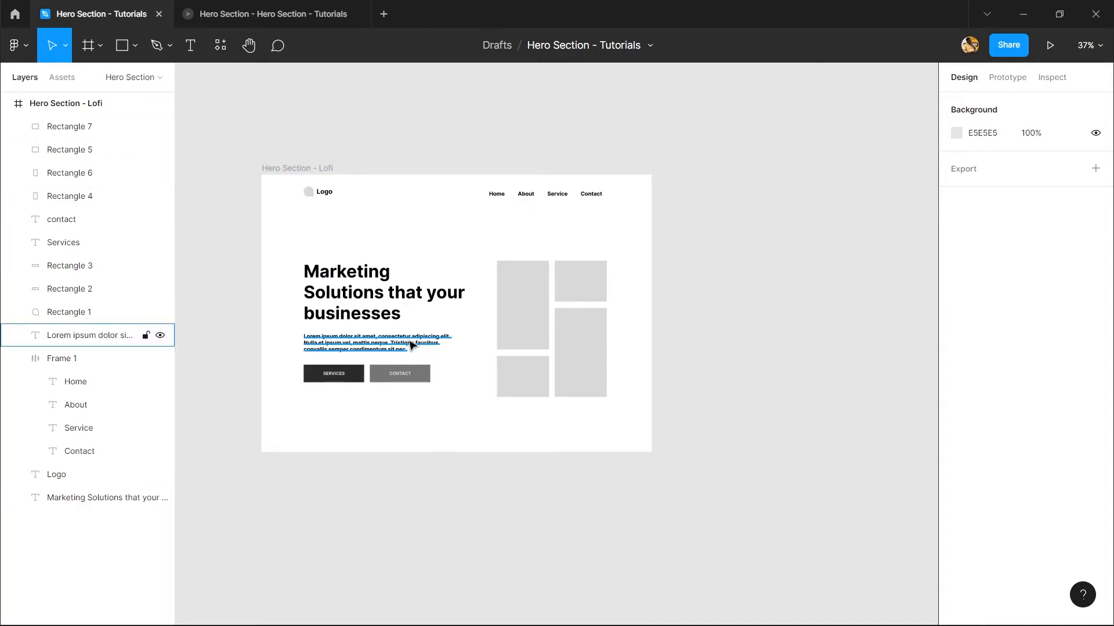
pyautogui.moveTo(432, 624)
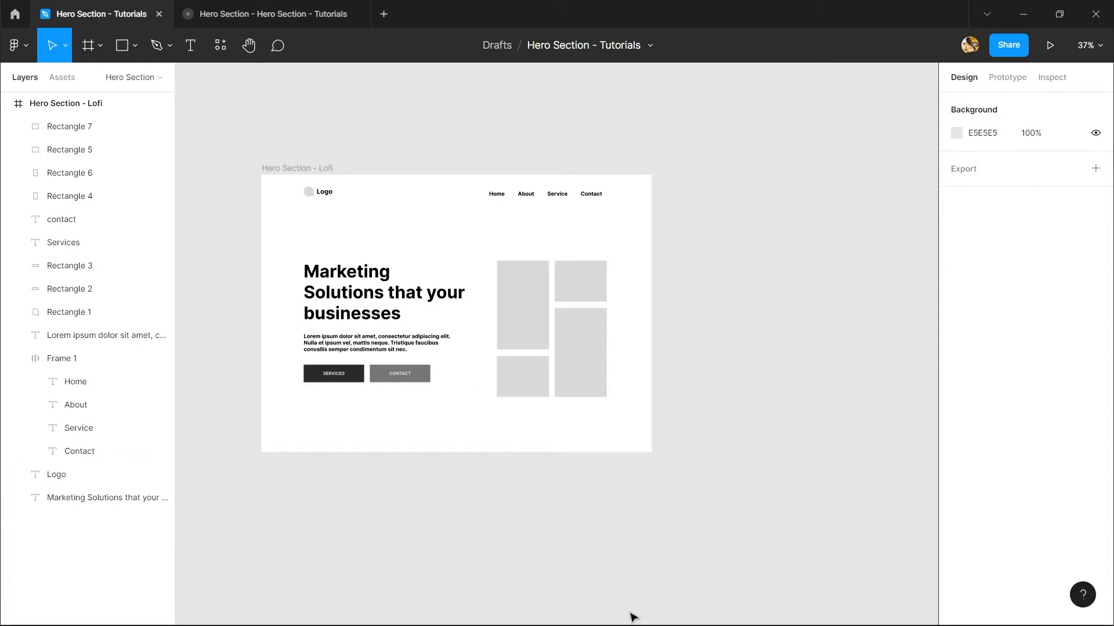
pyautogui.click(532, 264)
pyautogui.click(385, 236)
pyautogui.scroll(-1, 431, 248)
pyautogui.scroll(2, 422, 244)
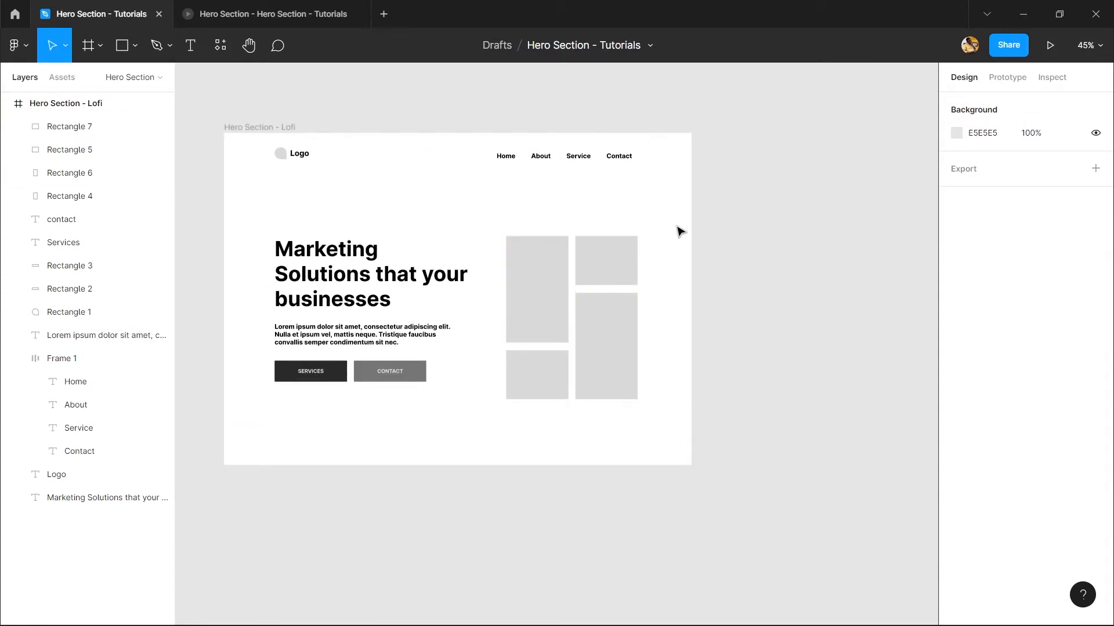
# - Duplicate the low-fidelity frame beside the original at X 2931, Y -1445 and rename the copy "Hero Section - Hifi"
pyautogui.moveTo(264, 126); pyautogui.dragTo(737, 173)
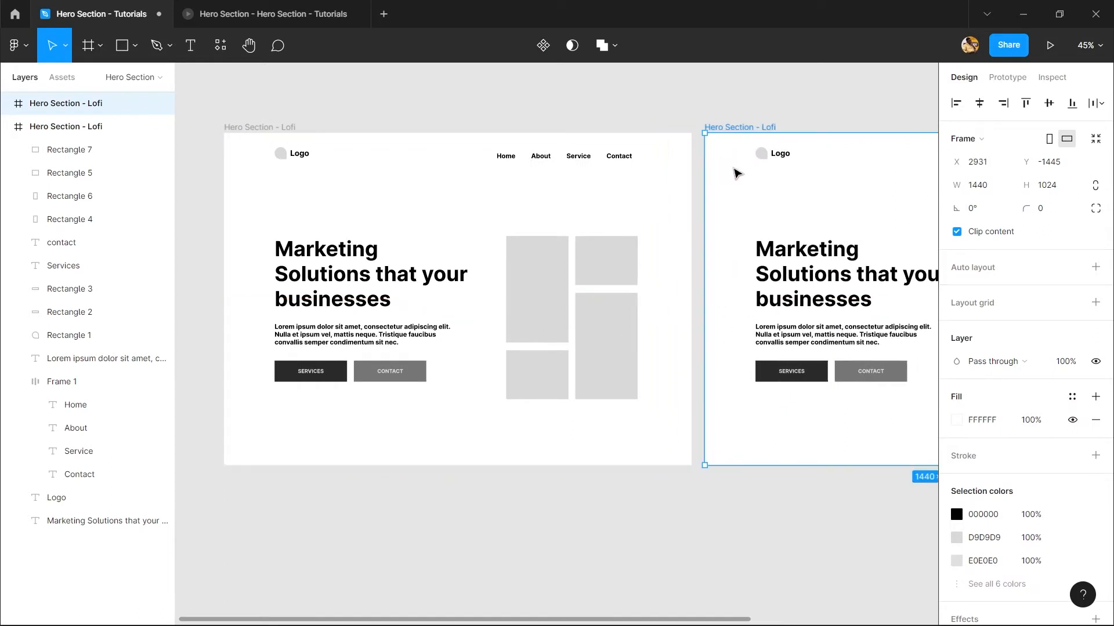
pyautogui.moveTo(585, 220); pyautogui.dragTo(405, 262)
pyautogui.doubleClick(577, 169)
pyautogui.doubleClick(588, 168)
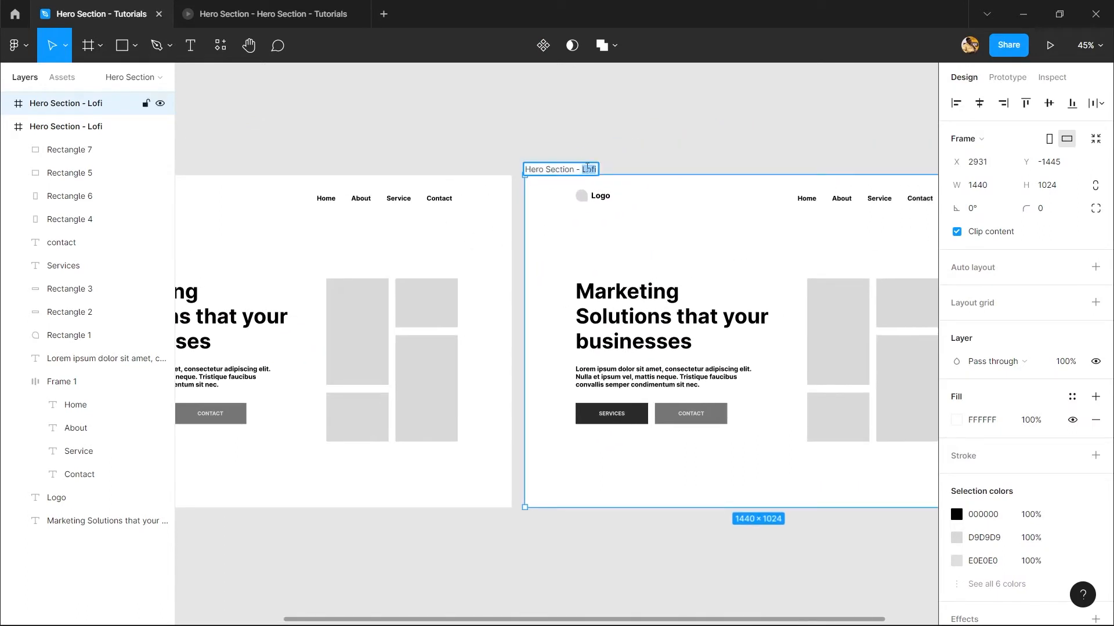
pyautogui.write('Hifi')
pyautogui.press('Return')
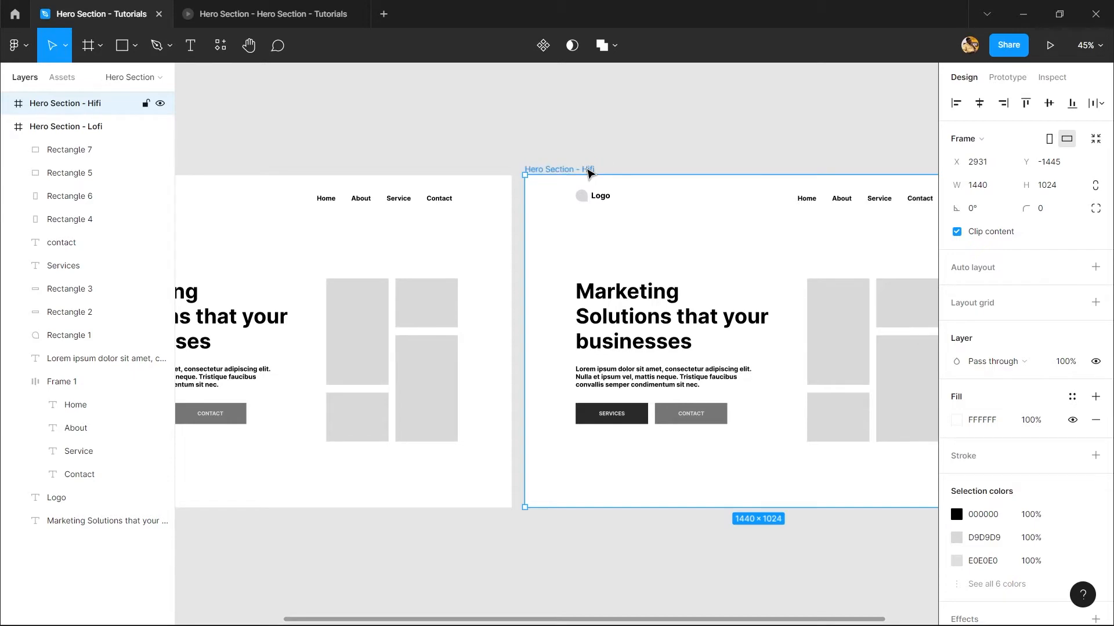
# - Change the font of the "Marketing Solutions that your businesses" headline in the Hifi frame to Roboto Serif
pyautogui.scroll(3, 604, 230)
pyautogui.moveTo(681, 276); pyautogui.dragTo(503, 224)
pyautogui.click(550, 314)
pyautogui.moveTo(759, 409); pyautogui.dragTo(709, 355)
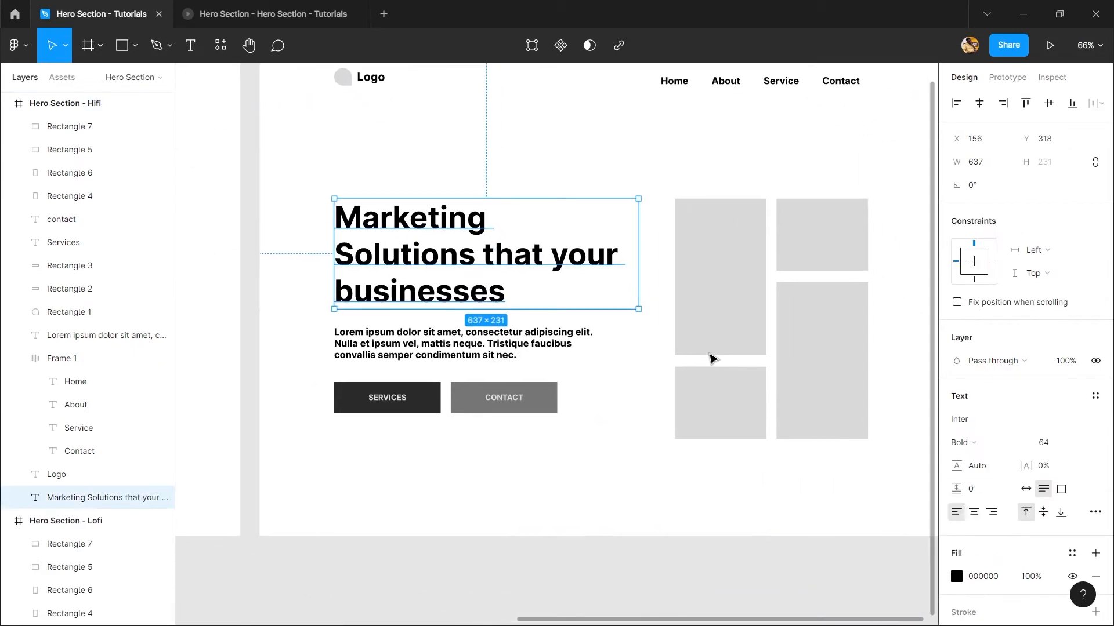
pyautogui.moveTo(522, 264); pyautogui.dragTo(470, 226)
pyautogui.scroll(-1, 450, 199)
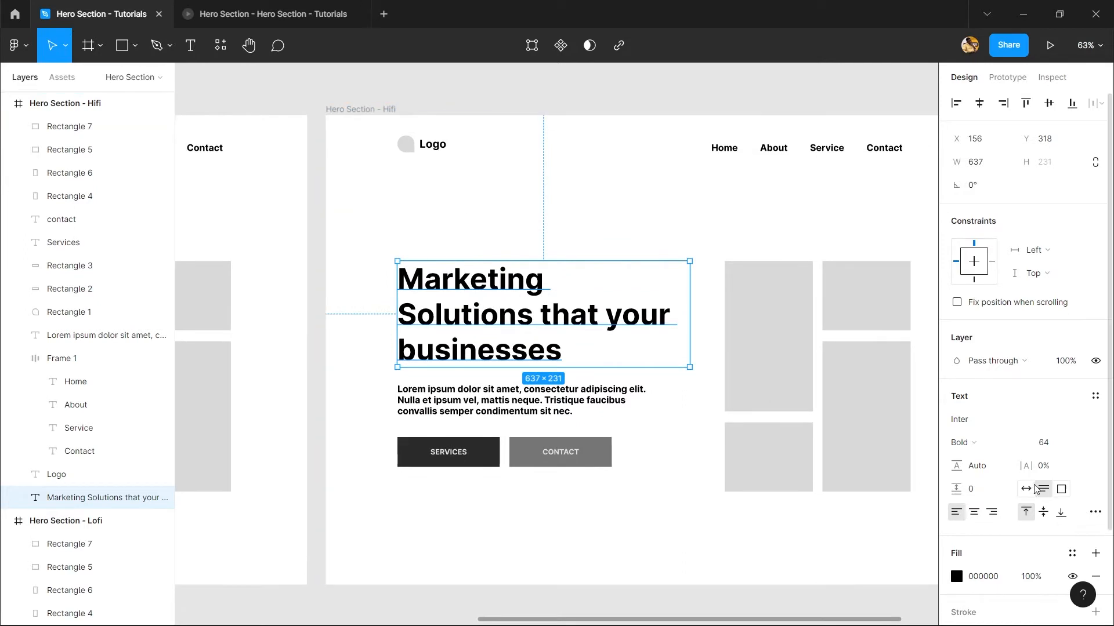
pyautogui.click(980, 419)
pyautogui.write('Rob')
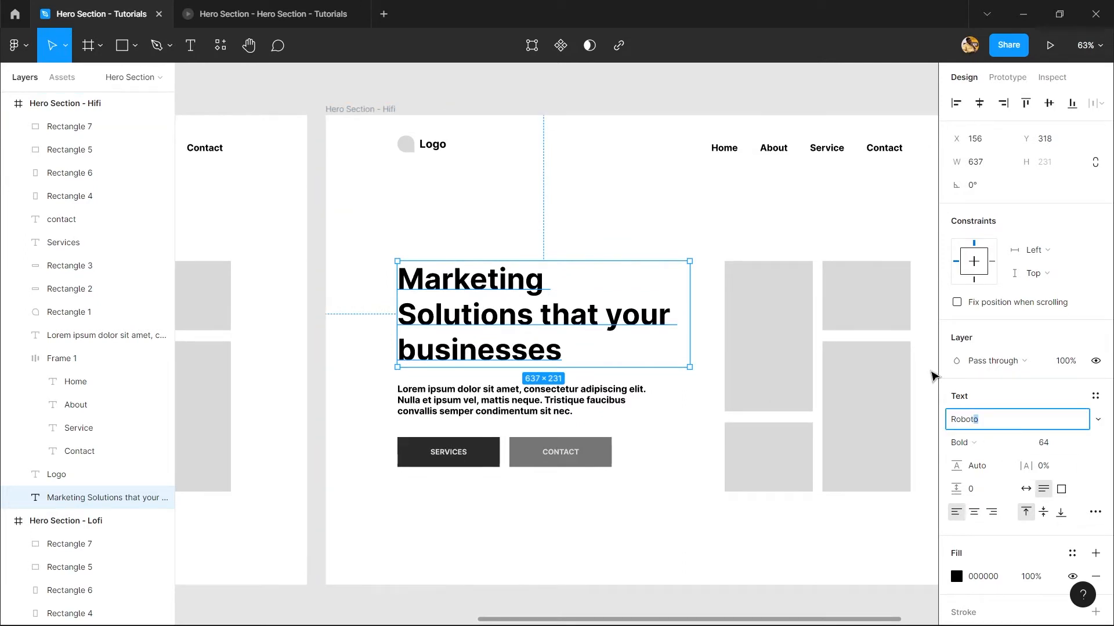
pyautogui.write('oto Se')
pyautogui.press('Return')
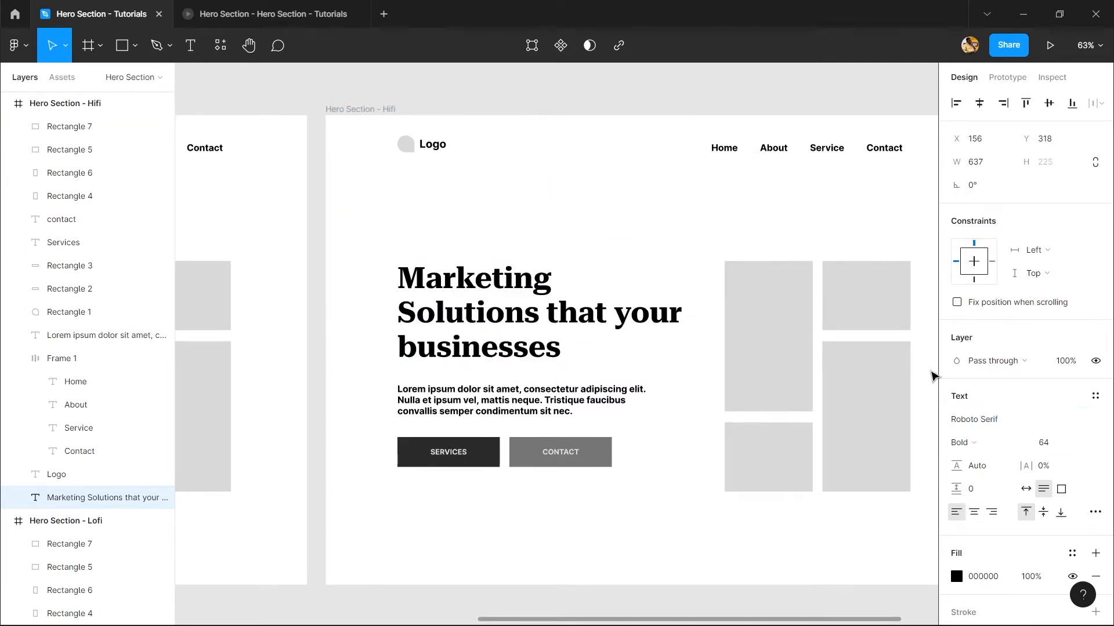
# - Set the lorem ipsum paragraph under the Hifi headline to Roboto Regular
pyautogui.hscroll(1, 580, 383)
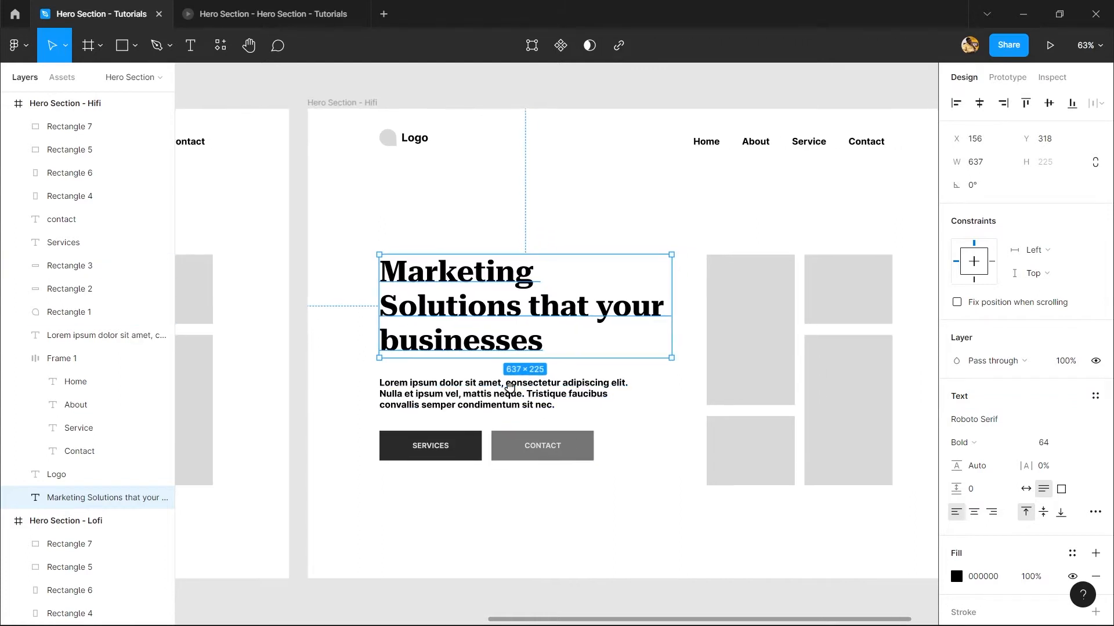
pyautogui.hscroll(3, 577, 377)
pyautogui.click(420, 403)
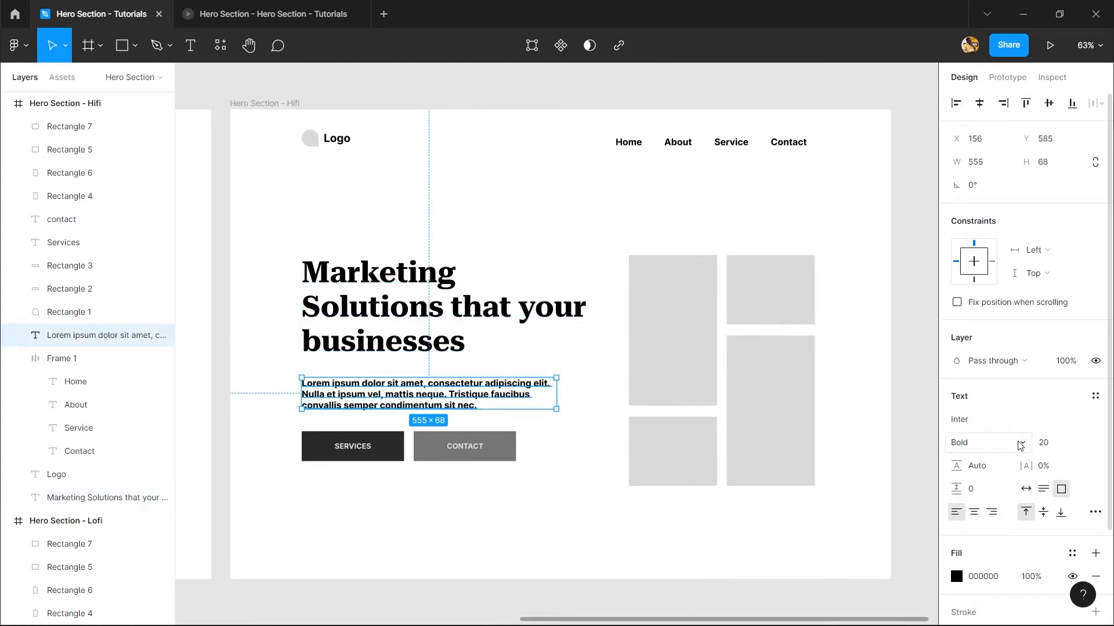
pyautogui.click(1012, 426)
pyautogui.write('Roboto')
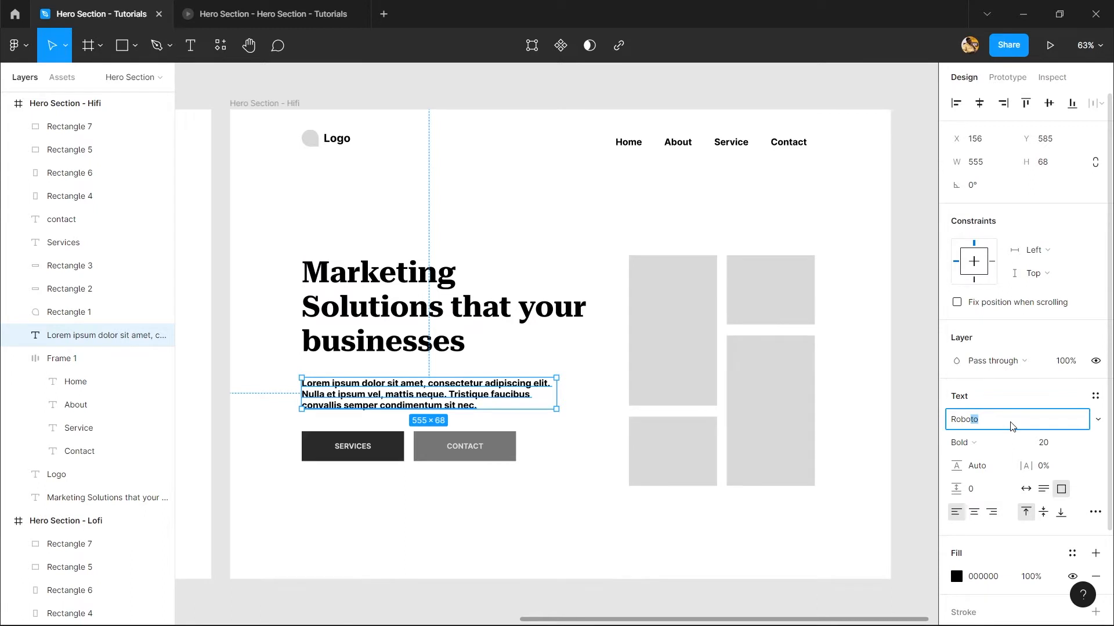
pyautogui.press('Return')
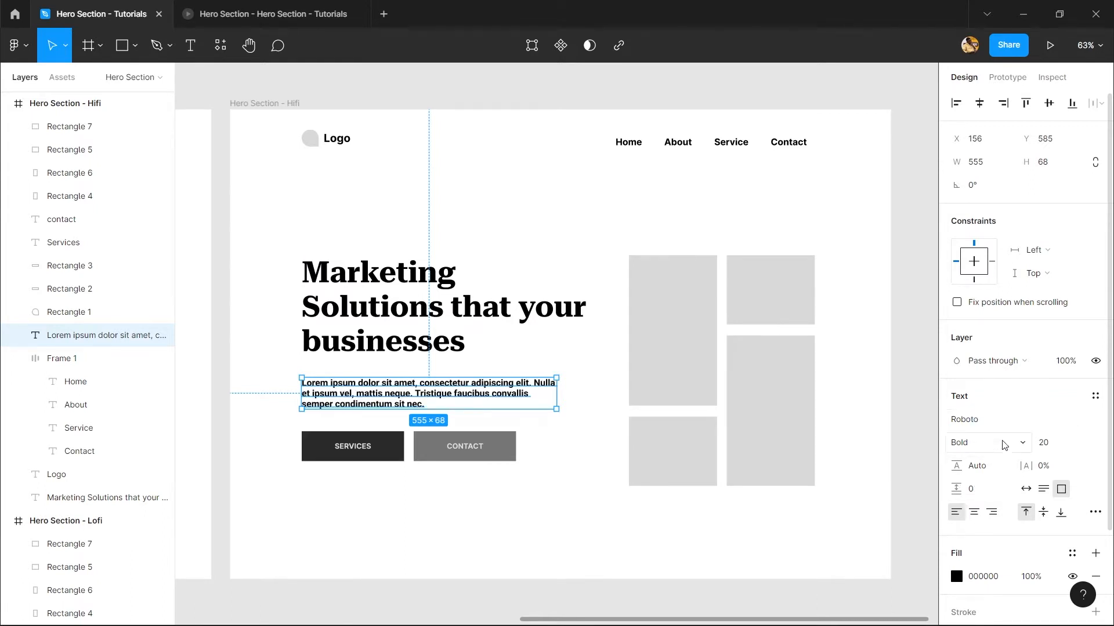
pyautogui.click(1003, 444)
pyautogui.click(997, 321)
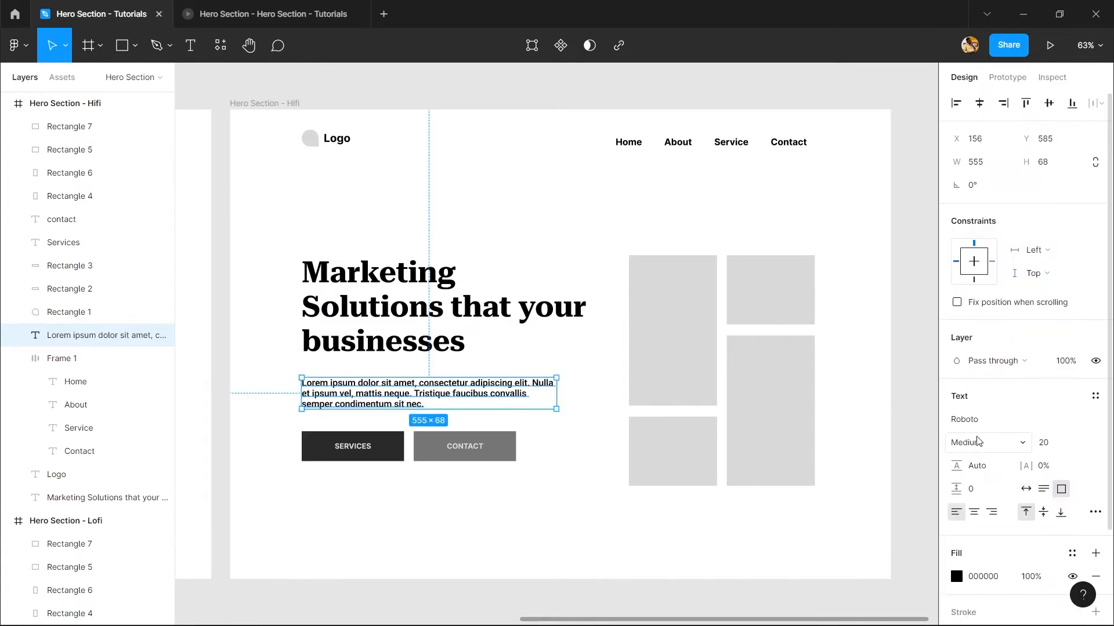
pyautogui.click(980, 442)
pyautogui.click(960, 305)
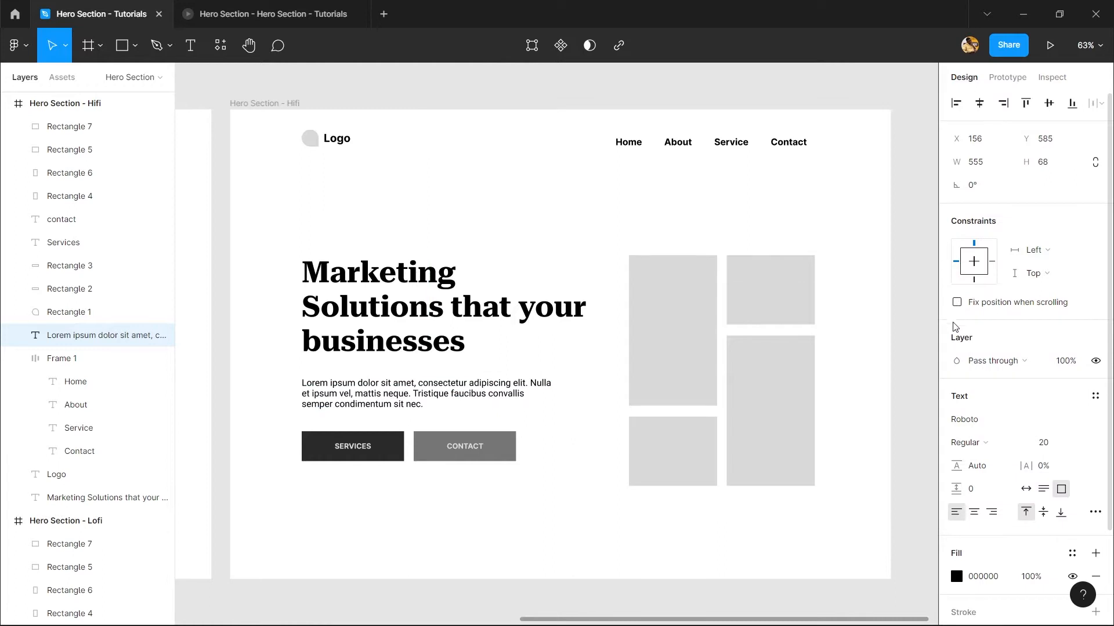
pyautogui.click(1080, 444)
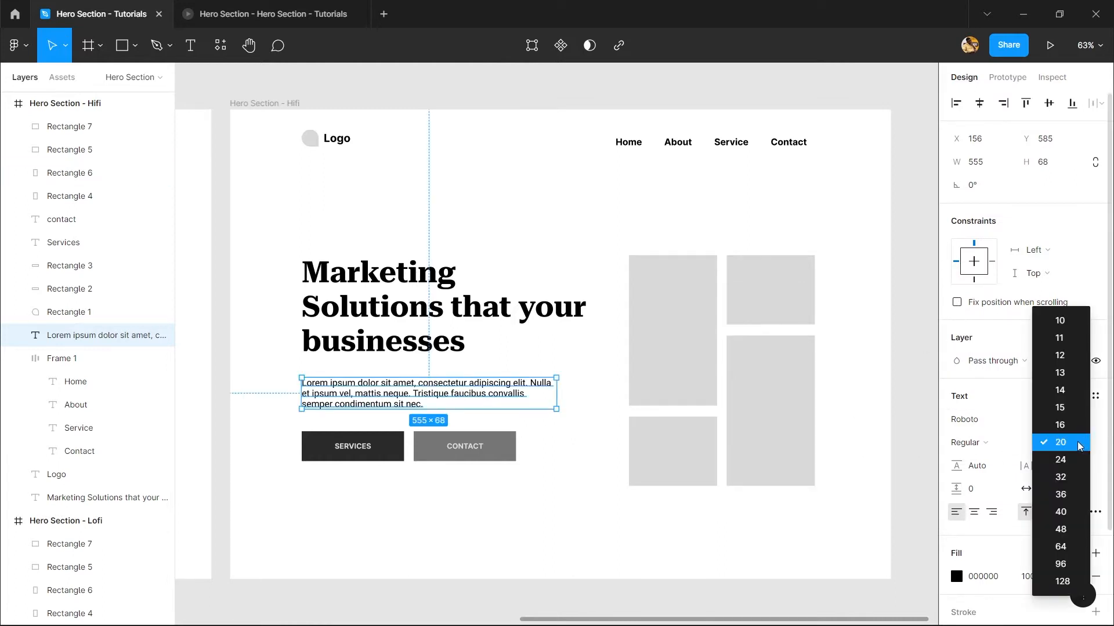
pyautogui.click(1026, 485)
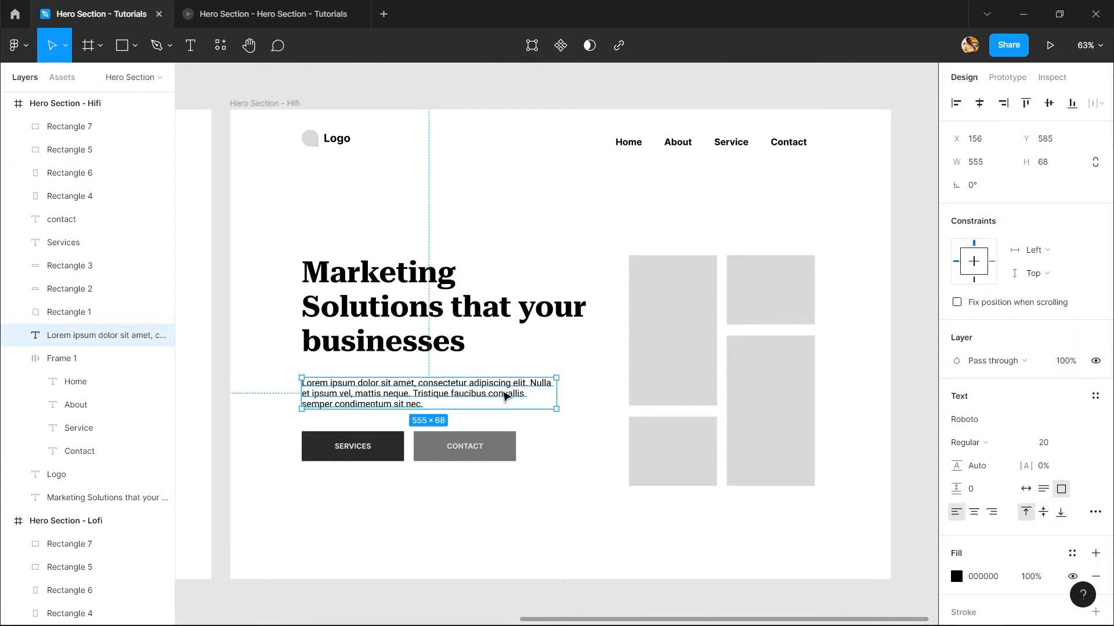
# - Move the lorem ipsum paragraph up to Y 575, leaving a 32 gap below the headline
pyautogui.moveTo(487, 387); pyautogui.dragTo(485, 384)
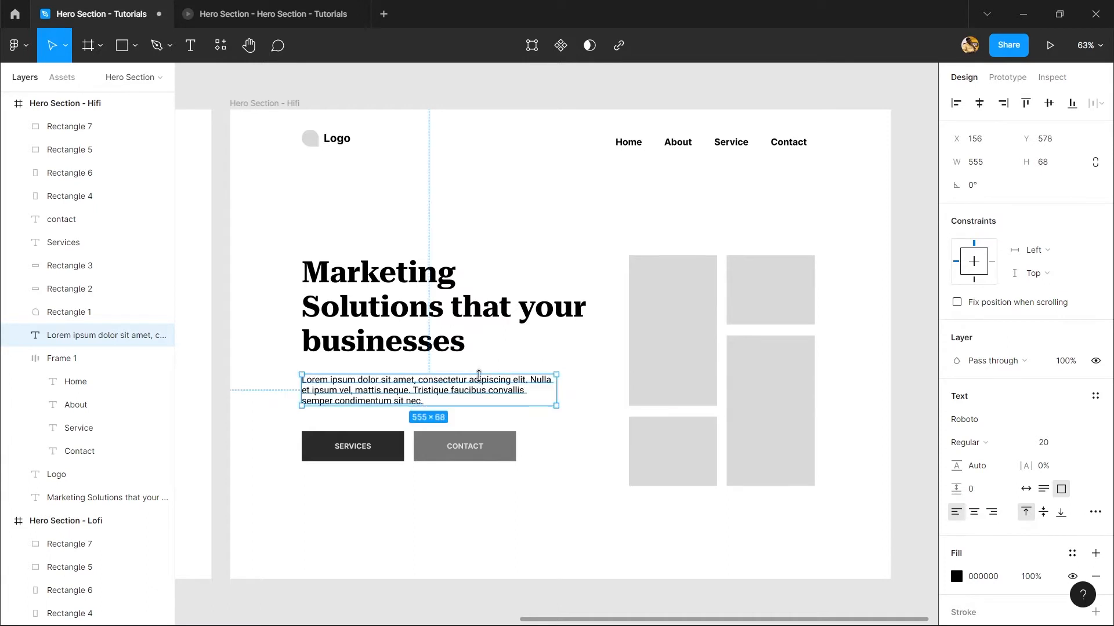
pyautogui.press('Up')
pyautogui.press('Up')
pyautogui.press('Up')
pyautogui.press('Up')
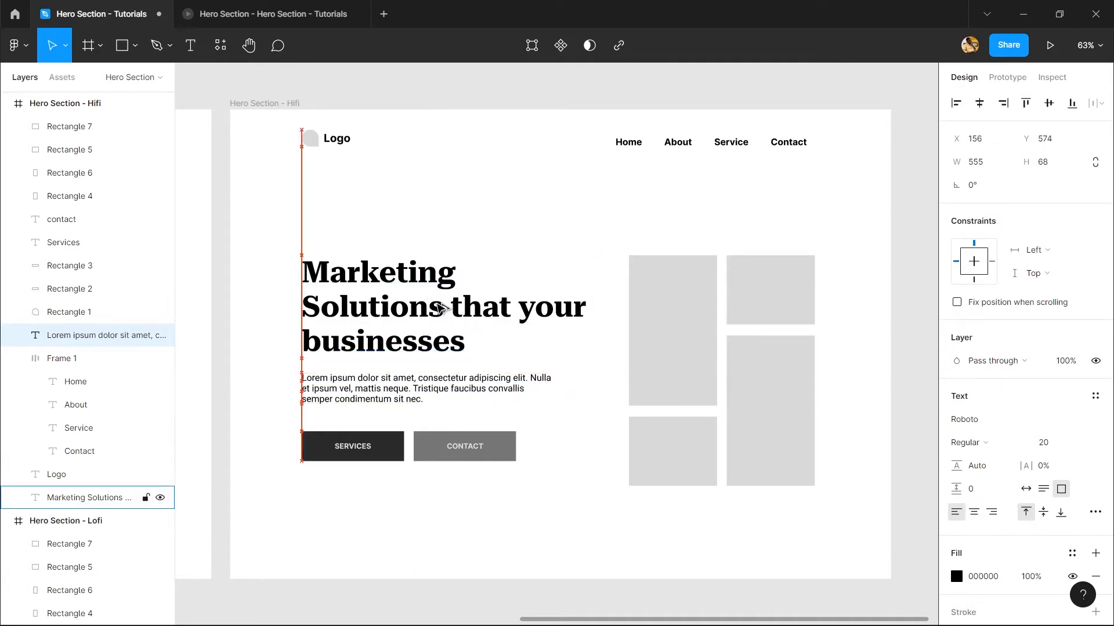
pyautogui.press('Down')
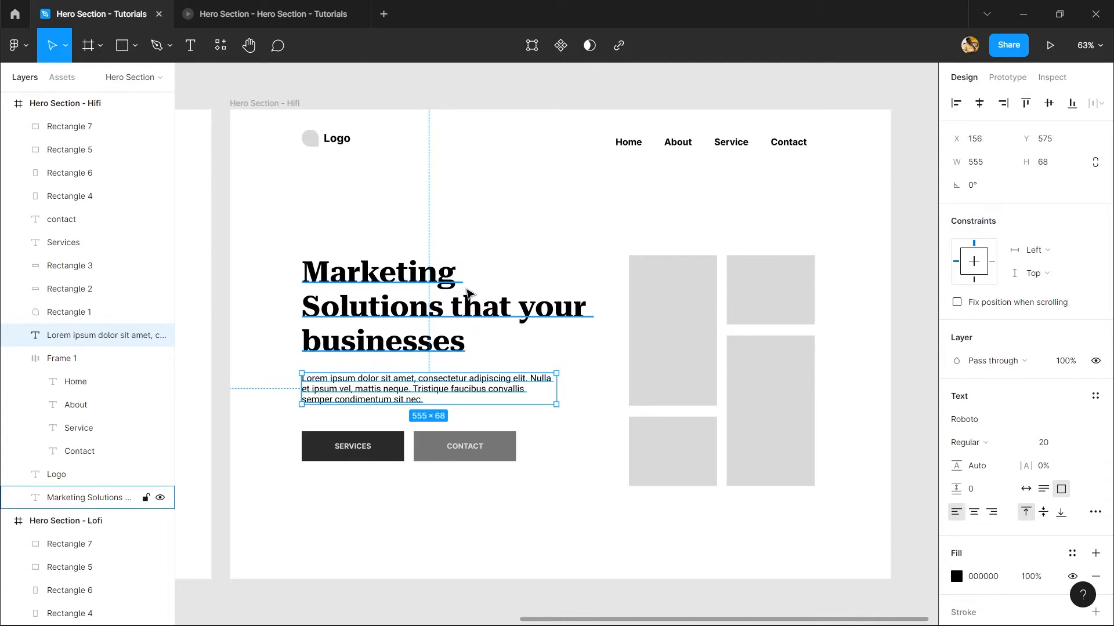
pyautogui.click(455, 293)
pyautogui.click(405, 386)
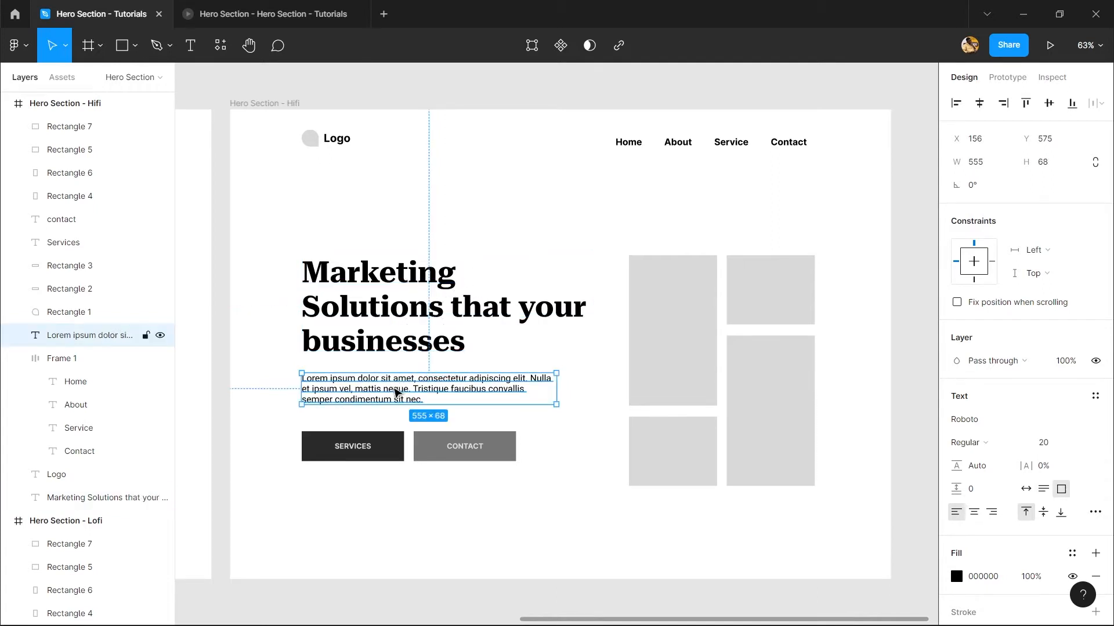
pyautogui.moveTo(405, 388); pyautogui.dragTo(438, 389)
pyautogui.hotkey('ctrl', 'z')
pyautogui.click(390, 315)
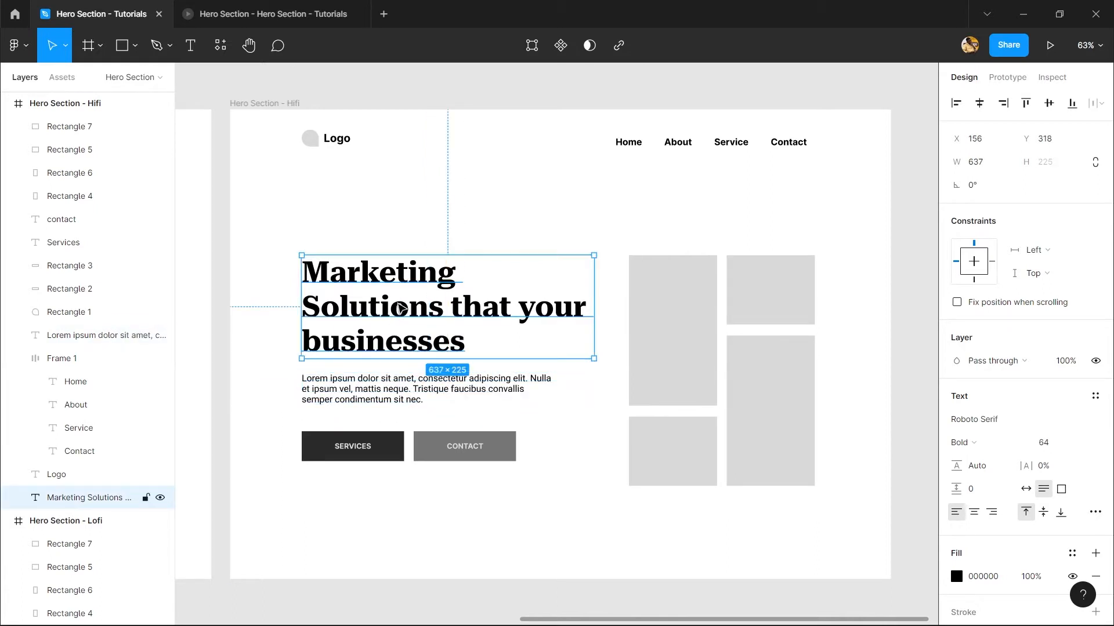
pyautogui.click(355, 379)
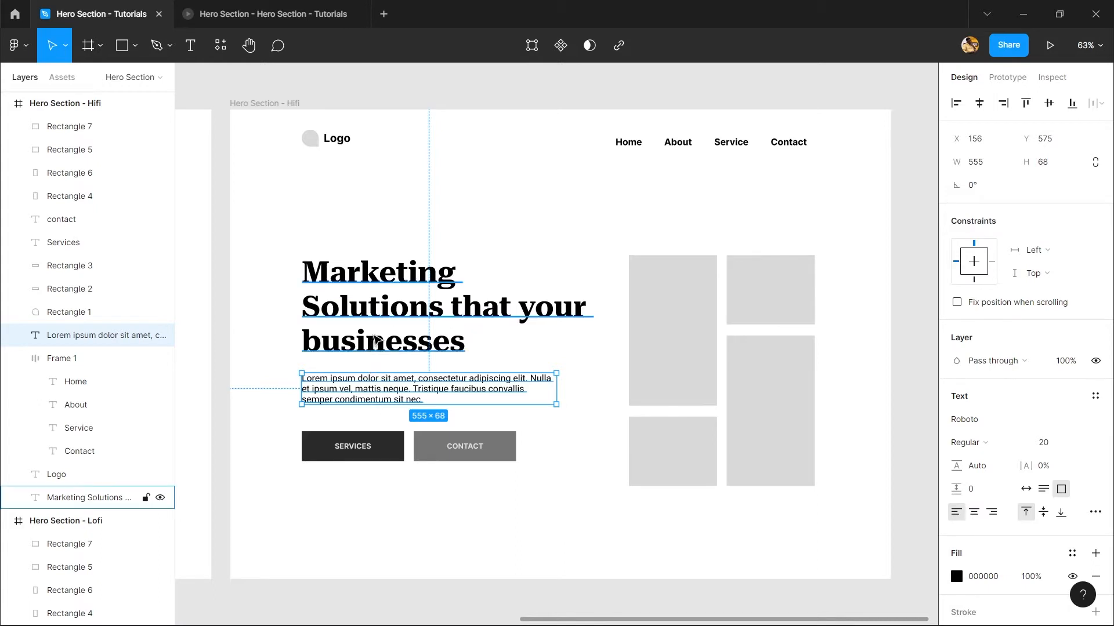
pyautogui.click(375, 340)
pyautogui.click(411, 236)
# - Combine the headline and the paragraph below it into a vertical auto layout with 32 spacing
pyautogui.hscroll(1, 452, 279)
pyautogui.click(406, 317)
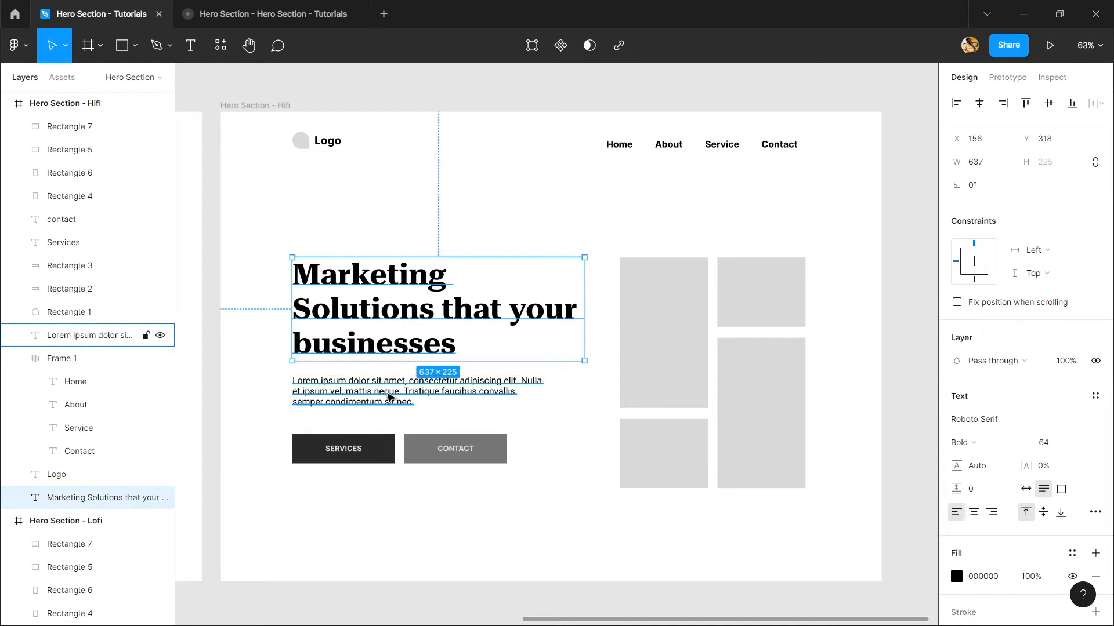
pyautogui.keyDown('shift'); pyautogui.click(390, 397); pyautogui.keyUp('shift')
pyautogui.rightClick(348, 372)
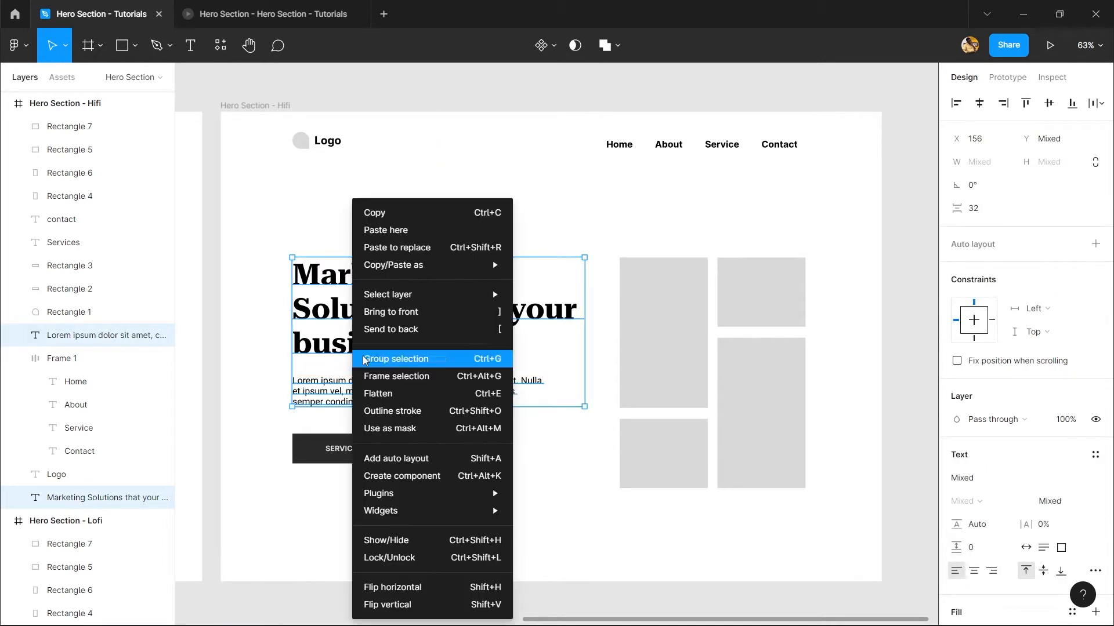
pyautogui.click(400, 459)
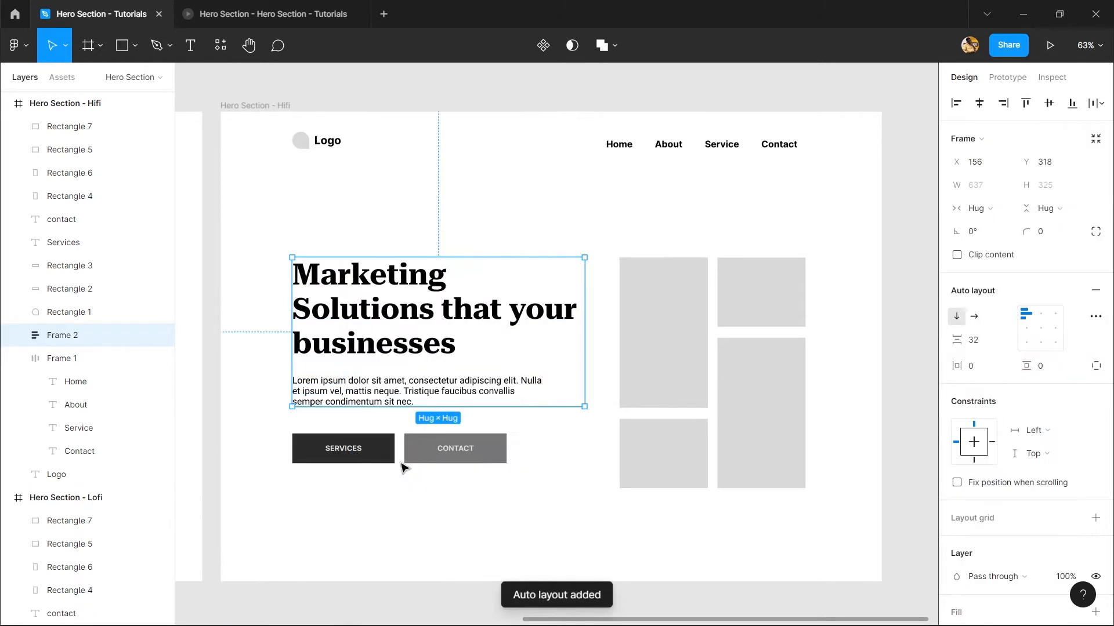
# - Set the auto layout spacing between the Hifi headline and the lorem ipsum paragraph to 24
pyautogui.moveTo(960, 341)
pyautogui.mouseDown()
pyautogui.moveTo(984, 366)
pyautogui.moveTo(965, 339)
pyautogui.mouseUp()
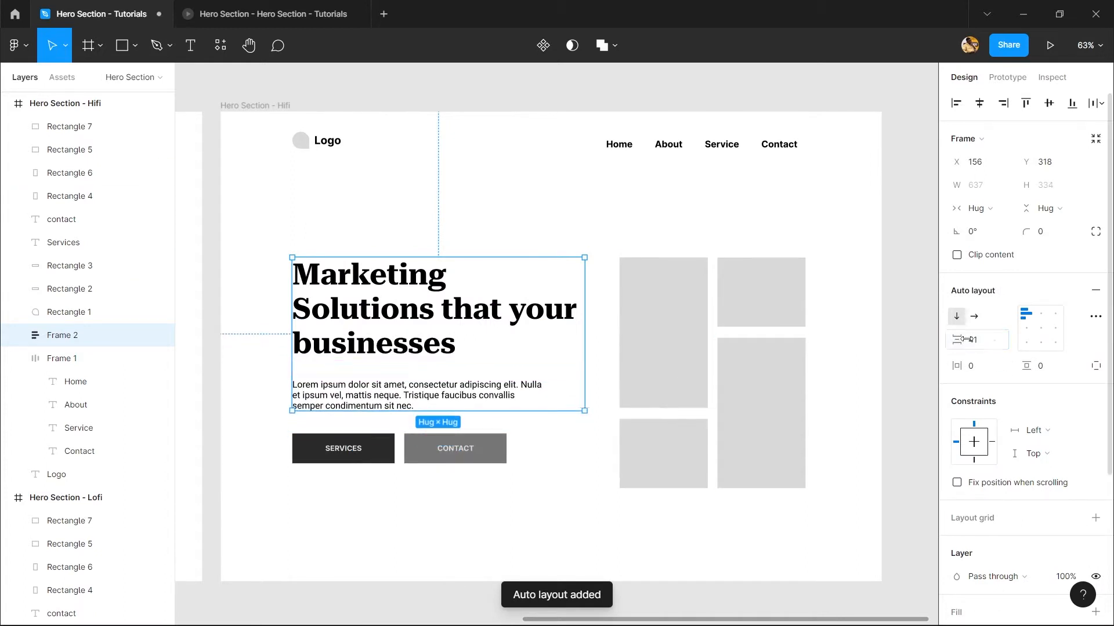
pyautogui.click(977, 345)
pyautogui.write('24')
pyautogui.press('Return')
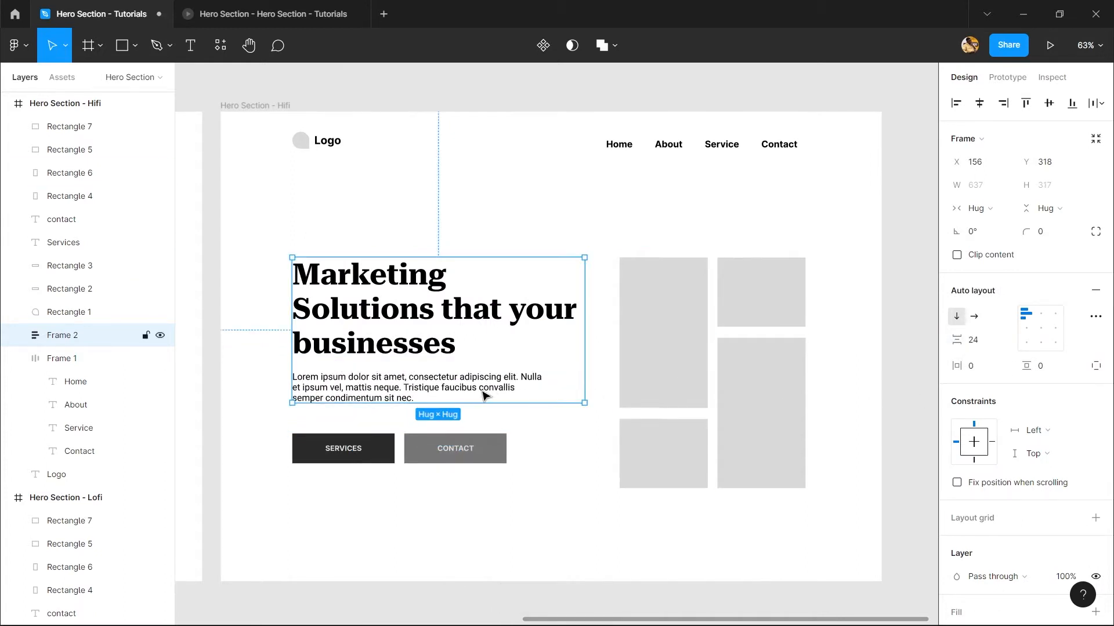
pyautogui.doubleClick(484, 394)
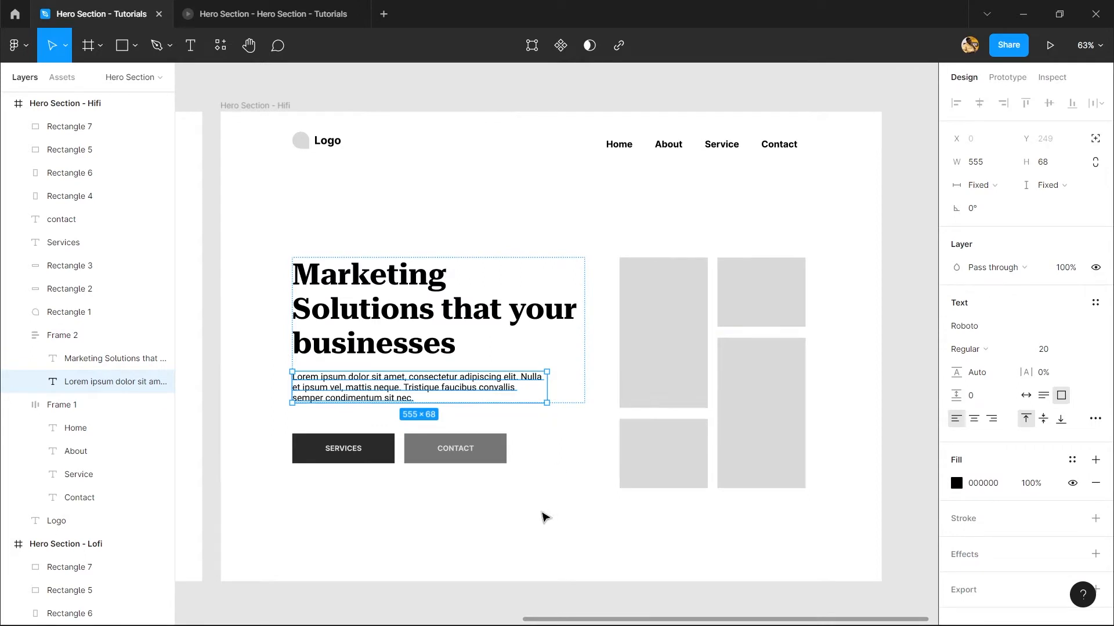
pyautogui.click(479, 503)
# - Draw a square of about 181 × 181 above the Hero Section - Hifi frame and move it up to Y -1740
pyautogui.click(623, 431)
pyautogui.moveTo(606, 296)
pyautogui.mouseDown()
pyautogui.moveTo(575, 333)
pyautogui.moveTo(592, 247)
pyautogui.moveTo(601, 276)
pyautogui.mouseUp()
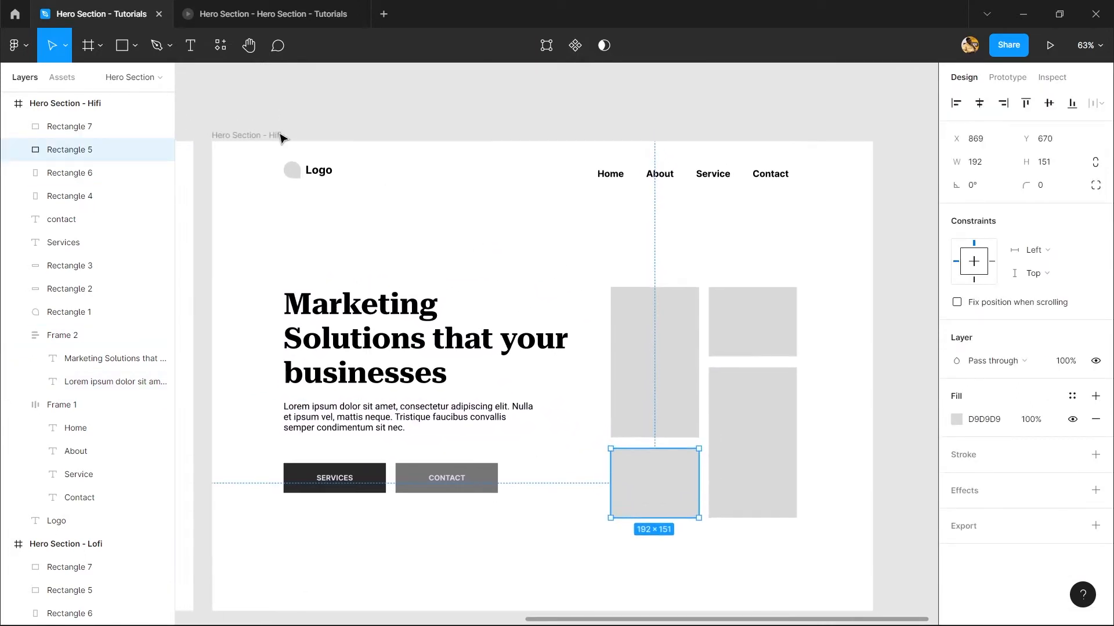
pyautogui.click(119, 45)
pyautogui.moveTo(308, 173); pyautogui.dragTo(327, 220)
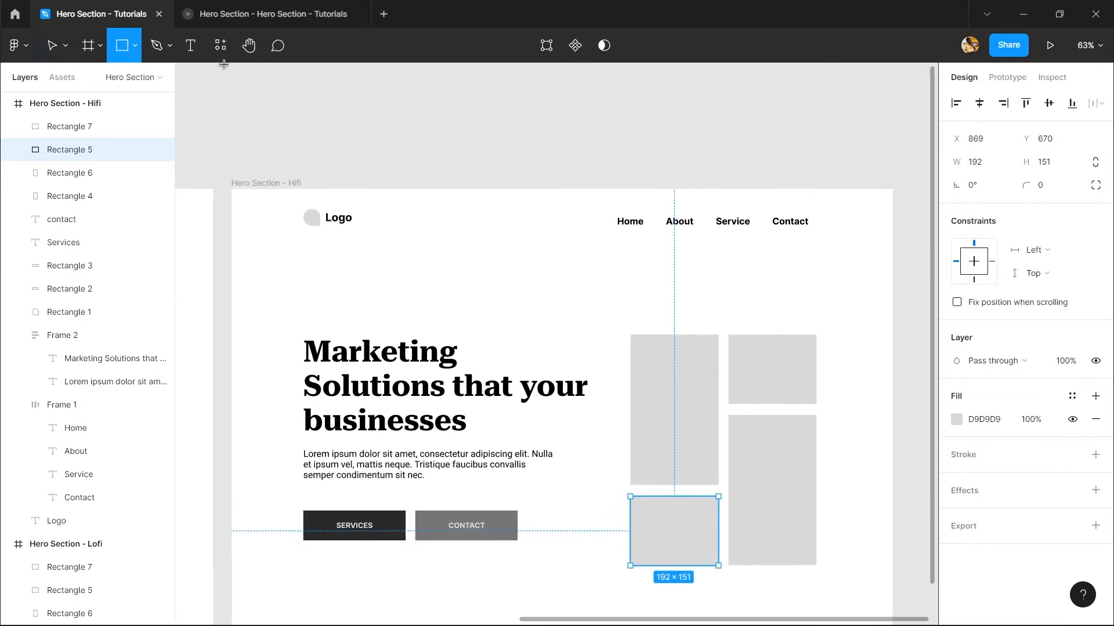
pyautogui.moveTo(234, 105)
pyautogui.mouseDown()
pyautogui.moveTo(294, 167)
pyautogui.moveTo(283, 130)
pyautogui.mouseUp()
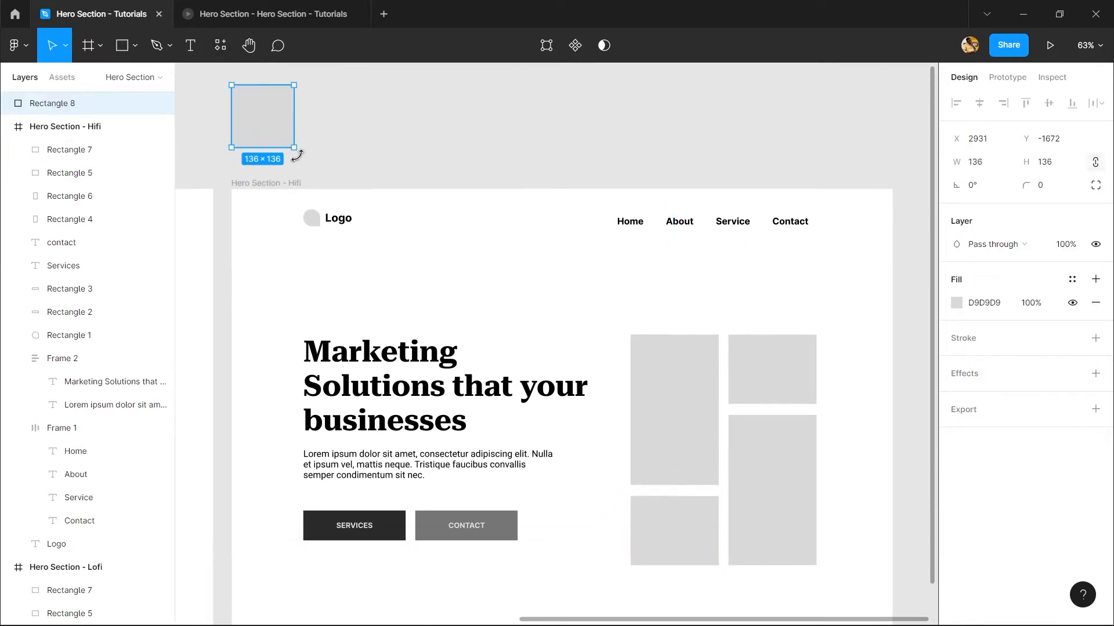
pyautogui.moveTo(295, 145); pyautogui.dragTo(315, 168)
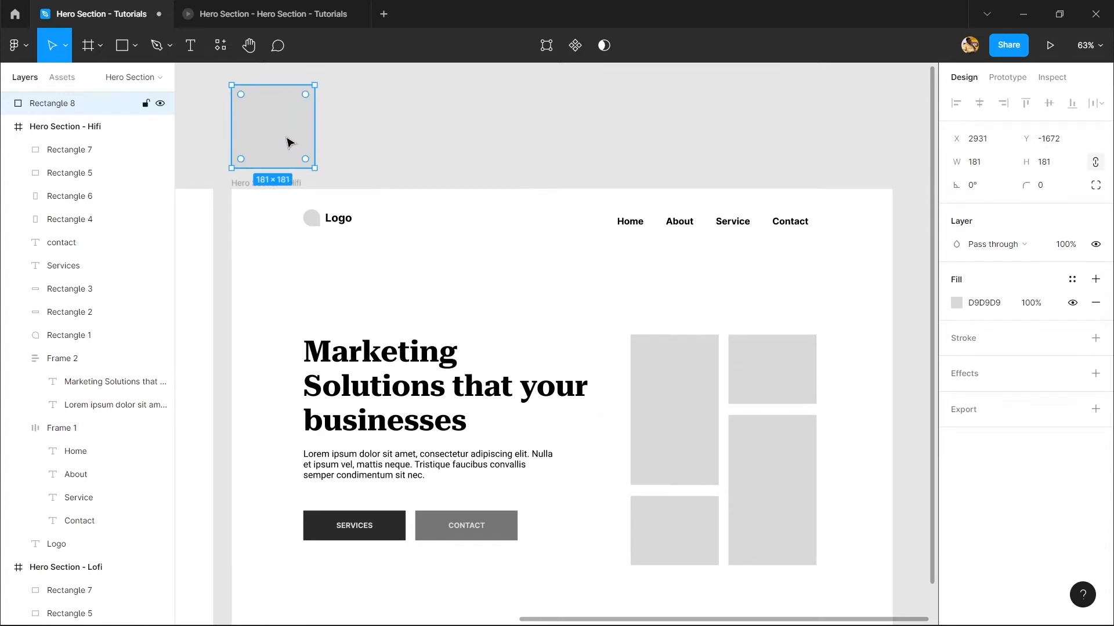
pyautogui.scroll(-2, 284, 116)
pyautogui.scroll(2, 268, 163)
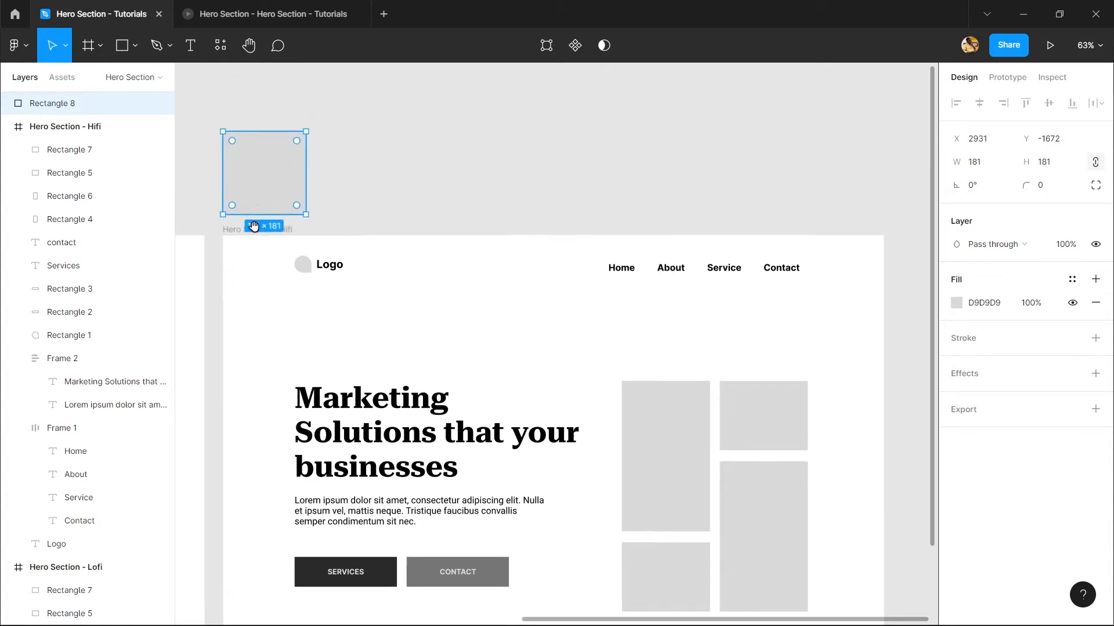
pyautogui.moveTo(258, 197); pyautogui.dragTo(254, 166)
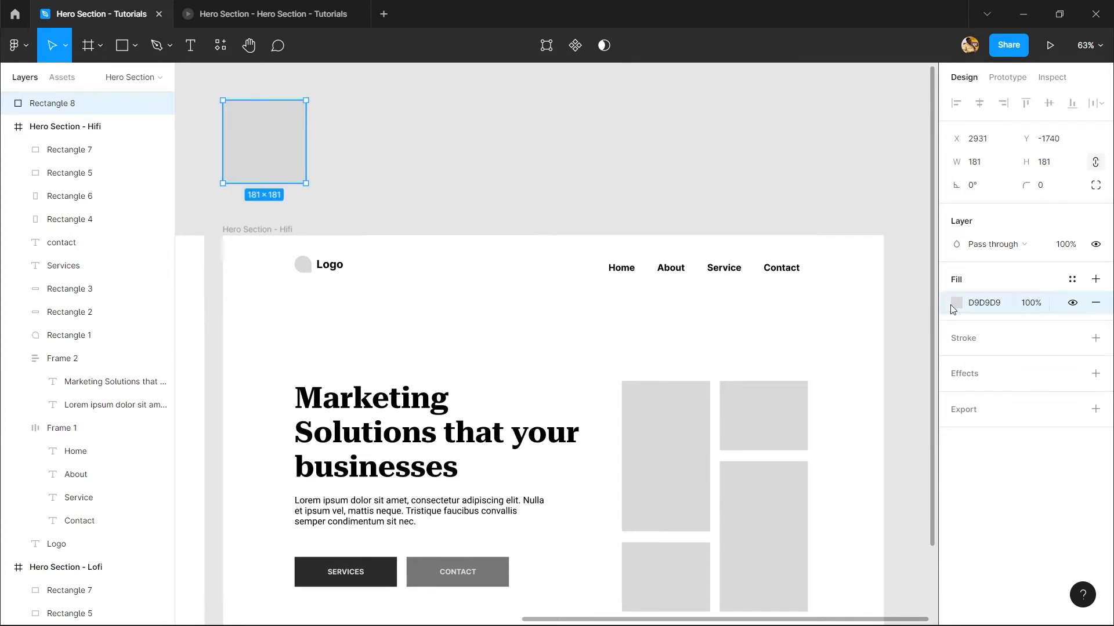
# - Change the fill of the square above the Hifi frame to dark green 2B3E36
pyautogui.click(956, 302)
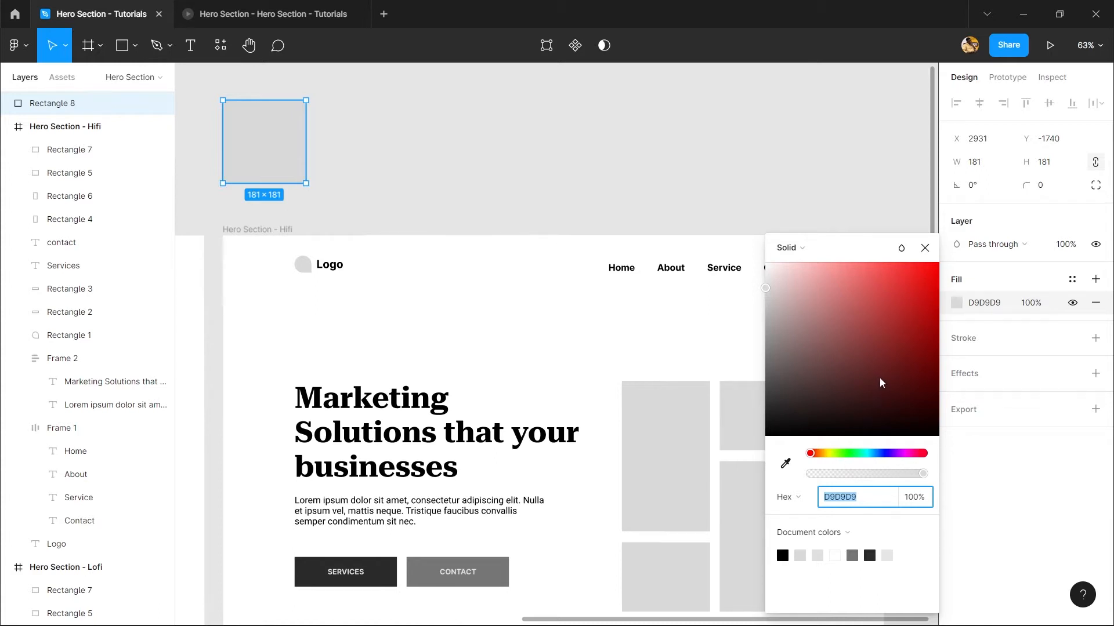
pyautogui.click(861, 453)
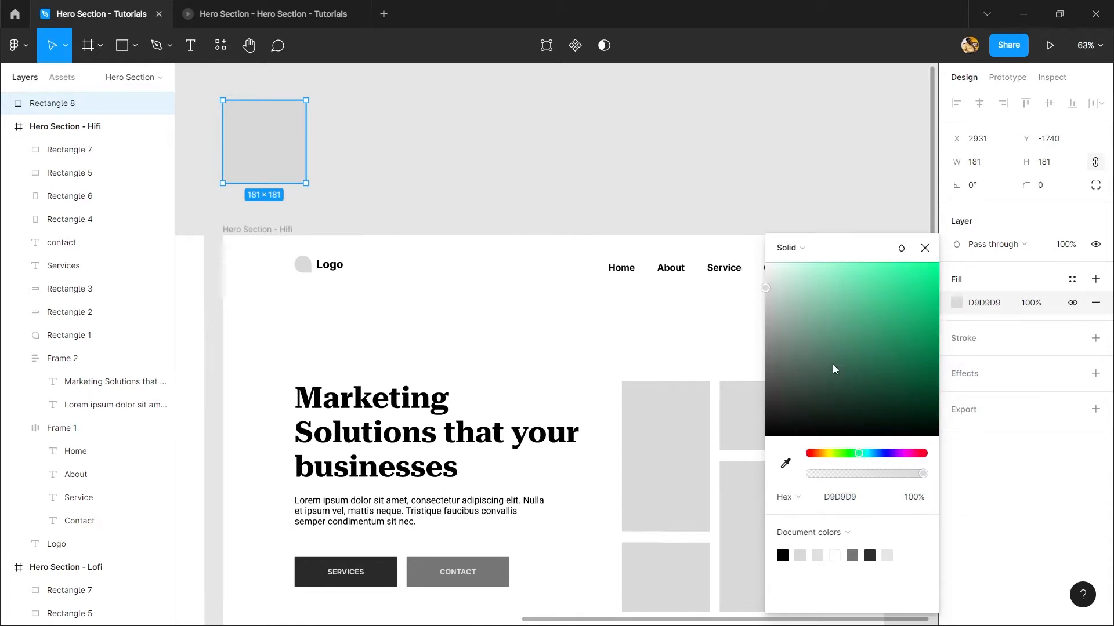
pyautogui.moveTo(786, 335); pyautogui.dragTo(847, 374)
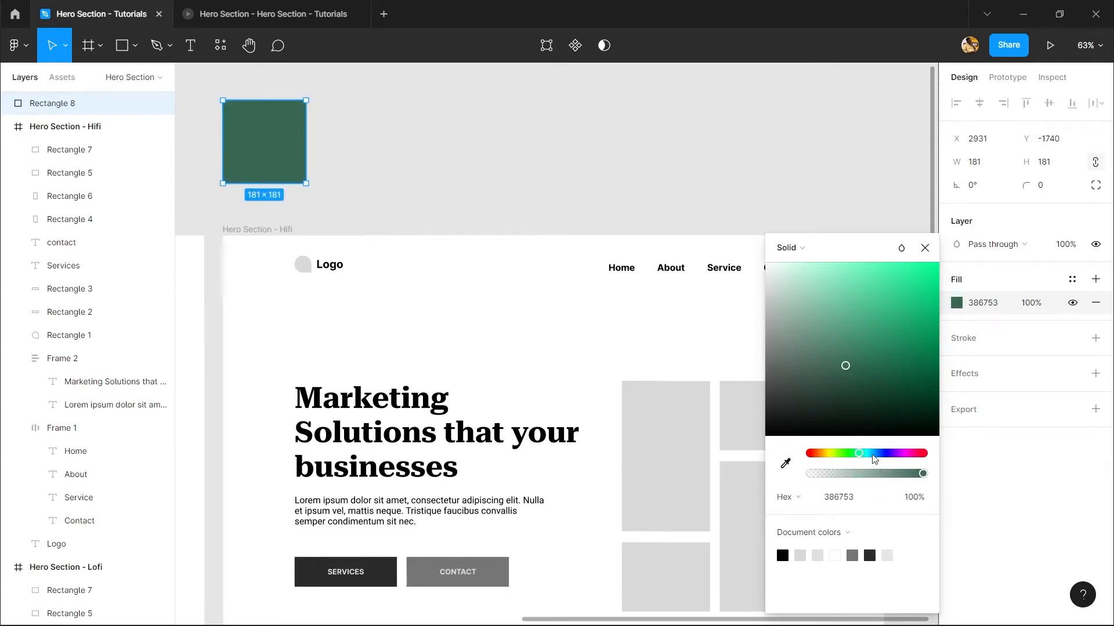
pyautogui.click(873, 455)
pyautogui.hotkey('ctrl', 'z')
pyautogui.moveTo(844, 366); pyautogui.dragTo(834, 293)
pyautogui.moveTo(840, 340); pyautogui.dragTo(818, 401)
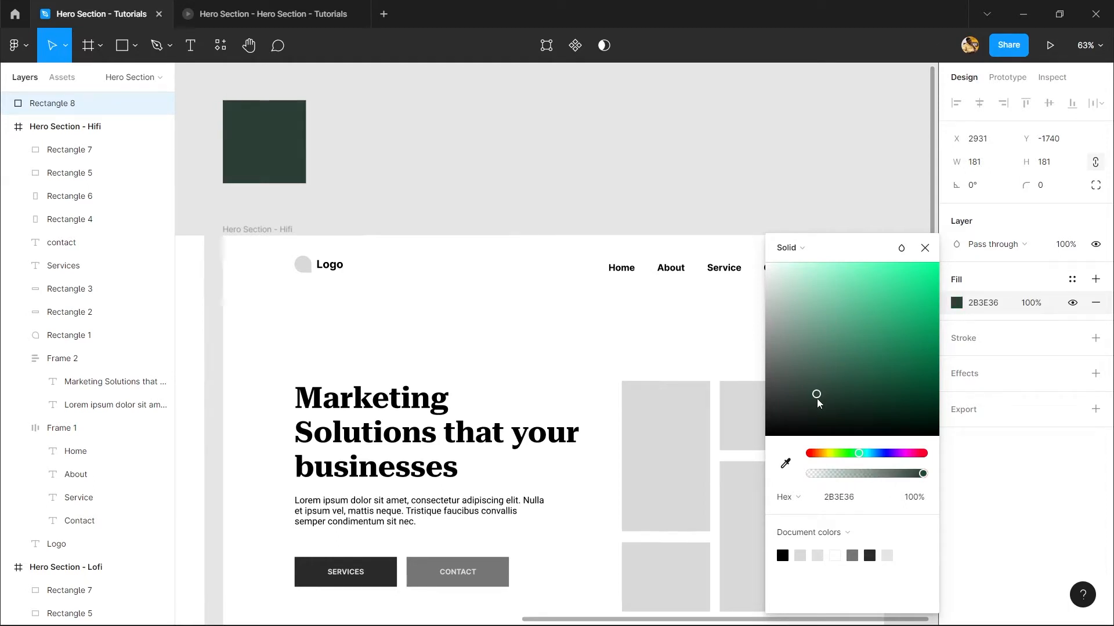
pyautogui.click(925, 247)
pyautogui.moveTo(613, 293); pyautogui.dragTo(638, 162)
pyautogui.moveTo(370, 440); pyautogui.dragTo(282, 525)
pyautogui.moveTo(423, 328); pyautogui.dragTo(439, 346)
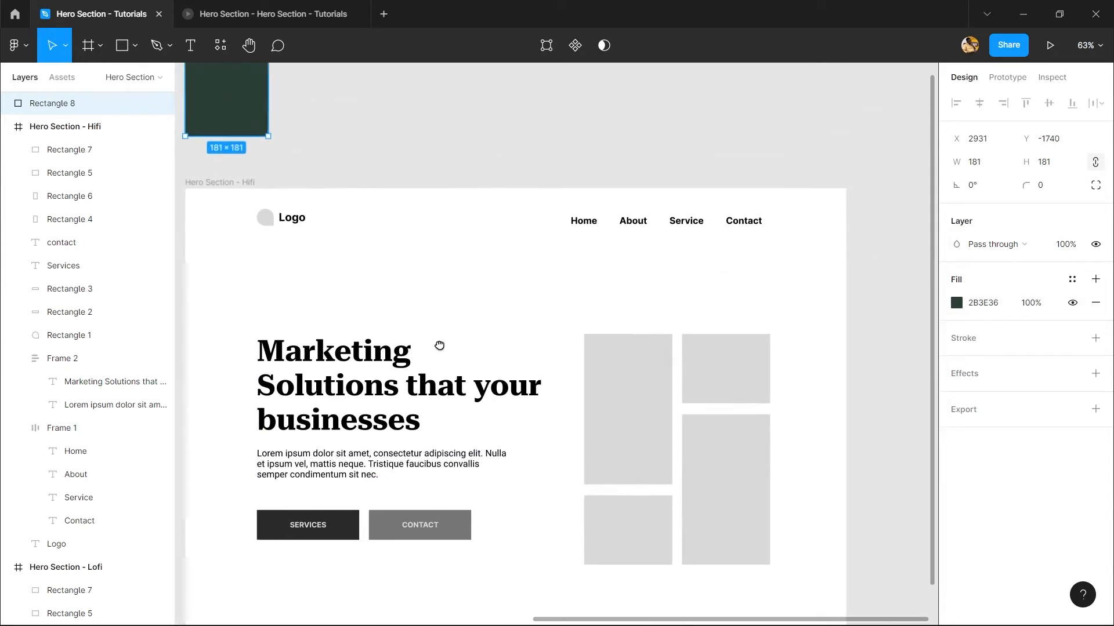
pyautogui.scroll(-3, 557, 348)
pyautogui.click(571, 208)
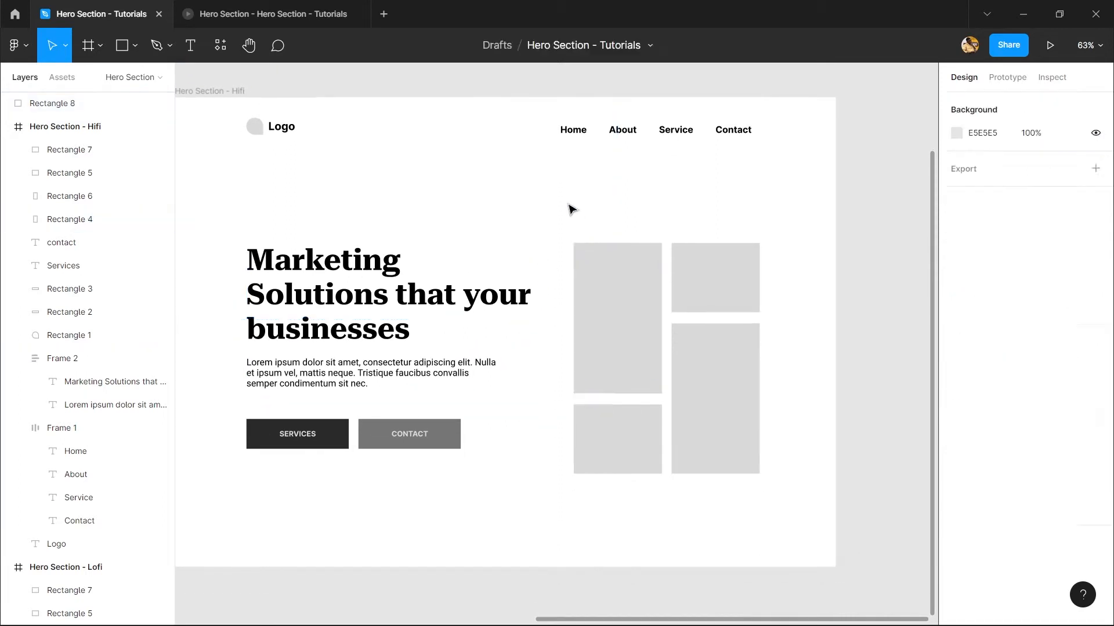
pyautogui.moveTo(571, 209); pyautogui.dragTo(738, 492)
pyautogui.click(789, 410)
pyautogui.click(708, 391)
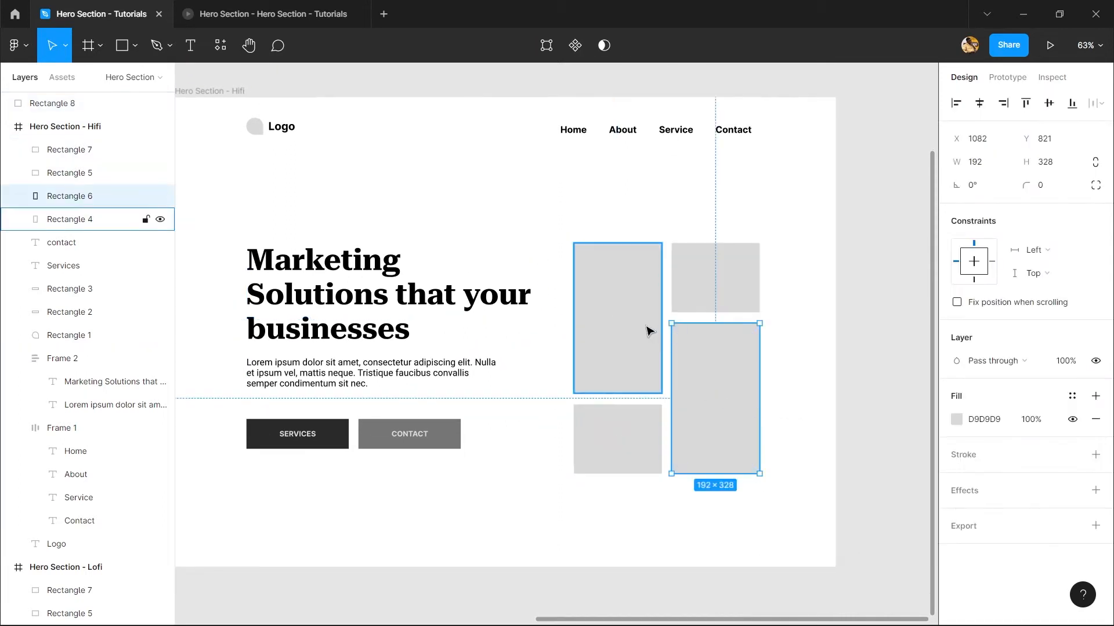
pyautogui.moveTo(577, 214); pyautogui.dragTo(733, 467)
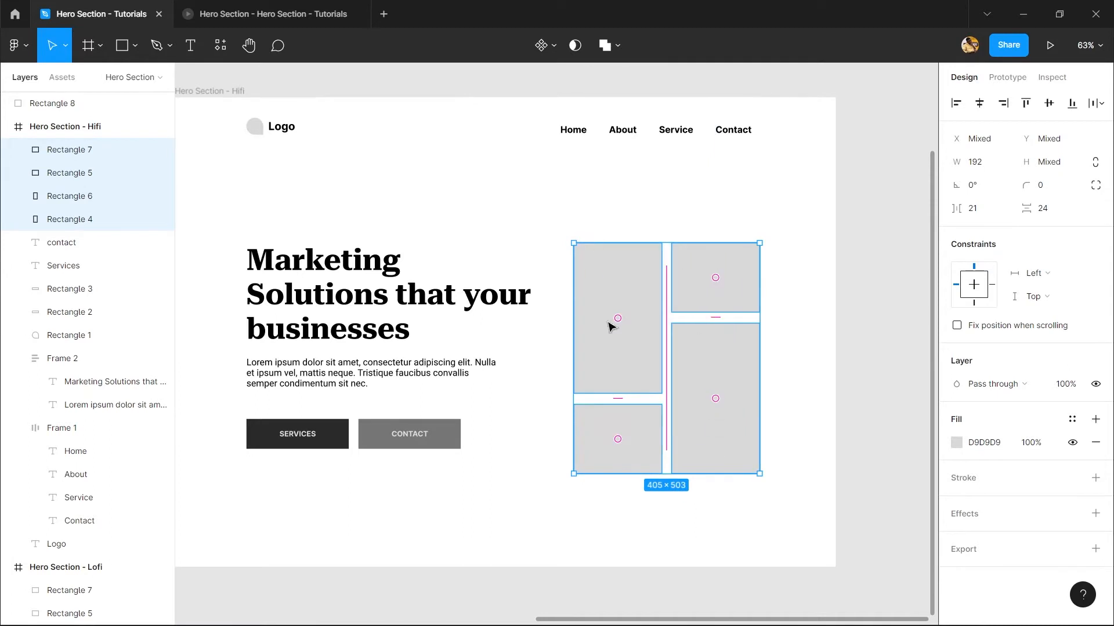
pyautogui.click(502, 232)
pyautogui.hscroll(-2, 502, 232)
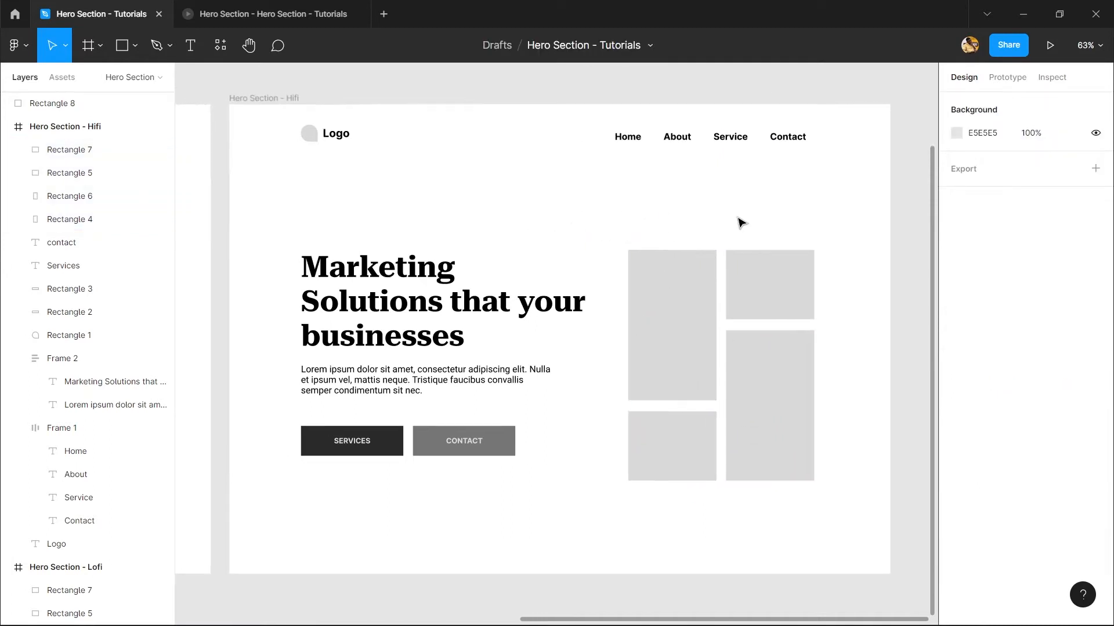
pyautogui.click(285, 100)
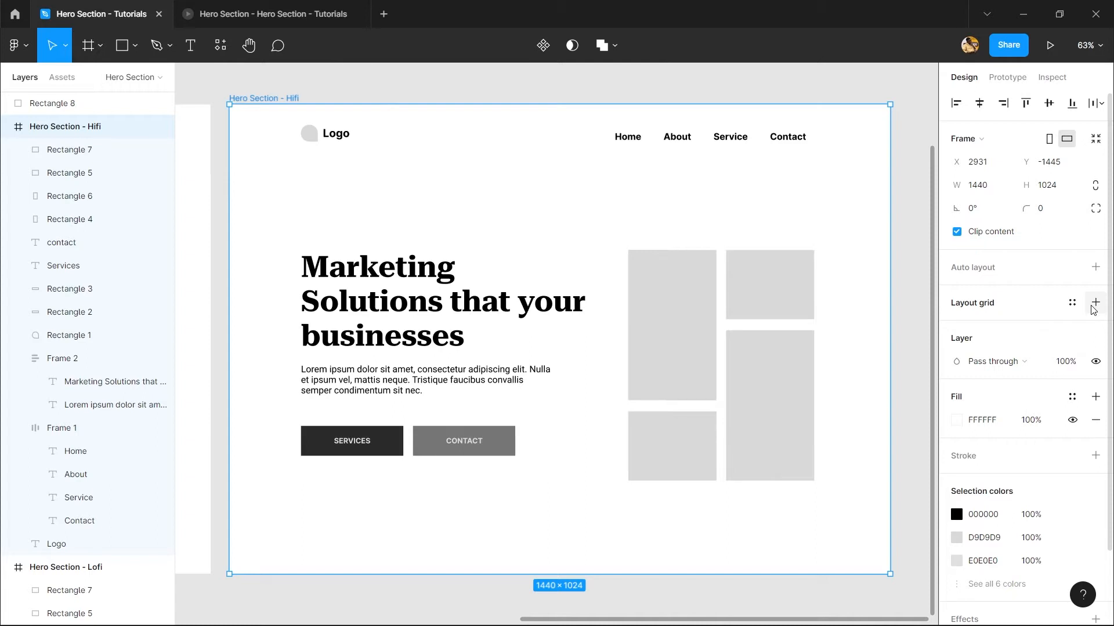
pyautogui.click(418, 286)
pyautogui.click(566, 164)
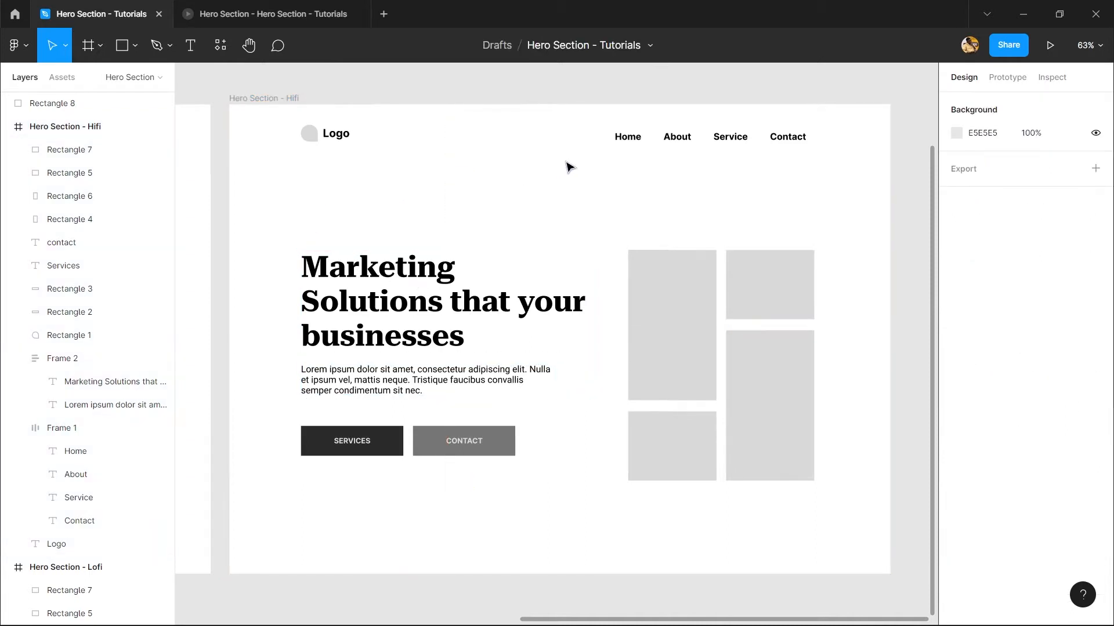
# - Add a layout grid to the Hero Section - Hifi frame and configure it as Columns with a count of 12
pyautogui.rightClick(471, 183)
pyautogui.click(352, 196)
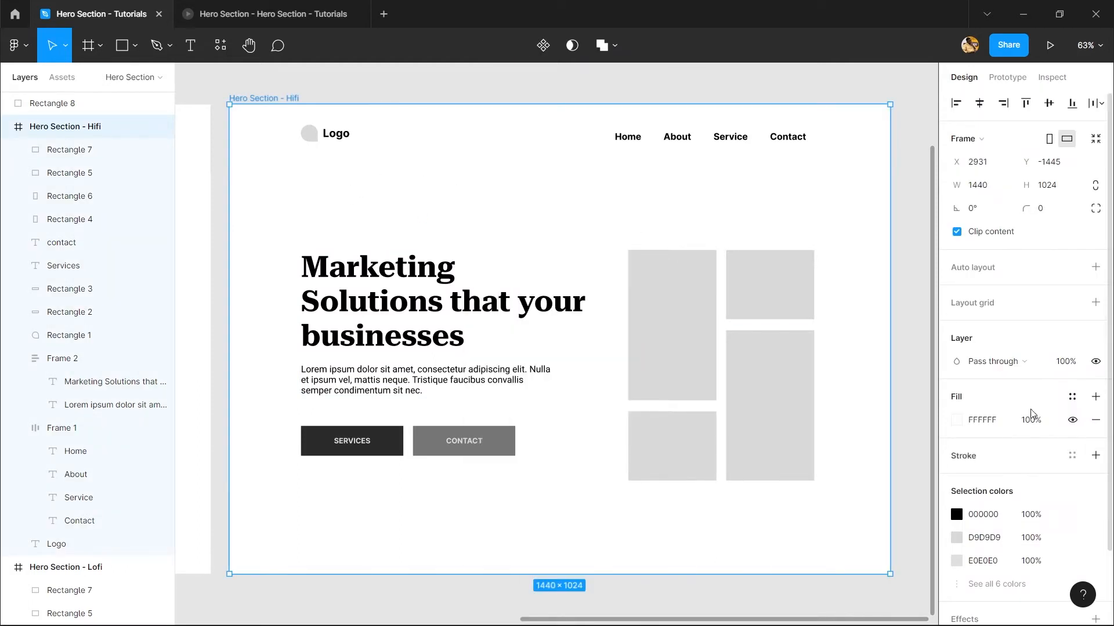
pyautogui.click(1097, 307)
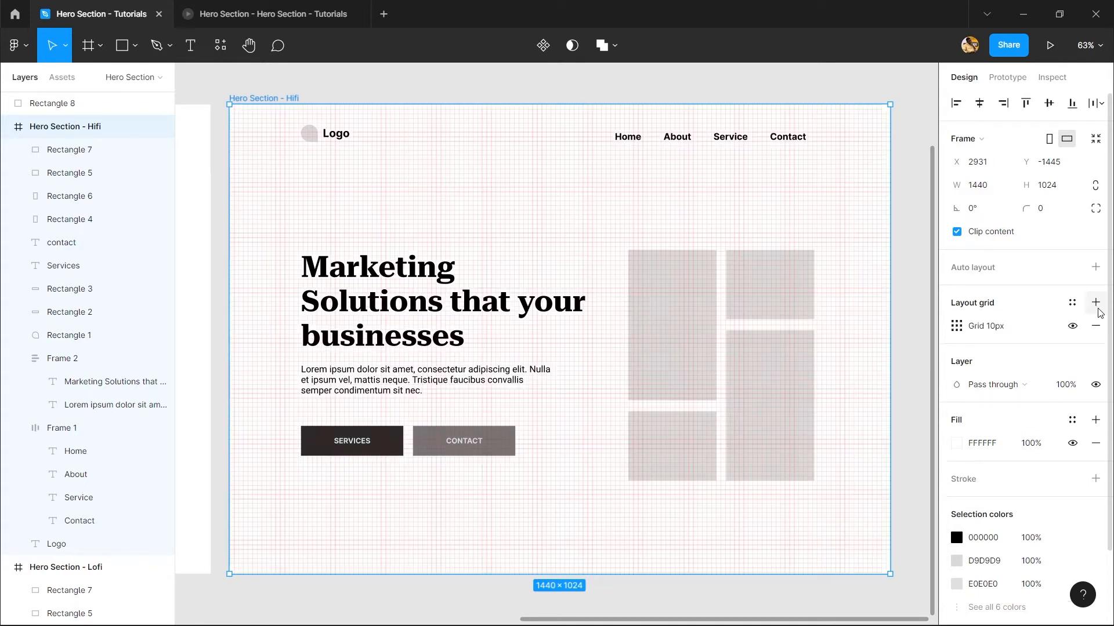
pyautogui.click(956, 326)
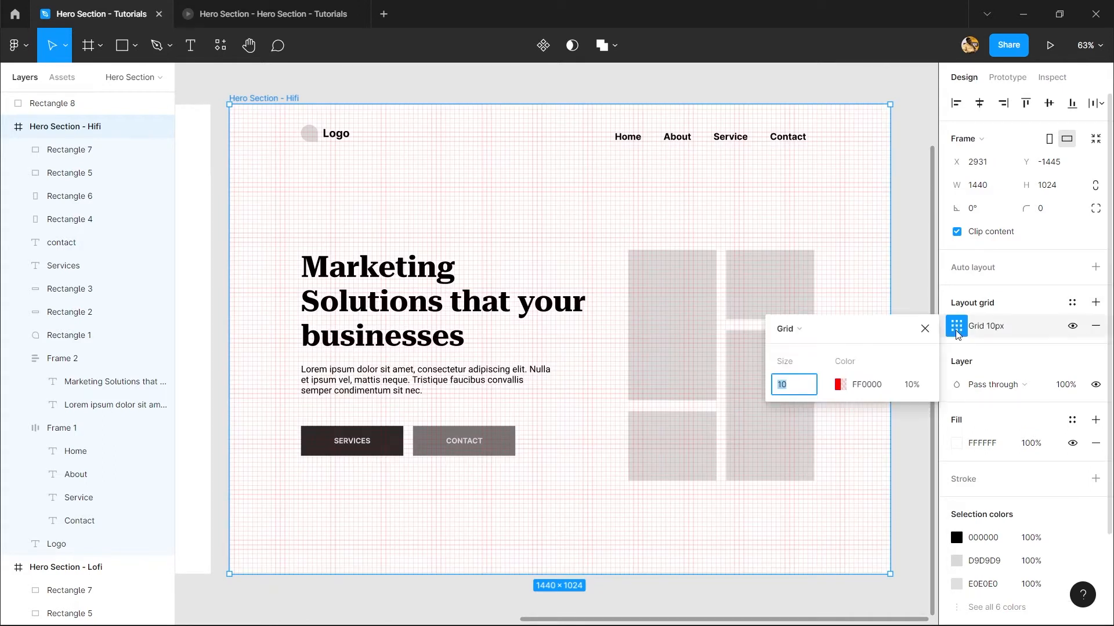
pyautogui.click(957, 333)
pyautogui.click(957, 332)
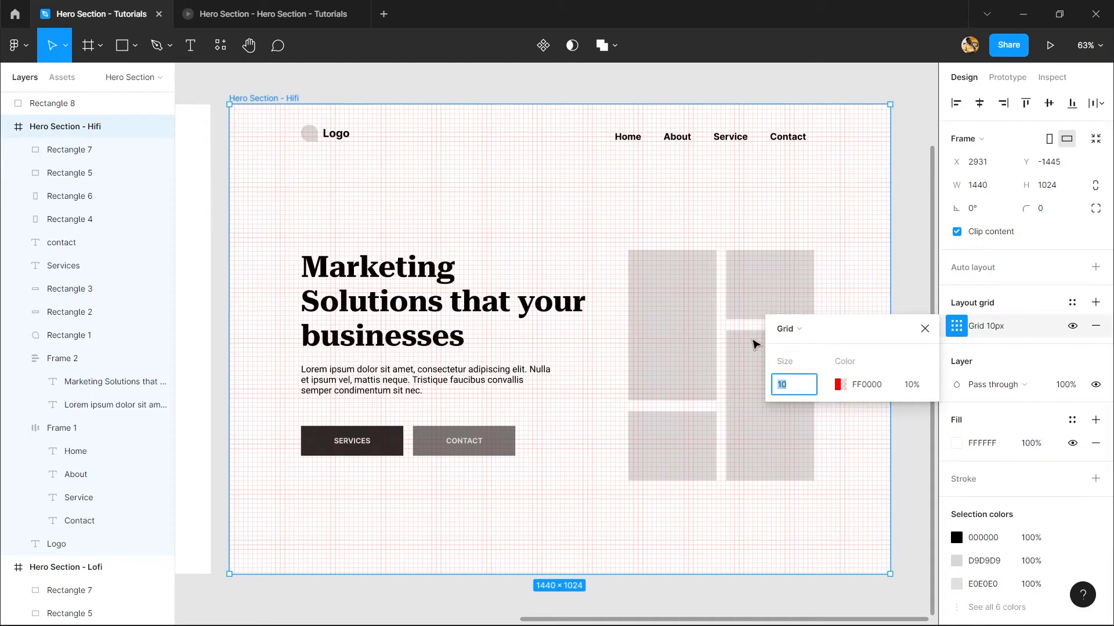
pyautogui.click(797, 329)
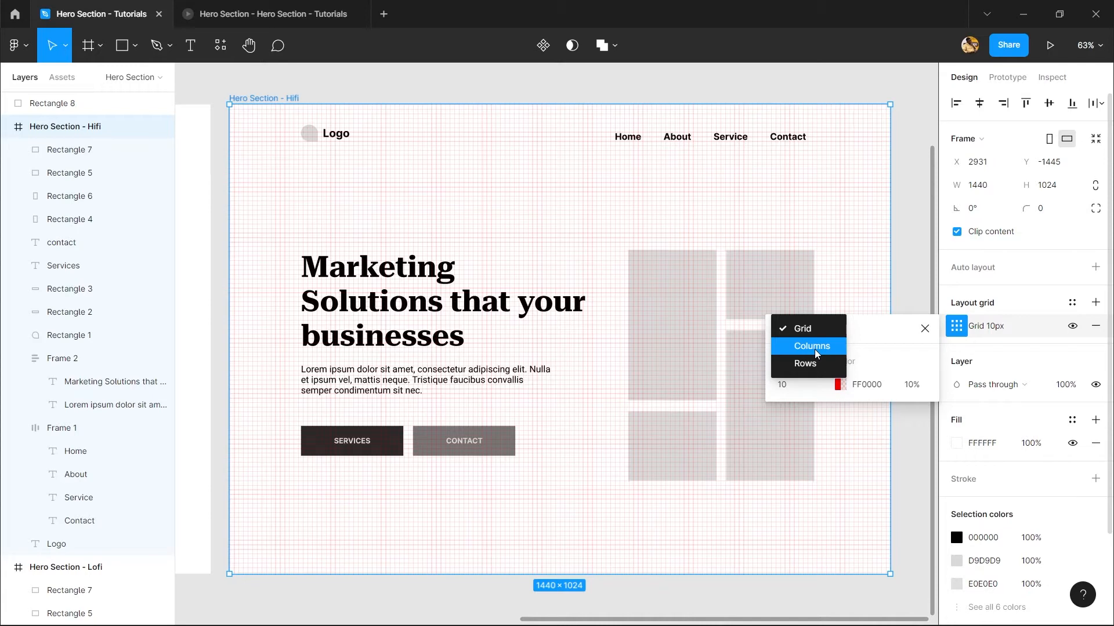
pyautogui.click(813, 347)
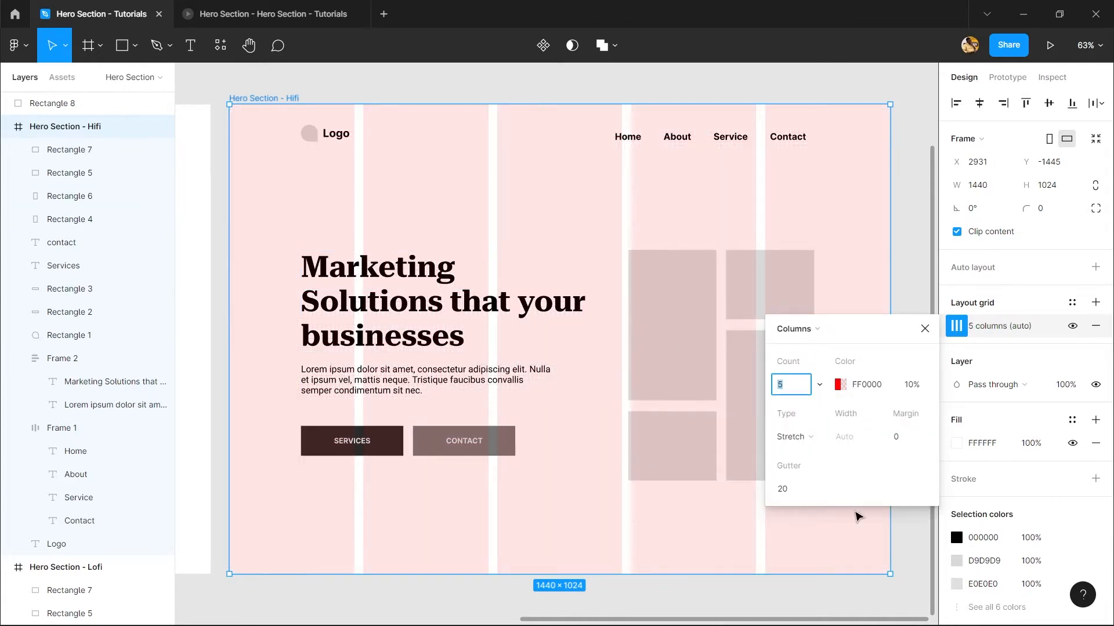
pyautogui.write('12')
pyautogui.press('Return')
pyautogui.press('Return')
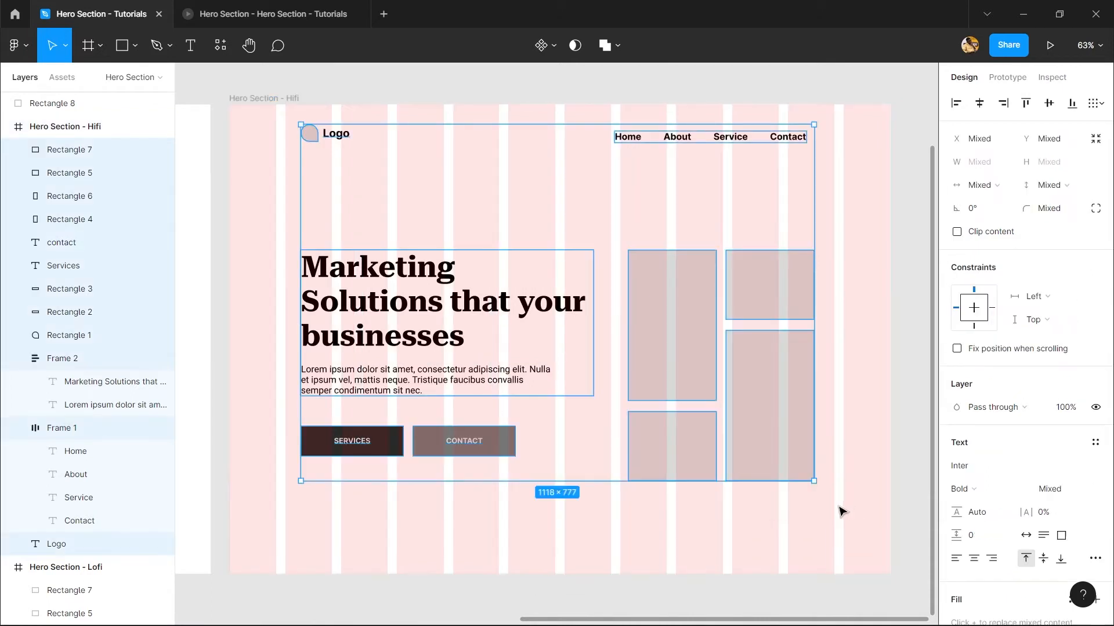
pyautogui.hotkey('ctrl', 'alt', 't')
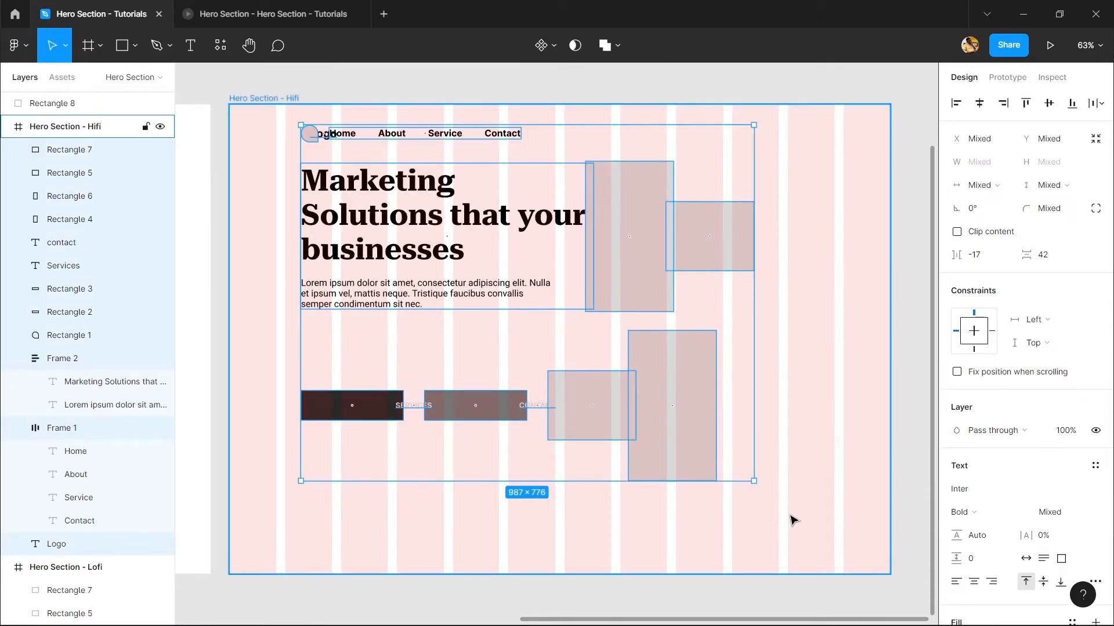
pyautogui.click(855, 427)
pyautogui.hotkey('ctrl', 'z')
pyautogui.hotkey('ctrl', 'z')
pyautogui.click(858, 420)
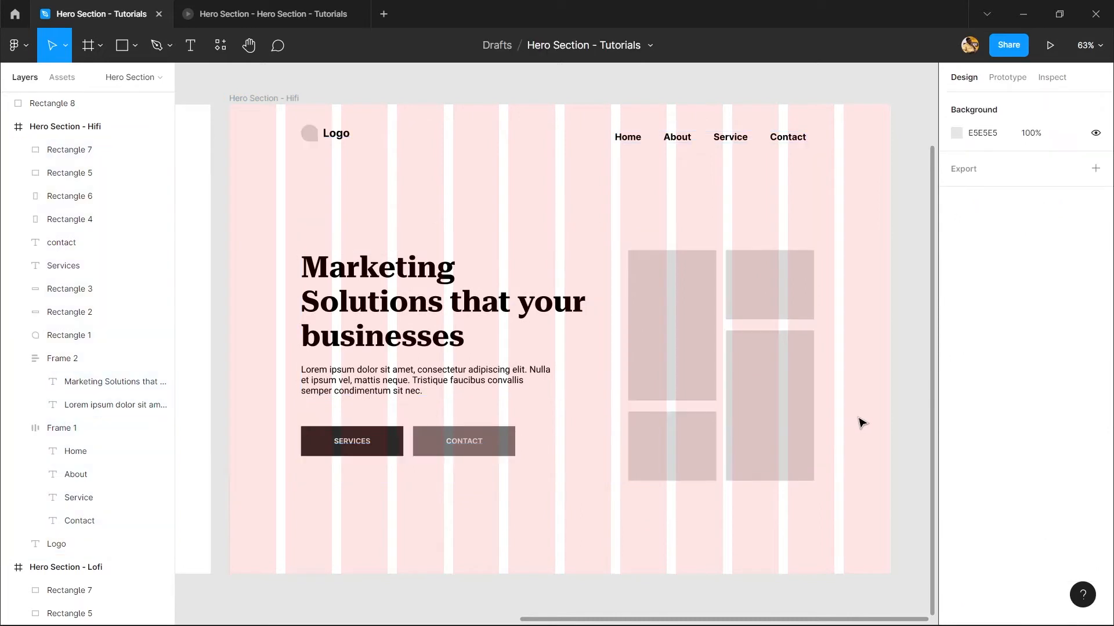
# - Set the Hifi frame's column grid to a margin of 144 and a gutter of 24
pyautogui.rightClick(856, 421)
pyautogui.click(723, 493)
pyautogui.click(956, 326)
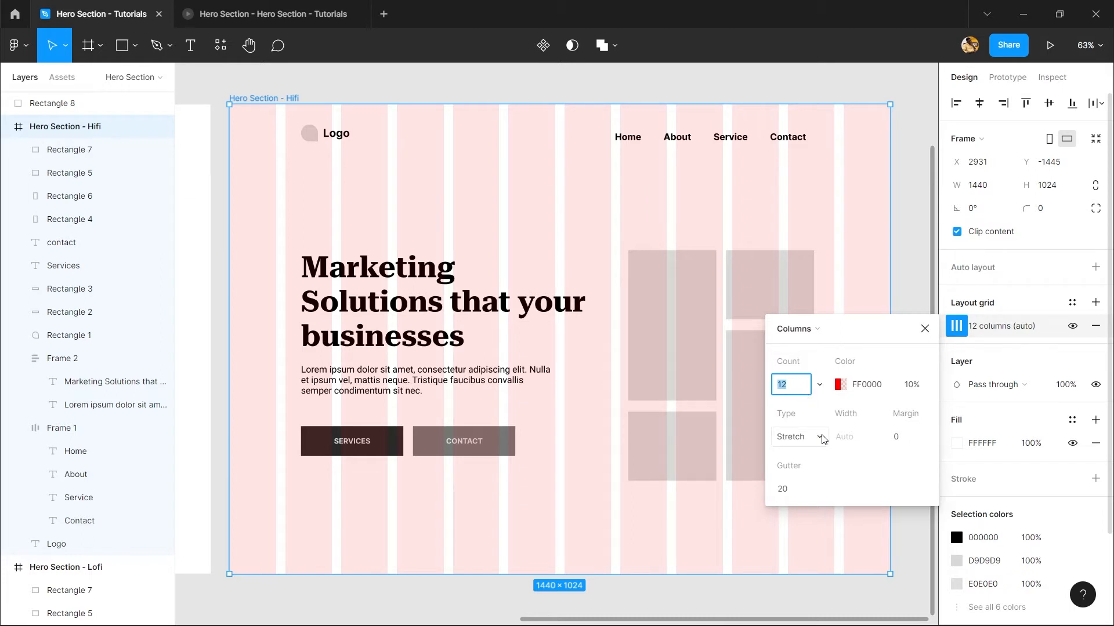
pyautogui.click(921, 439)
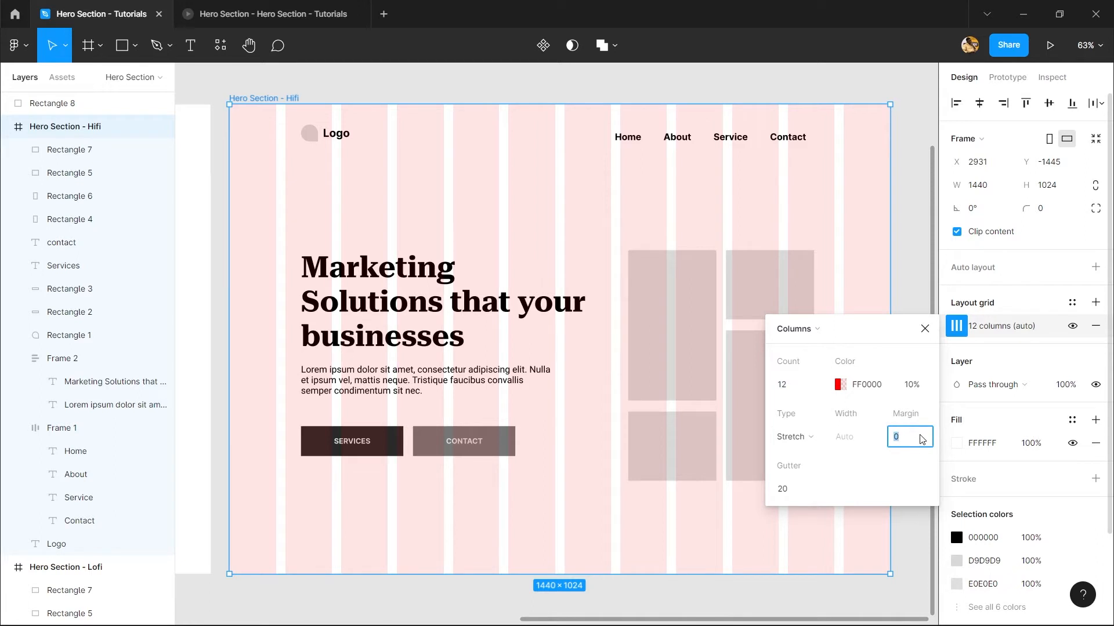
pyautogui.write('144')
pyautogui.press('Return')
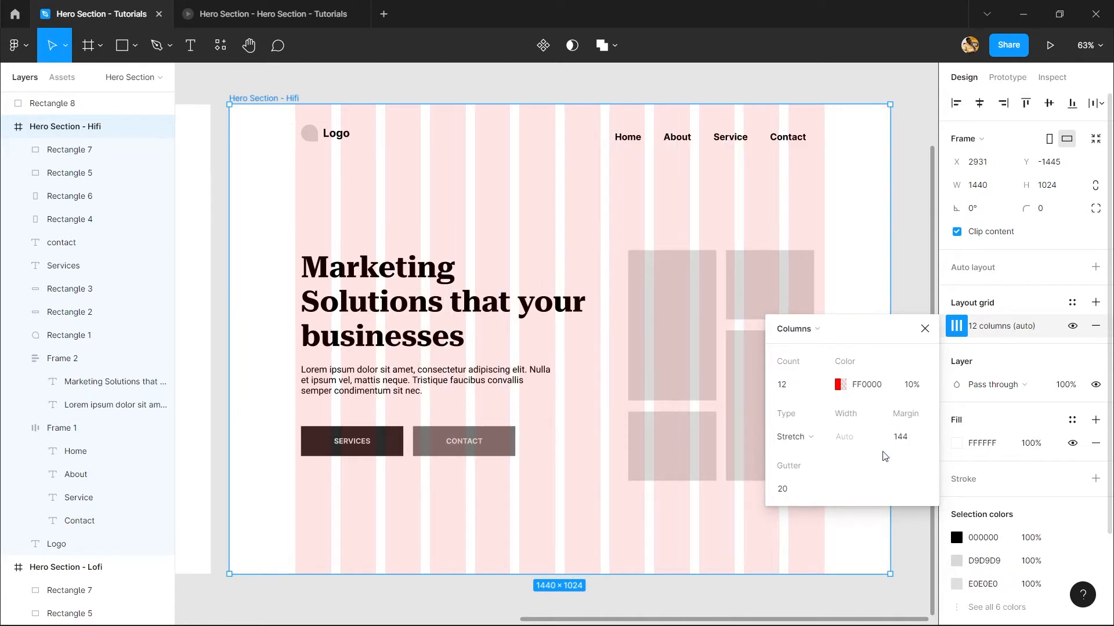
pyautogui.click(802, 487)
pyautogui.write('1')
pyautogui.write('4')
pyautogui.press('Return')
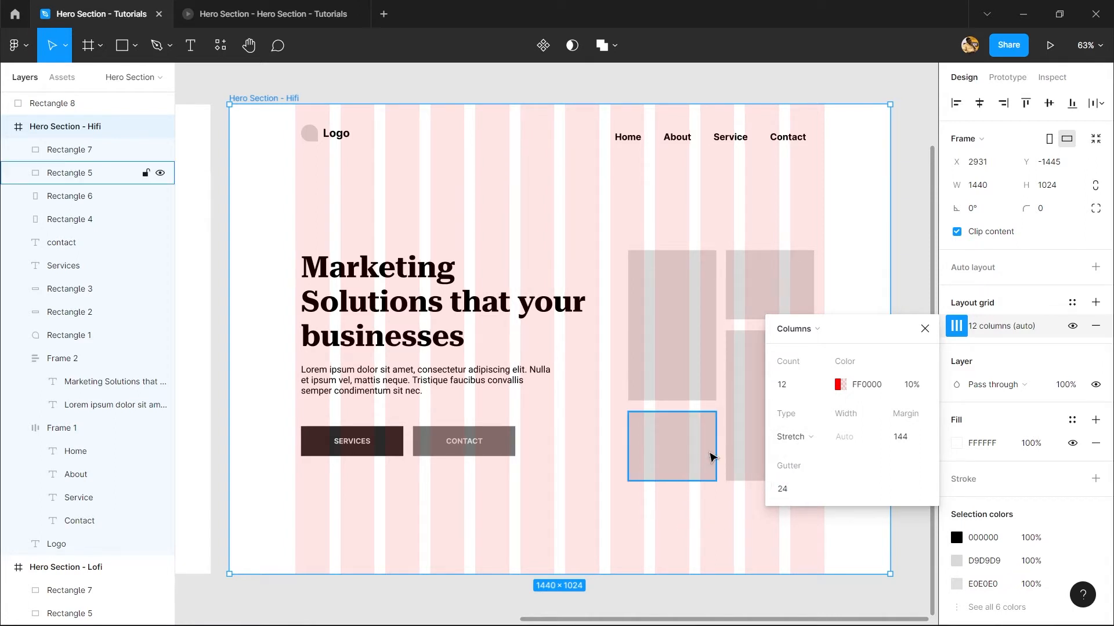
# - Switch to the browser and reload Grid Calculator from gridcalculator.dk without the saved grid parameters in its address
pyautogui.moveTo(858, 625)
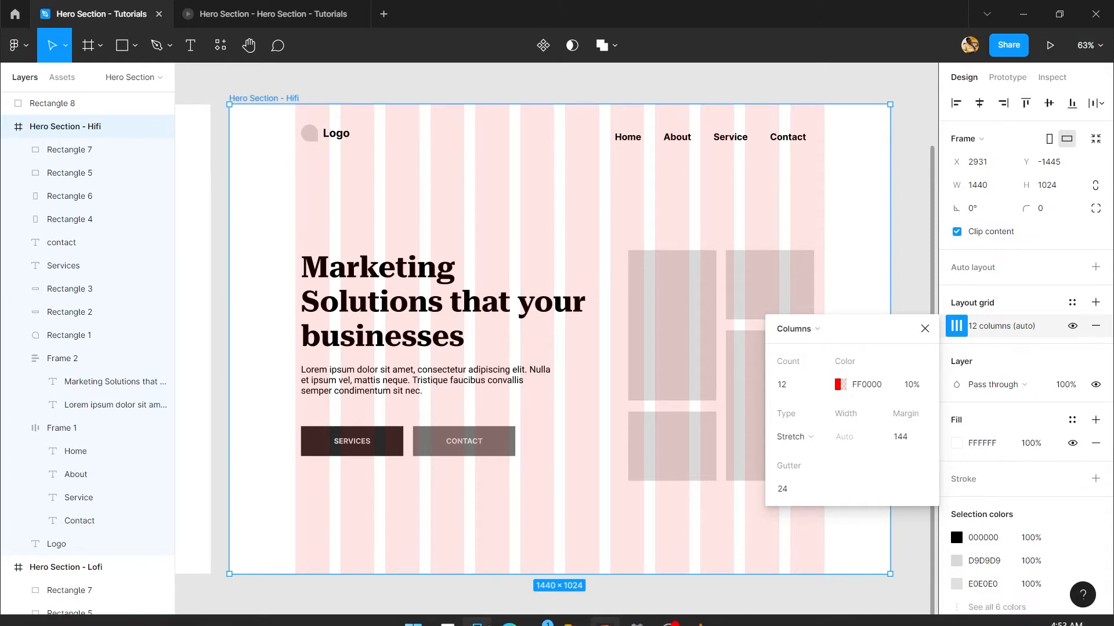
pyautogui.click(508, 610)
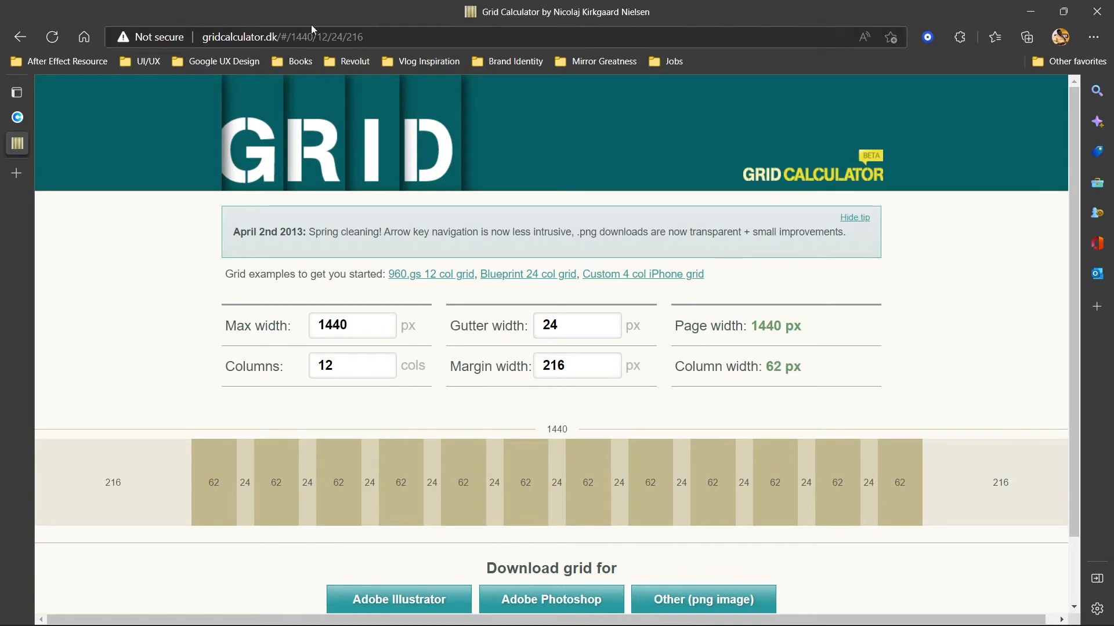
pyautogui.moveTo(281, 39); pyautogui.dragTo(658, 87)
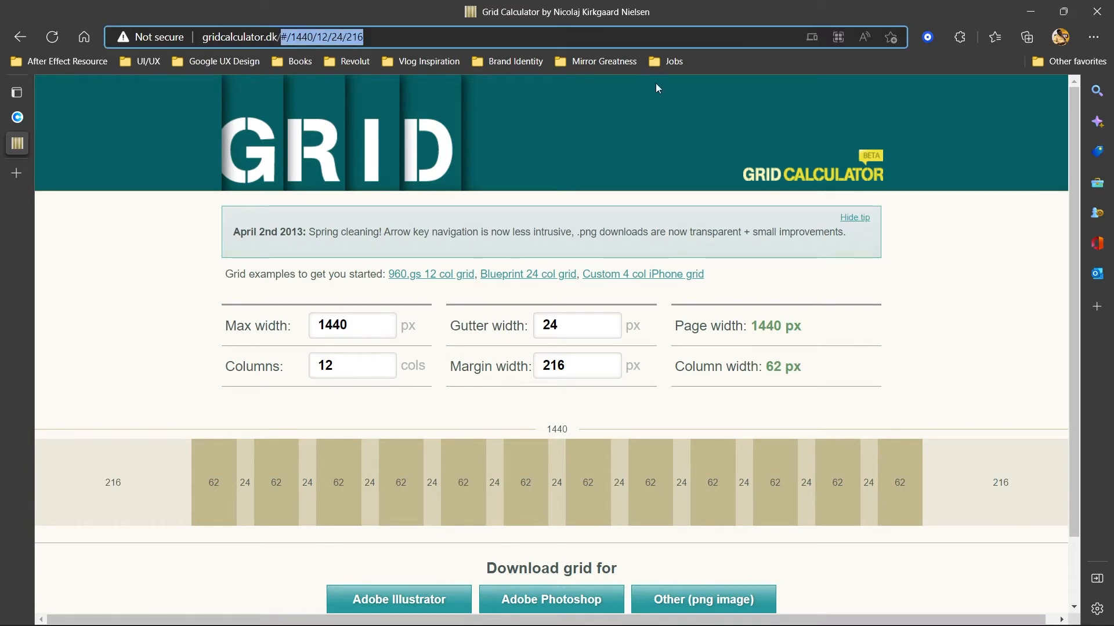
pyautogui.press('BackSpace')
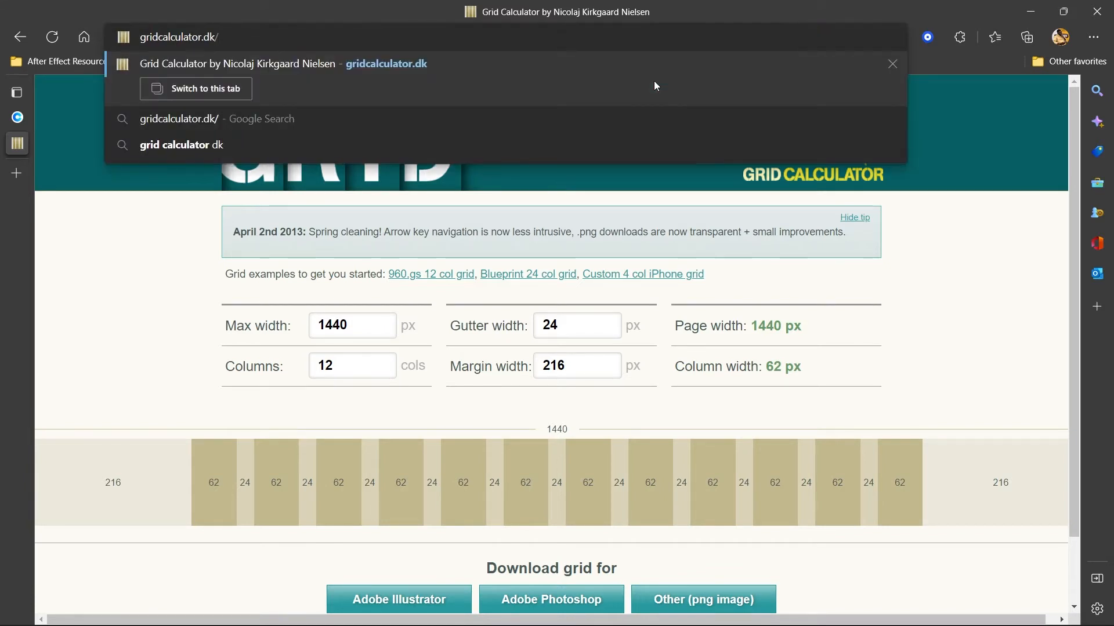
pyautogui.press('Return')
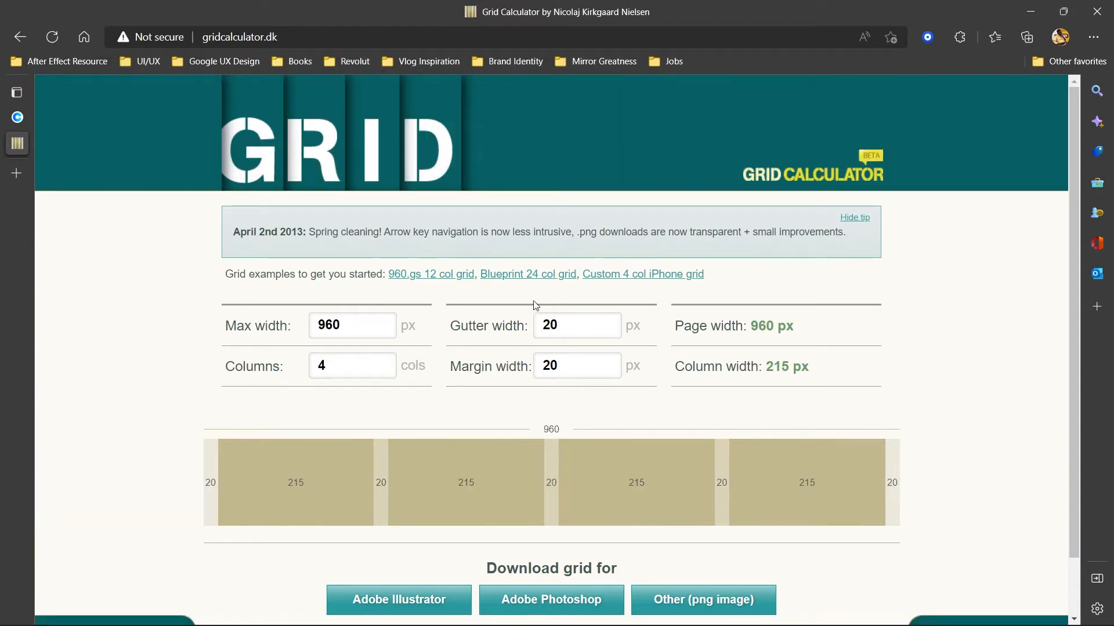
# - Set the calculator's max width to 1440 px and its columns to 12
pyautogui.click(386, 328)
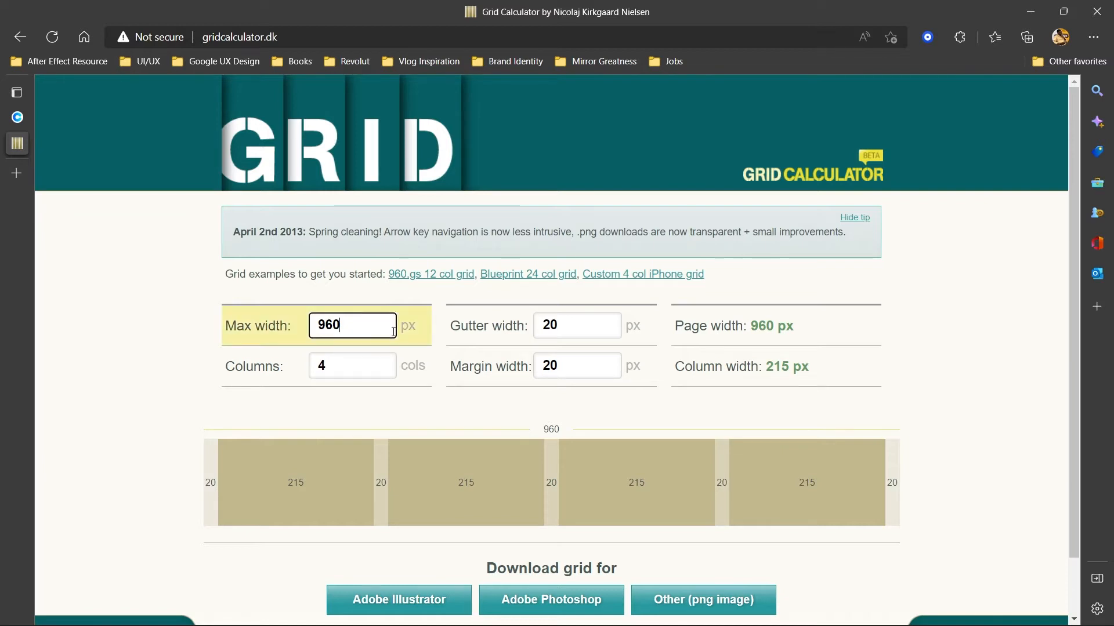
pyautogui.doubleClick(386, 327)
pyautogui.write('1440')
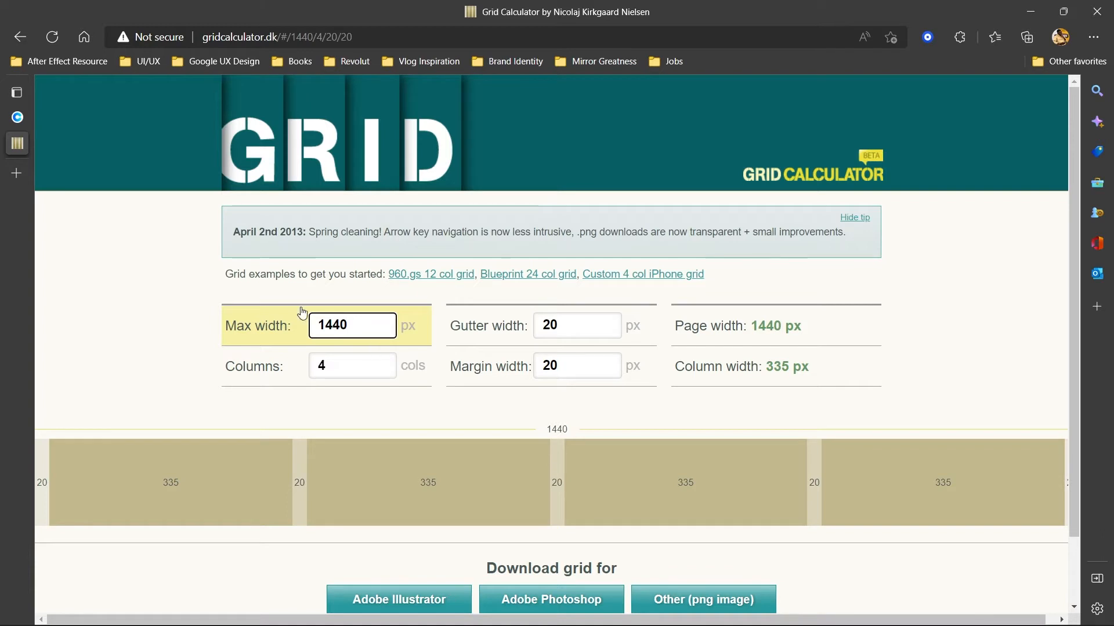
pyautogui.press('Tab')
pyautogui.write('12')
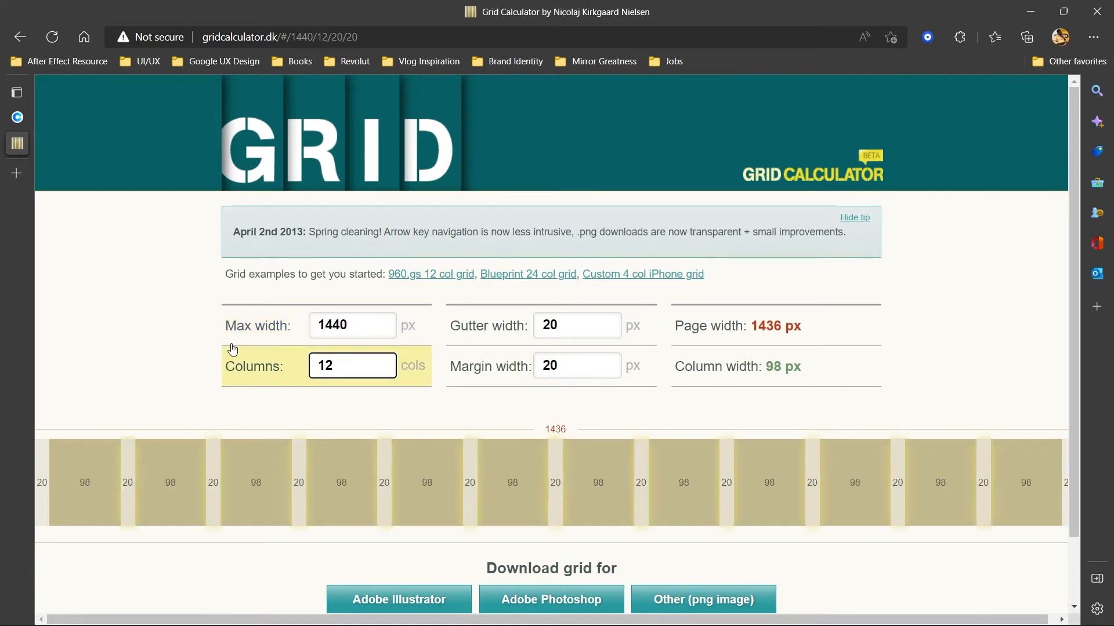
# - Set the calculator's gutter width to 24 px and its margin width to 144 px
pyautogui.click(600, 327)
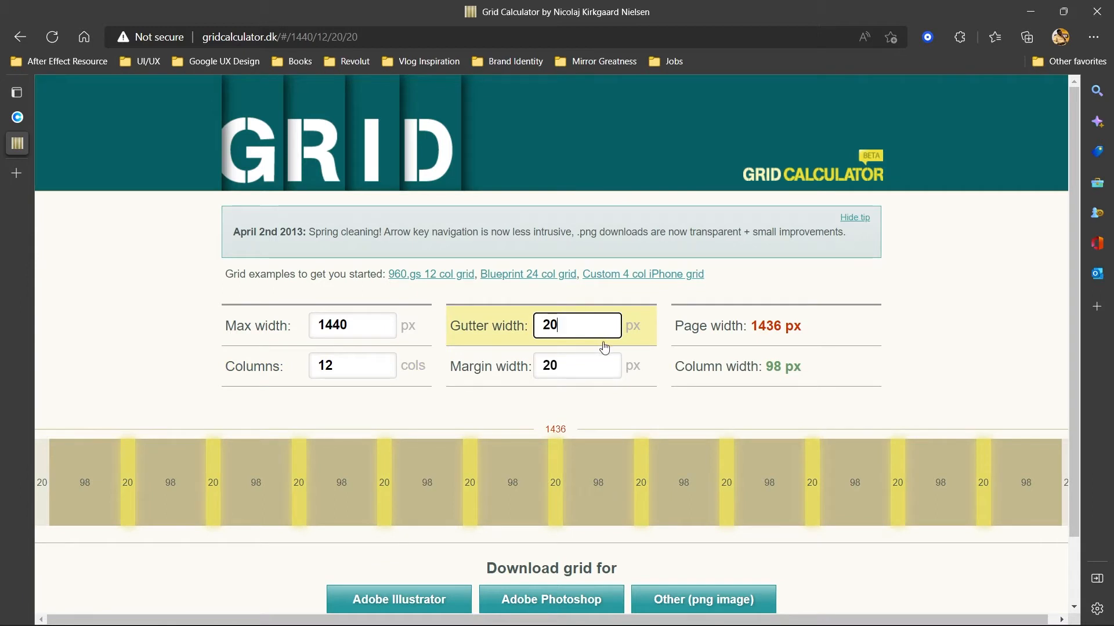
pyautogui.press('BackSpace')
pyautogui.write('4')
pyautogui.click(616, 372)
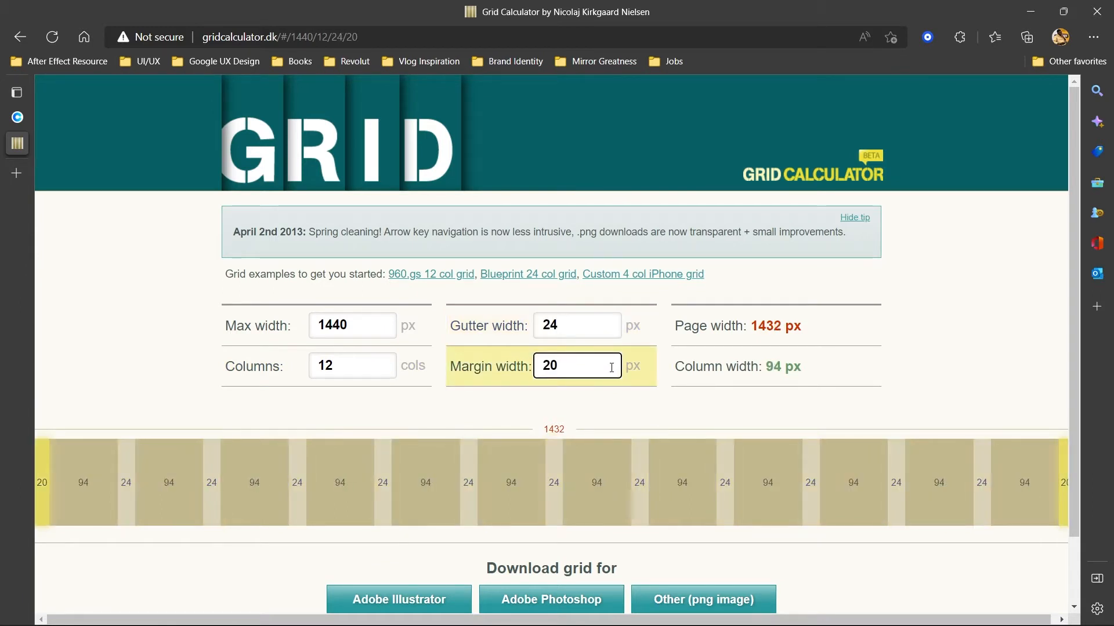
pyautogui.doubleClick(611, 368)
pyautogui.write('144')
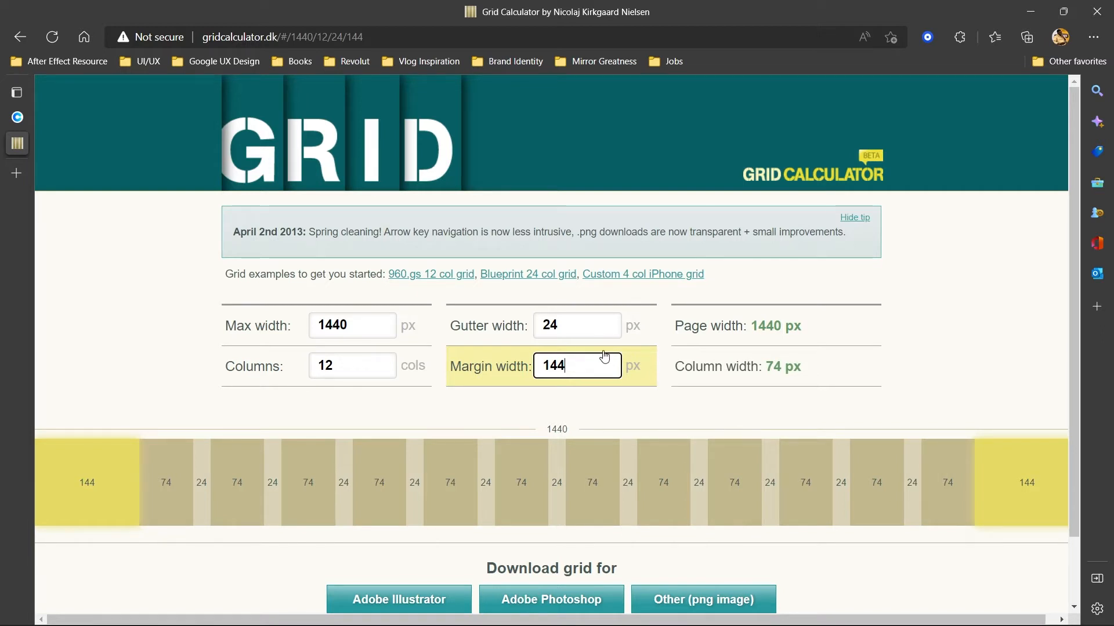
# - Raise the calculator's margin width step by step to 204 px, checking the page width and column width
pyautogui.click(548, 324)
pyautogui.click(553, 347)
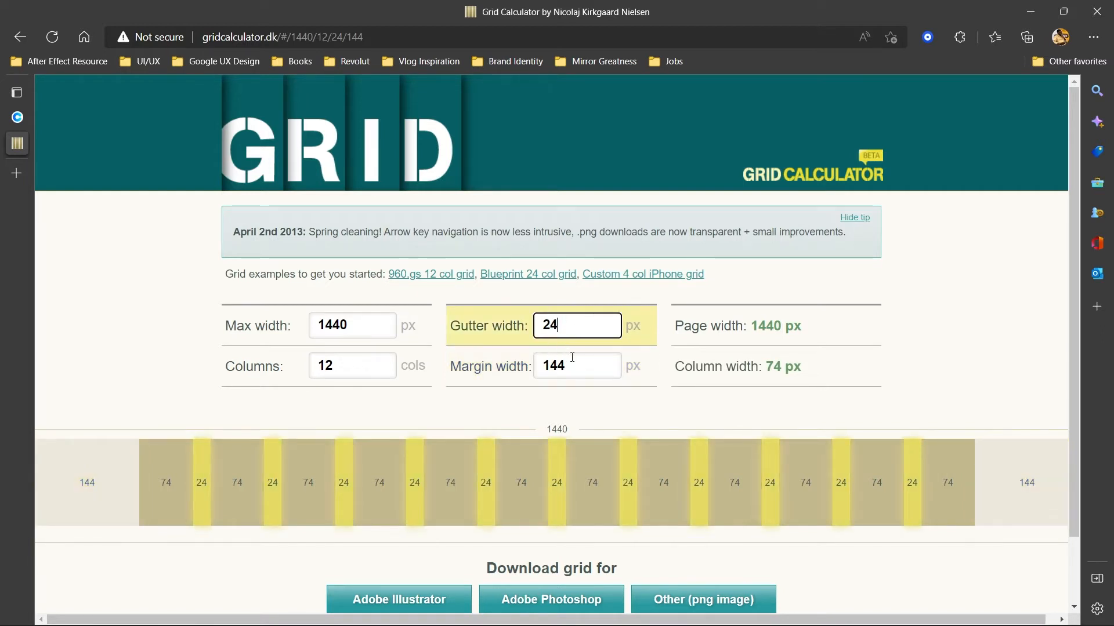
pyautogui.click(591, 361)
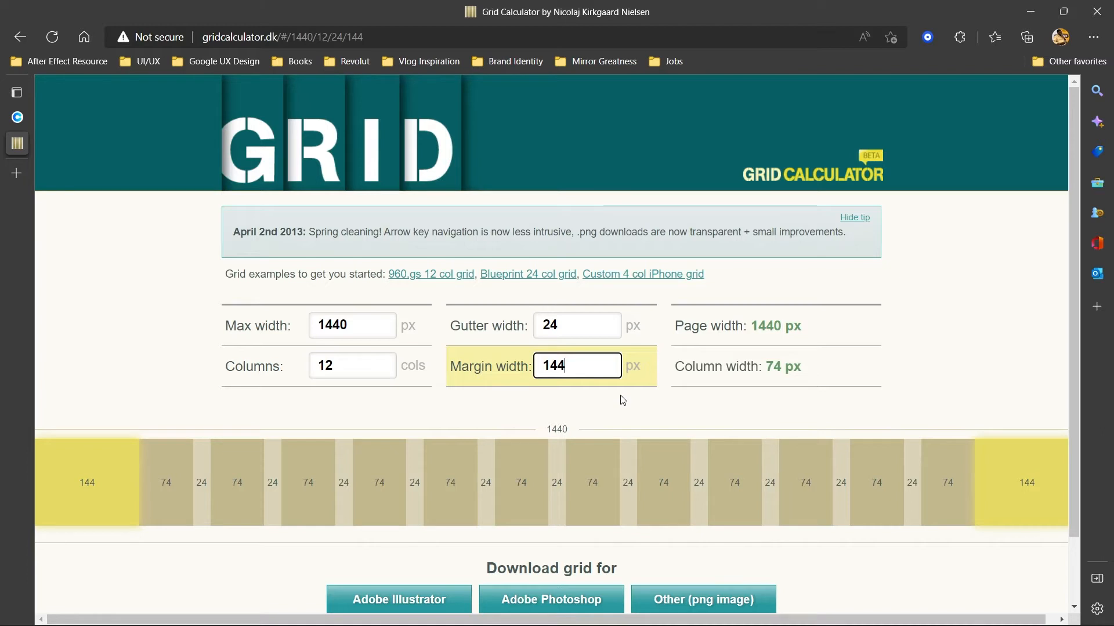
pyautogui.press('Up')
pyautogui.press('Up')
pyautogui.press('Up')
pyautogui.press('Up')
pyautogui.press('Up')
pyautogui.press('Up')
pyautogui.press('Up')
pyautogui.press('Up')
pyautogui.press('Up')
pyautogui.press('Up')
pyautogui.press('Up')
pyautogui.press('Up')
pyautogui.press('Up')
pyautogui.press('Up')
pyautogui.press('Up')
pyautogui.press('Up')
pyautogui.press('Up')
pyautogui.press('Up')
pyautogui.press('Up')
pyautogui.press('Up')
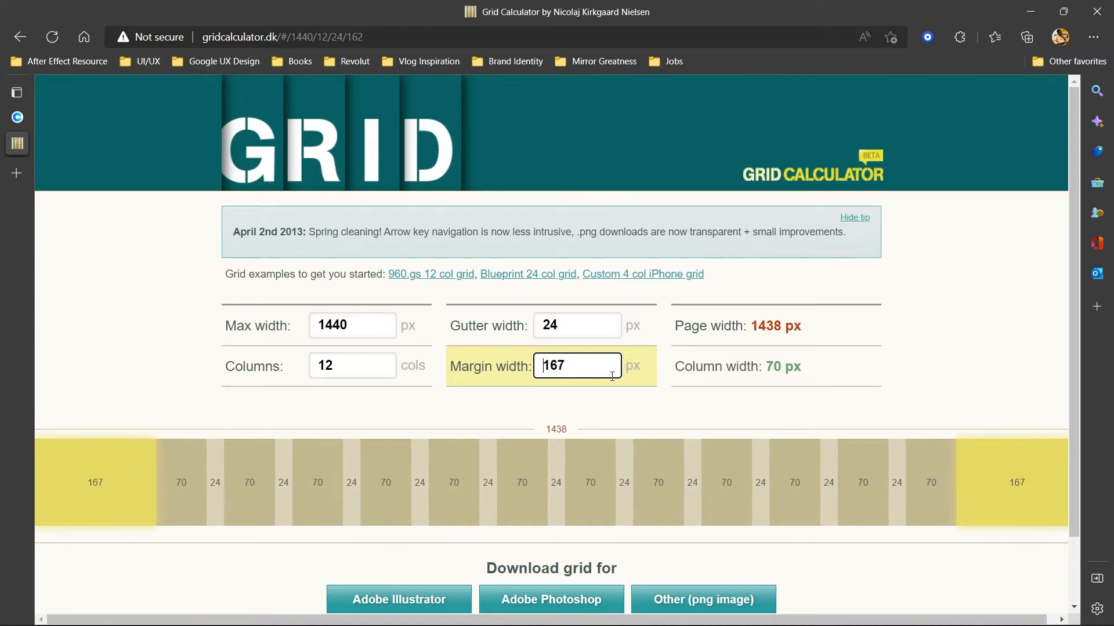
pyautogui.press('Up')
pyautogui.press('Up')
pyautogui.press('Up')
pyautogui.press('Up')
pyautogui.press('Up')
pyautogui.press('Up')
pyautogui.press('Up')
pyautogui.press('Up')
pyautogui.press('Up')
pyautogui.press('Up')
pyautogui.press('Up')
pyautogui.press('Up')
pyautogui.press('Up')
pyautogui.press('Up')
pyautogui.press('Up')
pyautogui.press('Up')
pyautogui.press('Up')
pyautogui.press('Up')
pyautogui.press('Up')
pyautogui.press('Up')
pyautogui.press('Up')
pyautogui.press('Up')
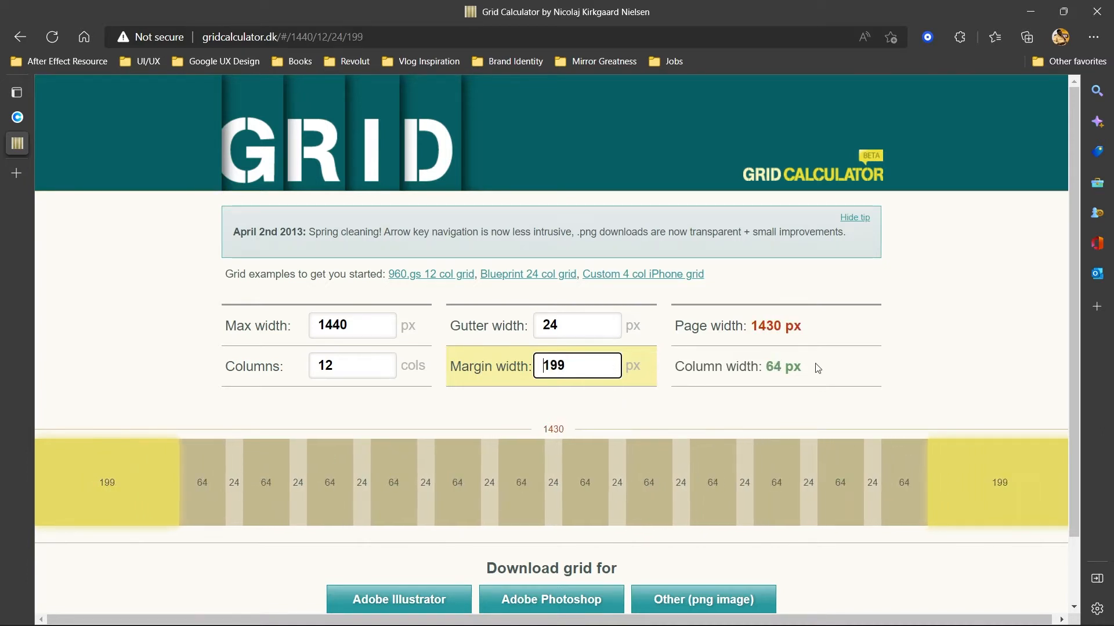
pyautogui.press('Up')
pyautogui.press('Up')
pyautogui.press('Up')
pyautogui.press('Up')
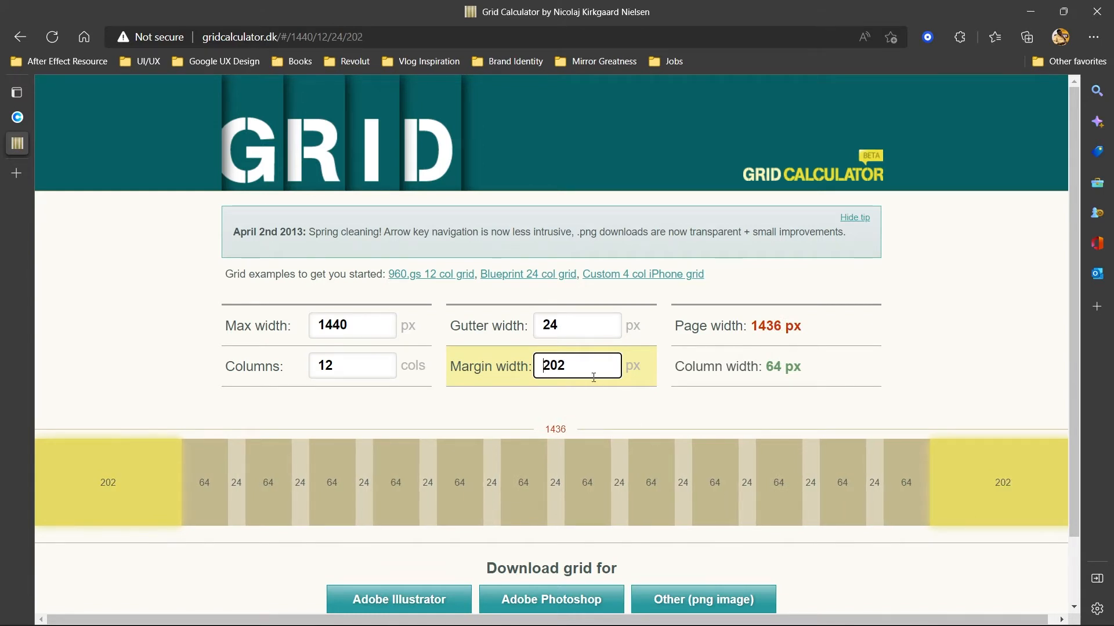
pyautogui.moveTo(759, 329); pyautogui.dragTo(772, 341)
pyautogui.click(711, 385)
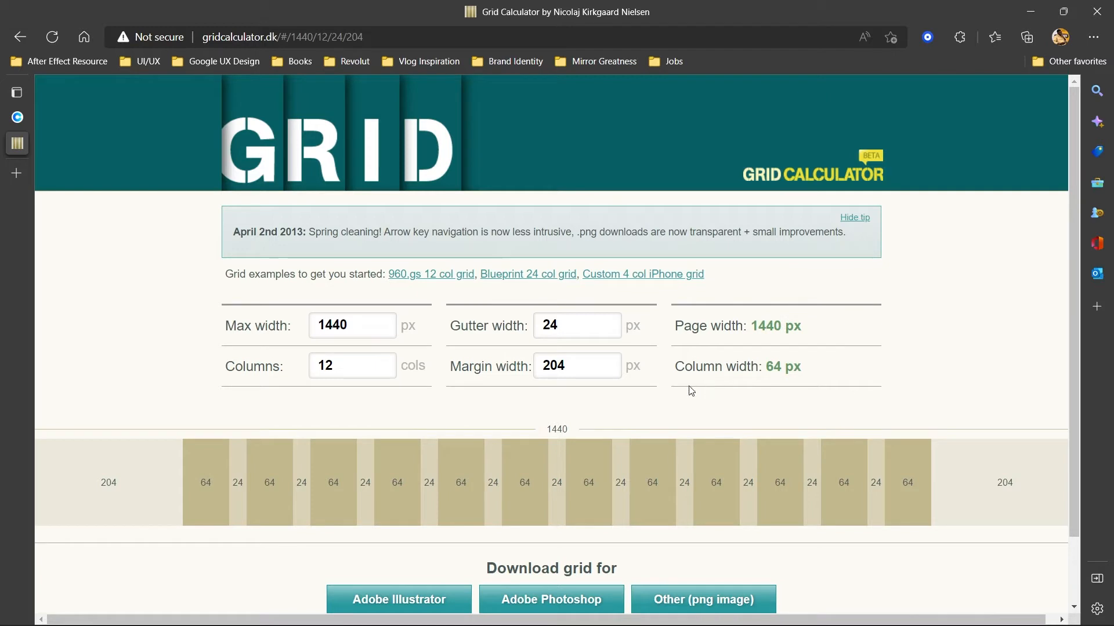
# - Switch back to Figma and close the Hifi frame's column grid settings
pyautogui.click(556, 366)
pyautogui.doubleClick(554, 365)
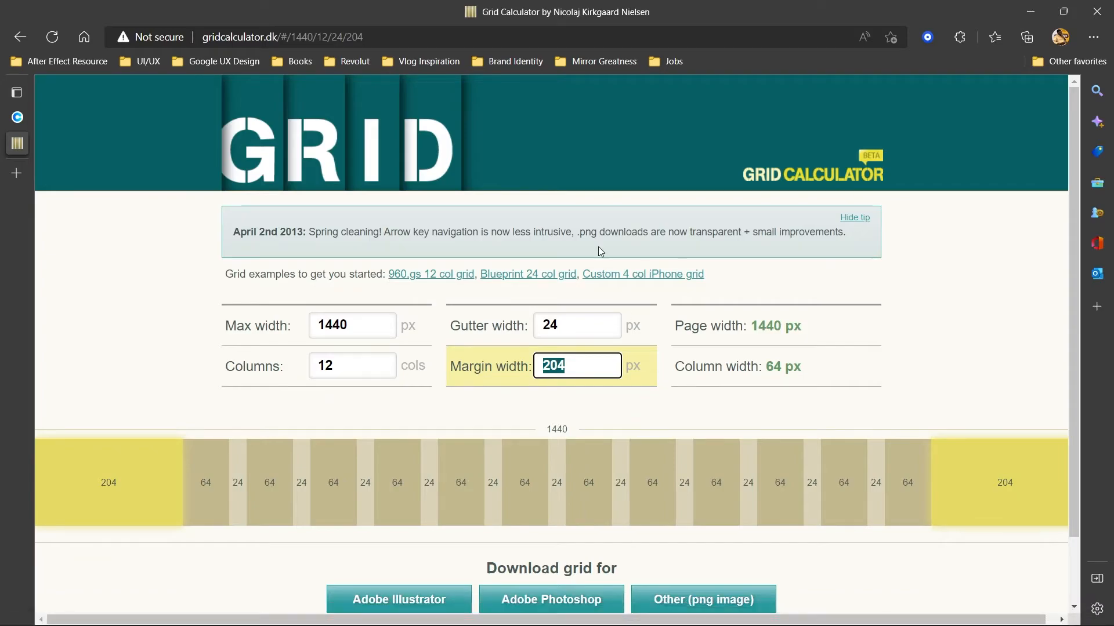
pyautogui.hotkey('alt', 'Tab')
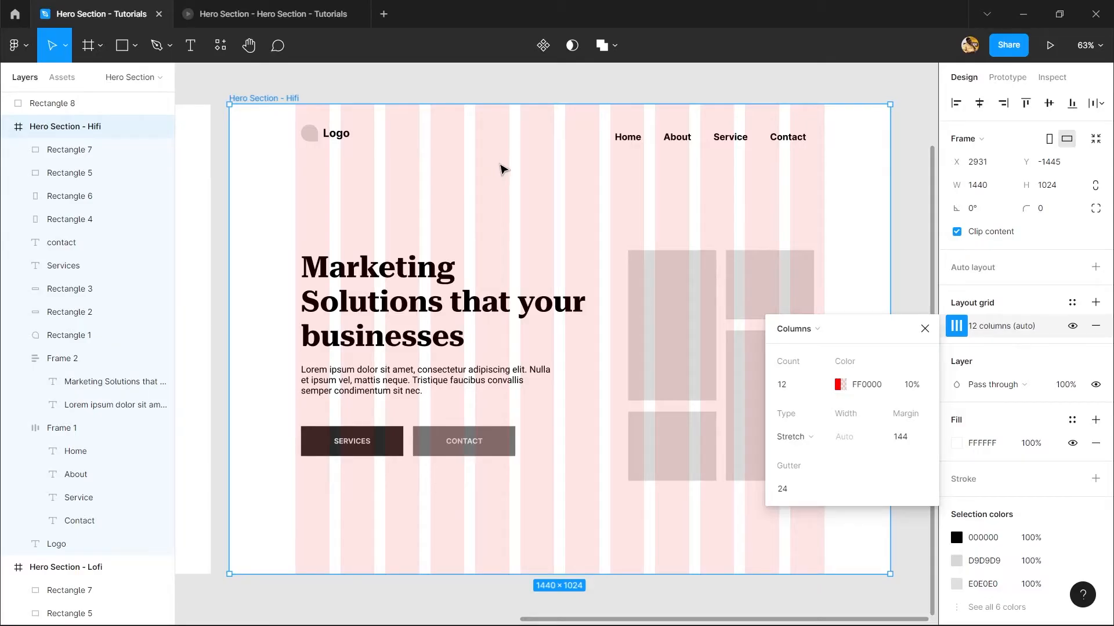
pyautogui.click(924, 330)
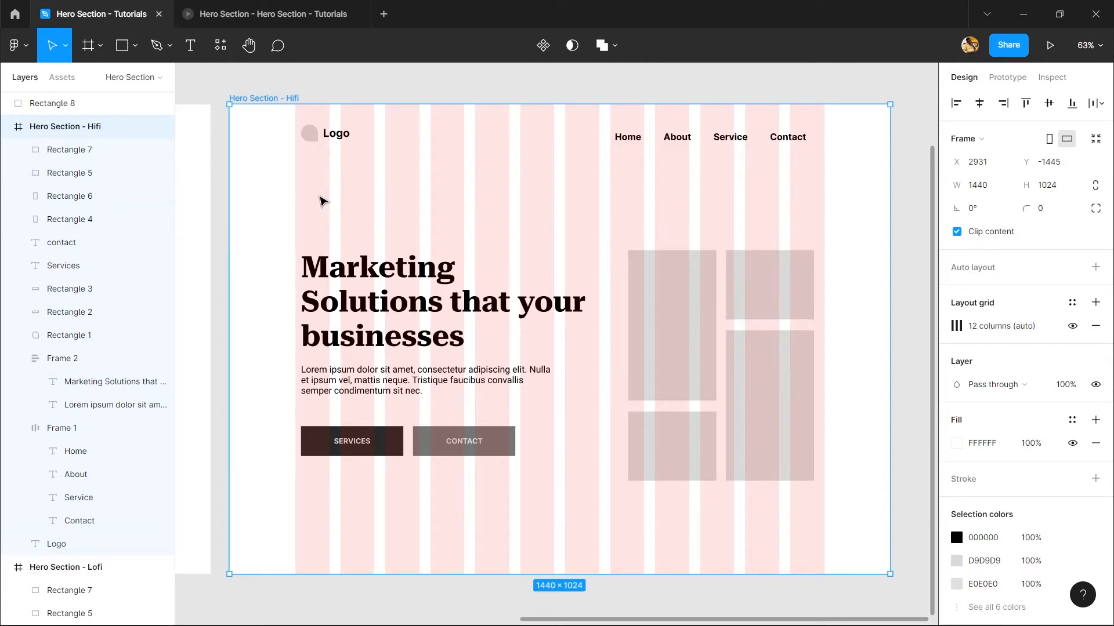
# - Align the heading, paragraph and both buttons as a group with the outer edge of the first grid column
pyautogui.moveTo(285, 207); pyautogui.dragTo(510, 477)
pyautogui.hotkey('shift', '2')
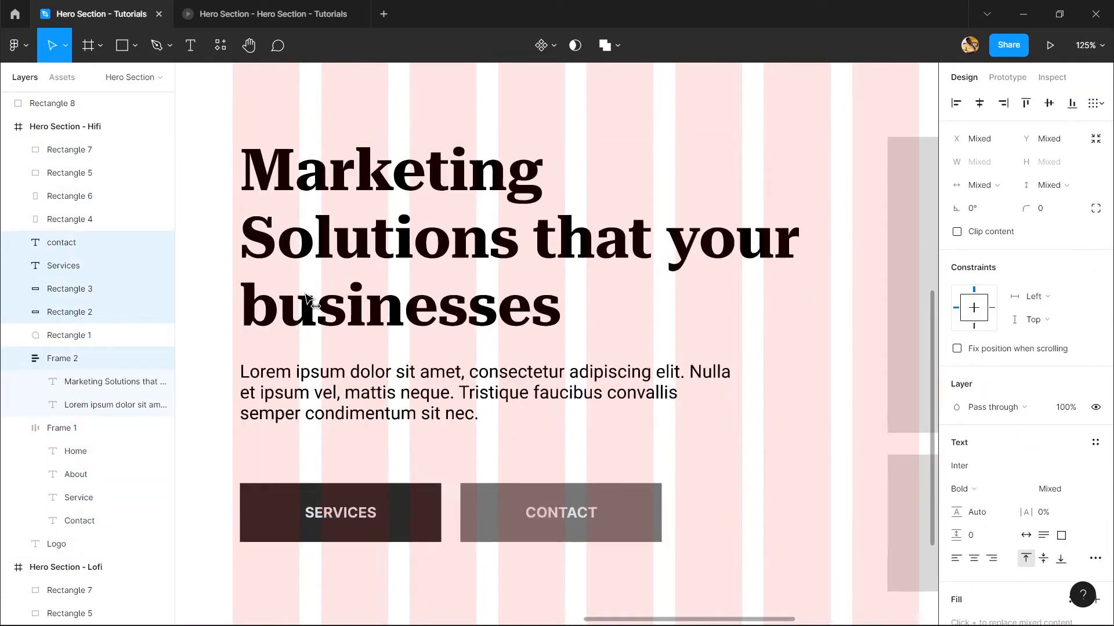
pyautogui.scroll(-3, 318, 460)
pyautogui.scroll(4, 211, 215)
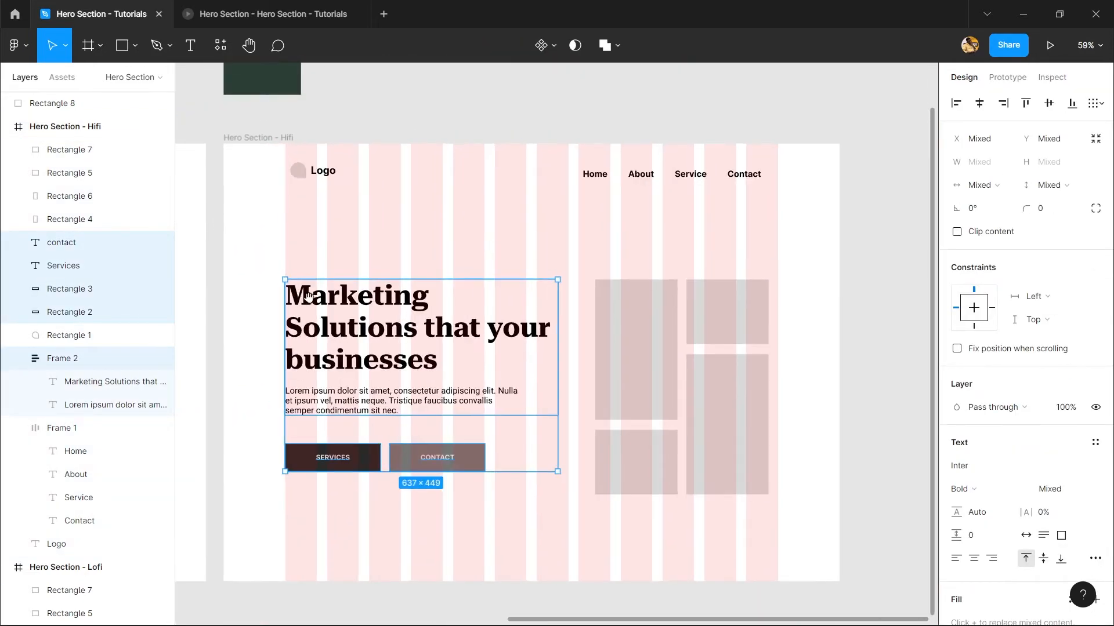
# - Align the logo shape and Logo text with the first grid column's outer edge and tighten the spacing between them
pyautogui.click(333, 229)
pyautogui.scroll(3, 313, 159)
pyautogui.moveTo(313, 160); pyautogui.dragTo(472, 241)
pyautogui.moveTo(568, 240); pyautogui.dragTo(419, 230)
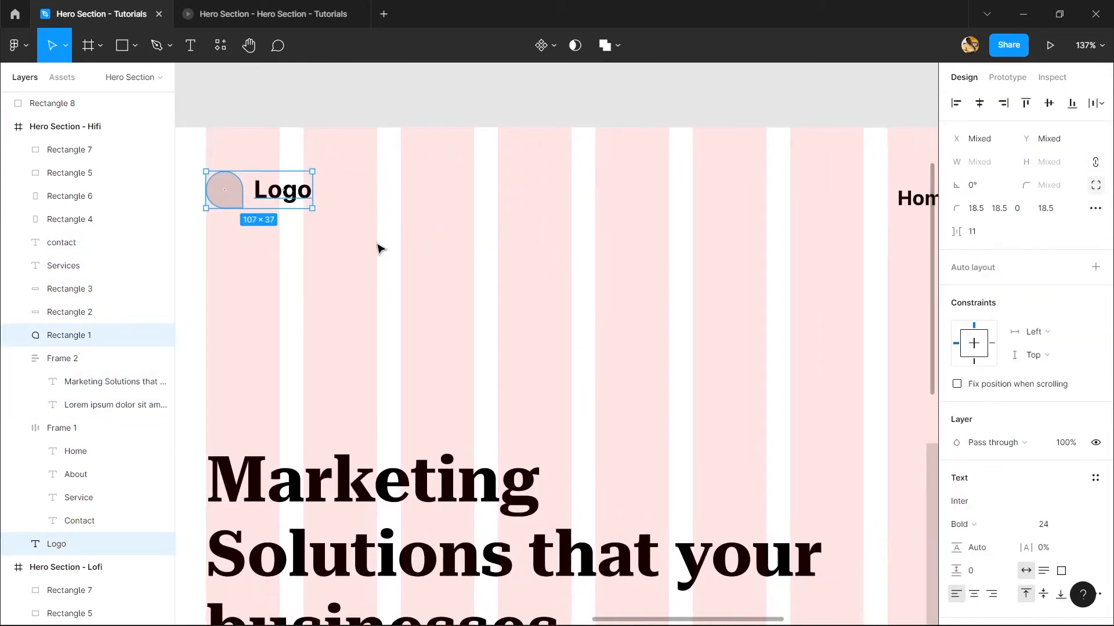
pyautogui.click(996, 228)
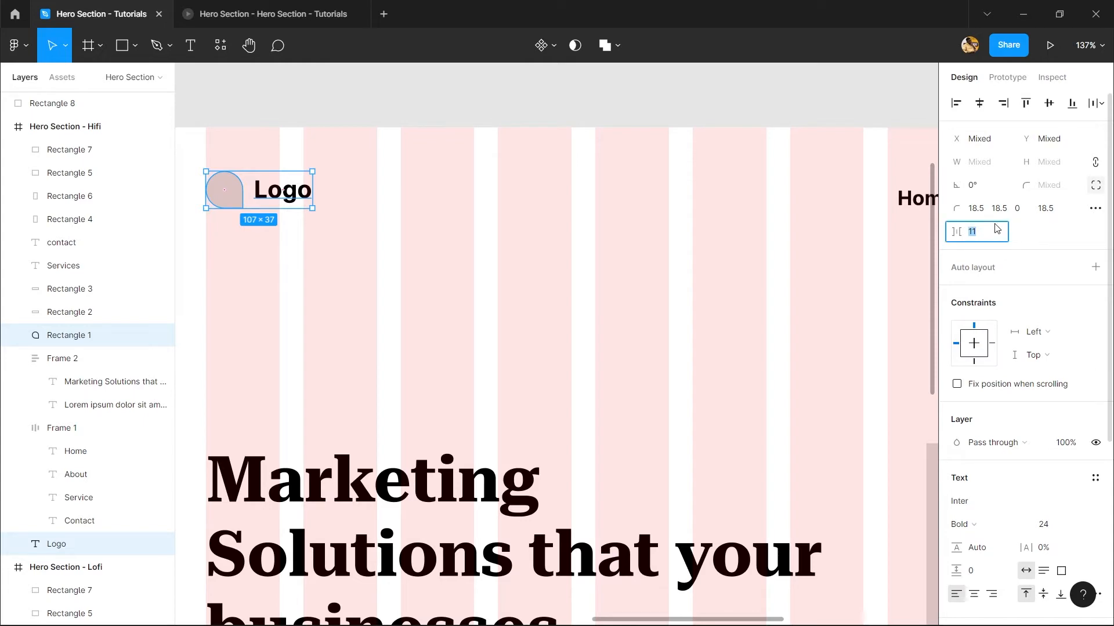
# - Set the font size of the Home, About, Service and Contact navigation links to 16
pyautogui.click(674, 311)
pyautogui.moveTo(674, 311); pyautogui.dragTo(758, 346)
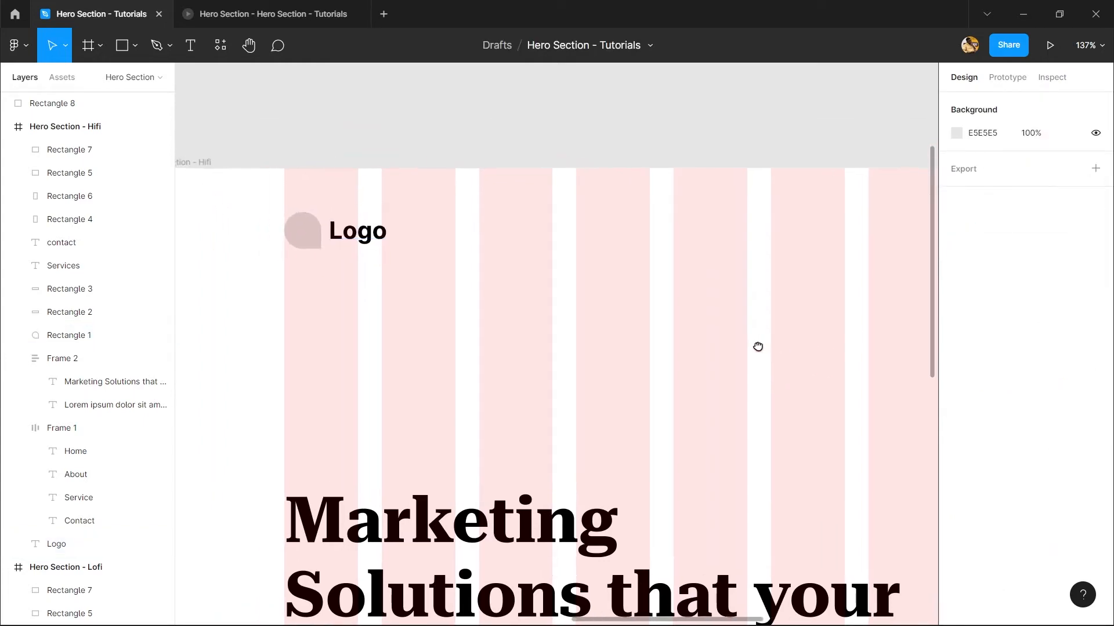
pyautogui.moveTo(769, 382); pyautogui.dragTo(392, 314)
pyautogui.scroll(-5, 598, 234)
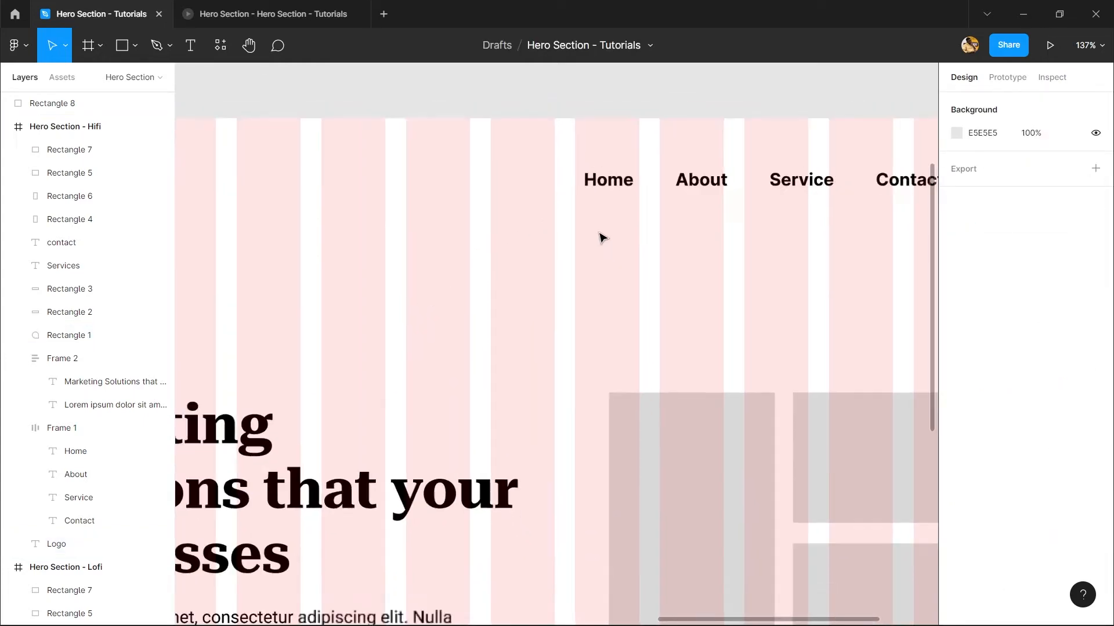
pyautogui.doubleClick(674, 211)
pyautogui.scroll(1, 655, 226)
pyautogui.click(631, 253)
pyautogui.moveTo(524, 300); pyautogui.dragTo(568, 292)
pyautogui.click(648, 207)
pyautogui.press('Return')
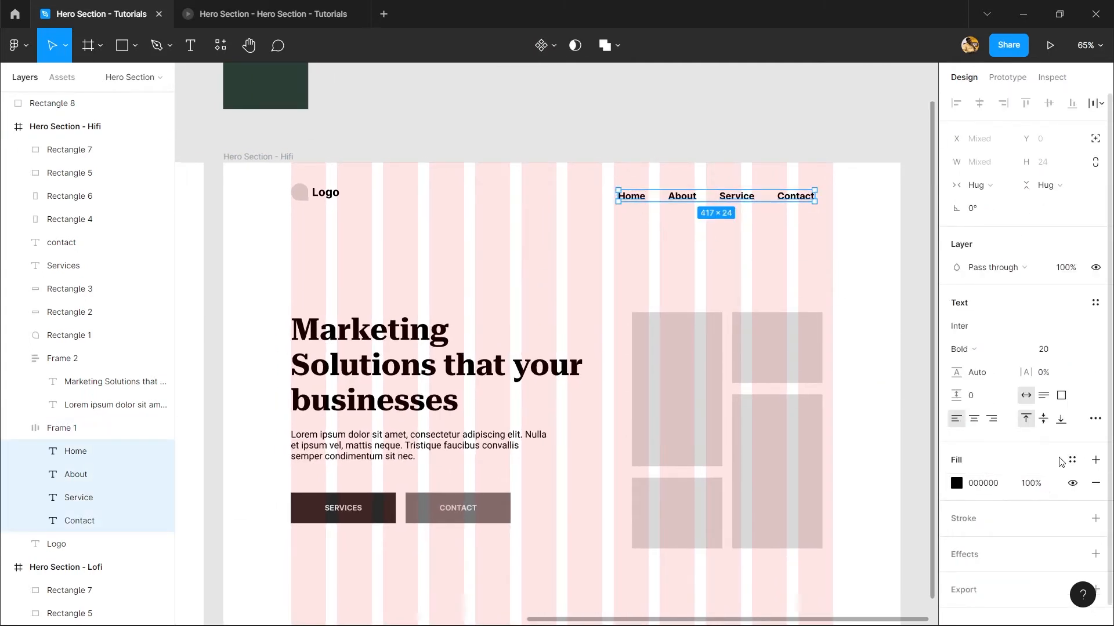
pyautogui.click(1074, 349)
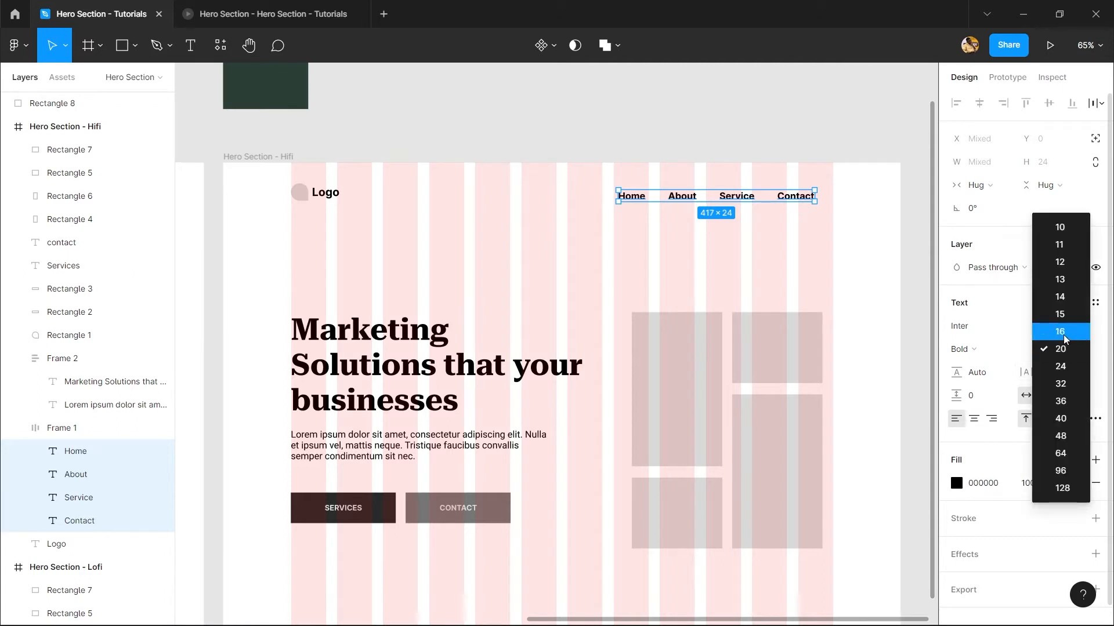
pyautogui.click(1061, 331)
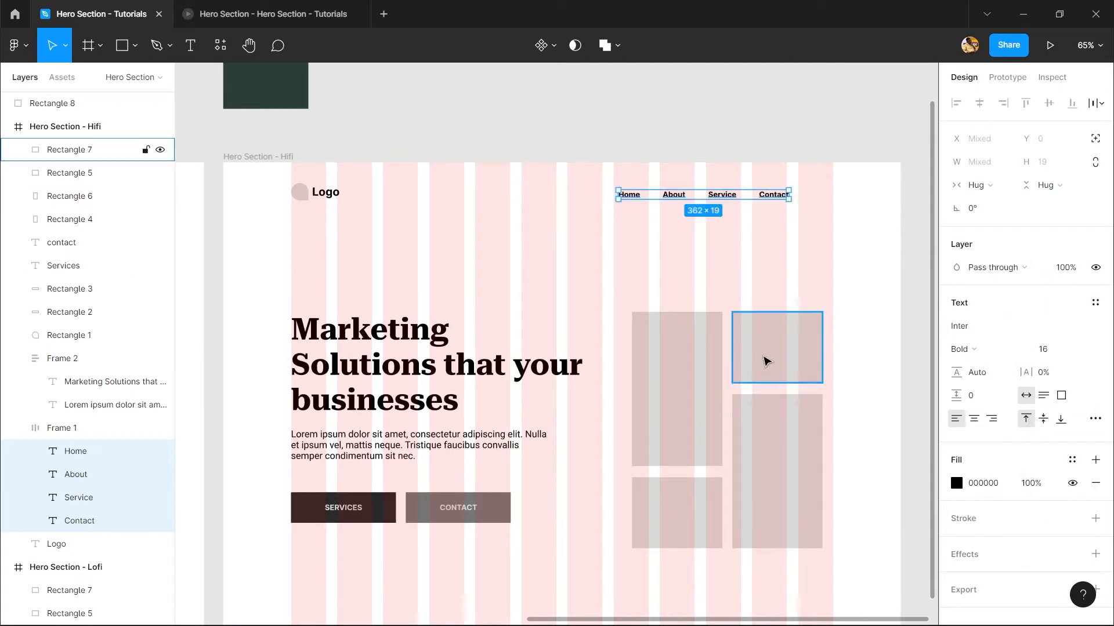
# - Try the Semi Bold weight on the four navigation links and settle on Medium
pyautogui.click(966, 350)
pyautogui.click(978, 330)
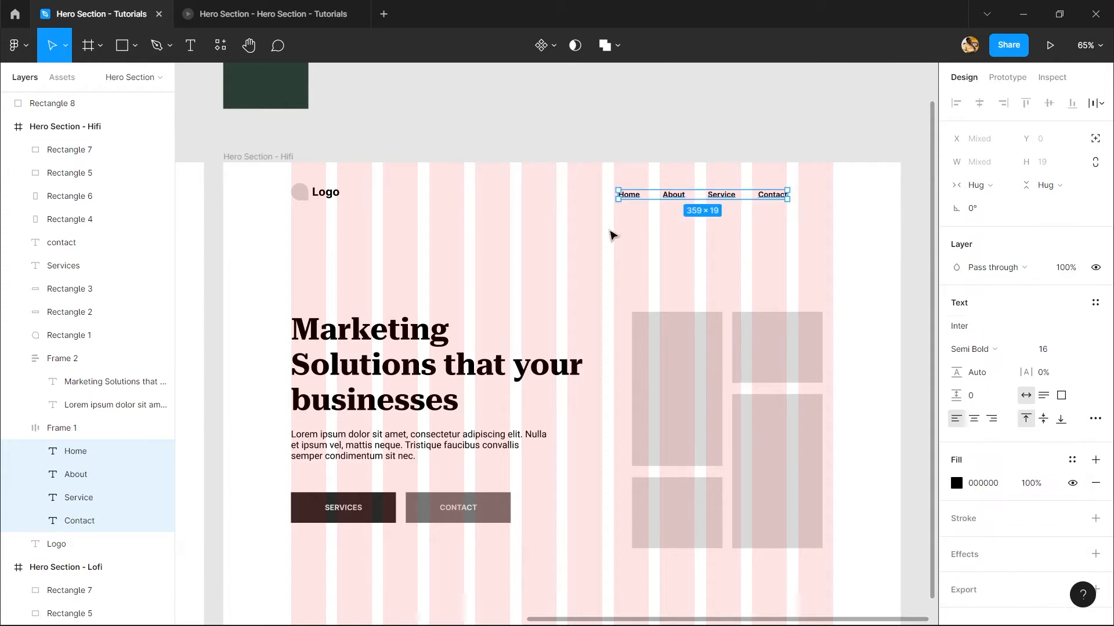
pyautogui.click(1011, 348)
pyautogui.click(997, 332)
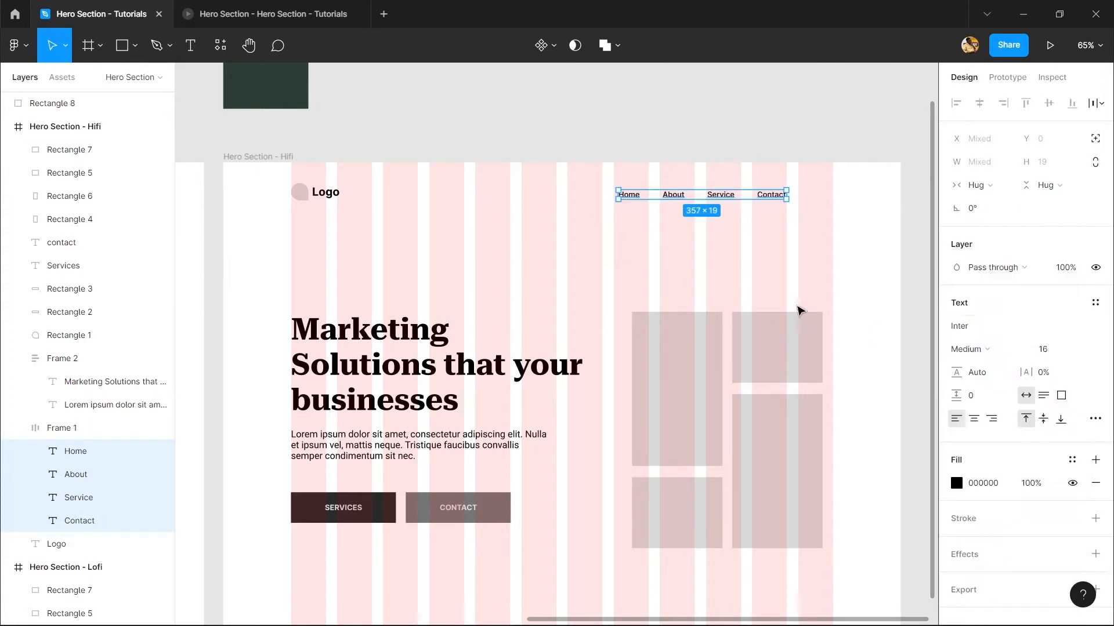
pyautogui.click(760, 266)
# - Change the font of the four navigation links to Roboto
pyautogui.click(629, 194)
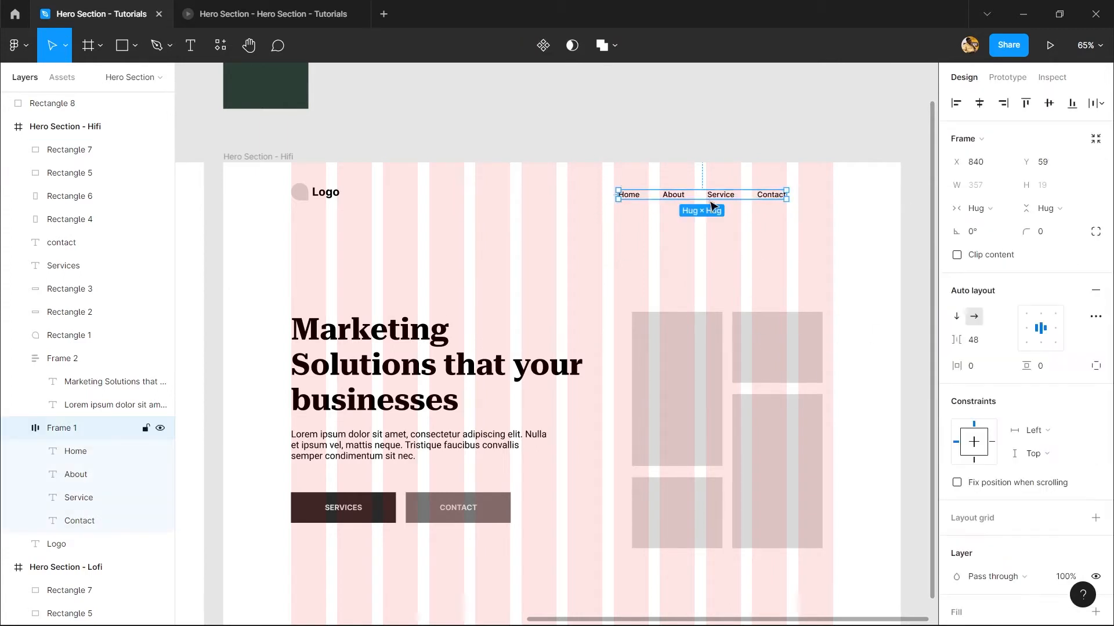
pyautogui.press('Return')
pyautogui.click(975, 323)
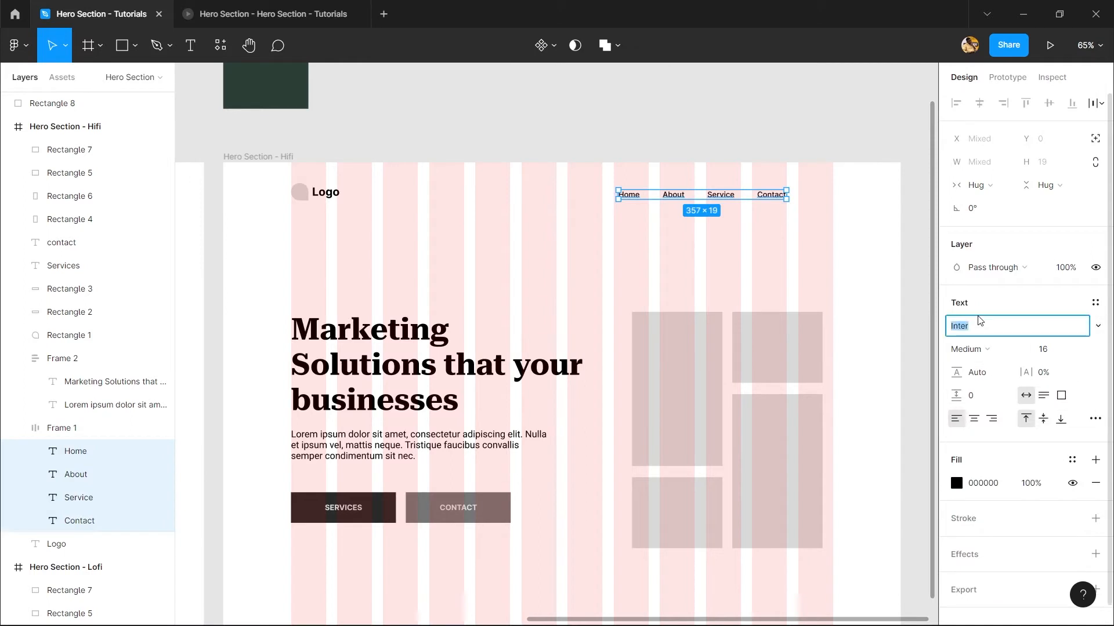
pyautogui.write('rob')
pyautogui.press('Return')
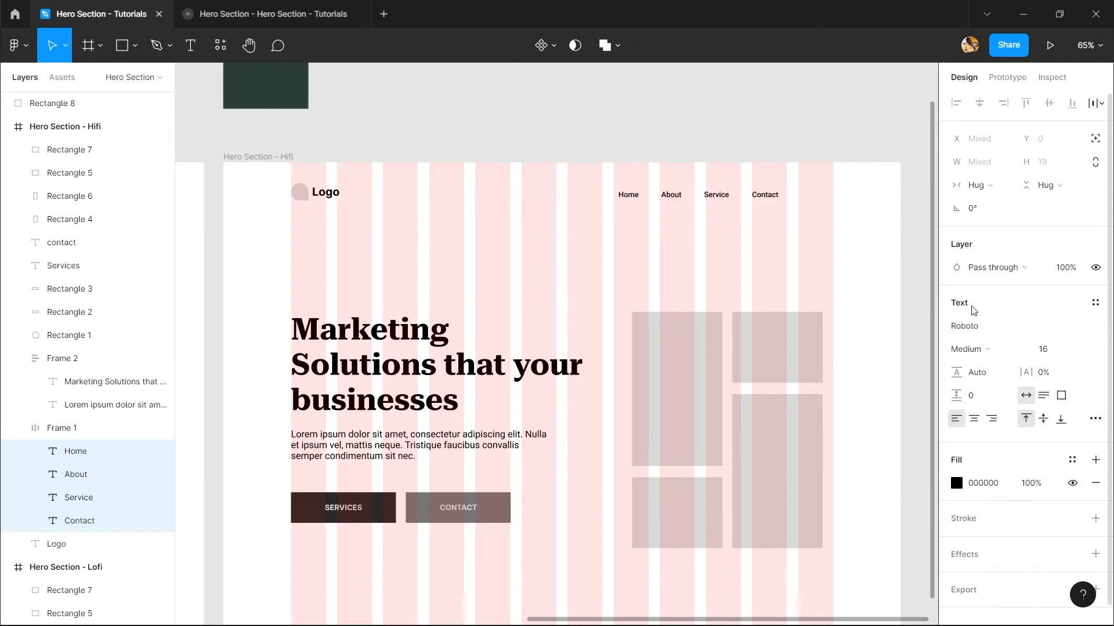
pyautogui.press('Escape')
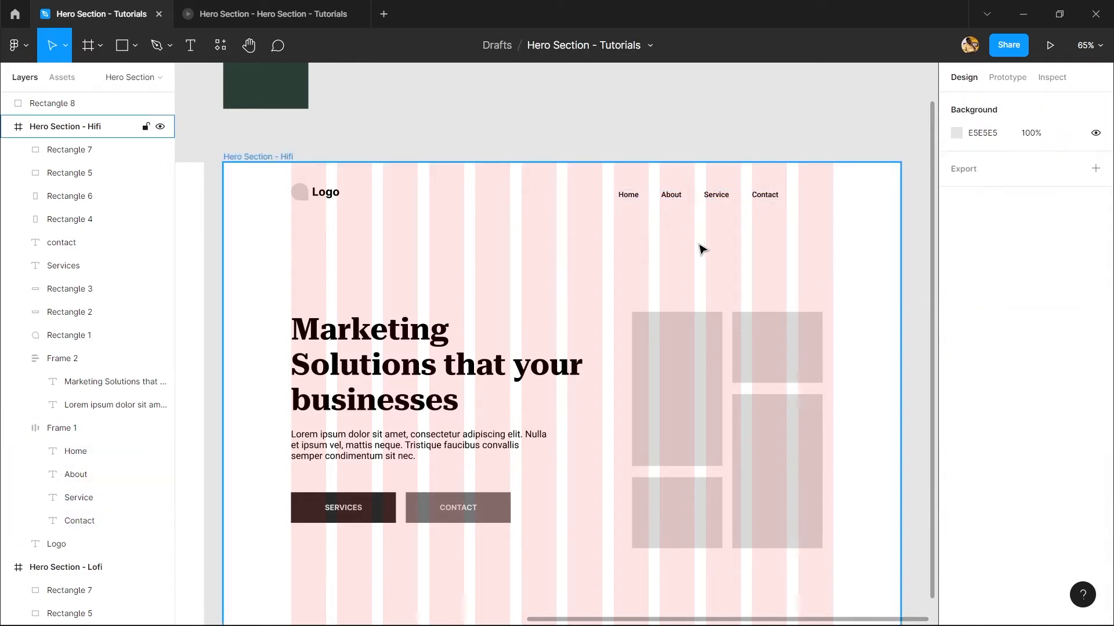
pyautogui.scroll(1, 693, 241)
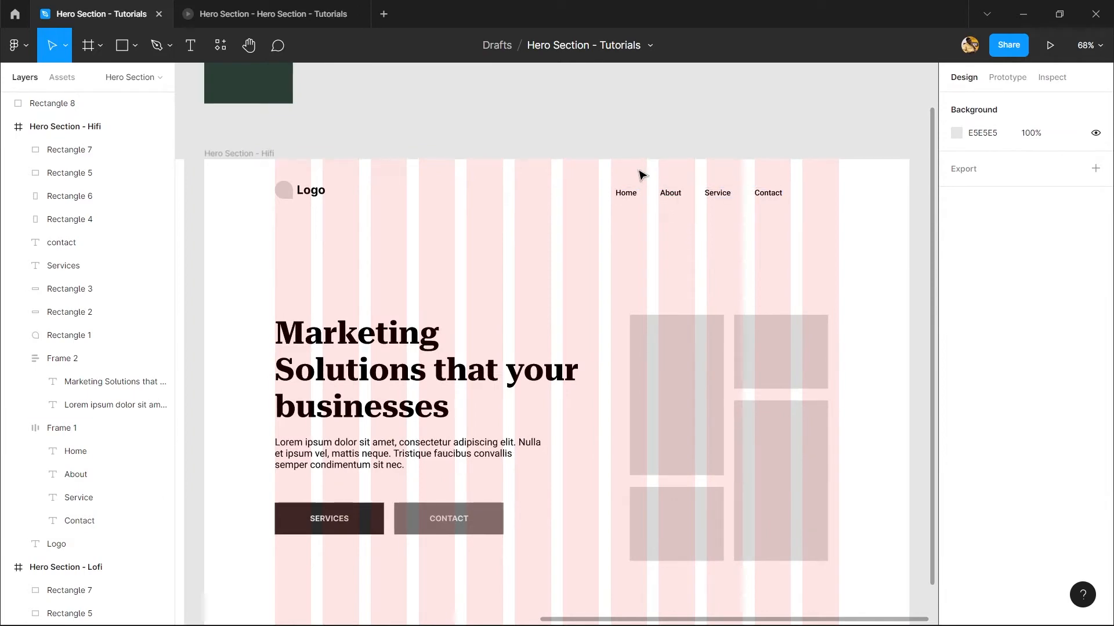
# - Select the hero heading text in the Hero Section - Hifi frame and examine it alongside the lorem ipsum paragraph
pyautogui.moveTo(530, 276); pyautogui.dragTo(703, 152)
pyautogui.scroll(5, 582, 229)
pyautogui.moveTo(539, 237); pyautogui.dragTo(472, 194)
pyautogui.doubleClick(377, 237)
pyautogui.press('Escape')
pyautogui.doubleClick(383, 232)
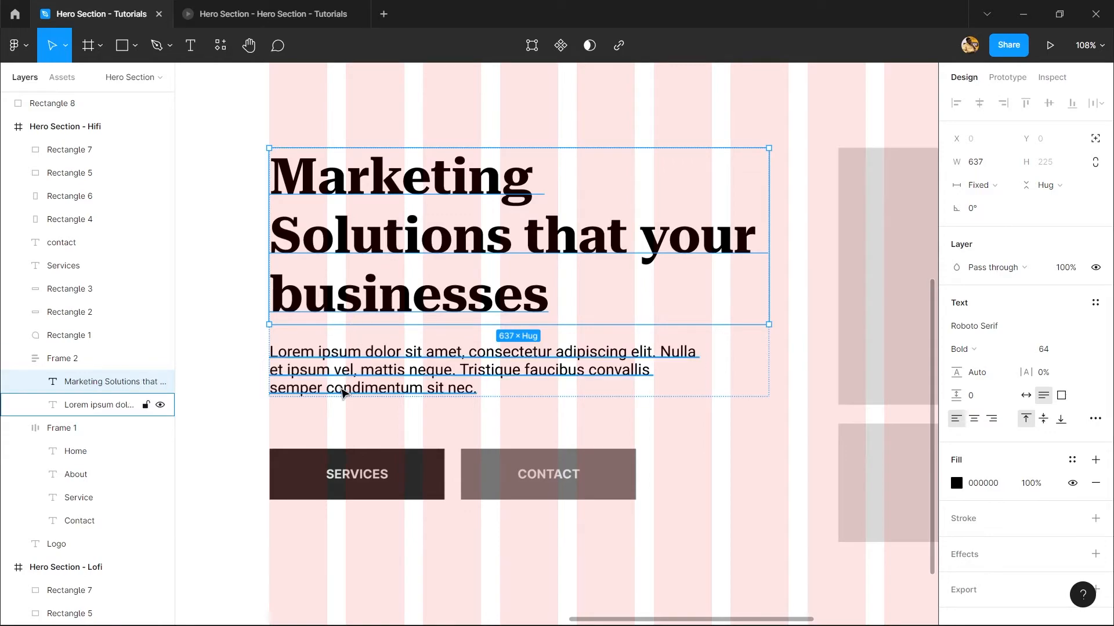
pyautogui.scroll(5, 288, 386)
pyautogui.scroll(-8, 316, 342)
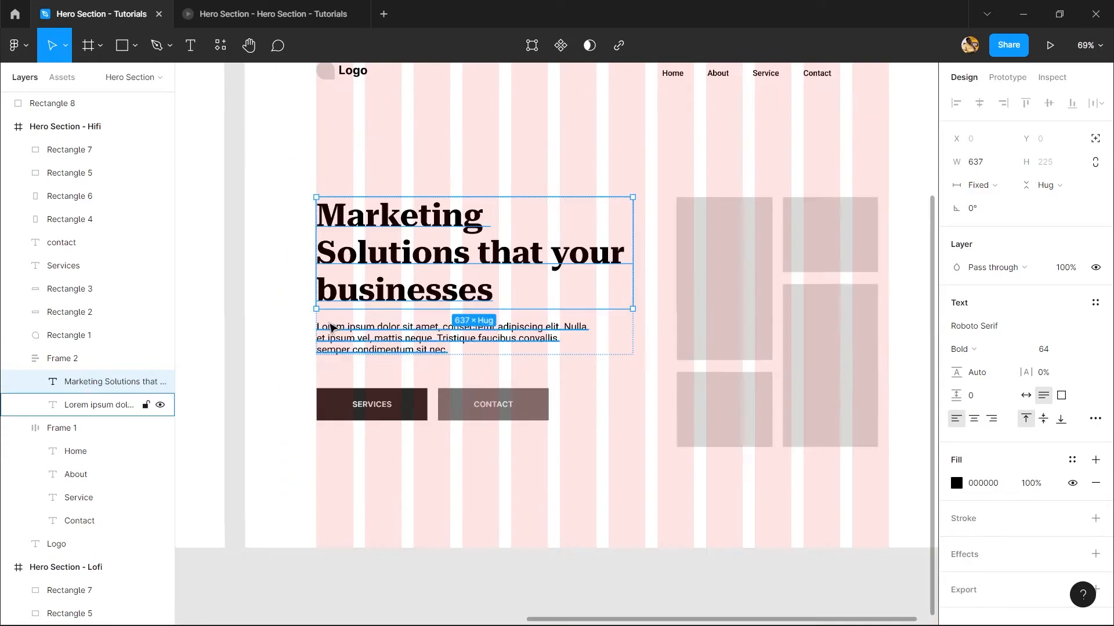
pyautogui.scroll(6, 323, 325)
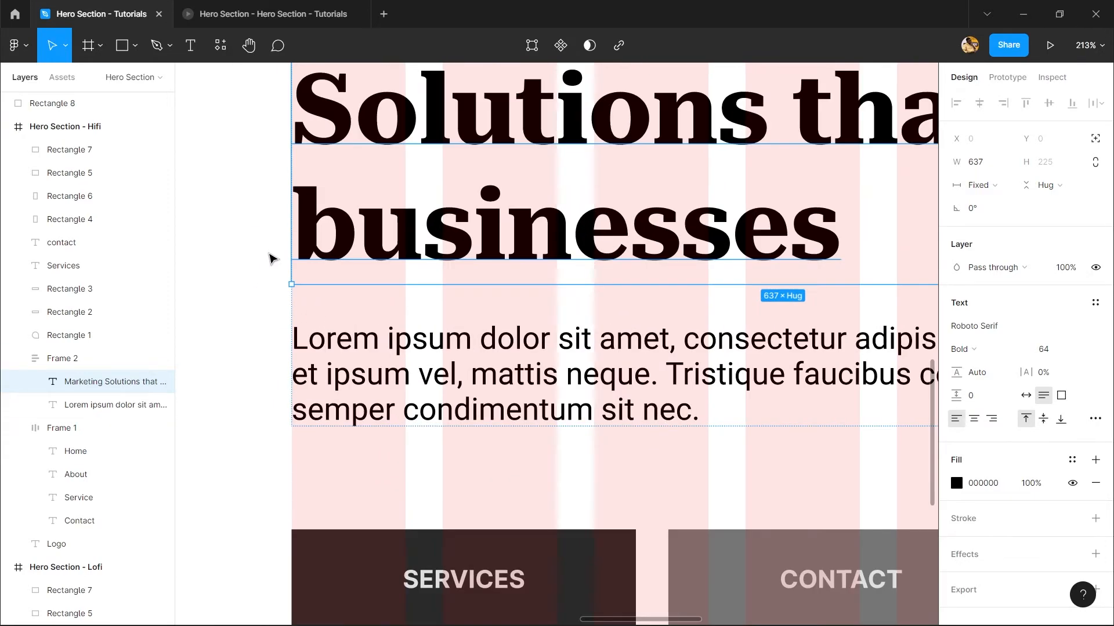
pyautogui.scroll(2, 287, 258)
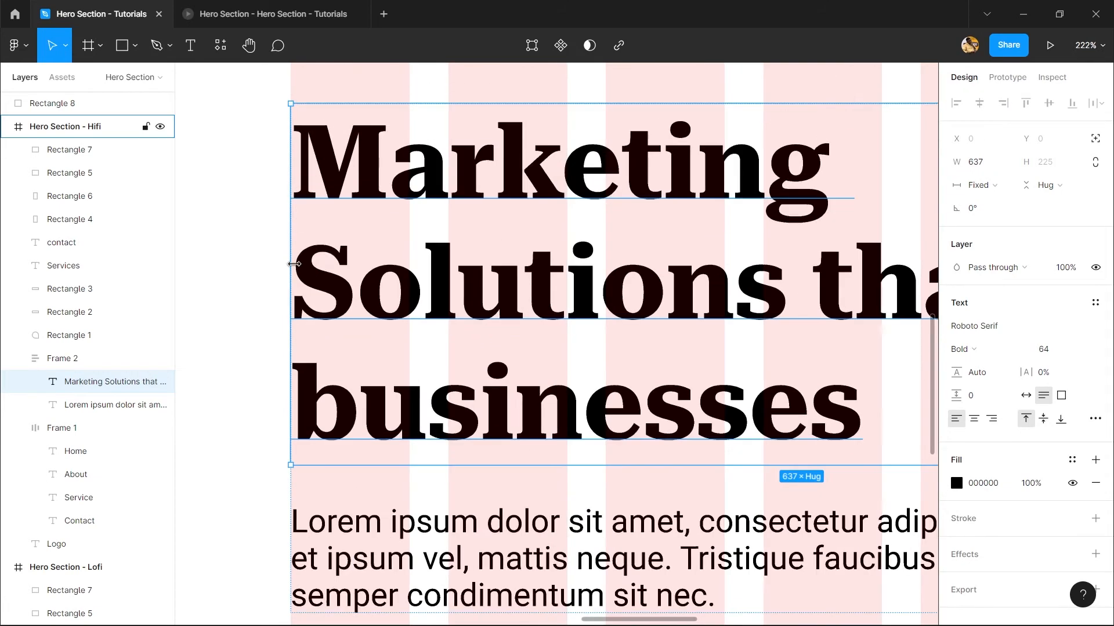
# - Examine the serifs on the opening letters of the heading's first two lines at close range
pyautogui.scroll(6, 293, 295)
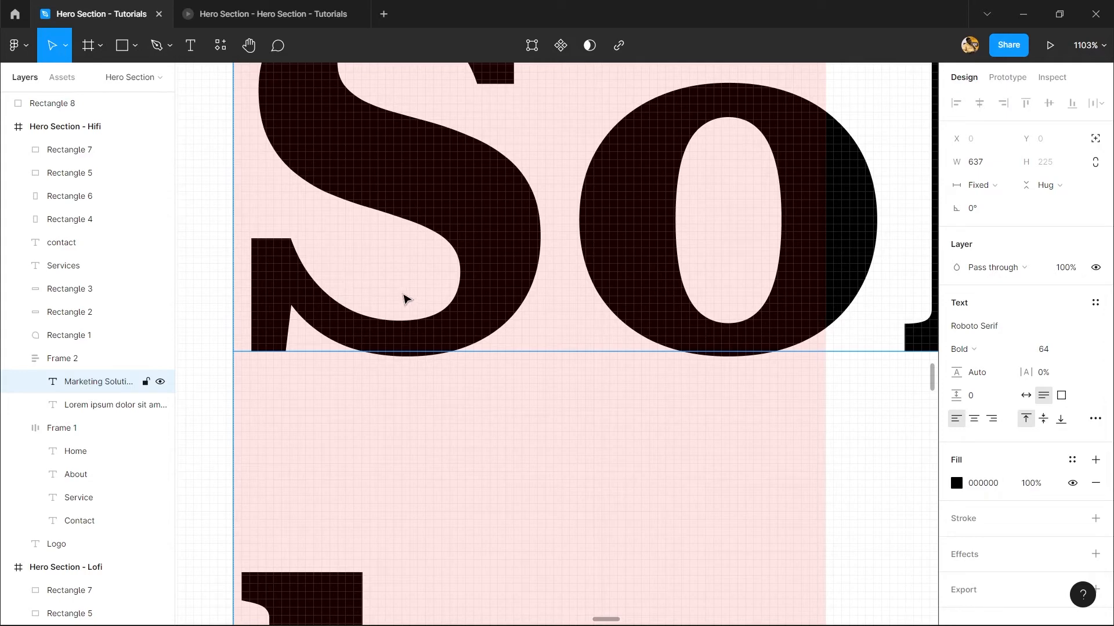
pyautogui.scroll(-5, 404, 299)
pyautogui.scroll(2, 392, 246)
pyautogui.hscroll(-3, 483, 180)
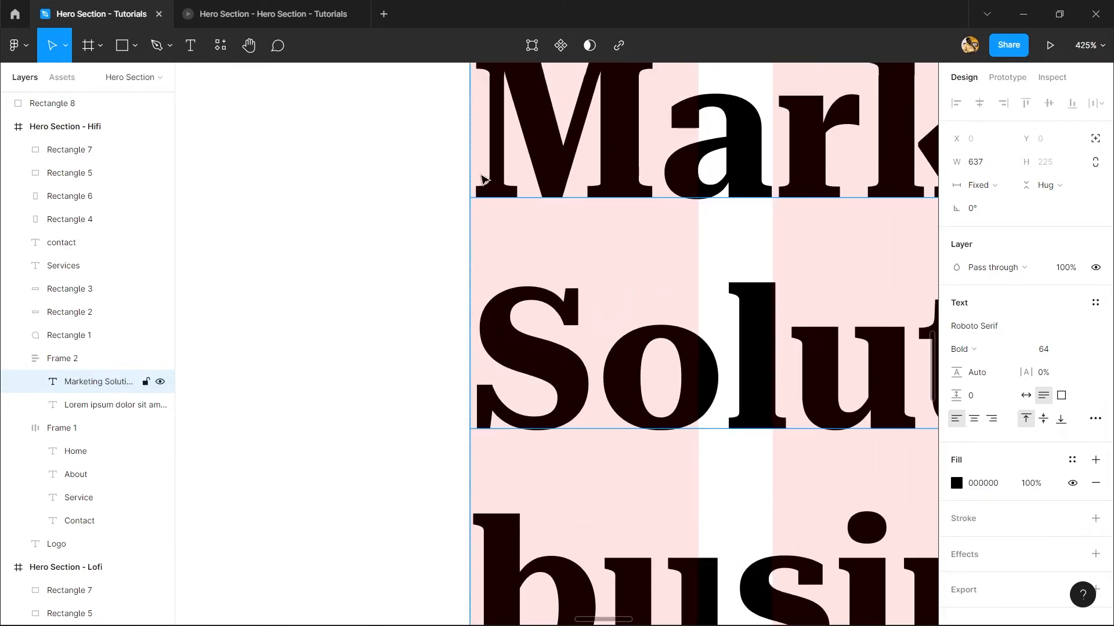
pyautogui.scroll(3, 490, 194)
pyautogui.moveTo(753, 271); pyautogui.dragTo(461, 341)
pyautogui.moveTo(623, 256); pyautogui.dragTo(467, 336)
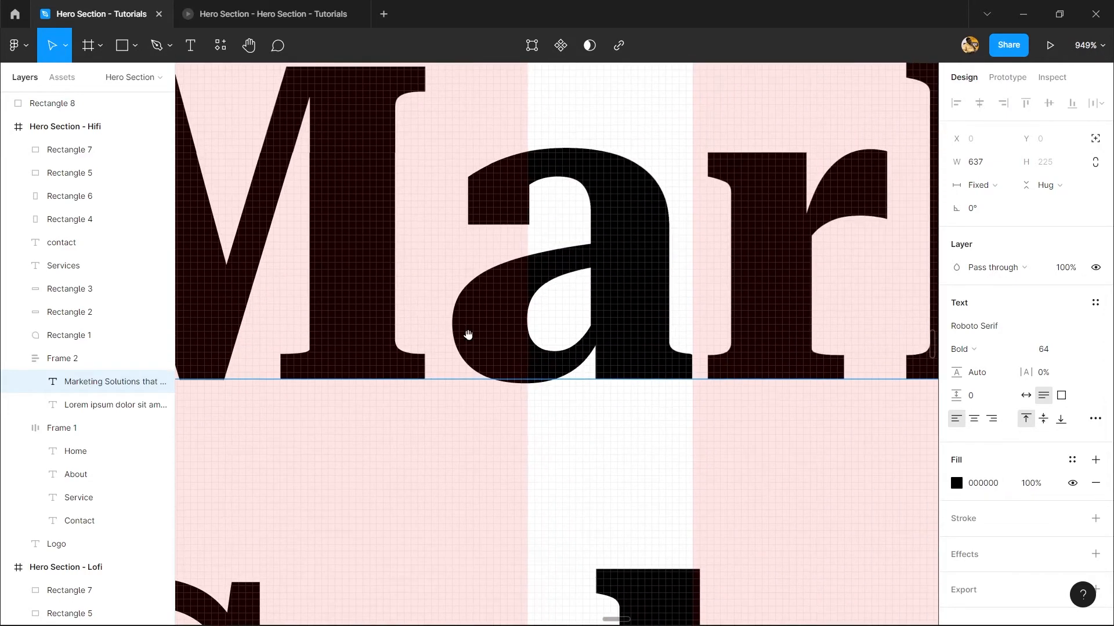
pyautogui.moveTo(722, 424); pyautogui.dragTo(294, 97)
pyautogui.scroll(-4, 294, 97)
pyautogui.scroll(-8, 468, 198)
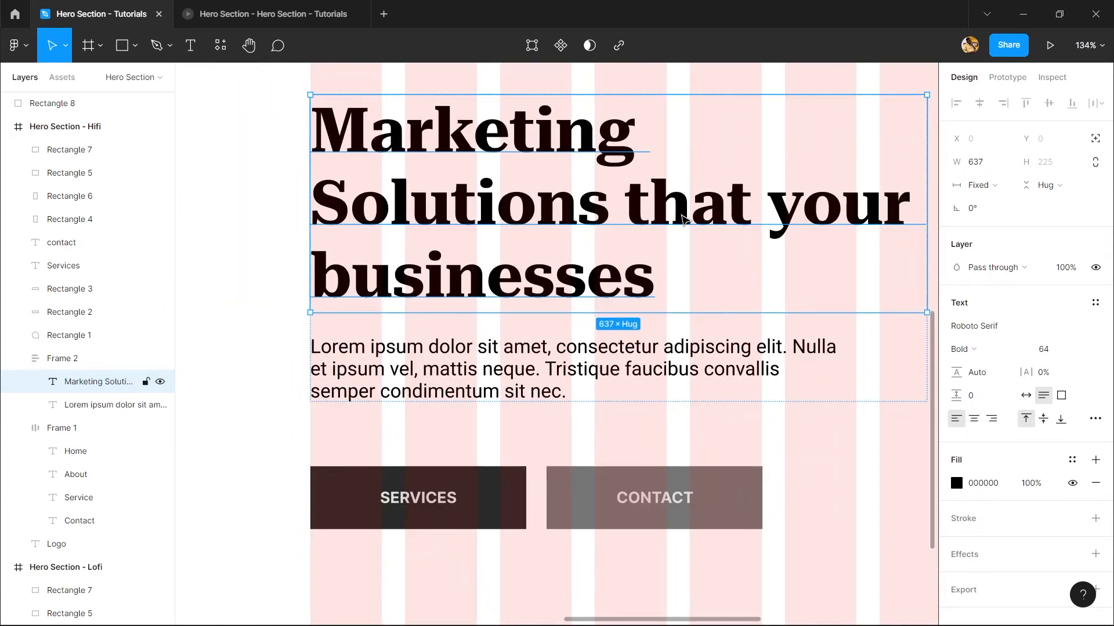
# - Examine the serif letterforms through the middle of the heading, around "Marketing" and "Solutions that"
pyautogui.scroll(1, 682, 220)
pyautogui.scroll(6, 596, 181)
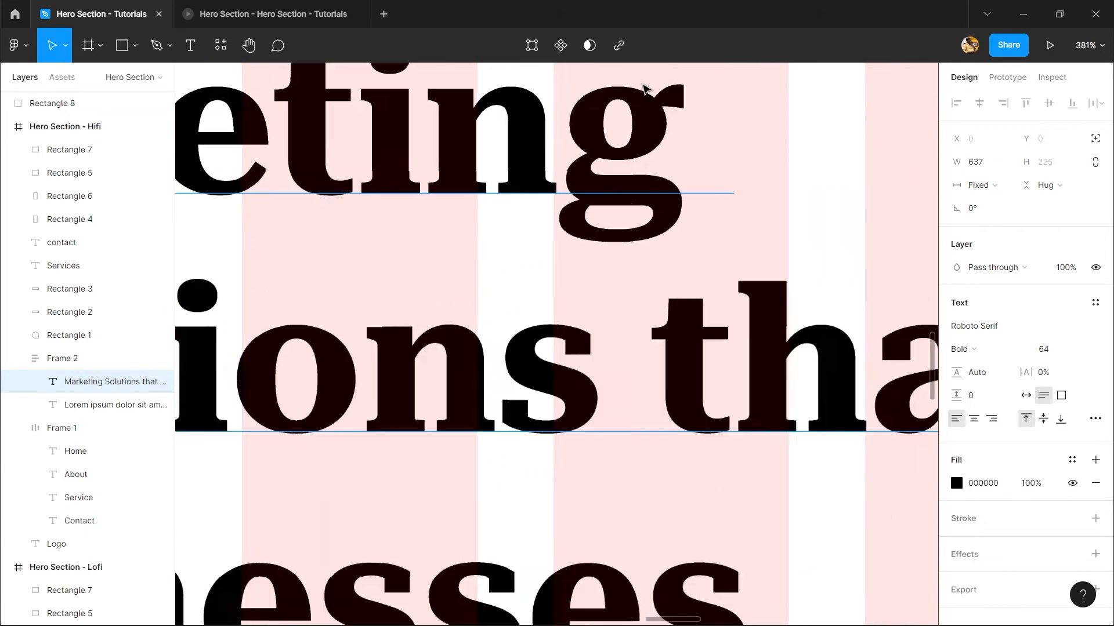
pyautogui.scroll(-6, 686, 132)
pyautogui.scroll(6, 714, 276)
pyautogui.moveTo(714, 276); pyautogui.dragTo(462, 258)
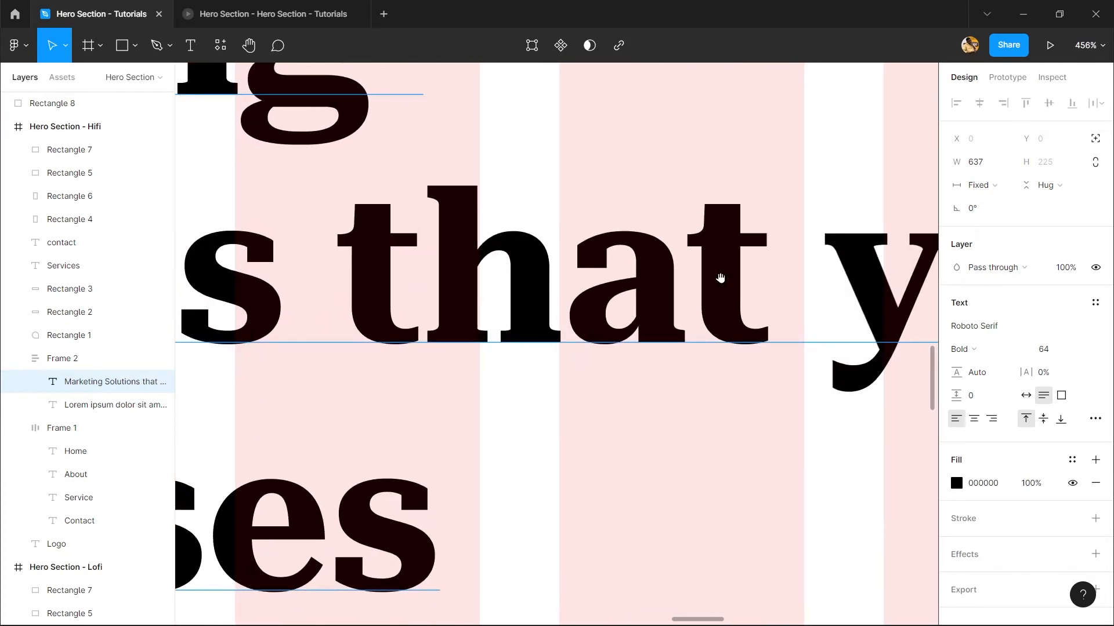
pyautogui.hscroll(-5, 718, 276)
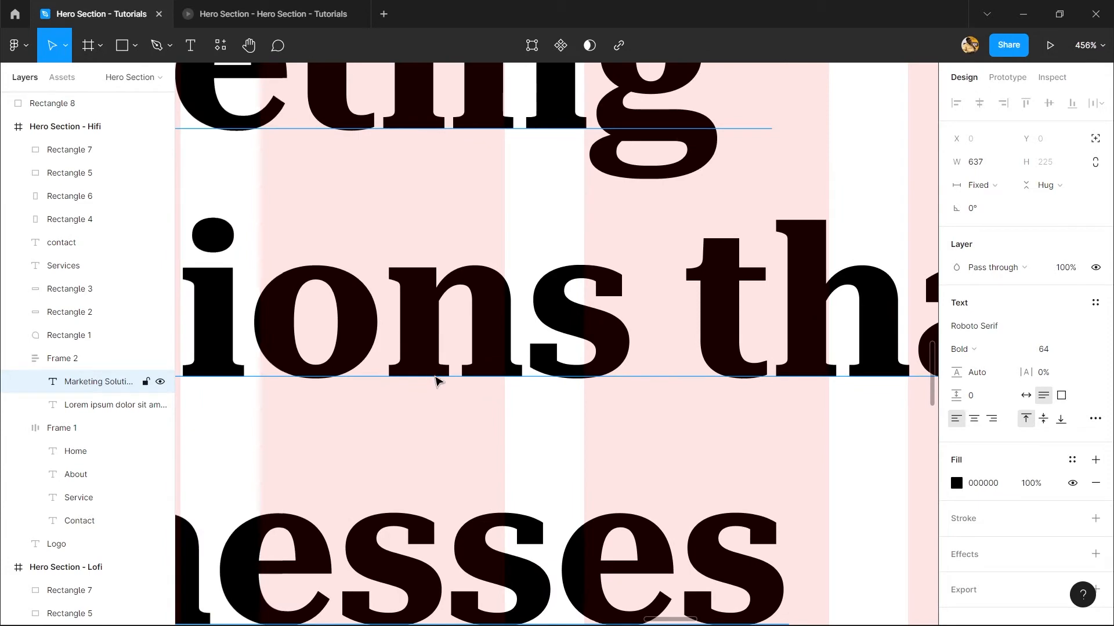
pyautogui.scroll(-8, 388, 370)
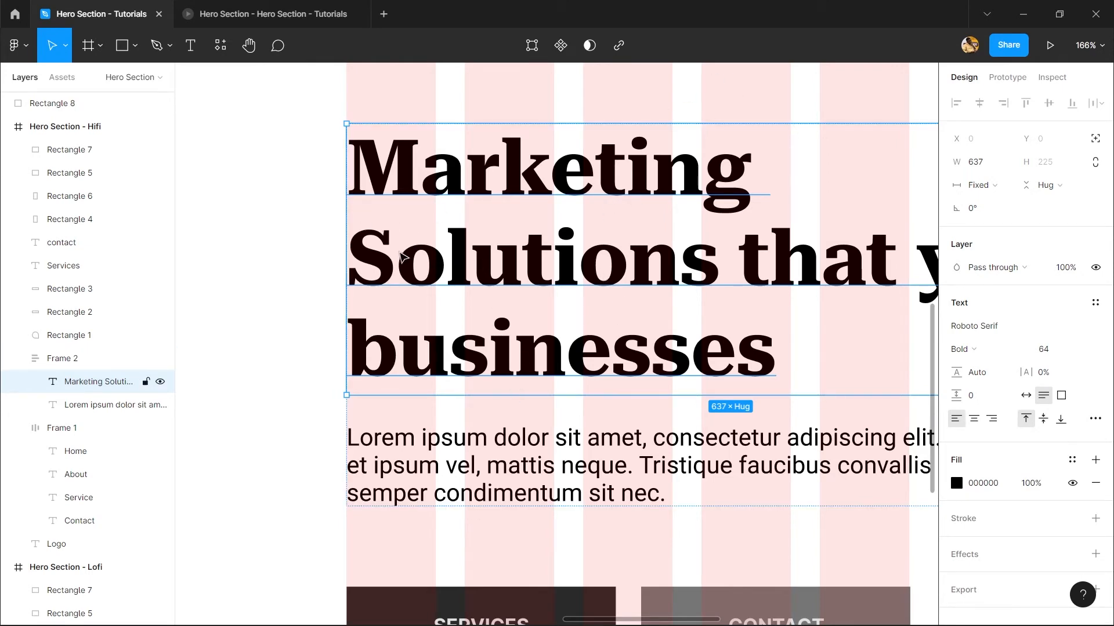
pyautogui.scroll(-3, 404, 257)
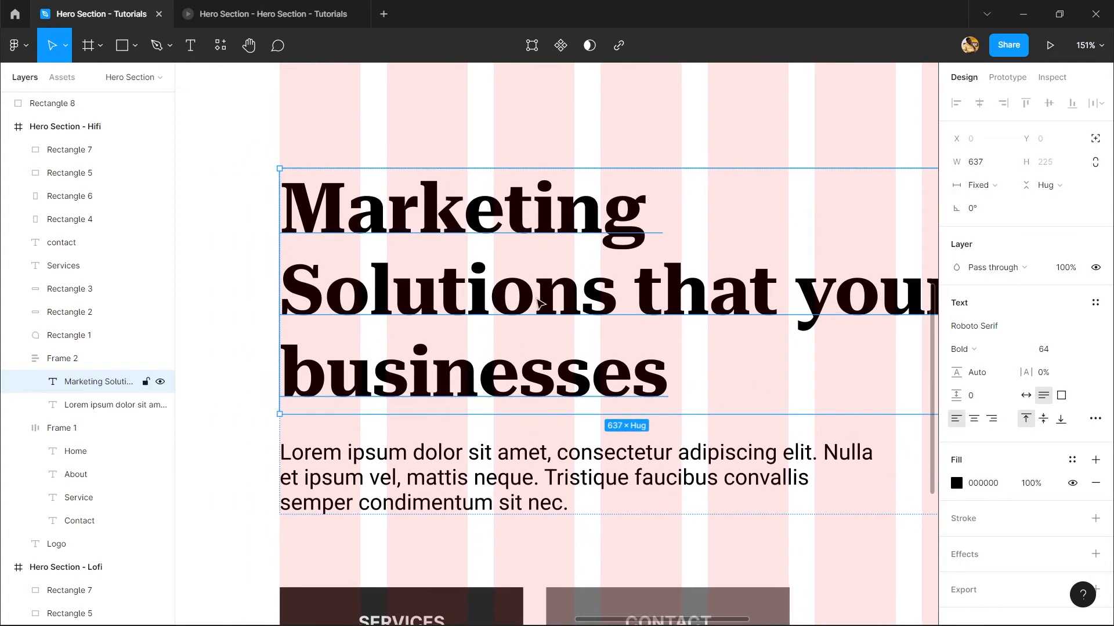
pyautogui.scroll(2, 412, 204)
# - Compare the heading's typeface with the lorem ipsum paragraph's by selecting each text in turn
pyautogui.doubleClick(450, 226)
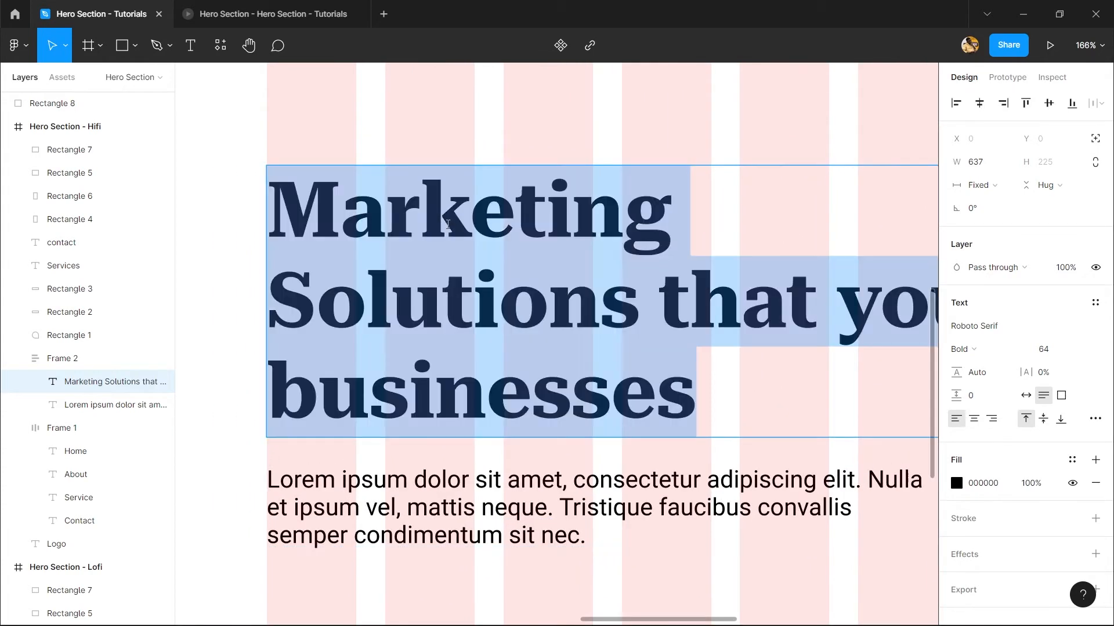
pyautogui.press('Escape')
pyautogui.hscroll(1, 314, 232)
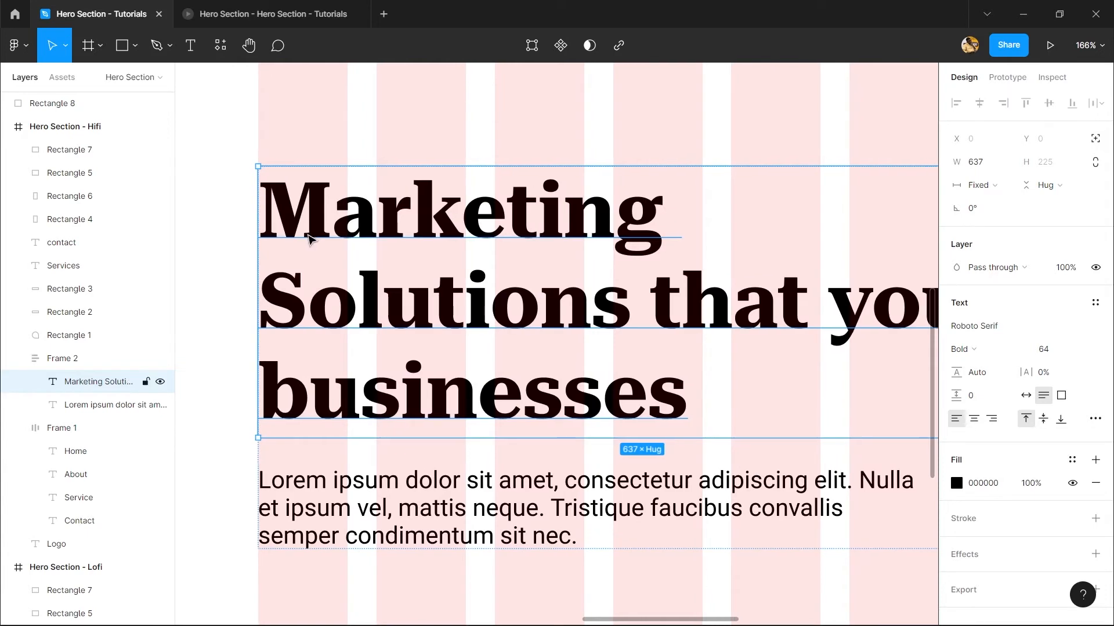
pyautogui.doubleClick(342, 515)
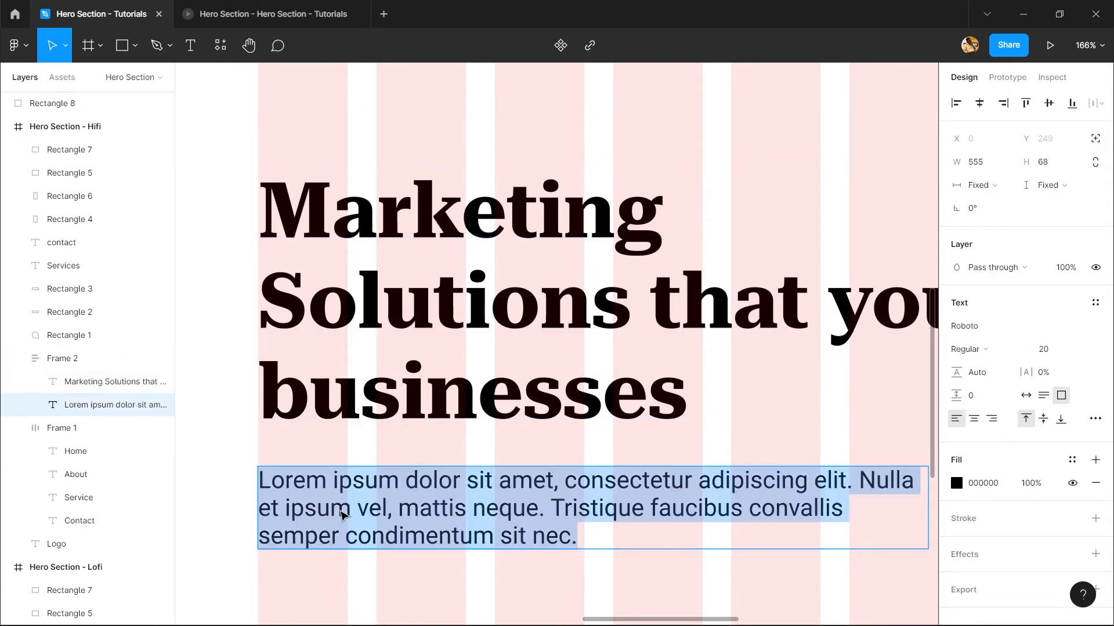
pyautogui.click(435, 341)
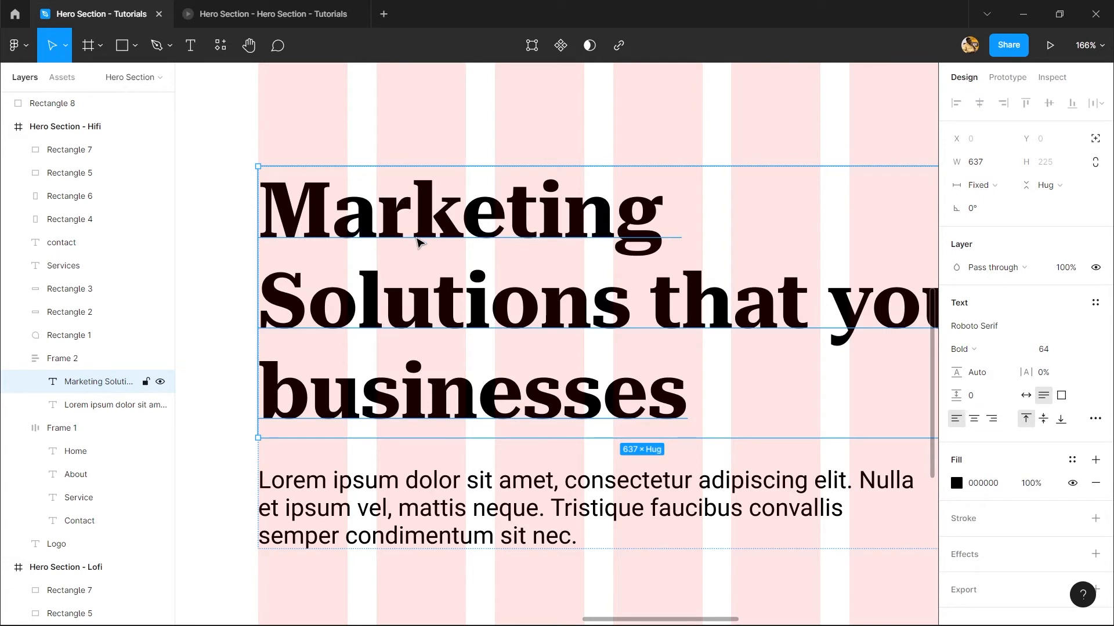
pyautogui.doubleClick(434, 521)
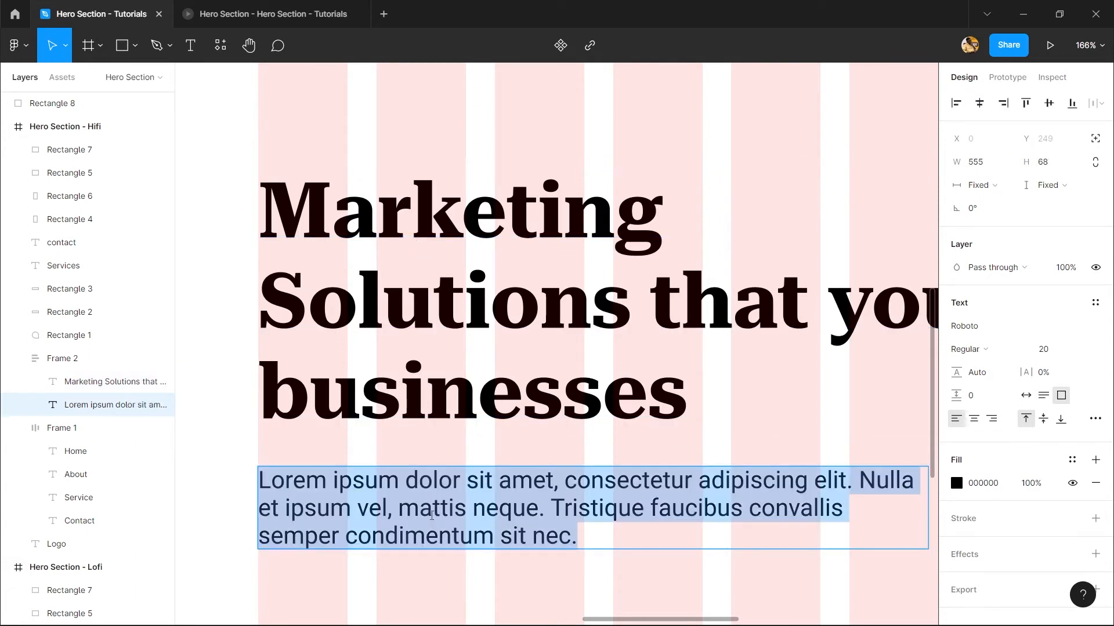
pyautogui.press('Escape')
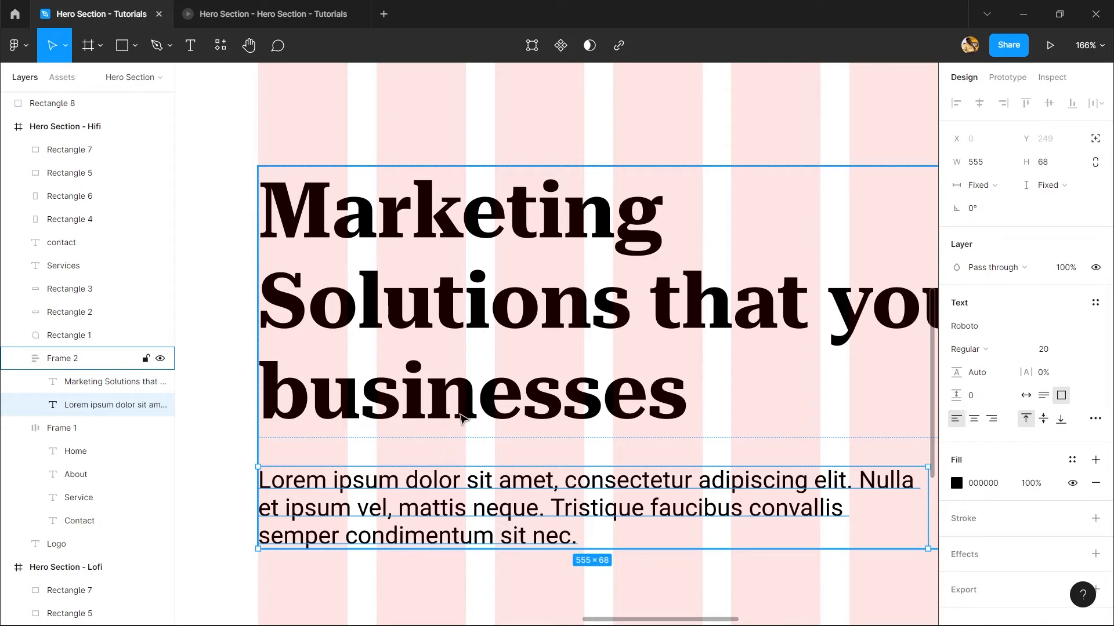
pyautogui.doubleClick(406, 369)
pyautogui.press('Escape')
pyautogui.click(406, 504)
# - Review the text settings of the paragraph and heading again, including the frame that contains them
pyautogui.moveTo(494, 406); pyautogui.dragTo(407, 385)
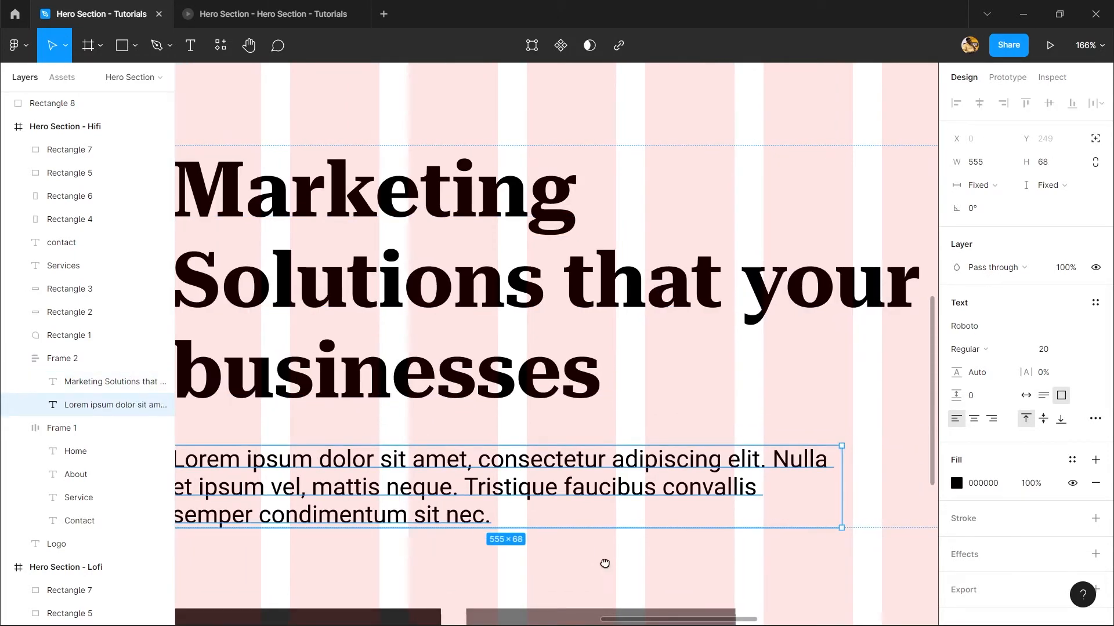
pyautogui.moveTo(604, 564); pyautogui.dragTo(716, 598)
pyautogui.scroll(-5, 432, 290)
pyautogui.scroll(3, 439, 304)
pyautogui.moveTo(398, 368); pyautogui.dragTo(339, 368)
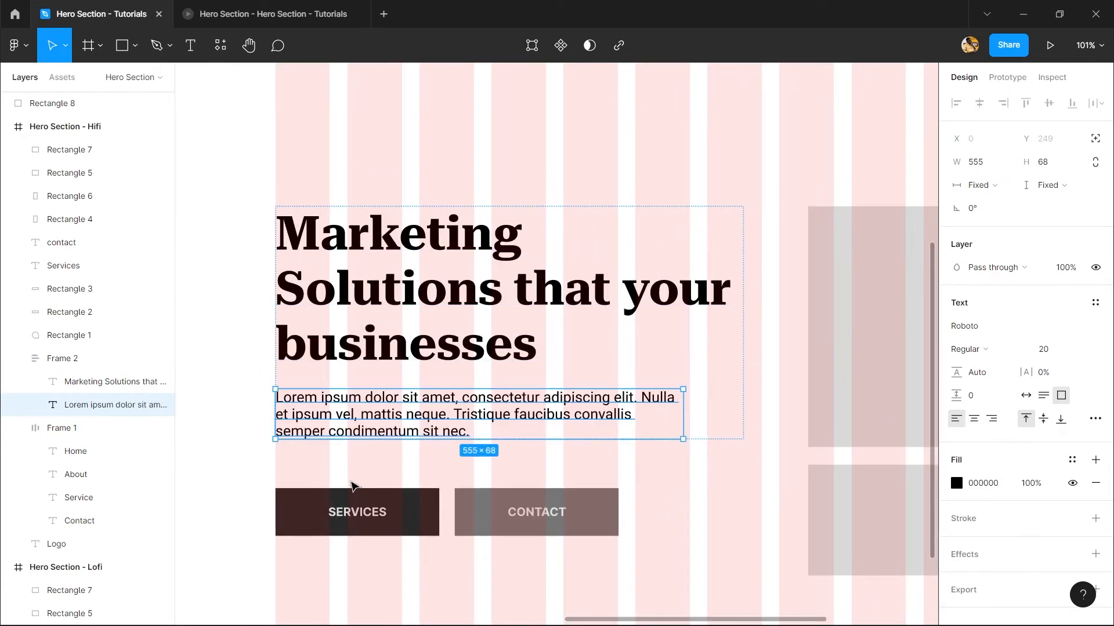
pyautogui.click(352, 486)
pyautogui.click(389, 415)
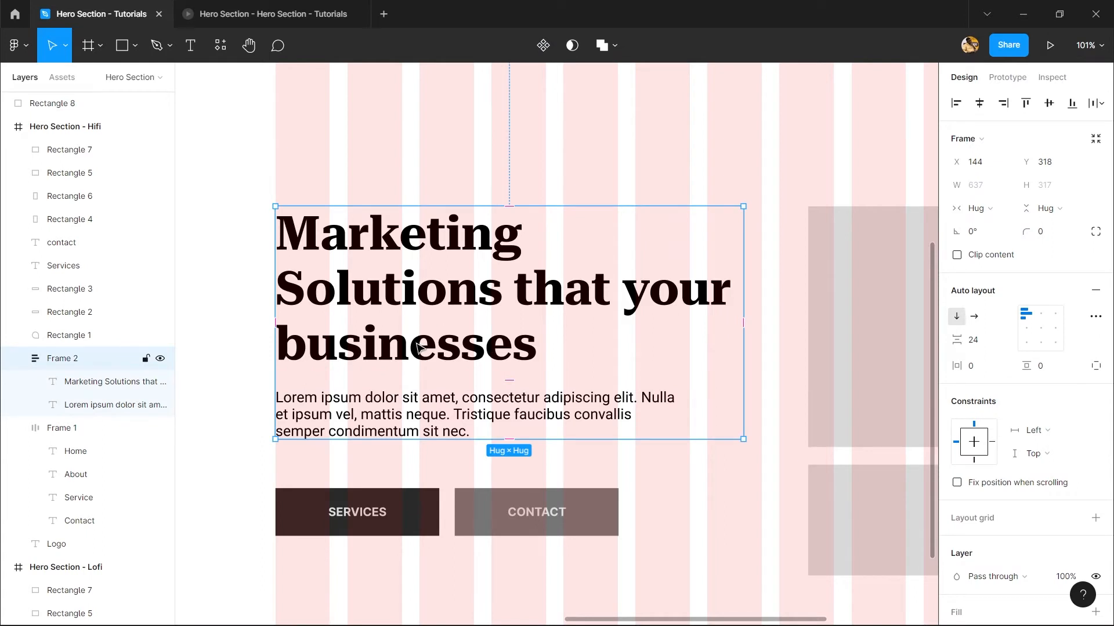
pyautogui.click(412, 434)
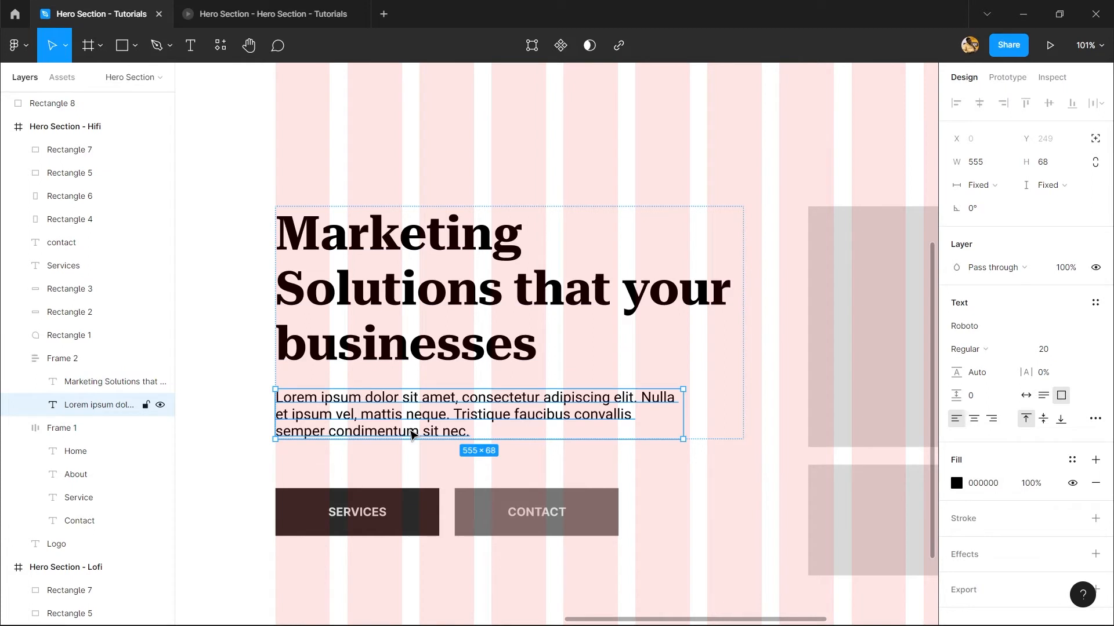
pyautogui.click(391, 290)
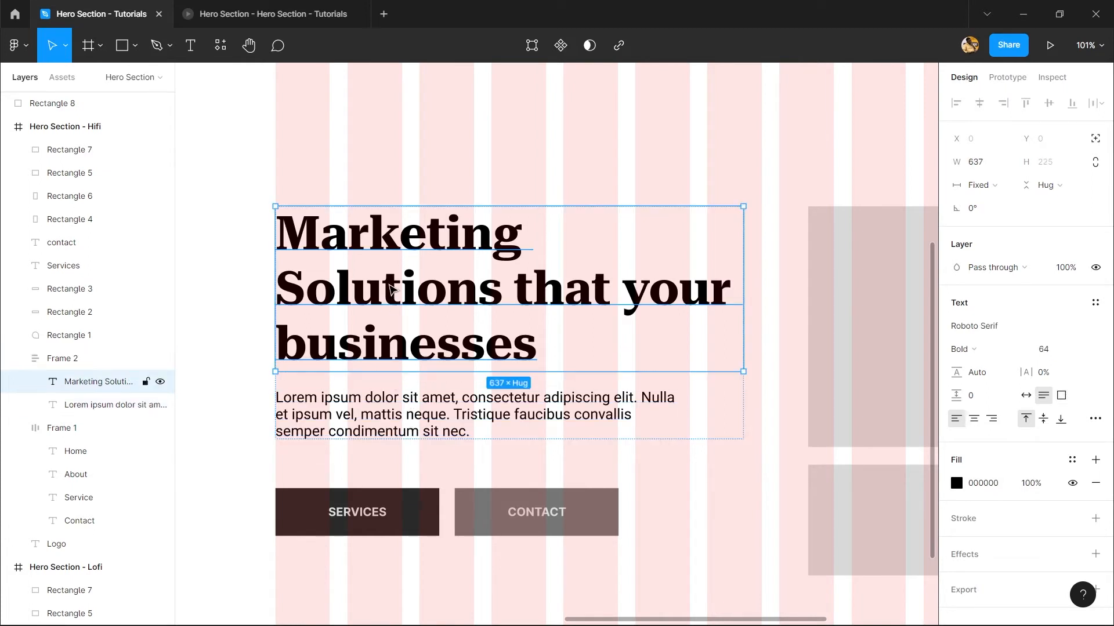
pyautogui.click(389, 414)
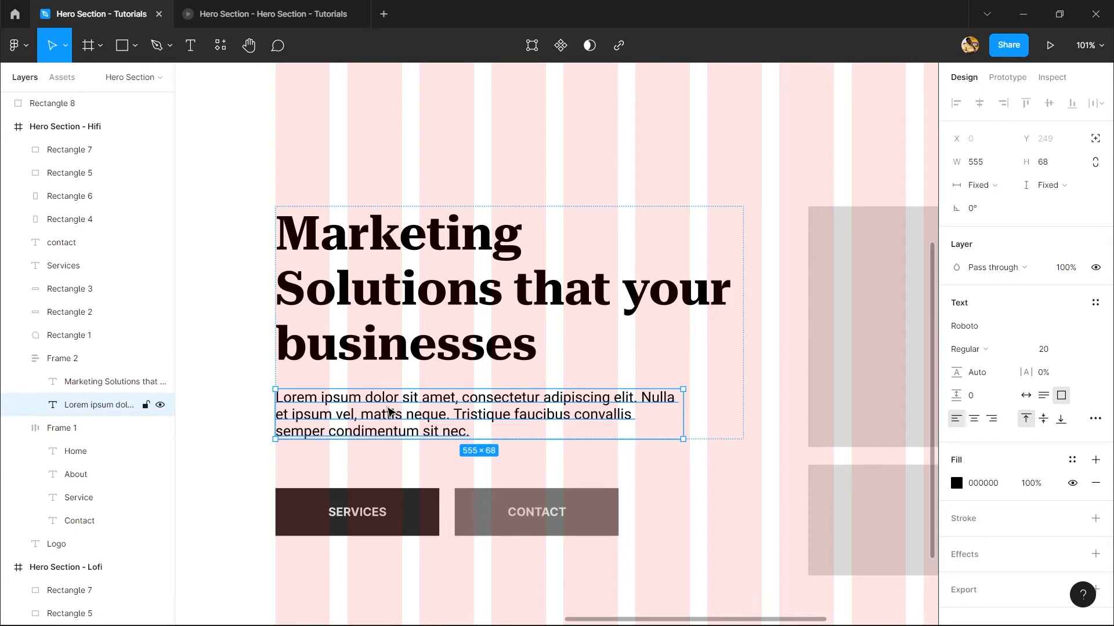
pyautogui.click(400, 342)
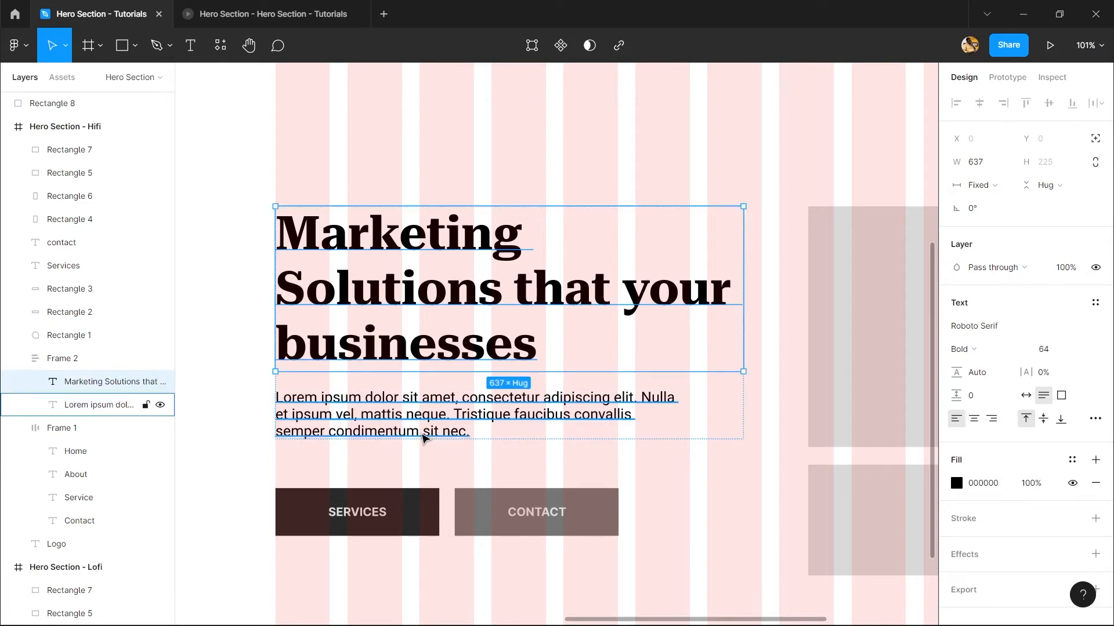
# - Examine the word "Marketing" in the heading's first line up close
pyautogui.scroll(3, 342, 171)
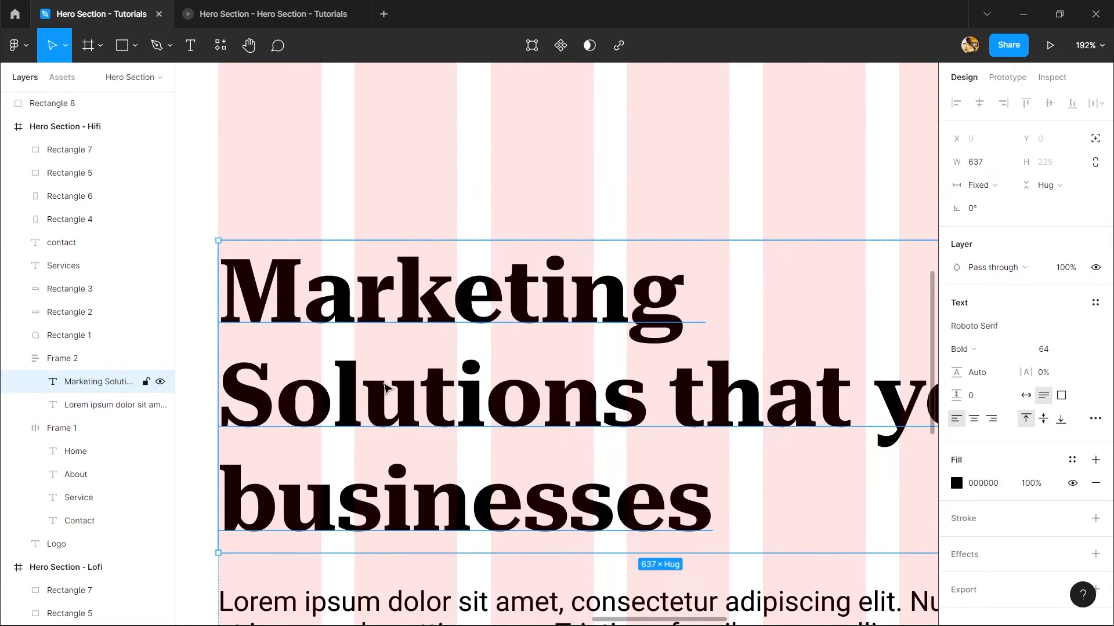
pyautogui.moveTo(382, 357); pyautogui.dragTo(432, 292)
pyautogui.doubleClick(356, 241)
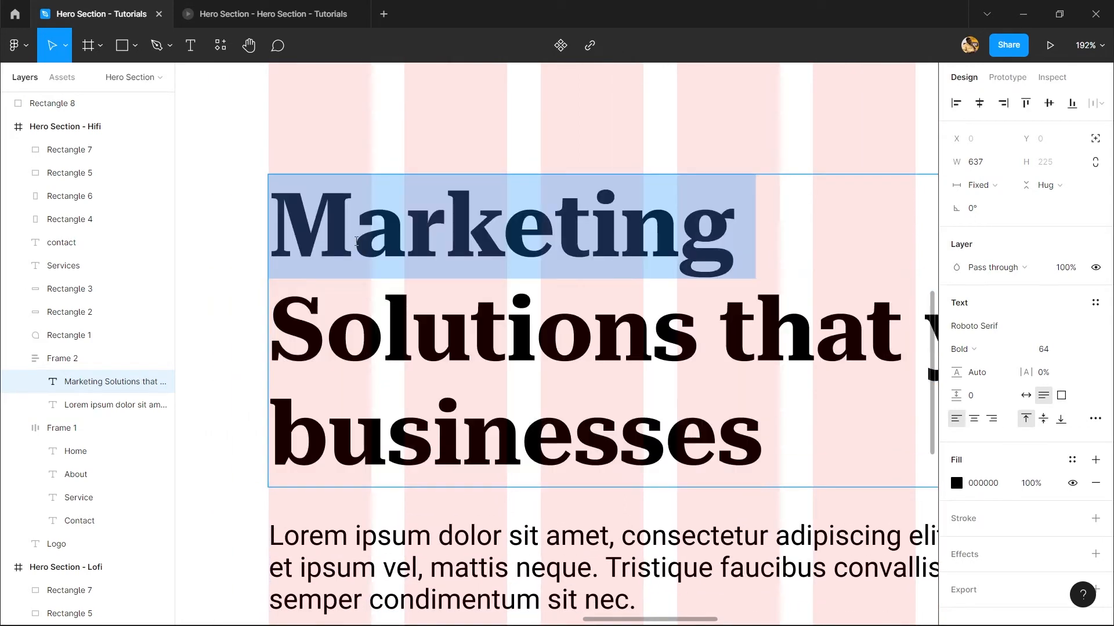
pyautogui.press('Escape')
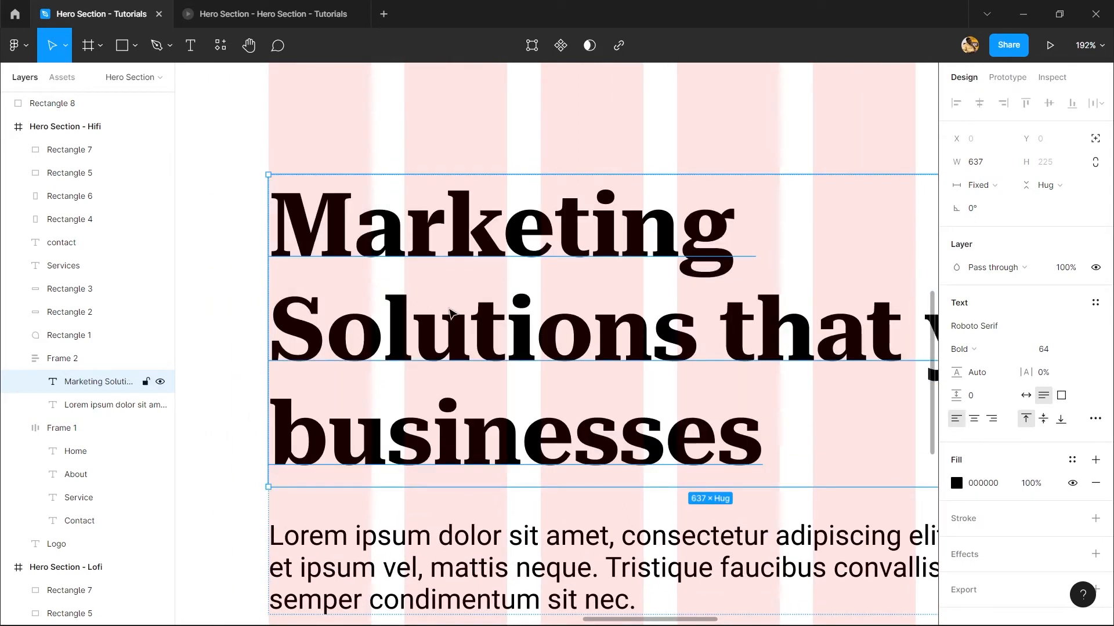
pyautogui.scroll(-5, 452, 313)
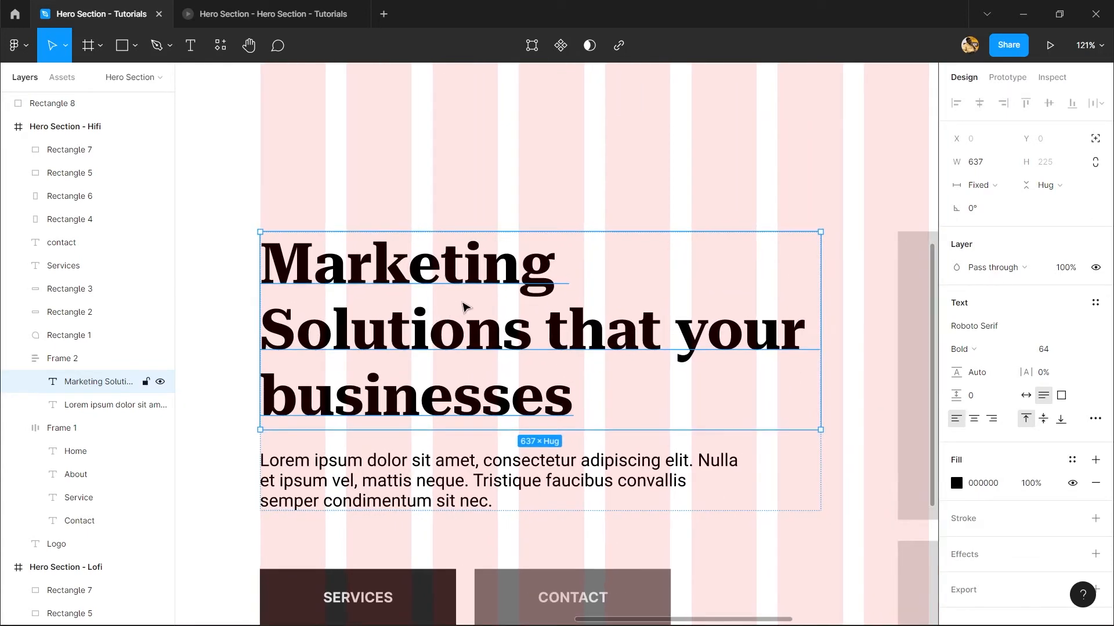
pyautogui.scroll(-1, 464, 307)
# - Try Roboto Serif as the font of the lorem ipsum paragraph and undo the font change
pyautogui.click(464, 462)
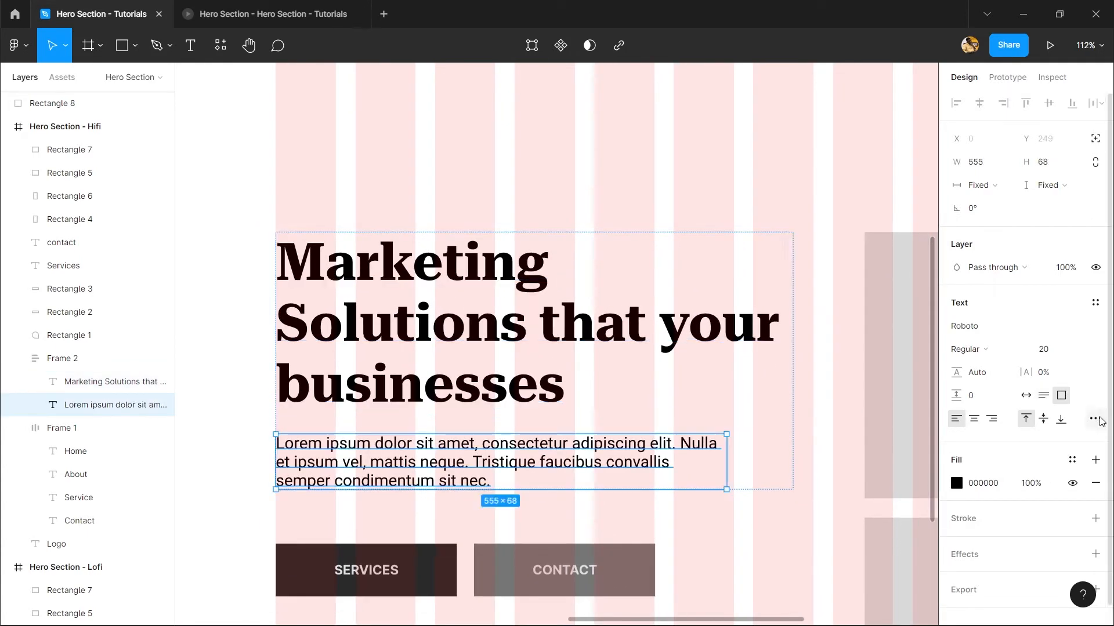
pyautogui.click(1015, 330)
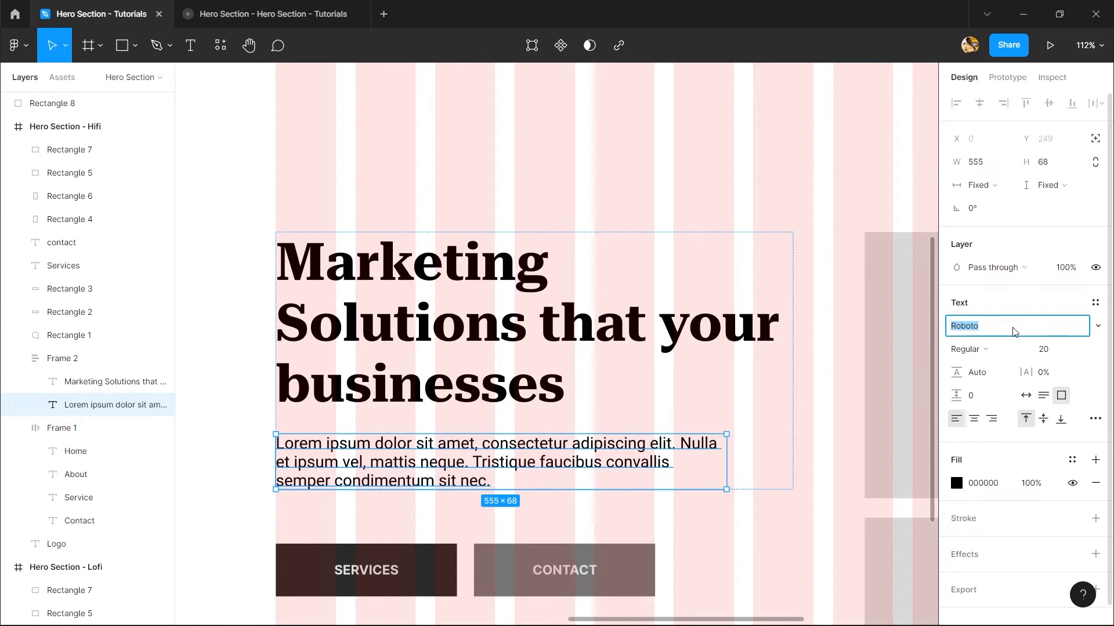
pyautogui.click(1013, 328)
pyautogui.write('Serif')
pyautogui.press('Return')
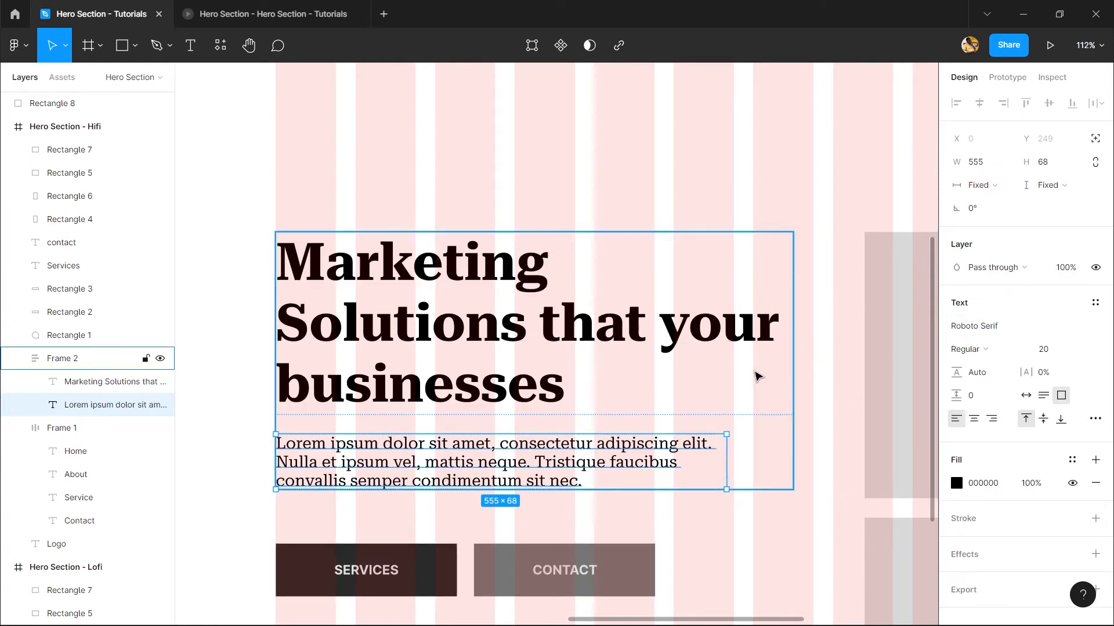
pyautogui.hotkey('ctrl', 'z')
pyautogui.press('Escape')
# - Select the frame holding the heading and paragraph and look over the Services and Contact buttons below it
pyautogui.moveTo(566, 313); pyautogui.dragTo(543, 209)
pyautogui.click(532, 236)
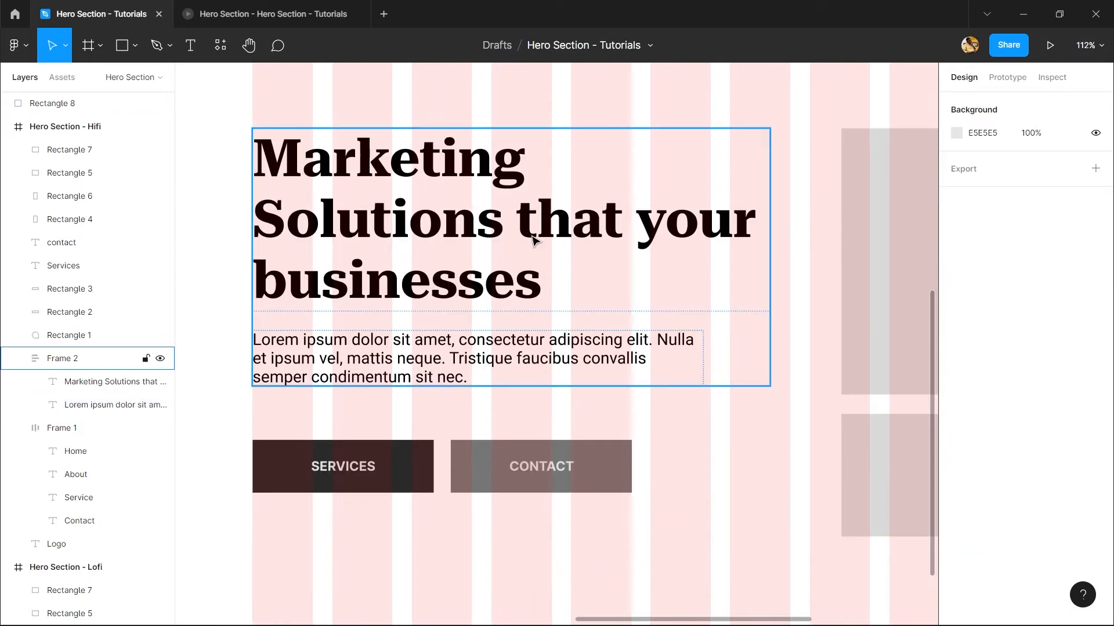
pyautogui.scroll(-3, 565, 290)
pyautogui.scroll(-2, 597, 283)
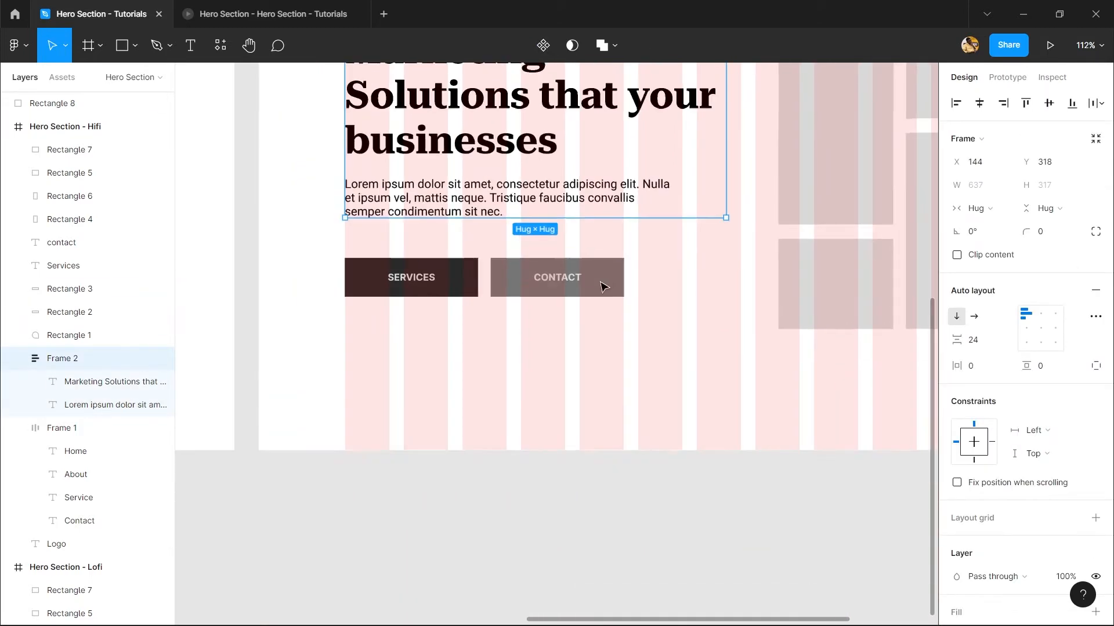
# - Select the four image placeholder rectangles in the hi-fi hero section and widen the group to the layout columns, each rectangle 220 px wide
pyautogui.moveTo(403, 345); pyautogui.dragTo(389, 428)
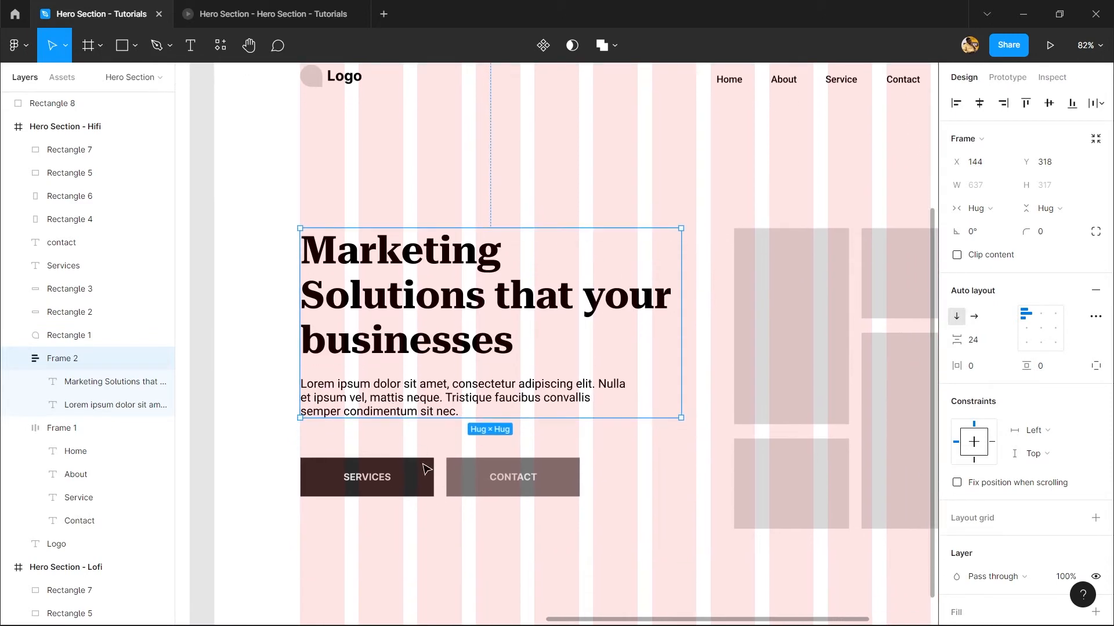
pyautogui.click(464, 586)
pyautogui.scroll(-3, 518, 465)
pyautogui.scroll(-1, 519, 469)
pyautogui.scroll(1, 522, 476)
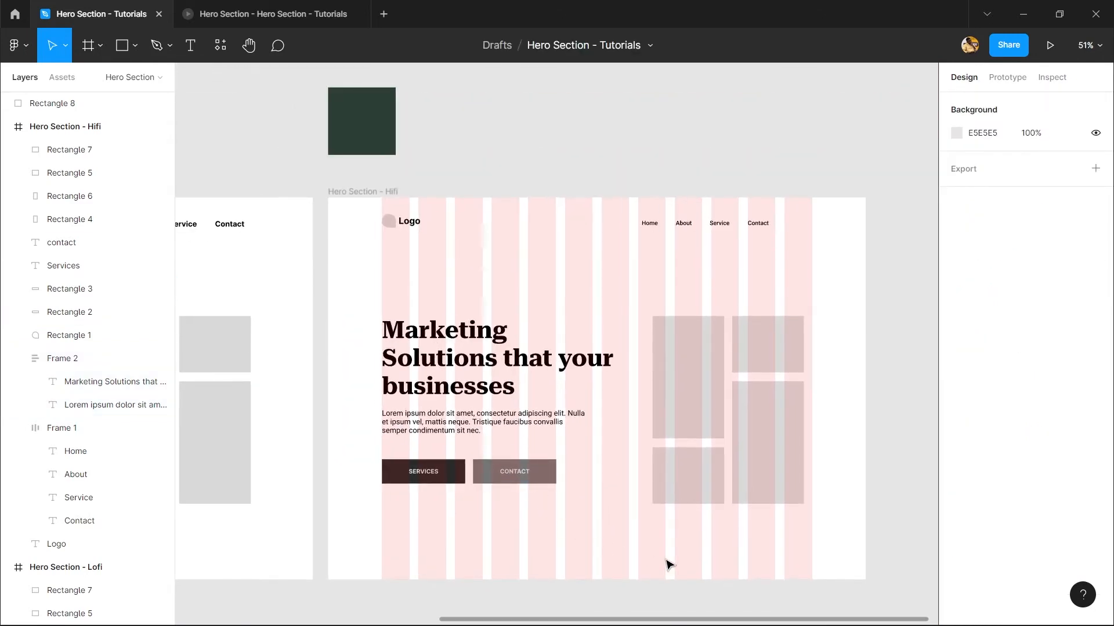
pyautogui.moveTo(683, 506); pyautogui.dragTo(540, 454)
pyautogui.moveTo(510, 184); pyautogui.dragTo(755, 576)
pyautogui.hotkey('shift', '2')
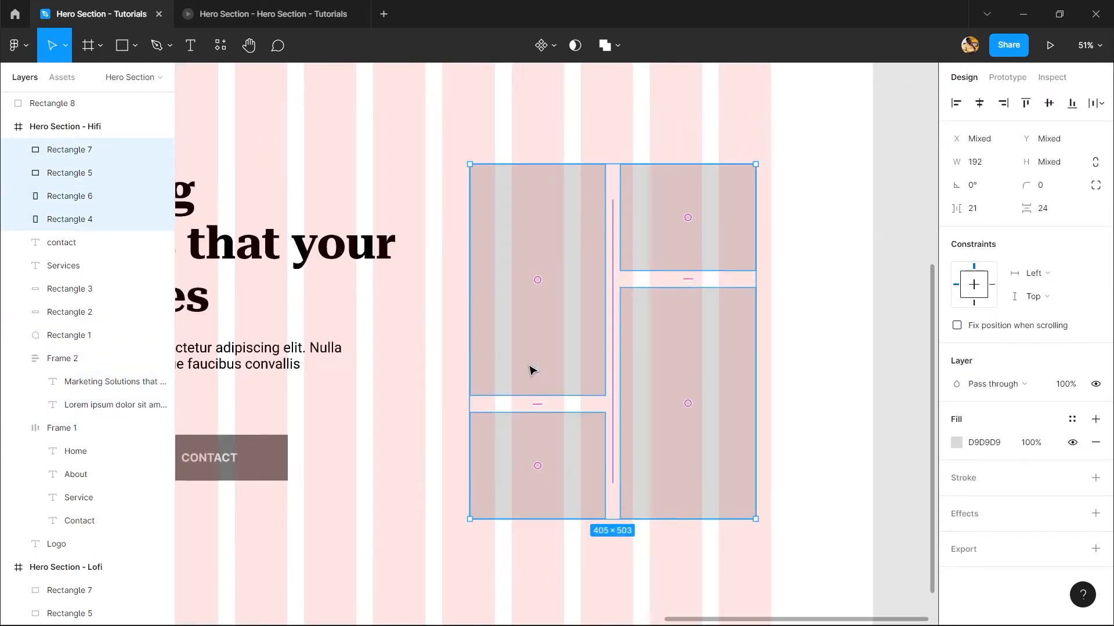
pyautogui.moveTo(447, 305); pyautogui.dragTo(443, 302)
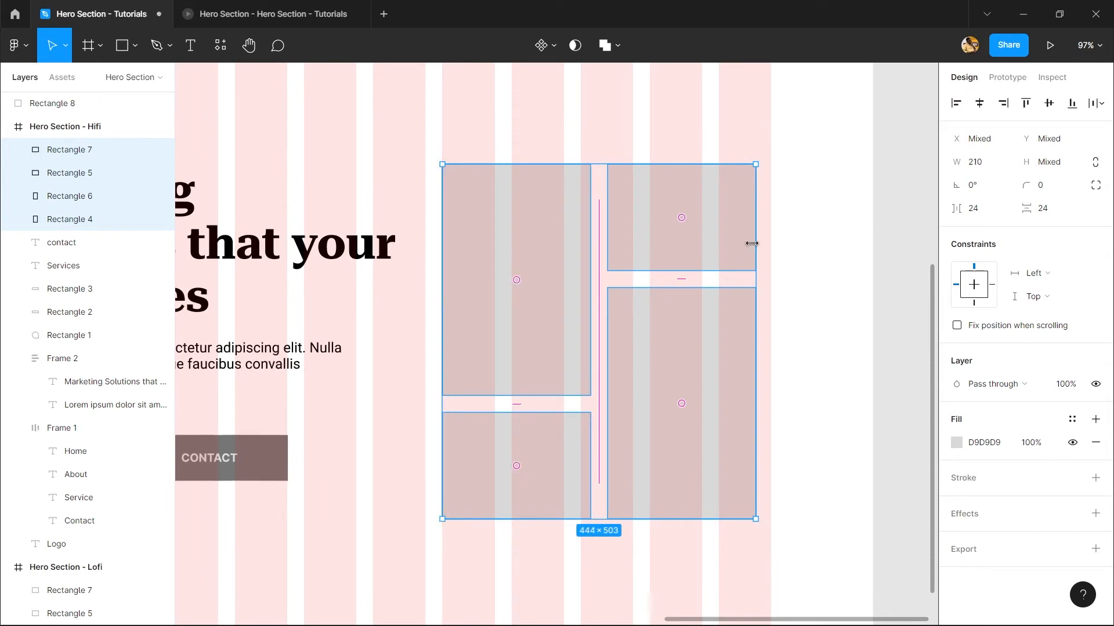
pyautogui.moveTo(755, 244); pyautogui.dragTo(771, 244)
# - Set the horizontal spacing between the four placeholder rectangles to 24
pyautogui.click(999, 214)
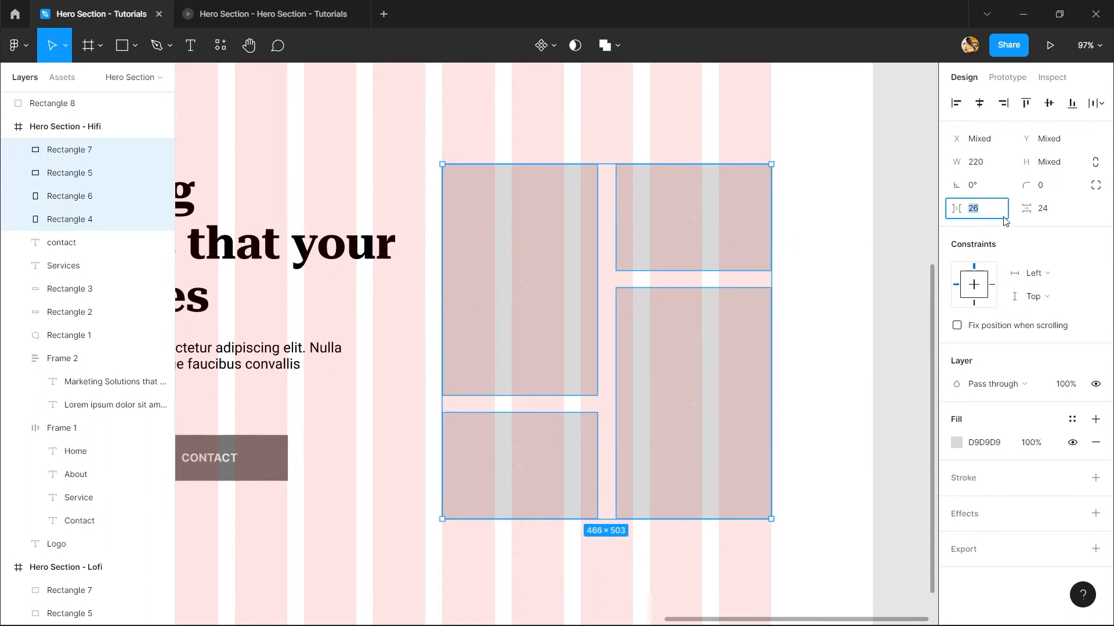
pyautogui.press('Return')
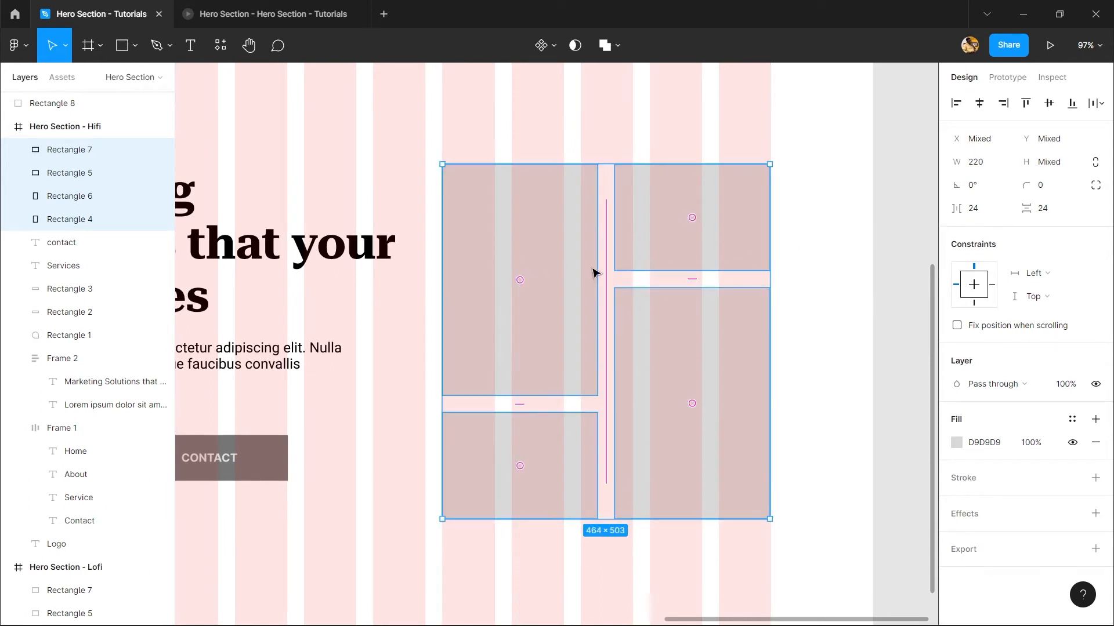
pyautogui.click(1043, 209)
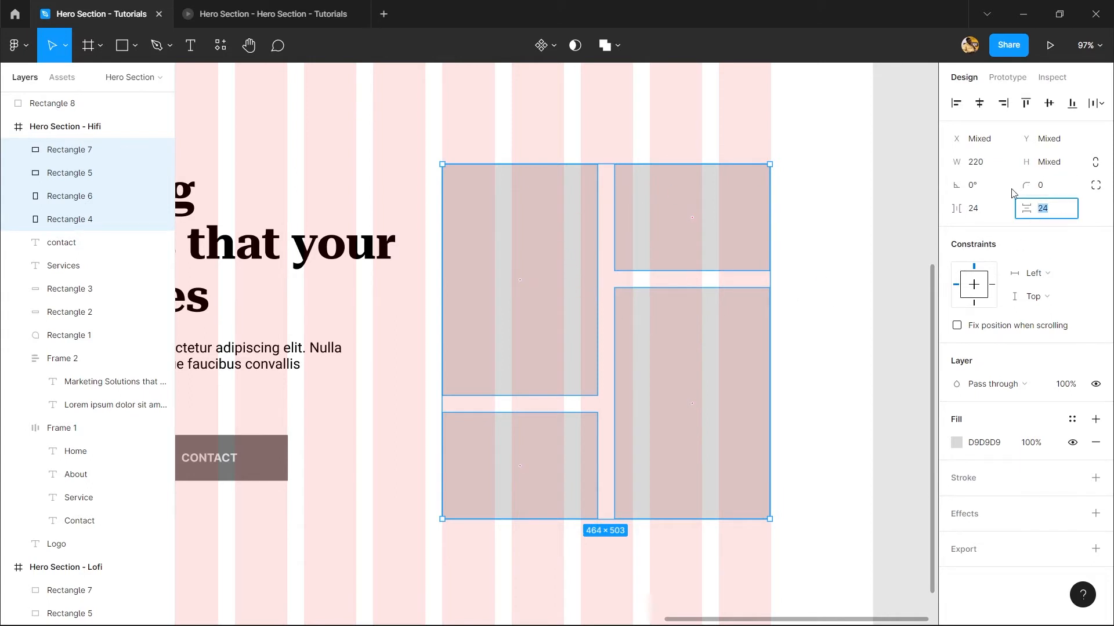
pyautogui.click(879, 205)
# - Try a height of 220 on the grid's upper-right placeholder rectangle and undo the resize
pyautogui.click(664, 209)
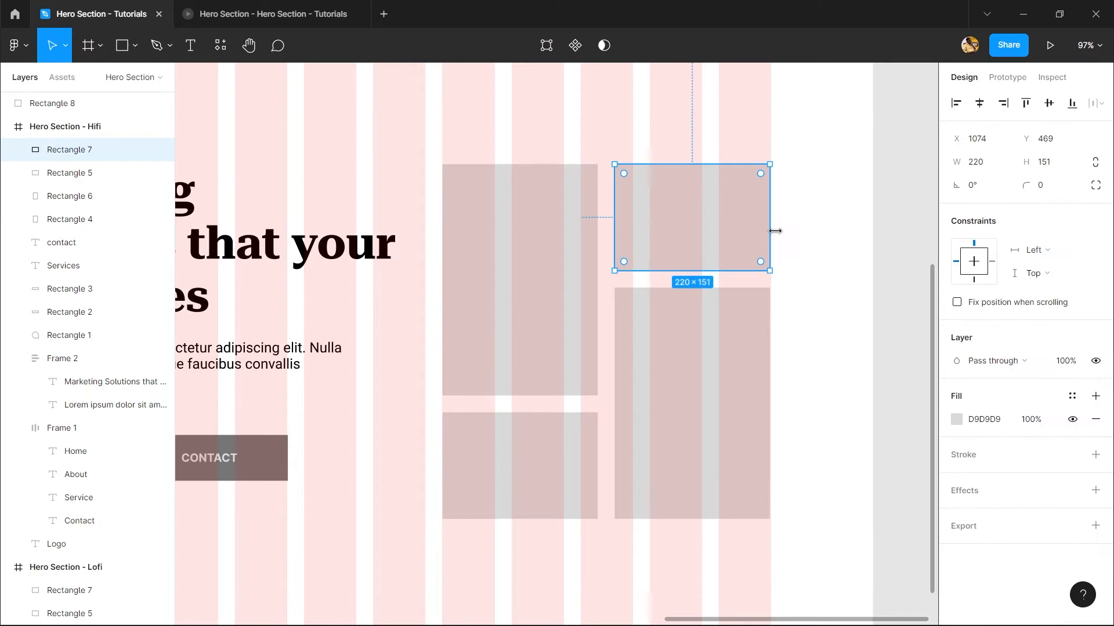
pyautogui.click(974, 163)
pyautogui.click(1044, 173)
pyautogui.write('220')
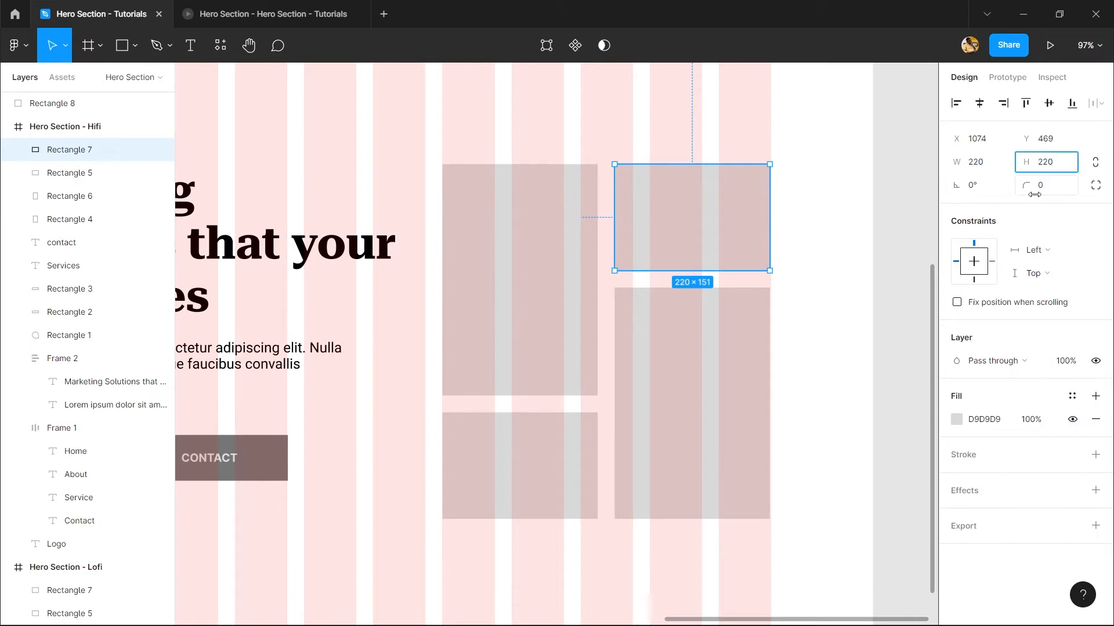
pyautogui.press('Return')
pyautogui.moveTo(673, 202); pyautogui.dragTo(676, 246)
pyautogui.hotkey('ctrl', 'z')
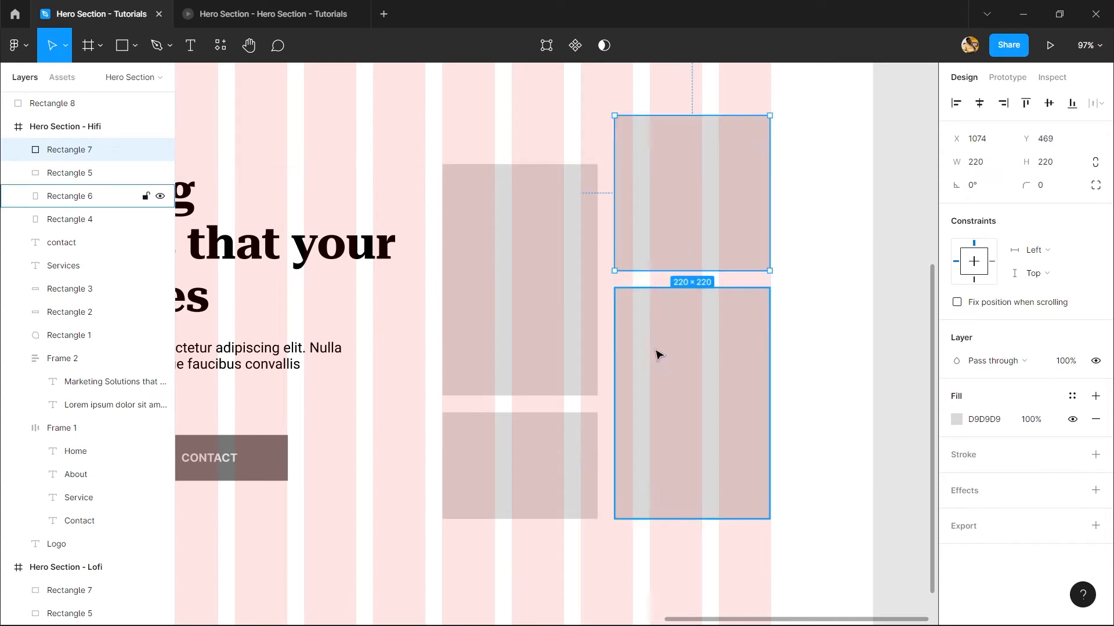
pyautogui.hotkey('ctrl', 'z')
# - Try a width of 151 on the grid's upper-right placeholder rectangle and undo it
pyautogui.click(1044, 162)
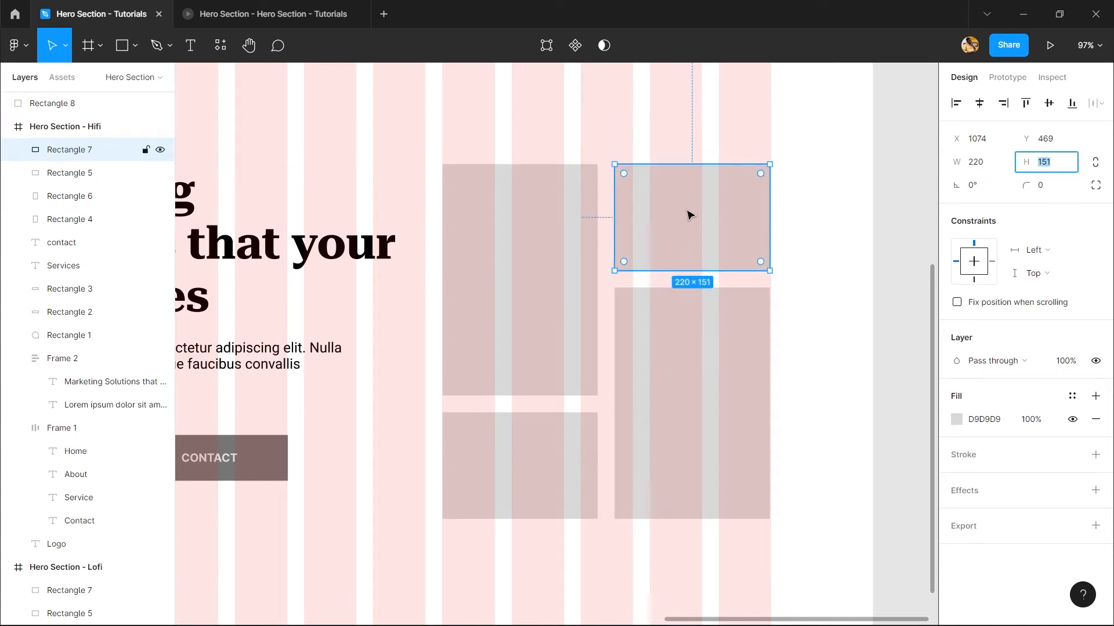
pyautogui.click(987, 163)
pyautogui.write('151')
pyautogui.press('Return')
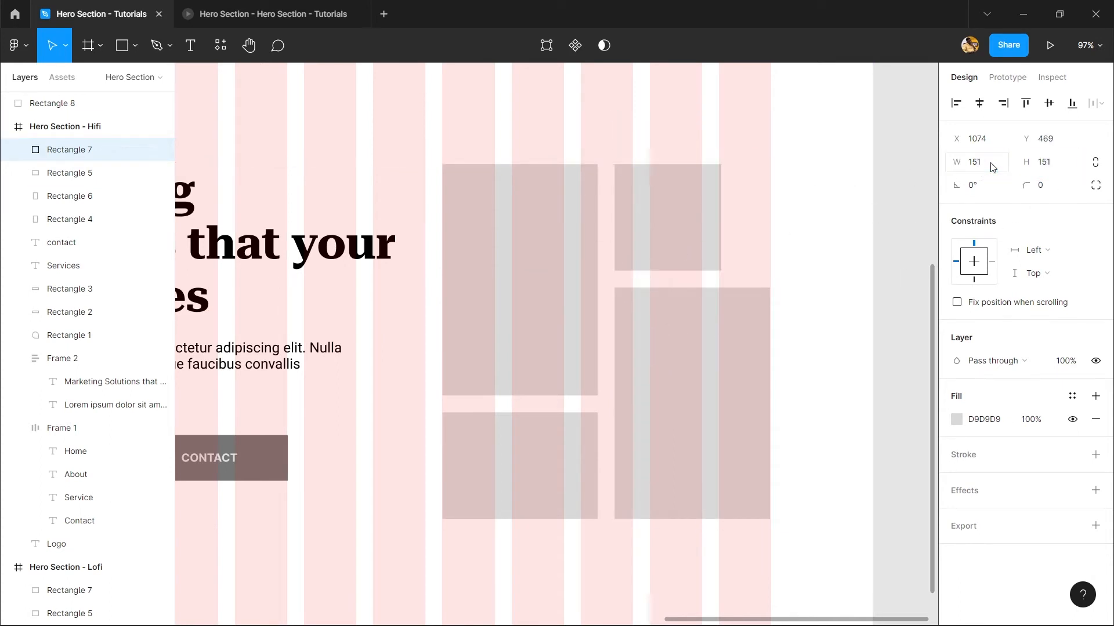
pyautogui.hotkey('ctrl', 'z')
# - Select all four placeholder rectangles and stretch the group to an overall height of 565 px
pyautogui.click(680, 299)
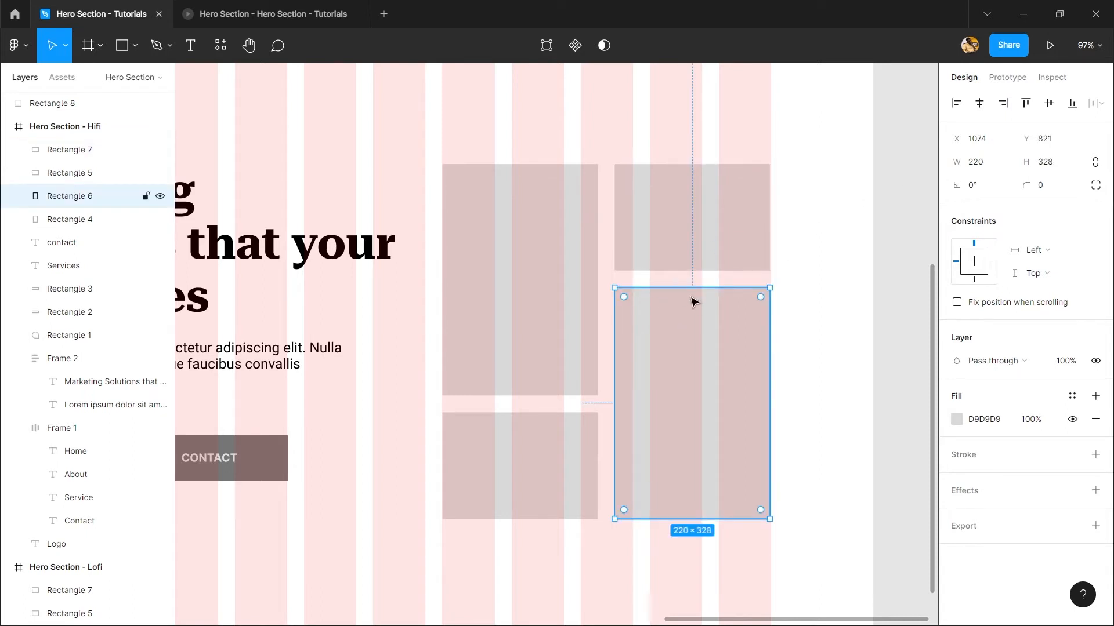
pyautogui.moveTo(835, 561); pyautogui.dragTo(551, 250)
pyautogui.keyDown('ctrl'); pyautogui.scroll(-1, 547, 158); pyautogui.keyUp('ctrl')
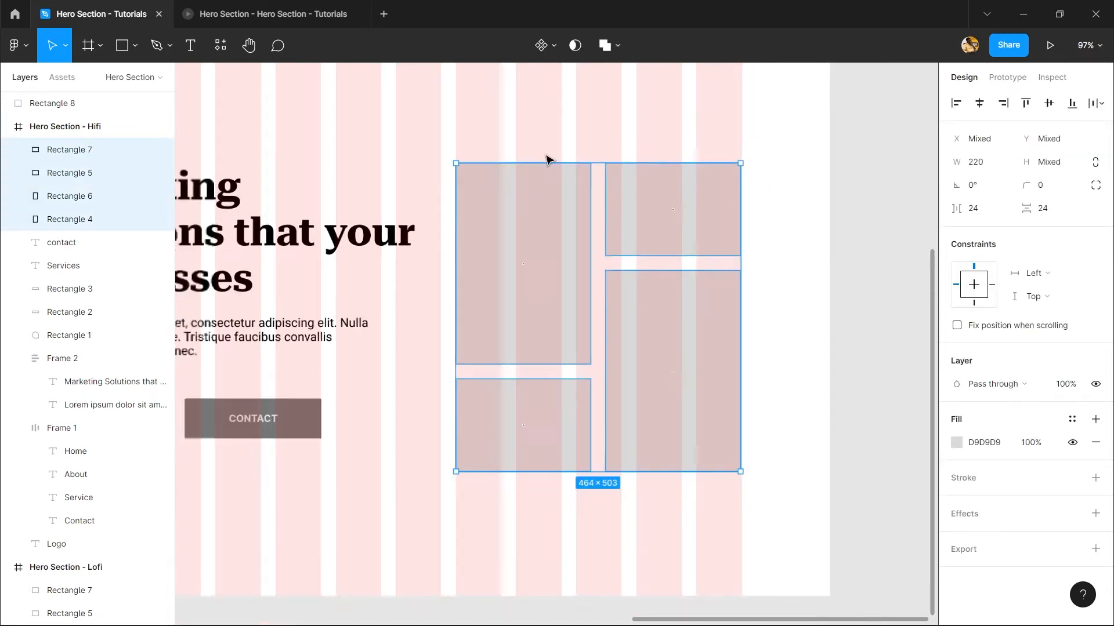
pyautogui.keyDown('ctrl'); pyautogui.scroll(-4, 547, 158); pyautogui.keyUp('ctrl')
pyautogui.moveTo(563, 315); pyautogui.dragTo(572, 373)
pyautogui.scroll(3, 556, 373)
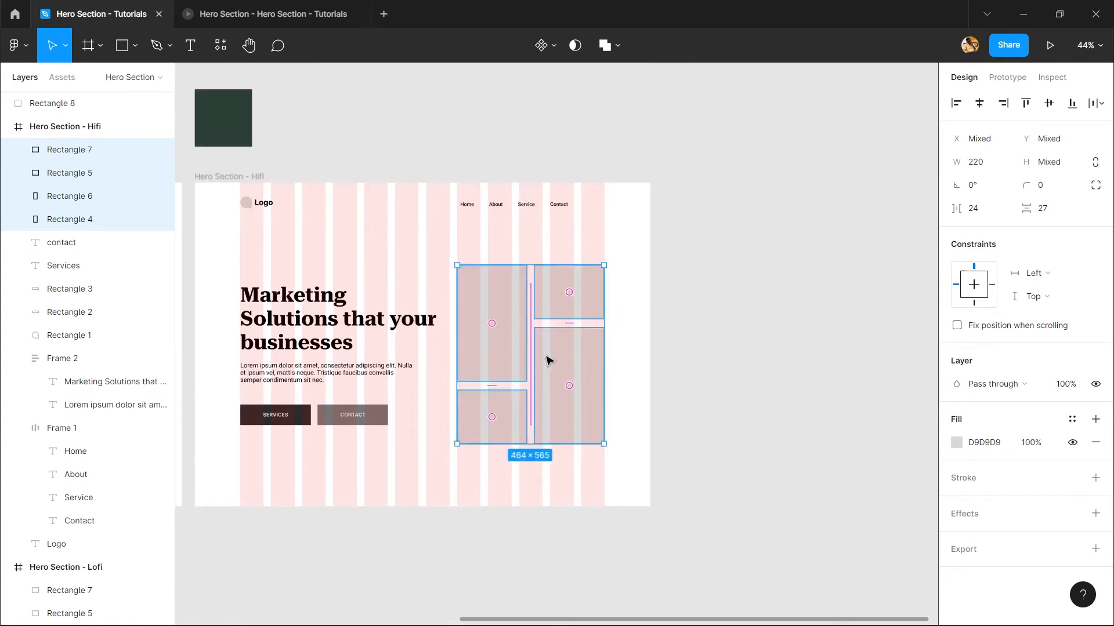
# - Set the upper-right rectangle's height to 220 and realign its top edge with the rectangle beside it
pyautogui.keyDown('ctrl'); pyautogui.scroll(2, 547, 361); pyautogui.keyUp('ctrl')
pyautogui.click(584, 291)
pyautogui.keyDown('ctrl'); pyautogui.scroll(3, 585, 291); pyautogui.keyUp('ctrl')
pyautogui.click(586, 341)
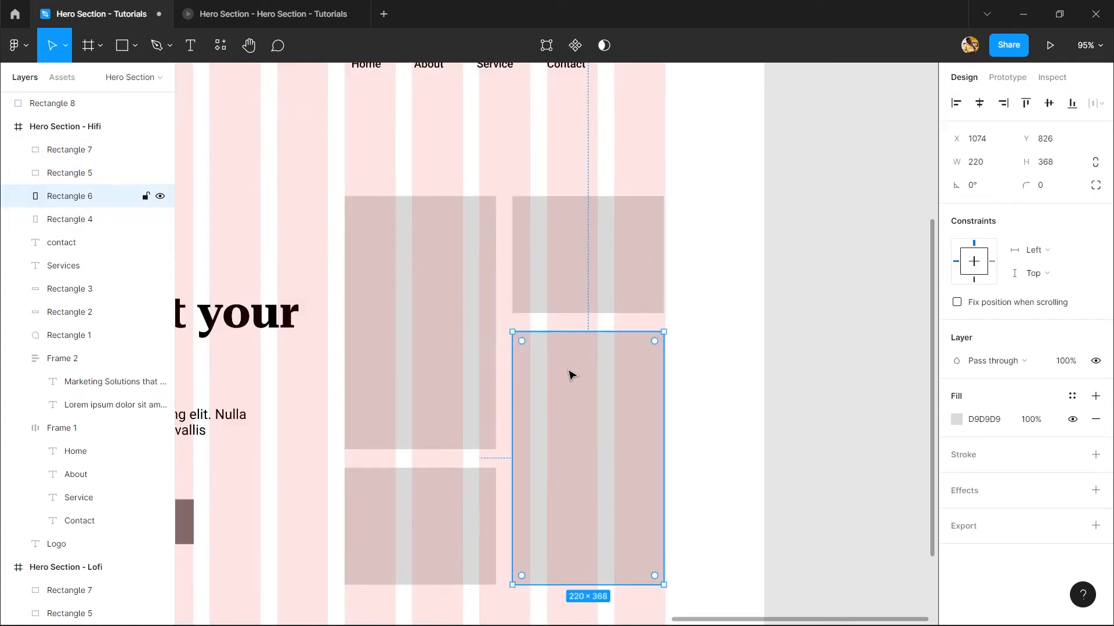
pyautogui.click(589, 238)
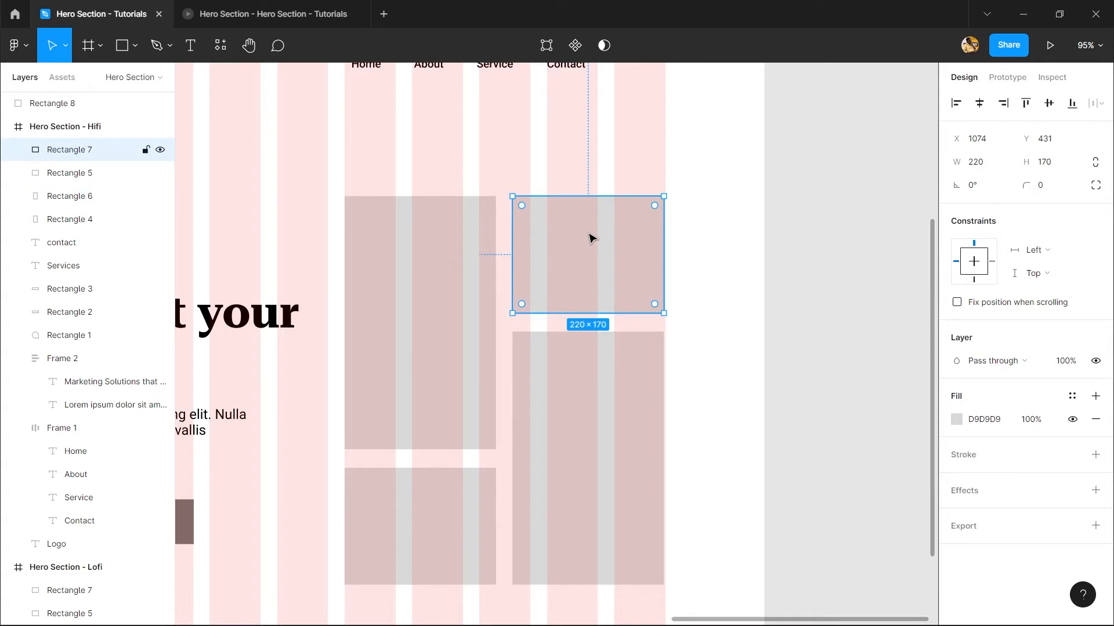
pyautogui.click(1014, 169)
pyautogui.press('Tab')
pyautogui.write('220')
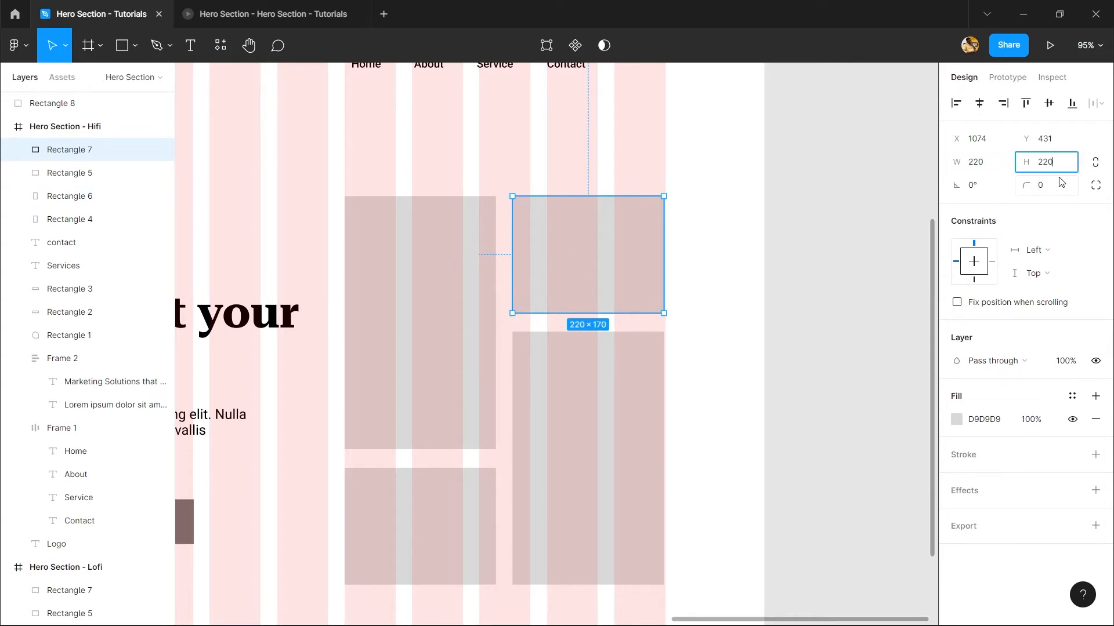
pyautogui.press('Return')
pyautogui.moveTo(557, 274); pyautogui.dragTo(569, 251)
# - Shorten the lower-right rectangle from its upper edge to a height of 321, leaving a 24 px gap below the square
pyautogui.click(551, 434)
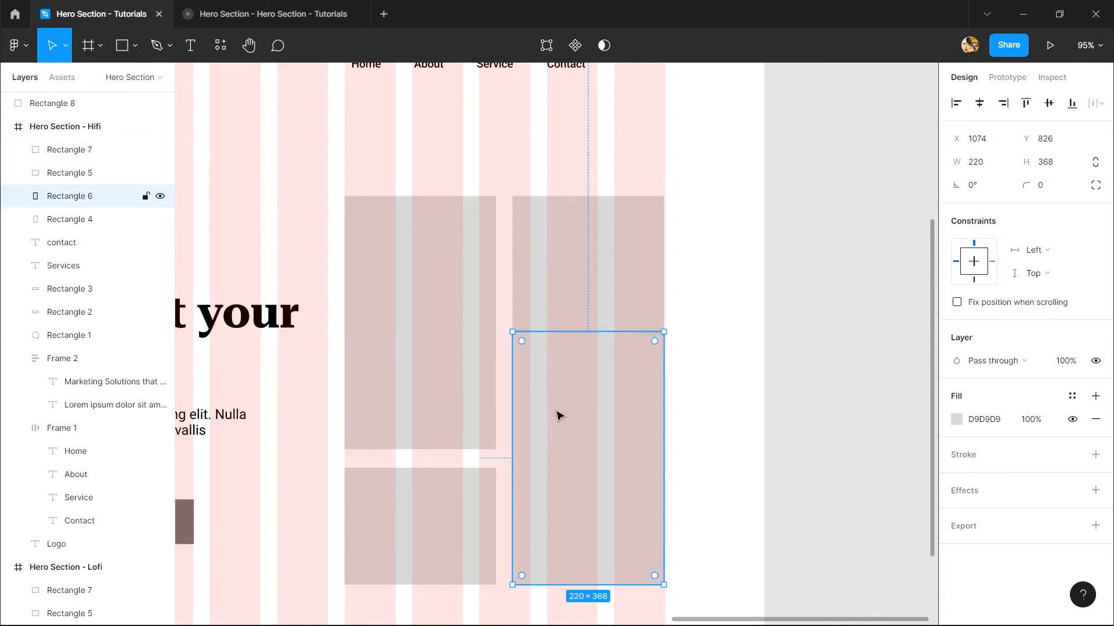
pyautogui.moveTo(575, 334); pyautogui.dragTo(580, 364)
pyautogui.scroll(3, 572, 366)
pyautogui.scroll(2, 572, 366)
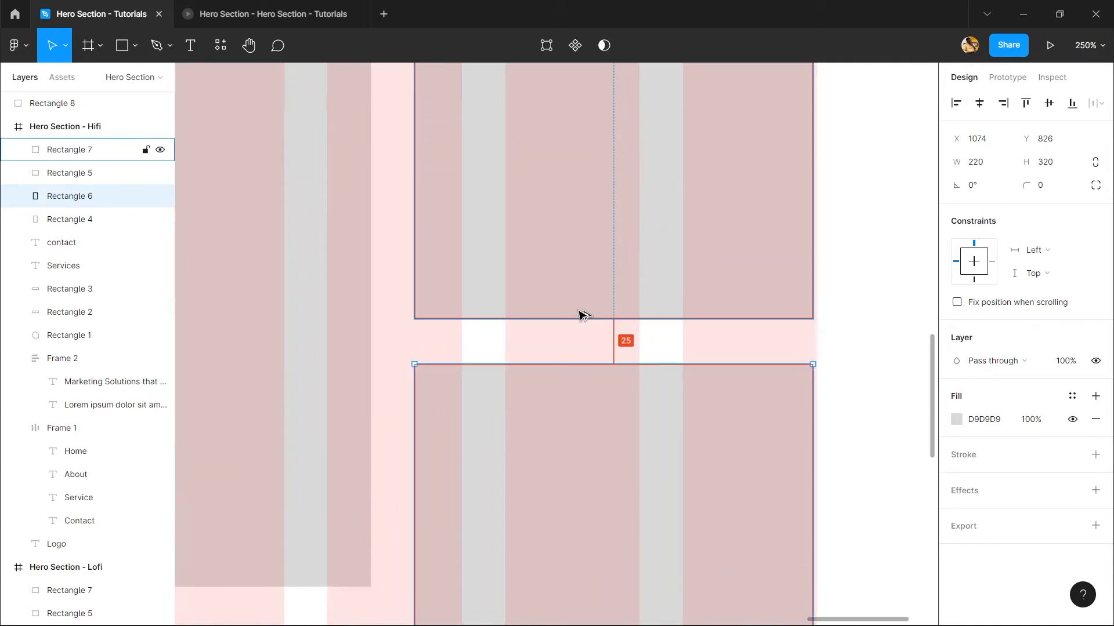
pyautogui.scroll(5, 545, 360)
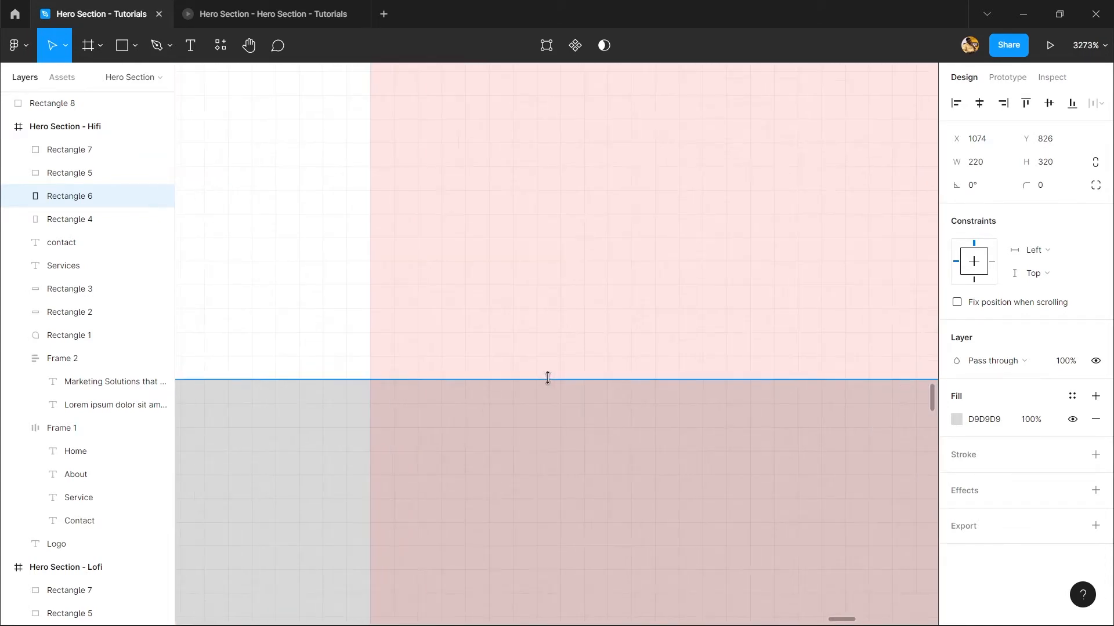
pyautogui.moveTo(547, 377); pyautogui.dragTo(541, 358)
pyautogui.scroll(-10, 540, 358)
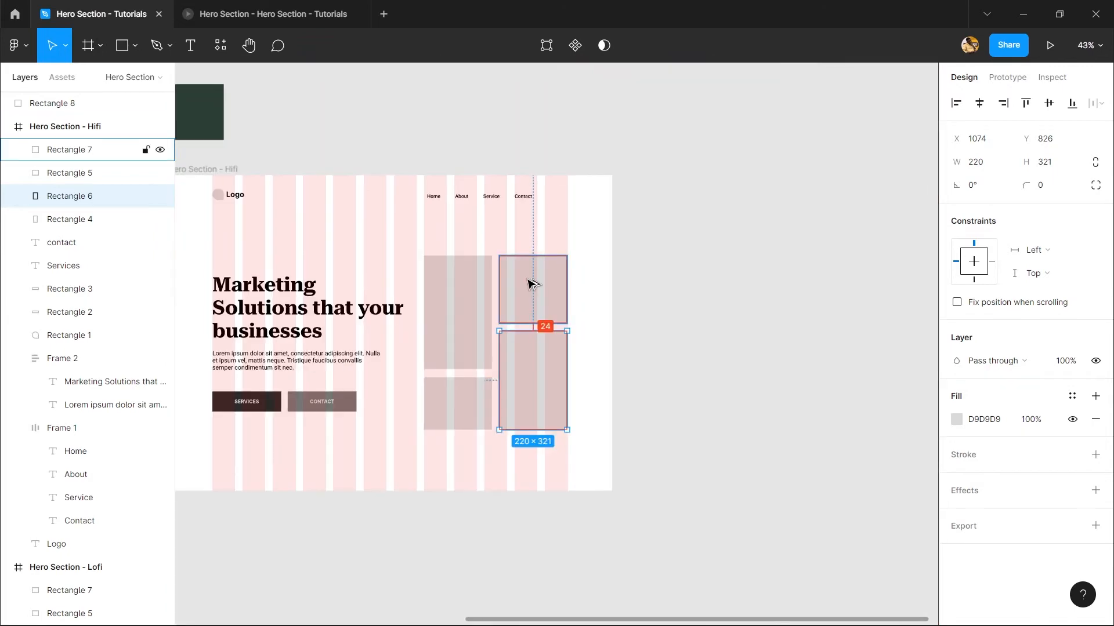
# - Set the corner radius of the two rectangles in the right-hand column to 120
pyautogui.scroll(2, 510, 327)
pyautogui.moveTo(717, 229); pyautogui.dragTo(612, 397)
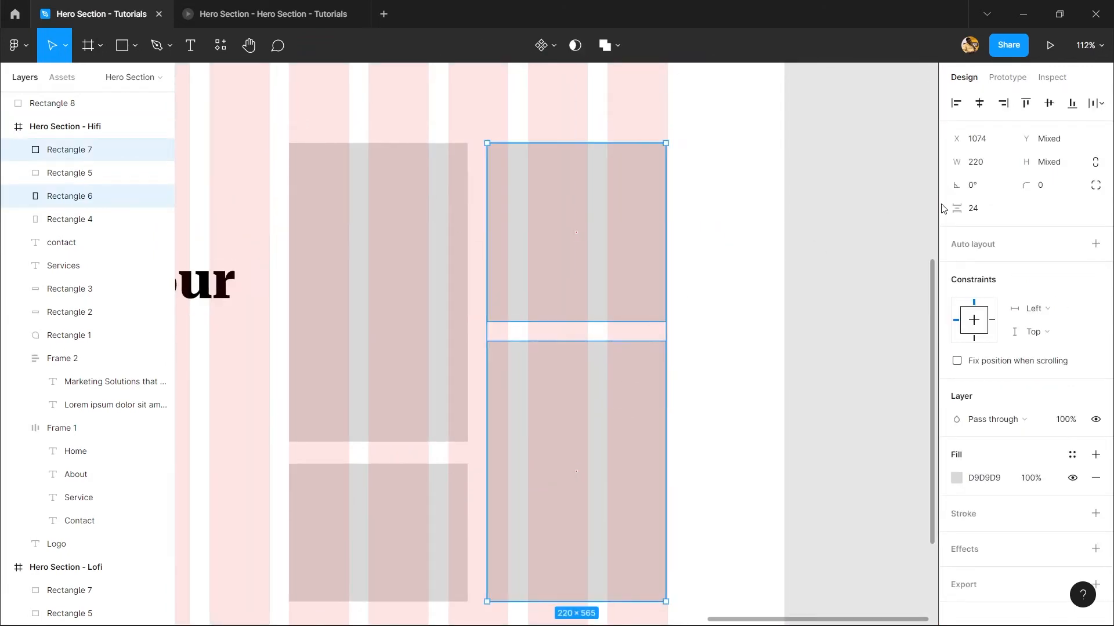
pyautogui.moveTo(1019, 190); pyautogui.dragTo(1019, 147)
pyautogui.moveTo(1042, 183)
pyautogui.mouseDown()
pyautogui.moveTo(36, 182)
pyautogui.moveTo(651, 313)
pyautogui.moveTo(887, 290)
pyautogui.moveTo(1033, 190)
pyautogui.mouseUp()
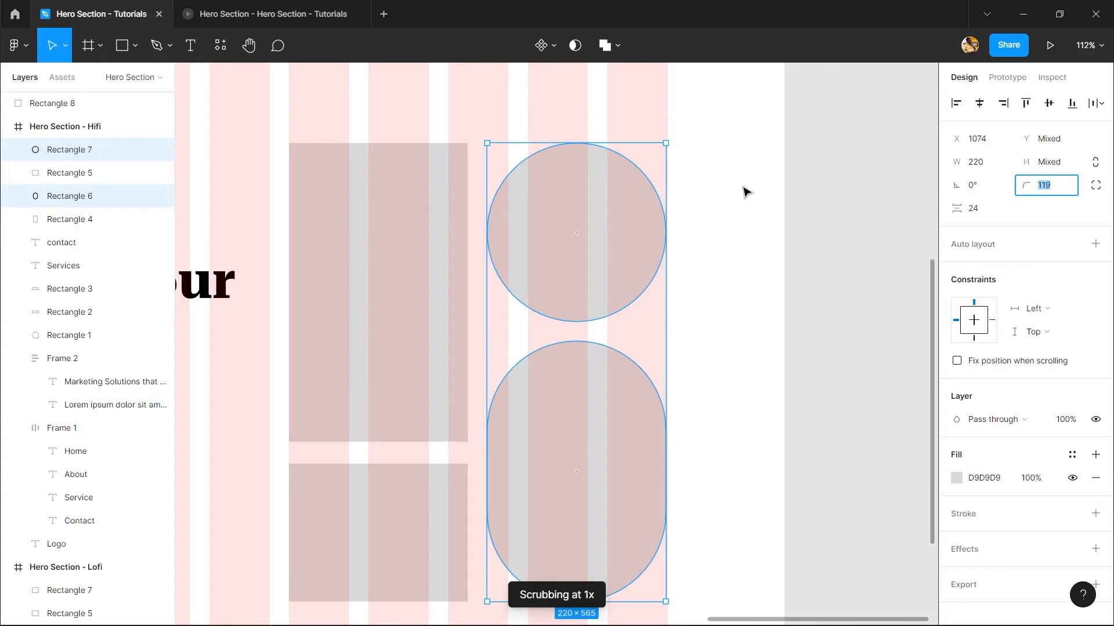
pyautogui.write('120')
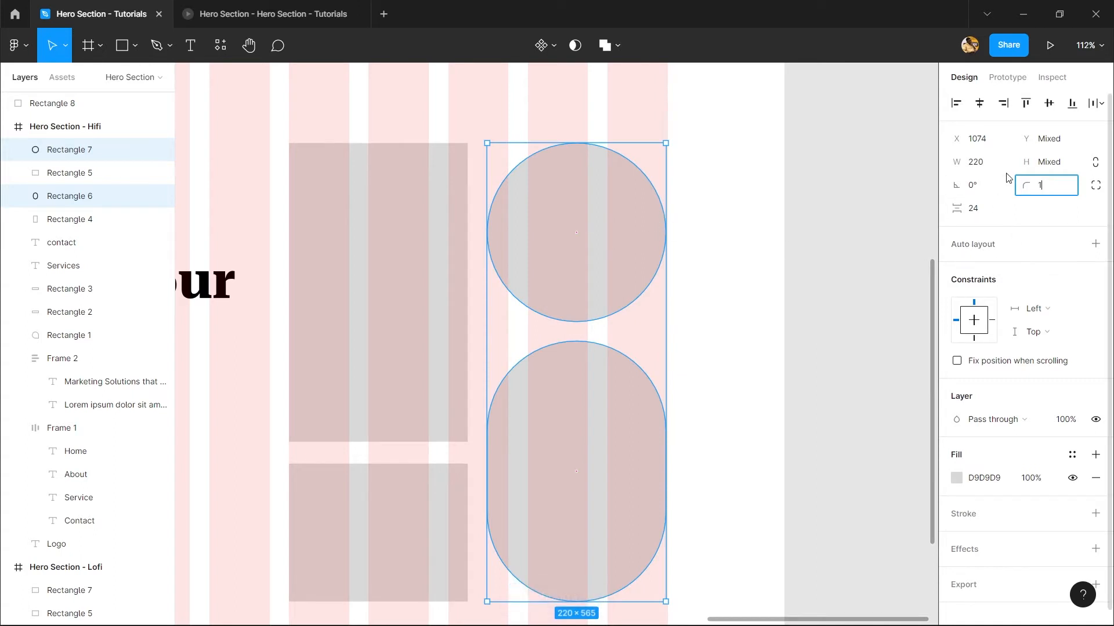
pyautogui.press('Return')
# - Delete the two square-cornered rectangles in the left-hand column of the image grid
pyautogui.scroll(-5, 331, 311)
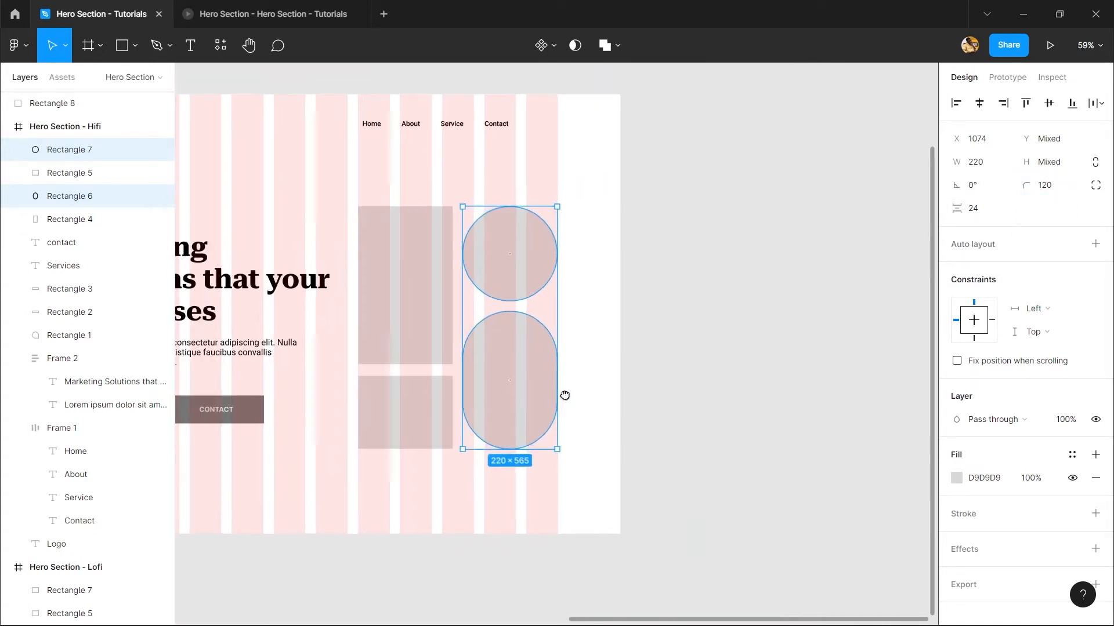
pyautogui.moveTo(517, 481); pyautogui.dragTo(485, 247)
pyautogui.press('Delete')
# - Stretch the two remaining rounded shapes together to an overall height of 612 px
pyautogui.moveTo(674, 498); pyautogui.dragTo(579, 231)
pyautogui.scroll(2, 580, 347)
pyautogui.moveTo(618, 444); pyautogui.dragTo(619, 468)
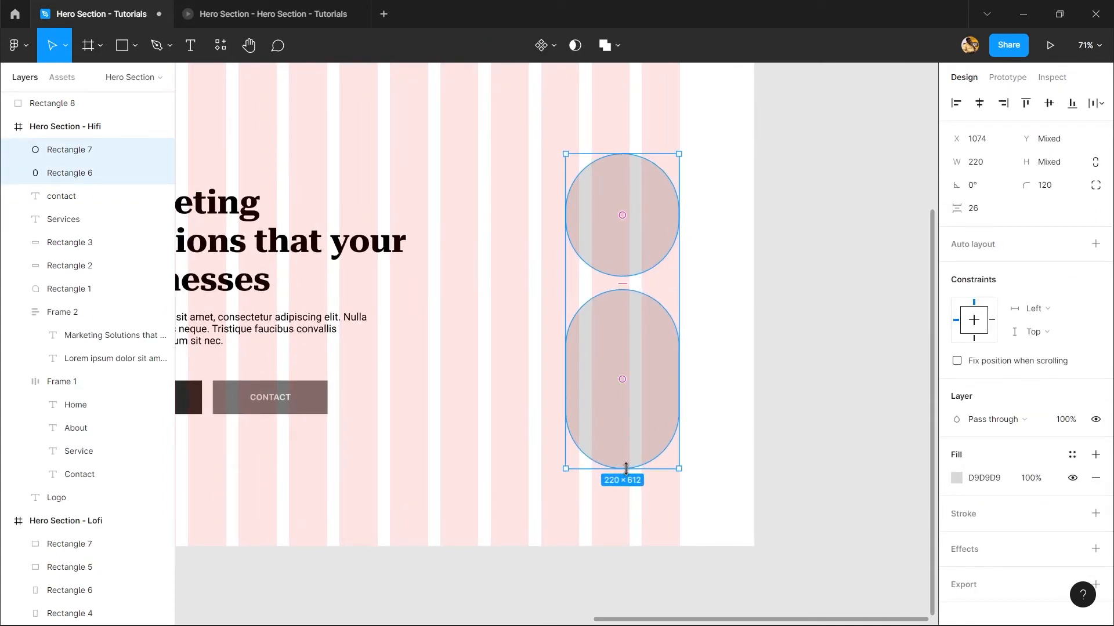
pyautogui.scroll(2, 613, 433)
# - Set the upper rounded shape's height to 220 so that it forms a circle
pyautogui.click(612, 312)
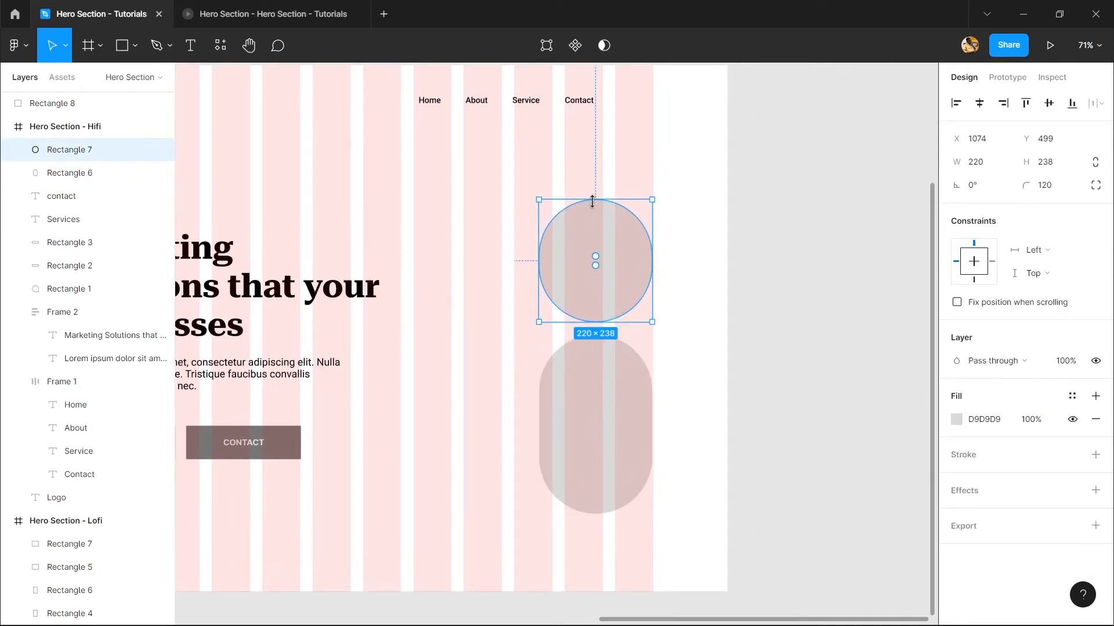
pyautogui.moveTo(595, 198); pyautogui.dragTo(599, 210)
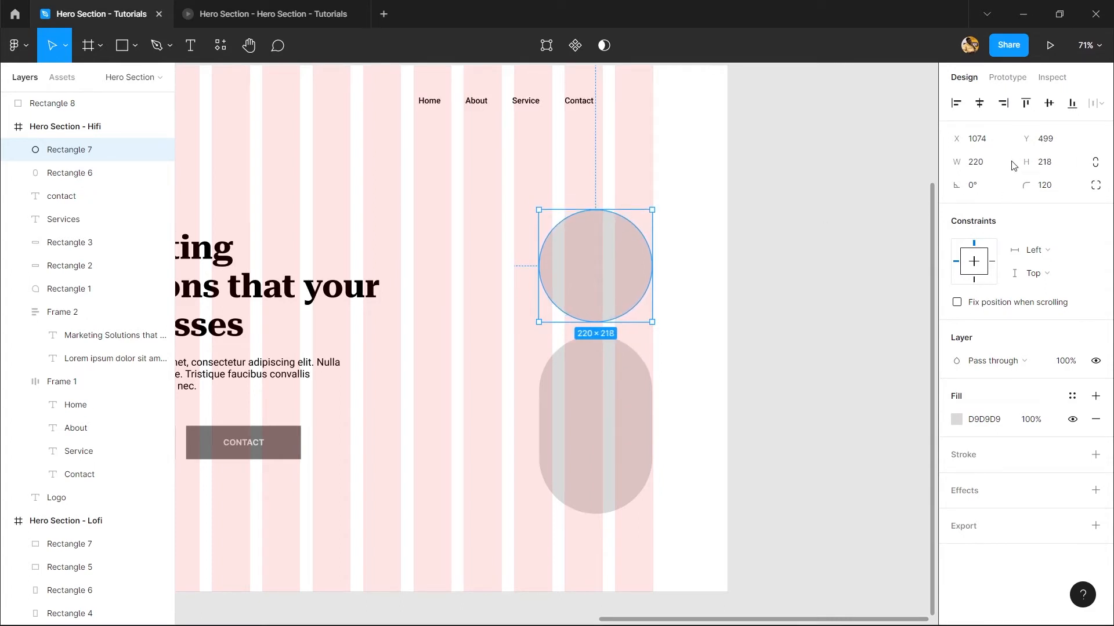
pyautogui.click(986, 167)
pyautogui.click(1059, 169)
pyautogui.write('v')
pyautogui.write('20')
pyautogui.press('Return')
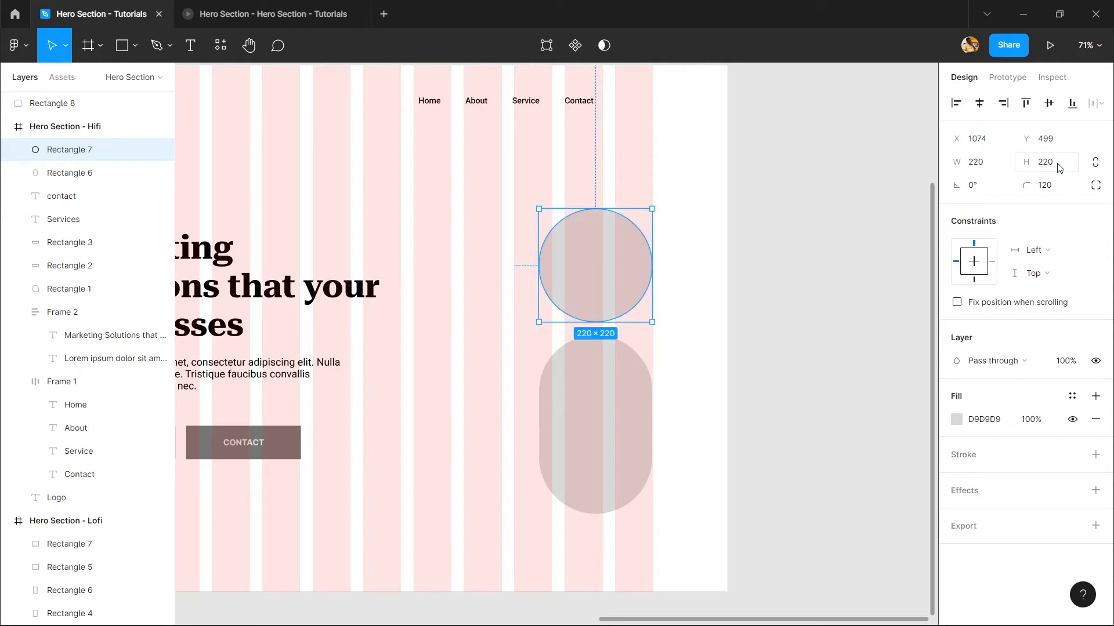
# - Set the vertical spacing between the circle and the tall rounded shape to 24
pyautogui.moveTo(724, 446); pyautogui.dragTo(565, 251)
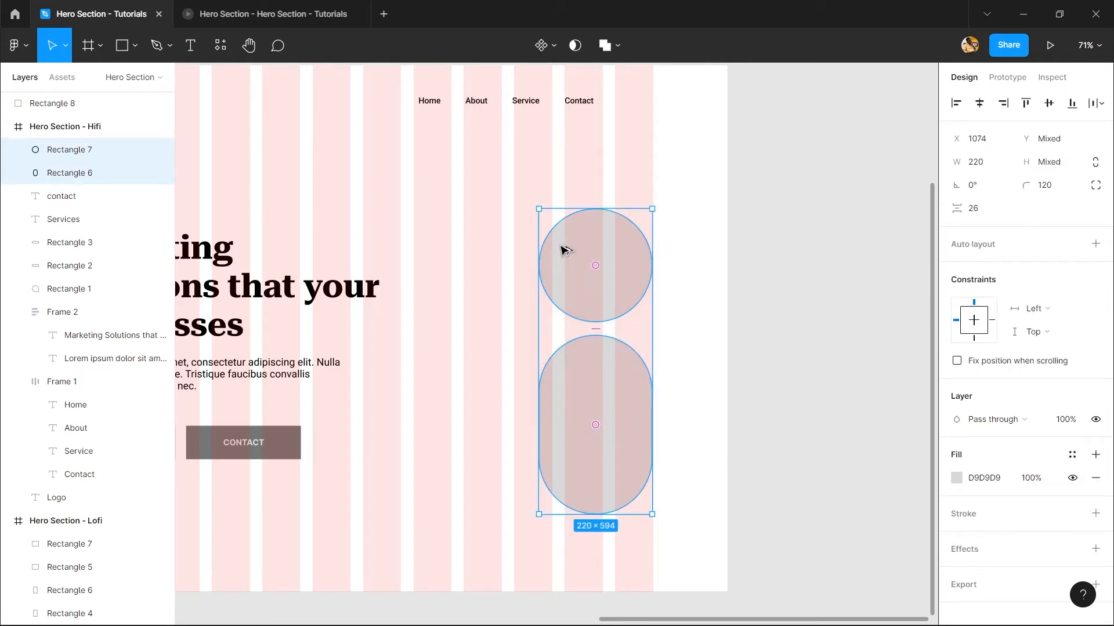
pyautogui.click(987, 211)
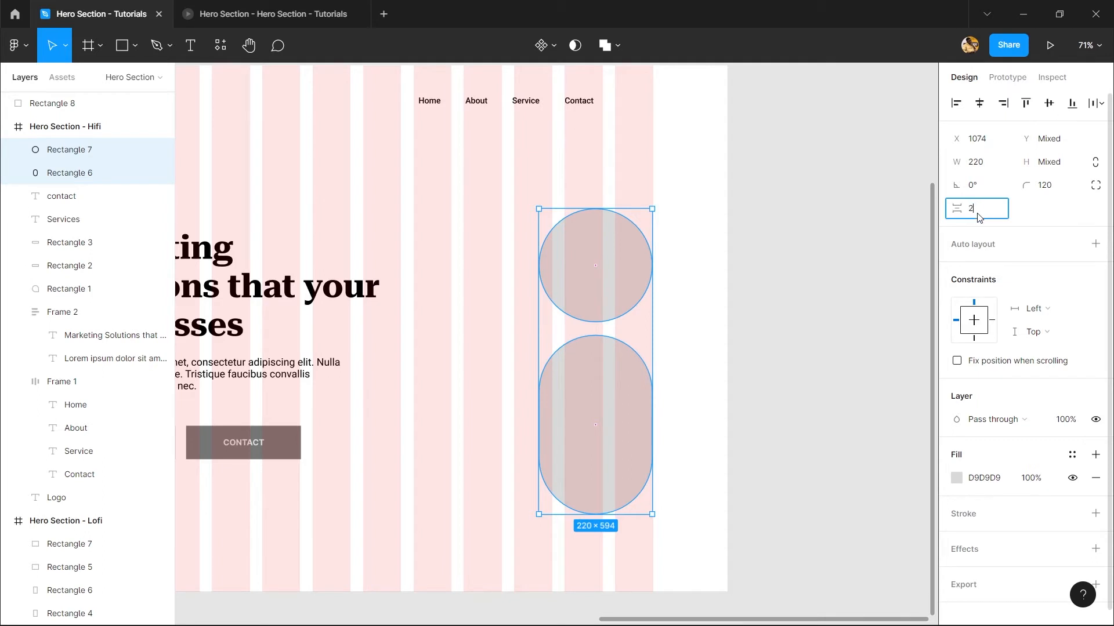
pyautogui.write('4')
pyautogui.press('Return')
# - Duplicate the circle and tall shape into the left-hand column with a 24 px gap and flip the copies vertically
pyautogui.moveTo(604, 284); pyautogui.dragTo(497, 295)
pyautogui.hotkey('shift', 'v')
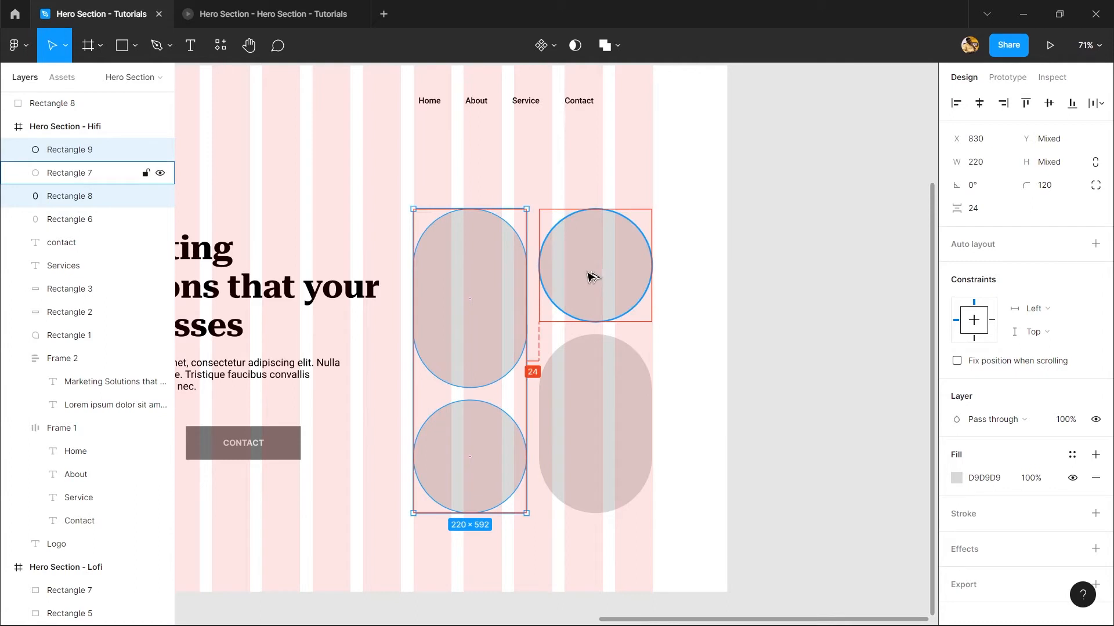
pyautogui.click(441, 191)
# - Try a radius of 0 on only the top-right corner of the tall shape in the left-hand column
pyautogui.moveTo(371, 189); pyautogui.dragTo(742, 500)
pyautogui.click(741, 500)
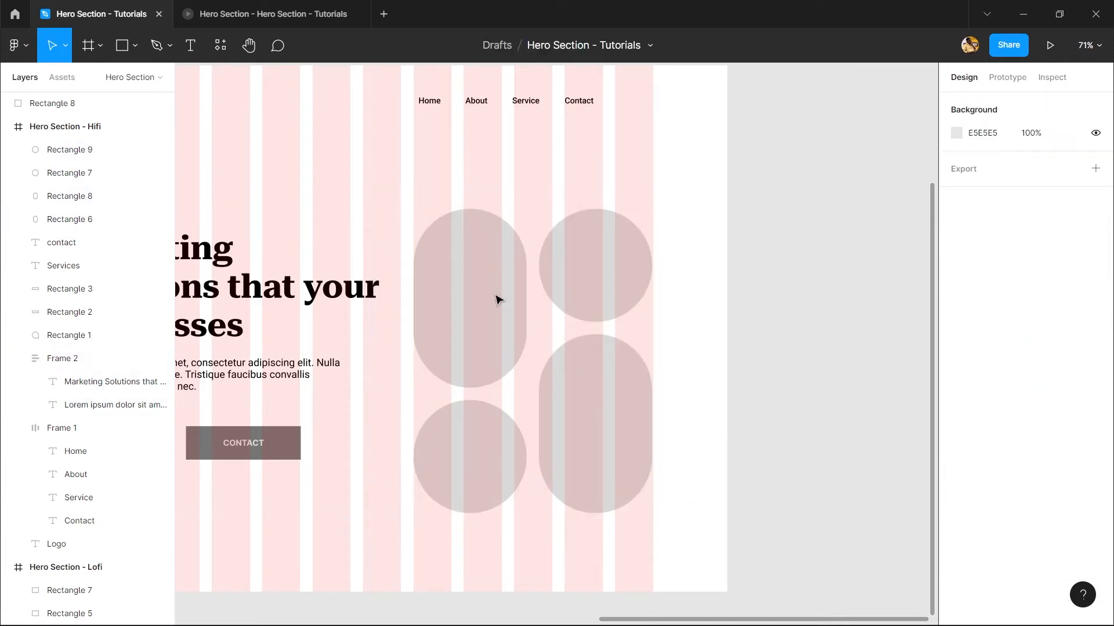
pyautogui.click(496, 298)
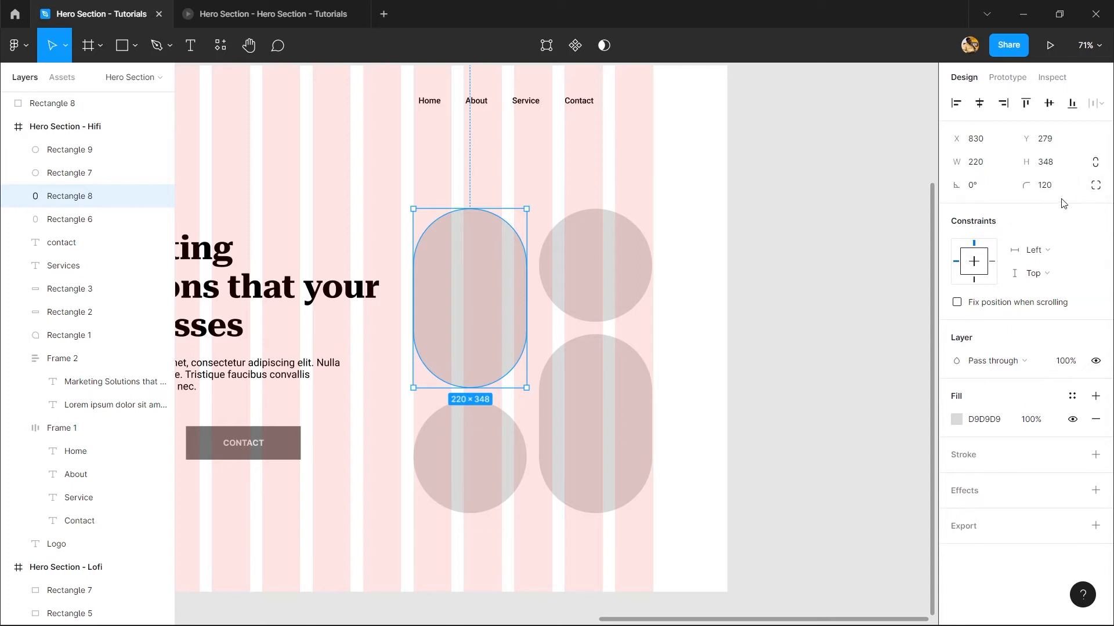
pyautogui.click(1095, 187)
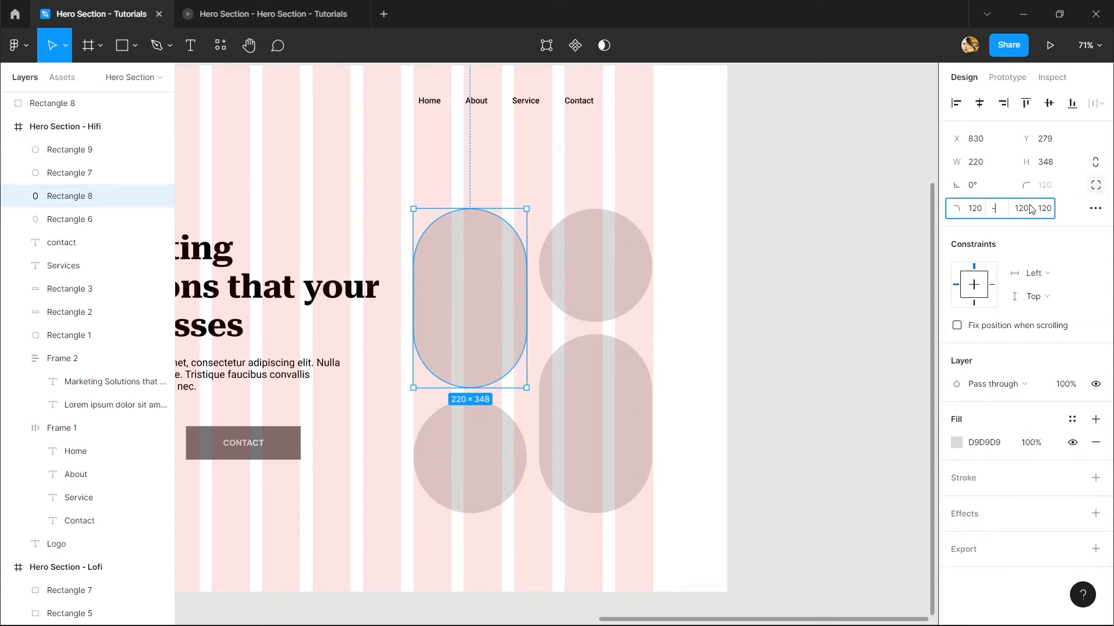
pyautogui.press('Escape')
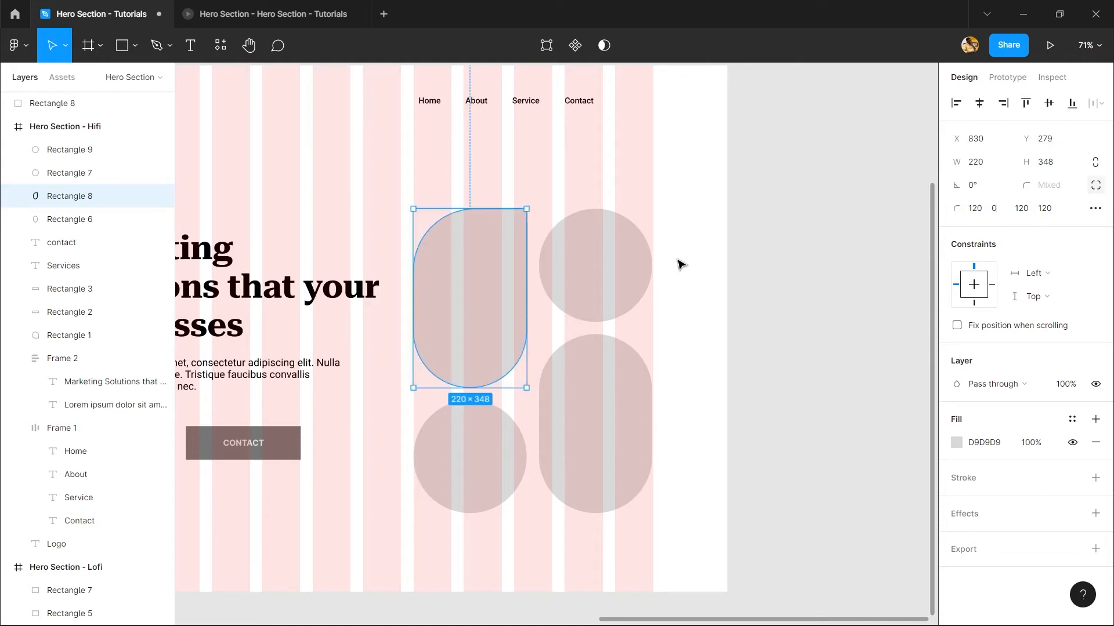
# - Set the corner radius of the upper circle's outer top-right corner to 0 while keeping its other corners rounded
pyautogui.click(583, 246)
pyautogui.click(1094, 186)
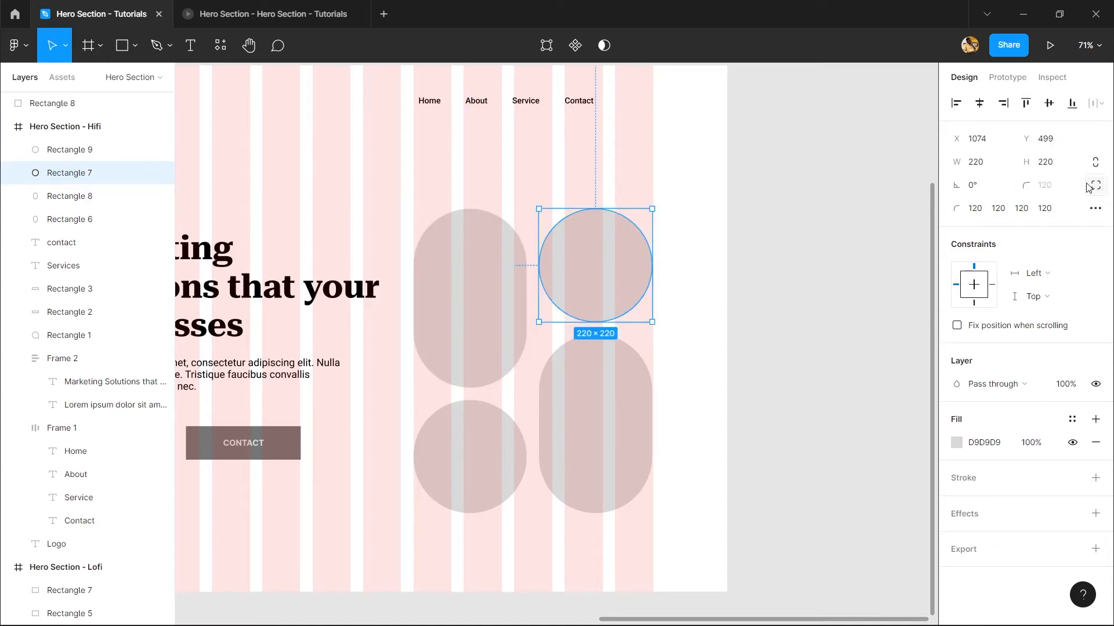
pyautogui.click(989, 212)
pyautogui.press('Return')
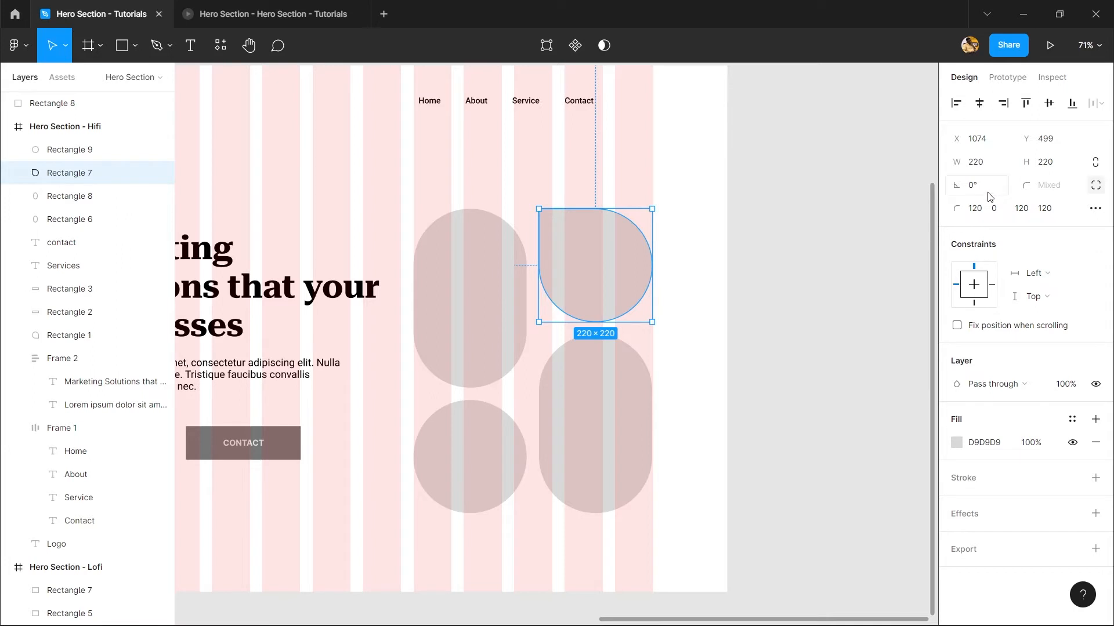
pyautogui.hotkey('ctrl', 'z')
pyautogui.click(973, 209)
pyautogui.write('0')
pyautogui.press('Return')
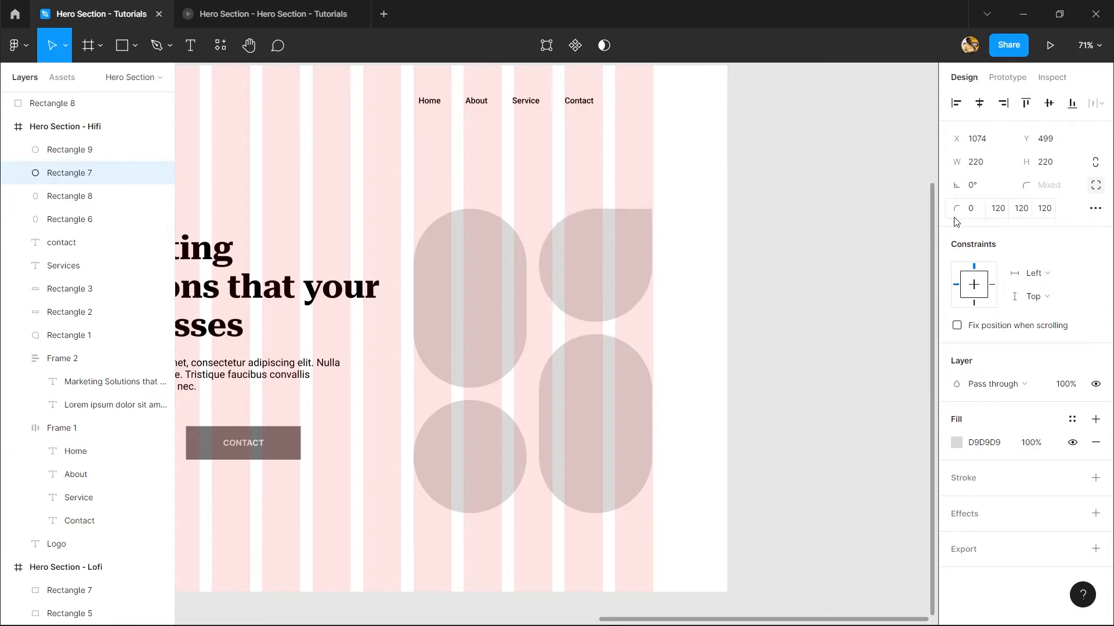
# - Set the corner radius of the lower circle's outer bottom-left corner to 0 while keeping its other corners rounded
pyautogui.click(481, 484)
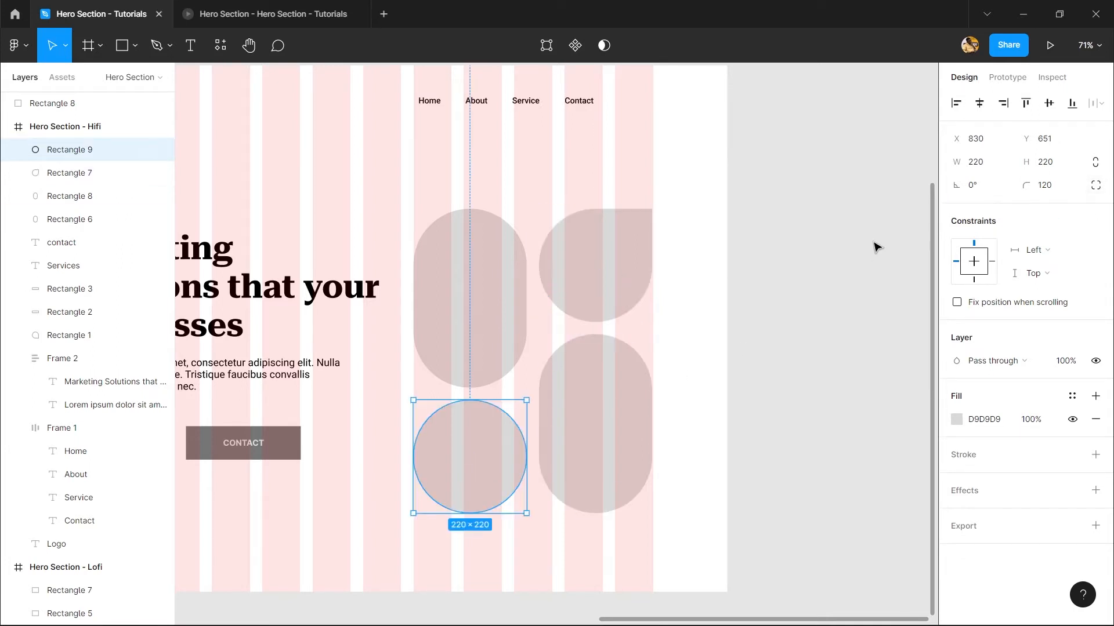
pyautogui.click(1095, 186)
pyautogui.click(972, 211)
pyautogui.write('0')
pyautogui.press('Return')
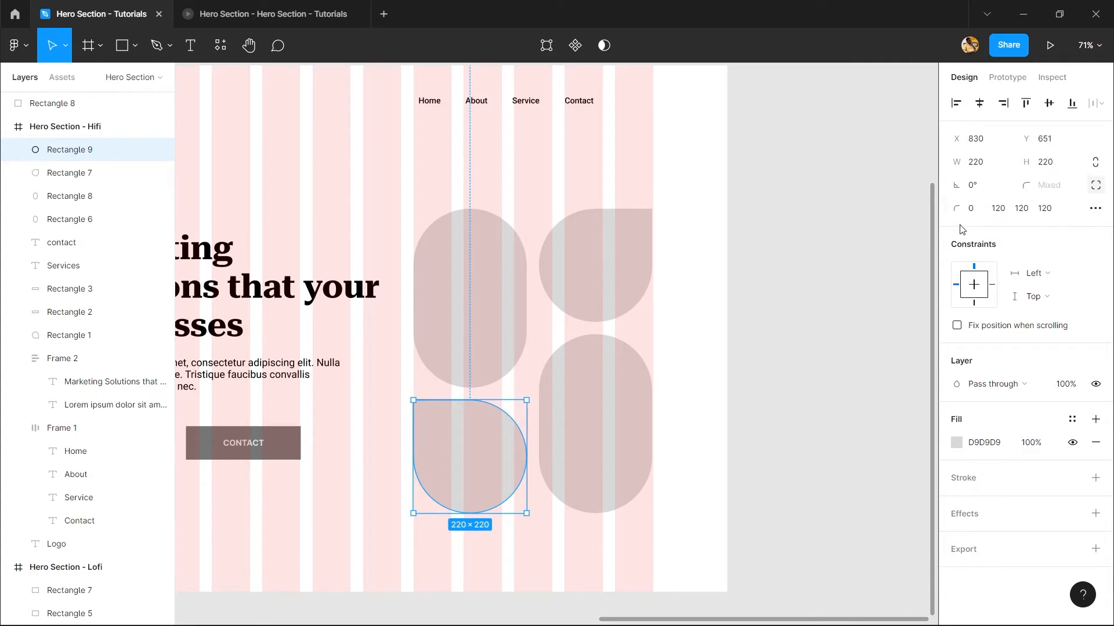
pyautogui.hotkey('ctrl', 'z')
pyautogui.click(1047, 210)
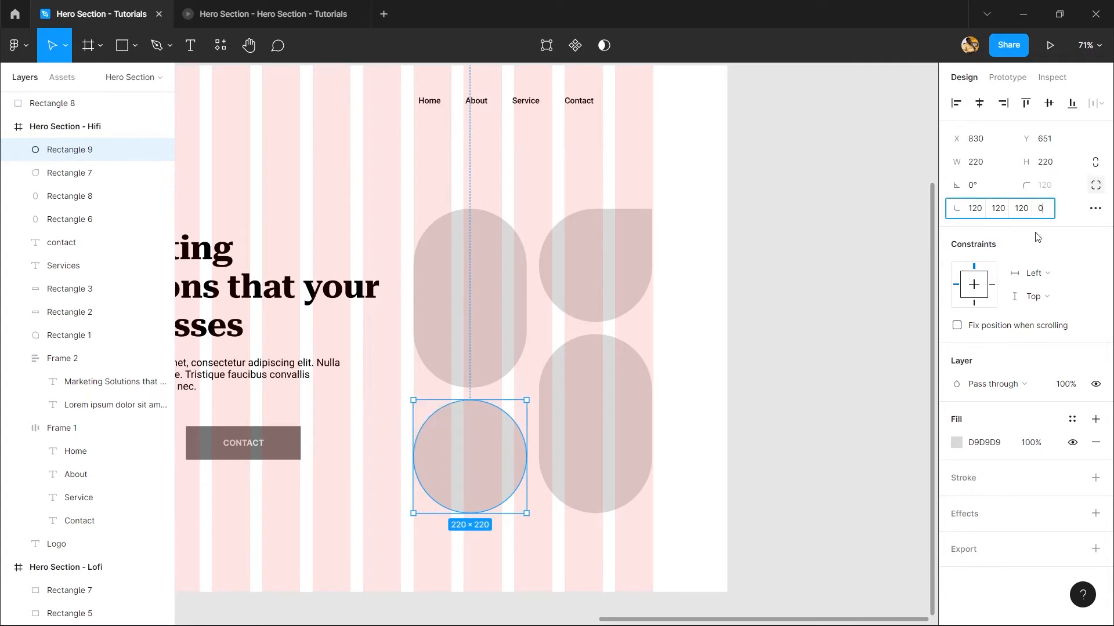
pyautogui.write('0')
pyautogui.press('Return')
pyautogui.click(762, 300)
# - Select all four rounded shapes and shift them slightly upward within the high-fidelity frame
pyautogui.moveTo(769, 316); pyautogui.dragTo(850, 243)
pyautogui.scroll(-1, 477, 295)
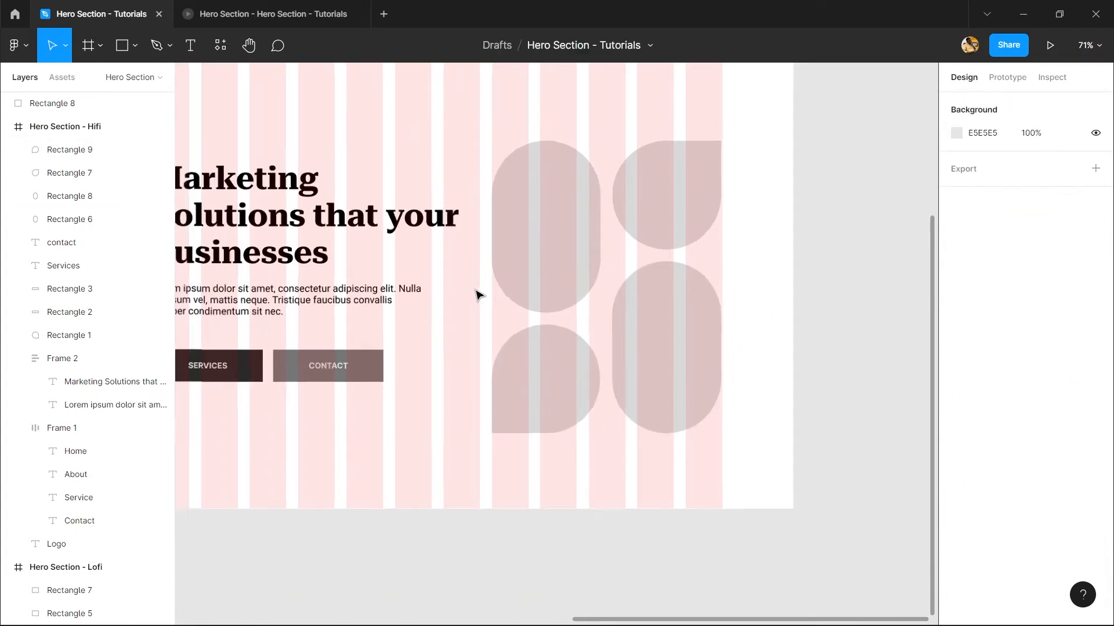
pyautogui.scroll(-3, 476, 295)
pyautogui.scroll(2, 476, 295)
pyautogui.moveTo(547, 319); pyautogui.dragTo(597, 357)
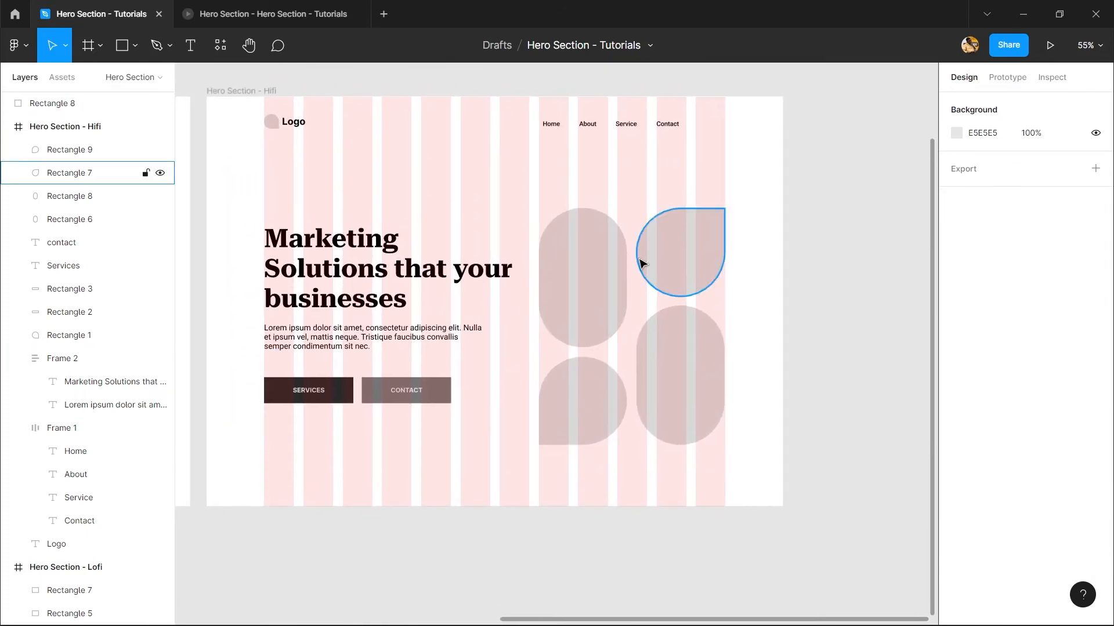
pyautogui.click(642, 264)
pyautogui.scroll(1, 537, 316)
pyautogui.moveTo(754, 502); pyautogui.dragTo(586, 219)
pyautogui.moveTo(545, 389); pyautogui.dragTo(578, 362)
pyautogui.scroll(5, 299, 110)
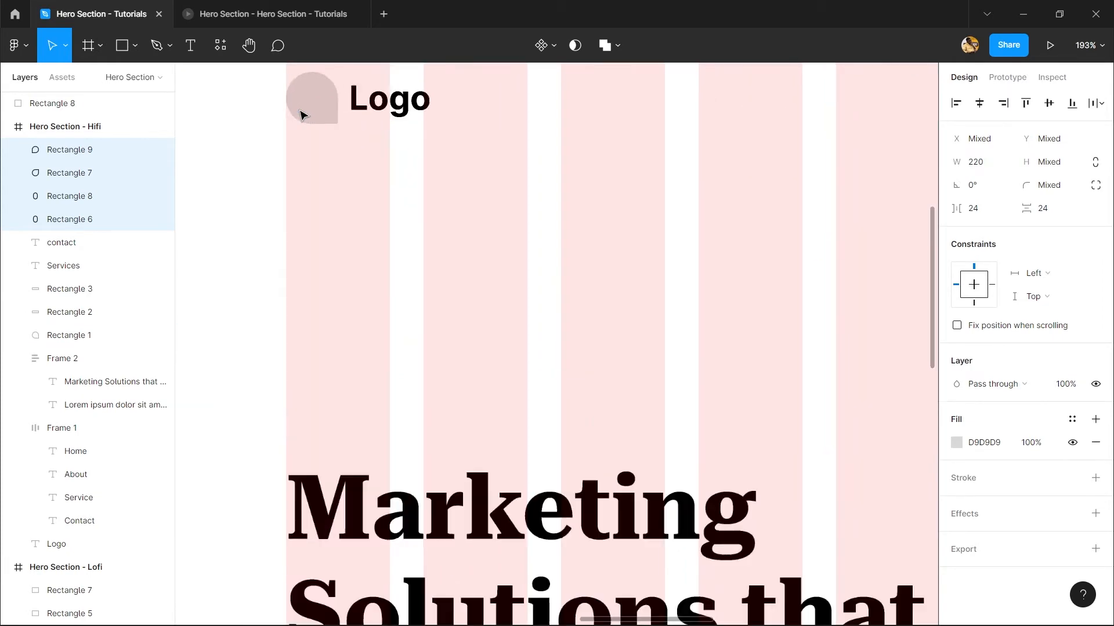
# - Compare the logo mark and the heading block with the four rounded shapes
pyautogui.click(309, 114)
pyautogui.scroll(-5, 307, 116)
pyautogui.scroll(-5, 425, 253)
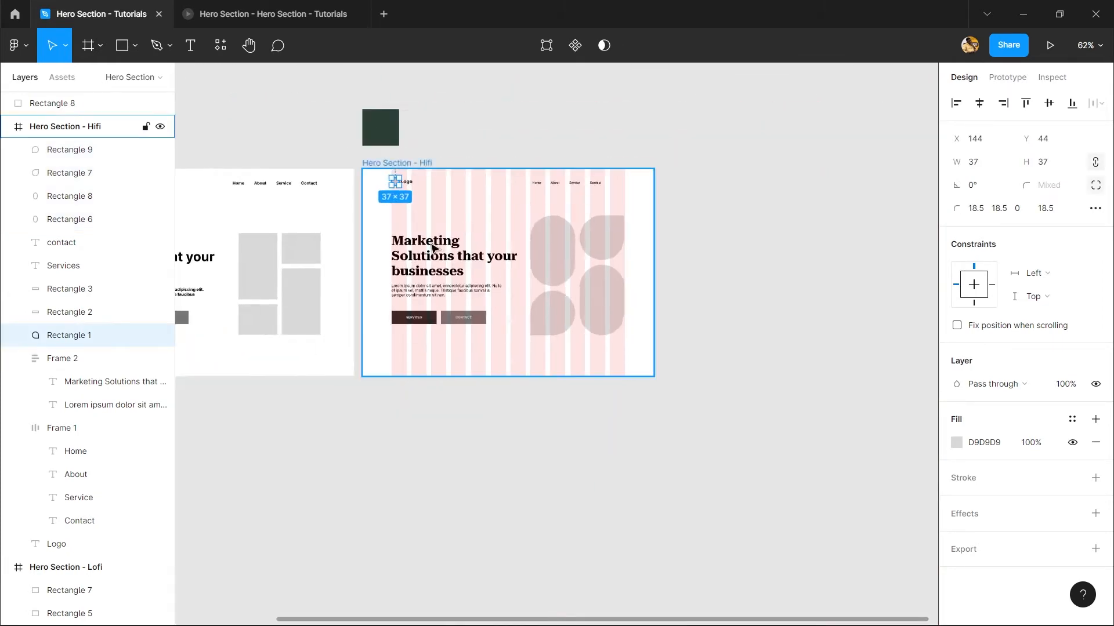
pyautogui.scroll(5, 454, 219)
pyautogui.moveTo(455, 218); pyautogui.dragTo(323, 219)
pyautogui.click(375, 275)
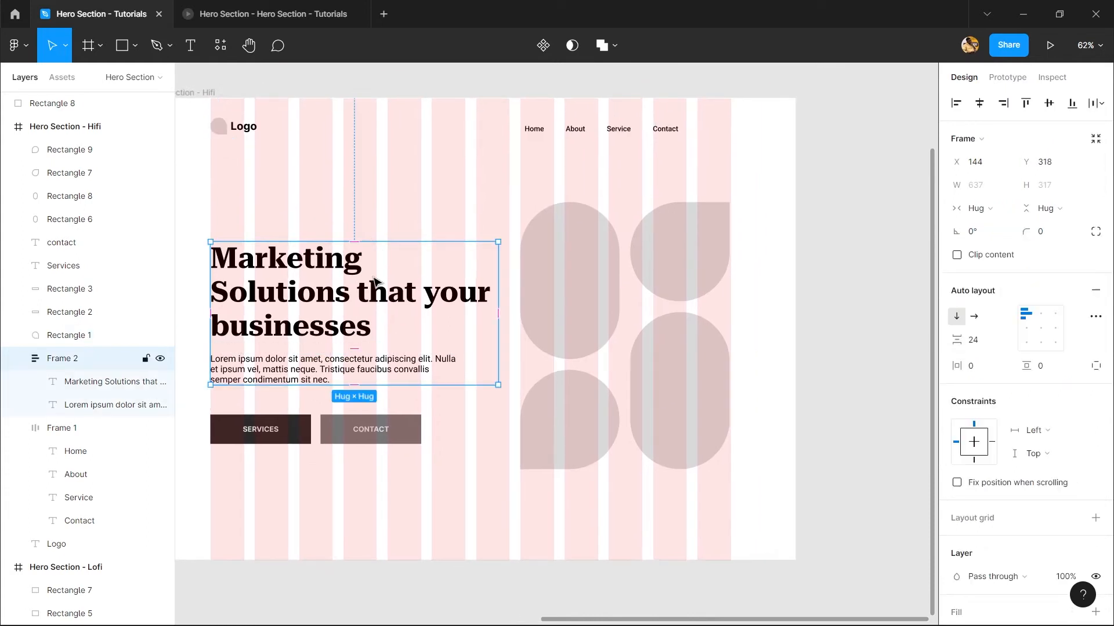
pyautogui.click(376, 283)
# - Move the four rounded shapes up together so that their top edge sits at Y 204
pyautogui.click(423, 192)
pyautogui.moveTo(584, 302); pyautogui.dragTo(659, 340)
pyautogui.moveTo(766, 537); pyautogui.dragTo(650, 275)
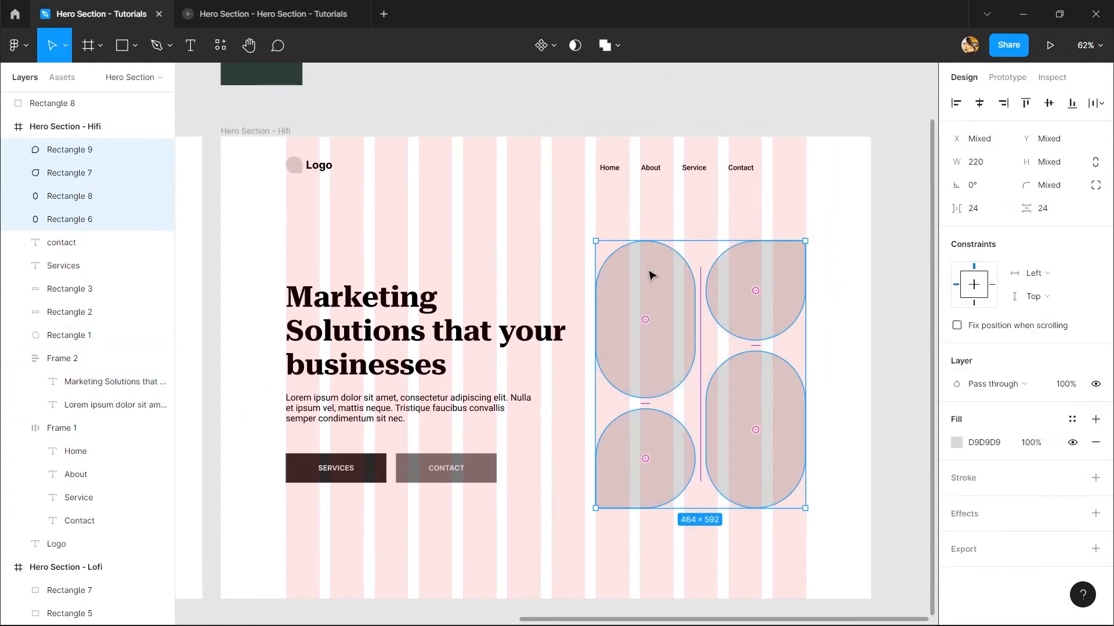
pyautogui.scroll(-2, 559, 293)
pyautogui.click(574, 274)
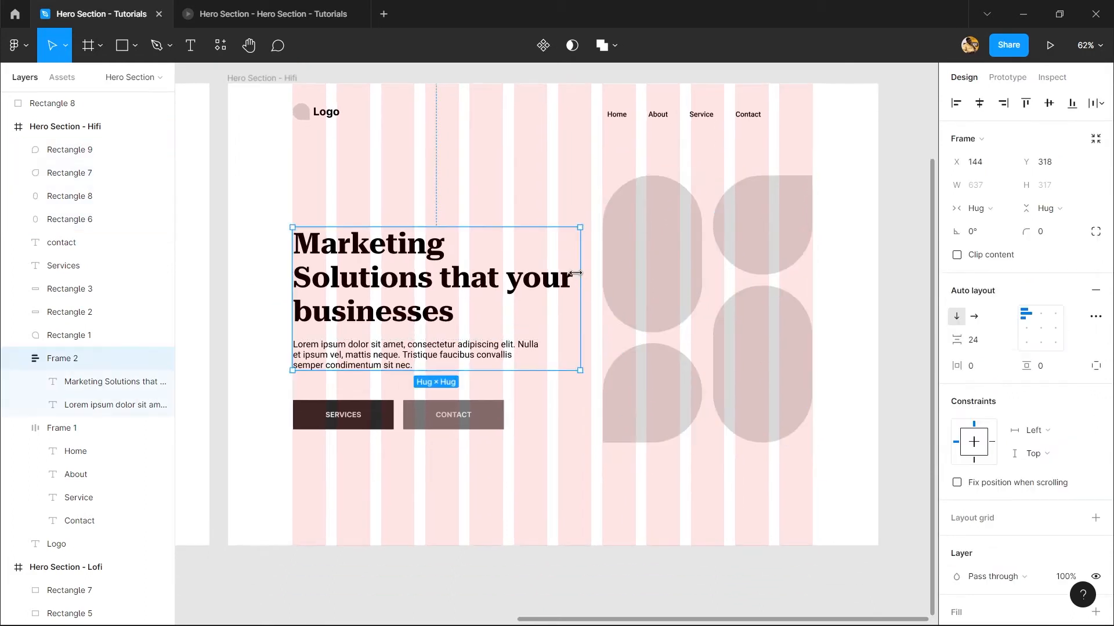
pyautogui.scroll(-1, 575, 273)
pyautogui.scroll(3, 604, 307)
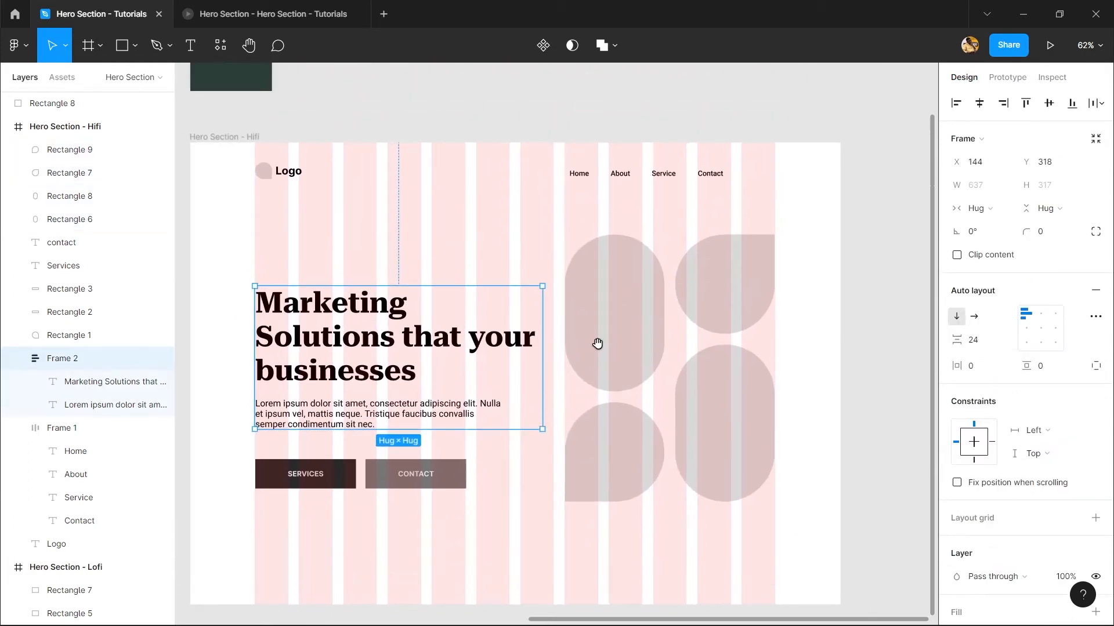
# - Delete the dark green square above the high-fidelity frame
pyautogui.click(566, 270)
pyautogui.hscroll(-2, 591, 249)
pyautogui.scroll(-4, 597, 223)
pyautogui.scroll(3, 580, 191)
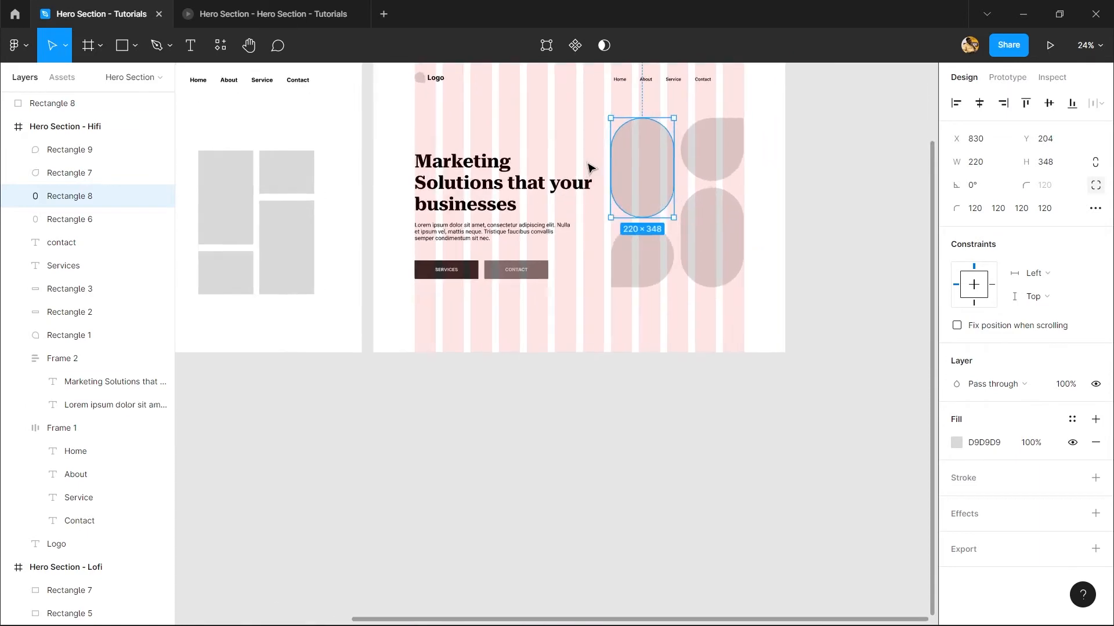
pyautogui.scroll(-3, 466, 361)
pyautogui.scroll(1, 424, 307)
pyautogui.scroll(-1, 441, 266)
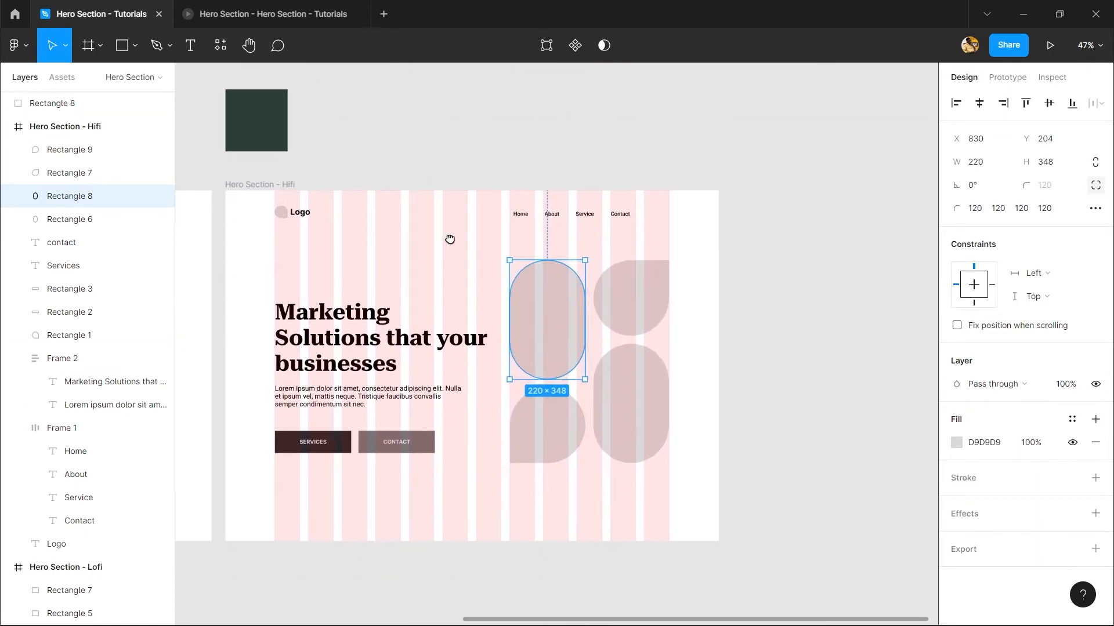
pyautogui.click(274, 125)
pyautogui.press('Delete')
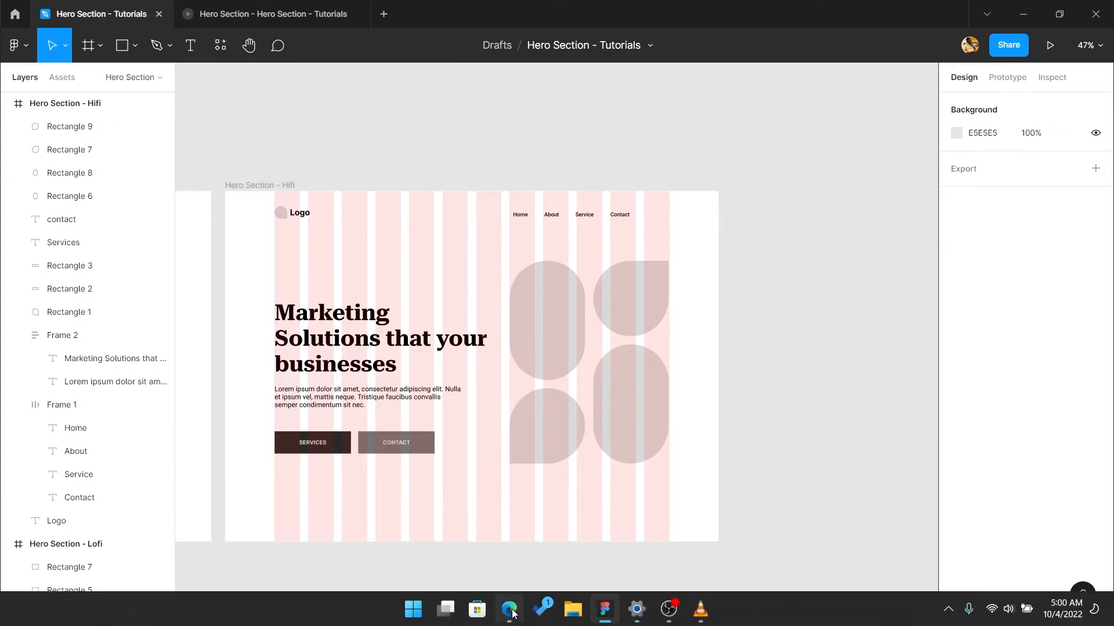
# - Switch to the browser, bring up the Coolors color picker page for #4094F0 and hide its Adobe Stock advertisement
pyautogui.click(509, 619)
pyautogui.click(17, 117)
pyautogui.scroll(15, 217, 206)
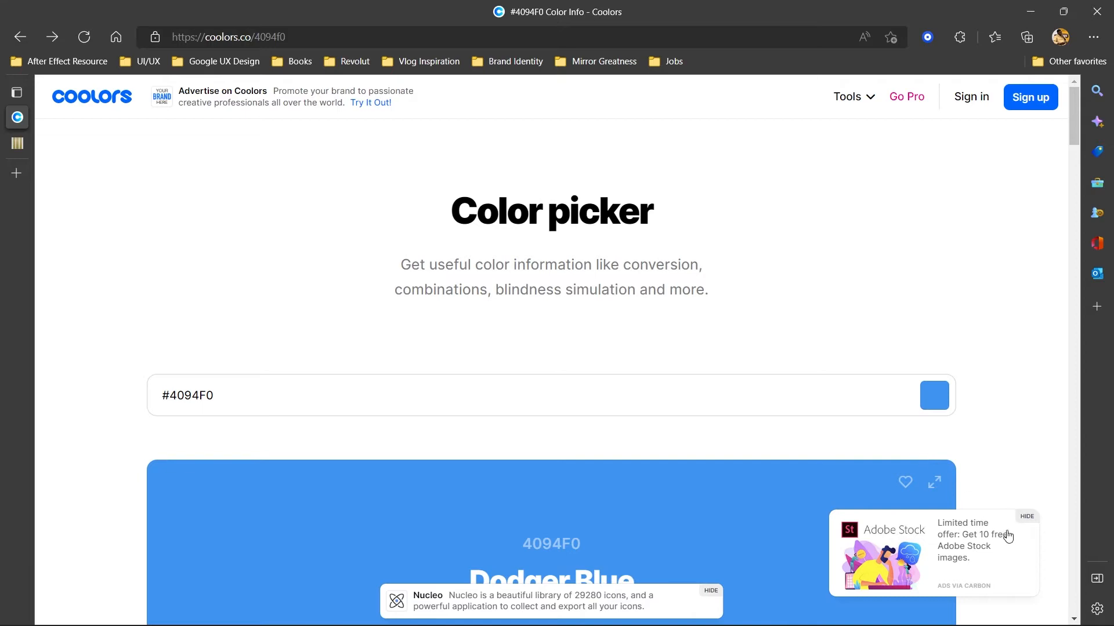
pyautogui.click(1026, 517)
# - Examine the shades, tints, tones and hues offered as variations of #4094F0
pyautogui.scroll(-1, 659, 265)
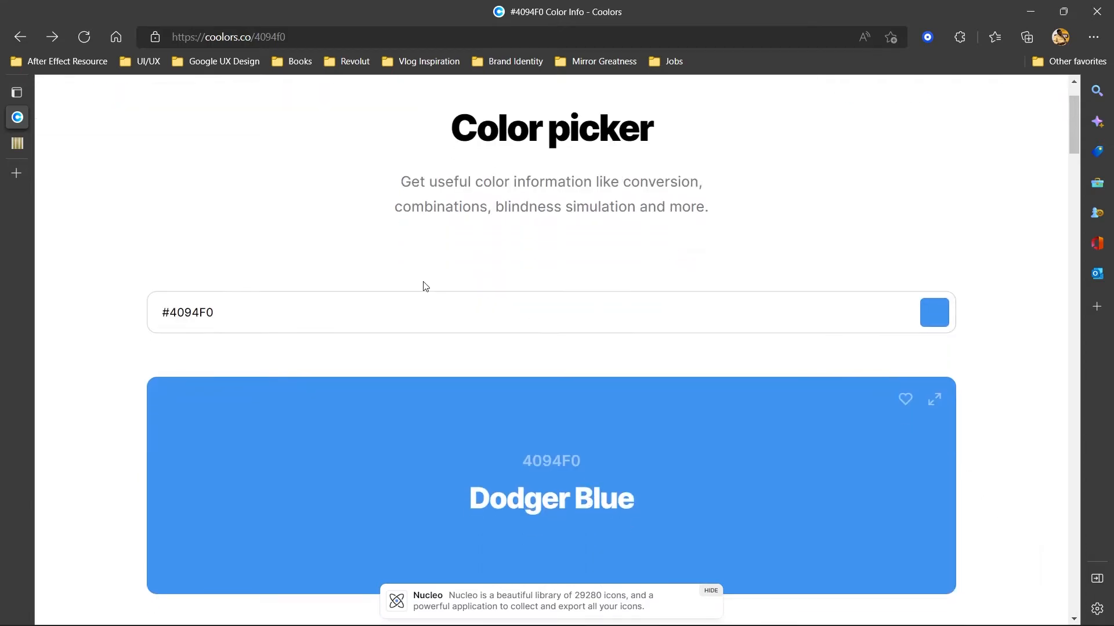
pyautogui.click(440, 315)
pyautogui.scroll(-8, 611, 300)
pyautogui.scroll(-6, 621, 311)
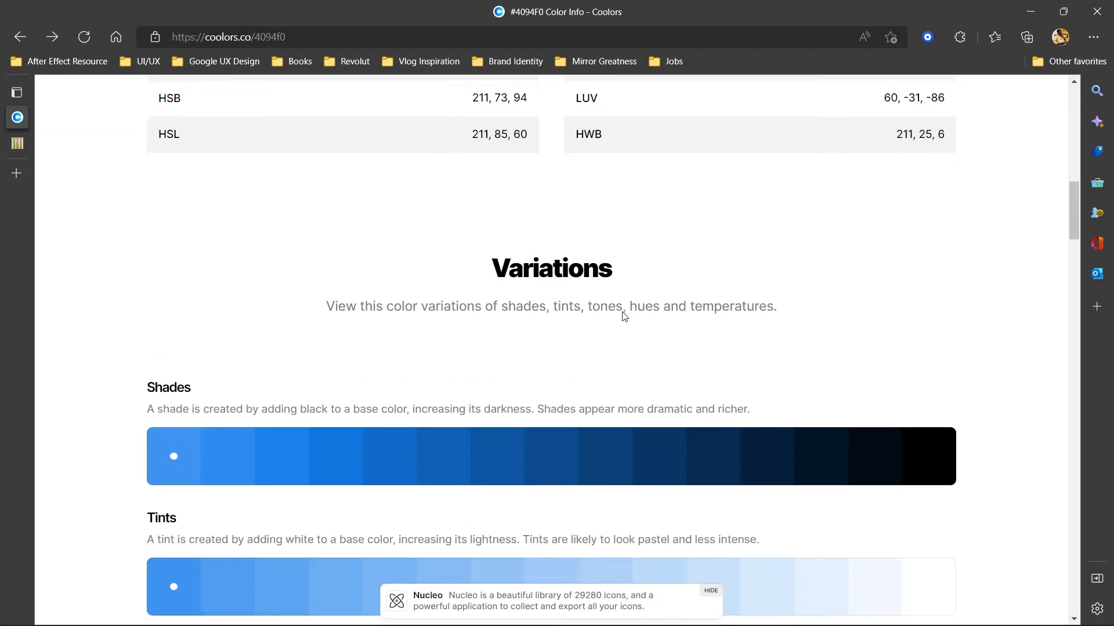
pyautogui.scroll(2, 609, 330)
pyautogui.scroll(-4, 608, 332)
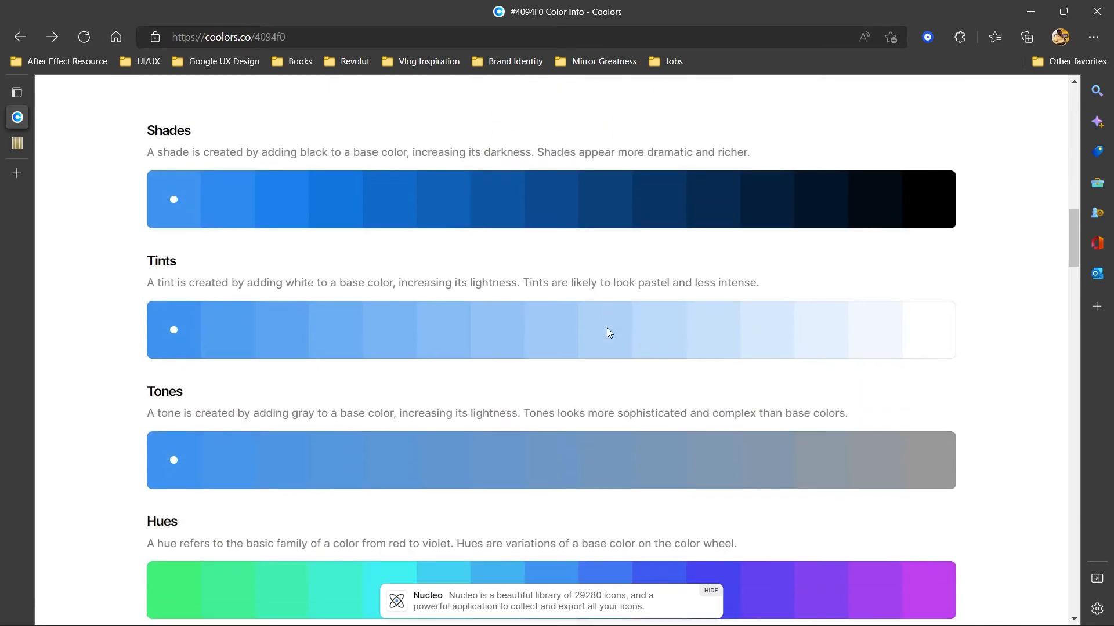
pyautogui.scroll(18, 606, 330)
pyautogui.scroll(-15, 200, 398)
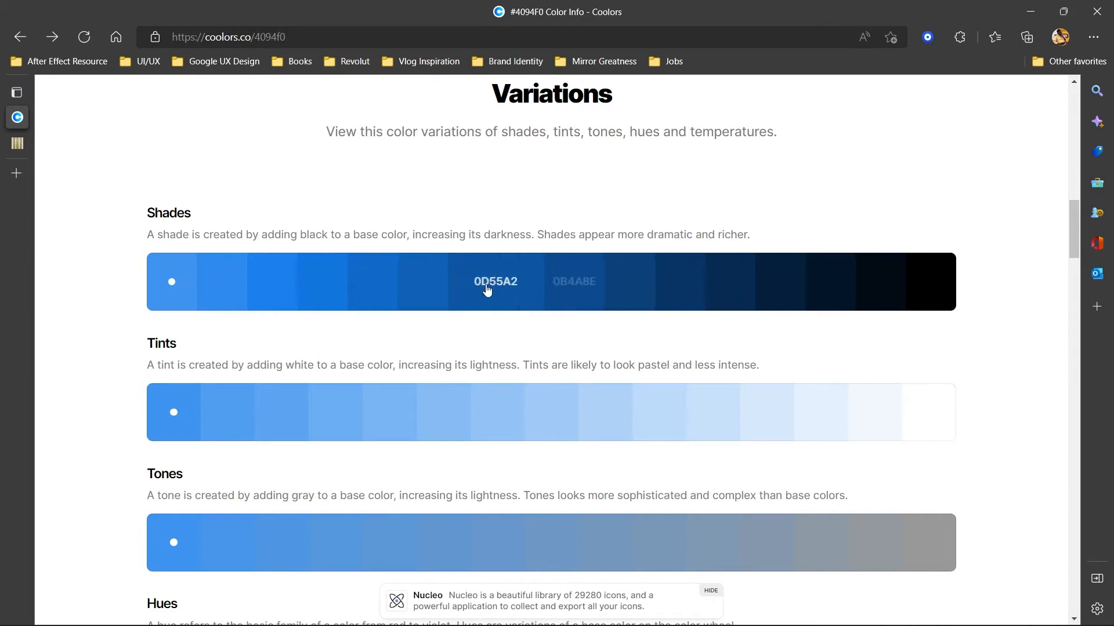
# - Copy a medium shade of #4094F0 and switch back to Figma
pyautogui.click(433, 291)
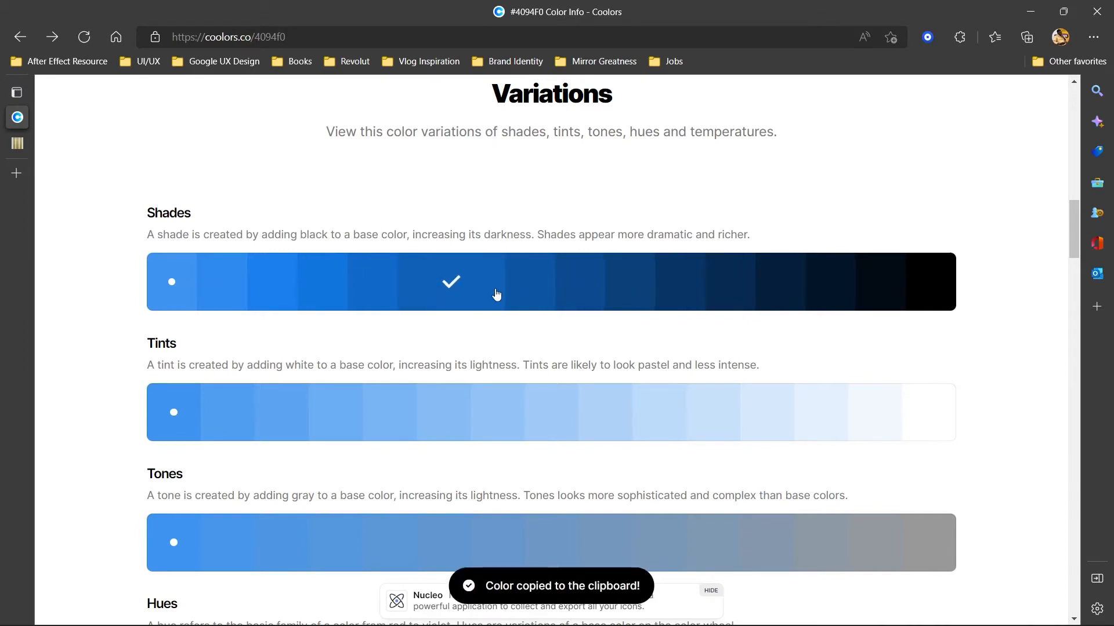
pyautogui.click(520, 298)
pyautogui.hotkey('alt', 'Tab')
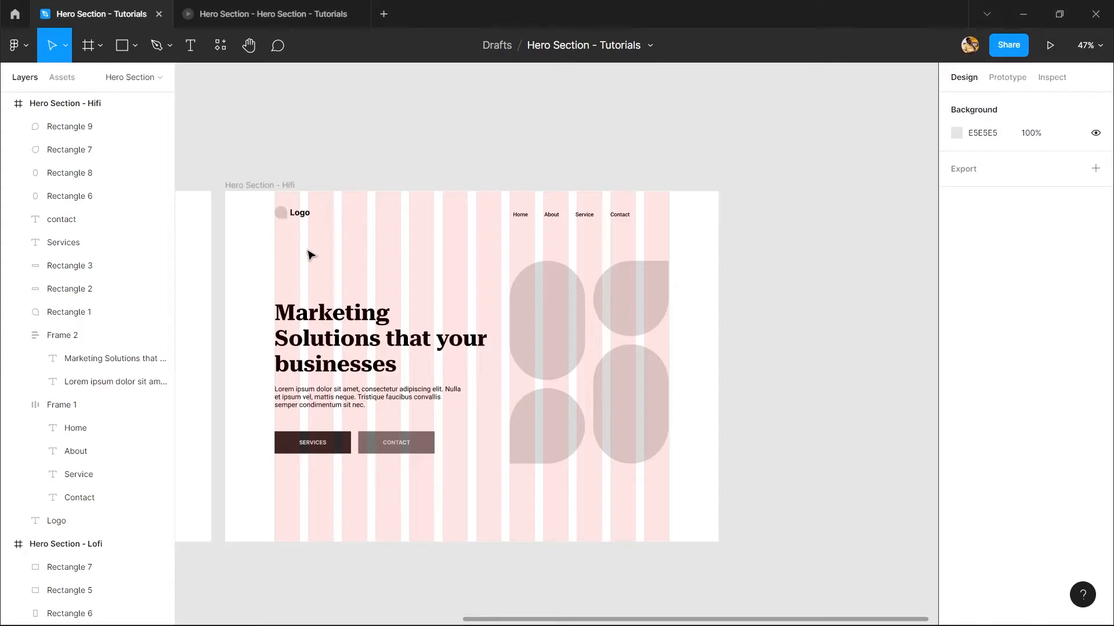
# - Draw a square of about 197 × 197 px above the high-fidelity frame and fill it with 4094F0
pyautogui.moveTo(345, 241); pyautogui.dragTo(396, 309)
pyautogui.click(122, 45)
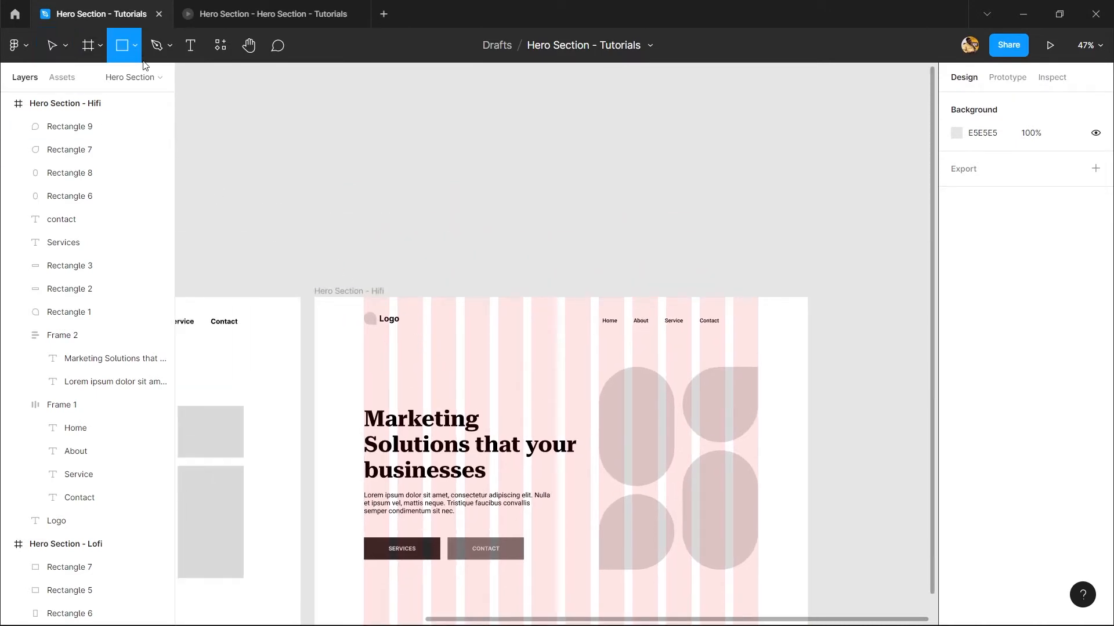
pyautogui.scroll(3, 345, 232)
pyautogui.moveTo(309, 176); pyautogui.dragTo(405, 271)
pyautogui.click(1006, 308)
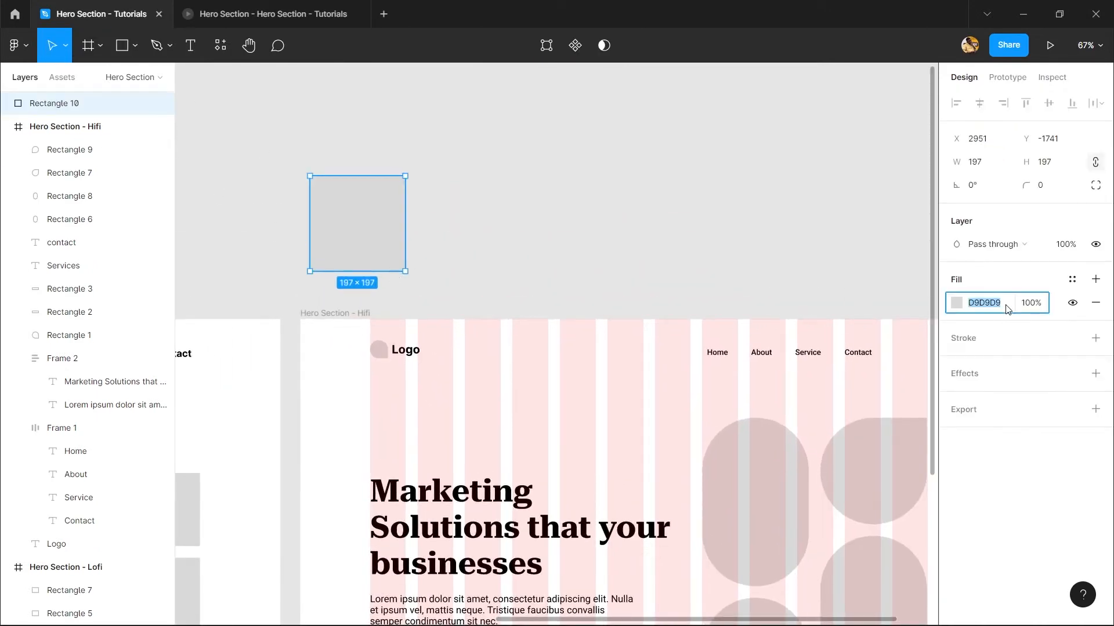
pyautogui.press('Return')
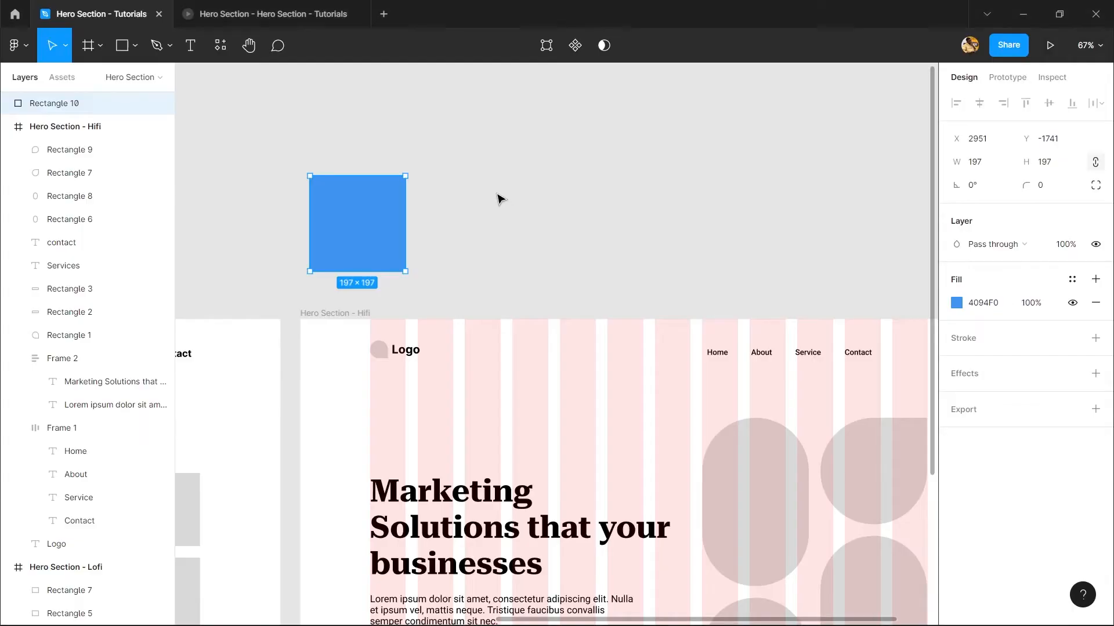
# - Duplicate the blue square beside the original and fill the copy with the shade 0F60B6 copied from Coolors
pyautogui.moveTo(394, 228); pyautogui.dragTo(519, 215)
pyautogui.hotkey('alt', 'Tab')
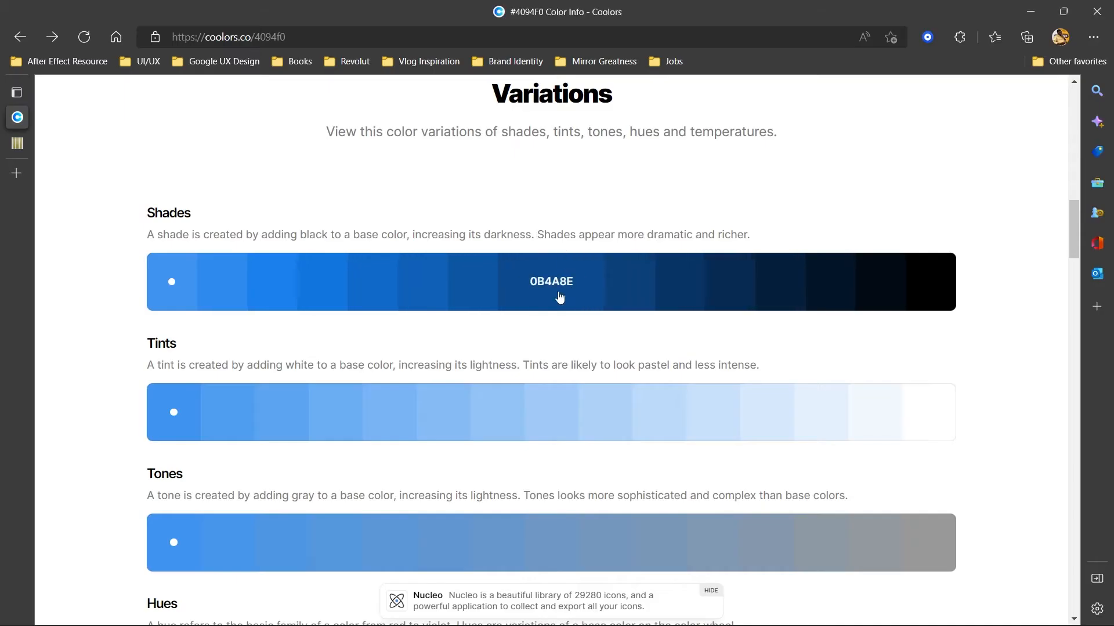
pyautogui.click(441, 288)
pyautogui.hotkey('alt', 'Tab')
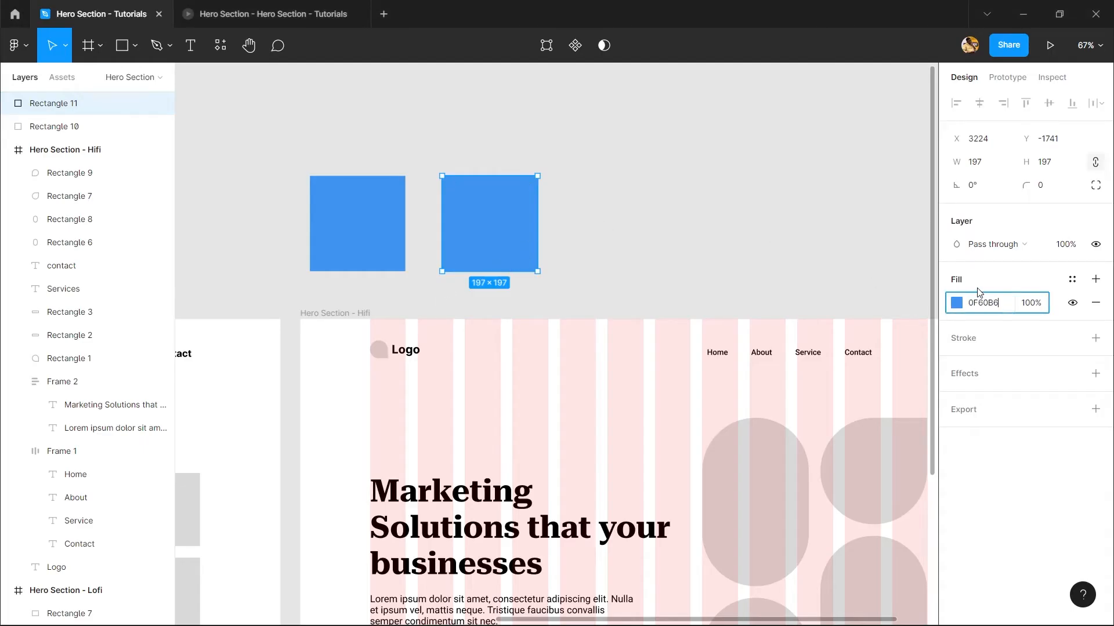
pyautogui.press('Return')
# - Copy a very dark shade of #4094F0 from Coolors, duplicate the 0F60B6 square beside it in Figma and fill the copy with 05203D
pyautogui.hotkey('alt', 'Tab')
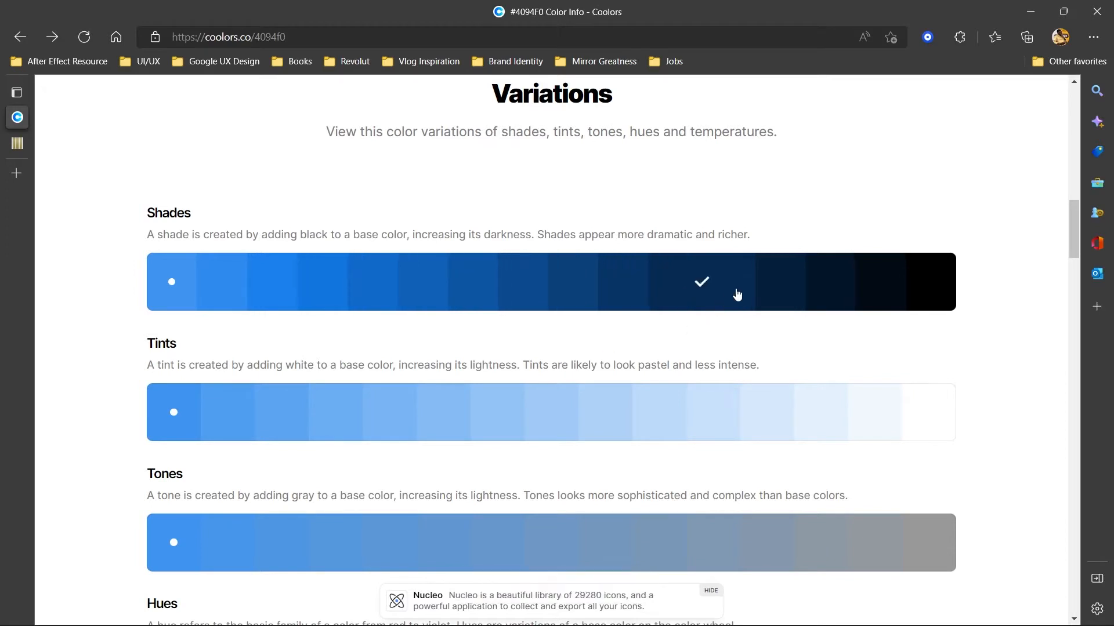
pyautogui.click(758, 292)
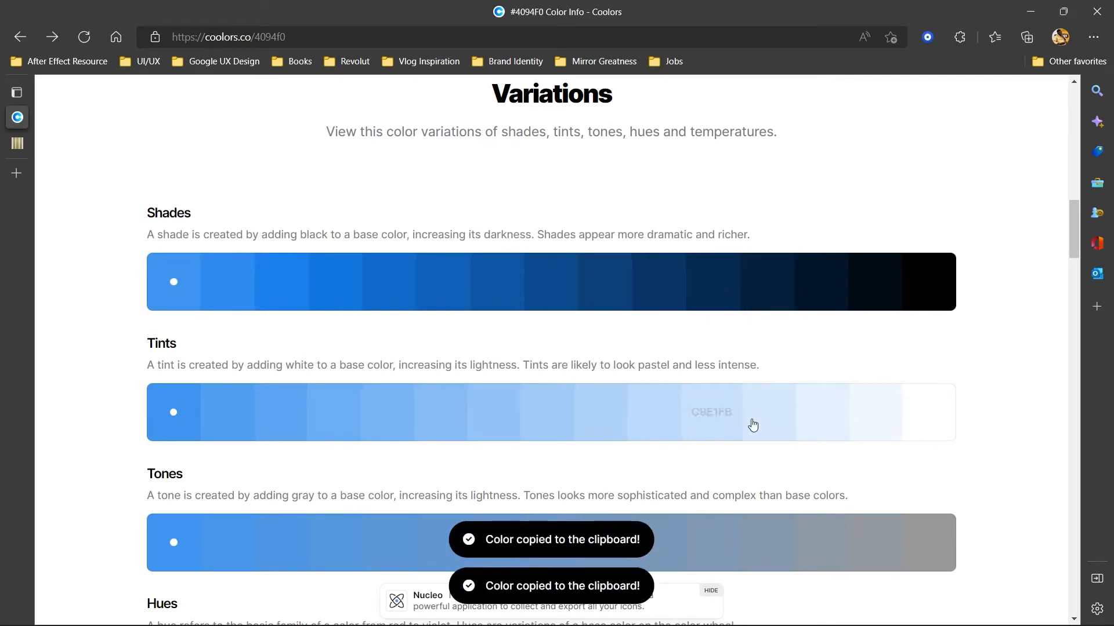
pyautogui.hotkey('alt', 'Tab')
pyautogui.moveTo(480, 235); pyautogui.dragTo(615, 226)
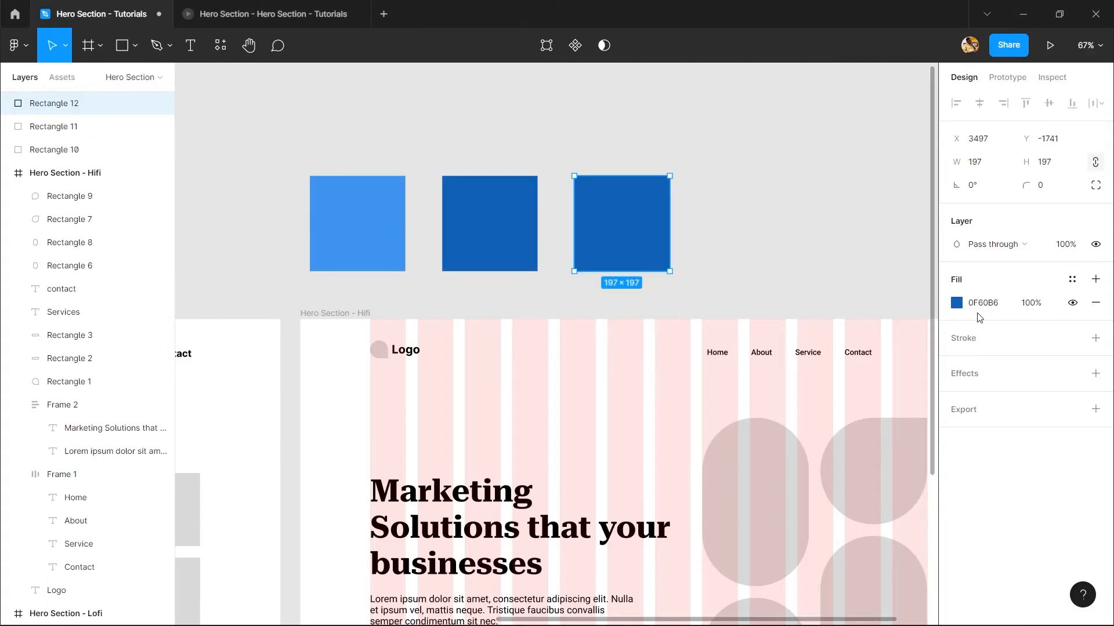
pyautogui.press('Return')
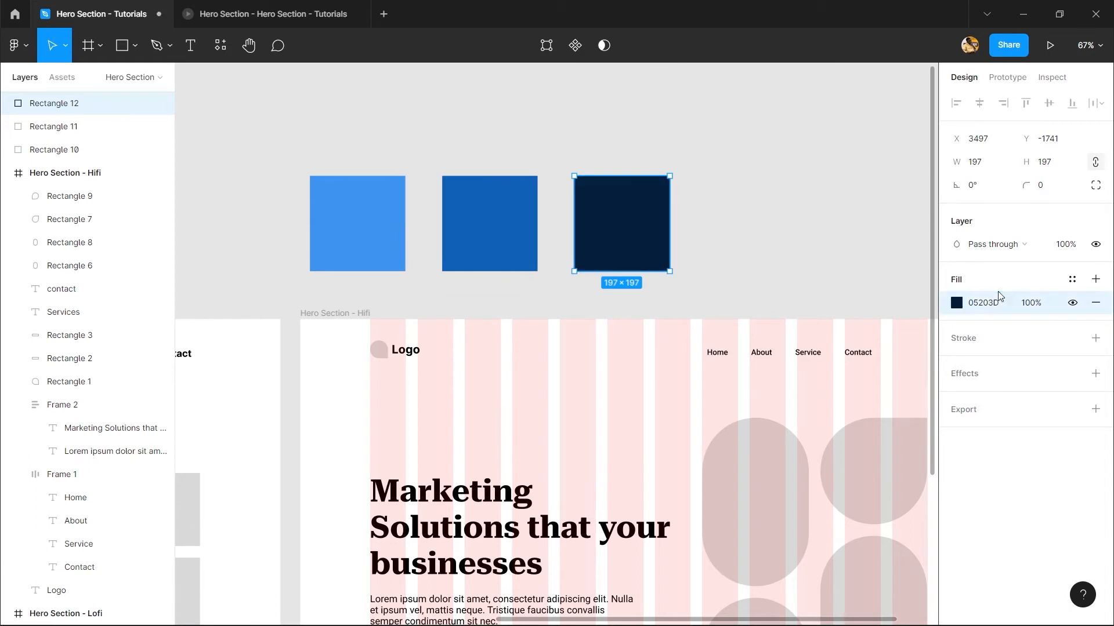
# - Move the dark square to 33 px from the medium blue one, and duplicate both squares with the same spacing to extend the row
pyautogui.scroll(2, 797, 329)
pyautogui.moveTo(604, 350); pyautogui.dragTo(578, 338)
pyautogui.hscroll(2, 410, 311)
pyautogui.scroll(-1, 410, 311)
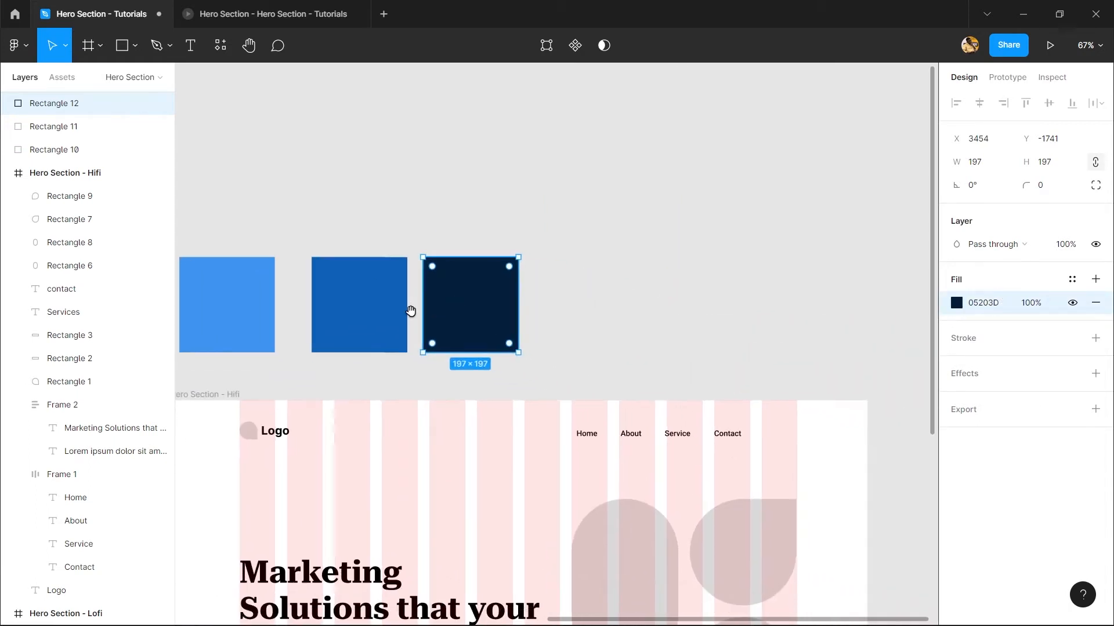
pyautogui.keyDown('shift'); pyautogui.click(389, 320); pyautogui.keyUp('shift')
pyautogui.moveTo(450, 284); pyautogui.dragTo(599, 307)
pyautogui.moveTo(495, 351); pyautogui.dragTo(522, 328)
pyautogui.scroll(-3, 508, 284)
pyautogui.scroll(3, 491, 363)
pyautogui.scroll(2, 473, 291)
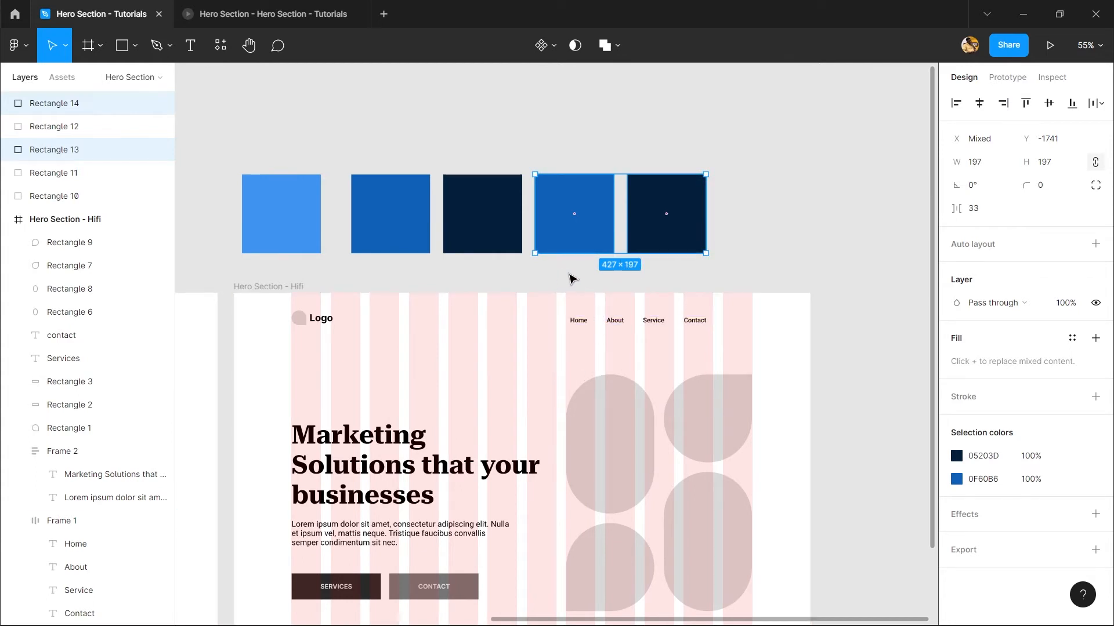
# - Fill the fourth square in the row with the tint 78B4F4 copied from the Coolors variations
pyautogui.click(574, 213)
pyautogui.hotkey('alt', 'Tab')
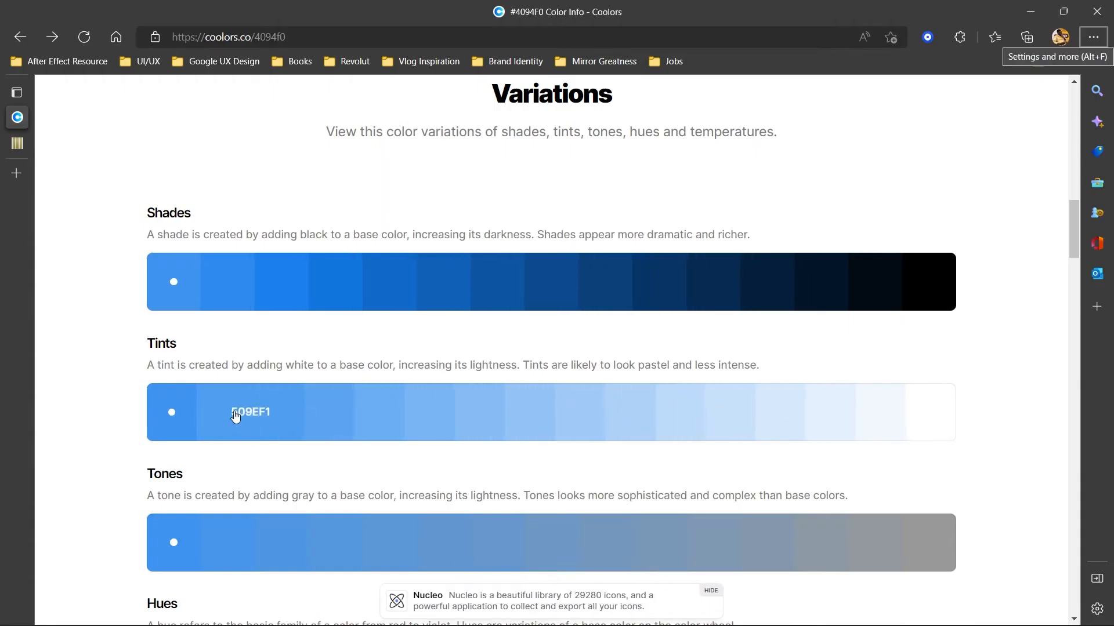
pyautogui.click(413, 420)
pyautogui.hotkey('alt', 'Tab')
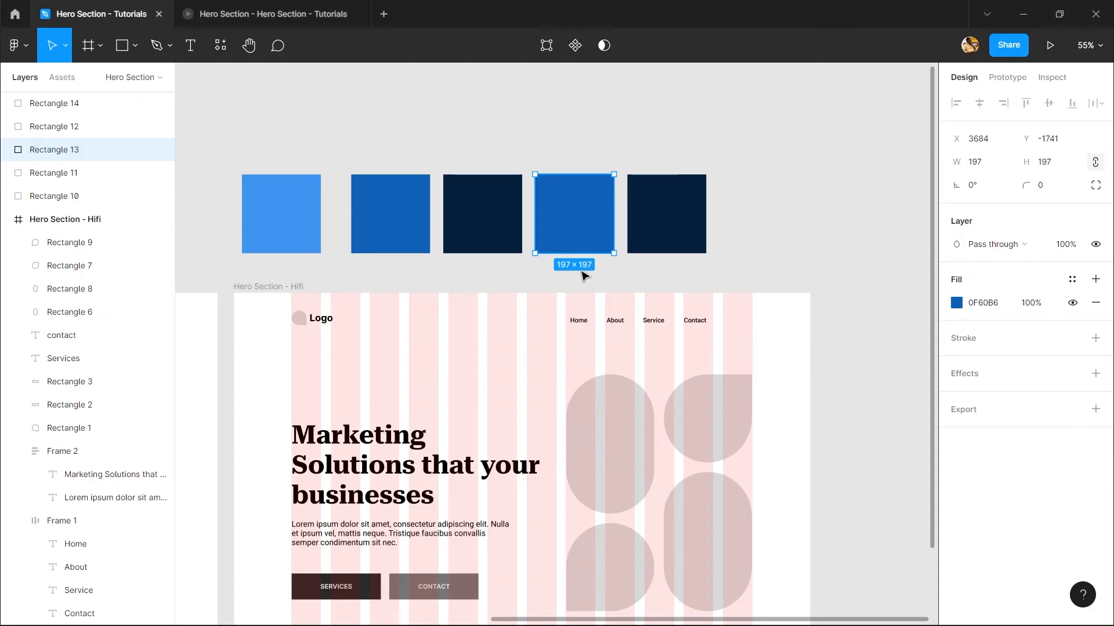
pyautogui.click(981, 303)
pyautogui.press('Return')
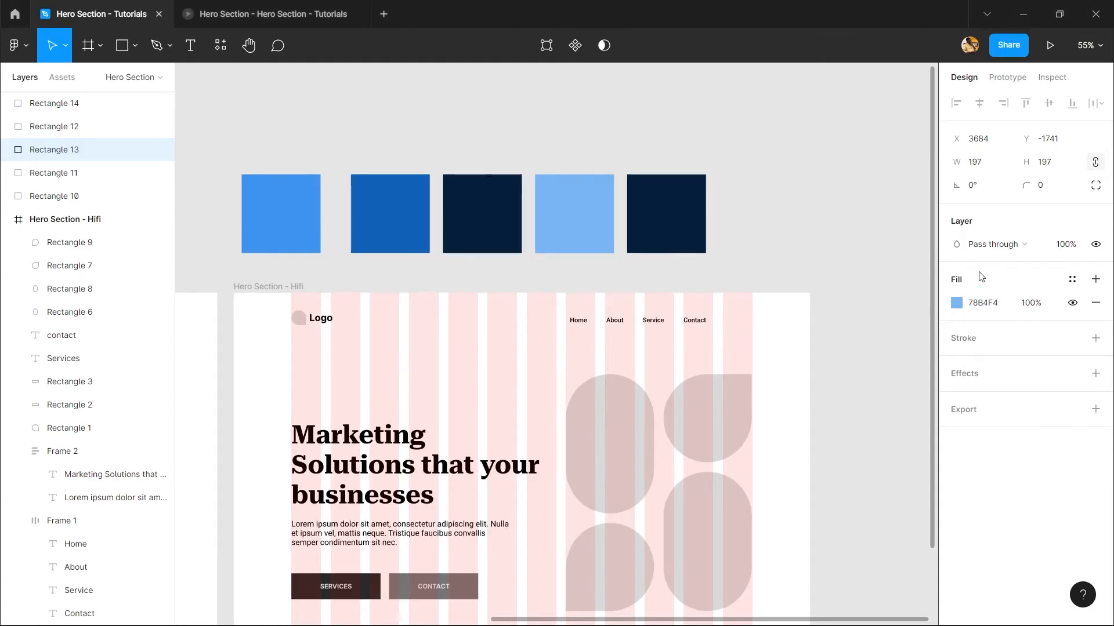
# - Fill the last square in the row with the very light tint E4F0FD copied from Coolors
pyautogui.hotkey('alt', 'Tab')
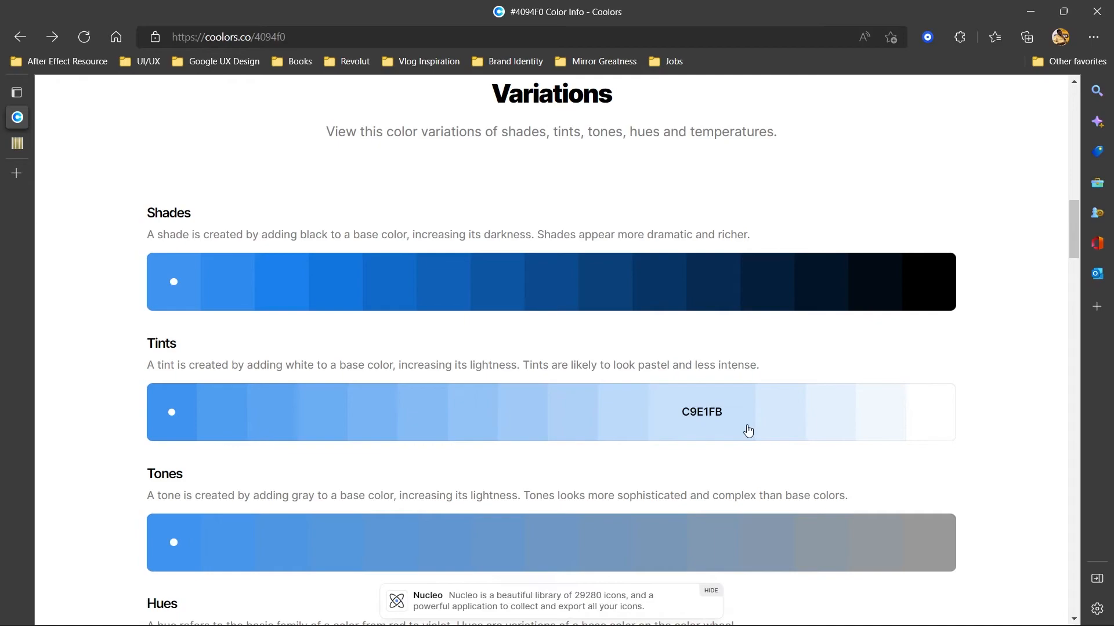
pyautogui.click(801, 418)
pyautogui.hotkey('alt', 'Tab')
pyautogui.click(661, 206)
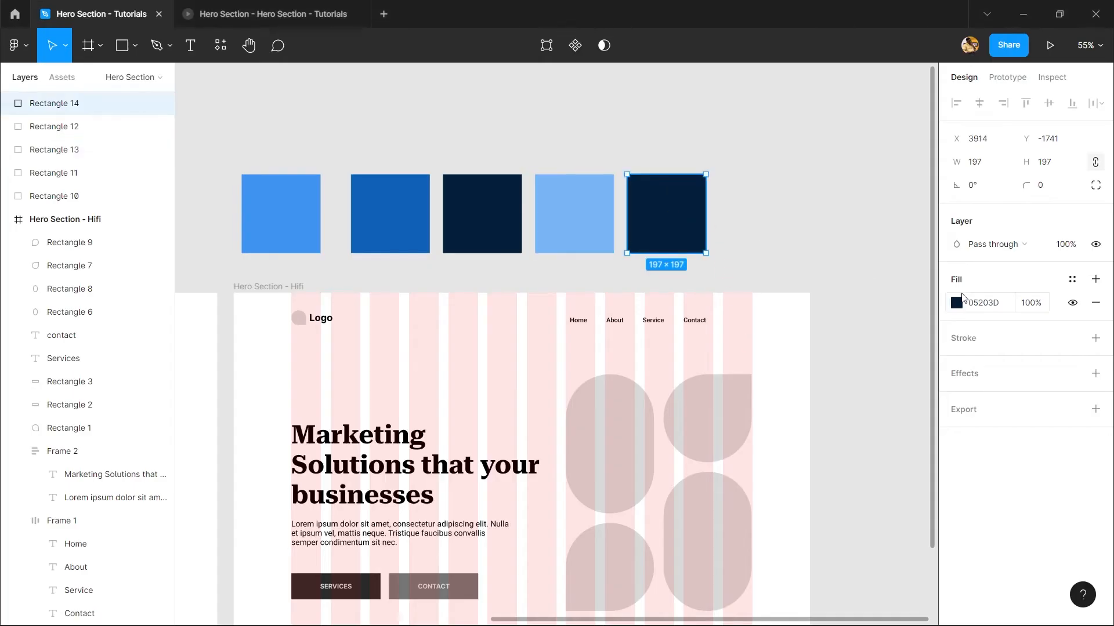
pyautogui.click(994, 303)
pyautogui.press('Return')
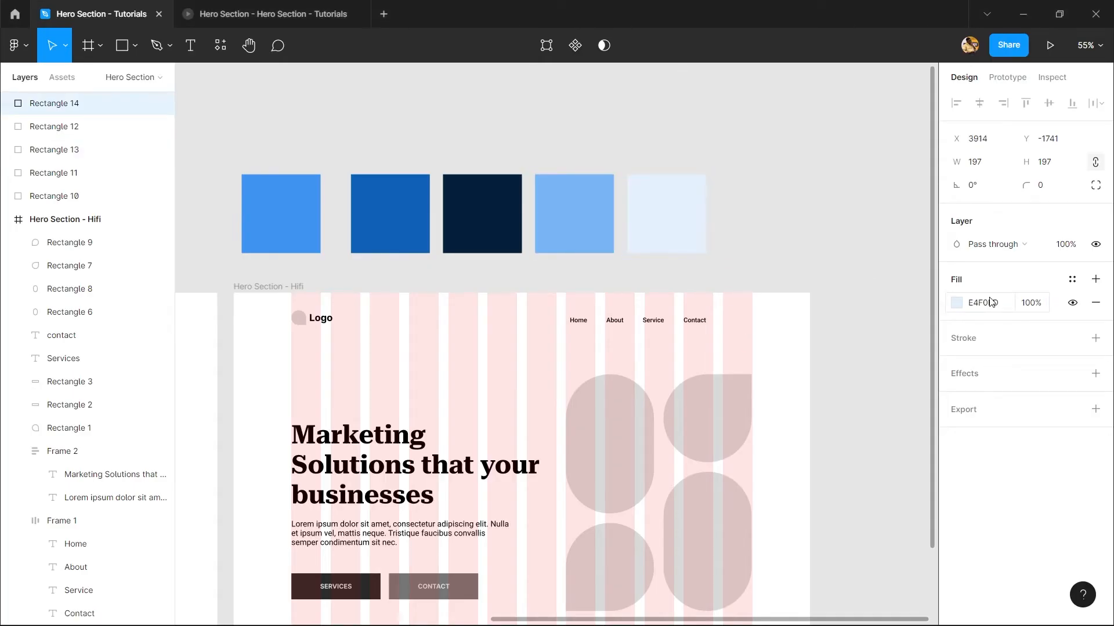
# - Copy the very light tint from Coolors again and reapply it to the last square's fill
pyautogui.hotkey('alt', 'Tab')
pyautogui.scroll(15, 820, 228)
pyautogui.hotkey('alt', 'Tab')
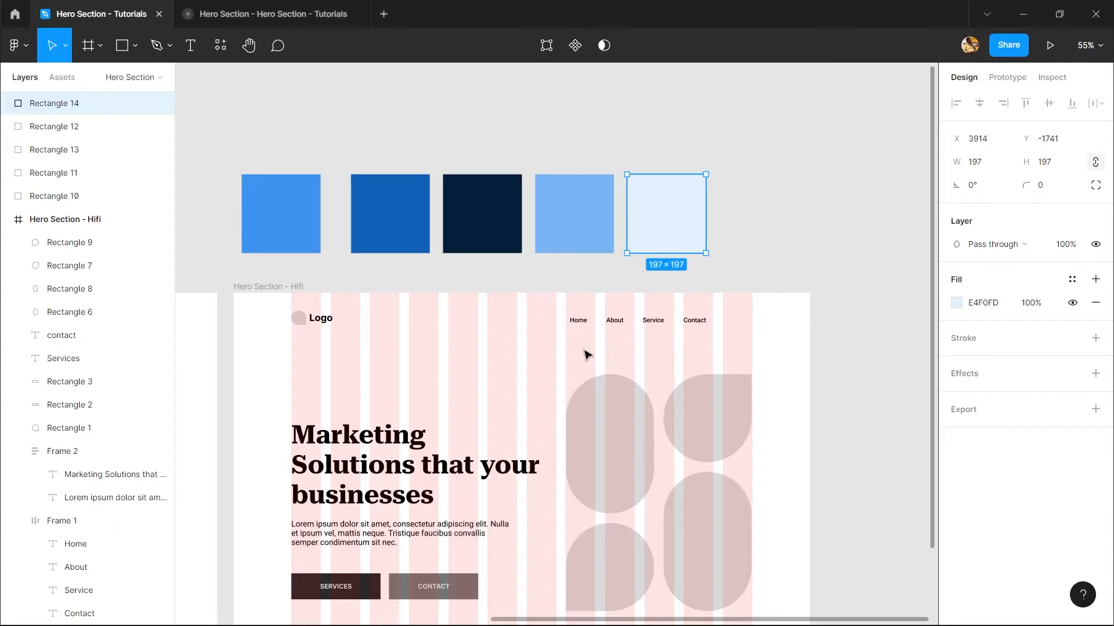
pyautogui.hotkey('alt', 'Tab')
pyautogui.hotkey('alt', 'Tab')
pyautogui.hotkey('alt', 'Tab')
pyautogui.scroll(-12, 569, 368)
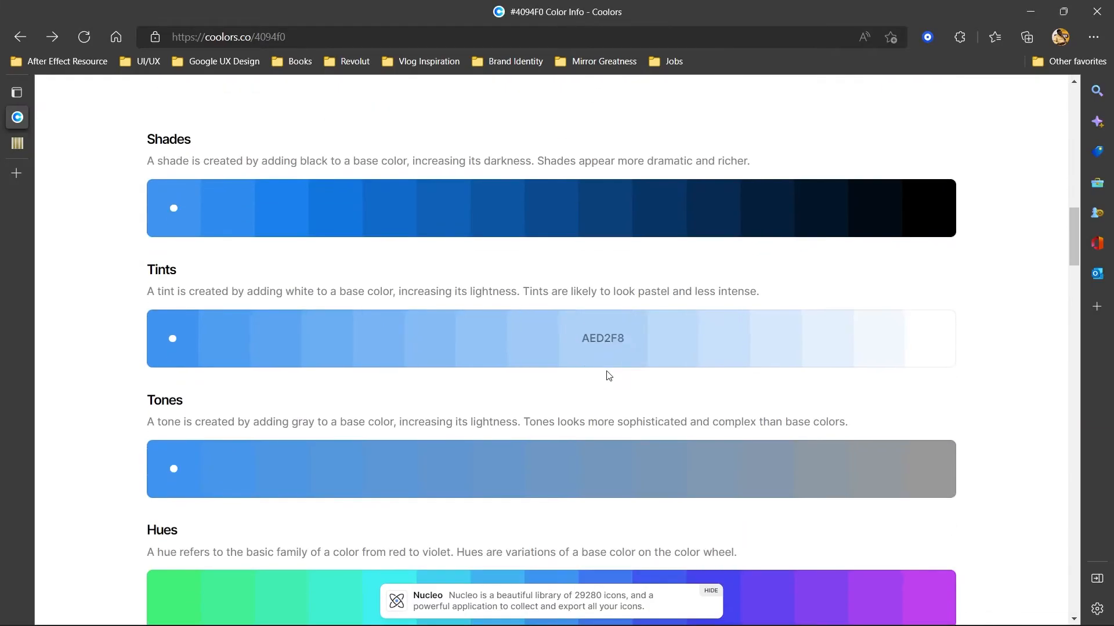
pyautogui.click(828, 343)
pyautogui.hotkey('alt', 'Tab')
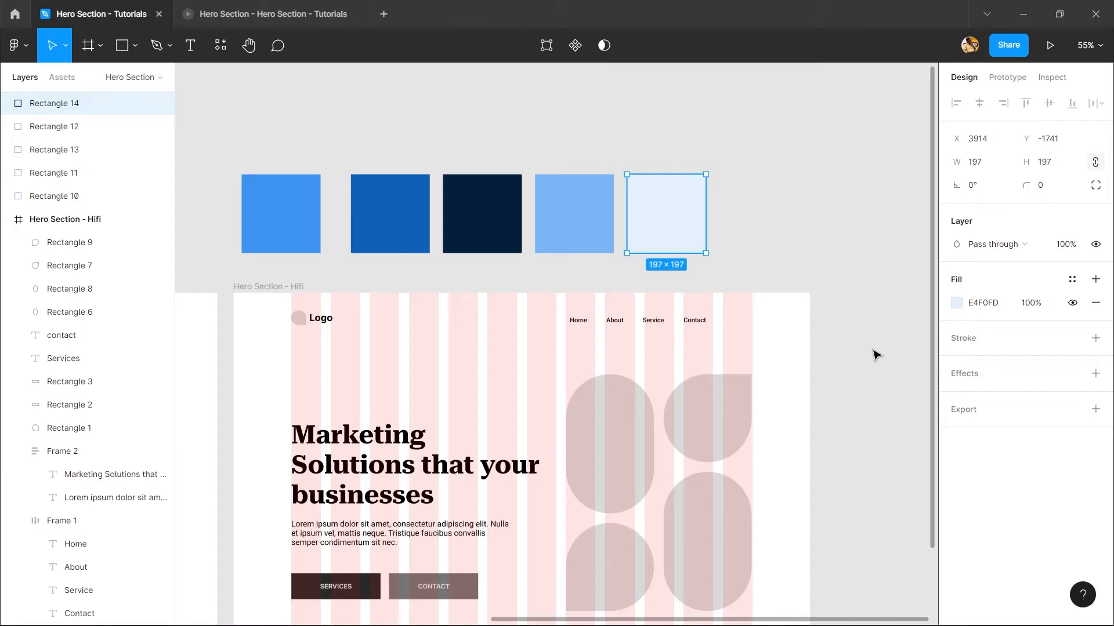
pyautogui.click(976, 301)
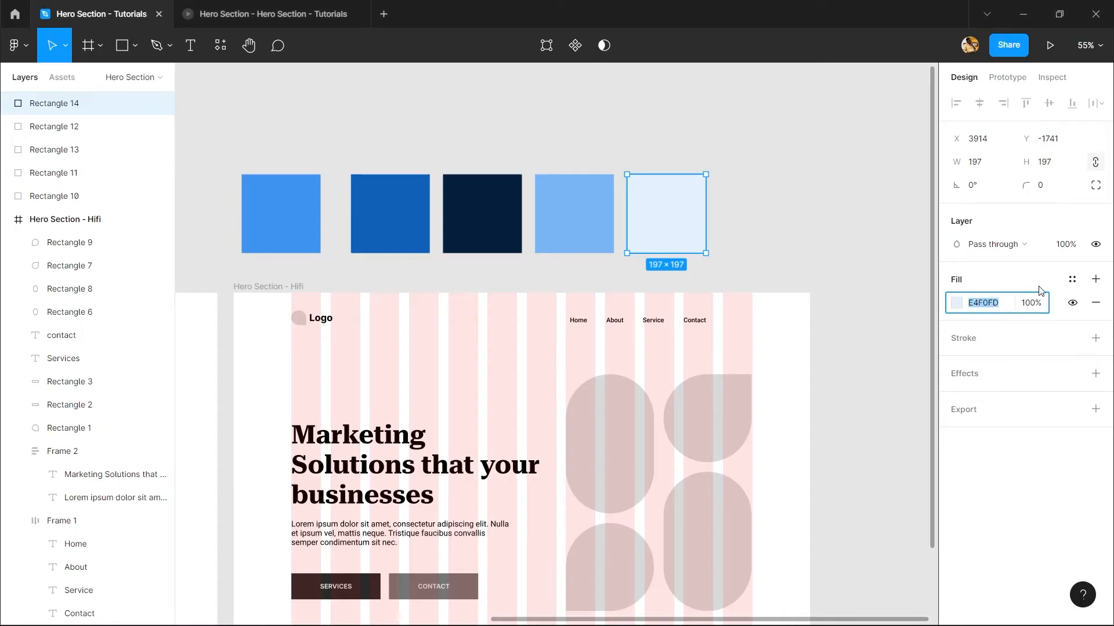
pyautogui.press('Return')
# - Recolour only the word "Marketing" in the headline with 4094F0 sampled from the first swatch
pyautogui.scroll(-2, 631, 313)
pyautogui.hscroll(-2, 631, 313)
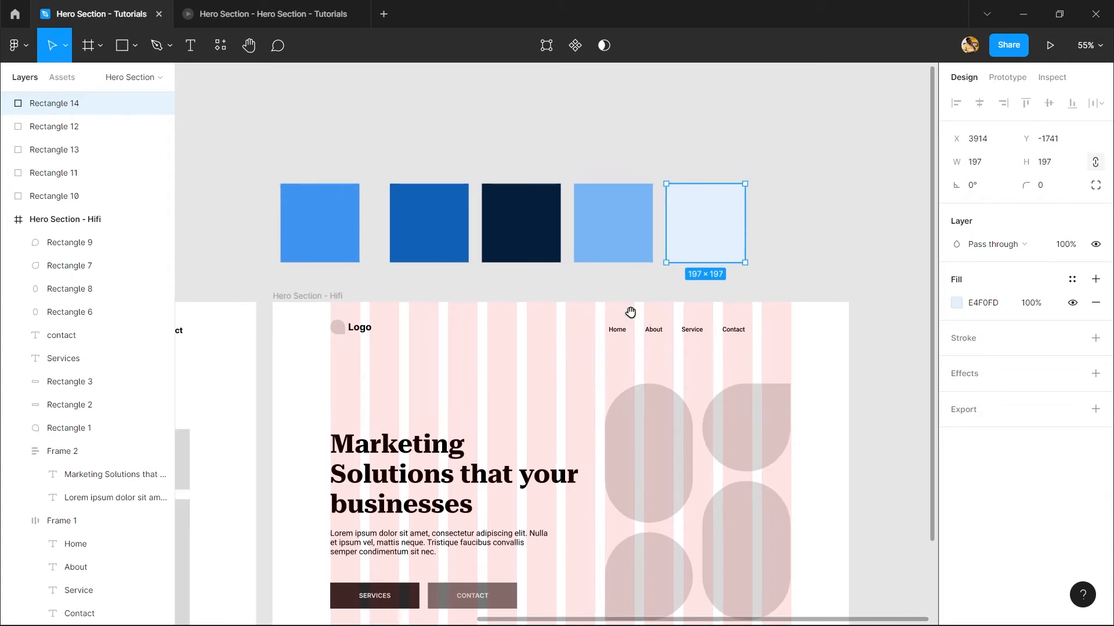
pyautogui.click(436, 435)
pyautogui.doubleClick(434, 399)
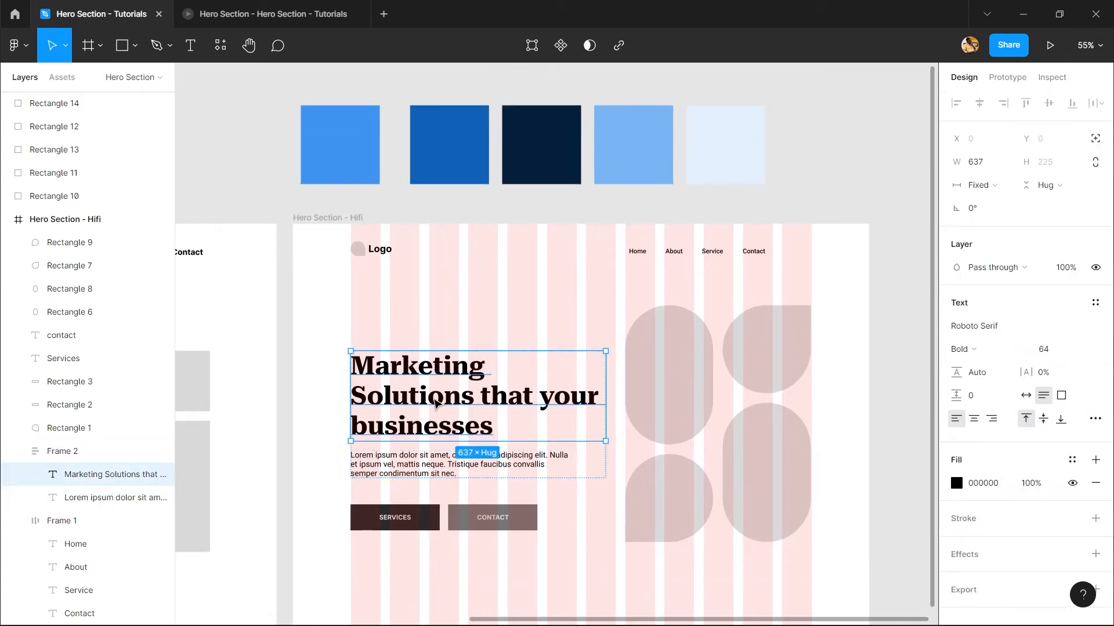
pyautogui.doubleClick(434, 399)
pyautogui.doubleClick(432, 368)
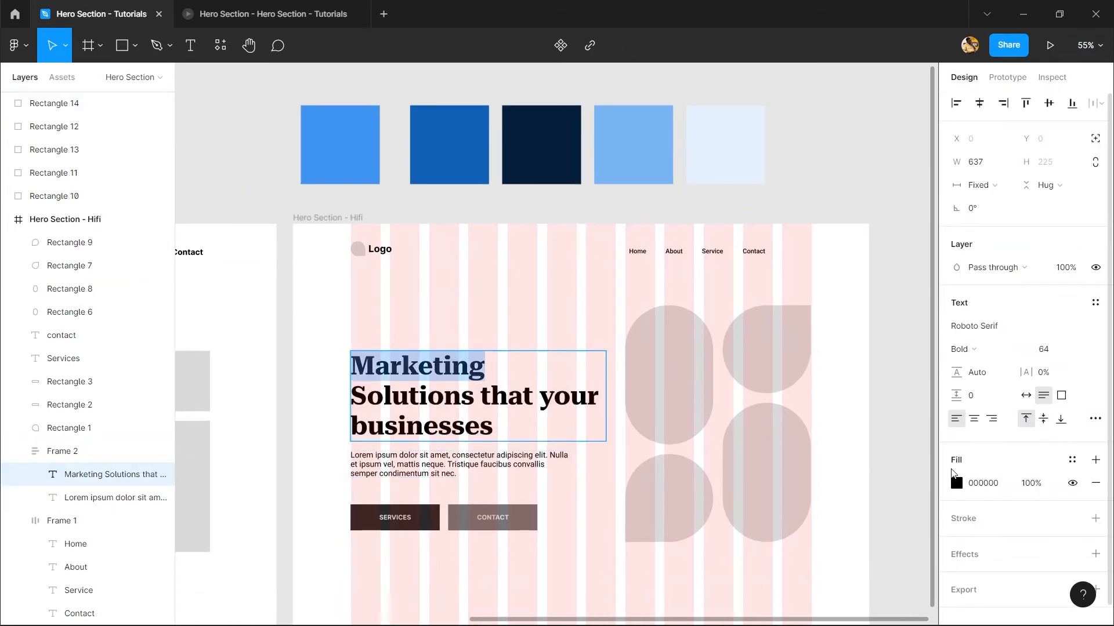
pyautogui.click(957, 483)
pyautogui.click(785, 464)
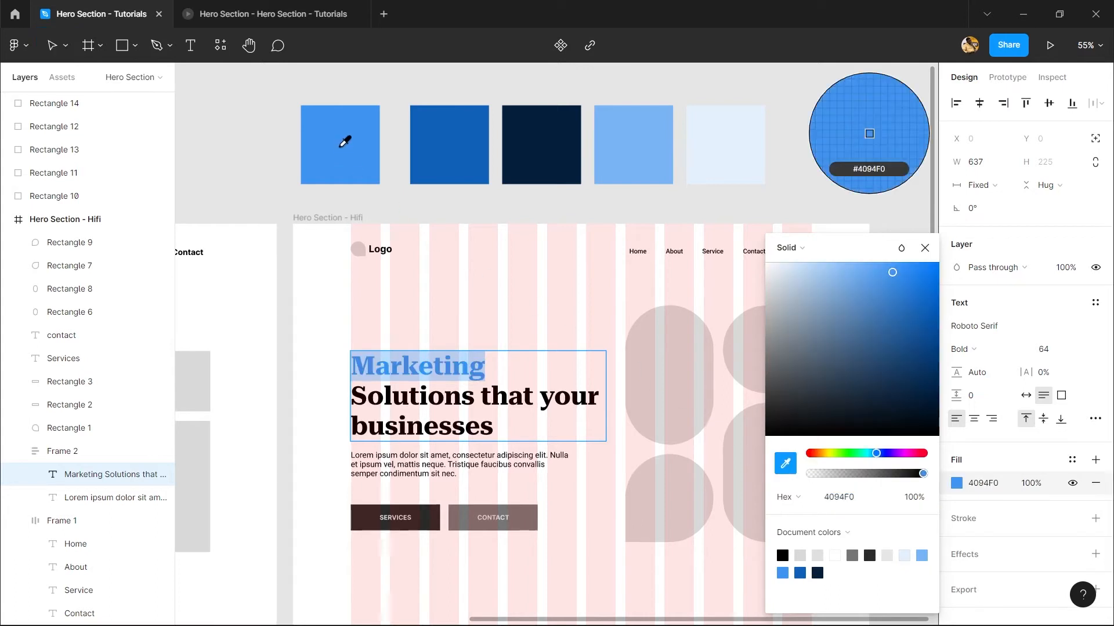
pyautogui.click(340, 142)
pyautogui.click(355, 308)
# - Fill the SERVICES button's rectangle with 4094F0 sampled from the first swatch
pyautogui.hscroll(1, 340, 442)
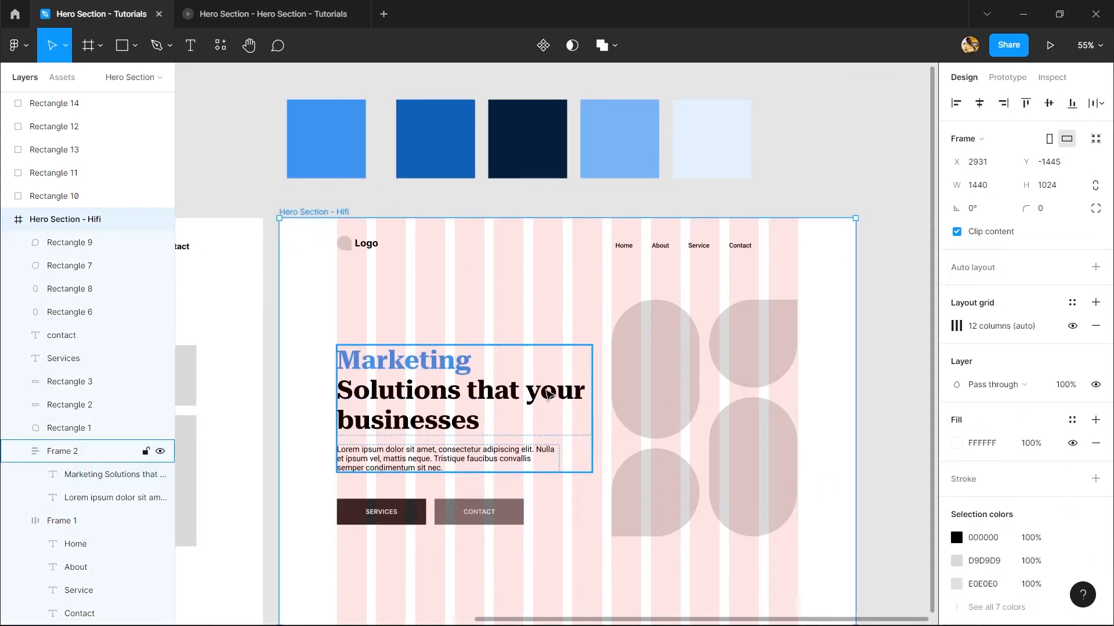
pyautogui.scroll(-1, 460, 333)
pyautogui.click(386, 467)
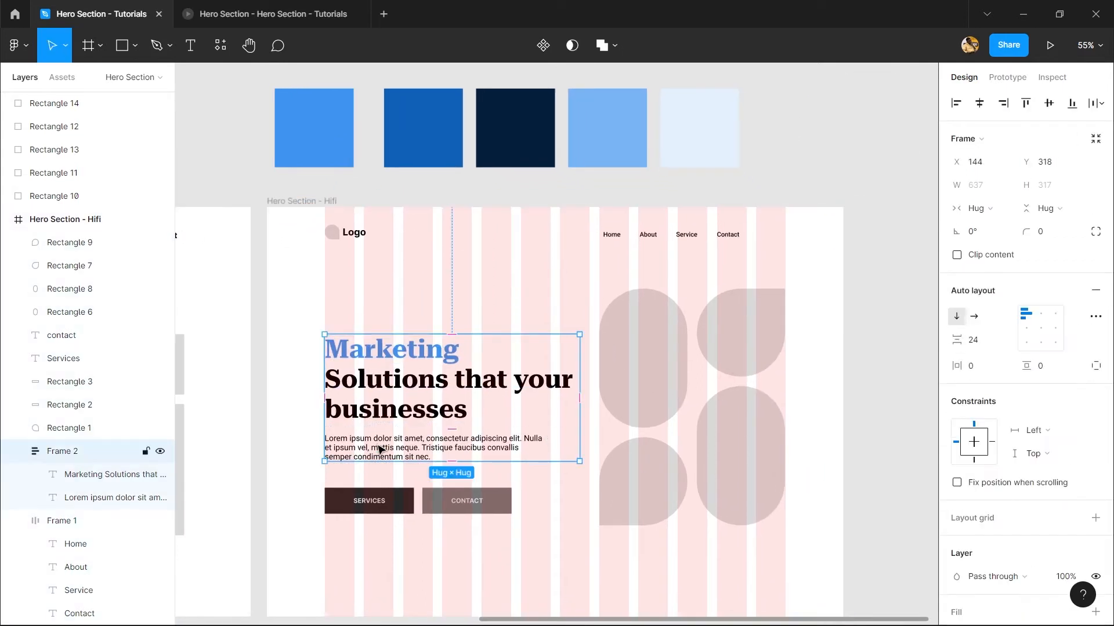
pyautogui.click(380, 450)
pyautogui.click(398, 542)
pyautogui.doubleClick(404, 500)
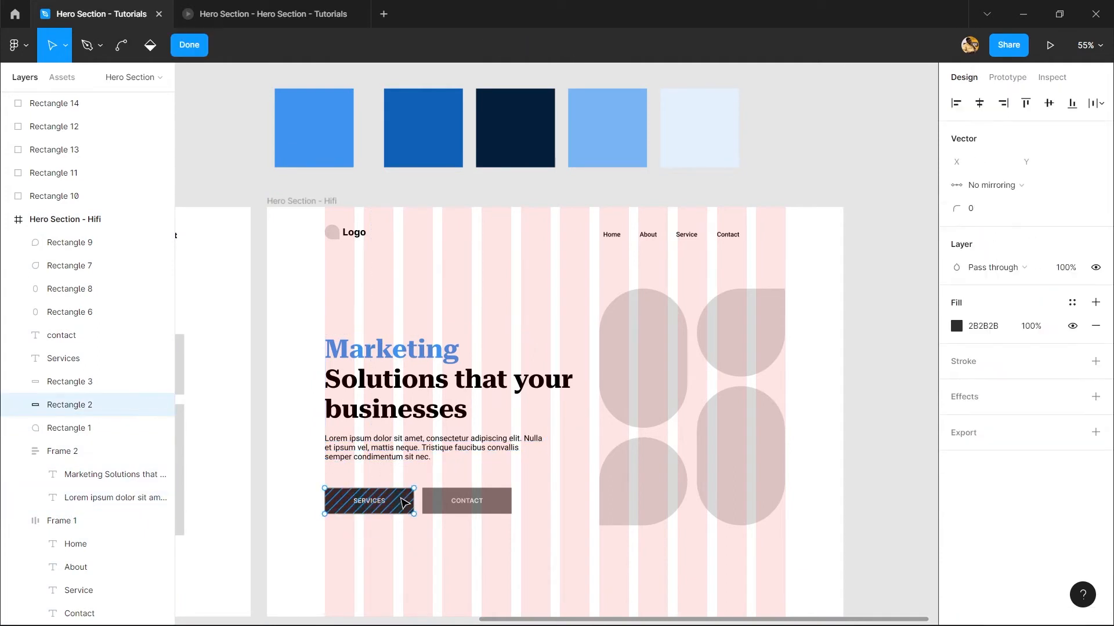
pyautogui.press('Escape')
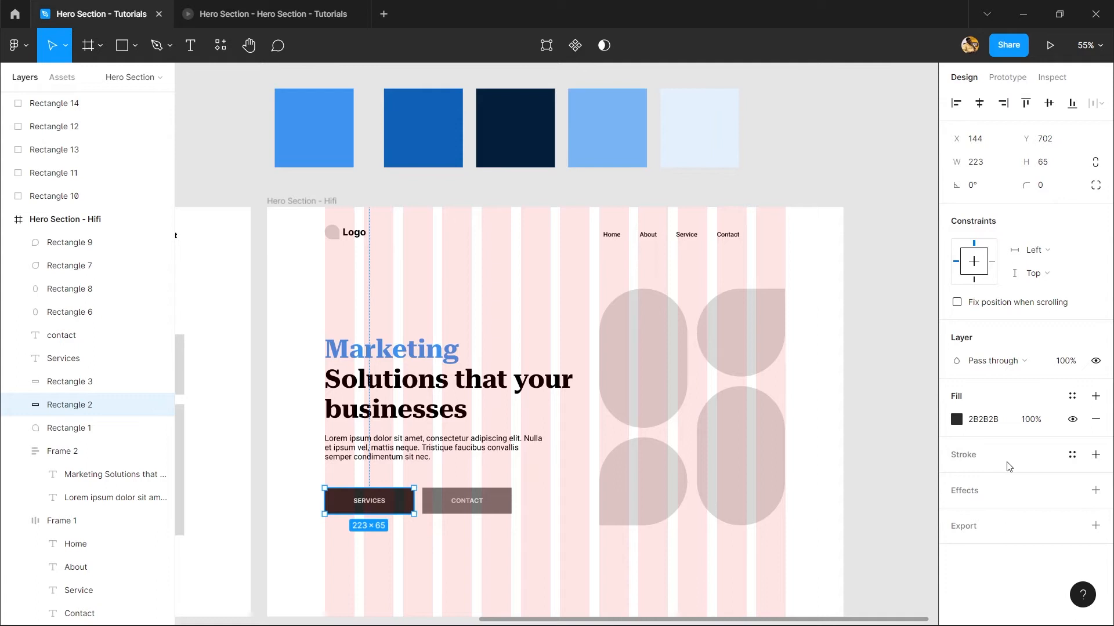
pyautogui.click(957, 419)
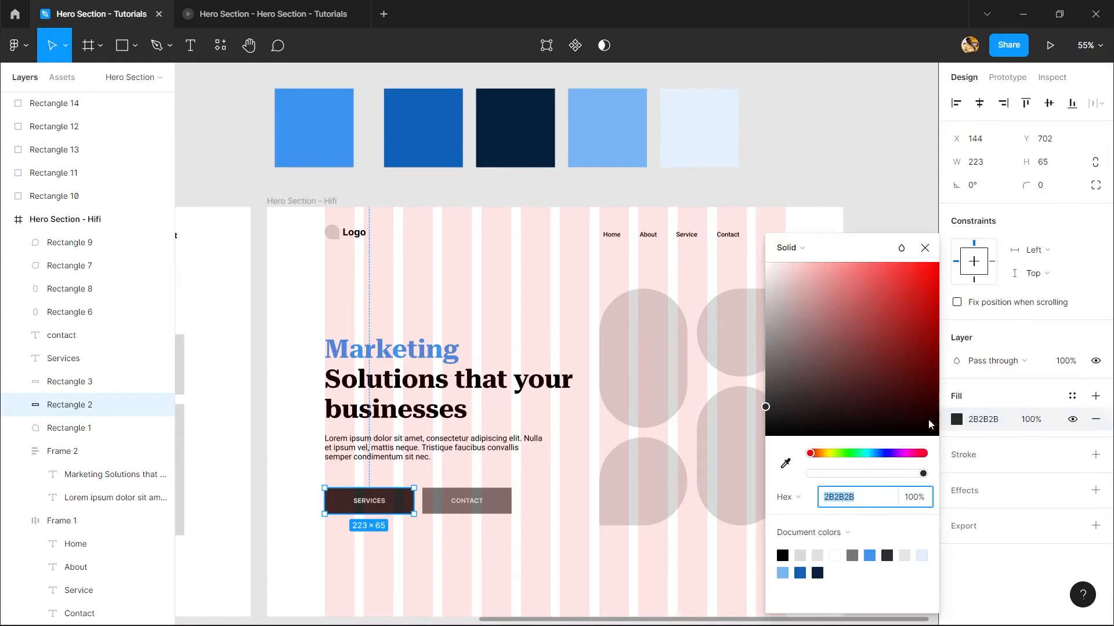
pyautogui.click(785, 464)
pyautogui.click(304, 129)
pyautogui.click(304, 131)
pyautogui.scroll(-1, 477, 373)
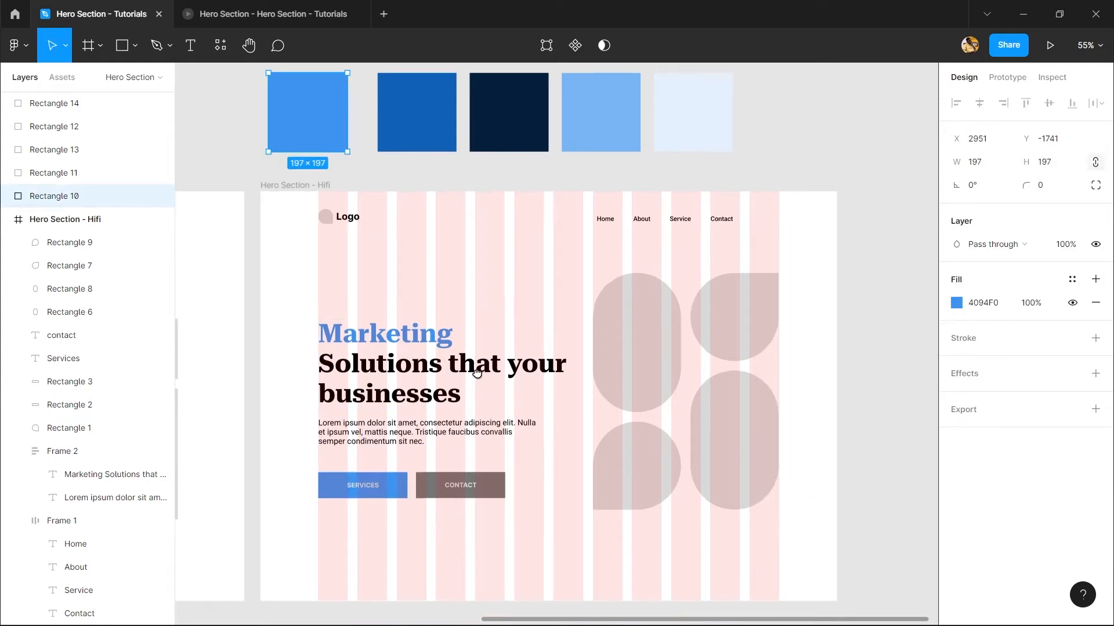
pyautogui.scroll(-1, 477, 373)
pyautogui.click(487, 455)
pyautogui.doubleClick(486, 458)
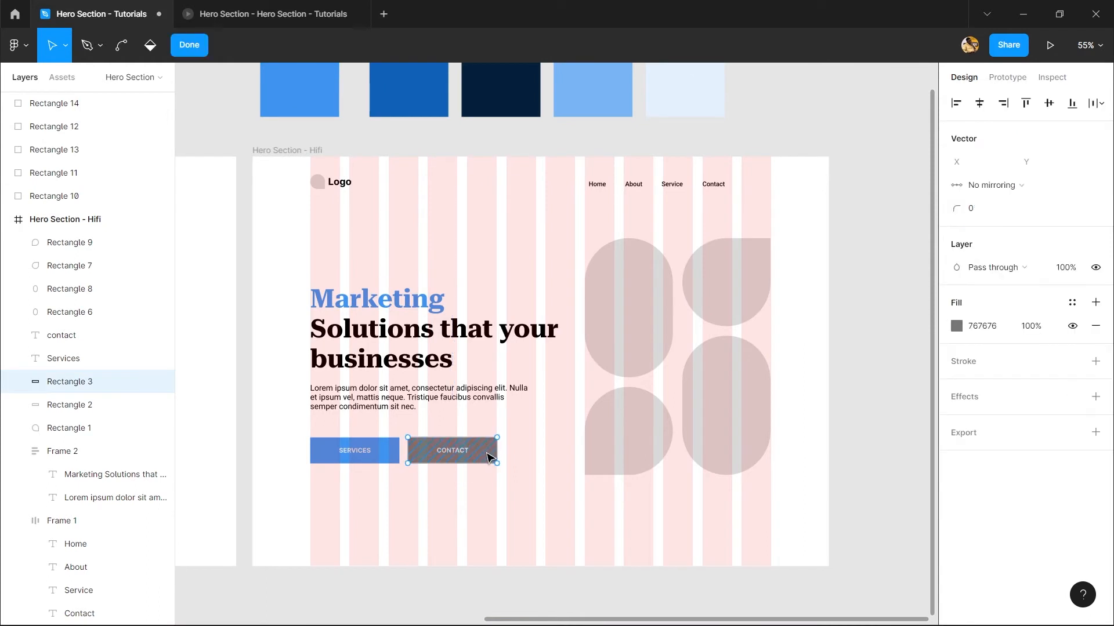
pyautogui.press('Escape')
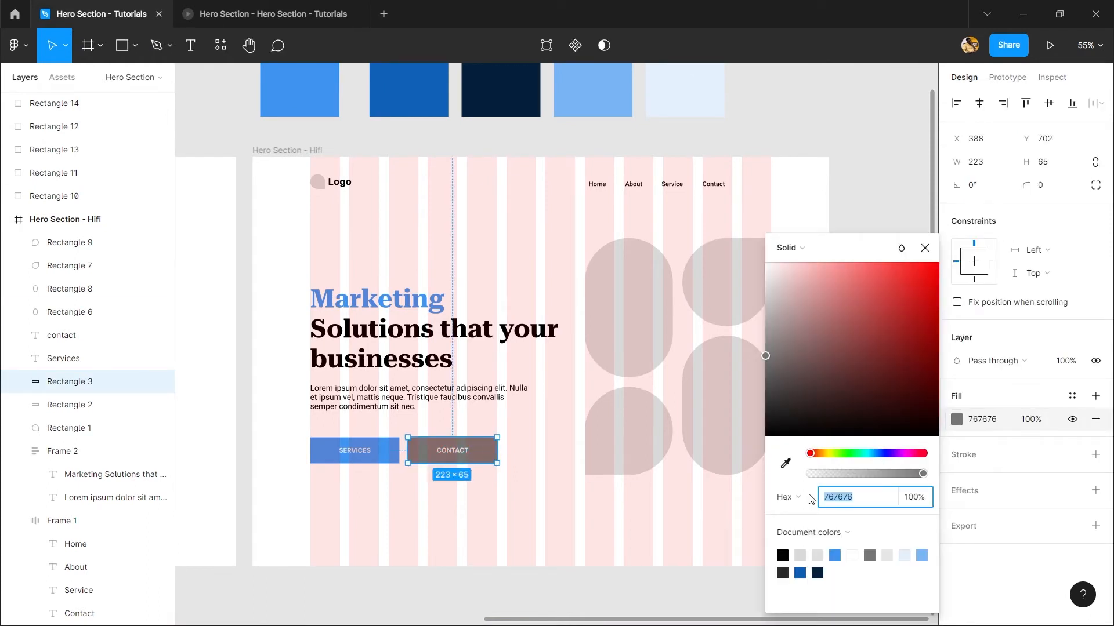
pyautogui.click(601, 460)
# - Undo the blue fill applied to the SERVICES button
pyautogui.hotkey('ctrl', 'z')
pyautogui.hotkey('ctrl', 'z')
pyautogui.hotkey('ctrl', 'z')
pyautogui.hotkey('ctrl', 'z')
pyautogui.hotkey('ctrl', 'z')
pyautogui.hotkey('ctrl', 'z')
pyautogui.hotkey('ctrl', 'z')
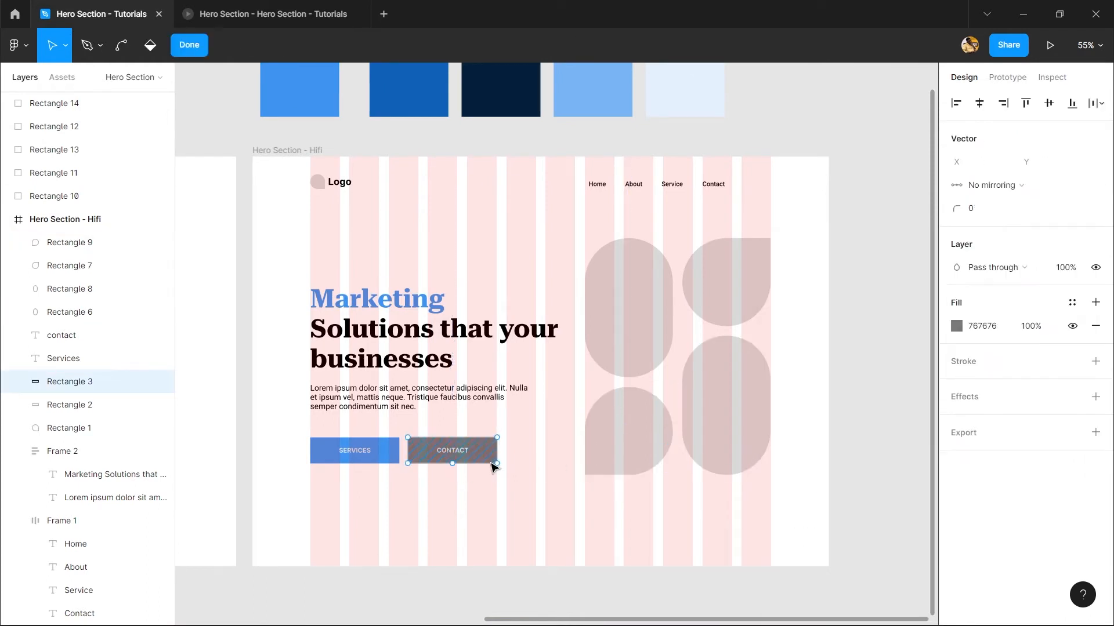
# - Delete the CONTACT button's rectangle together with its text label
pyautogui.click(492, 456)
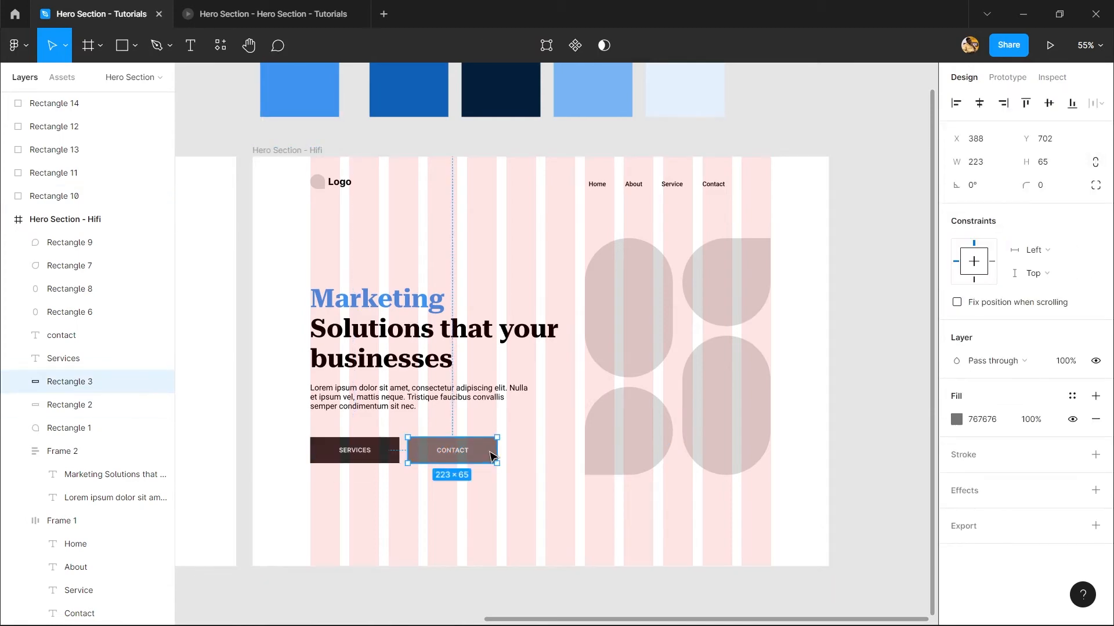
pyautogui.doubleClick(493, 456)
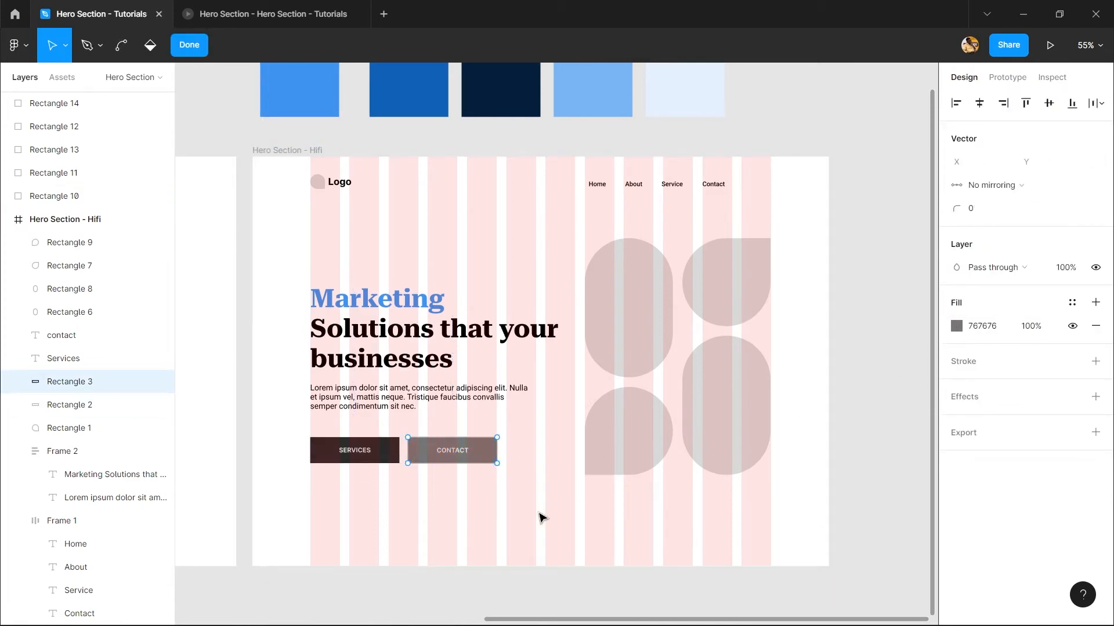
pyautogui.press('Escape')
pyautogui.scroll(10, 442, 477)
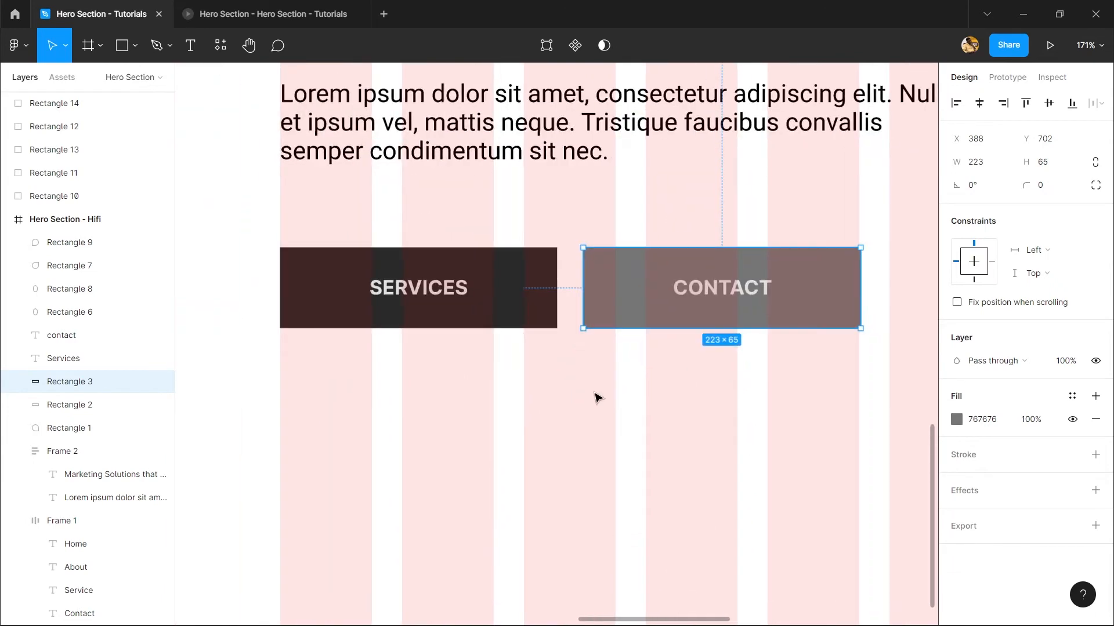
pyautogui.press('Escape')
pyautogui.click(684, 298)
pyautogui.press('Delete')
# - Set the height of the SERVICES button's rectangle to 67 and vertically centre its label on it
pyautogui.click(445, 311)
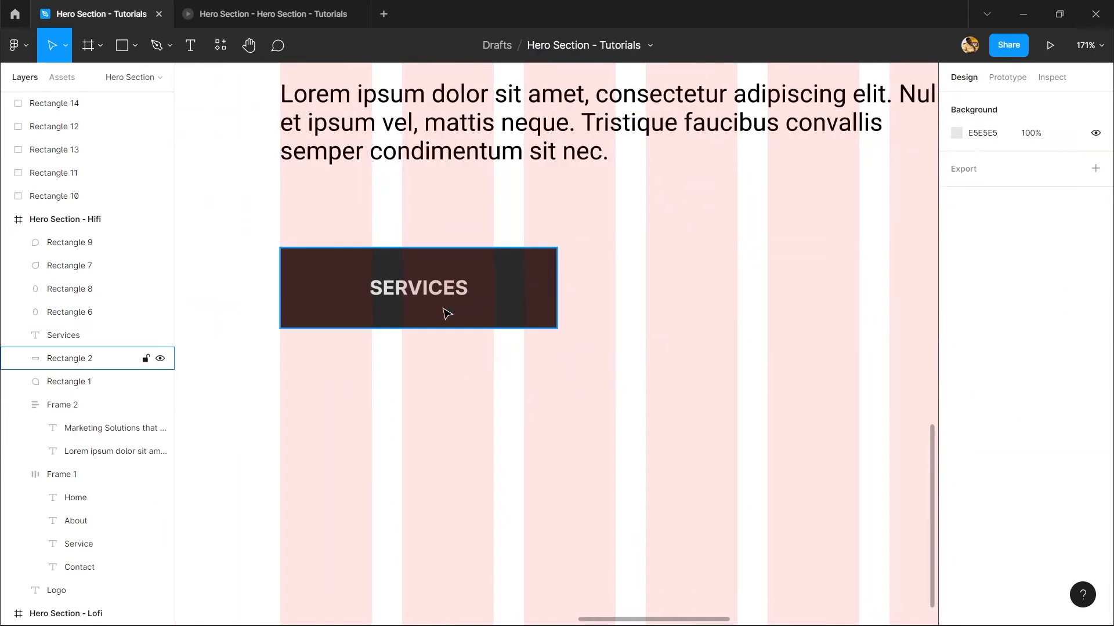
pyautogui.doubleClick(425, 286)
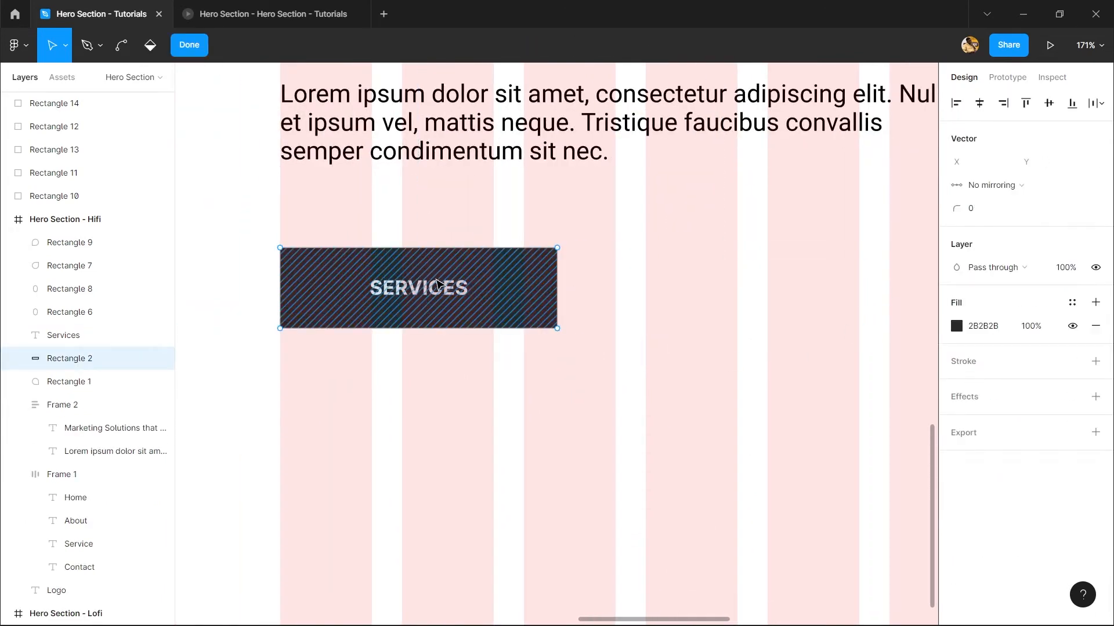
pyautogui.press('Escape')
pyautogui.click(437, 290)
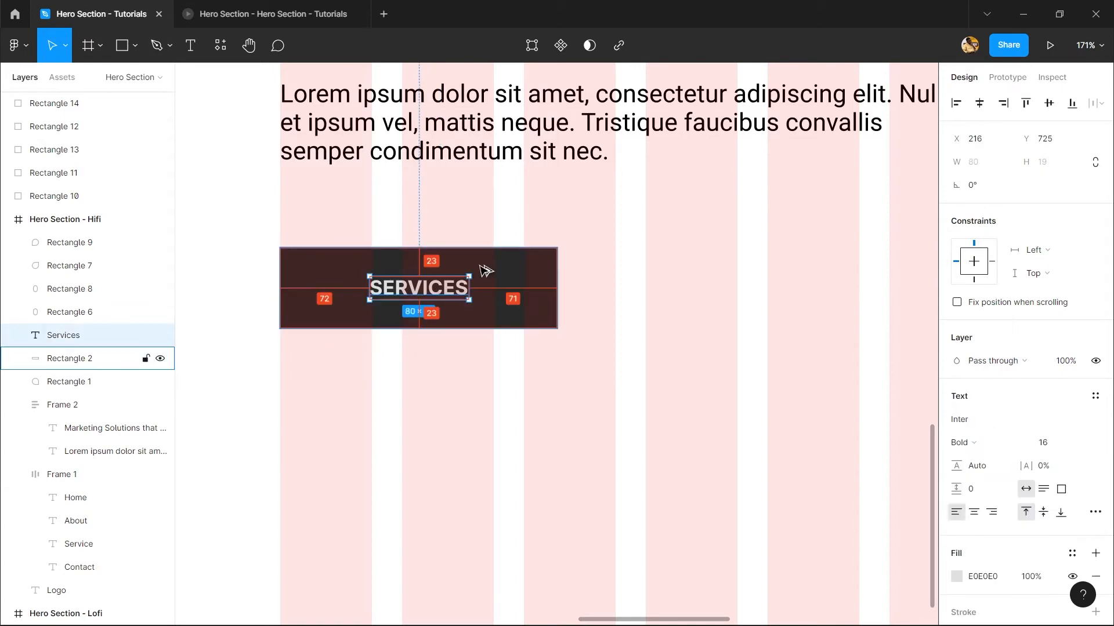
pyautogui.scroll(10, 429, 259)
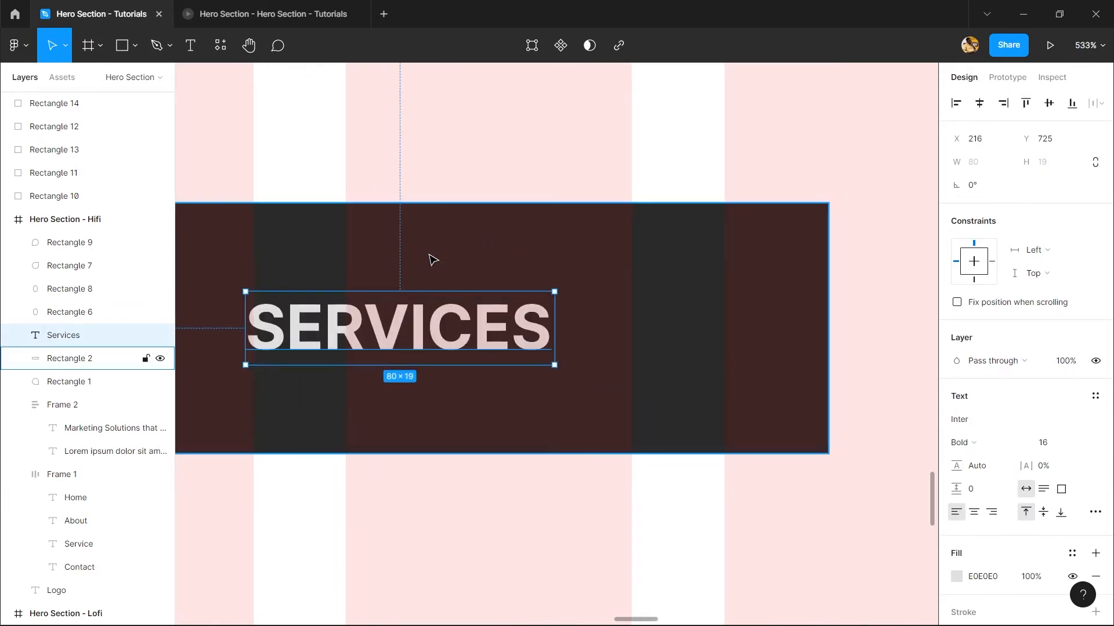
pyautogui.click(432, 255)
pyautogui.click(990, 163)
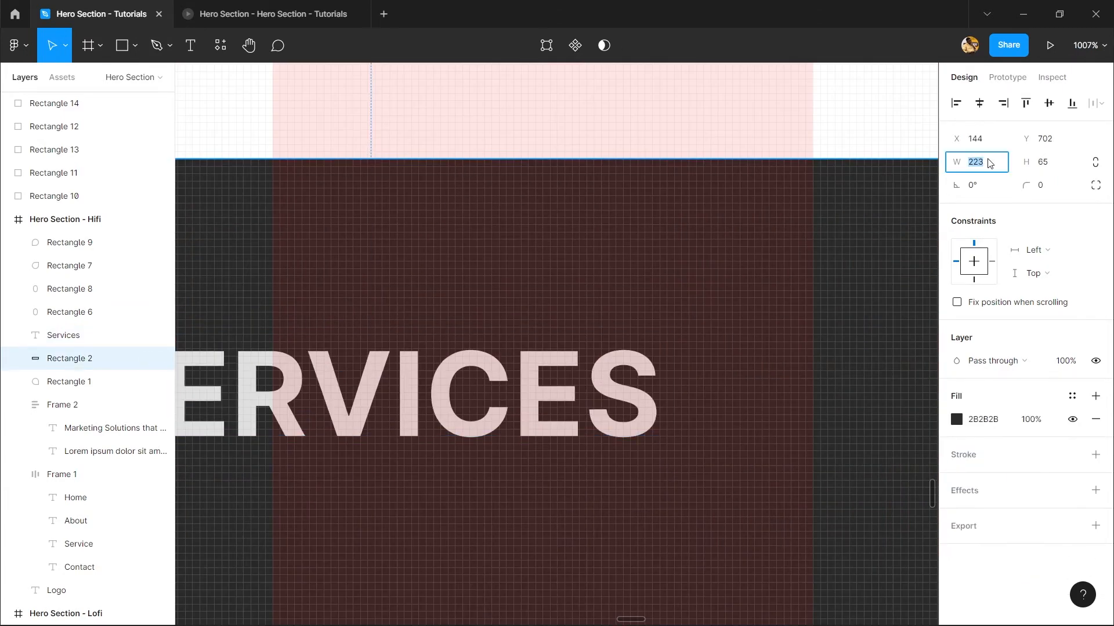
pyautogui.scroll(-9, 560, 140)
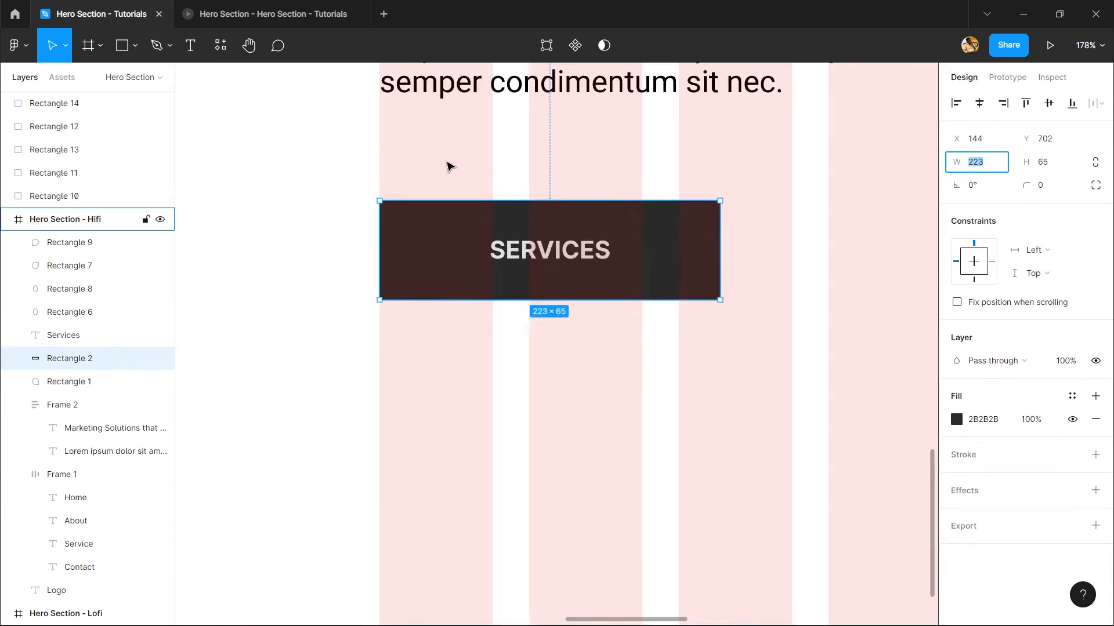
pyautogui.scroll(3, 470, 177)
pyautogui.click(1065, 169)
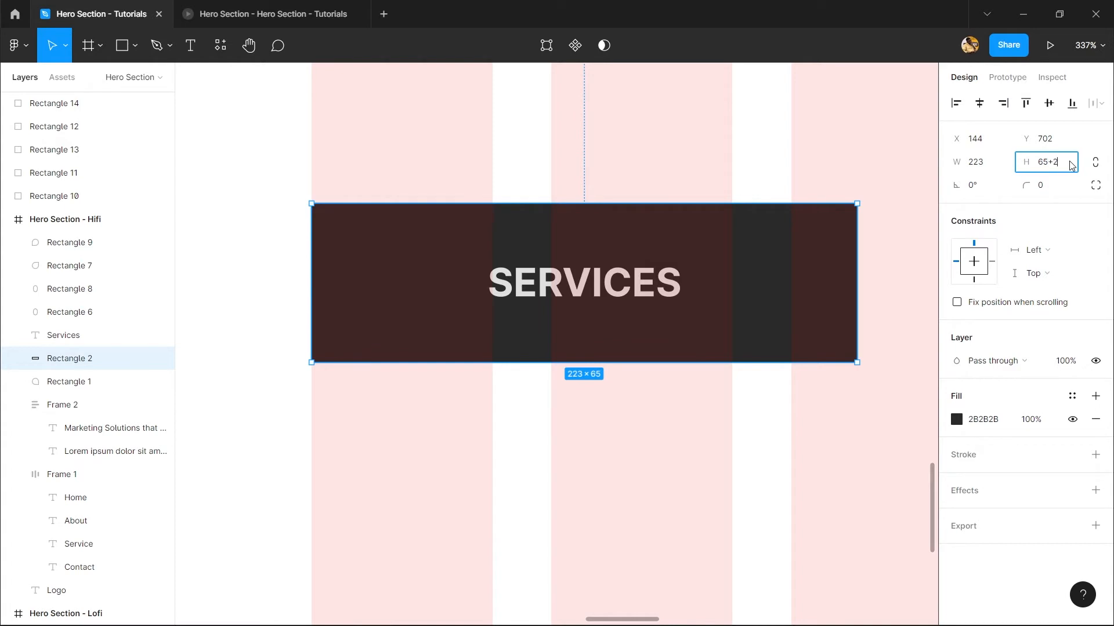
pyautogui.press('Return')
pyautogui.moveTo(798, 515); pyautogui.dragTo(652, 220)
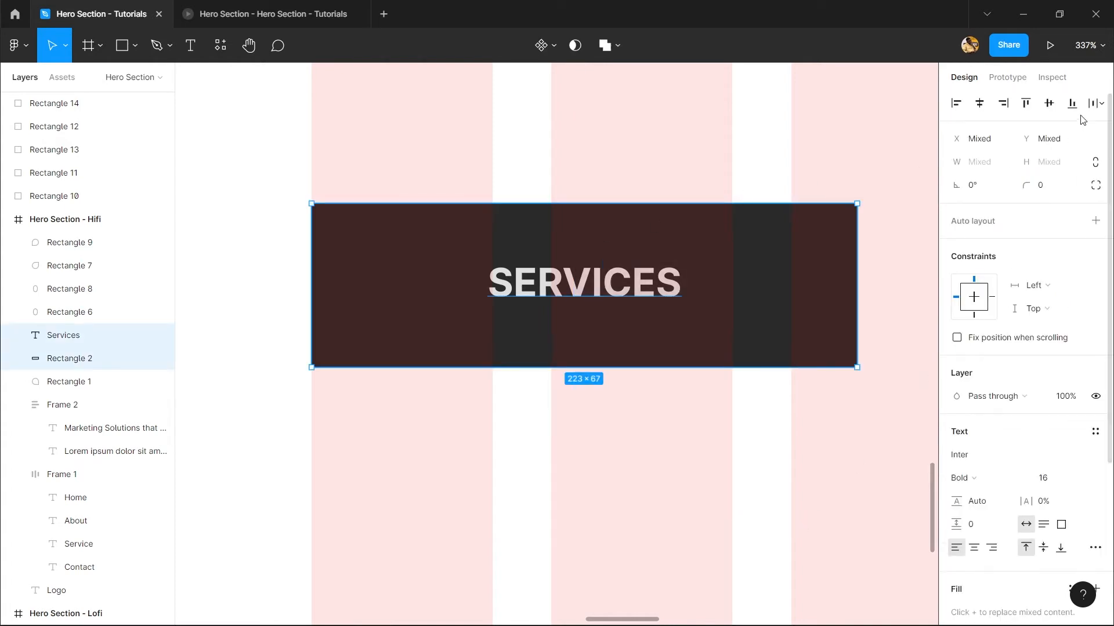
pyautogui.click(1048, 105)
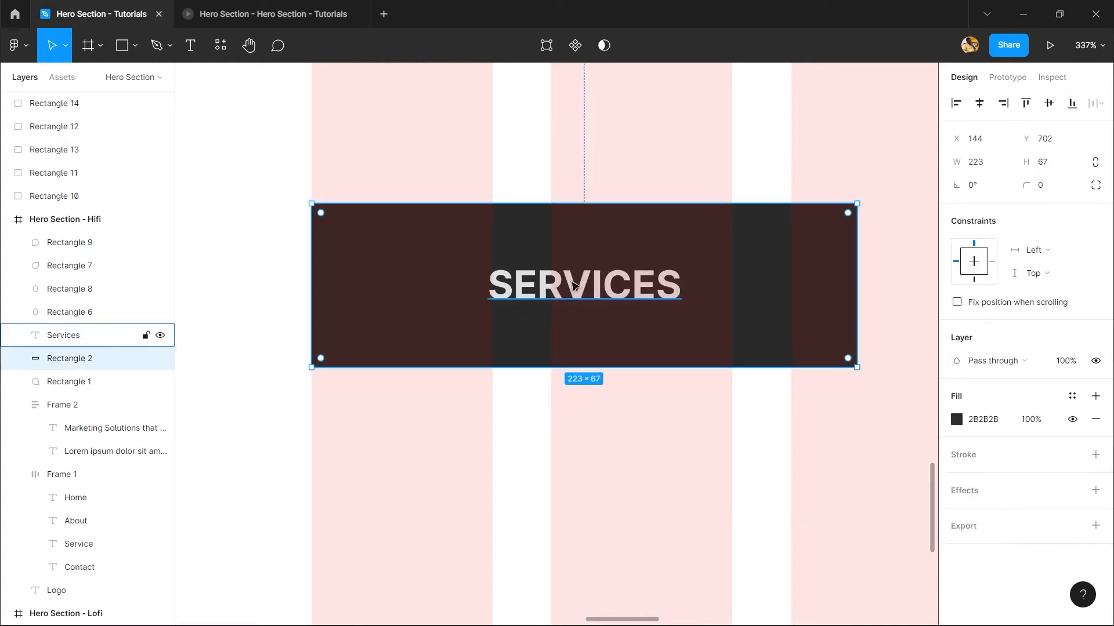
# - Change the font of the SERVICES button label to Roboto
pyautogui.click(87, 335)
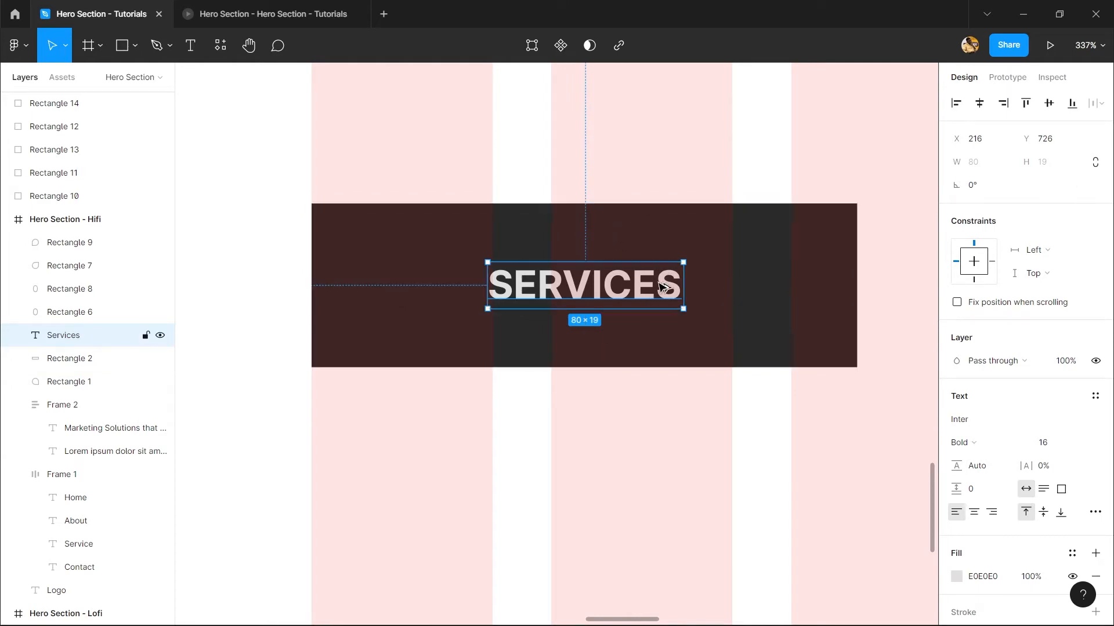
pyautogui.scroll(-5, 634, 241)
pyautogui.scroll(4, 615, 231)
pyautogui.scroll(2, 615, 231)
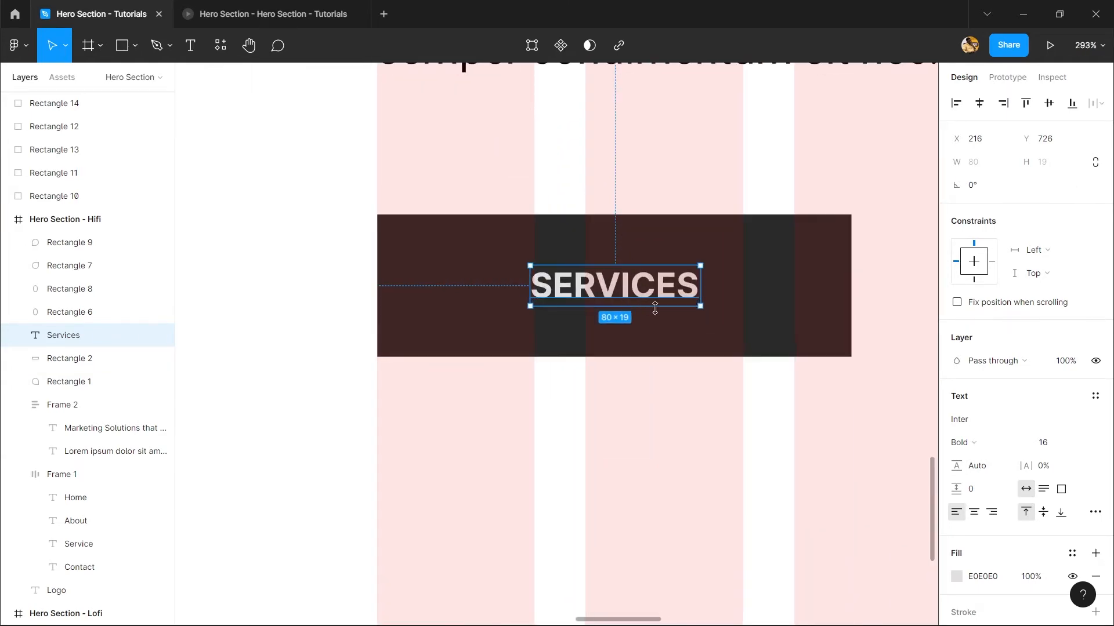
pyautogui.click(982, 419)
pyautogui.write('Roboto')
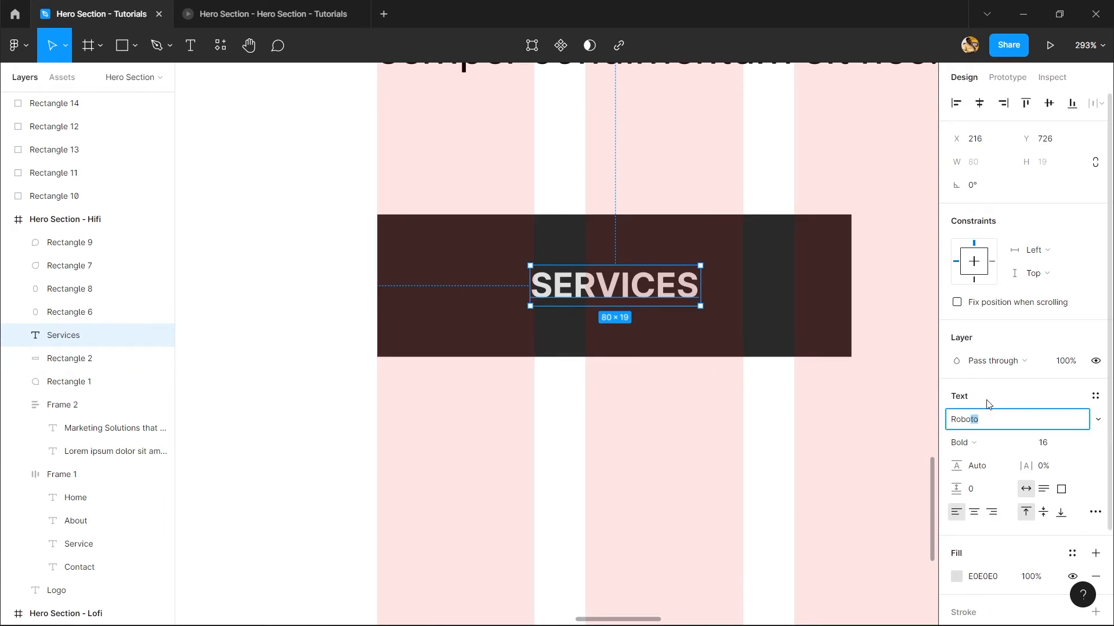
pyautogui.press('Return')
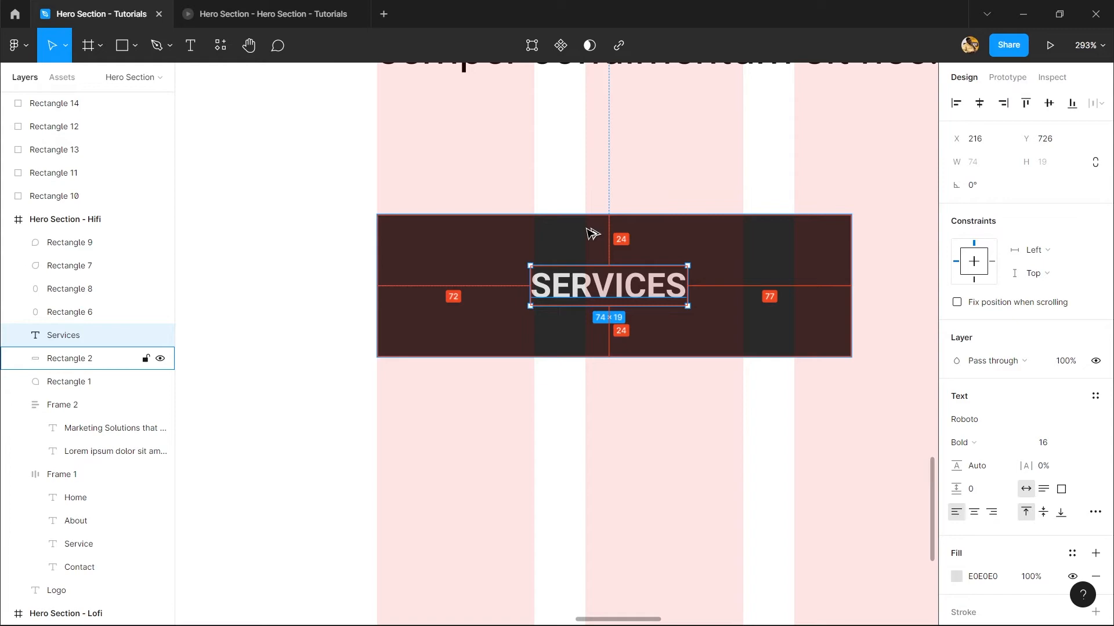
# - Set the line height of the Lorem ipsum paragraph under the headline to 28
pyautogui.moveTo(540, 224); pyautogui.dragTo(521, 438)
pyautogui.scroll(-4, 476, 314)
pyautogui.scroll(3, 503, 283)
pyautogui.click(532, 263)
pyautogui.doubleClick(531, 267)
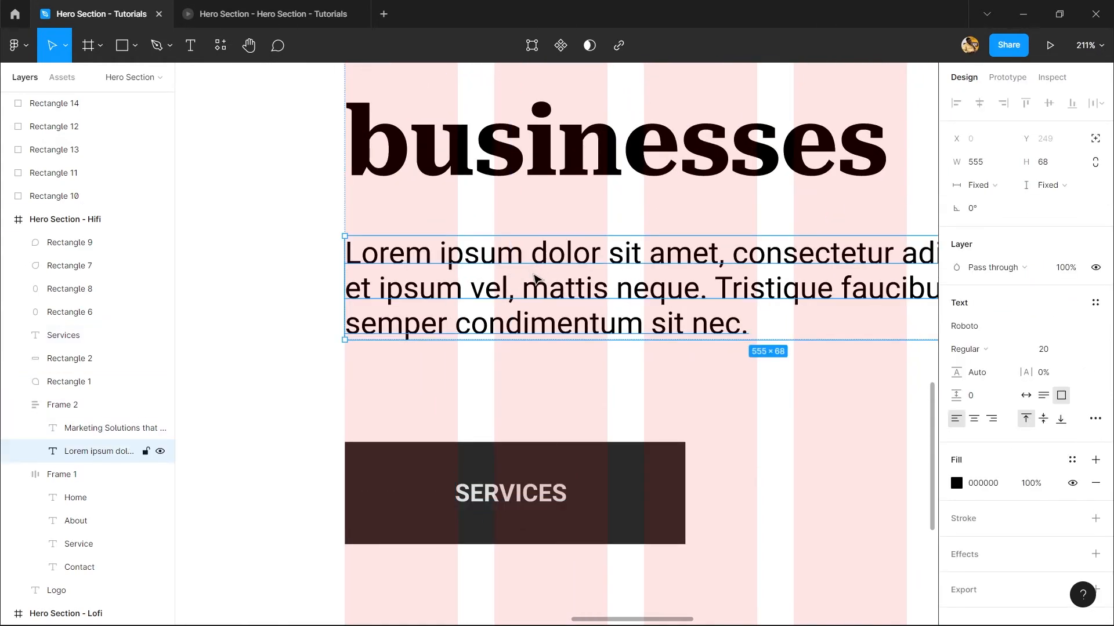
pyautogui.scroll(-5, 510, 264)
pyautogui.moveTo(510, 318); pyautogui.dragTo(393, 401)
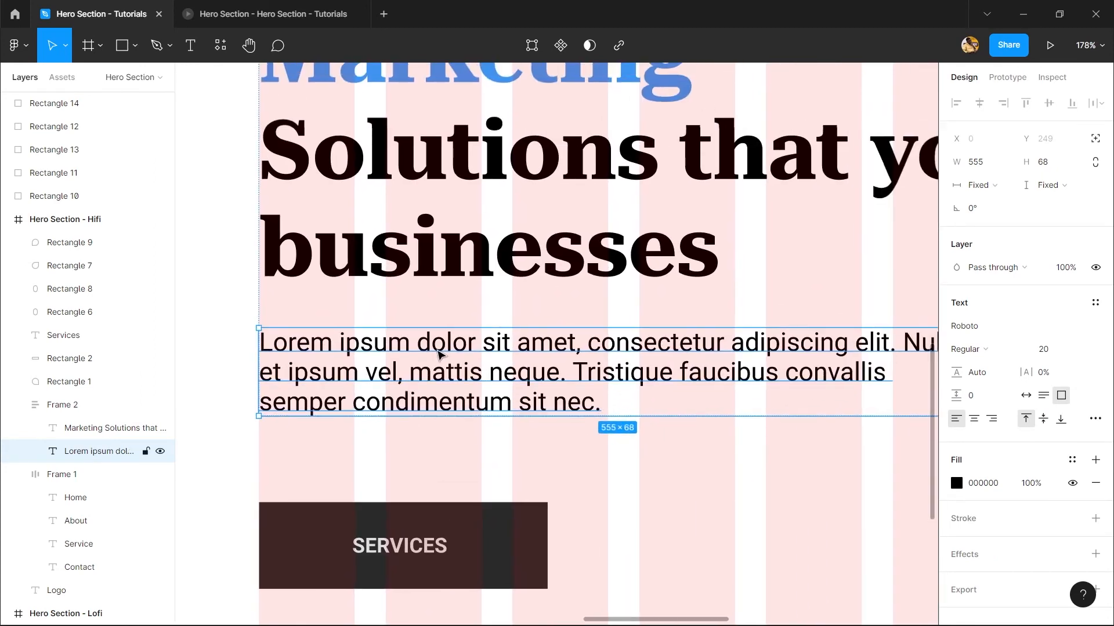
pyautogui.click(1049, 350)
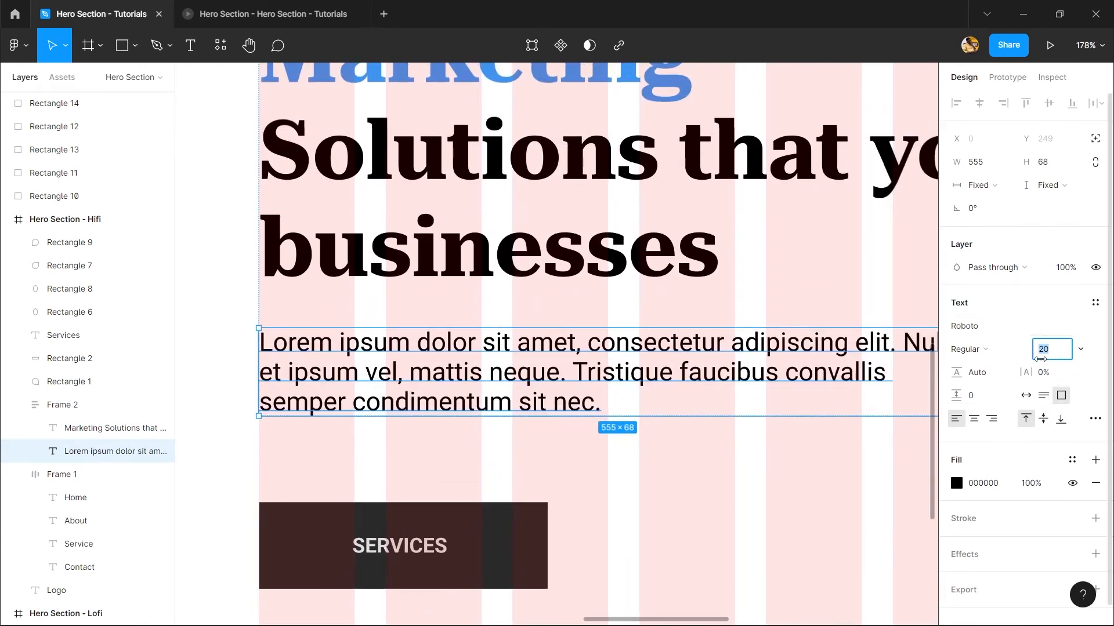
pyautogui.click(981, 374)
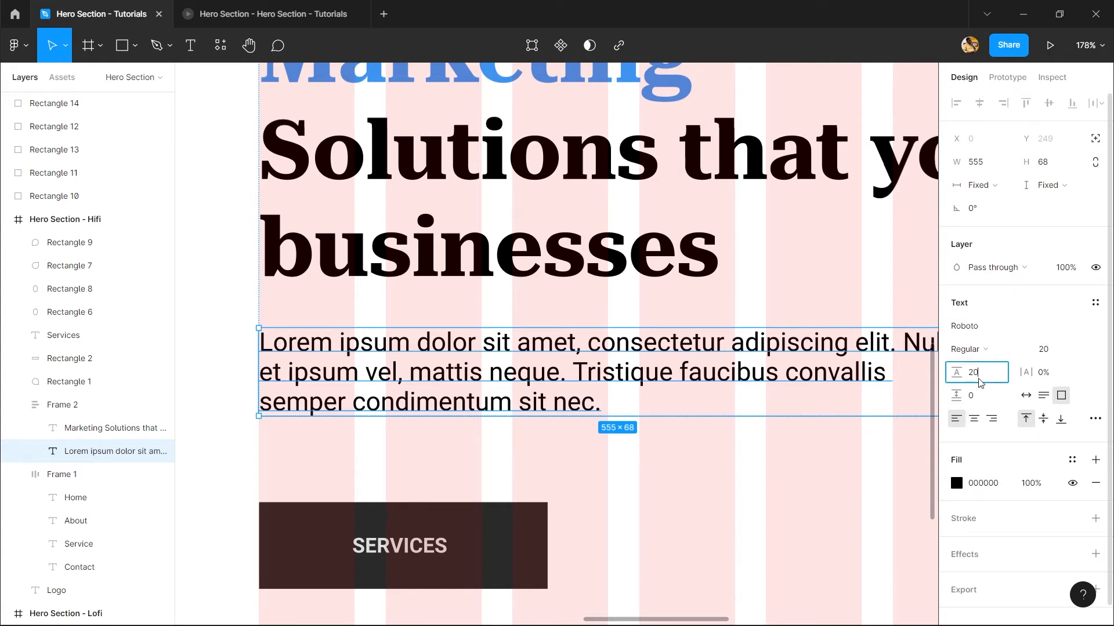
pyautogui.write('20+8')
pyautogui.press('Return')
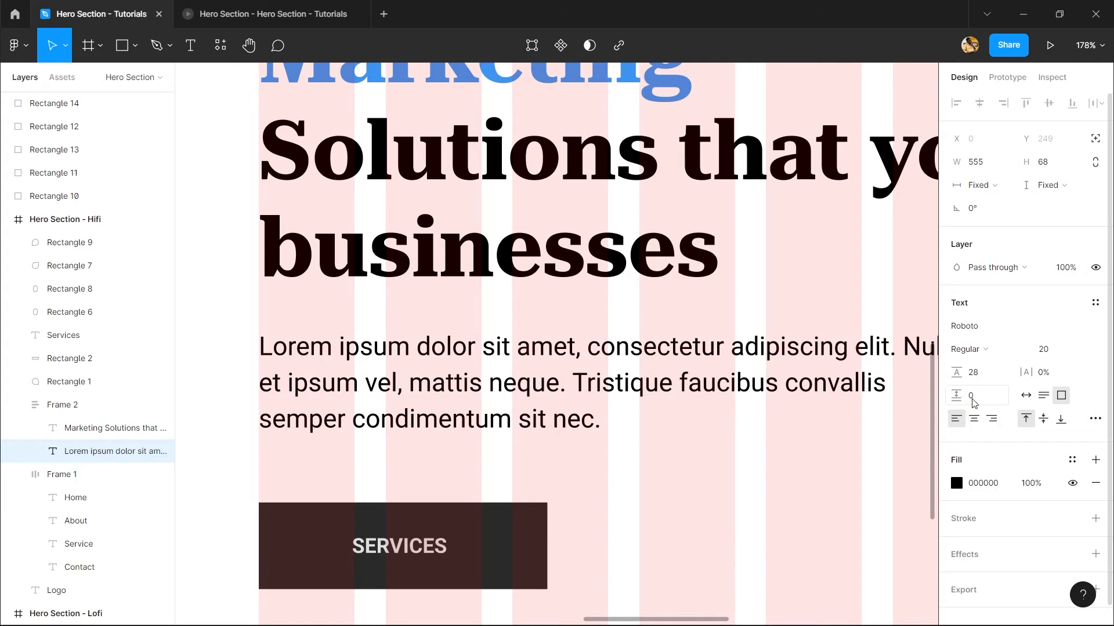
# - Make the Lorem ipsum paragraph's text box adjust its height automatically to fit the text
pyautogui.keyDown('ctrl'); pyautogui.scroll(-5, 511, 310); pyautogui.keyUp('ctrl')
pyautogui.keyDown('ctrl'); pyautogui.scroll(3, 665, 348); pyautogui.keyUp('ctrl')
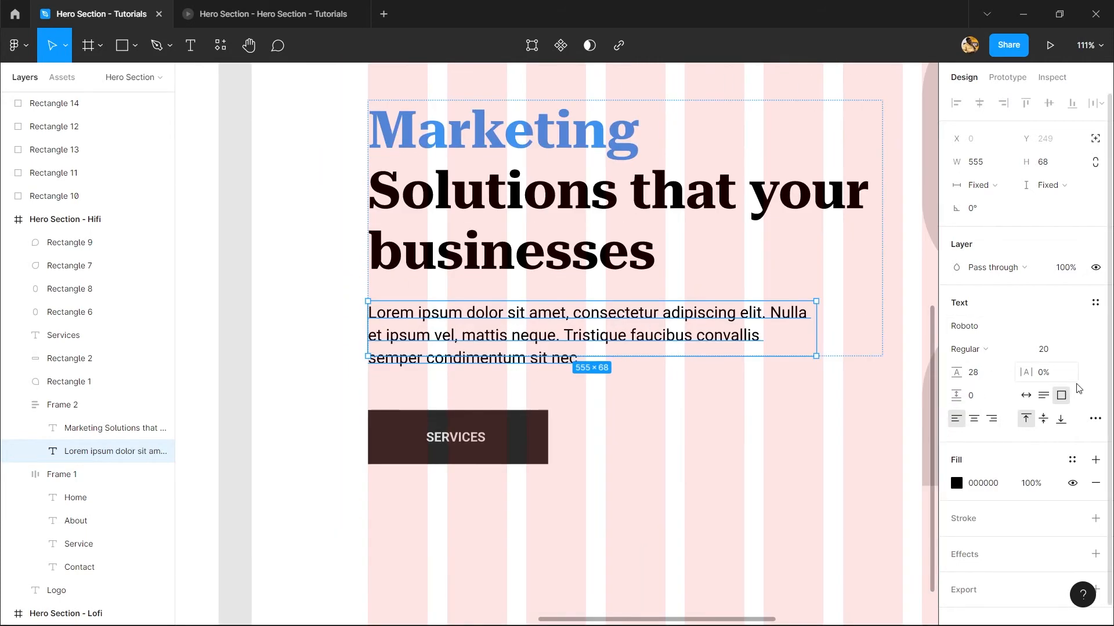
pyautogui.click(1042, 396)
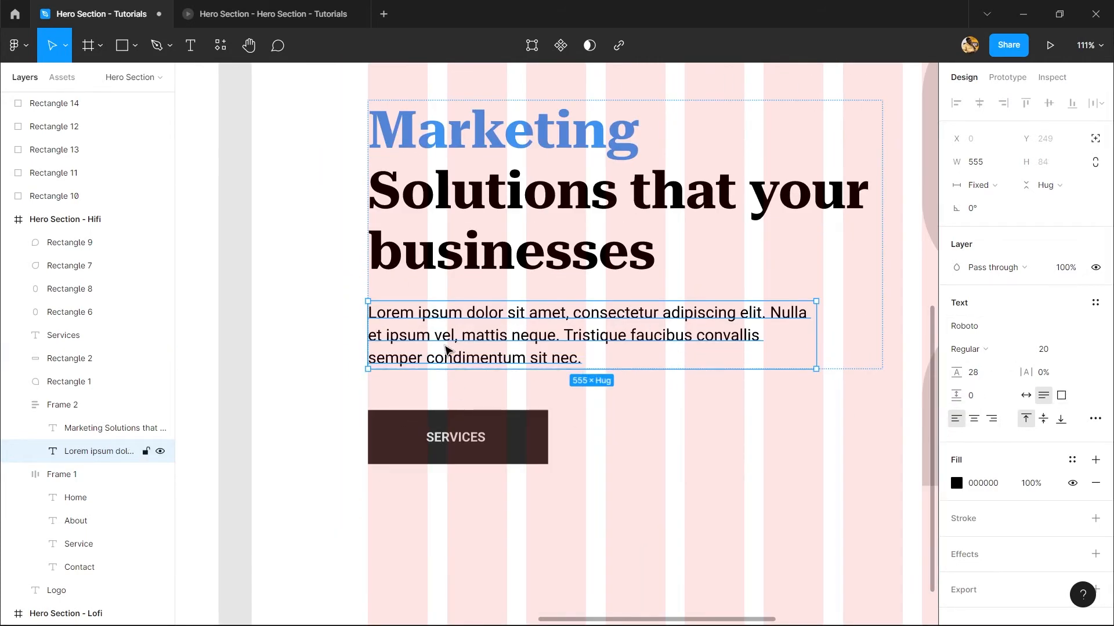
# - Set the line height of the "Marketing Solutions that your businesses" headline to 72
pyautogui.click(545, 238)
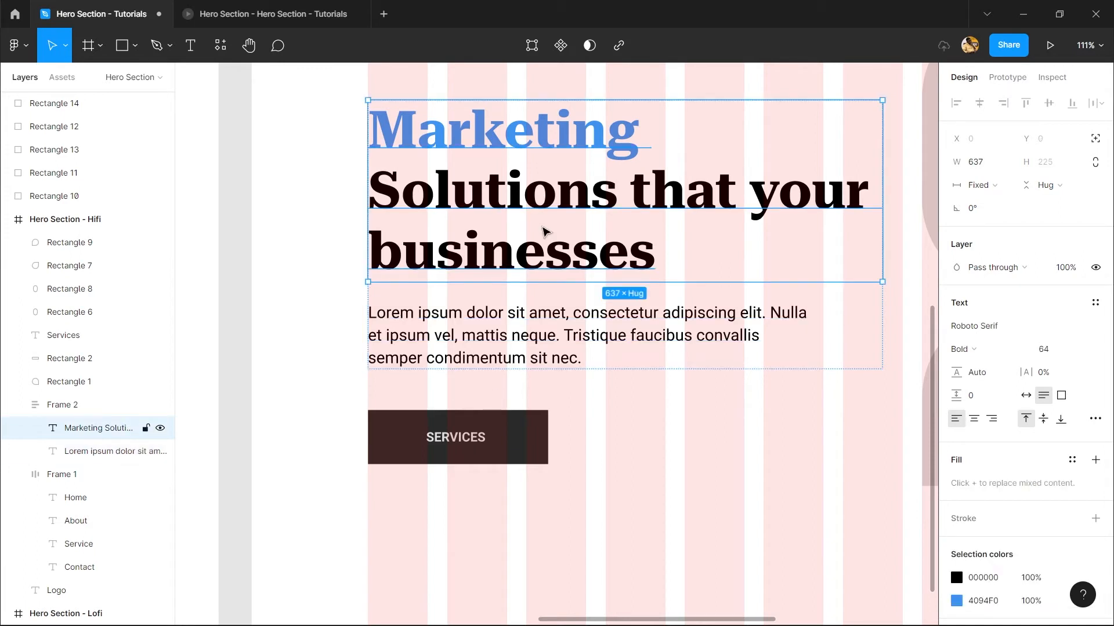
pyautogui.doubleClick(544, 227)
pyautogui.press('Escape')
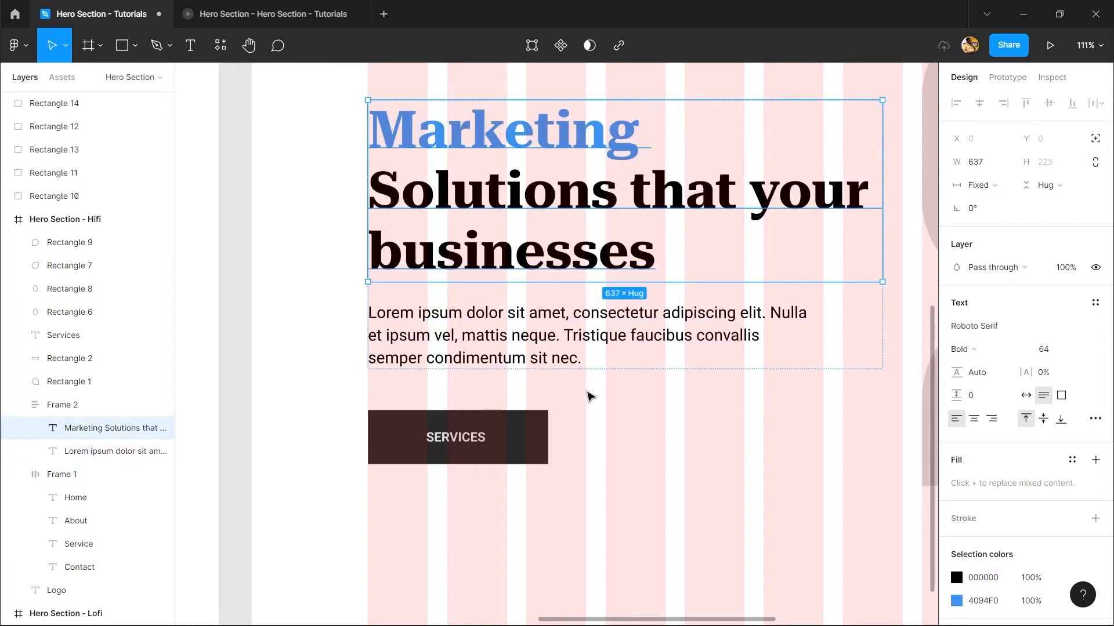
pyautogui.click(993, 376)
pyautogui.write('64+8')
pyautogui.press('Return')
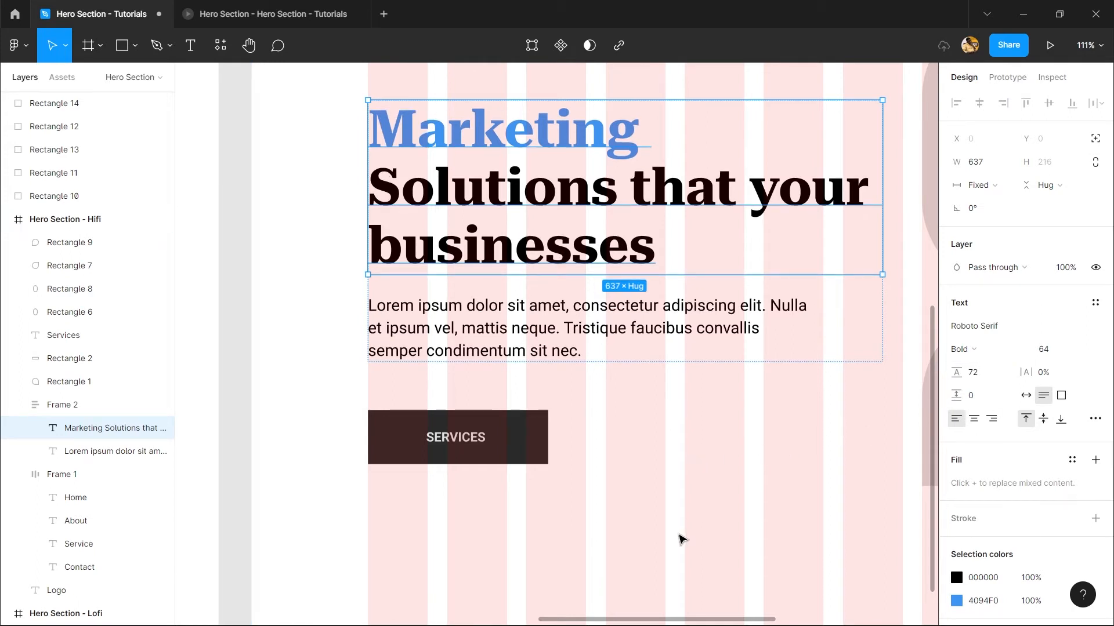
pyautogui.click(638, 511)
pyautogui.doubleClick(508, 321)
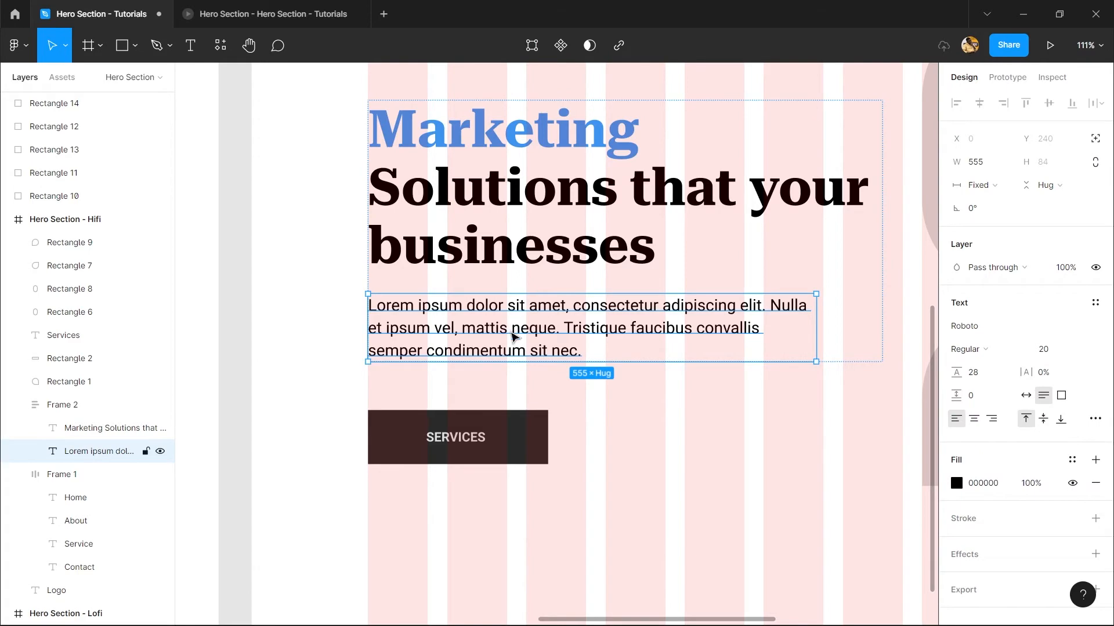
pyautogui.scroll(-6, 512, 337)
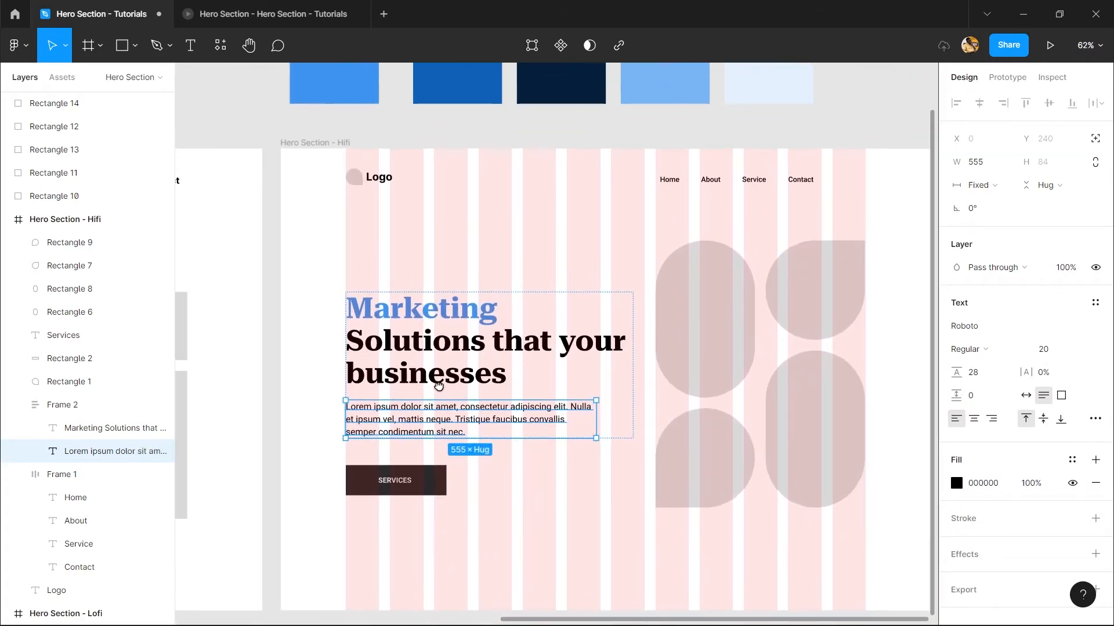
pyautogui.moveTo(500, 454); pyautogui.dragTo(531, 441)
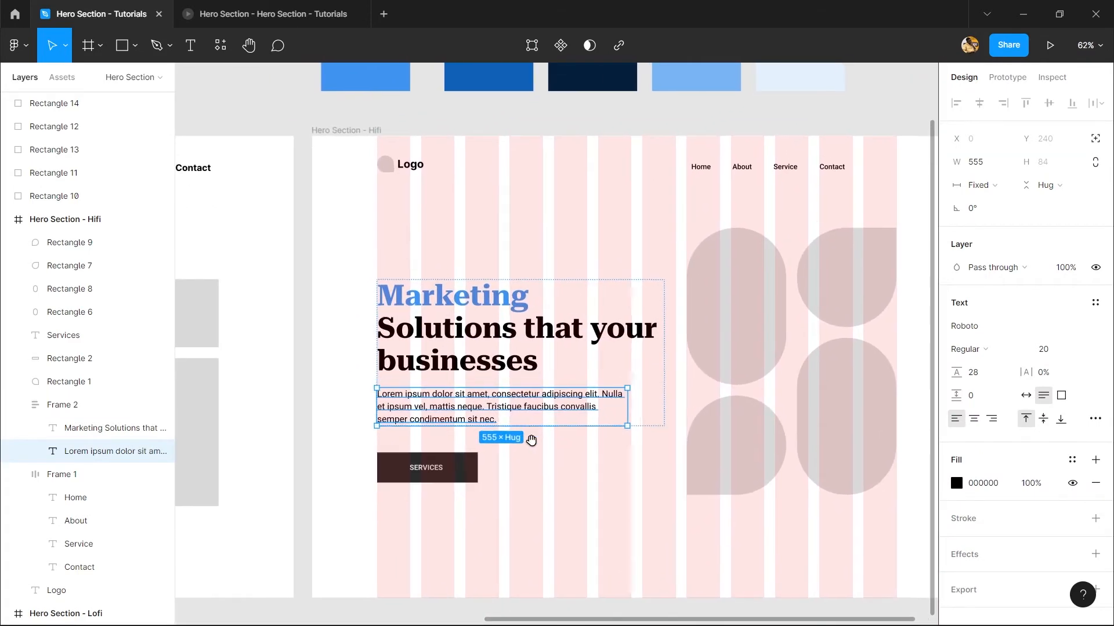
# - Try to turn the SERVICES label and its rectangle into a component
pyautogui.scroll(5, 395, 535)
pyautogui.scroll(2, 453, 434)
pyautogui.click(556, 321)
pyautogui.moveTo(489, 342); pyautogui.dragTo(399, 334)
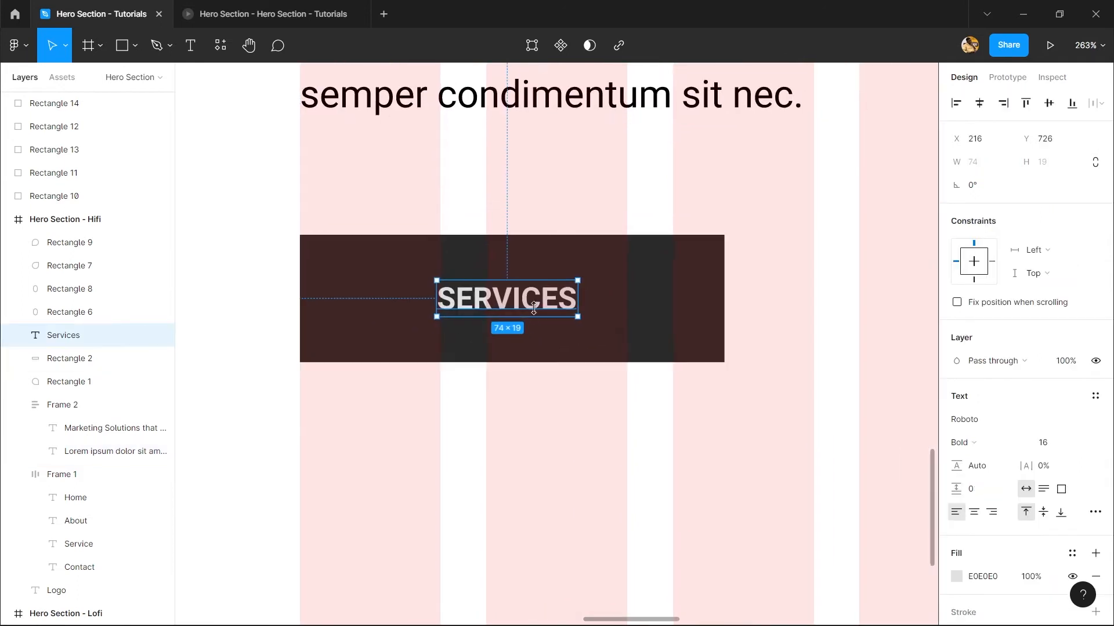
pyautogui.moveTo(712, 439); pyautogui.dragTo(387, 229)
pyautogui.rightClick(471, 302)
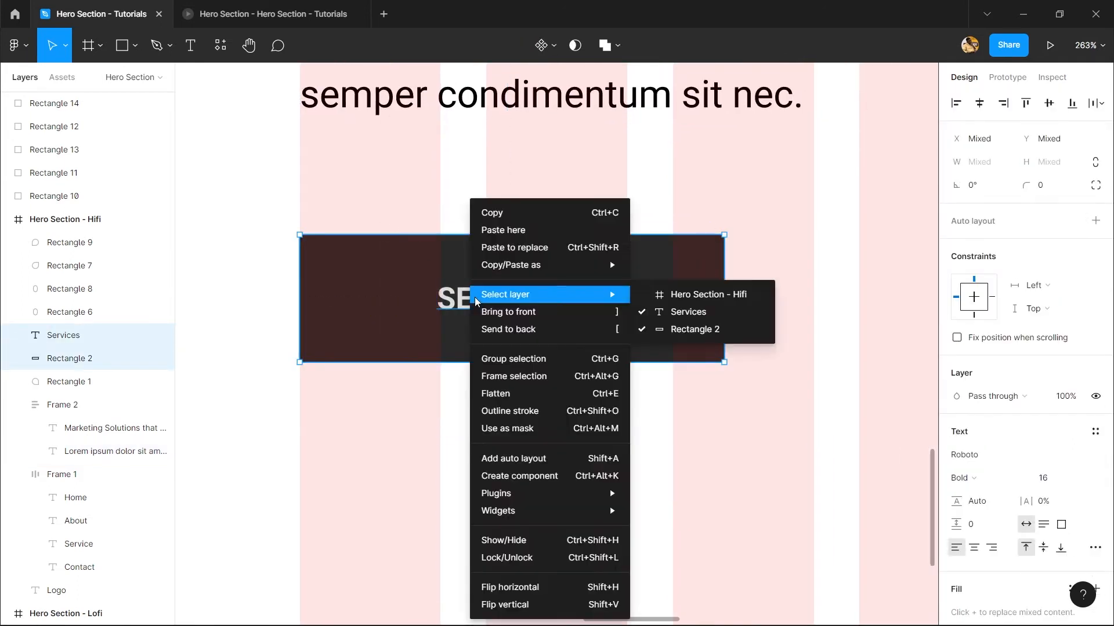
pyautogui.click(527, 476)
pyautogui.scroll(-10, 462, 365)
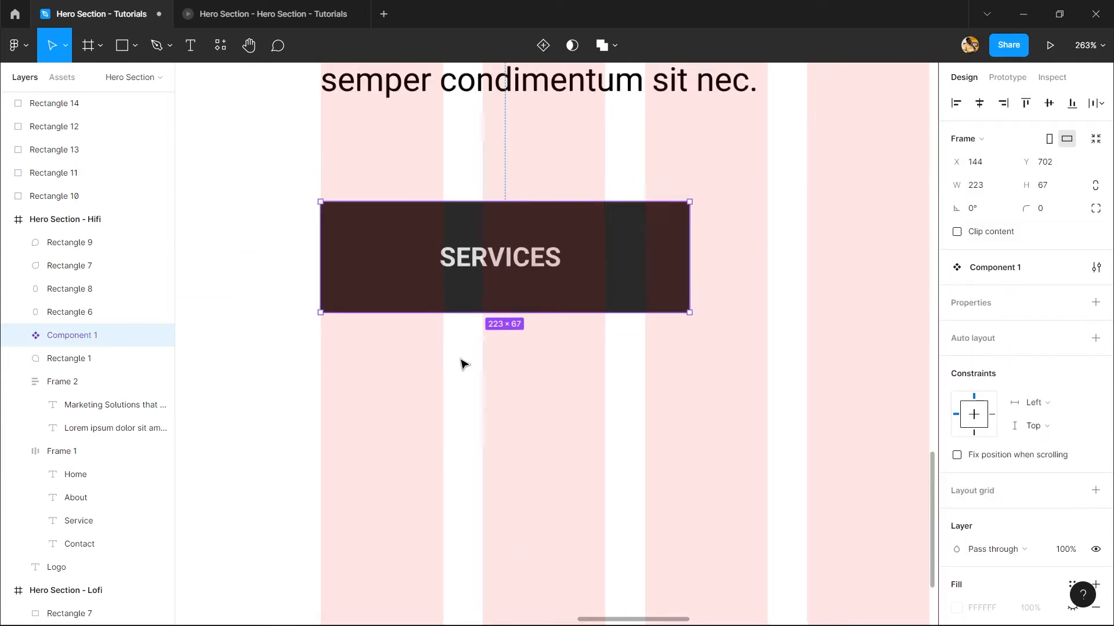
pyautogui.scroll(4, 458, 348)
pyautogui.hotkey('ctrl', 'z')
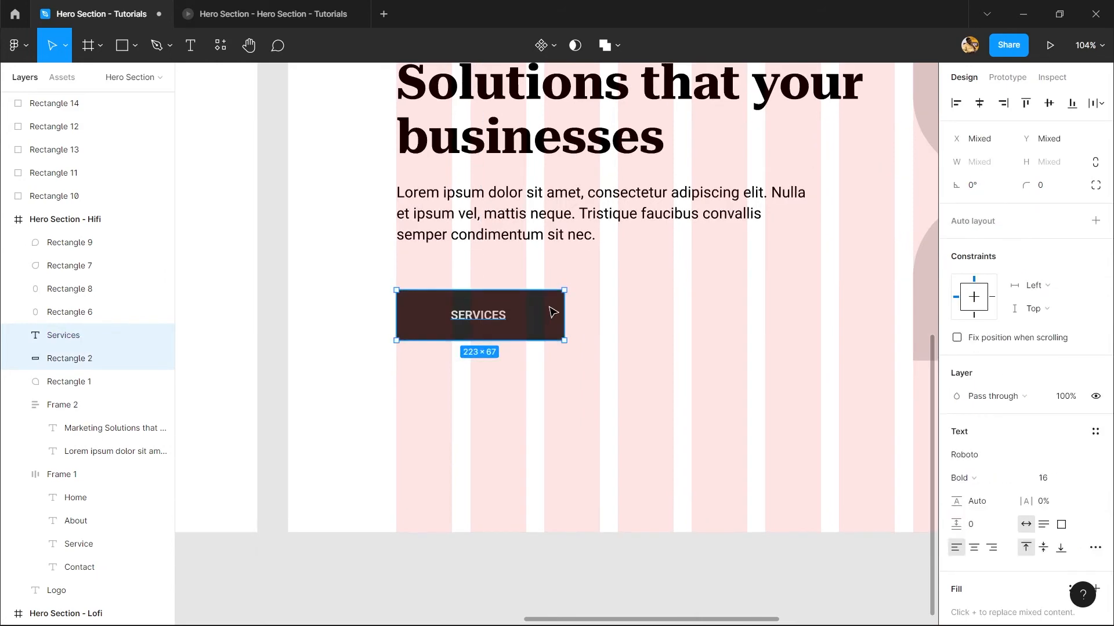
# - Widen the SERVICES button to 270 to meet the column edge and place a duplicate beside it on the column grid
pyautogui.moveTo(561, 309); pyautogui.dragTo(604, 310)
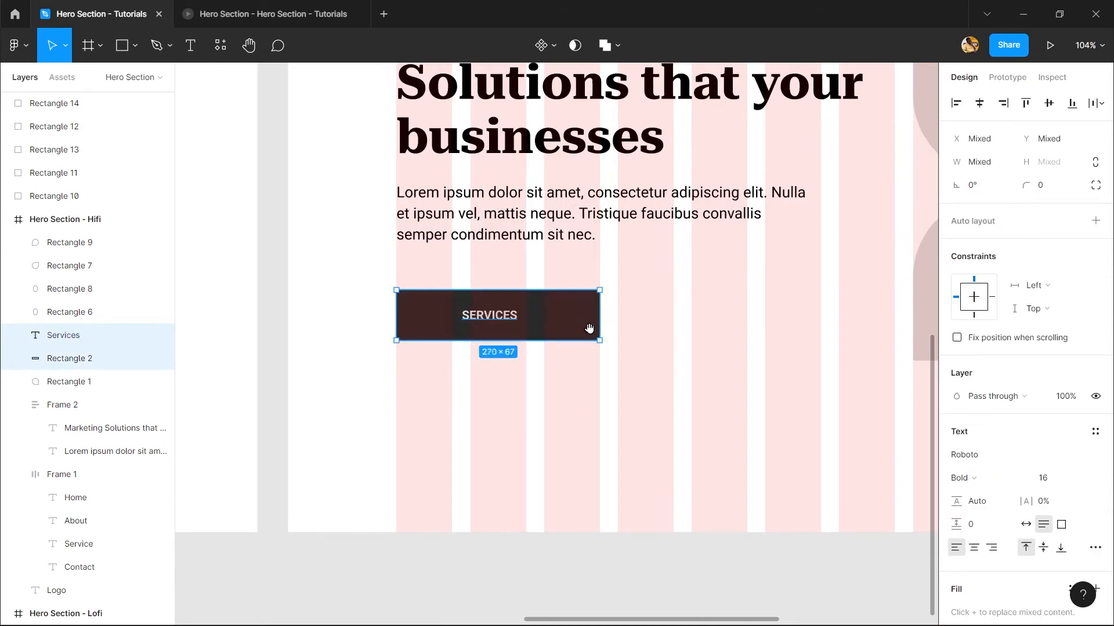
pyautogui.hscroll(3, 389, 360)
pyautogui.scroll(1, 390, 360)
pyautogui.keyDown('alt'); pyautogui.moveTo(390, 360); pyautogui.dragTo(591, 359); pyautogui.keyUp('alt')
pyautogui.scroll(-5, 592, 360)
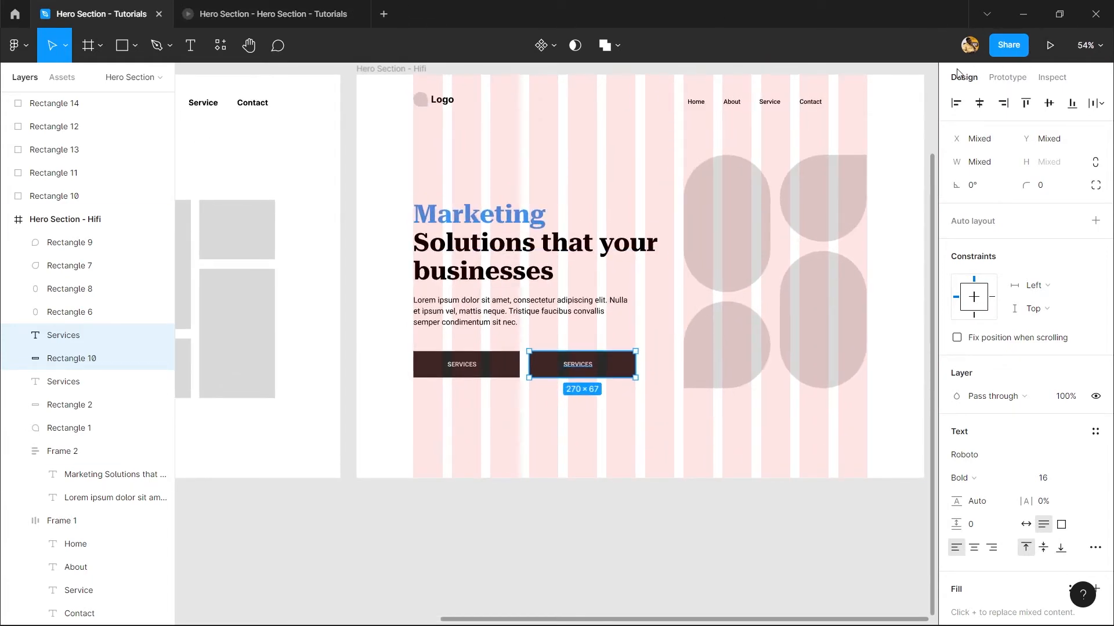
# - Preview the high-fidelity hero section in presentation mode and return to the design file
pyautogui.moveTo(358, 241); pyautogui.dragTo(569, 256)
pyautogui.click(371, 277)
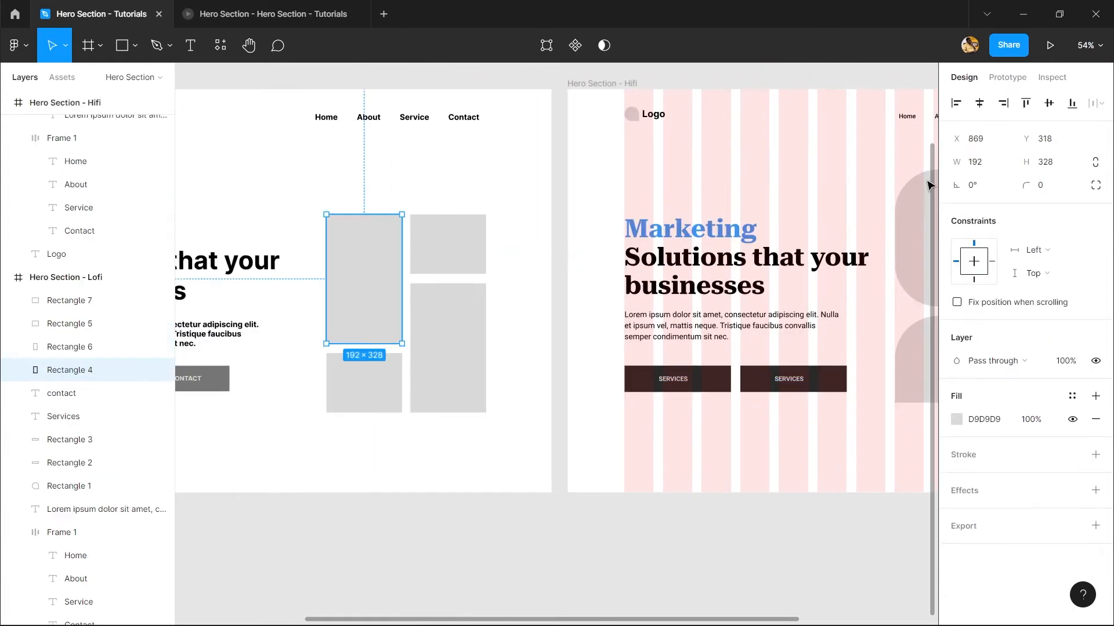
pyautogui.click(1050, 50)
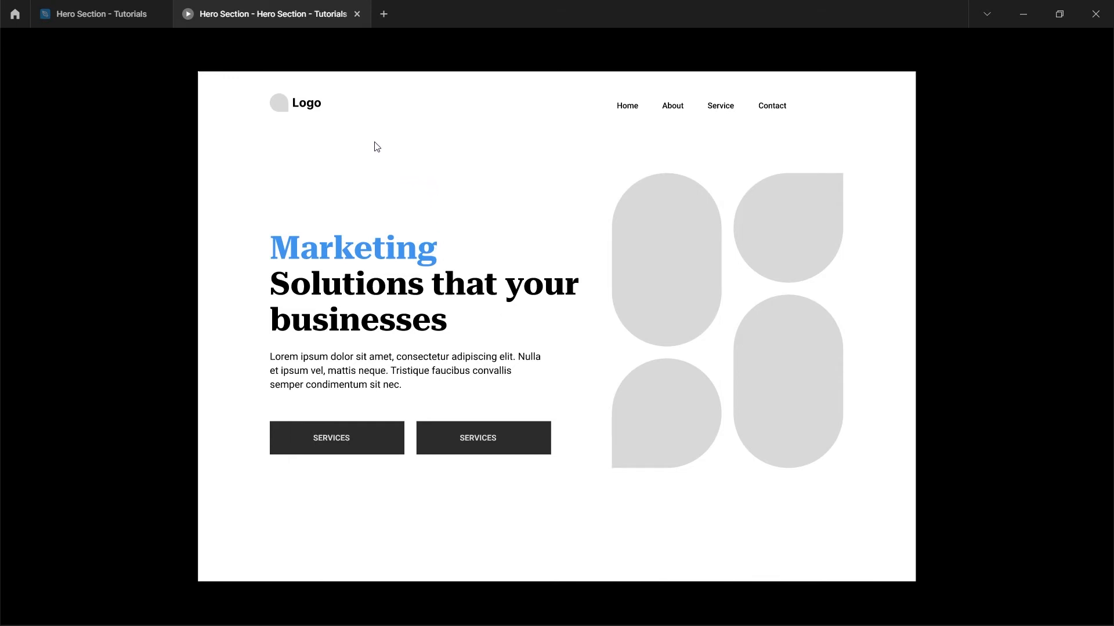
pyautogui.click(117, 7)
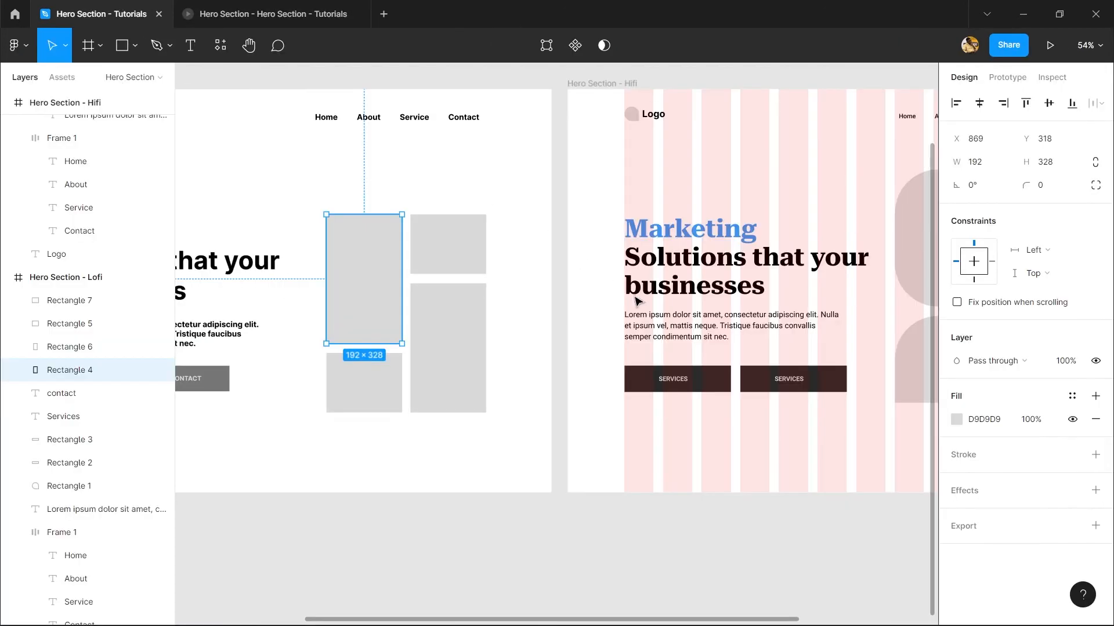
# - Reword the headline in the high-fidelity frame to read "Marketing Solutions that help businesses grow"
pyautogui.scroll(5, 638, 301)
pyautogui.click(702, 235)
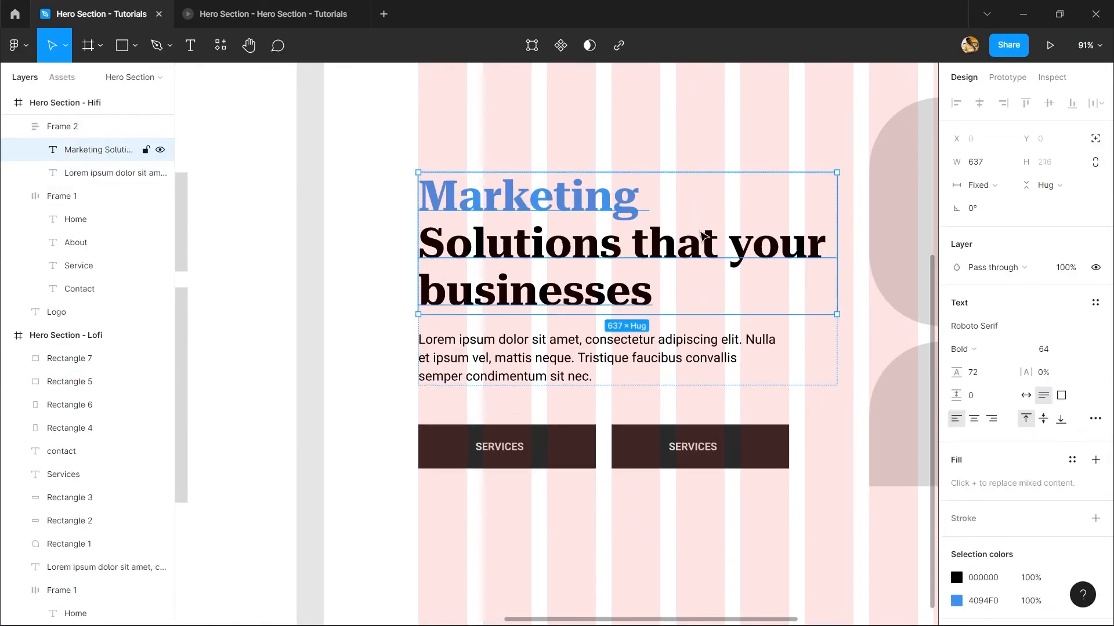
pyautogui.doubleClick(703, 235)
pyautogui.doubleClick(749, 238)
pyautogui.write('help yo')
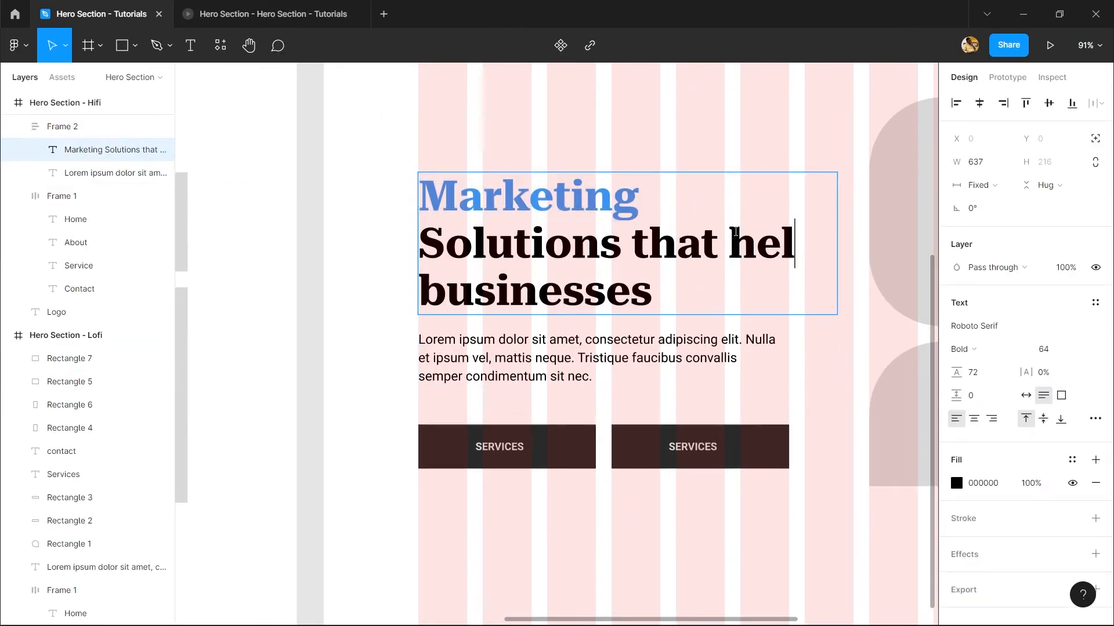
pyautogui.write('u')
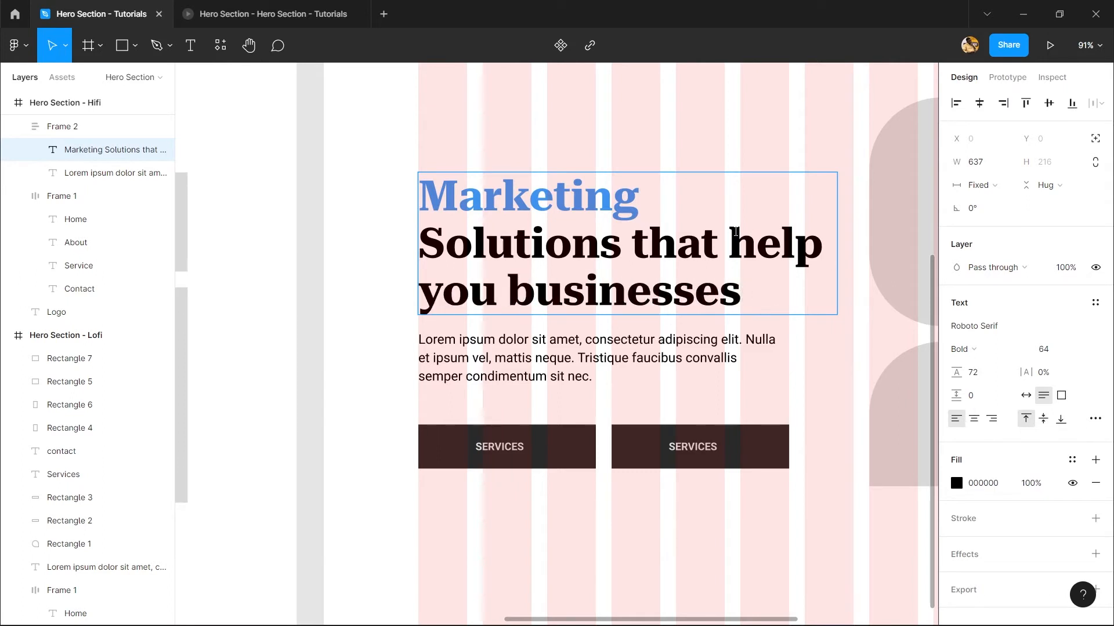
pyautogui.write('r')
pyautogui.press('BackSpace')
pyautogui.press('BackSpace')
pyautogui.press('BackSpace')
pyautogui.press('BackSpace')
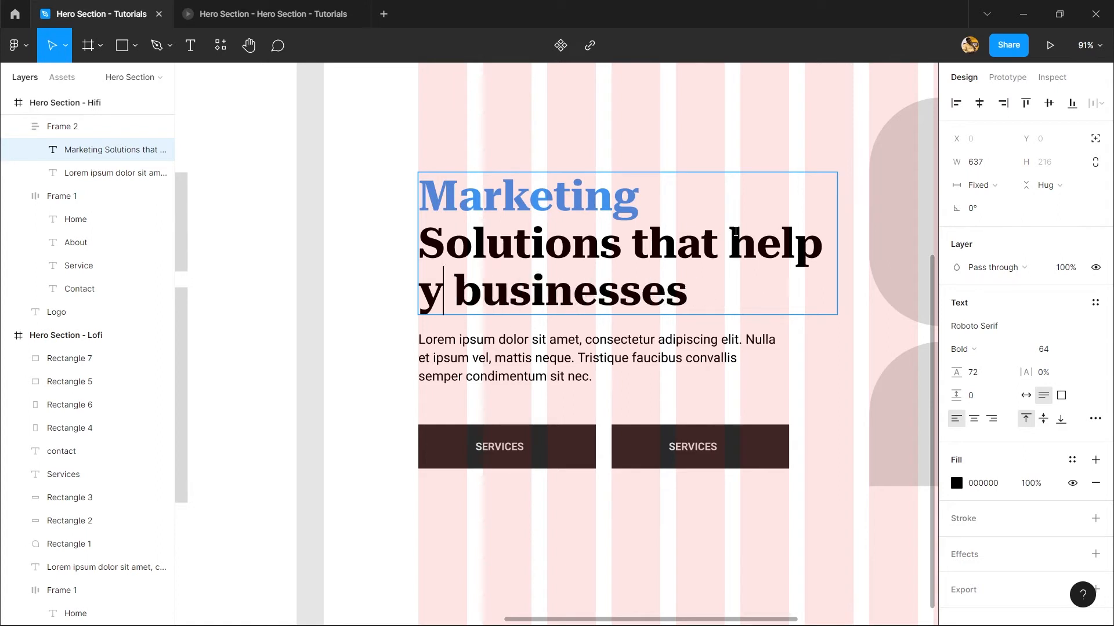
pyautogui.press('BackSpace')
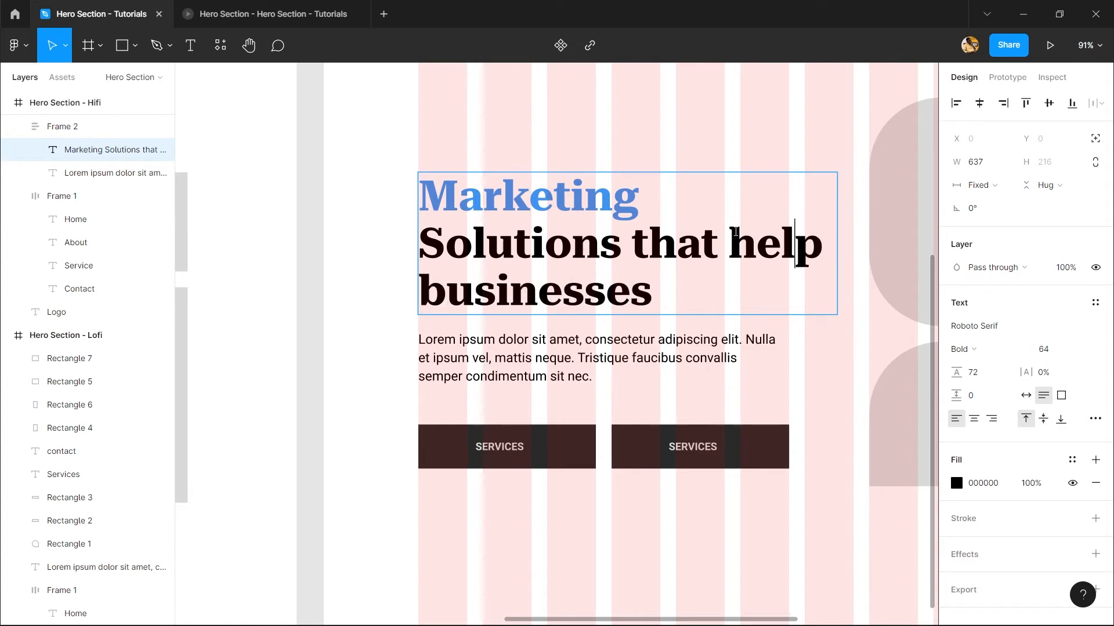
pyautogui.write('grow')
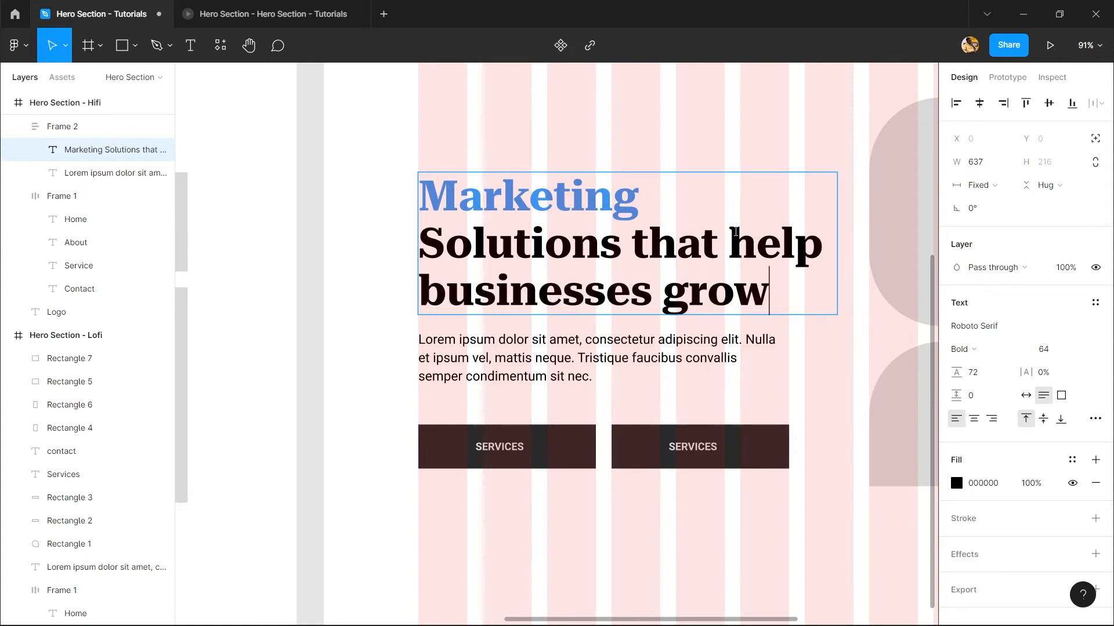
pyautogui.press('Escape')
pyautogui.moveTo(739, 238); pyautogui.dragTo(545, 345)
pyautogui.click(547, 103)
pyautogui.scroll(-5, 546, 160)
pyautogui.scroll(3, 515, 198)
pyautogui.click(569, 144)
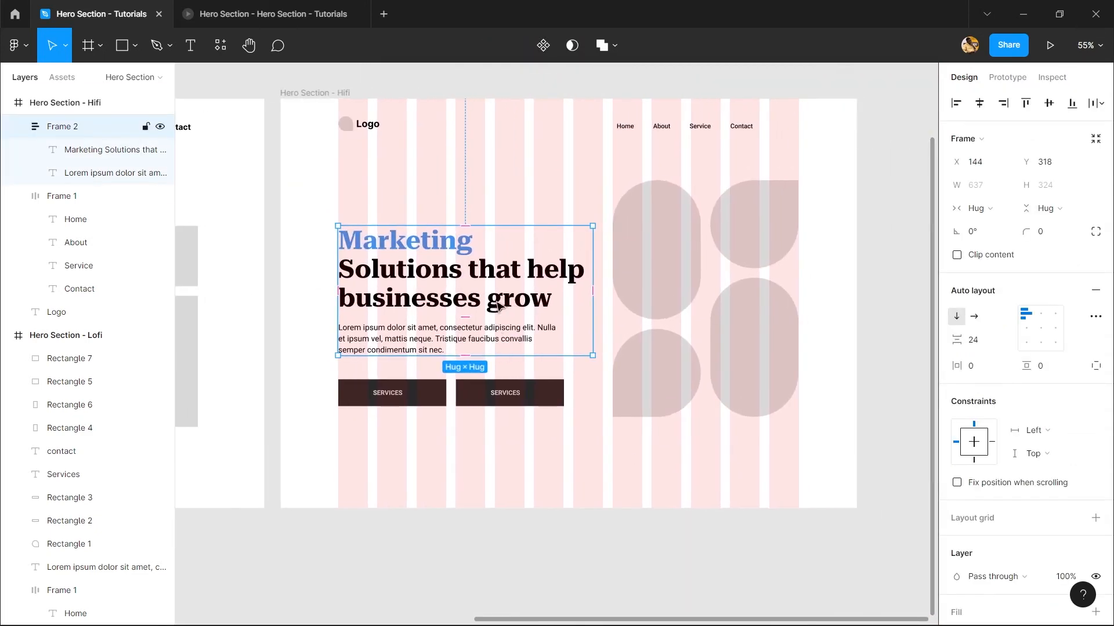
pyautogui.click(554, 386)
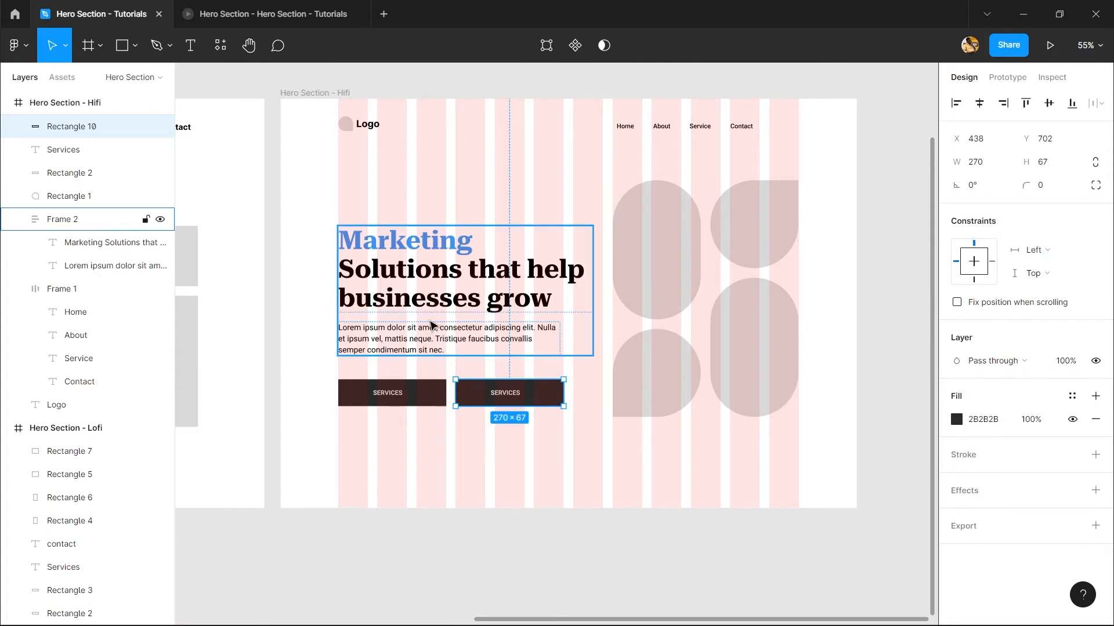
# - Try shortening "businesses" to "business" in the last line of the headline
pyautogui.click(431, 285)
pyautogui.scroll(5, 458, 320)
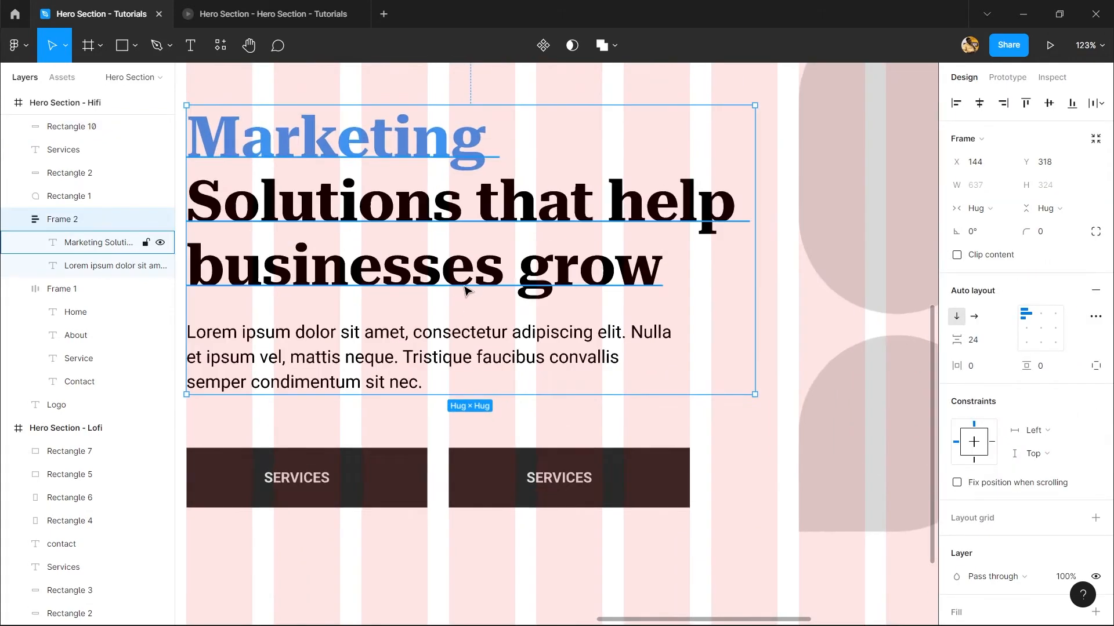
pyautogui.click(467, 283)
pyautogui.doubleClick(467, 282)
pyautogui.click(465, 282)
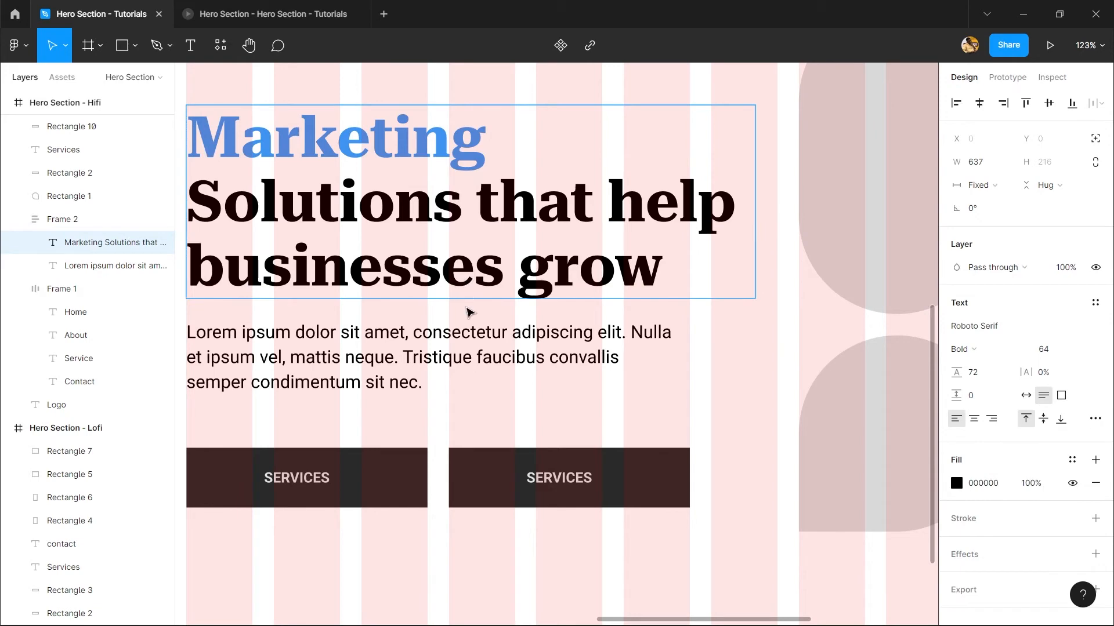
pyautogui.moveTo(412, 273); pyautogui.dragTo(496, 293)
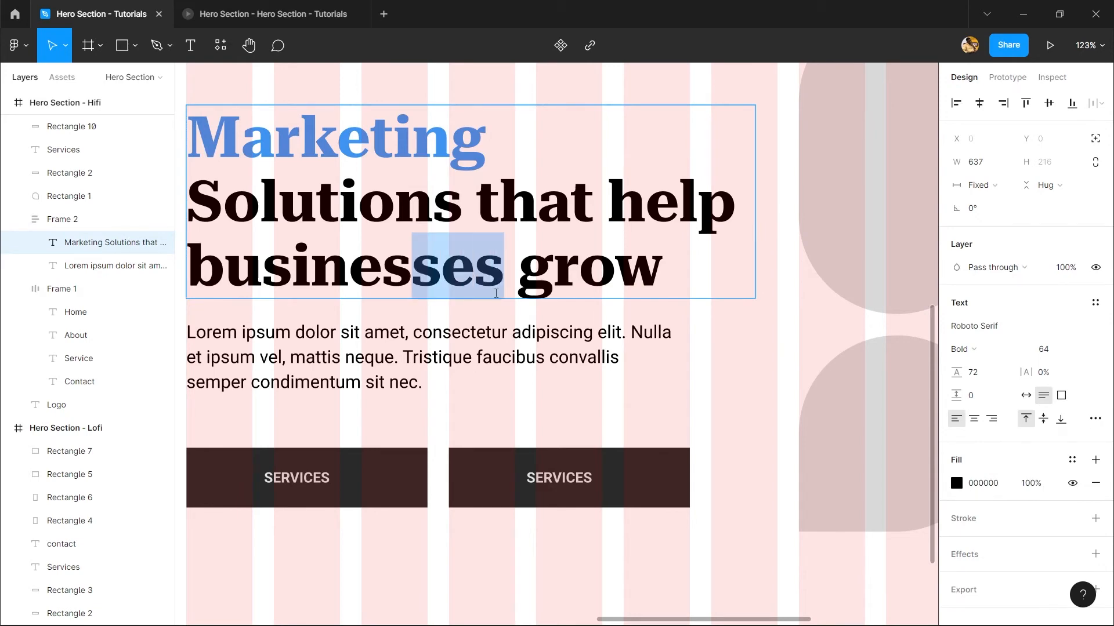
pyautogui.press('BackSpace')
pyautogui.press('Escape')
pyautogui.scroll(-5, 485, 435)
pyautogui.click(509, 483)
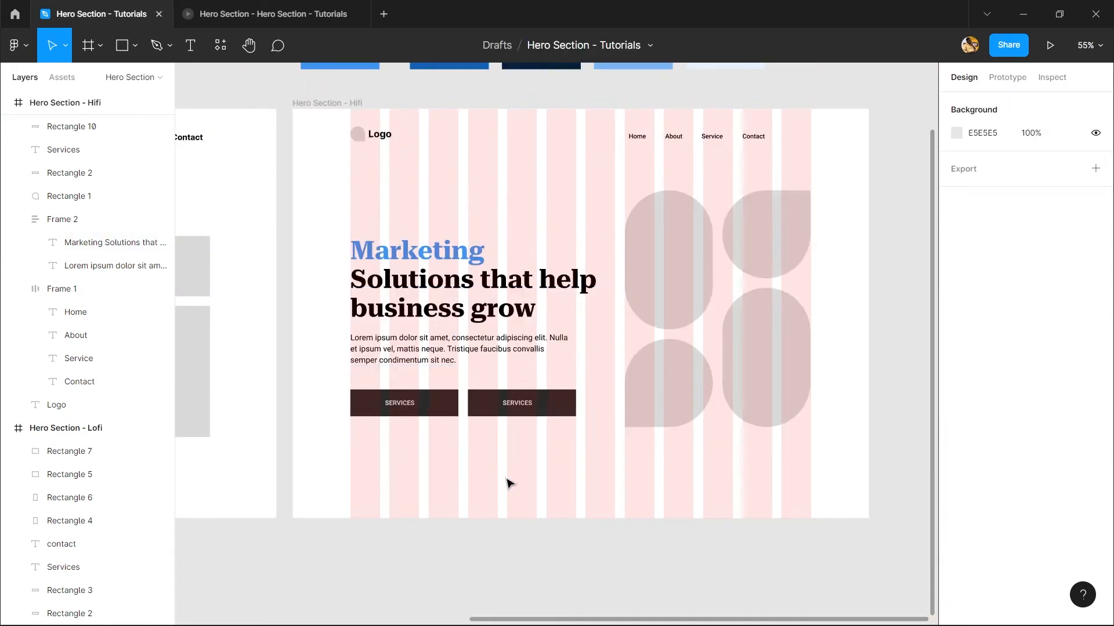
# - Undo the shortening of "businesses" in the headline
pyautogui.hotkey('ctrl', 'z')
pyautogui.hotkey('ctrl', 'z')
pyautogui.hotkey('ctrl', 'z')
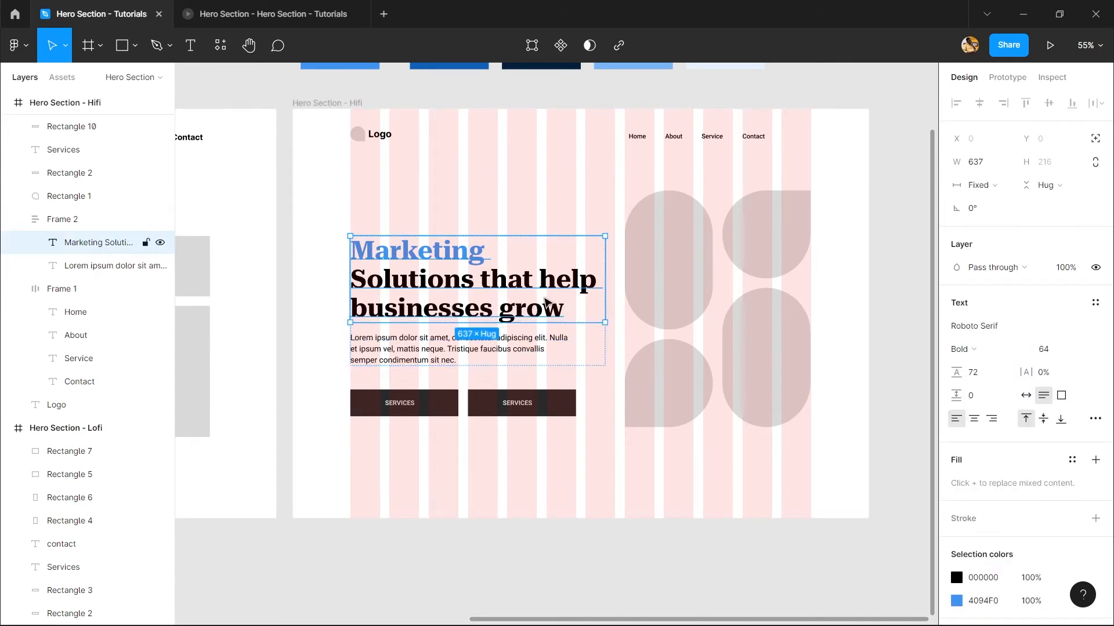
# - Delete the duplicate SERVICES button, both its label and its rectangle, from the high-fidelity frame
pyautogui.scroll(4, 536, 290)
pyautogui.scroll(-4, 620, 322)
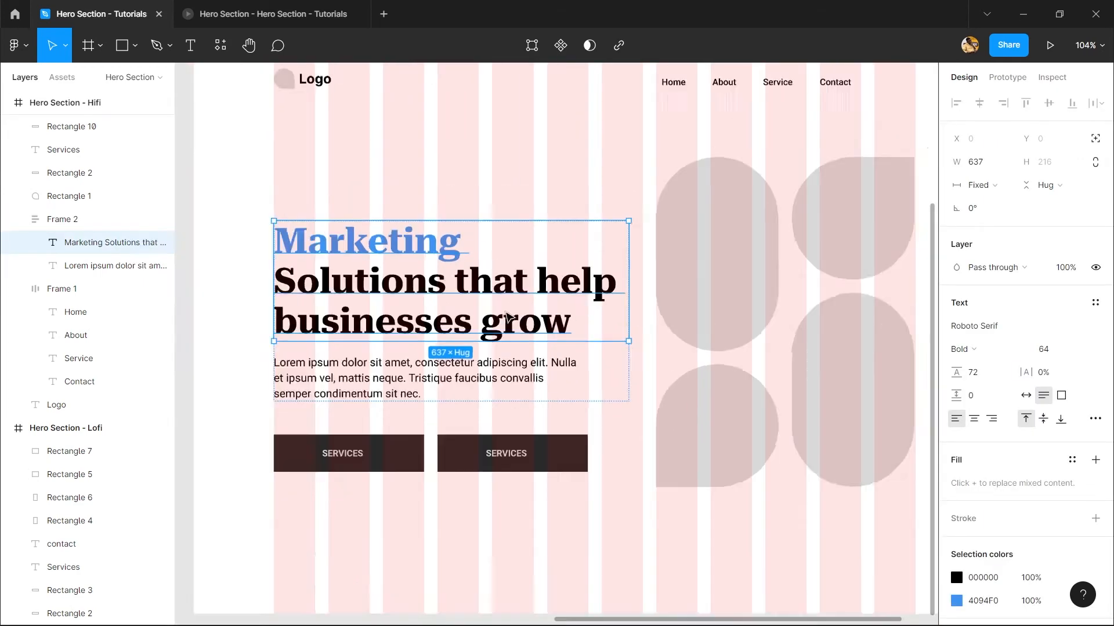
pyautogui.click(496, 459)
pyautogui.scroll(-1, 492, 429)
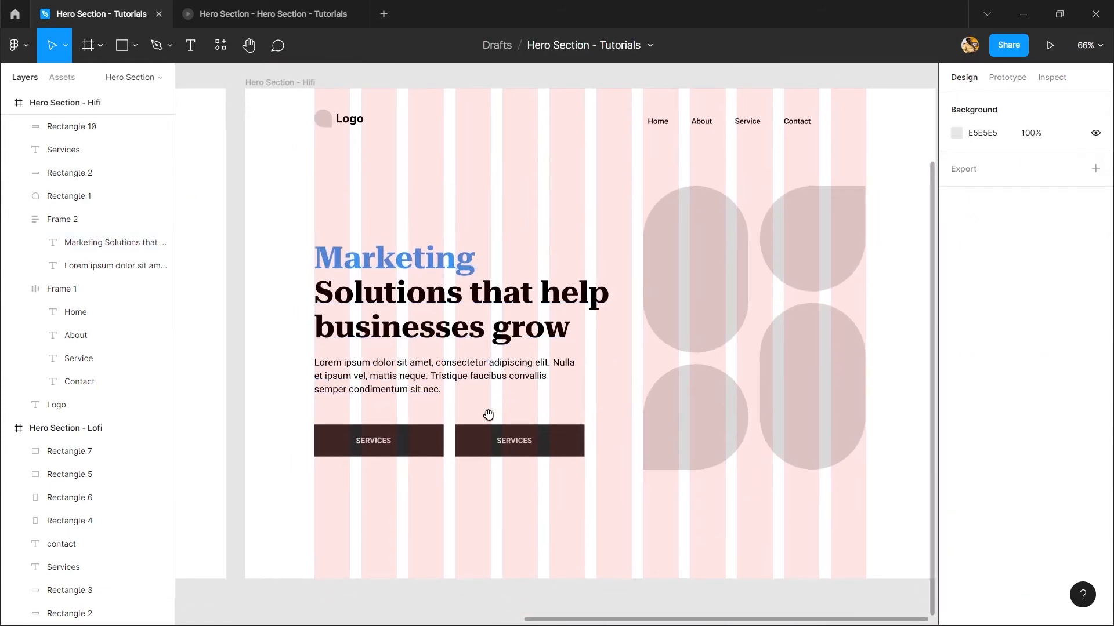
pyautogui.scroll(3, 406, 450)
pyautogui.click(340, 443)
pyautogui.click(613, 435)
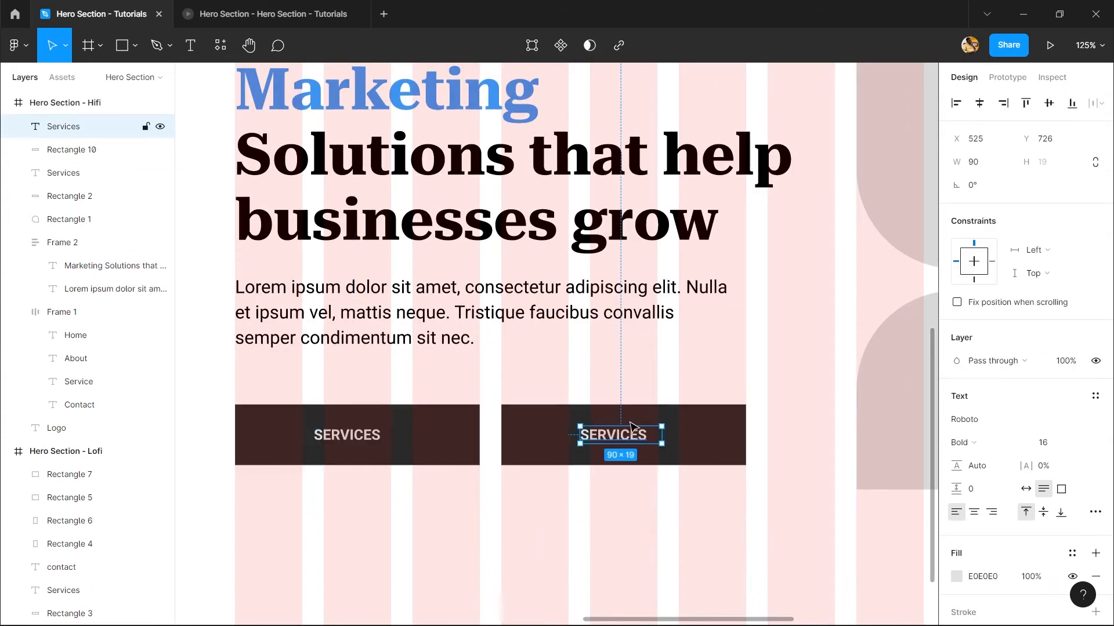
pyautogui.keyDown('shift'); pyautogui.click(588, 458); pyautogui.keyUp('shift')
pyautogui.press('Delete')
# - Select the remaining SERVICES label, check the hero section in presentation mode and return to the design file
pyautogui.click(388, 438)
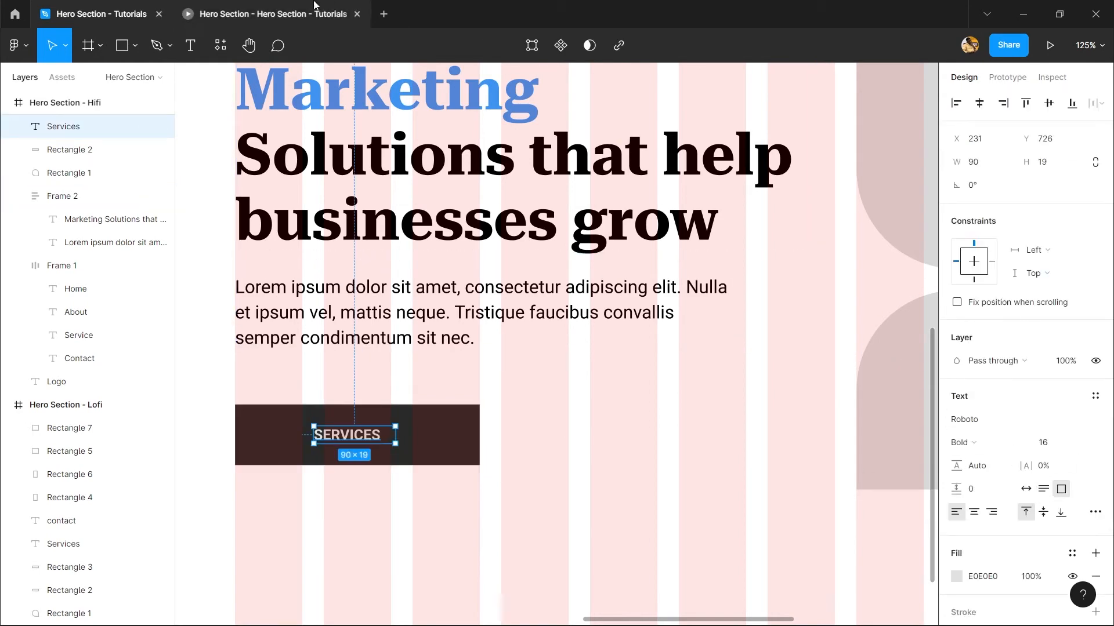
pyautogui.click(272, 14)
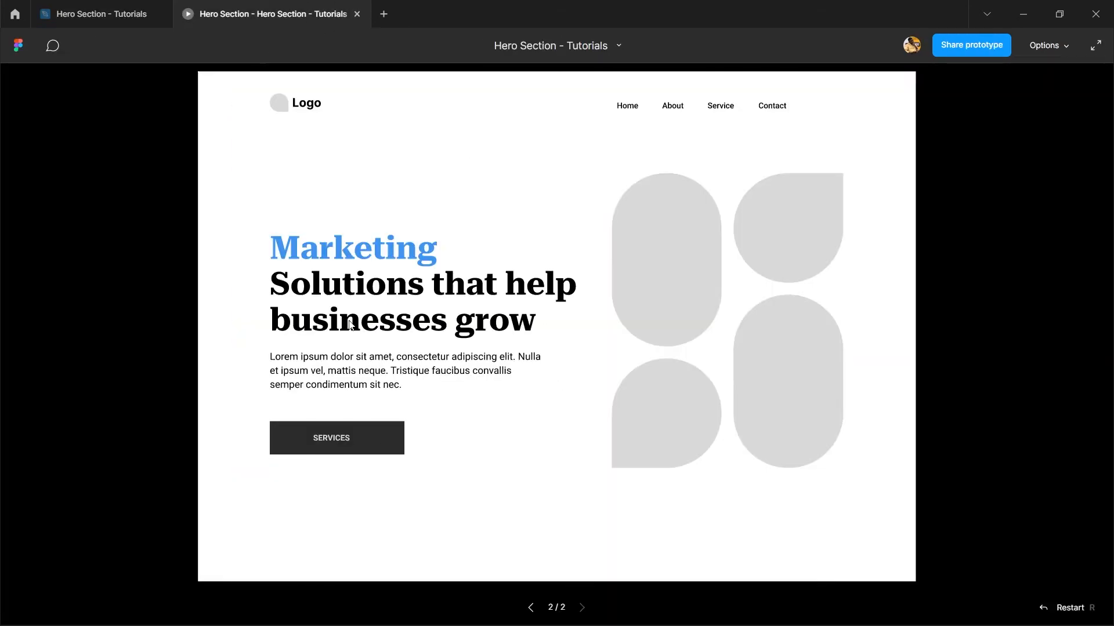
pyautogui.click(101, 14)
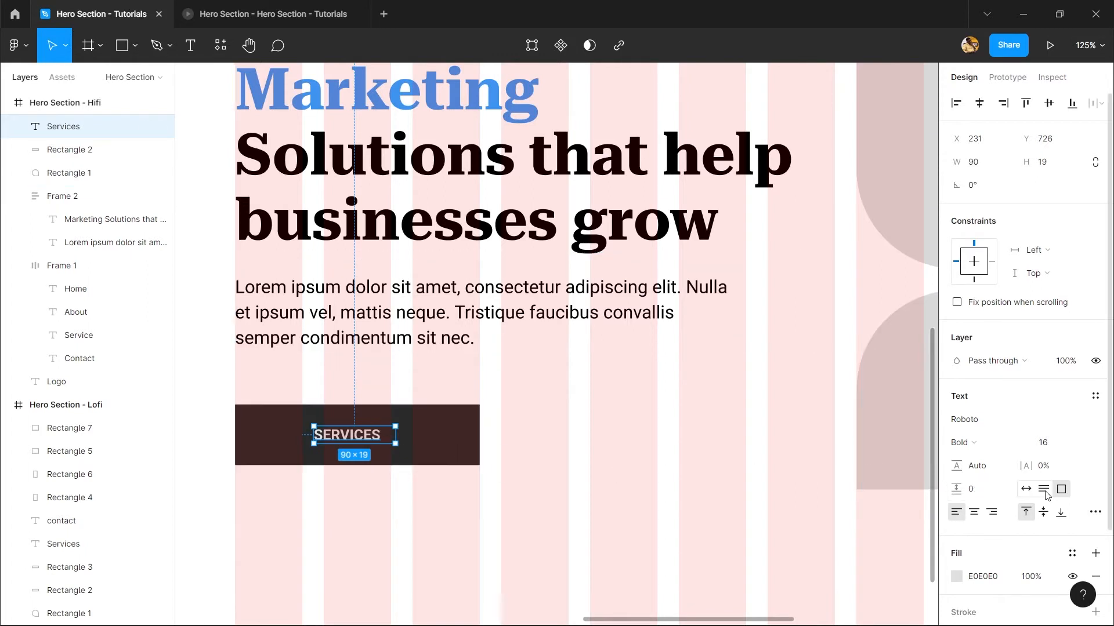
# - Set the SERVICES label's text resizing to auto width so its box fits the text
pyautogui.click(1043, 489)
pyautogui.doubleClick(375, 437)
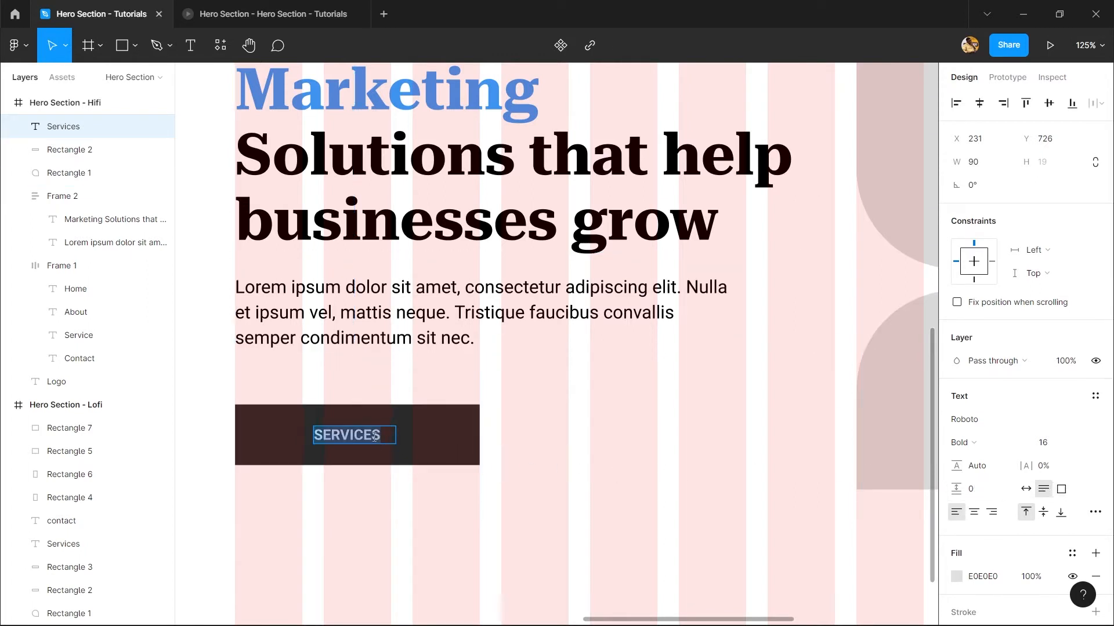
pyautogui.click(375, 437)
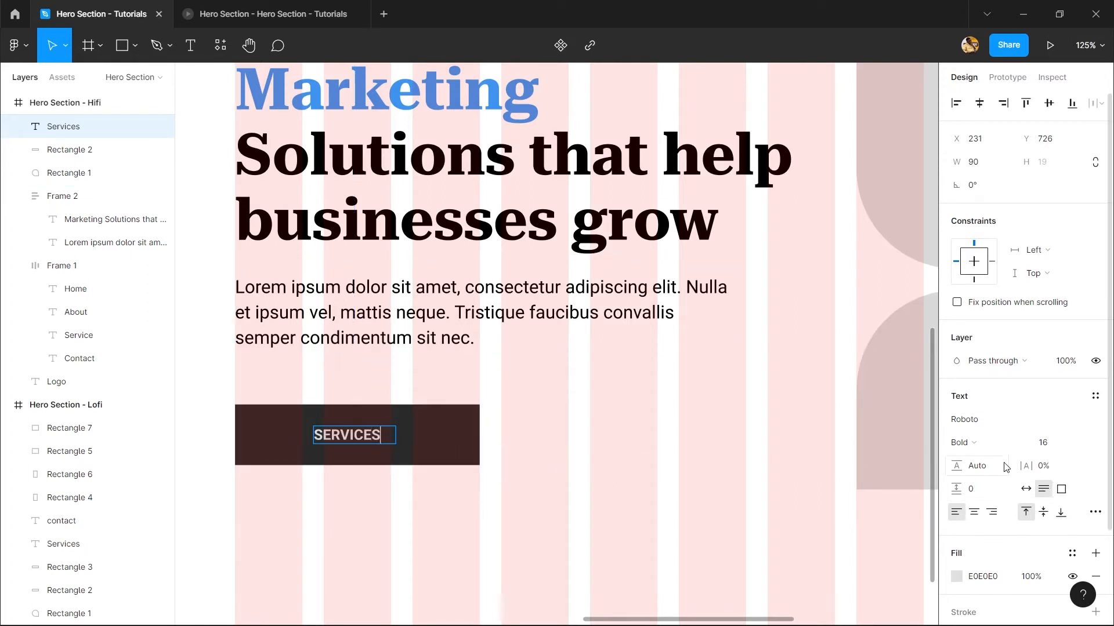
pyautogui.press('Escape')
pyautogui.click(1026, 489)
# - Combine the SERVICES label and its dark rectangle into one auto layout frame
pyautogui.moveTo(569, 449); pyautogui.dragTo(696, 418)
pyautogui.keyDown('shift'); pyautogui.click(580, 420); pyautogui.keyUp('shift')
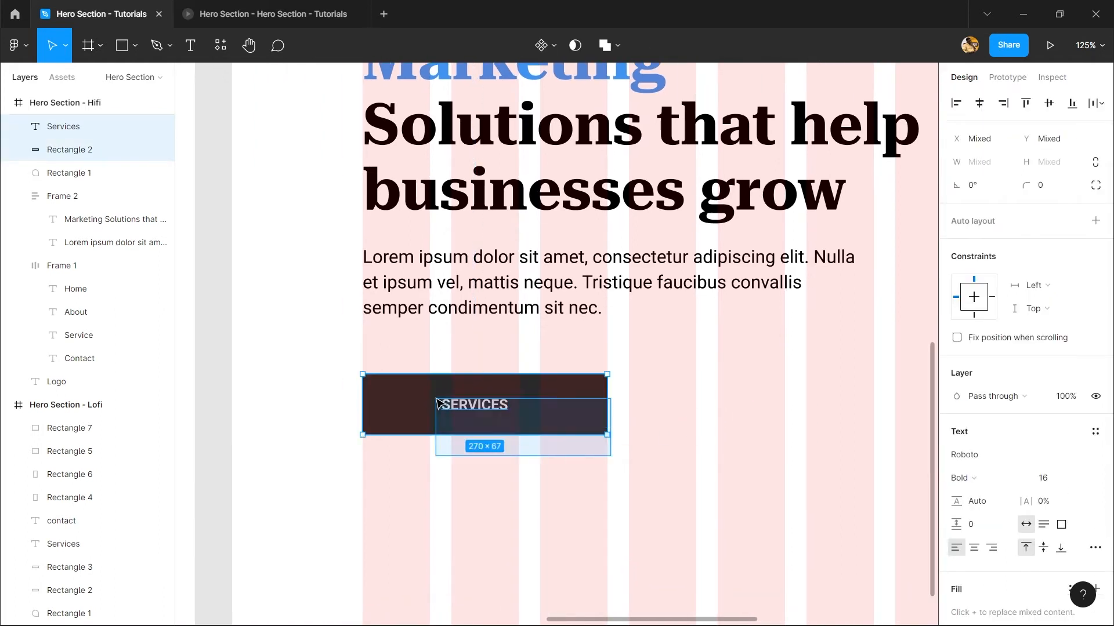
pyautogui.moveTo(566, 413); pyautogui.dragTo(503, 363)
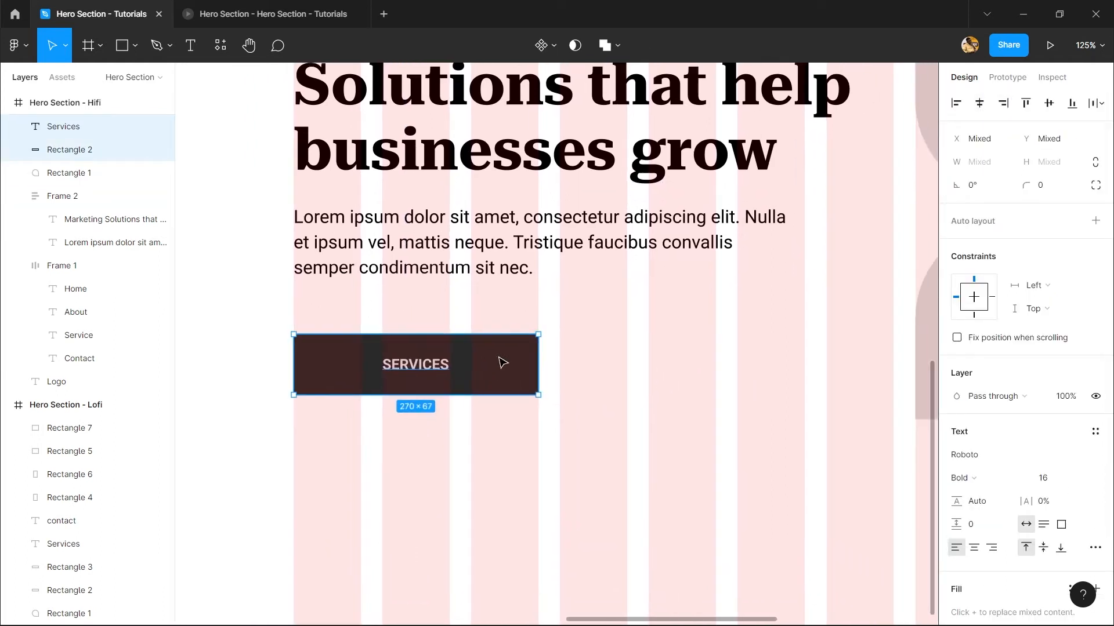
pyautogui.rightClick(361, 350)
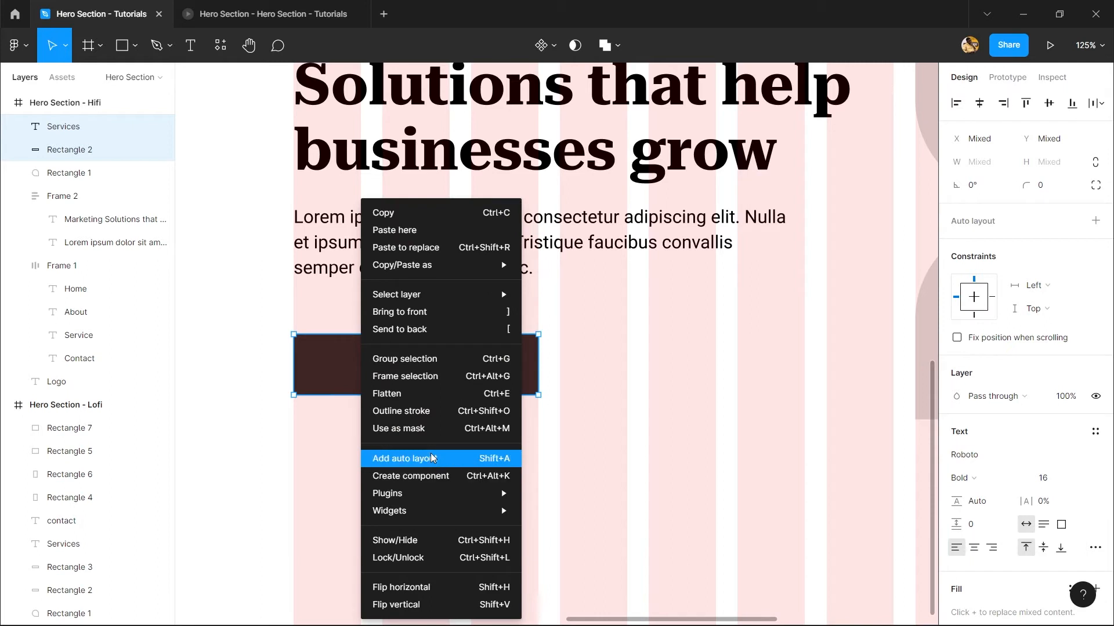
pyautogui.click(400, 458)
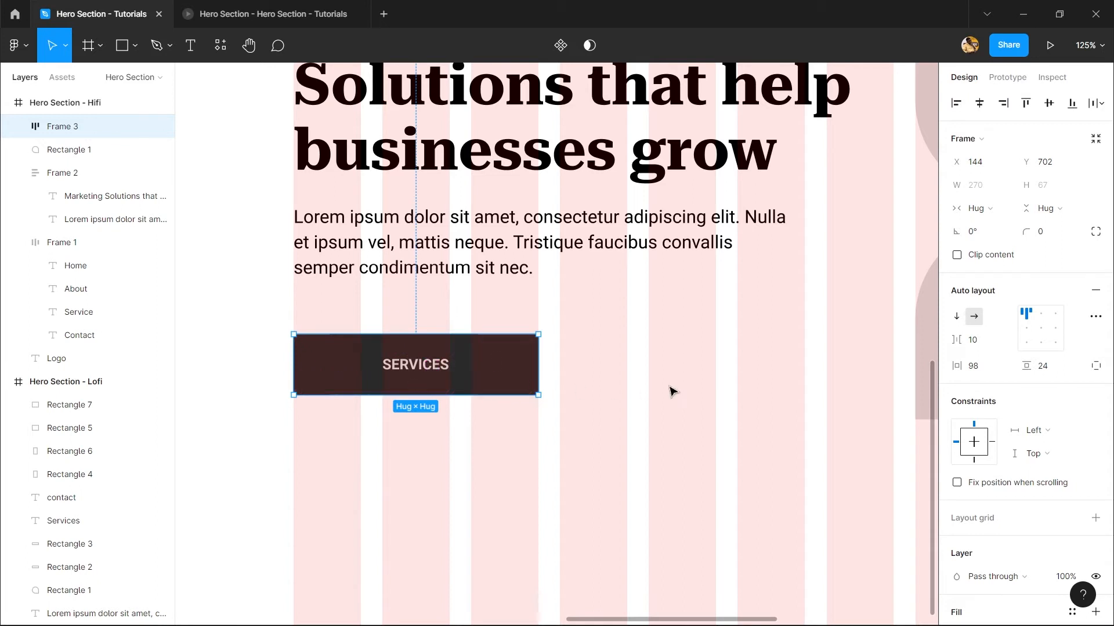
# - Create a component from the SERVICES button's auto layout frame
pyautogui.click(621, 410)
pyautogui.scroll(-3, 452, 288)
pyautogui.hscroll(2, 452, 288)
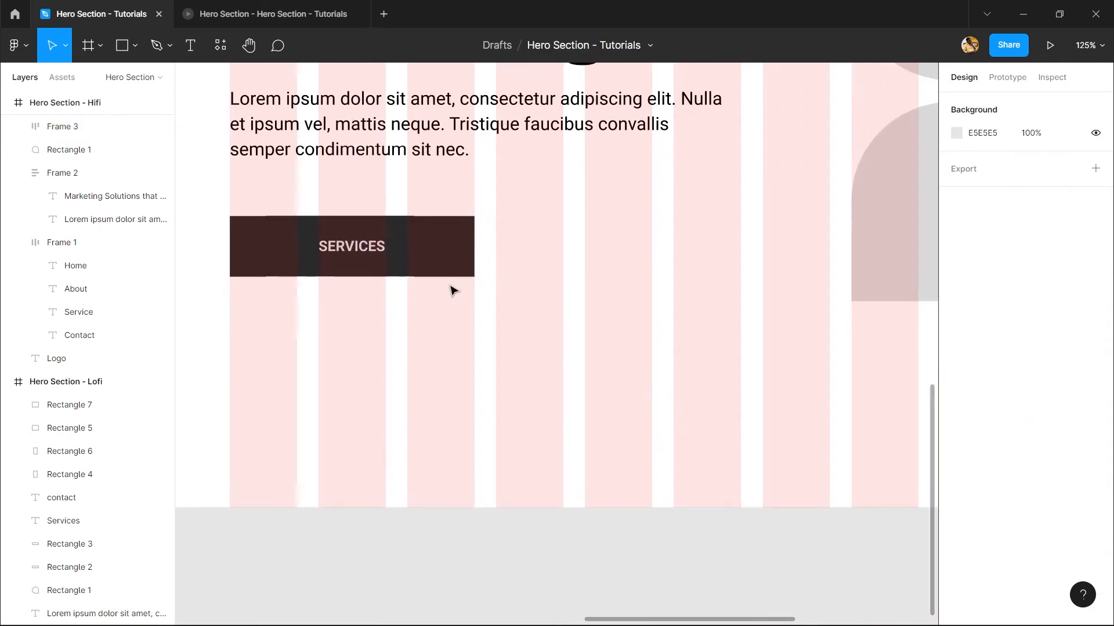
pyautogui.click(374, 233)
pyautogui.rightClick(432, 227)
pyautogui.click(538, 477)
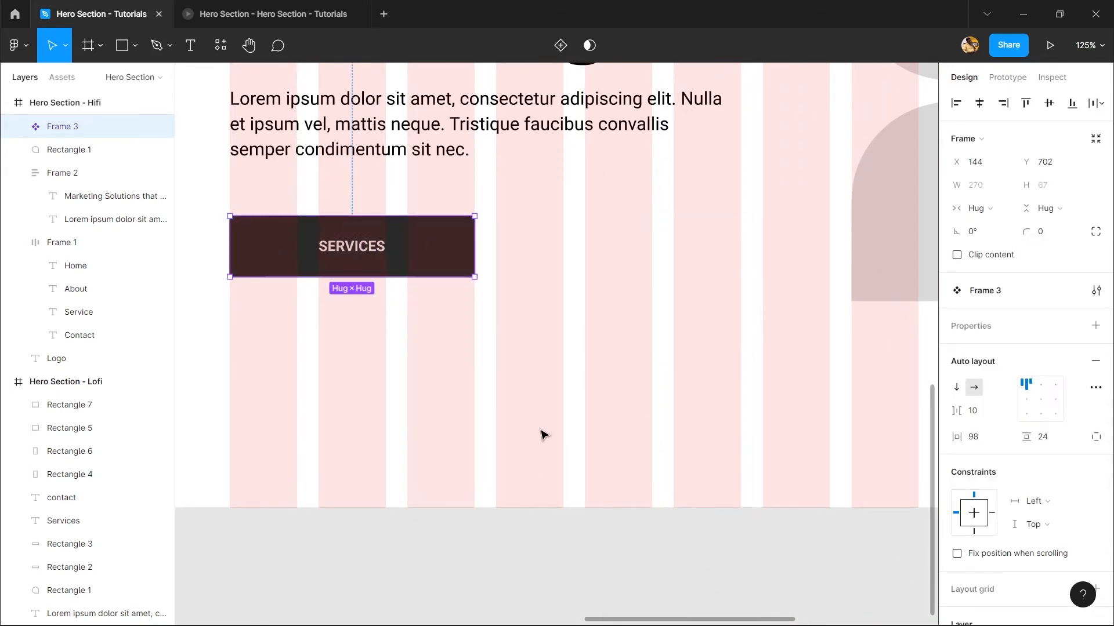
# - Move the SERVICES button component out of the frame to above the blue palette and rename it Button/Primary
pyautogui.scroll(-4, 398, 293)
pyautogui.scroll(1, 426, 292)
pyautogui.moveTo(511, 311); pyautogui.dragTo(579, 412)
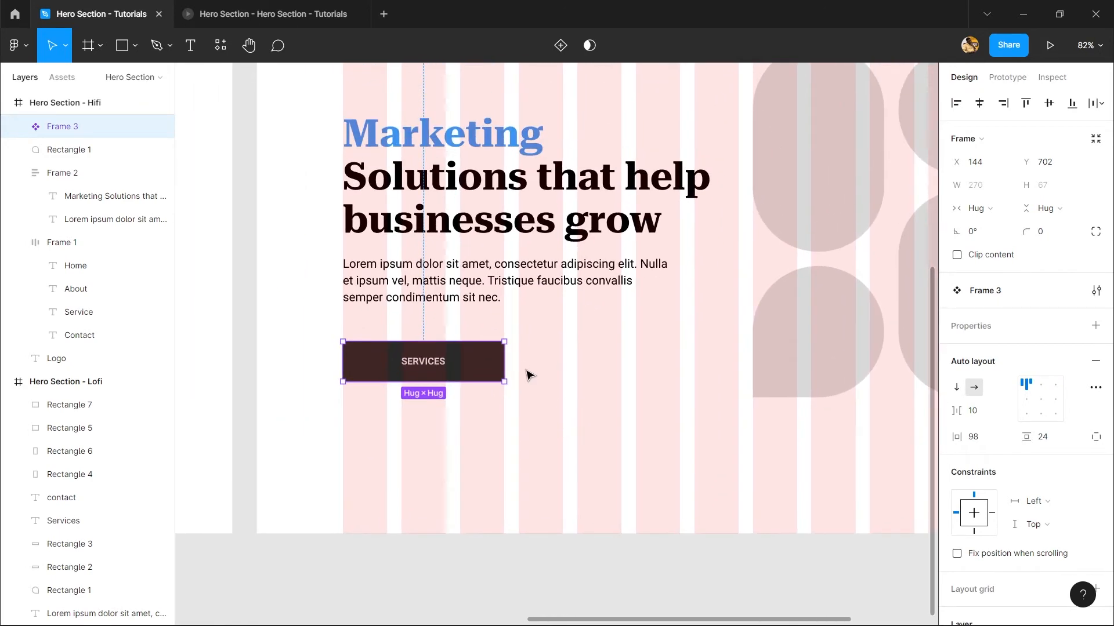
pyautogui.moveTo(527, 372); pyautogui.dragTo(477, 407)
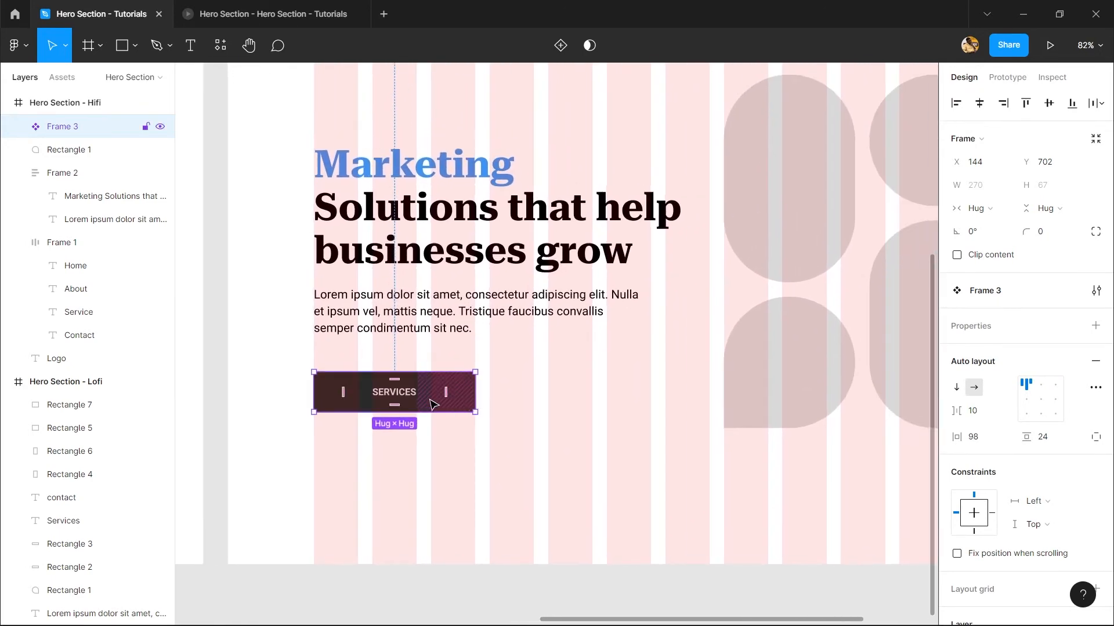
pyautogui.click(416, 427)
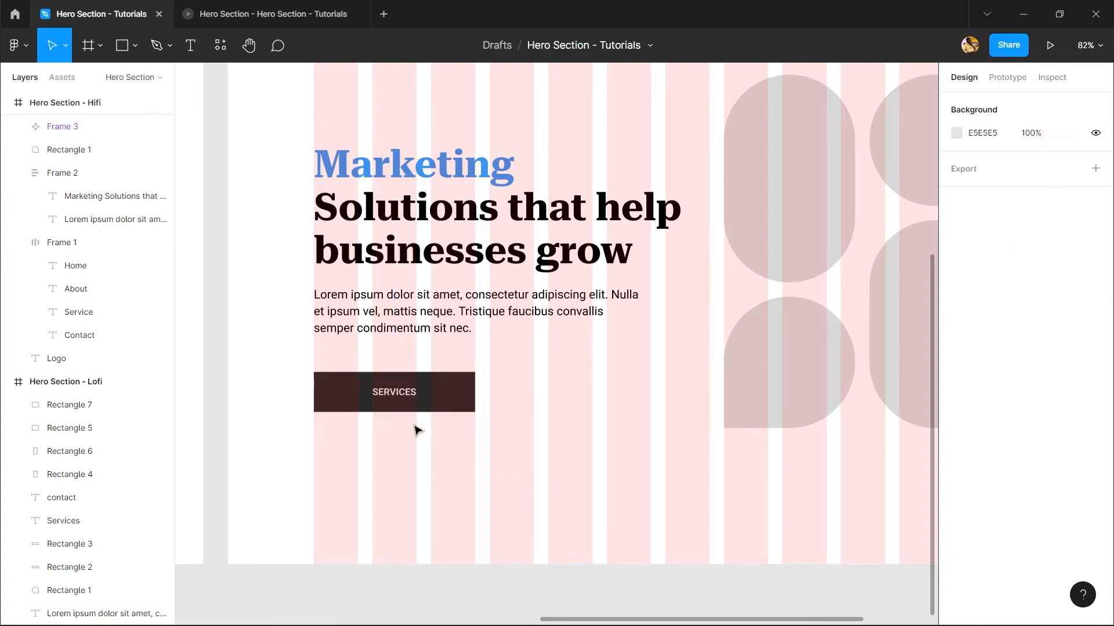
pyautogui.click(400, 402)
pyautogui.scroll(-3, 438, 371)
pyautogui.scroll(-3, 436, 371)
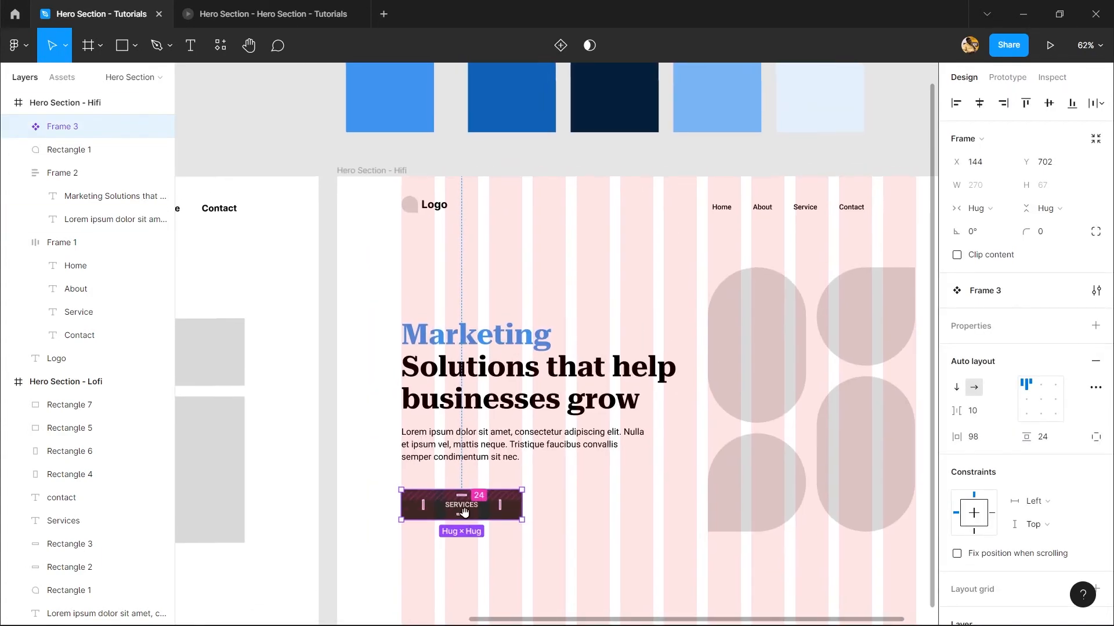
pyautogui.moveTo(477, 506); pyautogui.dragTo(436, 111)
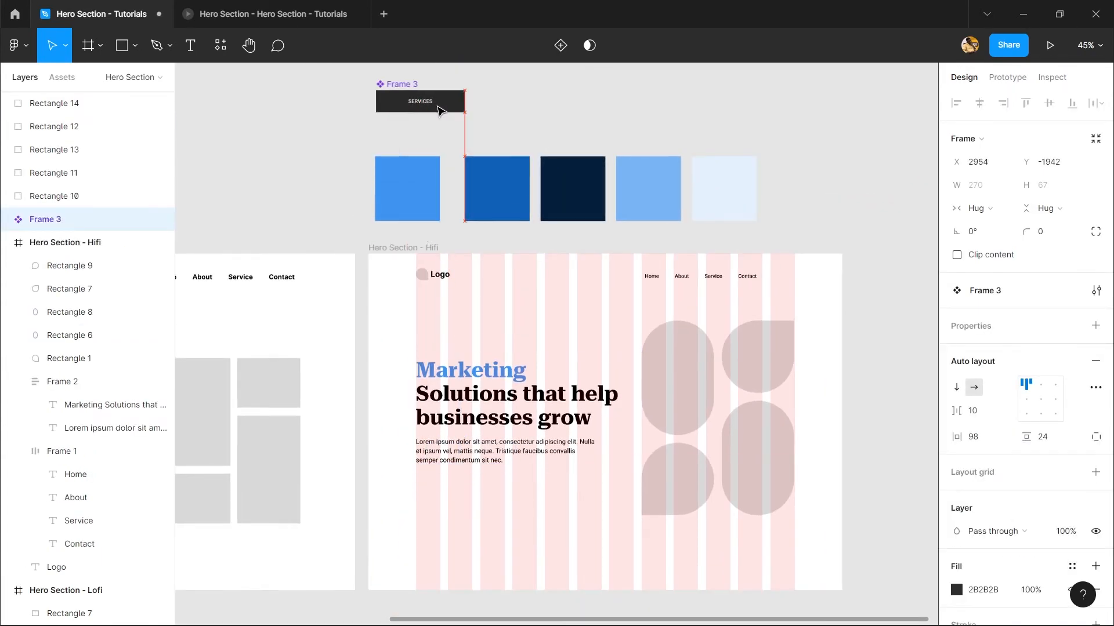
pyautogui.doubleClick(52, 219)
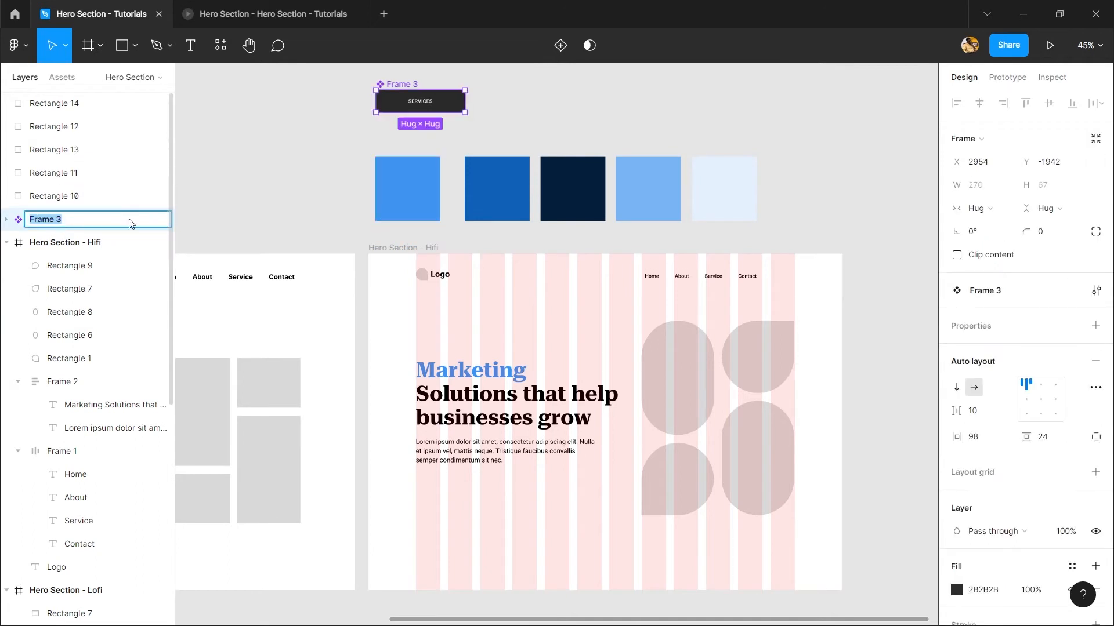
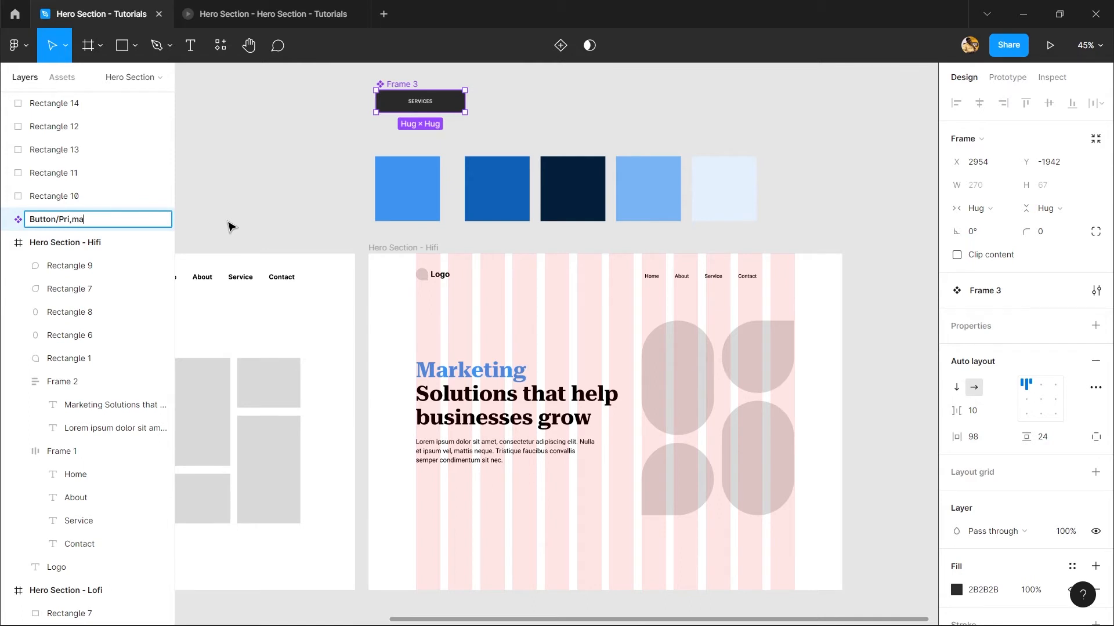
pyautogui.press('Return')
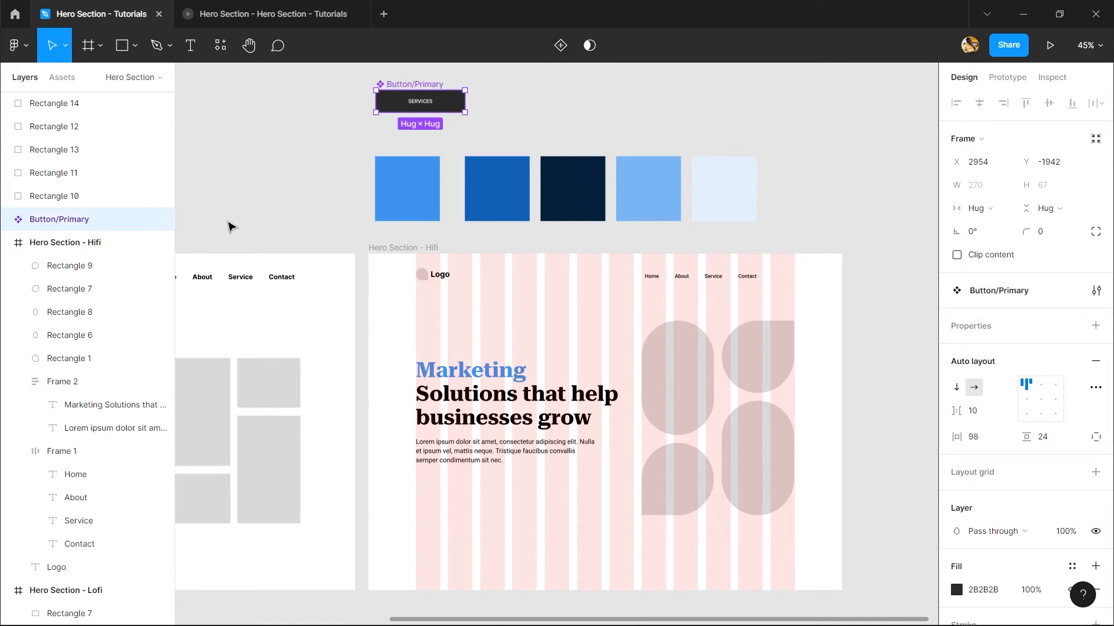
# - Place an instance of the Button/Primary component from the local components below the paragraph in the Hero Section - Hifi frame
pyautogui.click(62, 78)
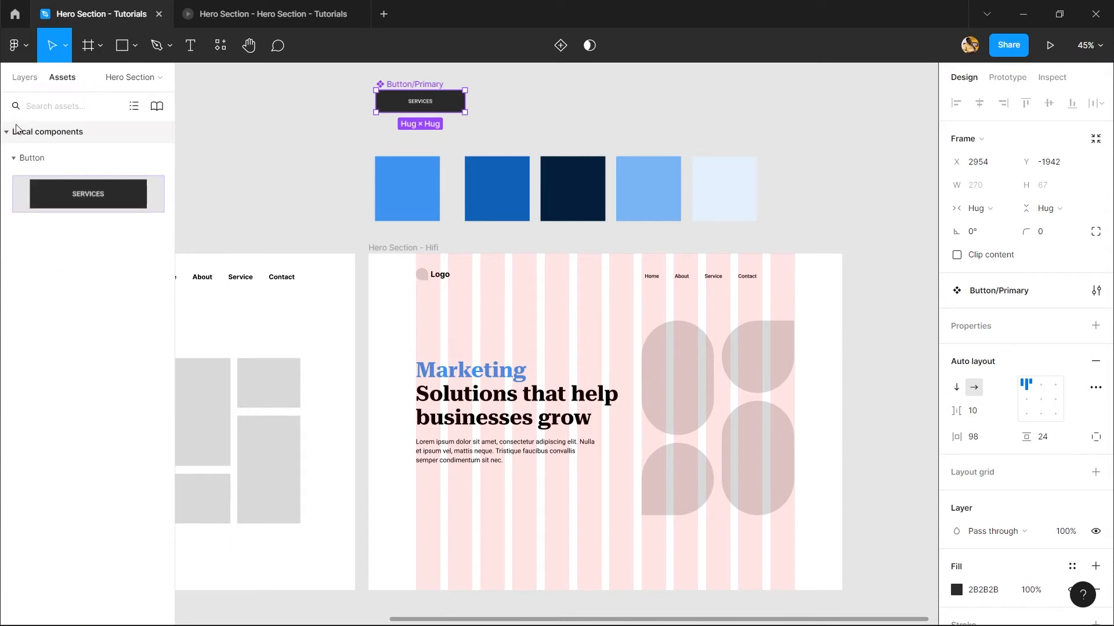
pyautogui.moveTo(88, 194); pyautogui.dragTo(501, 521)
pyautogui.press('Delete')
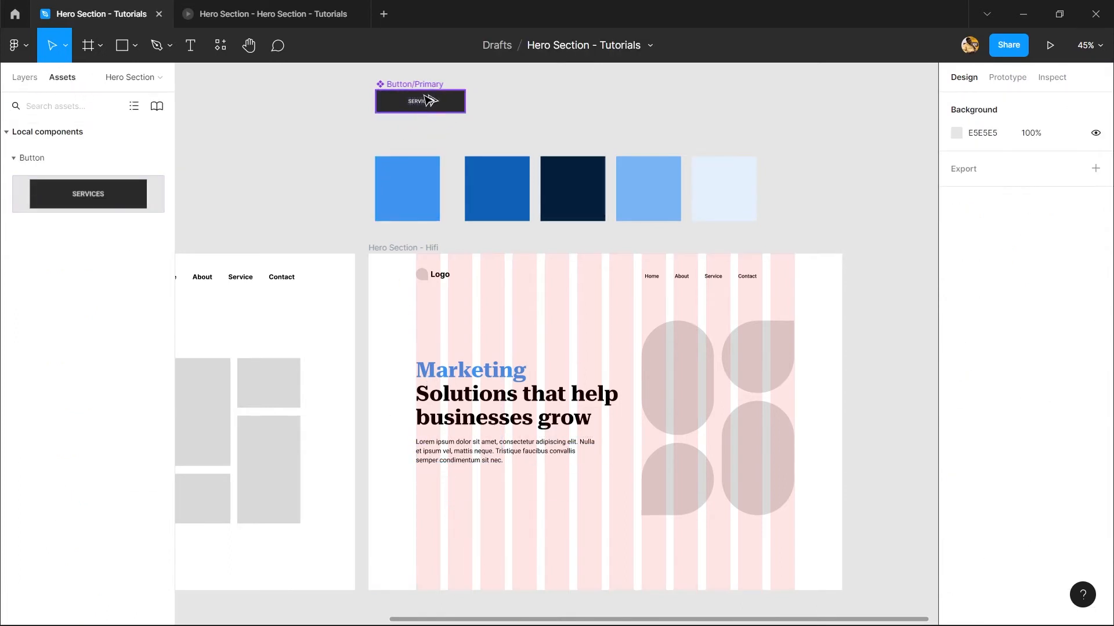
pyautogui.moveTo(428, 101); pyautogui.dragTo(466, 500)
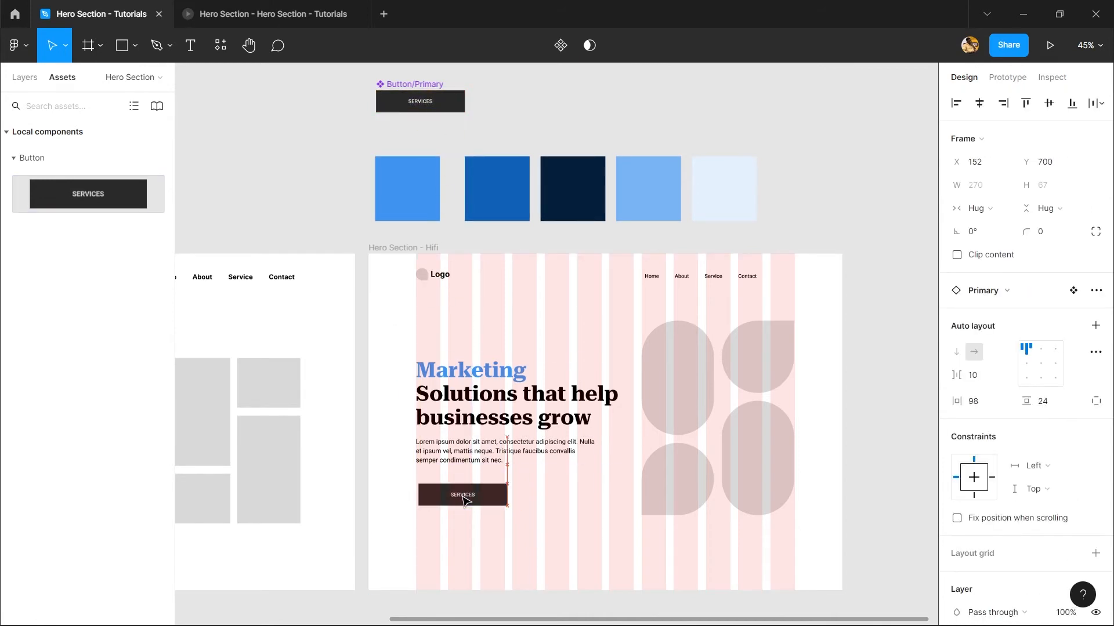
pyautogui.press('Delete')
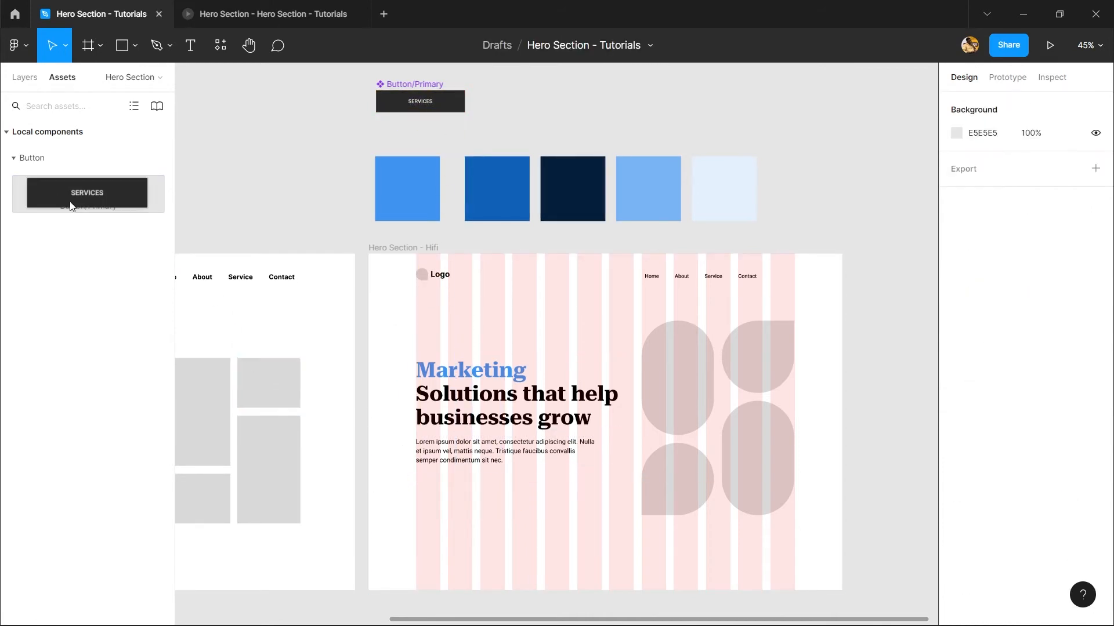
pyautogui.moveTo(72, 207); pyautogui.dragTo(444, 500)
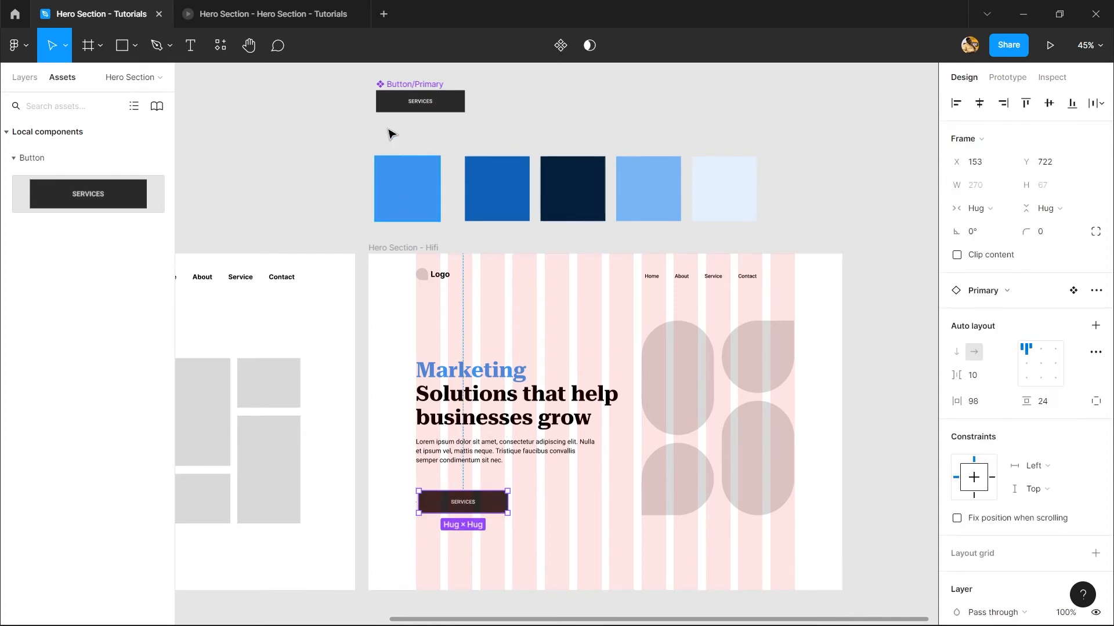
# - Try stretching the Button/Primary main component to a width of 823 and narrowing its hero section instance to 256
pyautogui.click(445, 108)
pyautogui.moveTo(467, 105); pyautogui.dragTo(646, 128)
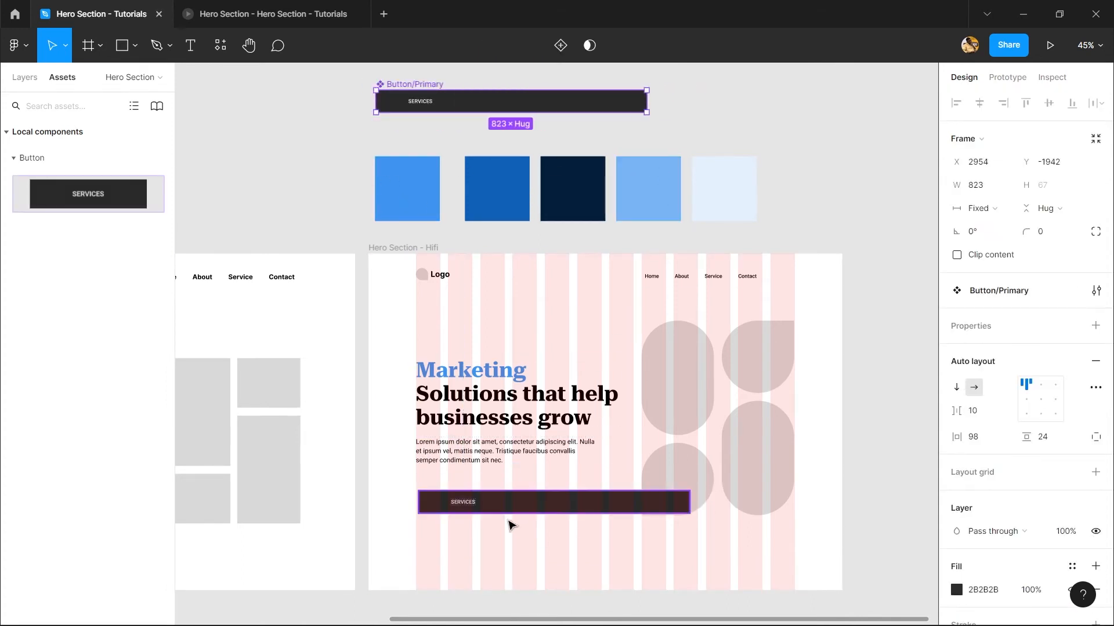
pyautogui.click(603, 528)
pyautogui.click(670, 508)
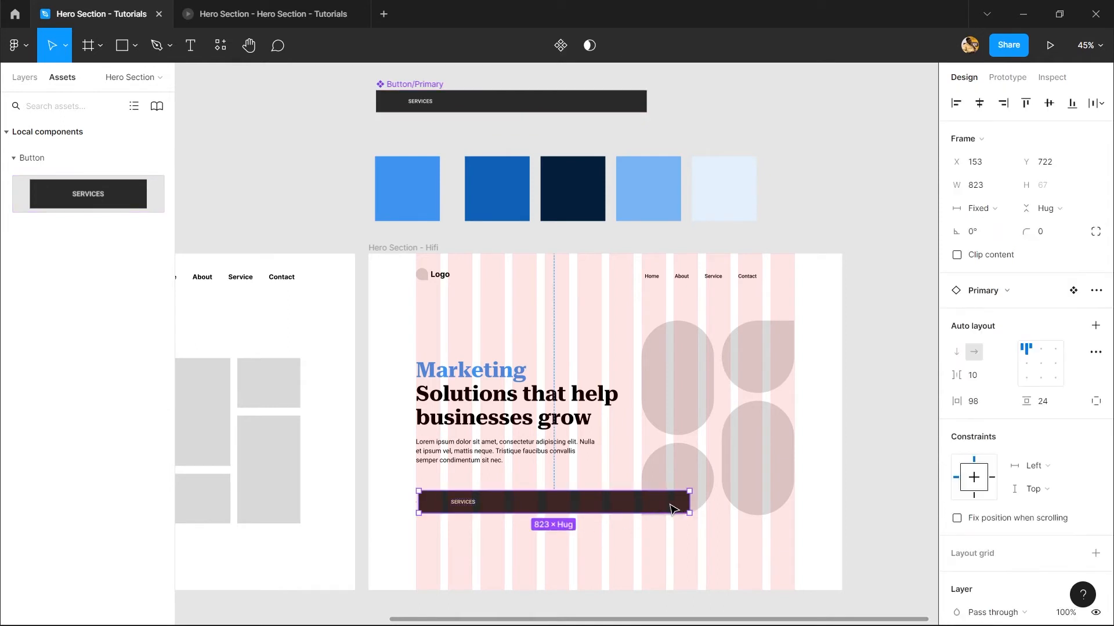
pyautogui.moveTo(688, 502); pyautogui.dragTo(505, 502)
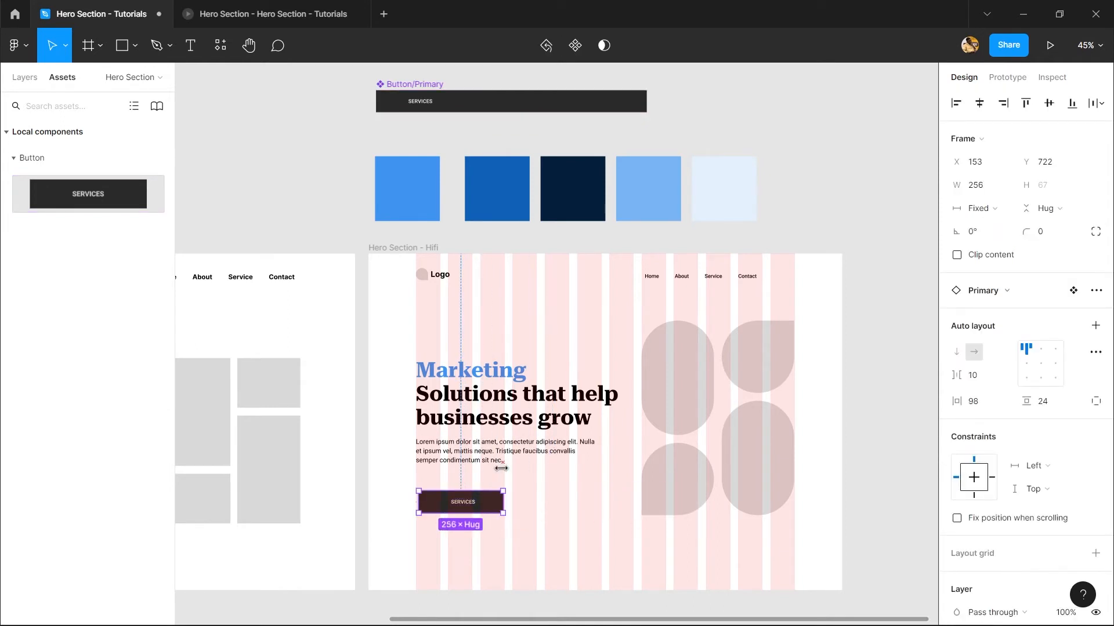
# - Try stretching the Button/Primary main component to a width of 1094 and changing its label text to ddfsd
pyautogui.click(606, 106)
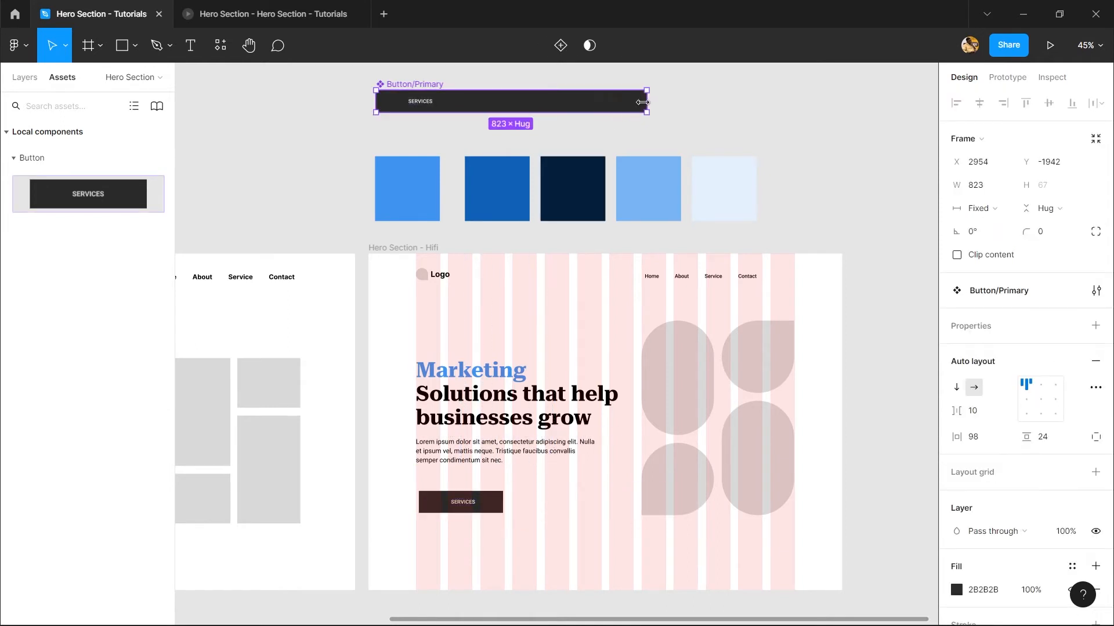
pyautogui.moveTo(642, 103); pyautogui.dragTo(722, 121)
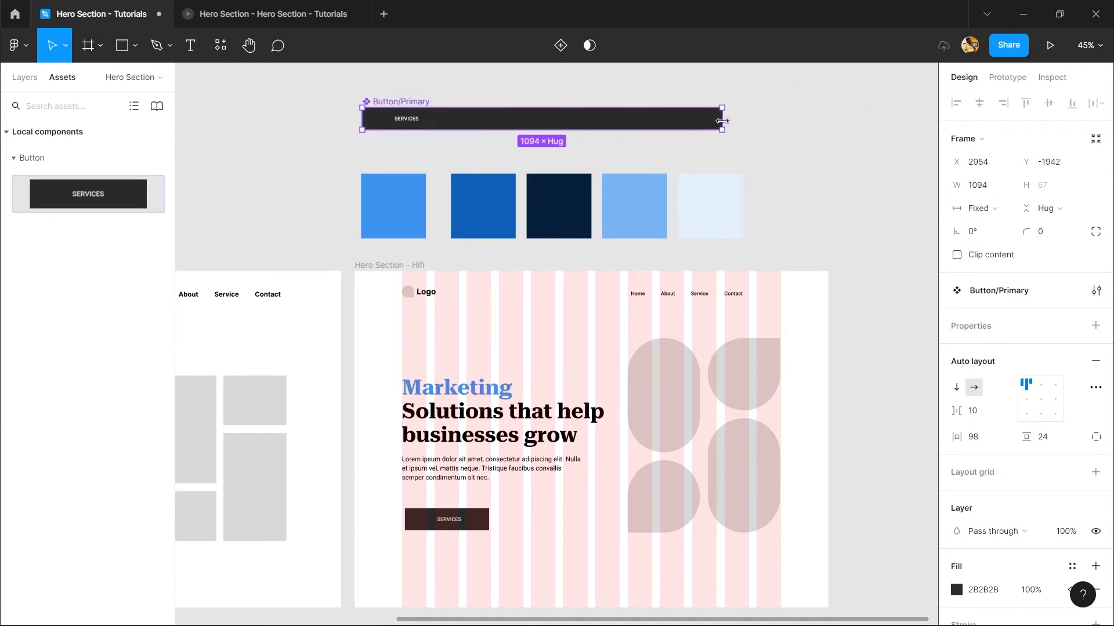
pyautogui.click(409, 122)
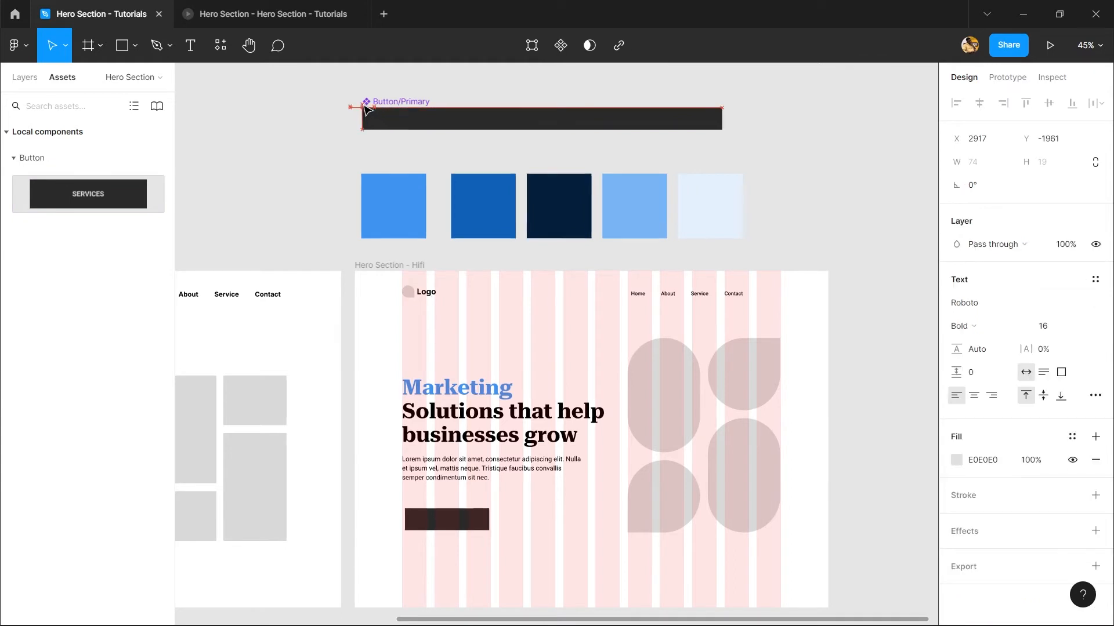
pyautogui.moveTo(404, 125); pyautogui.dragTo(411, 126)
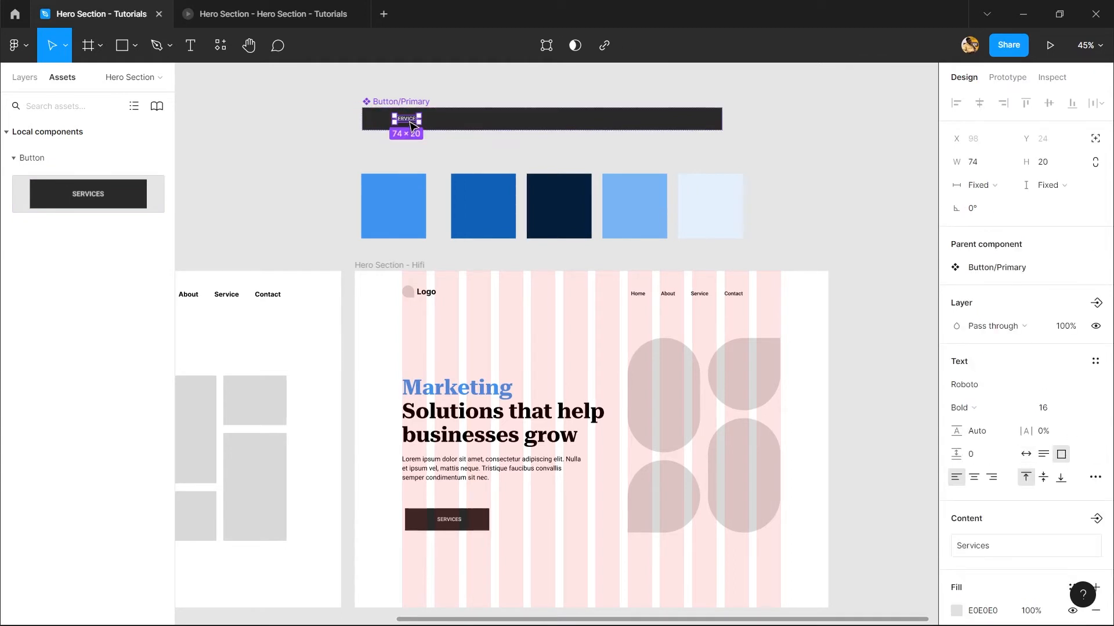
pyautogui.doubleClick(409, 120)
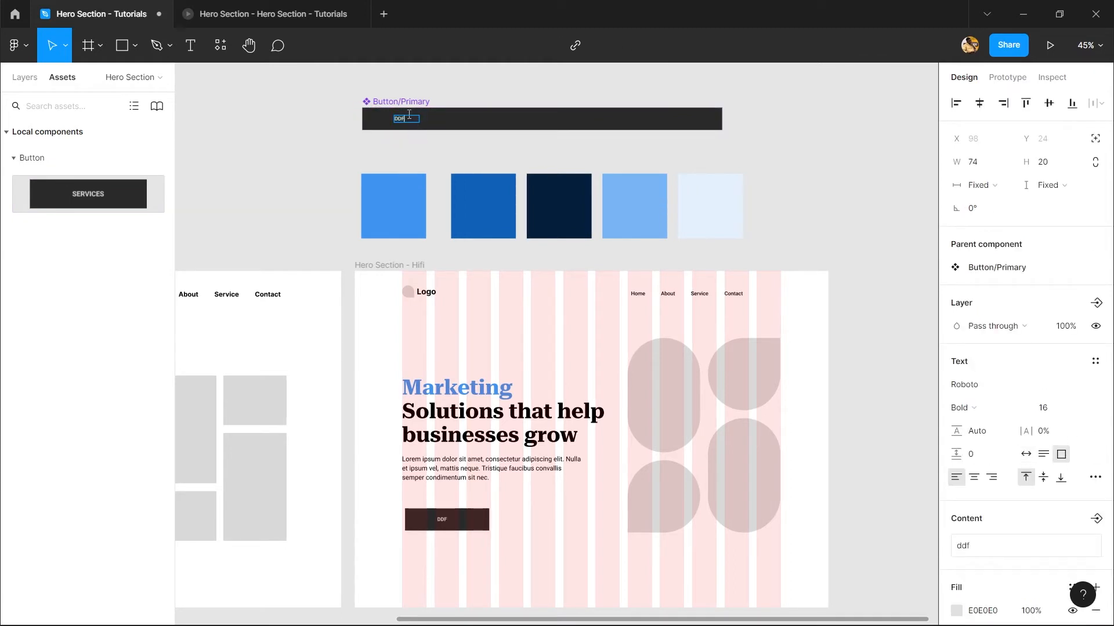
pyautogui.press('Escape')
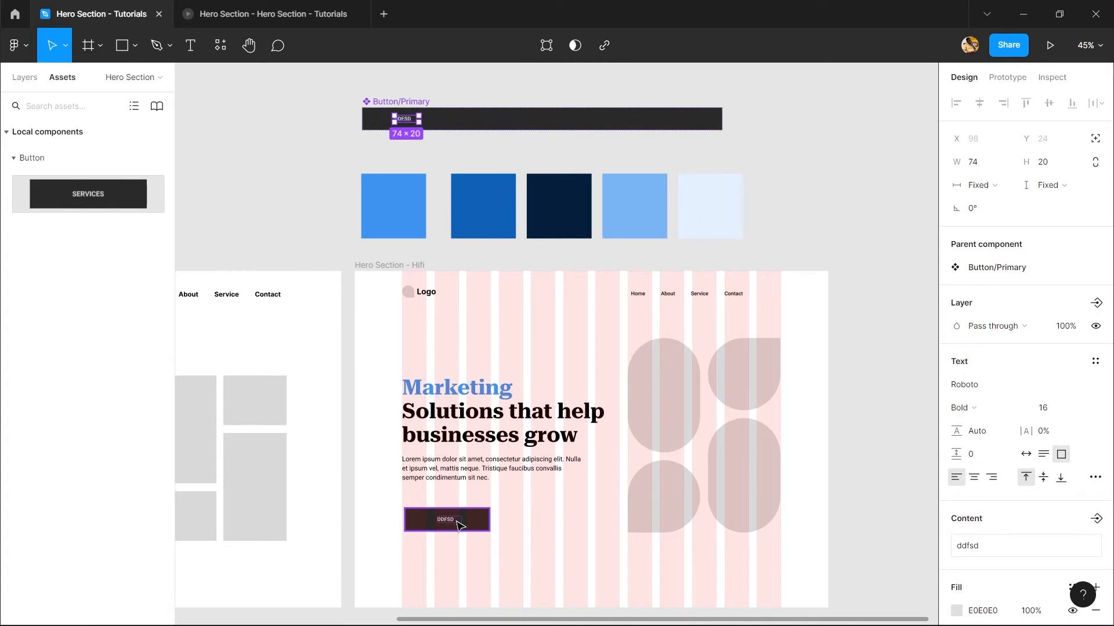
# - Undo the label text and width changes made to the button component and its instance
pyautogui.hotkey('ctrl', 'z')
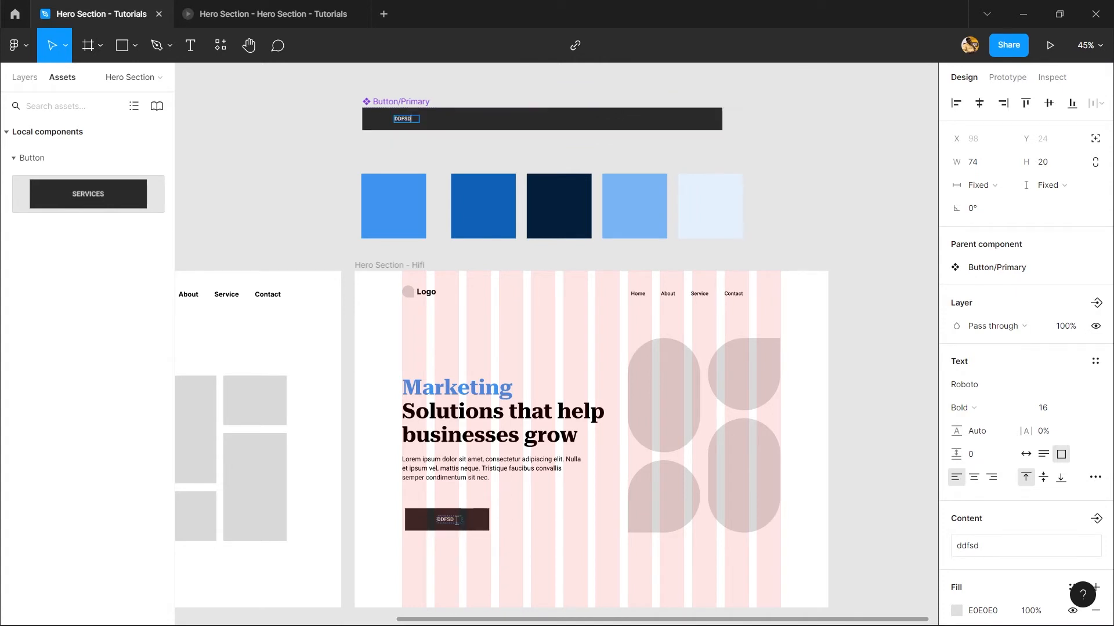
pyautogui.hotkey('ctrl', 'z')
pyautogui.hotkey('ctrl', 'z')
pyautogui.hotkey('ctrl', 'z')
pyautogui.hotkey('ctrl', 'z')
pyautogui.hotkey('ctrl', 'z')
pyautogui.hotkey('ctrl', 'z')
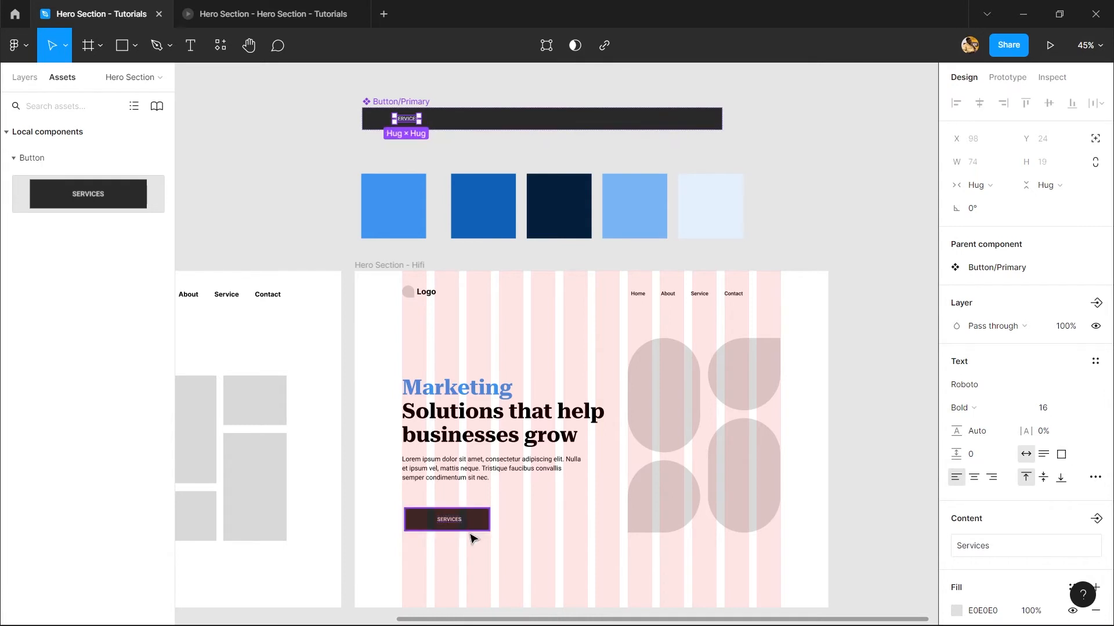
pyautogui.hotkey('ctrl', 'z')
pyautogui.hotkey('ctrl', 'z')
pyautogui.hotkey('ctrl', 'z')
pyautogui.hotkey('ctrl', 'z')
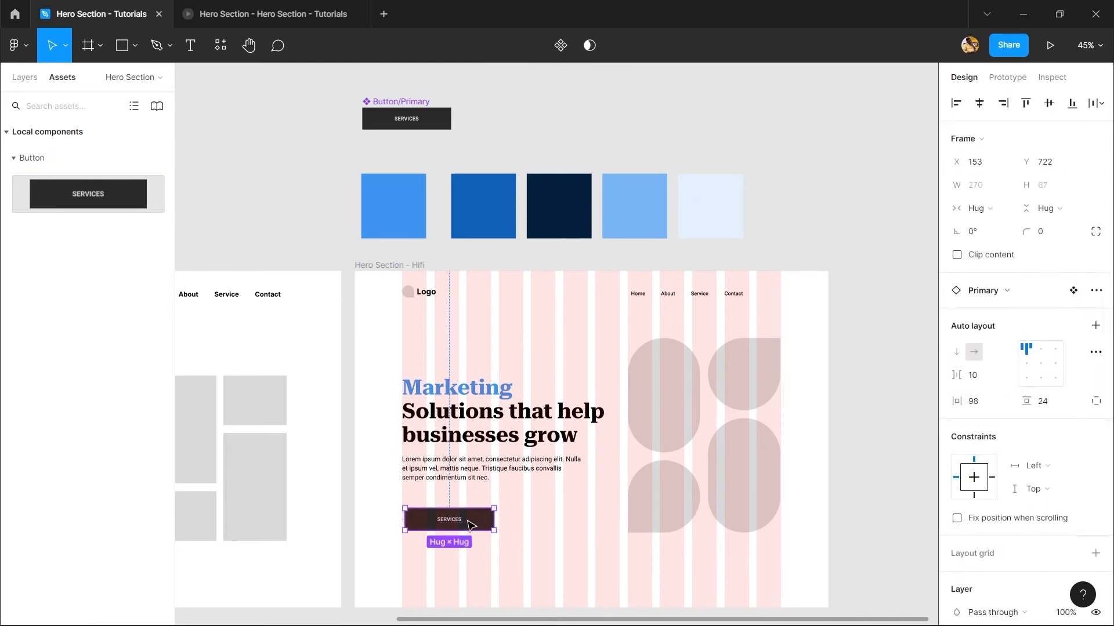
# - Duplicate the SERVICES button instance beside itself at X 438, and align the original with the paragraph's edge at X 144
pyautogui.moveTo(438, 521); pyautogui.dragTo(534, 524)
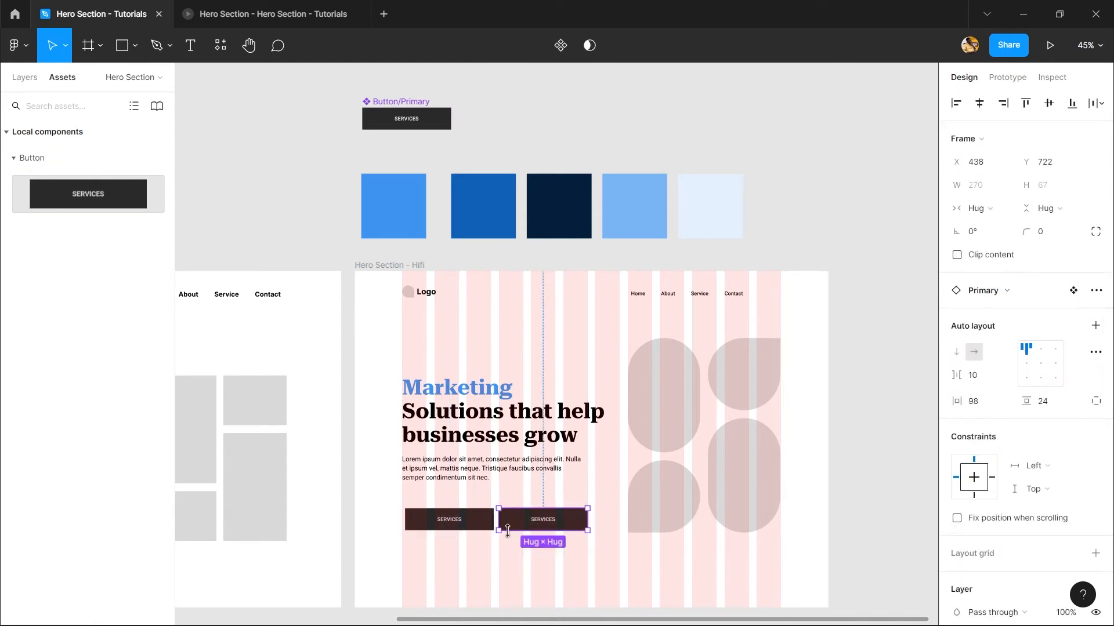
pyautogui.scroll(7, 486, 624)
pyautogui.scroll(-12, 482, 394)
pyautogui.scroll(7, 474, 290)
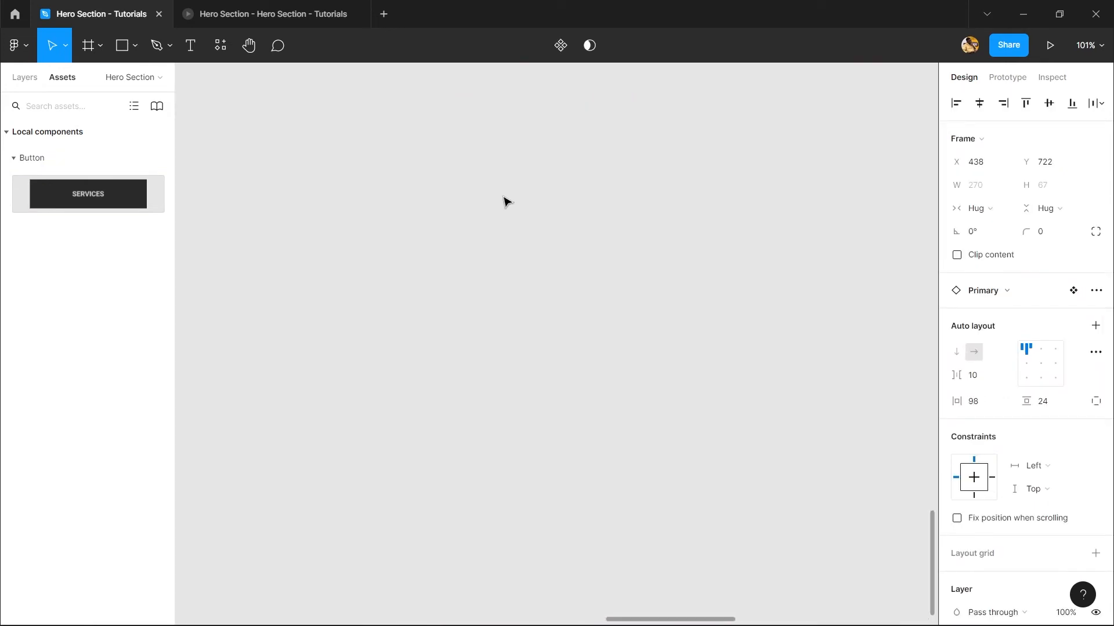
pyautogui.moveTo(505, 202); pyautogui.dragTo(467, 618)
pyautogui.click(447, 222)
pyautogui.scroll(3, 551, 460)
pyautogui.hscroll(-4, 551, 460)
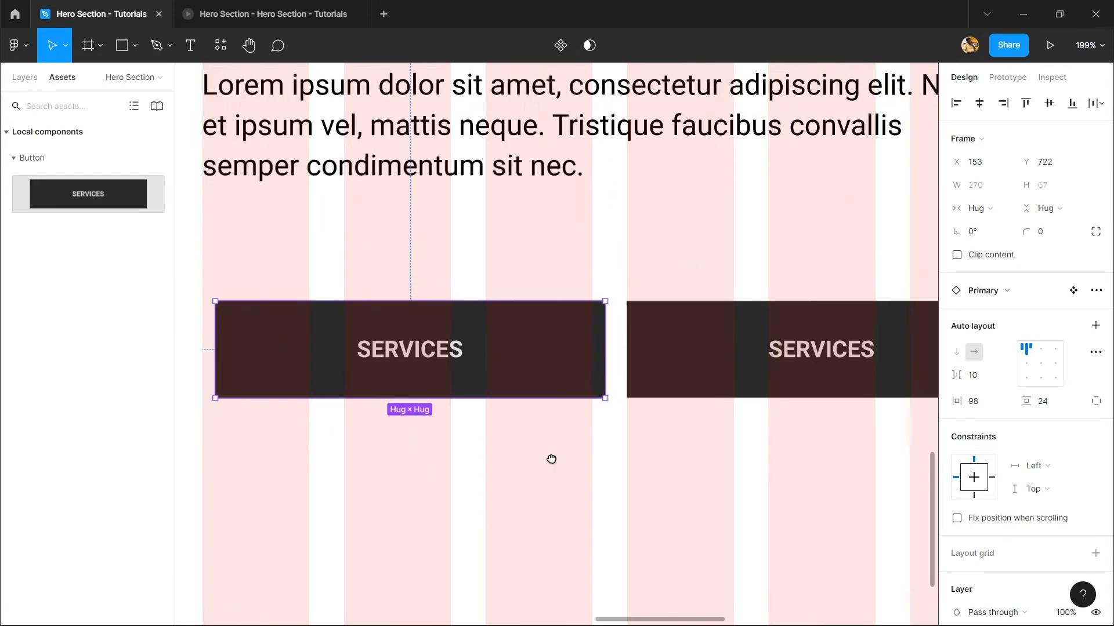
pyautogui.hscroll(1, 543, 388)
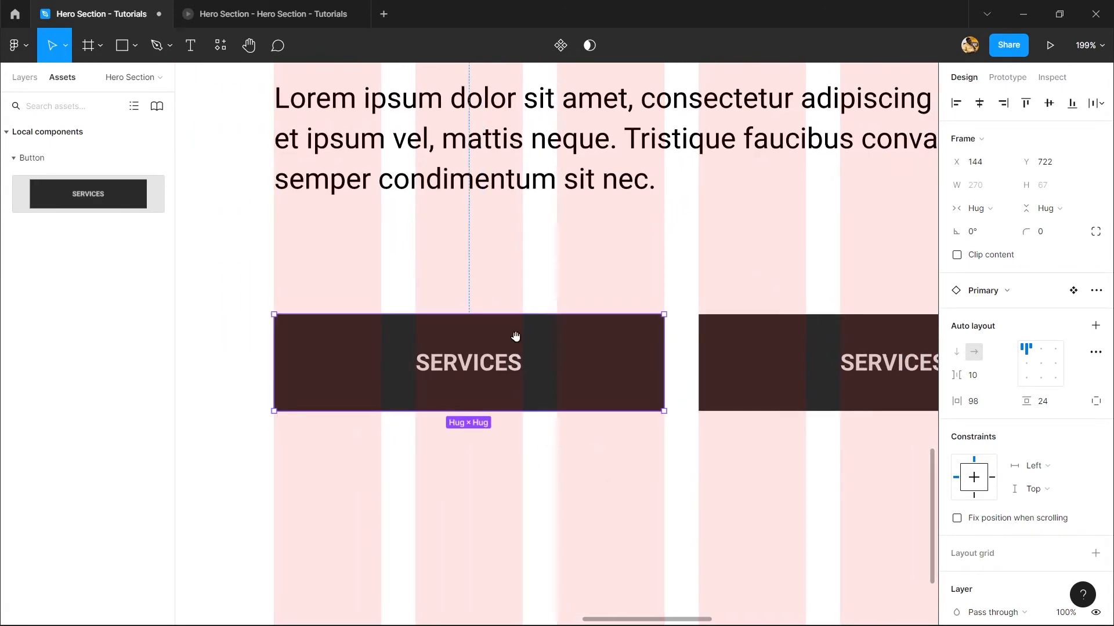
pyautogui.hscroll(2, 712, 348)
# - Fill the second SERVICES button with the lightest blue sampled from the colour palette
pyautogui.click(711, 348)
pyautogui.scroll(-10, 443, 348)
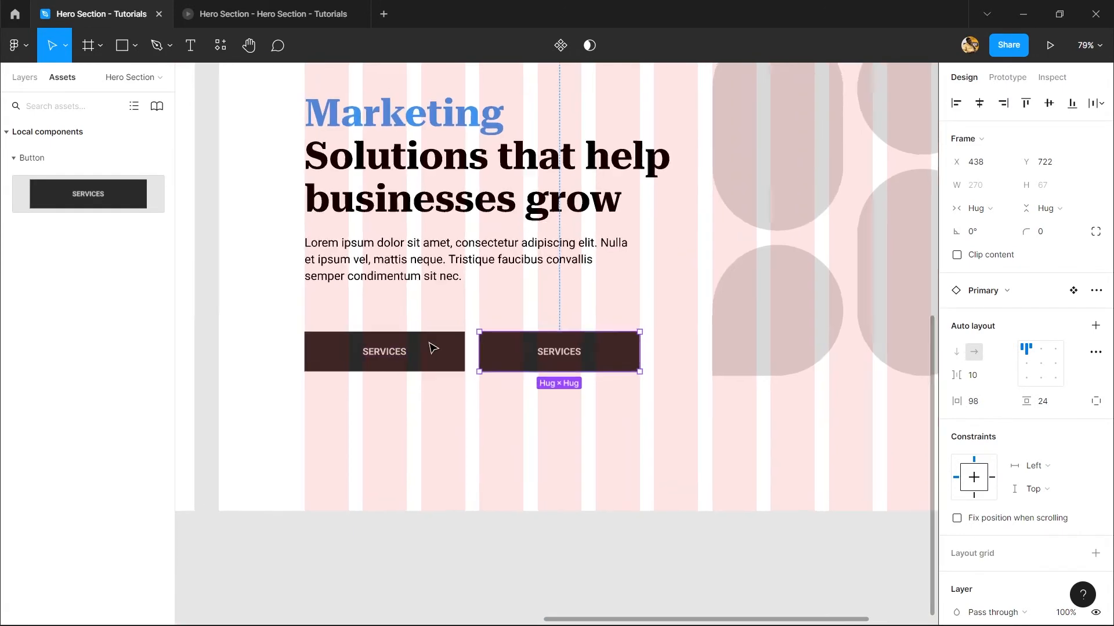
pyautogui.scroll(10, 439, 360)
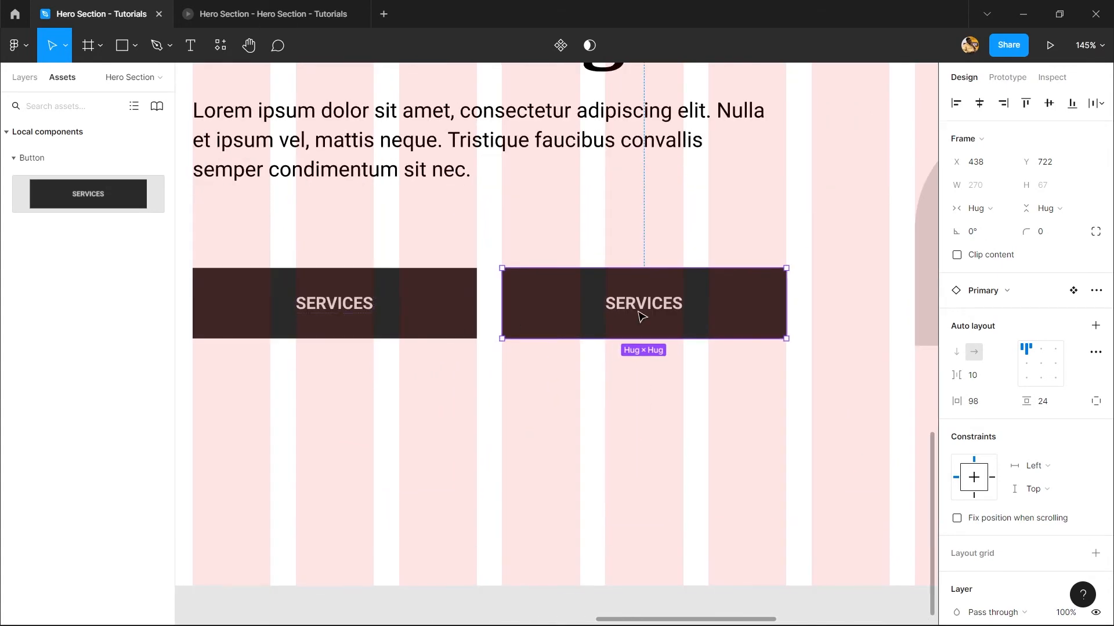
pyautogui.scroll(-5, 781, 333)
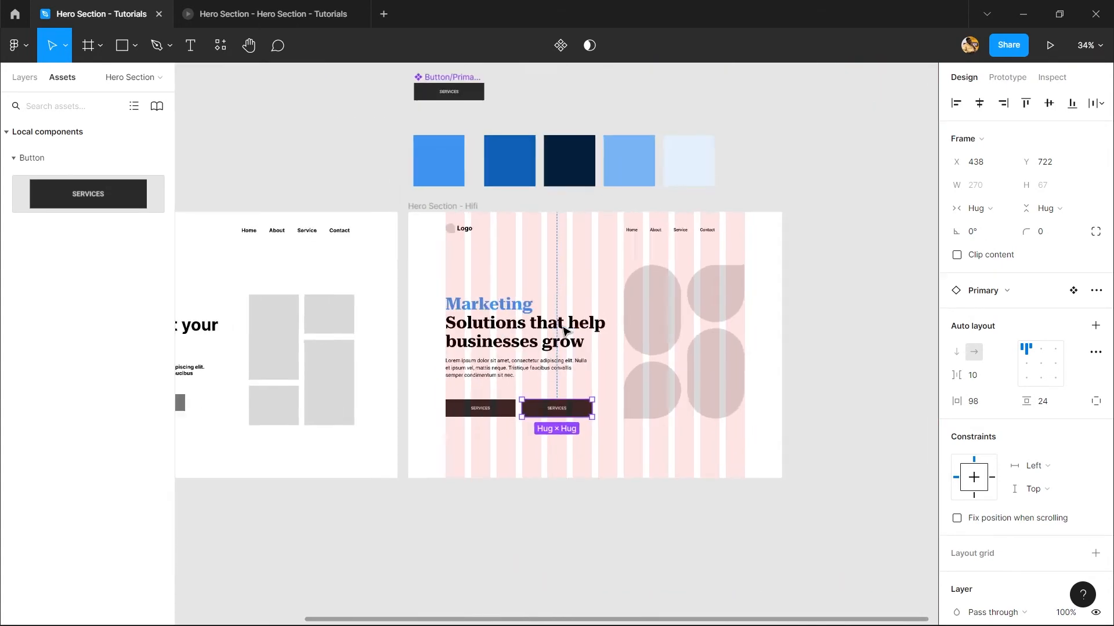
pyautogui.press('i')
pyautogui.click(697, 146)
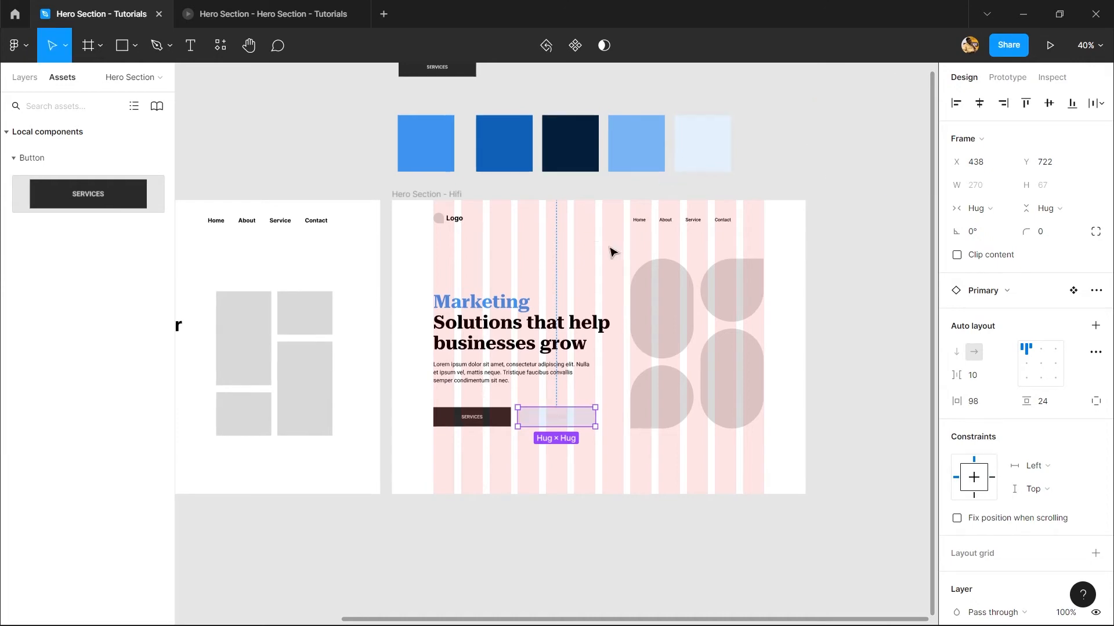
# - Colour the second button's SERVICES label with the bright blue 4094F0 sampled from the palette
pyautogui.scroll(4, 533, 447)
pyautogui.scroll(3, 568, 450)
pyautogui.scroll(-5, 558, 449)
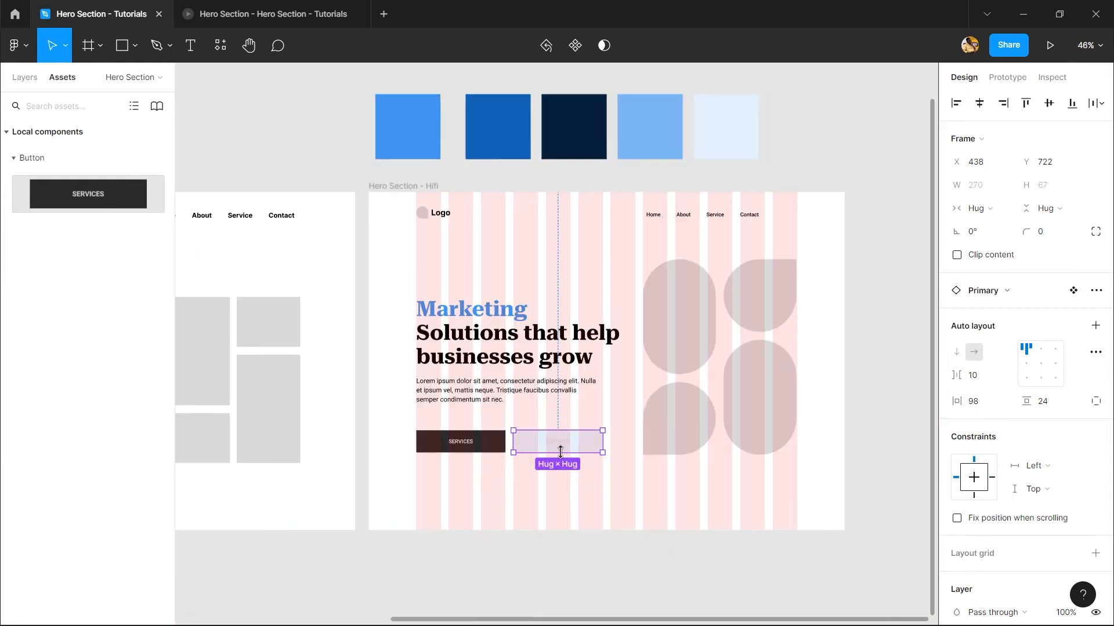
pyautogui.doubleClick(558, 448)
pyautogui.press('i')
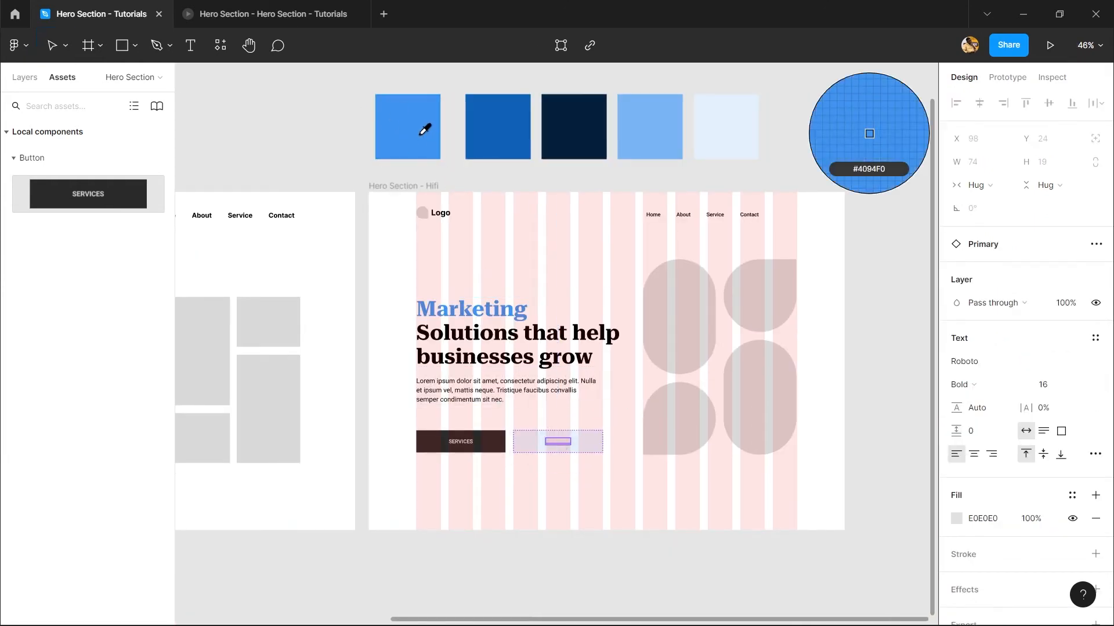
pyautogui.click(426, 127)
pyautogui.click(524, 359)
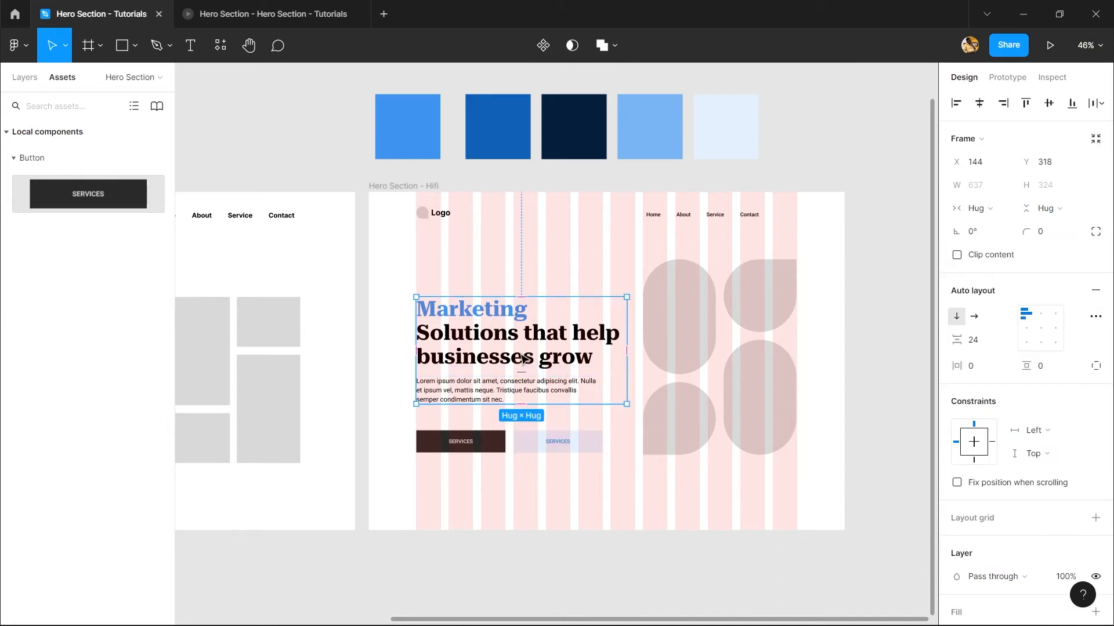
# - Try a darker palette blue on the second button's SERVICES label
pyautogui.doubleClick(558, 443)
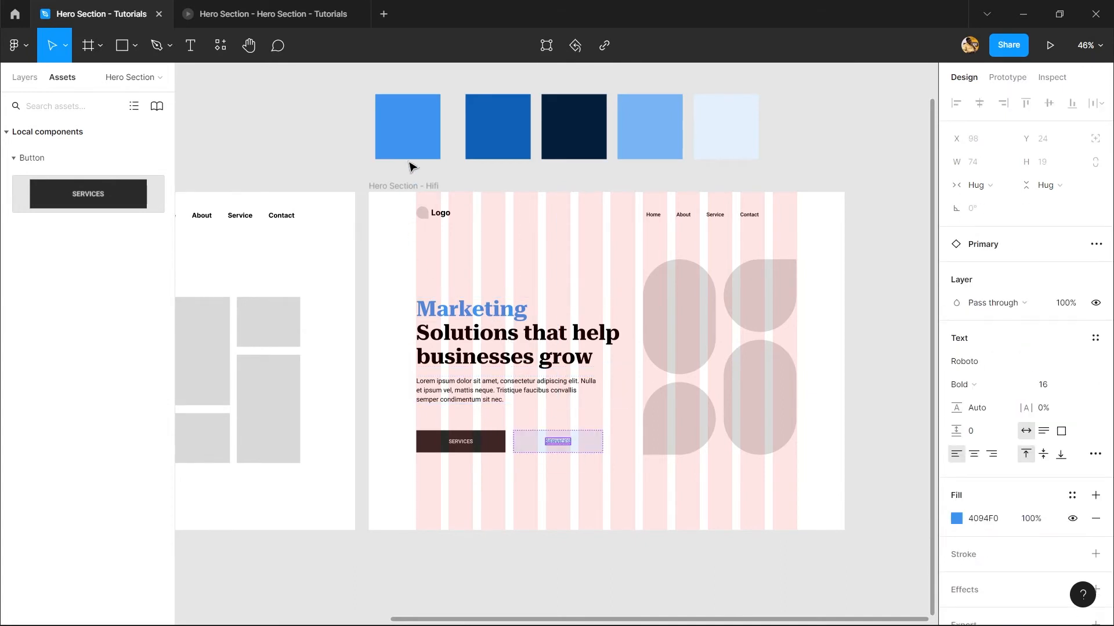
pyautogui.click(496, 210)
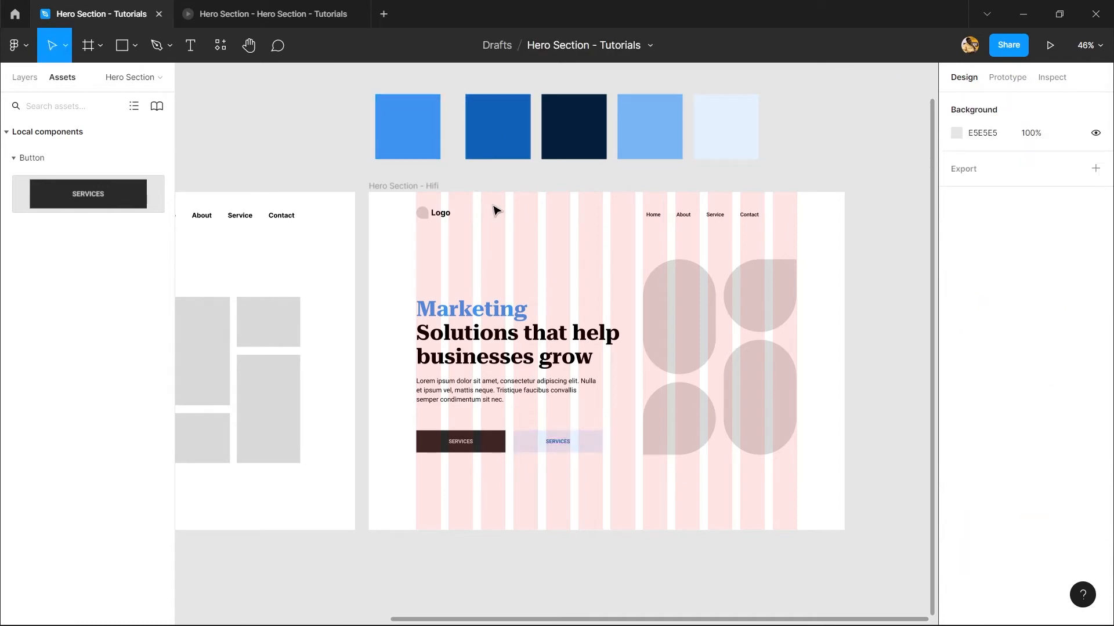
pyautogui.click(496, 210)
# - Try centre-aligning the text of the first button's SERVICES label
pyautogui.click(498, 390)
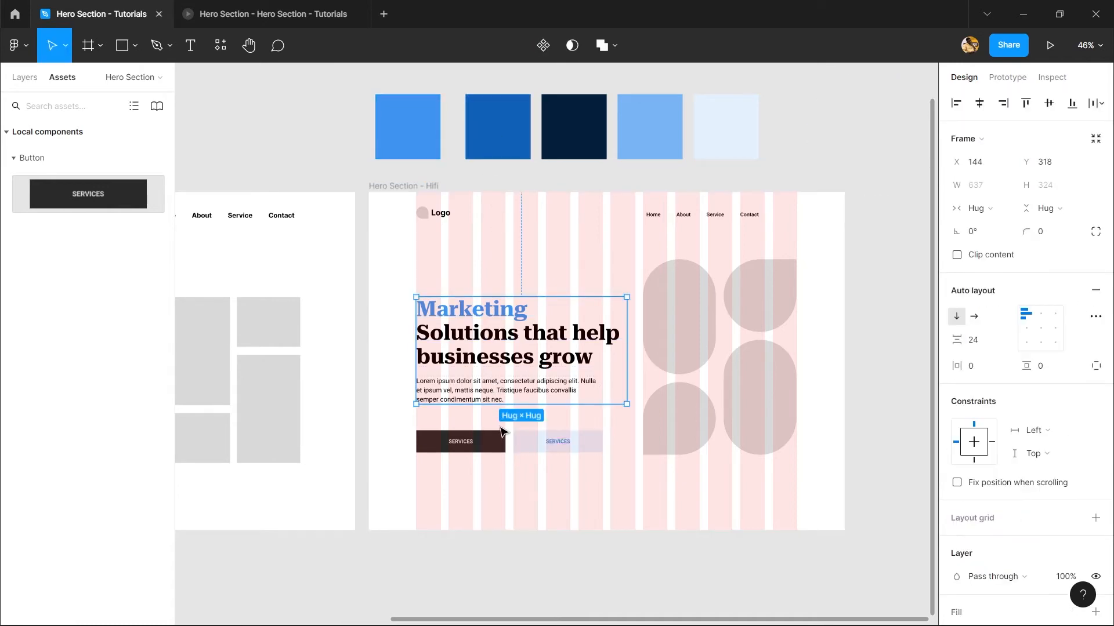
pyautogui.click(476, 448)
pyautogui.scroll(3, 479, 446)
pyautogui.click(480, 441)
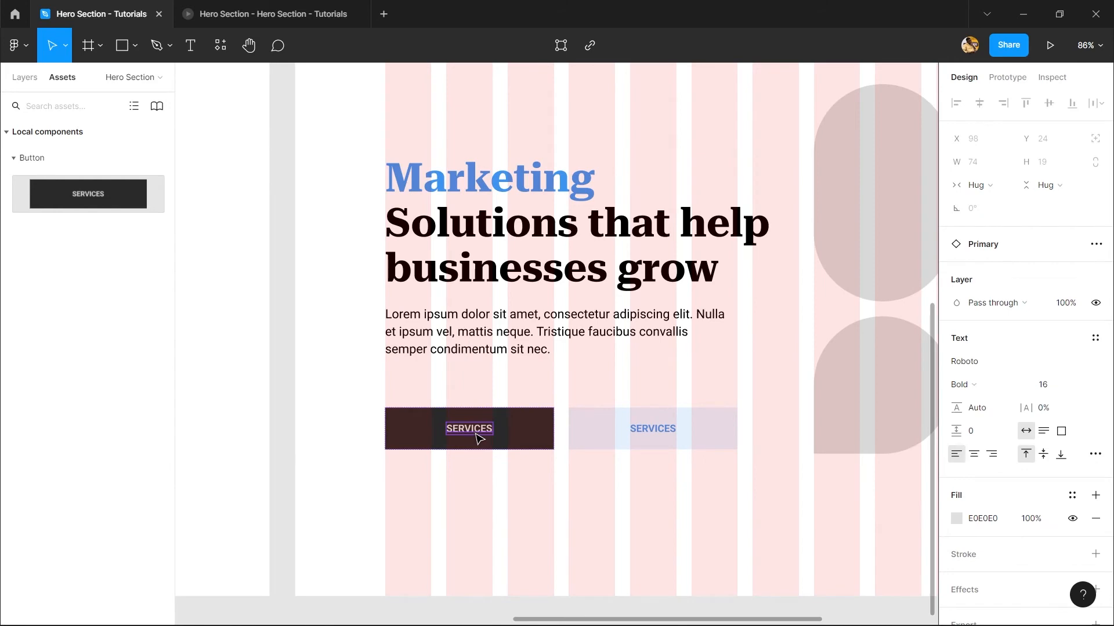
pyautogui.doubleClick(475, 435)
pyautogui.click(974, 454)
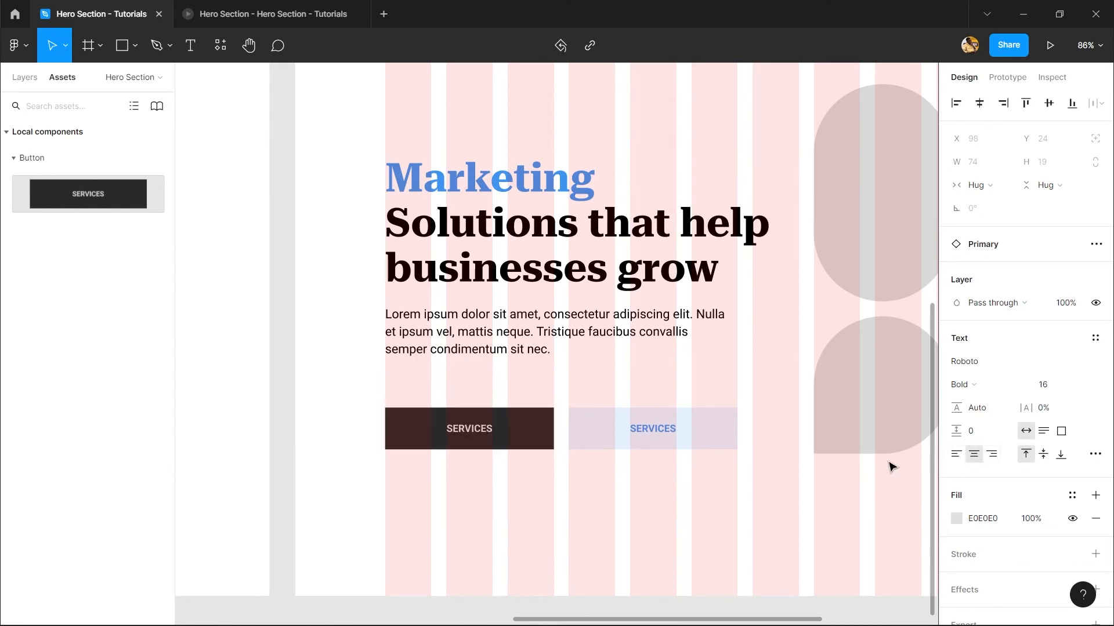
pyautogui.hotkey('ctrl', 'z')
# - Centre-align the text of the SERVICES label in the main Button/Primary component
pyautogui.scroll(-3, 481, 428)
pyautogui.scroll(-2, 469, 288)
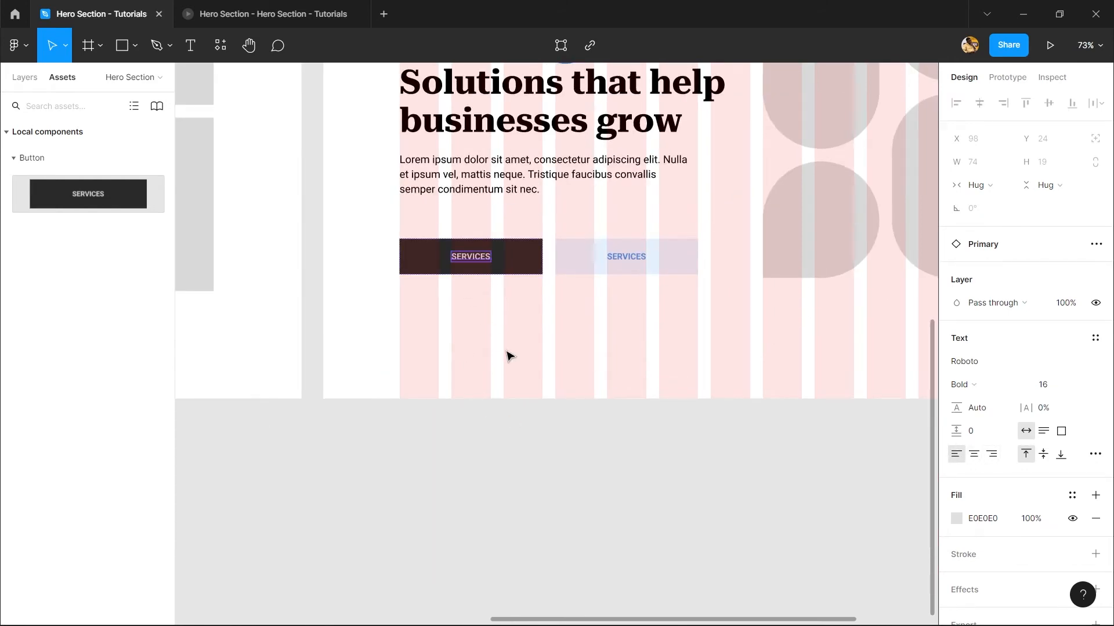
pyautogui.scroll(10, 508, 325)
pyautogui.click(405, 268)
pyautogui.doubleClick(401, 268)
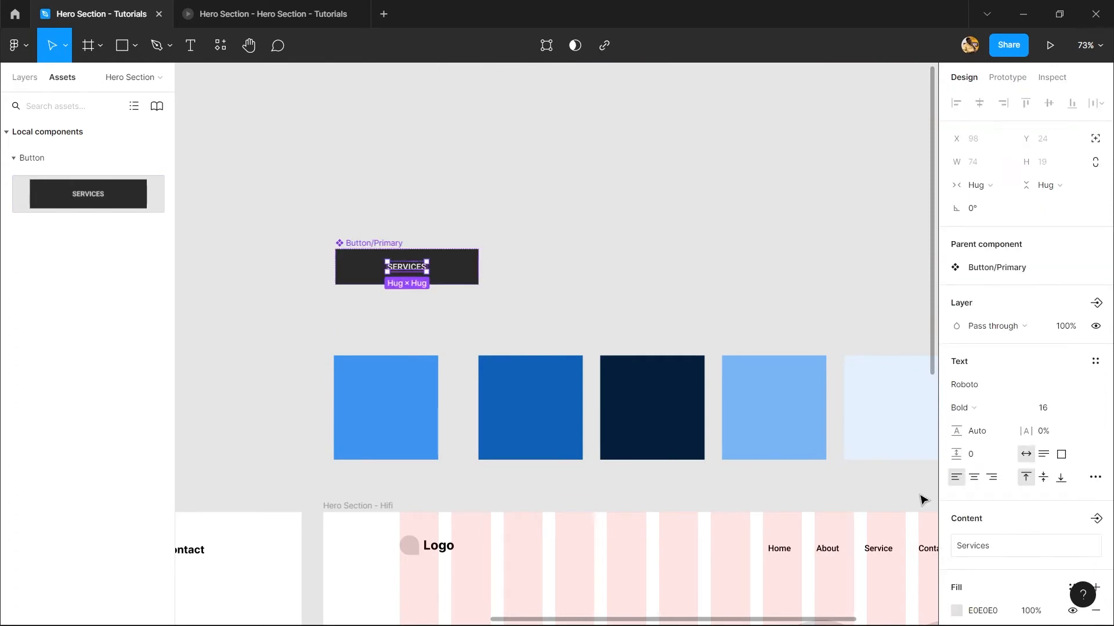
pyautogui.click(974, 477)
# - Change the label of the first, dark button in the hero section to CONTACT
pyautogui.scroll(-7, 459, 406)
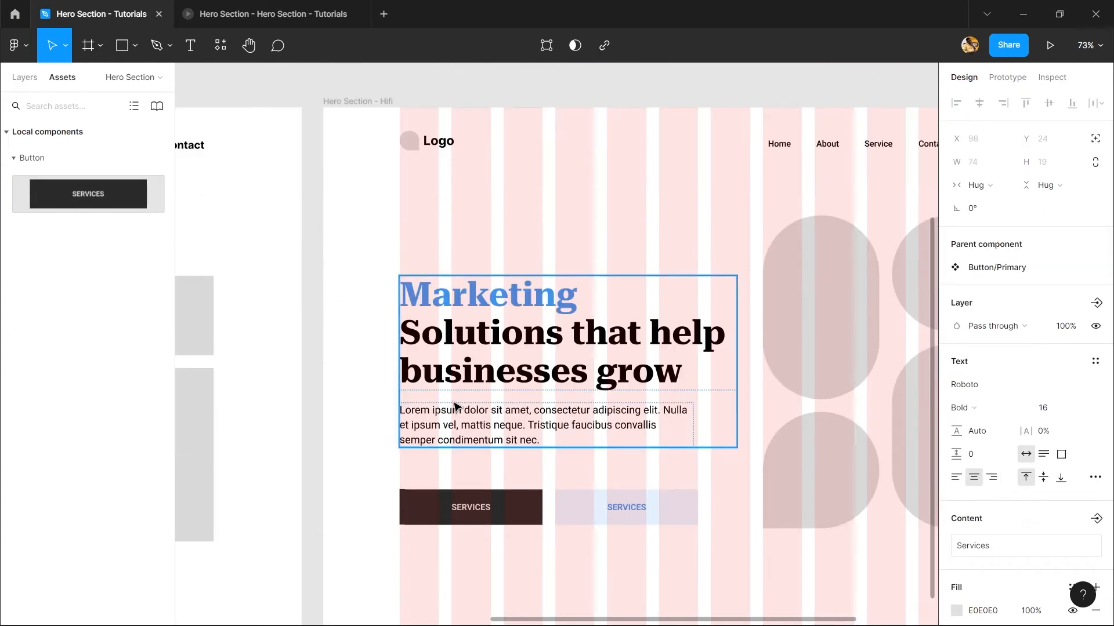
pyautogui.doubleClick(463, 512)
pyautogui.doubleClick(470, 506)
pyautogui.write('CONTACT')
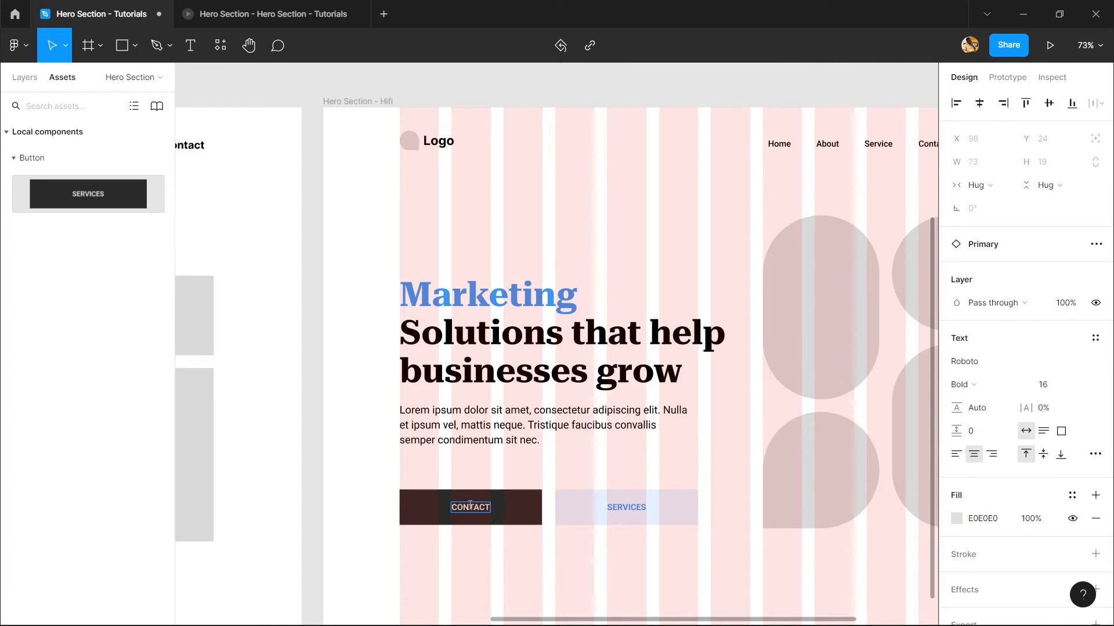
pyautogui.scroll(6, 505, 506)
pyautogui.click(564, 445)
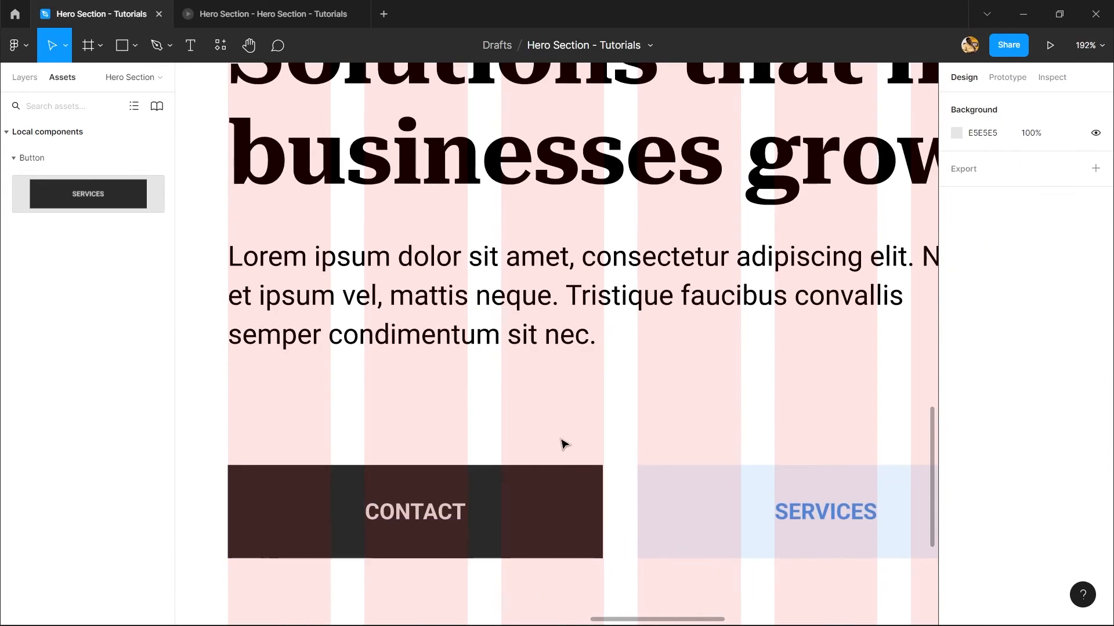
# - Try resizing the CONTACT button's width to test its label alignment, and undo the resize
pyautogui.moveTo(620, 569); pyautogui.dragTo(641, 400)
pyautogui.scroll(6, 640, 397)
pyautogui.click(568, 255)
pyautogui.moveTo(602, 227); pyautogui.dragTo(528, 260)
pyautogui.scroll(-2, 597, 226)
pyautogui.scroll(-6, 589, 232)
pyautogui.hotkey('ctrl', 'z')
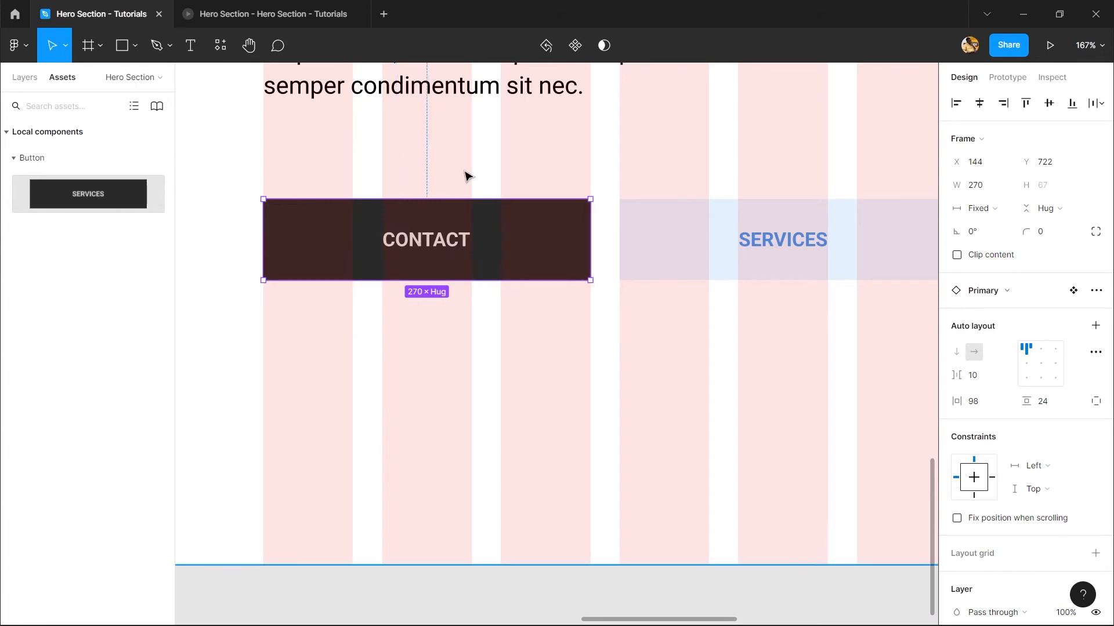
# - Set the auto layout alignment of the main Button/Primary component to centre both horizontally and vertically
pyautogui.scroll(-8, 487, 250)
pyautogui.moveTo(490, 256); pyautogui.dragTo(510, 469)
pyautogui.scroll(7, 457, 319)
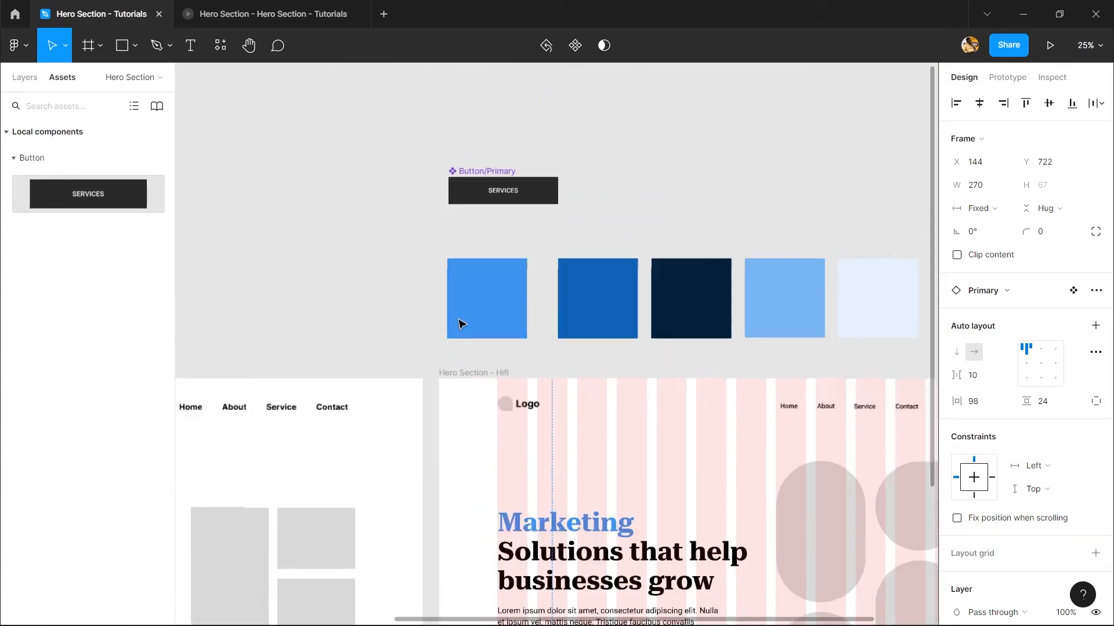
pyautogui.moveTo(517, 124); pyautogui.dragTo(480, 255)
pyautogui.click(487, 268)
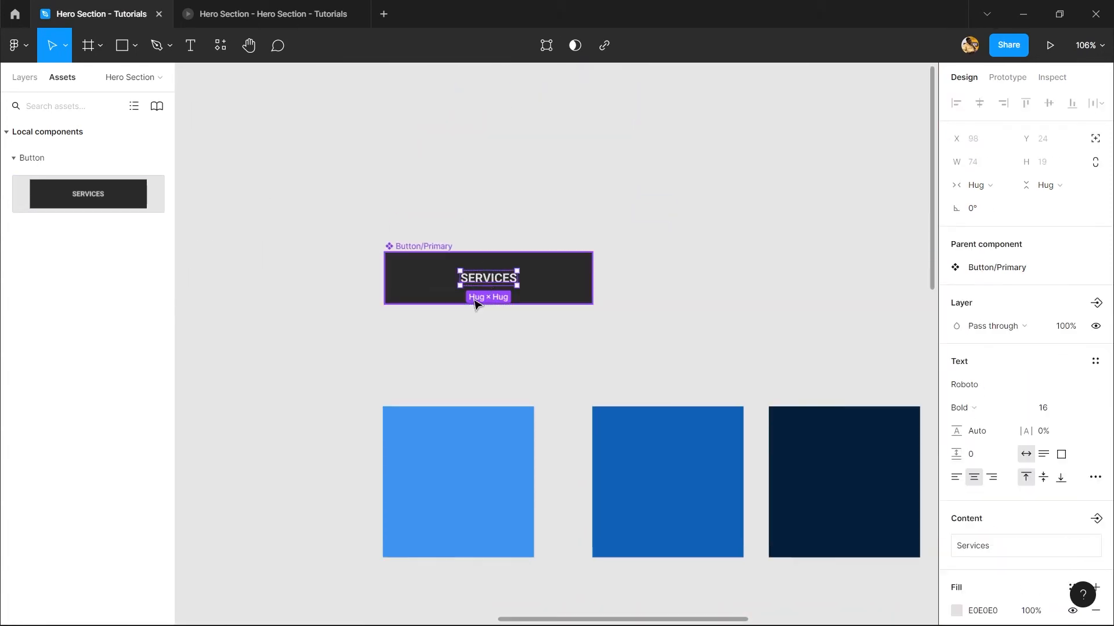
pyautogui.click(430, 253)
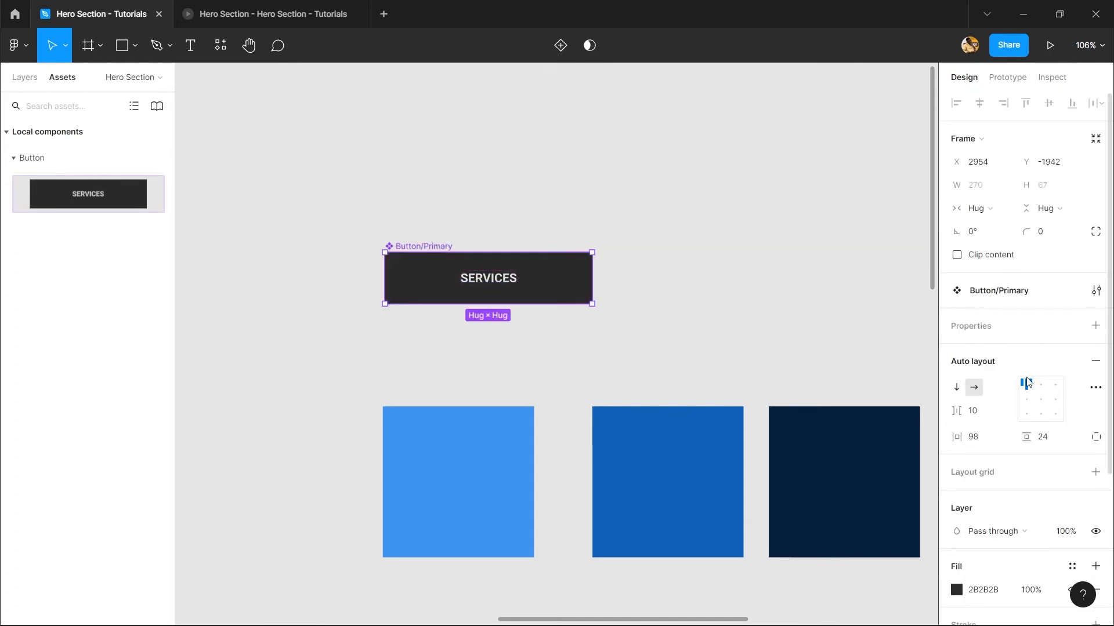
pyautogui.click(1043, 405)
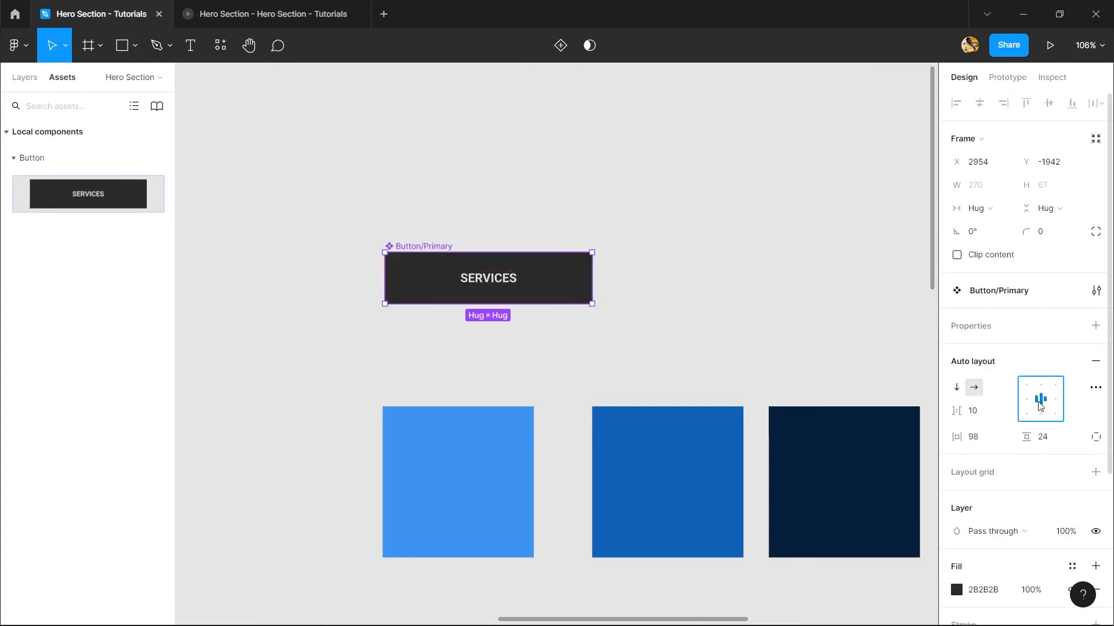
# - Try resizing the CONTACT button from its side edge to retest the label centring, and undo it
pyautogui.scroll(-12, 728, 338)
pyautogui.scroll(1, 626, 326)
pyautogui.click(638, 325)
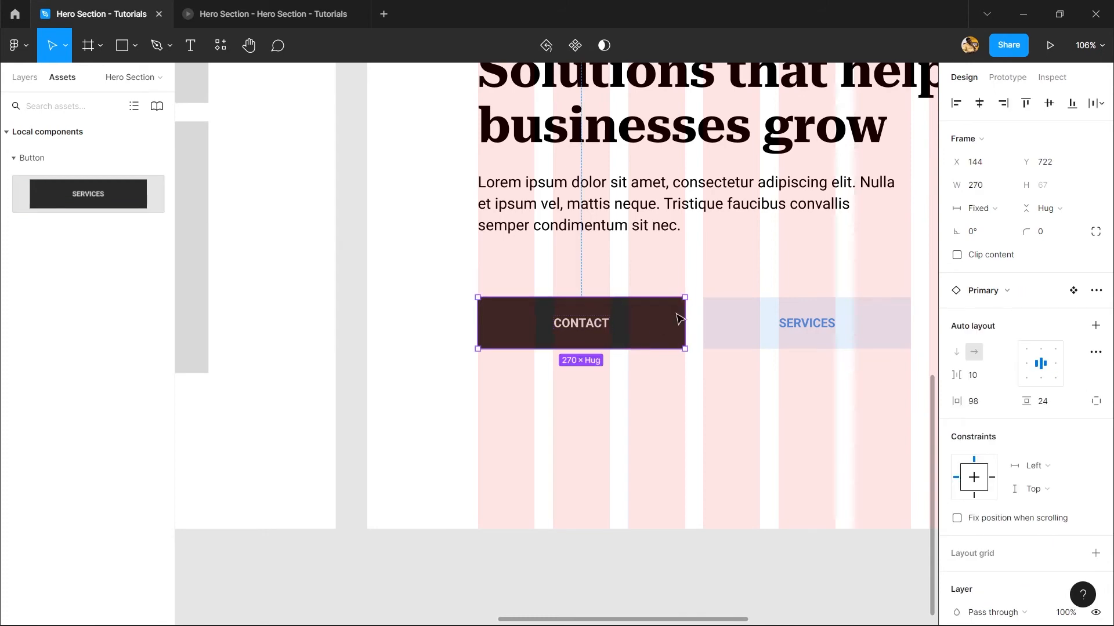
pyautogui.moveTo(693, 317); pyautogui.dragTo(585, 495)
pyautogui.hscroll(2, 620, 317)
pyautogui.hotkey('ctrl', 'z')
# - Fill the CONTACT button with the bright blue 4094F0 sampled from the first palette square
pyautogui.scroll(-7, 588, 335)
pyautogui.scroll(1, 590, 293)
pyautogui.scroll(-3, 604, 319)
pyautogui.scroll(5, 547, 412)
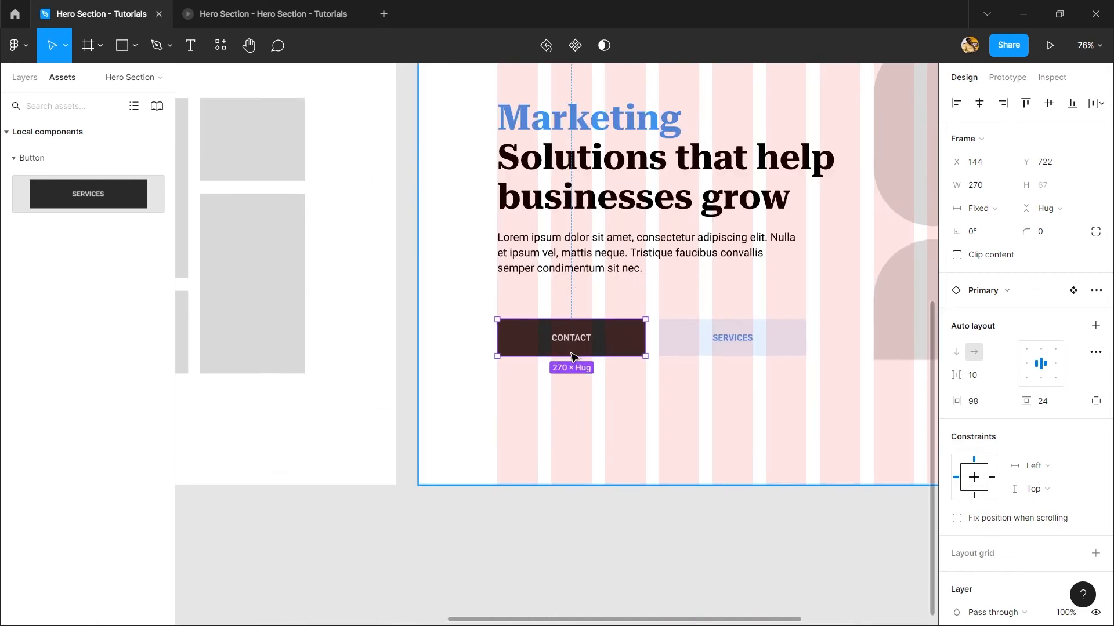
pyautogui.scroll(-5, 495, 317)
pyautogui.scroll(4, 517, 298)
pyautogui.scroll(2, 470, 468)
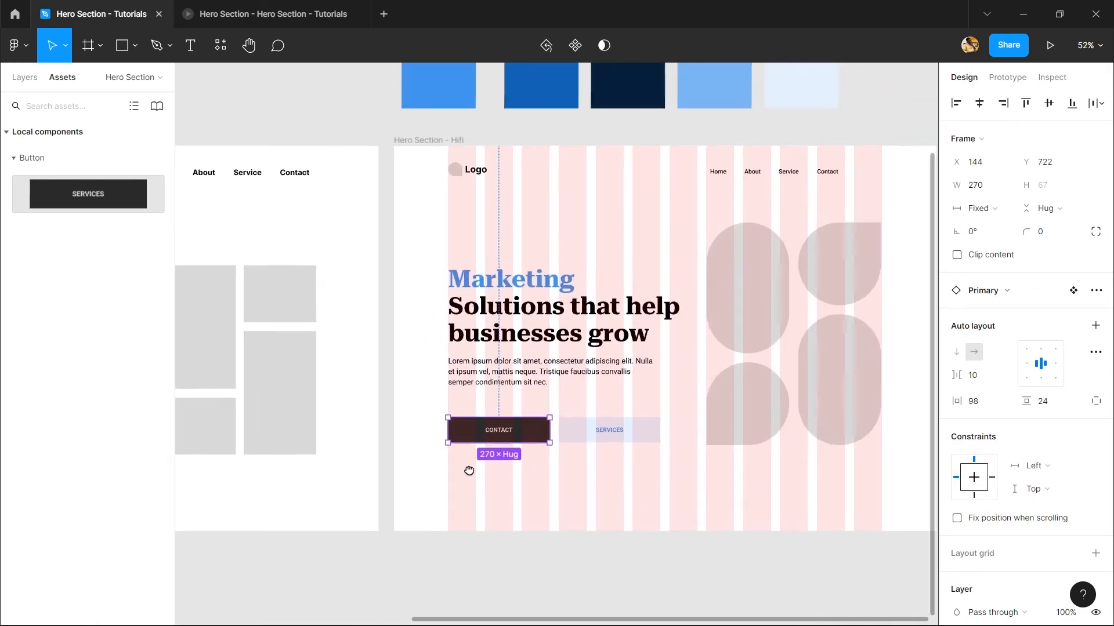
pyautogui.scroll(-2, 486, 360)
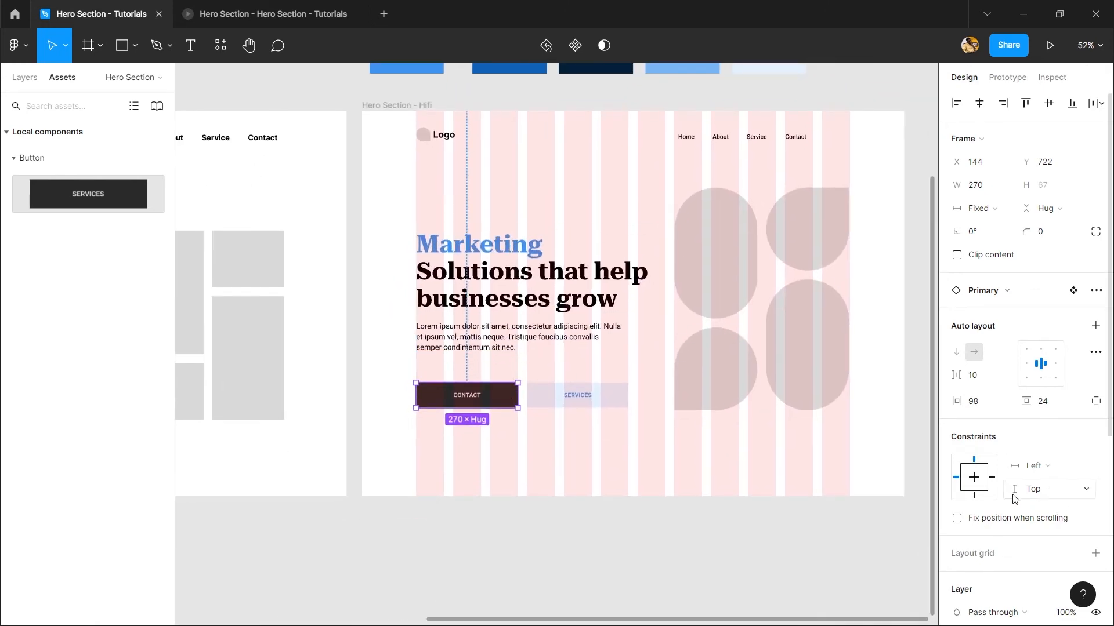
pyautogui.scroll(-5, 986, 476)
pyautogui.click(957, 383)
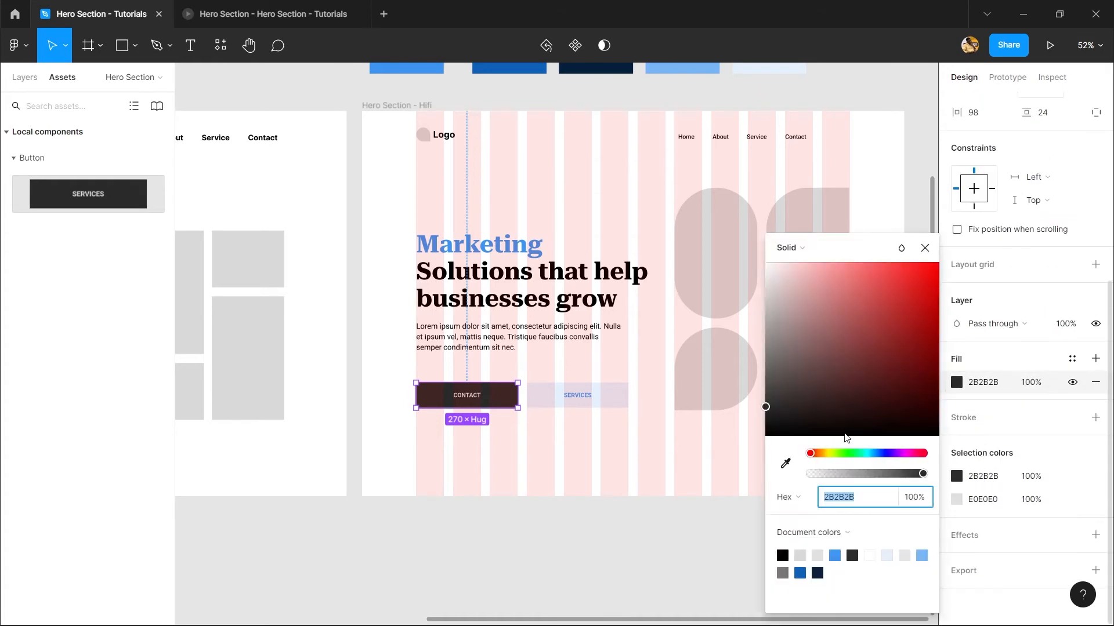
pyautogui.click(785, 462)
pyautogui.scroll(5, 429, 220)
pyautogui.click(429, 207)
pyautogui.press('Escape')
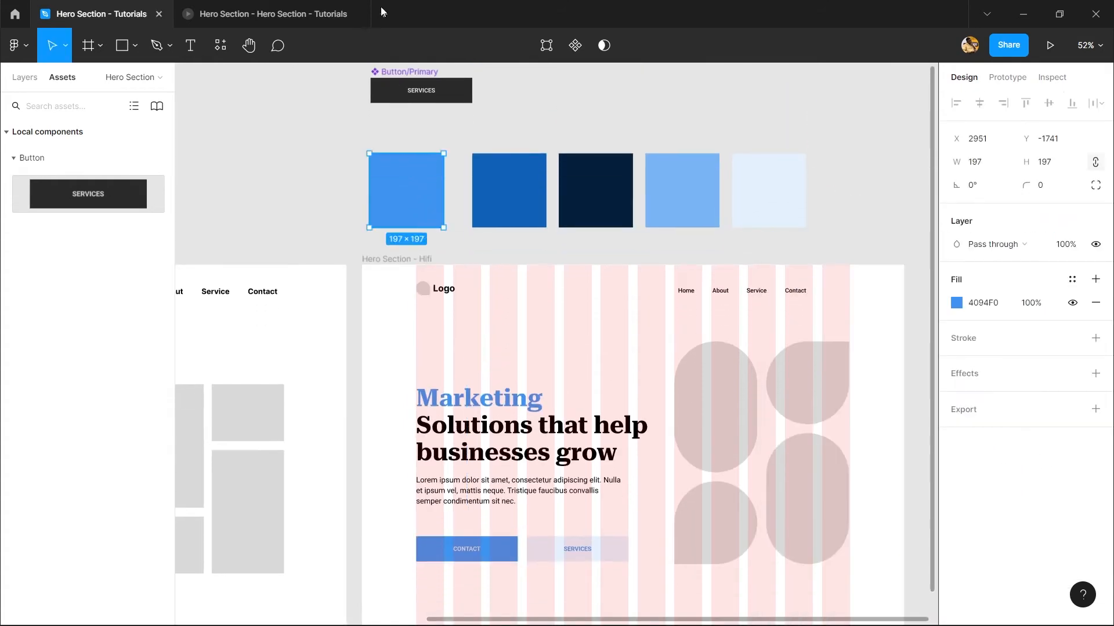
# - Check the recoloured hero section buttons in the prototype preview and return to the design file
pyautogui.click(331, 5)
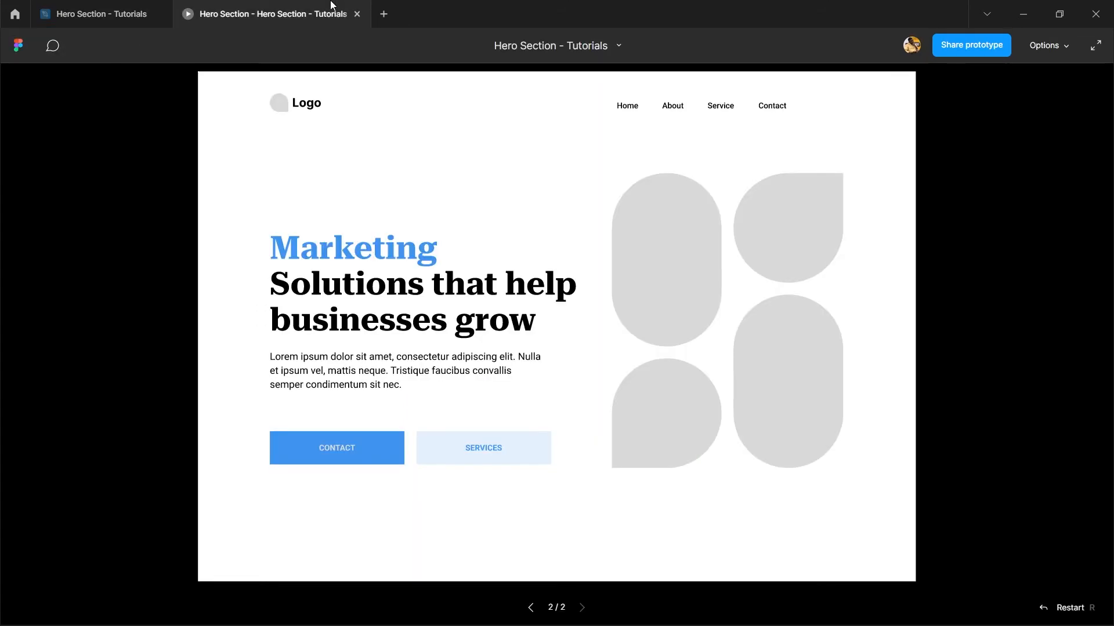
pyautogui.click(36, 6)
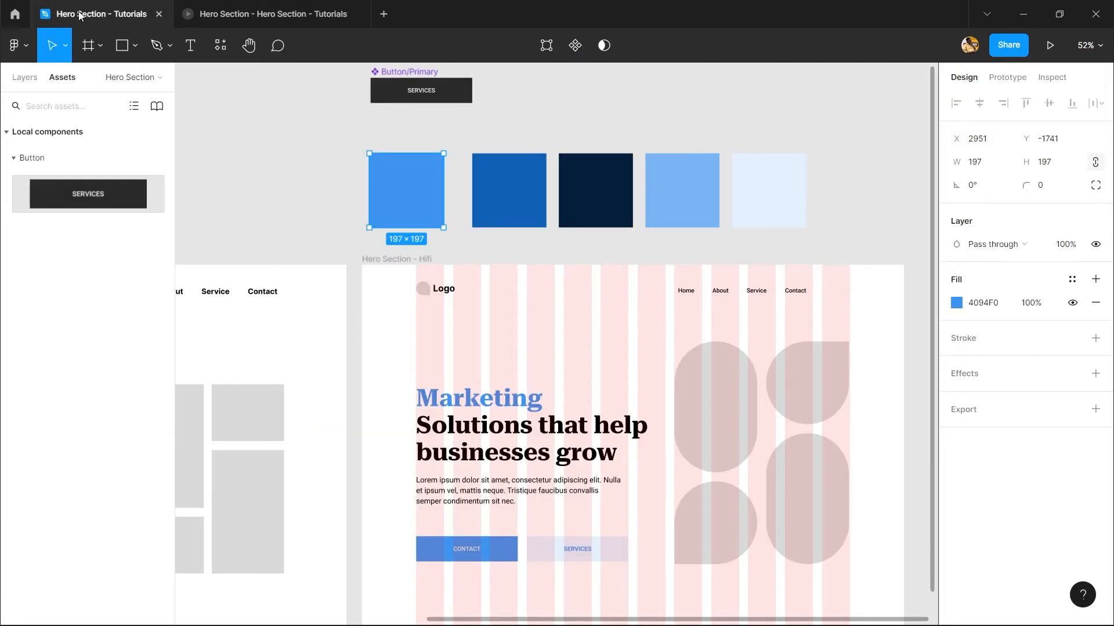
pyautogui.click(798, 507)
pyautogui.hscroll(3, 507, 356)
pyautogui.scroll(-2, 507, 355)
pyautogui.click(525, 321)
pyautogui.scroll(-2, 623, 337)
pyautogui.hscroll(-2, 624, 337)
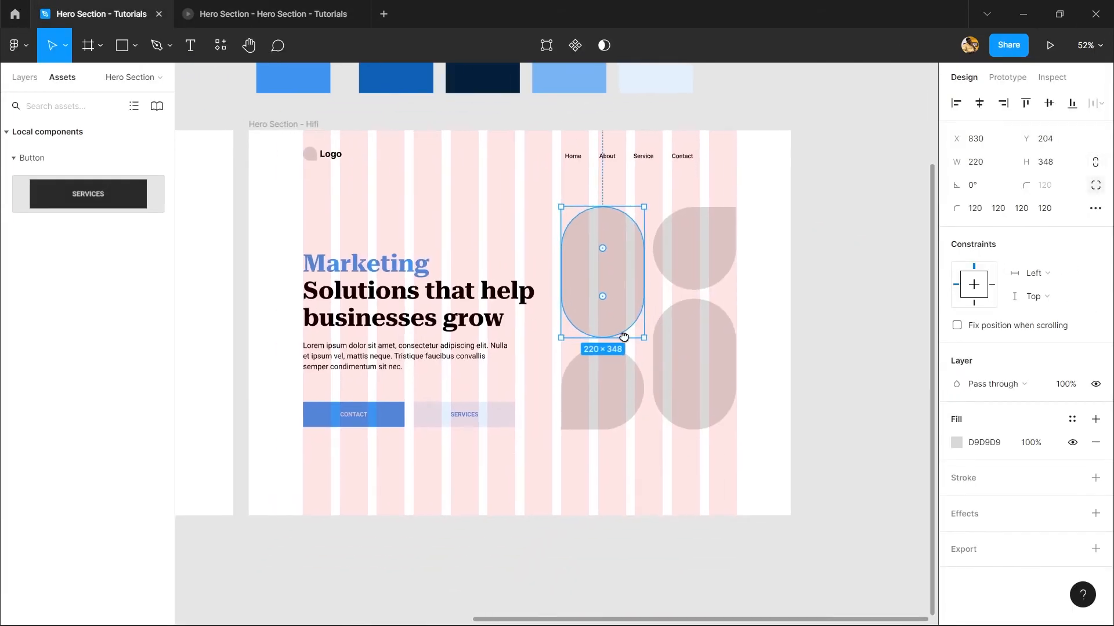
# - Switch to File Explorer and open the Image folder inside Documents > My Course > Short Tutorial
pyautogui.moveTo(626, 616)
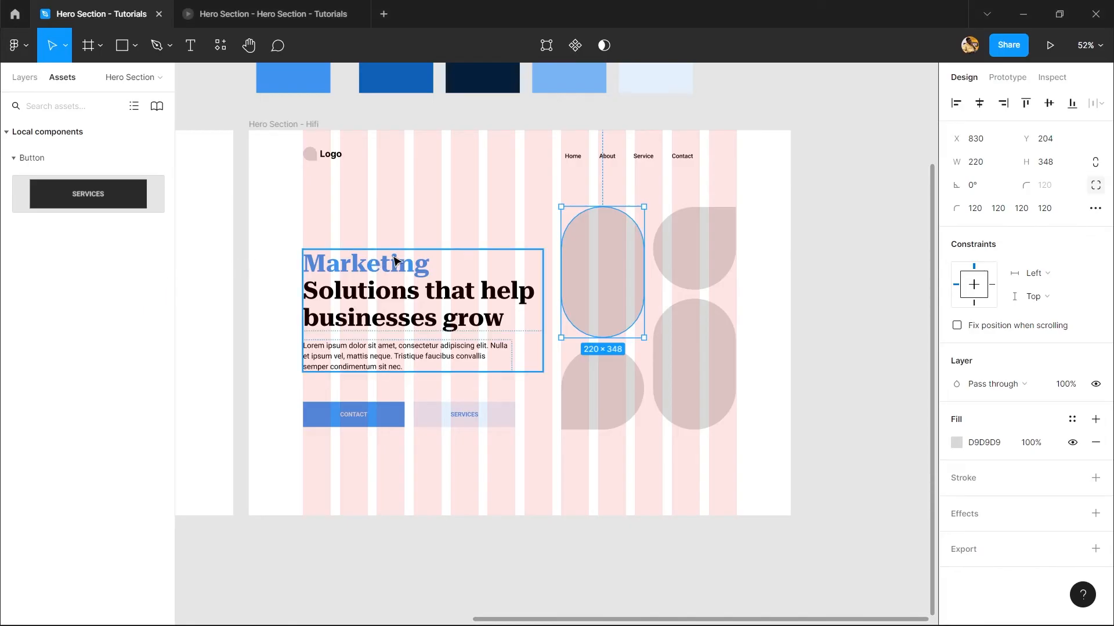
pyautogui.click(429, 229)
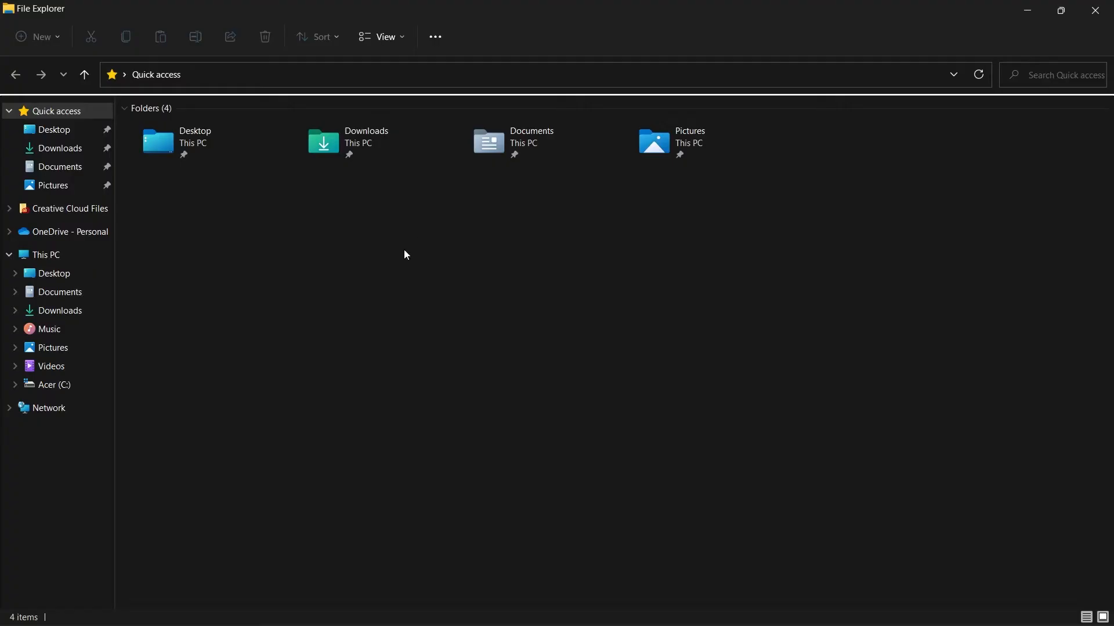
pyautogui.click(75, 168)
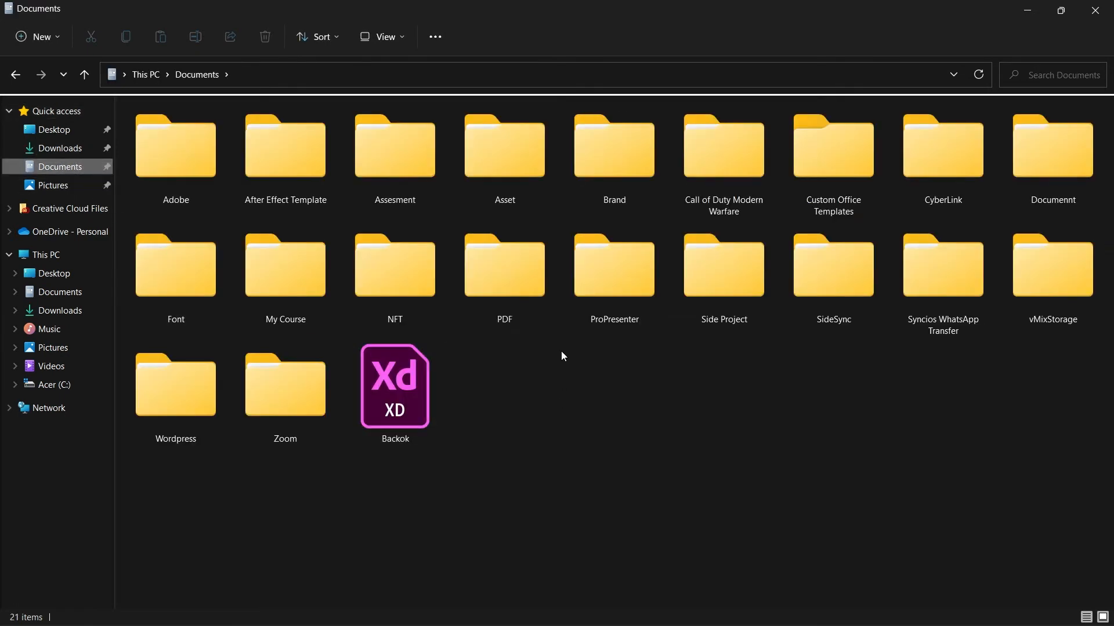
pyautogui.keyDown('ctrl'); pyautogui.scroll(-4, 531, 254); pyautogui.keyUp('ctrl')
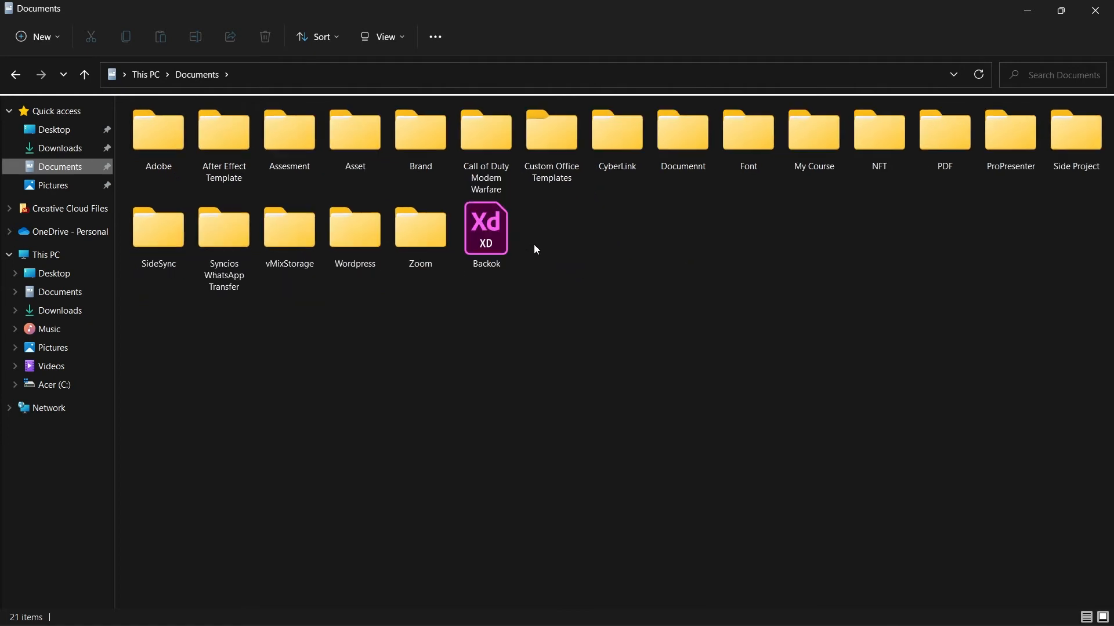
pyautogui.keyDown('ctrl'); pyautogui.scroll(-1, 536, 250); pyautogui.keyUp('ctrl')
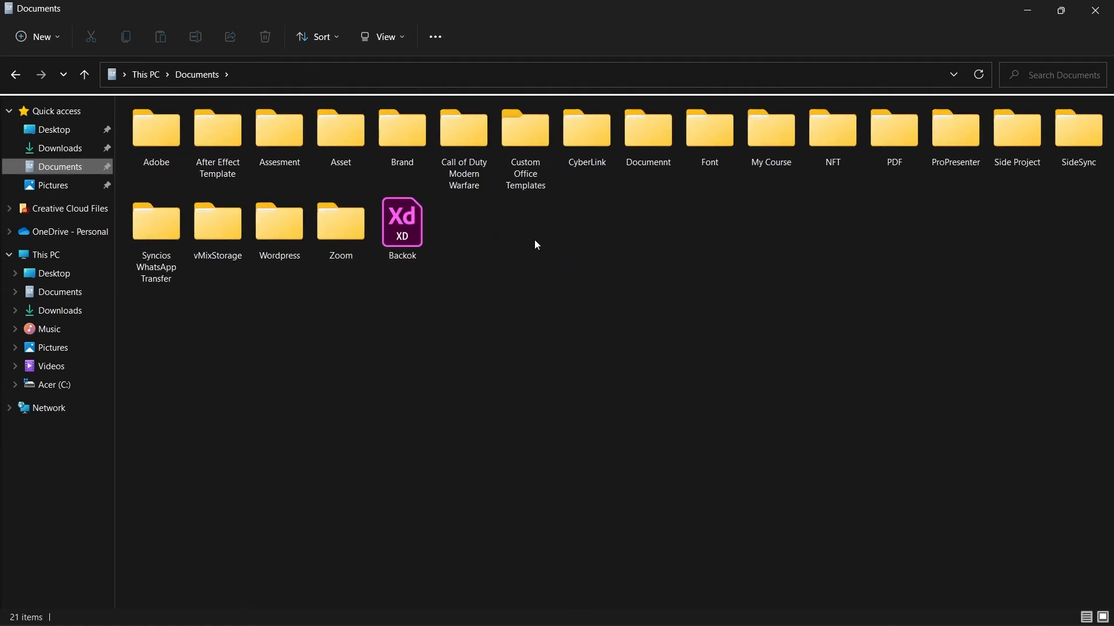
pyautogui.doubleClick(765, 152)
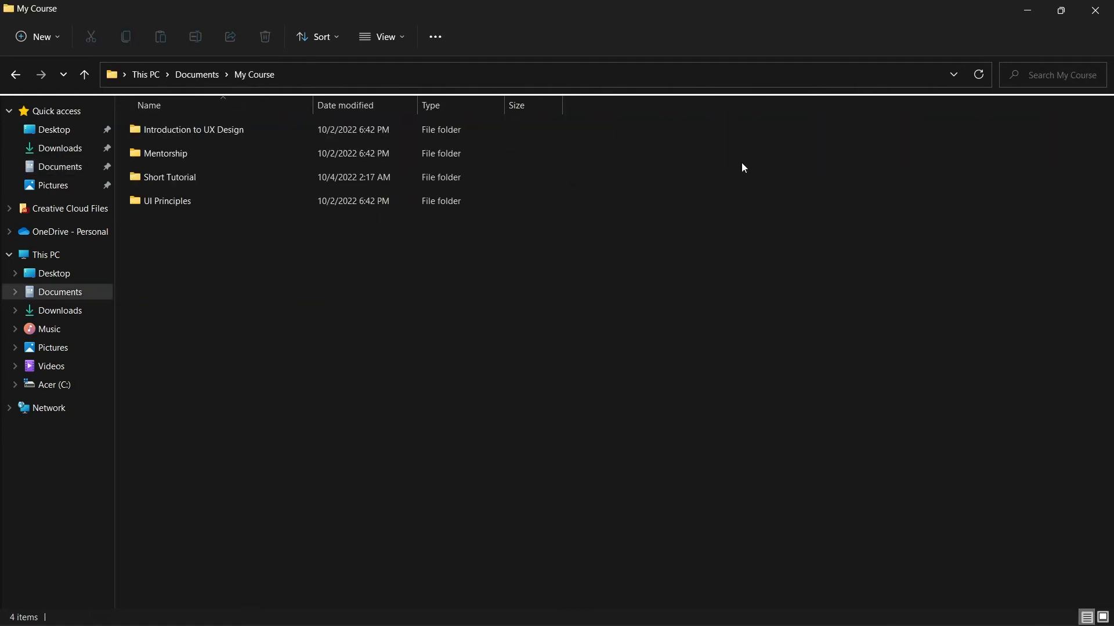
pyautogui.doubleClick(200, 185)
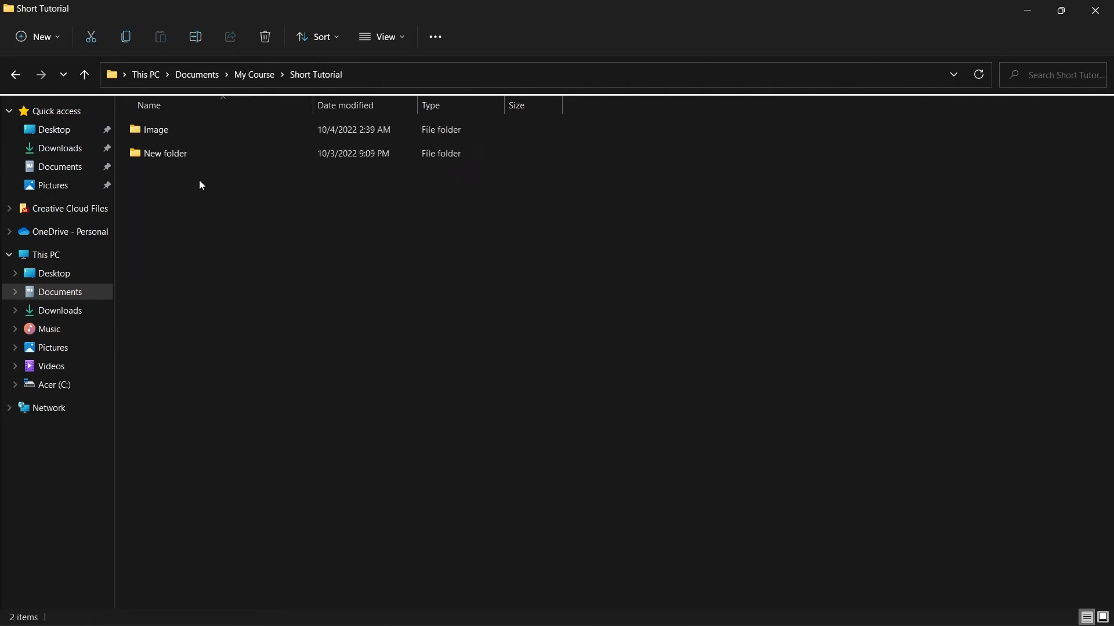
pyautogui.hotkey('ctrl', 'shift', '8')
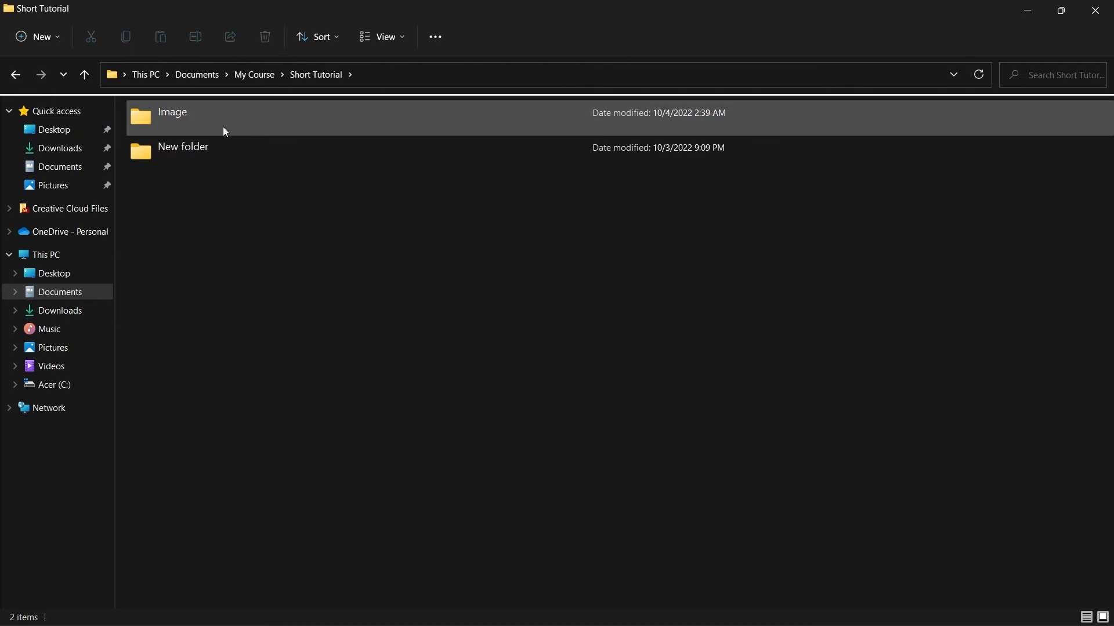
pyautogui.doubleClick(225, 131)
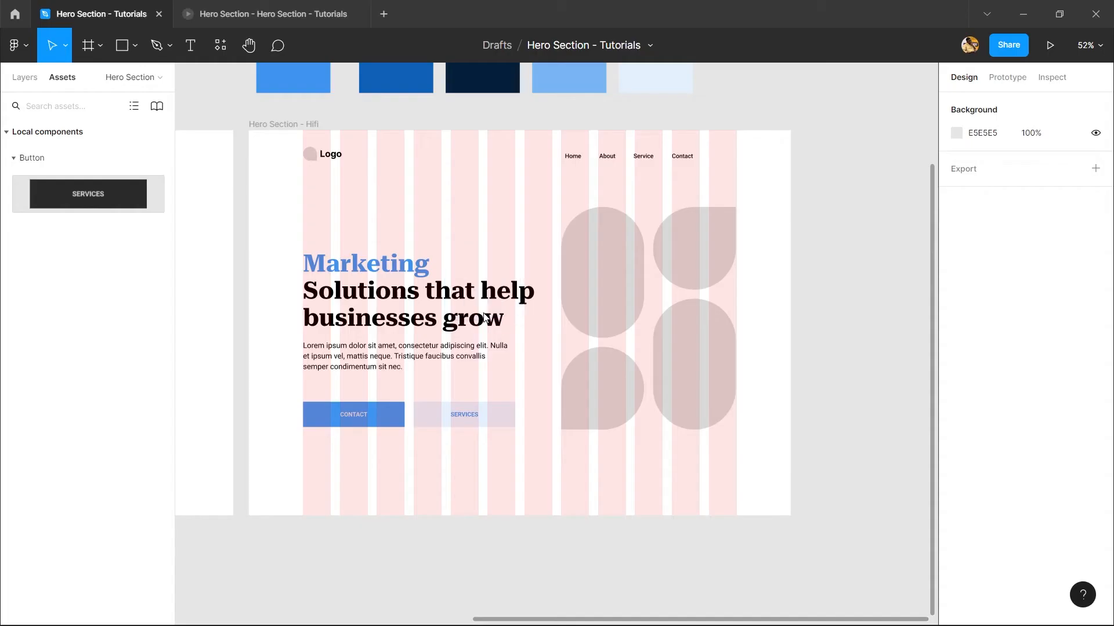
# - Import the four portrait photos from the Image folder onto the Figma canvas beside the Hero Section - Hifi frame
pyautogui.moveTo(484, 314); pyautogui.dragTo(813, 226)
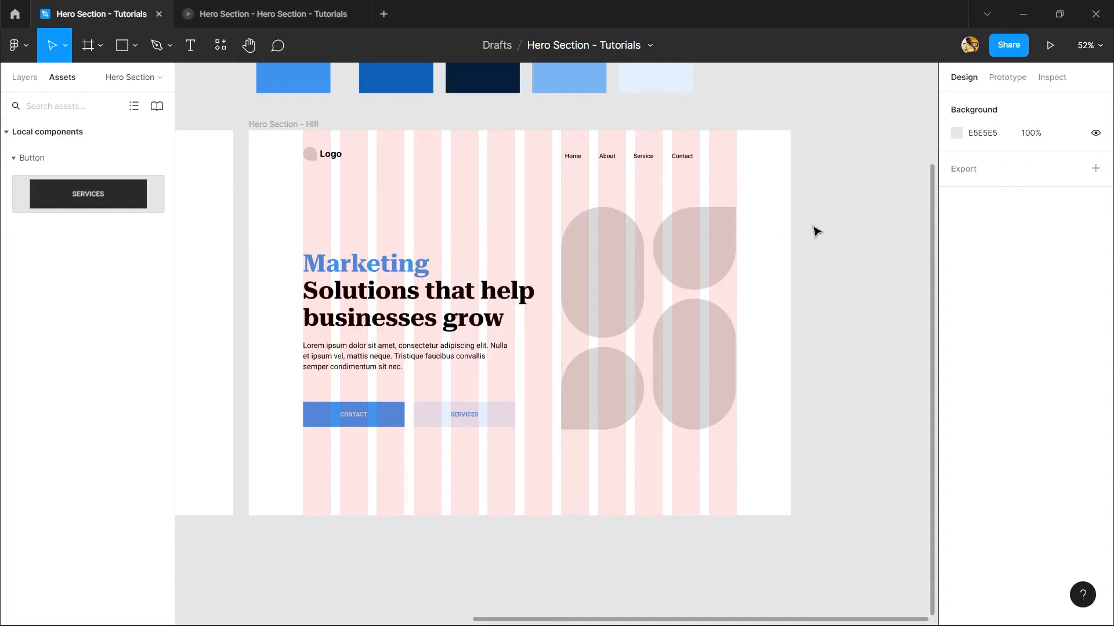
pyautogui.moveTo(673, 270); pyautogui.dragTo(449, 283)
pyautogui.scroll(-3, 463, 225)
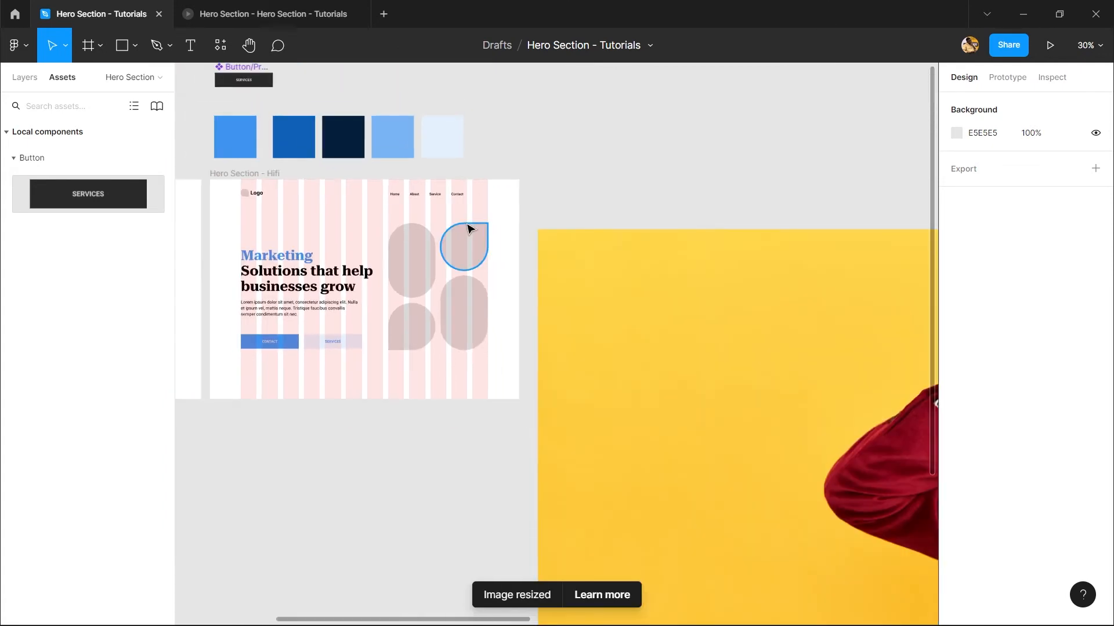
pyautogui.scroll(-5, 468, 228)
pyautogui.scroll(5, 464, 220)
# - Scale the oversized photo of the boy in the red jacket down to about 1059 × 706, matching the neighbouring photos
pyautogui.click(415, 180)
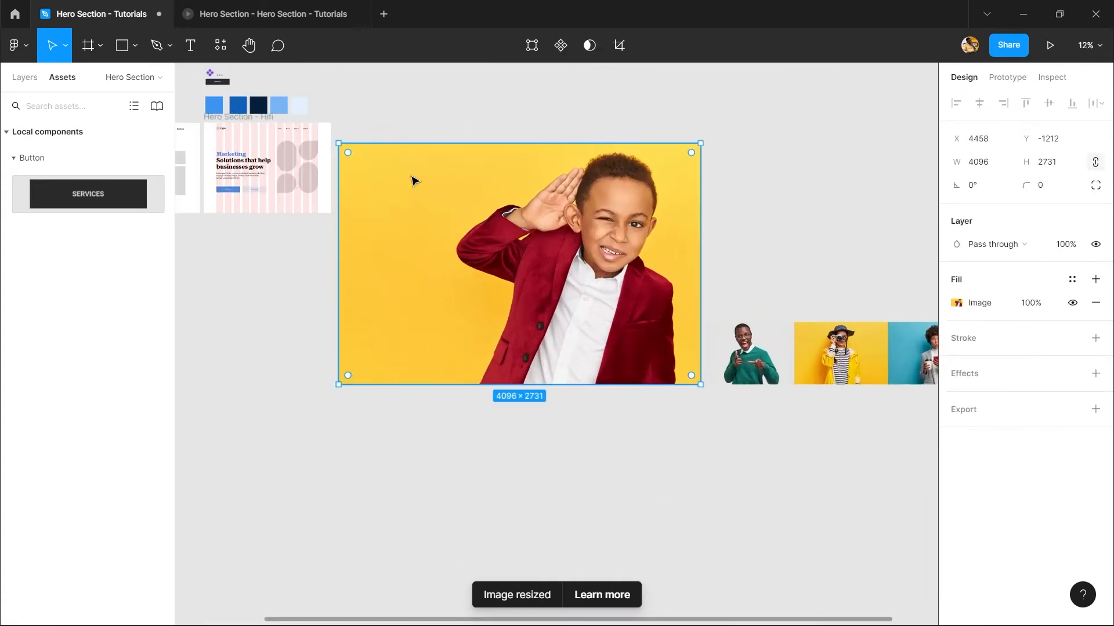
pyautogui.moveTo(336, 138); pyautogui.dragTo(607, 322)
pyautogui.click(748, 368)
pyautogui.scroll(3, 748, 369)
pyautogui.scroll(-5, 749, 368)
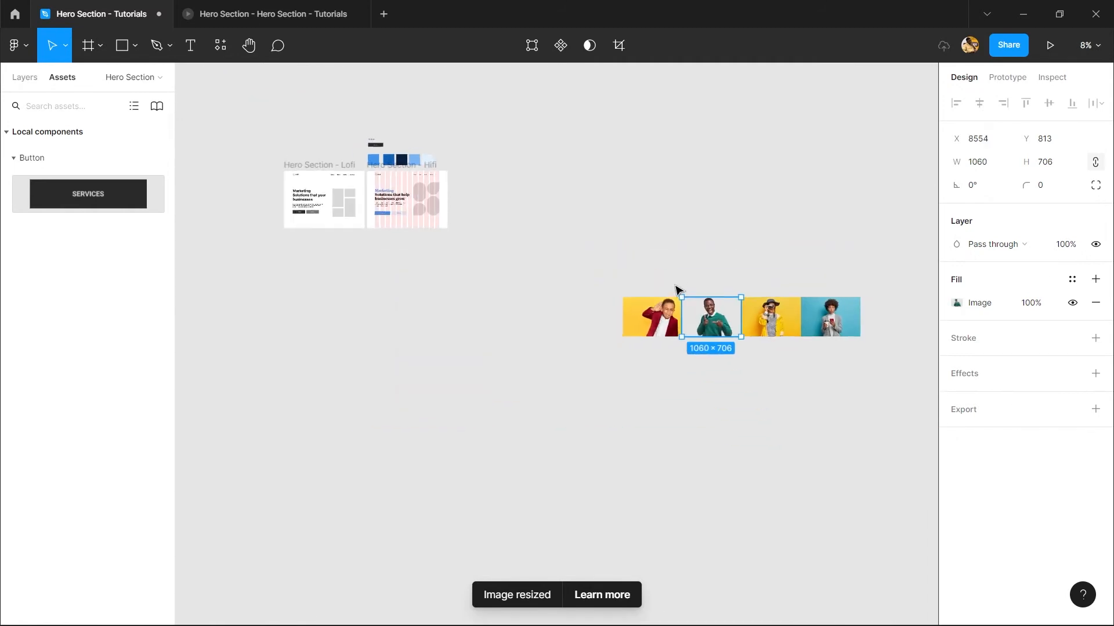
# - Move all four photos together to the empty canvas above and beside the Hero Section - Hifi frame
pyautogui.moveTo(521, 226); pyautogui.dragTo(859, 411)
pyautogui.moveTo(732, 315); pyautogui.dragTo(558, 132)
pyautogui.moveTo(522, 213); pyautogui.dragTo(520, 392)
pyautogui.scroll(5, 545, 388)
pyautogui.scroll(3, 603, 416)
pyautogui.click(557, 302)
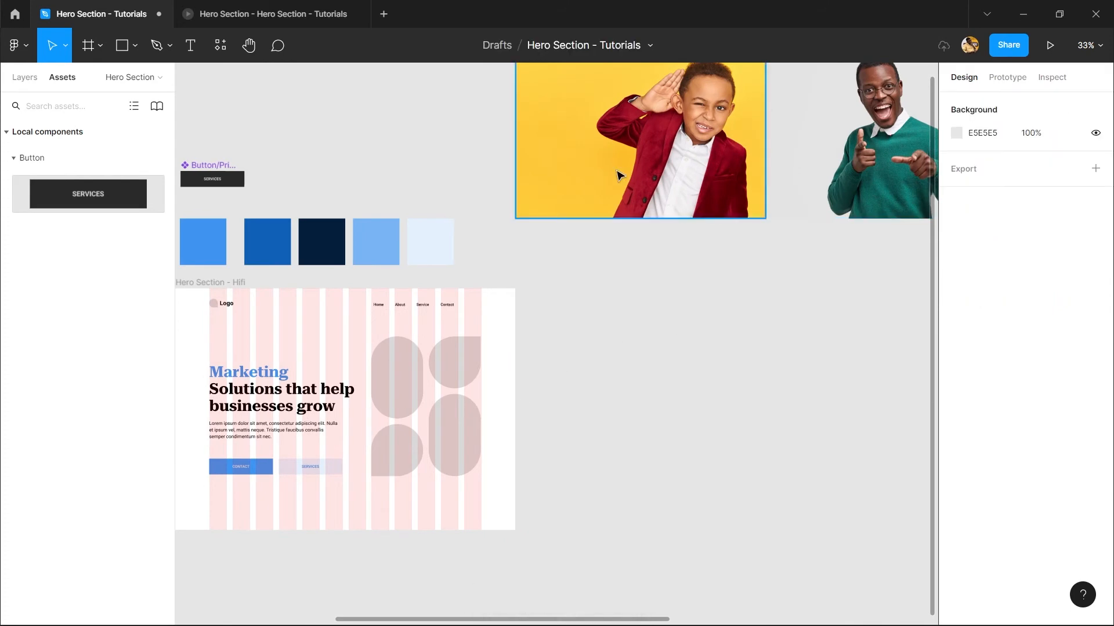
# - Move the photo of the boy in the red jacket into the Hifi frame, over the grey rounded shapes
pyautogui.moveTo(617, 176); pyautogui.dragTo(728, 492)
pyautogui.scroll(1, 508, 506)
pyautogui.scroll(3, 552, 313)
pyautogui.moveTo(757, 310); pyautogui.dragTo(540, 398)
pyautogui.moveTo(539, 289); pyautogui.dragTo(422, 403)
pyautogui.moveTo(562, 356); pyautogui.dragTo(521, 469)
pyautogui.moveTo(521, 468); pyautogui.dragTo(531, 276)
pyautogui.keyDown('shift'); pyautogui.click(551, 221); pyautogui.keyUp('shift')
pyautogui.rightClick(547, 223)
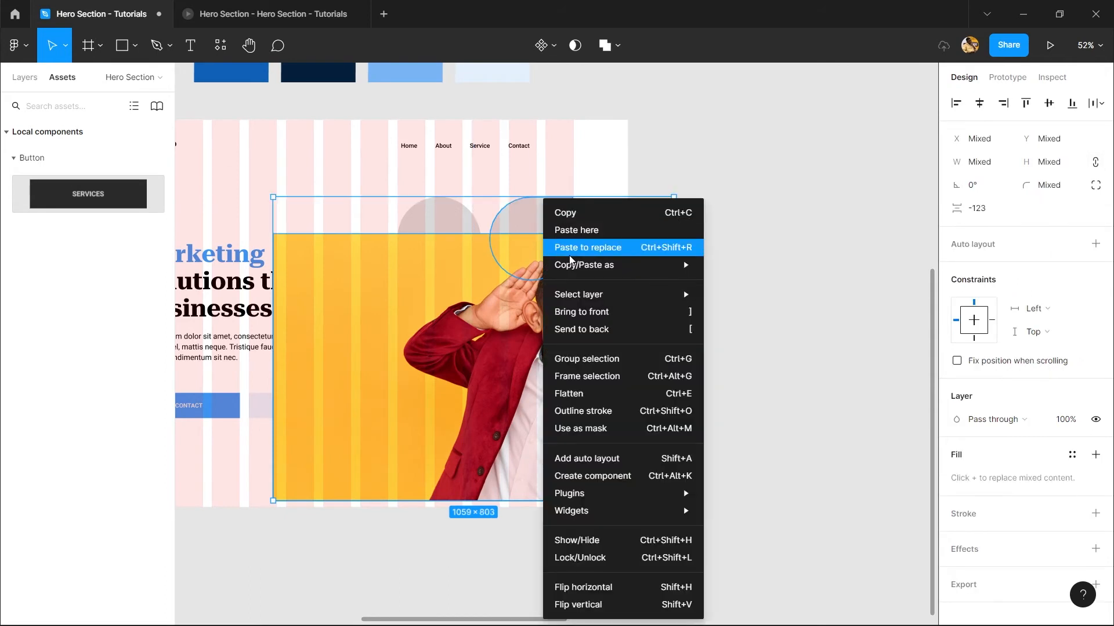
pyautogui.click(787, 445)
pyautogui.click(626, 188)
pyautogui.click(580, 310)
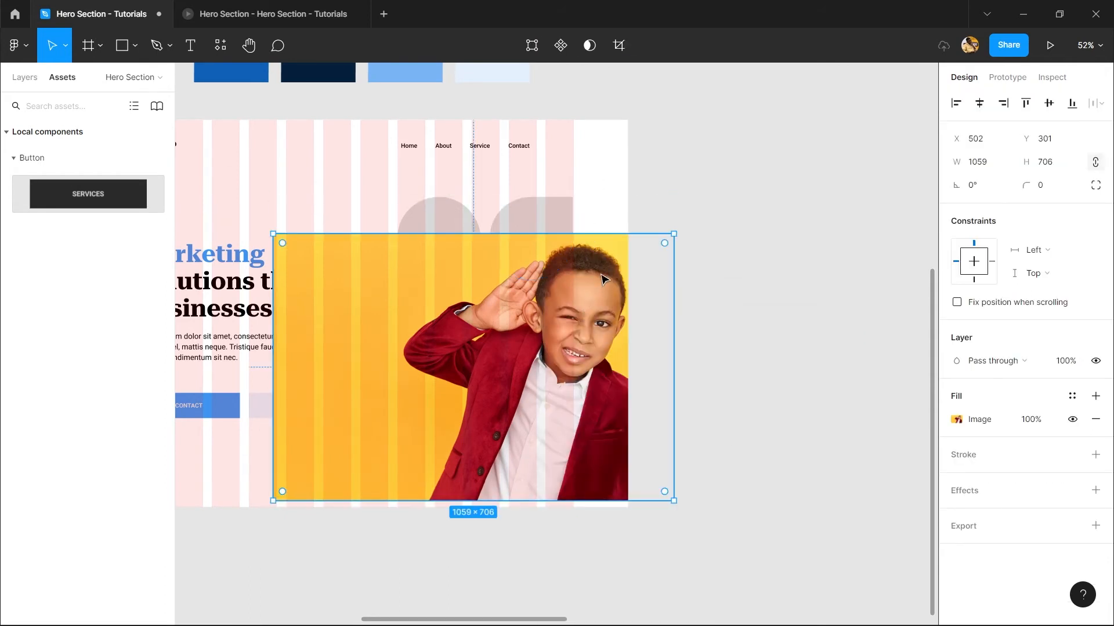
# - Reposition the photo of the boy in the red jacket at about X 422, Y 254 in the Hifi frame
pyautogui.moveTo(600, 275); pyautogui.dragTo(572, 260)
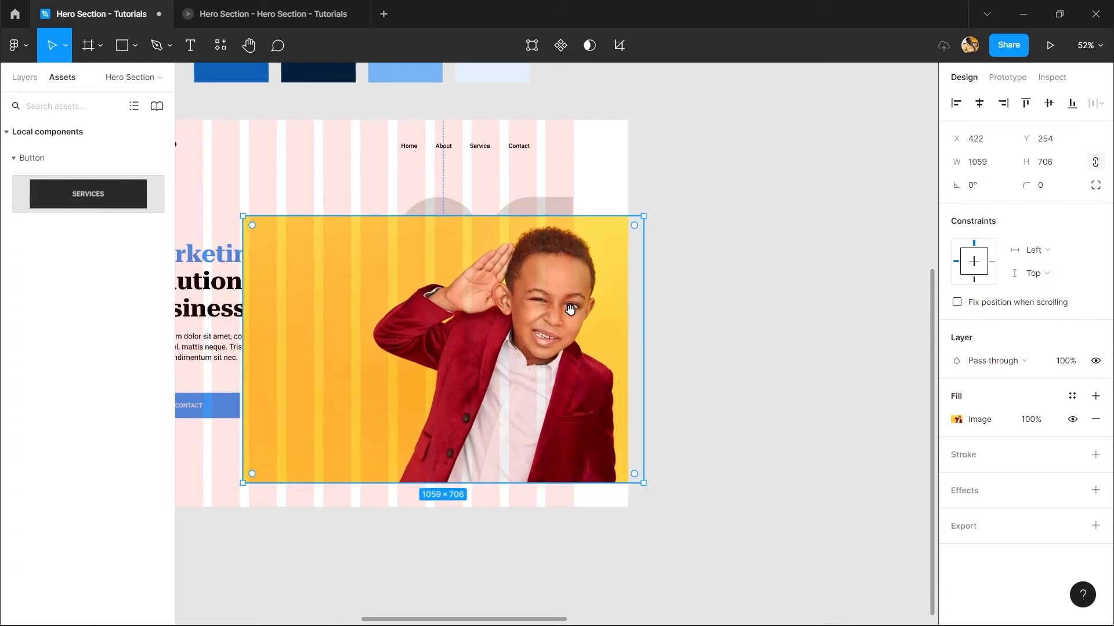
pyautogui.moveTo(570, 310); pyautogui.dragTo(560, 349)
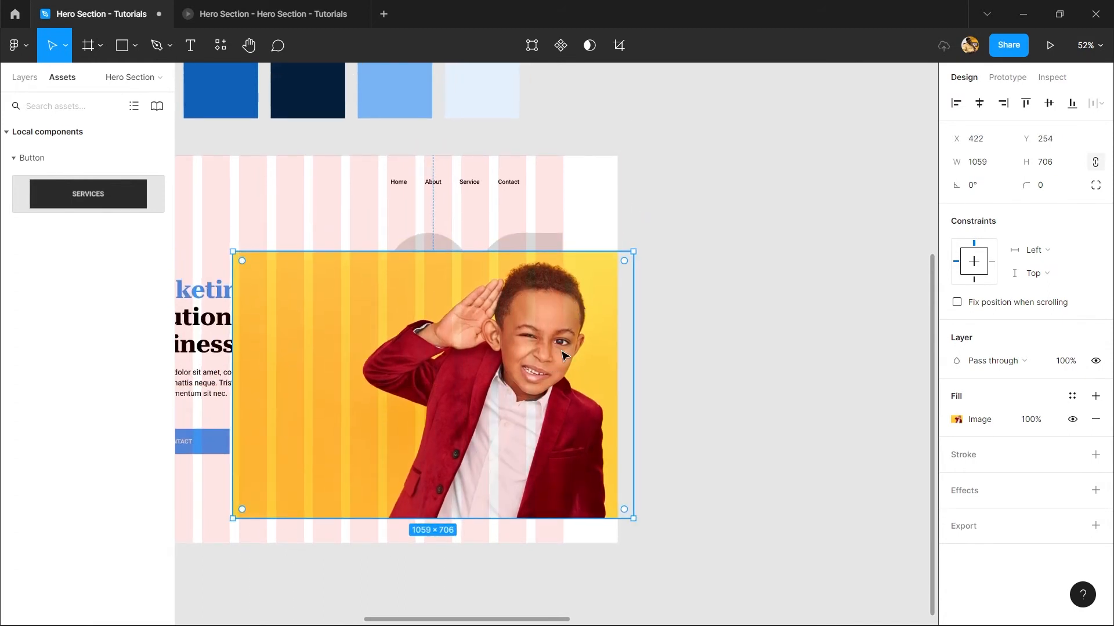
# - Examine the photos of the boy, the man in the green sweater and the woman with the camera up close, dismissing the Windows Update notification
pyautogui.scroll(-5, 551, 337)
pyautogui.moveTo(667, 368); pyautogui.dragTo(380, 419)
pyautogui.hscroll(-3, 331, 495)
pyautogui.scroll(5, 390, 451)
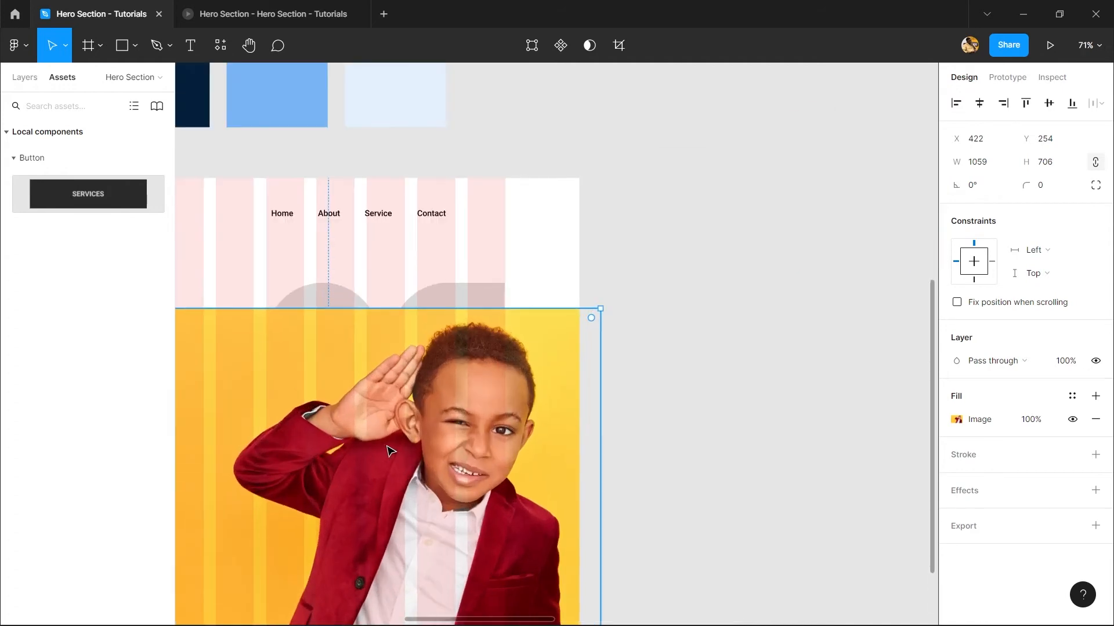
pyautogui.scroll(-6, 390, 451)
pyautogui.scroll(4, 738, 310)
pyautogui.scroll(4, 508, 224)
pyautogui.scroll(-6, 508, 223)
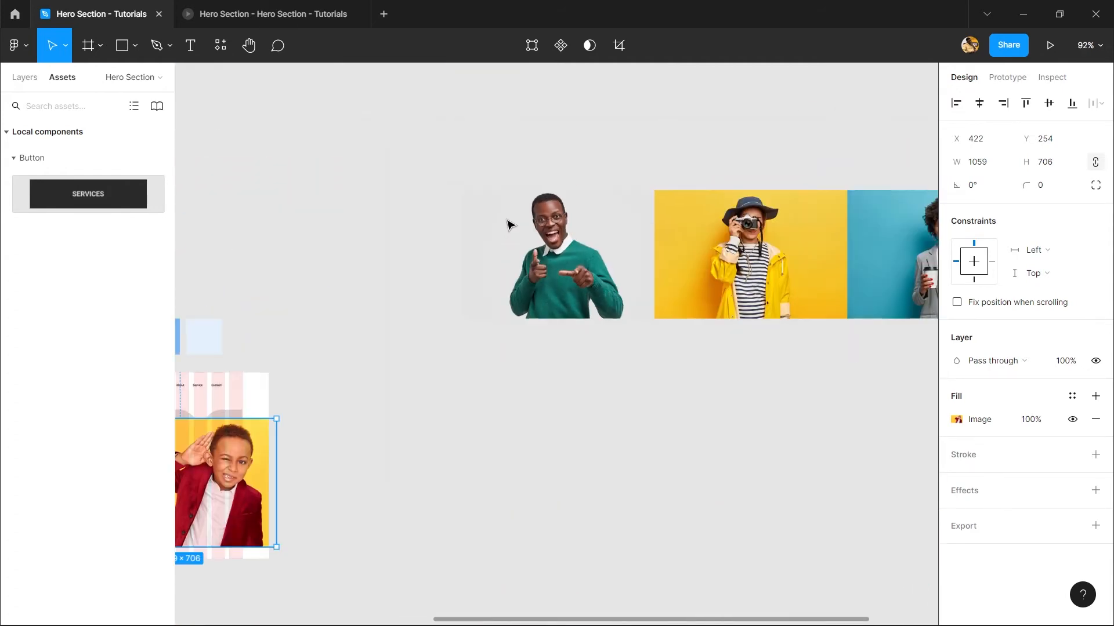
pyautogui.scroll(5, 511, 226)
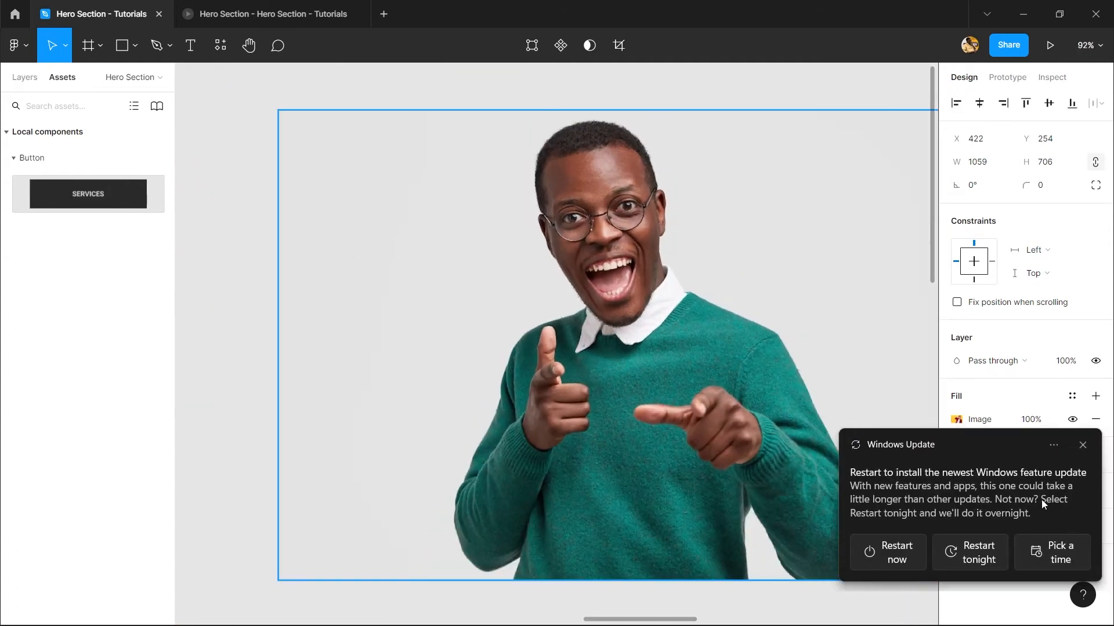
pyautogui.click(1082, 445)
pyautogui.scroll(-4, 592, 306)
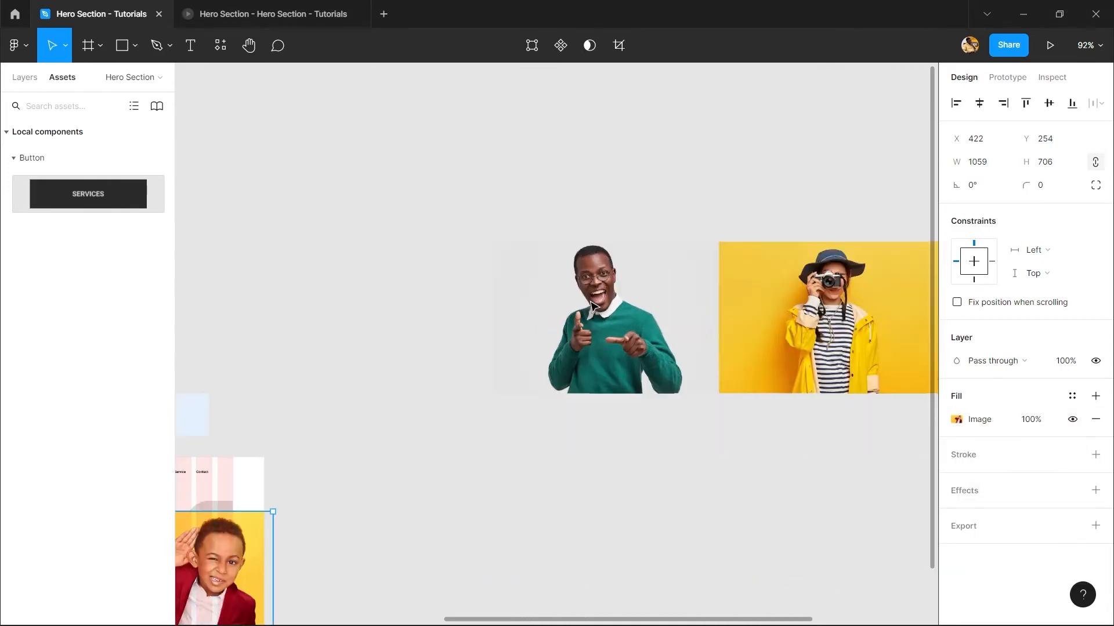
pyautogui.scroll(-1, 591, 306)
pyautogui.scroll(7, 798, 316)
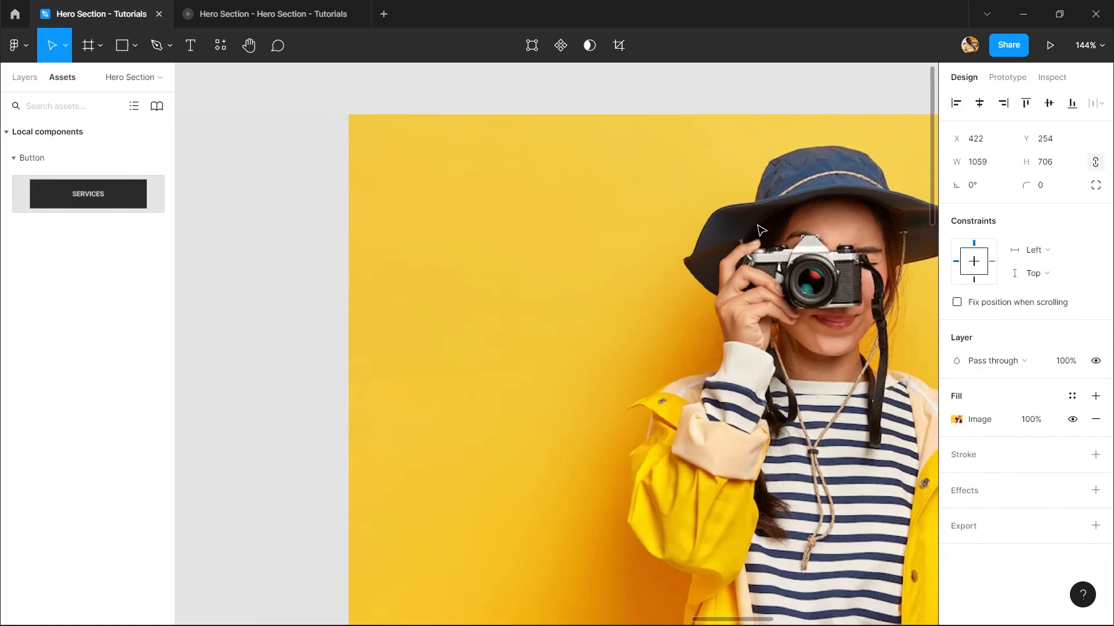
# - Move the photo of the boy in the red jacket onto the Hero Section - Hifi frame and scale it to about 708 × 472
pyautogui.scroll(-5, 771, 243)
pyautogui.moveTo(693, 319); pyautogui.dragTo(198, 330)
pyautogui.scroll(7, 555, 303)
pyautogui.scroll(-8, 562, 297)
pyautogui.moveTo(482, 393); pyautogui.dragTo(802, 324)
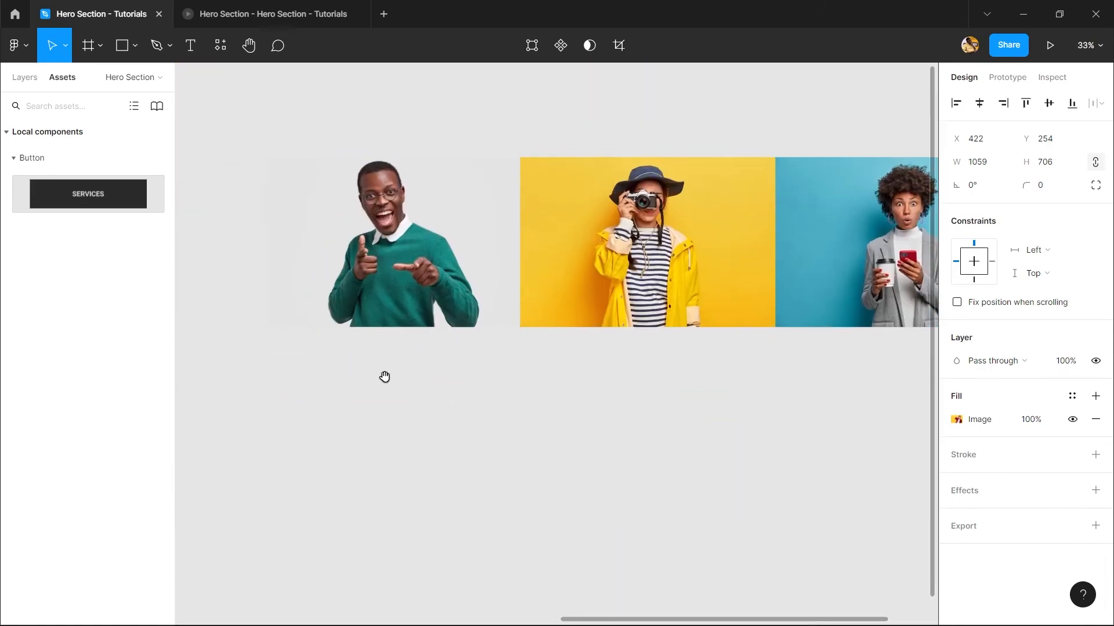
pyautogui.moveTo(385, 377); pyautogui.dragTo(750, 350)
pyautogui.moveTo(554, 433); pyautogui.dragTo(721, 356)
pyautogui.moveTo(393, 421)
pyautogui.mouseDown()
pyautogui.moveTo(582, 392)
pyautogui.moveTo(401, 427)
pyautogui.mouseUp()
pyautogui.scroll(2, 659, 391)
pyautogui.moveTo(555, 386); pyautogui.dragTo(564, 428)
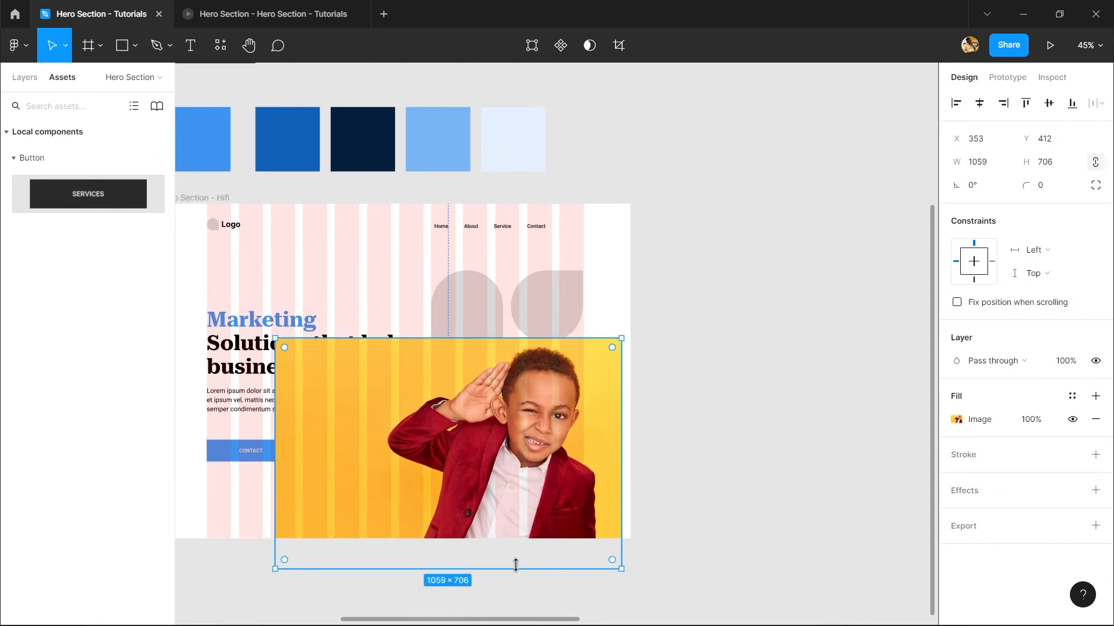
pyautogui.moveTo(515, 565); pyautogui.dragTo(516, 488)
# - Overlap the boy's photo with the frame's upper-right rounded placeholder and use that shape as its mask
pyautogui.moveTo(541, 406); pyautogui.dragTo(440, 477)
pyautogui.keyDown('shift'); pyautogui.click(474, 350); pyautogui.keyUp('shift')
pyautogui.rightClick(447, 387)
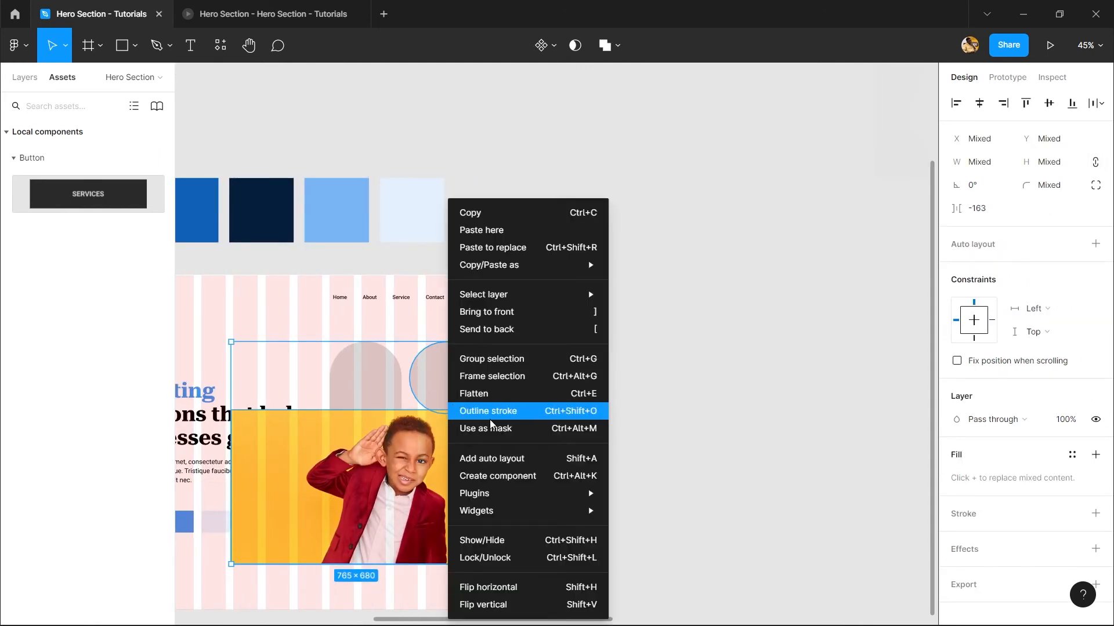
pyautogui.click(640, 437)
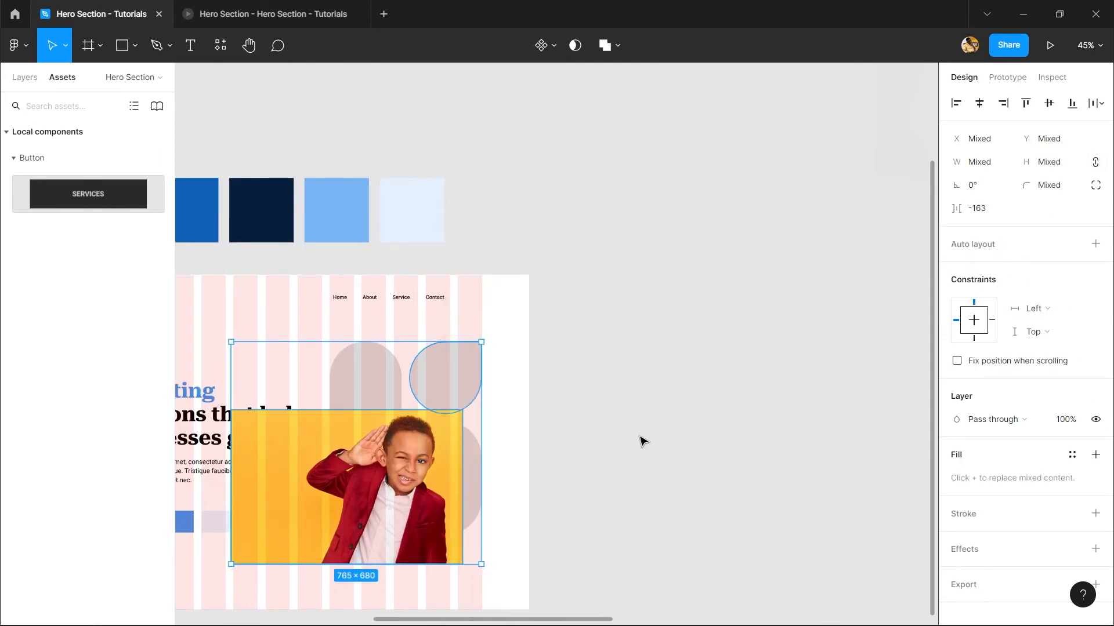
pyautogui.click(408, 468)
pyautogui.moveTo(408, 467); pyautogui.dragTo(434, 430)
pyautogui.keyDown('shift'); pyautogui.click(474, 361); pyautogui.keyUp('shift')
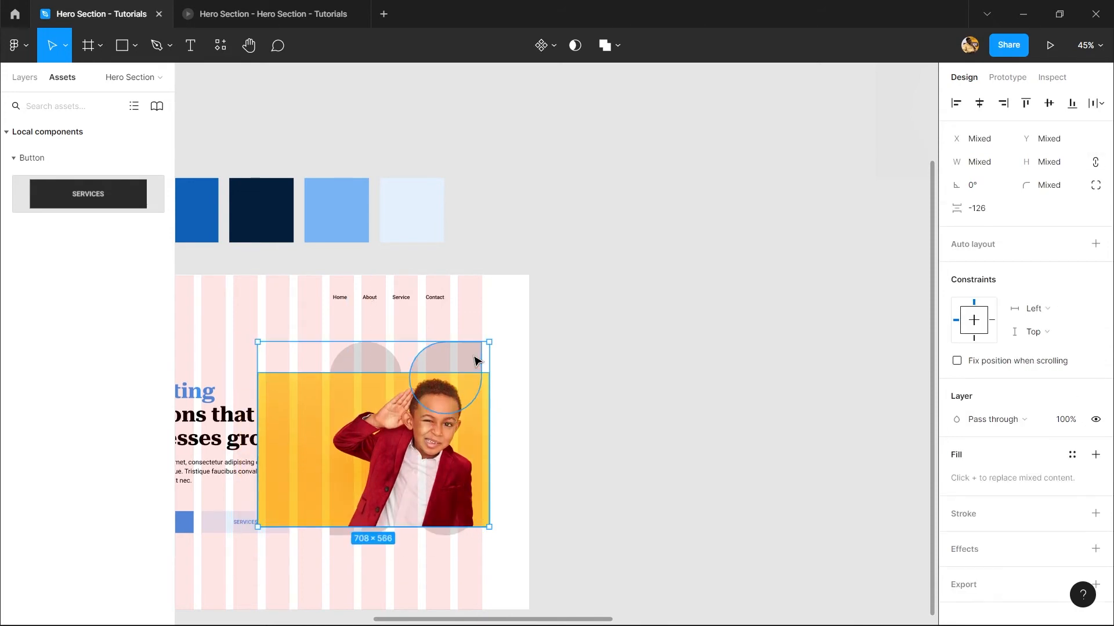
pyautogui.rightClick(469, 374)
pyautogui.click(498, 428)
# - Scale the masked boy's photo to about 349.5 × 233 and position him inside the rounded shape
pyautogui.doubleClick(479, 342)
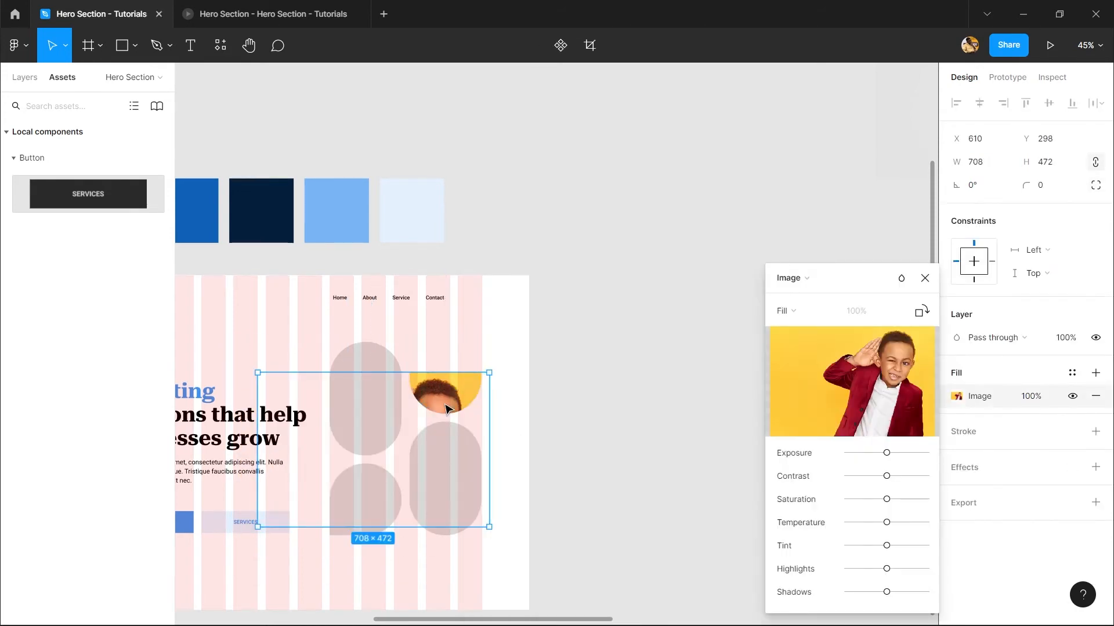
pyautogui.moveTo(479, 342); pyautogui.dragTo(497, 326)
pyautogui.moveTo(433, 457); pyautogui.dragTo(463, 413)
pyautogui.scroll(5, 453, 380)
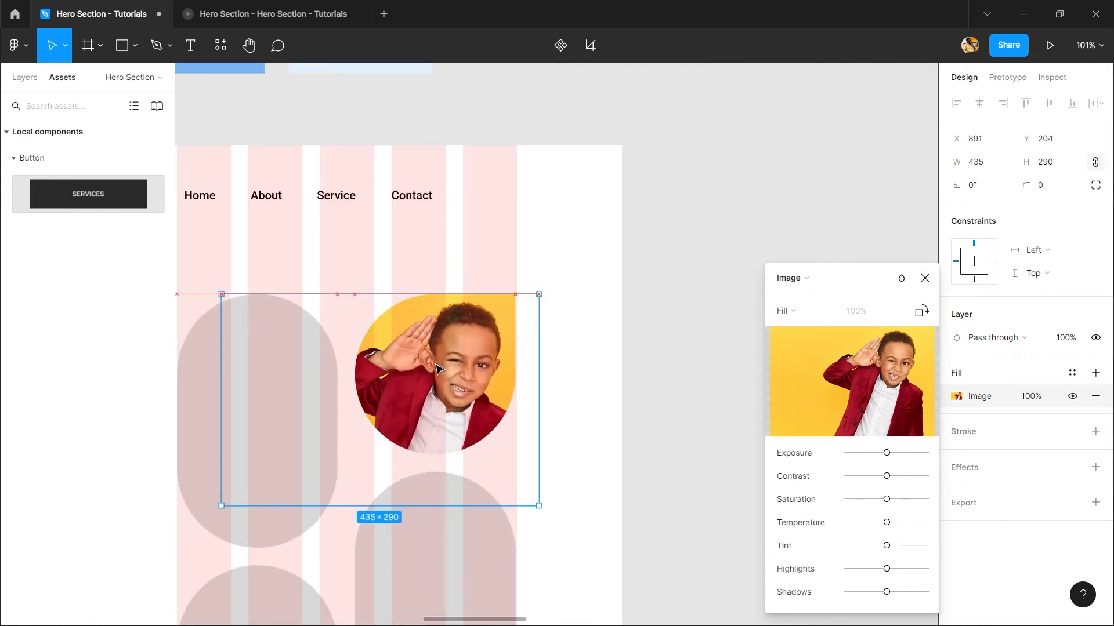
pyautogui.moveTo(215, 506); pyautogui.dragTo(284, 460)
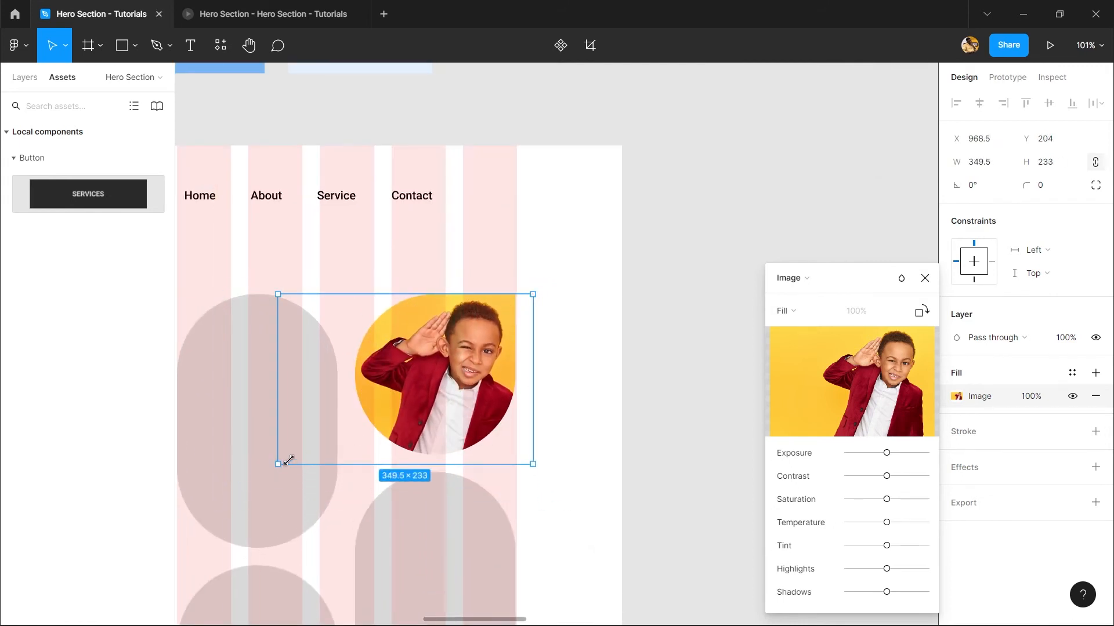
pyautogui.scroll(-7, 566, 503)
pyautogui.press('Escape')
pyautogui.click(634, 344)
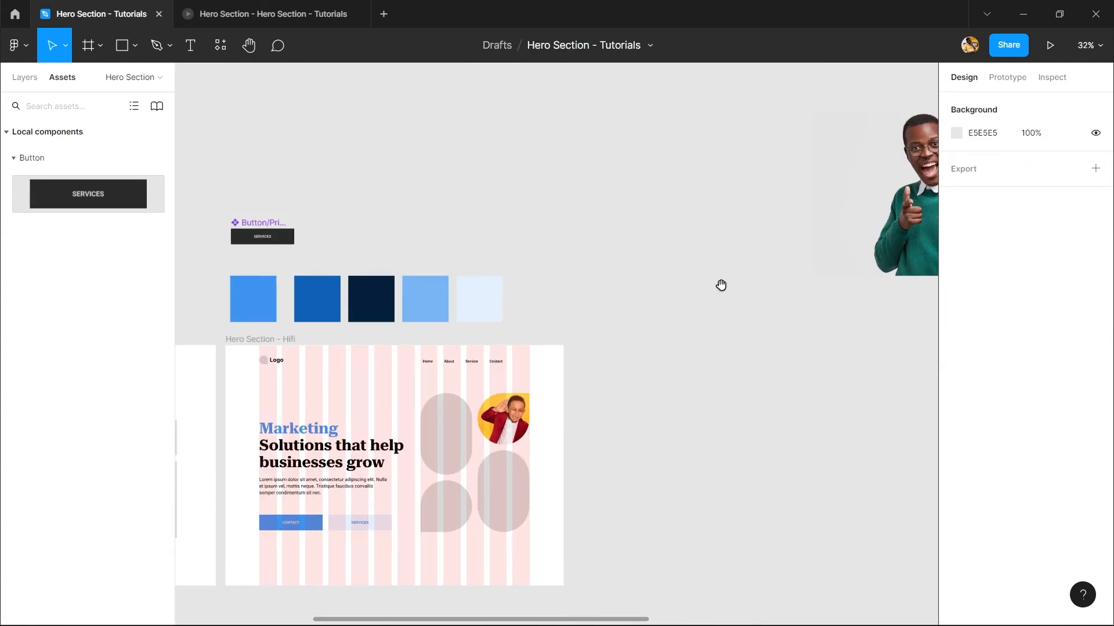
# - Move the photo of the man in the green sweater onto the hero frame, over the lower end of the tall lower-right placeholder
pyautogui.moveTo(721, 286); pyautogui.dragTo(436, 205)
pyautogui.scroll(-2, 477, 255)
pyautogui.moveTo(466, 283); pyautogui.dragTo(599, 335)
pyautogui.click(688, 240)
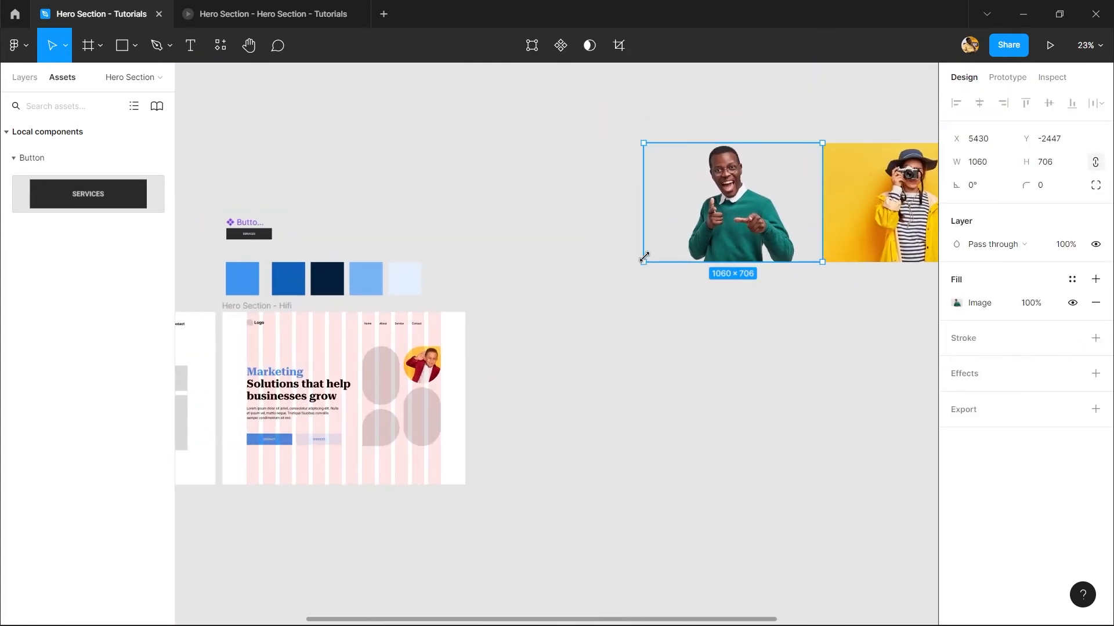
pyautogui.moveTo(719, 228); pyautogui.dragTo(624, 300)
pyautogui.moveTo(542, 379); pyautogui.dragTo(678, 402)
pyautogui.scroll(3, 663, 394)
pyautogui.hscroll(-2, 663, 394)
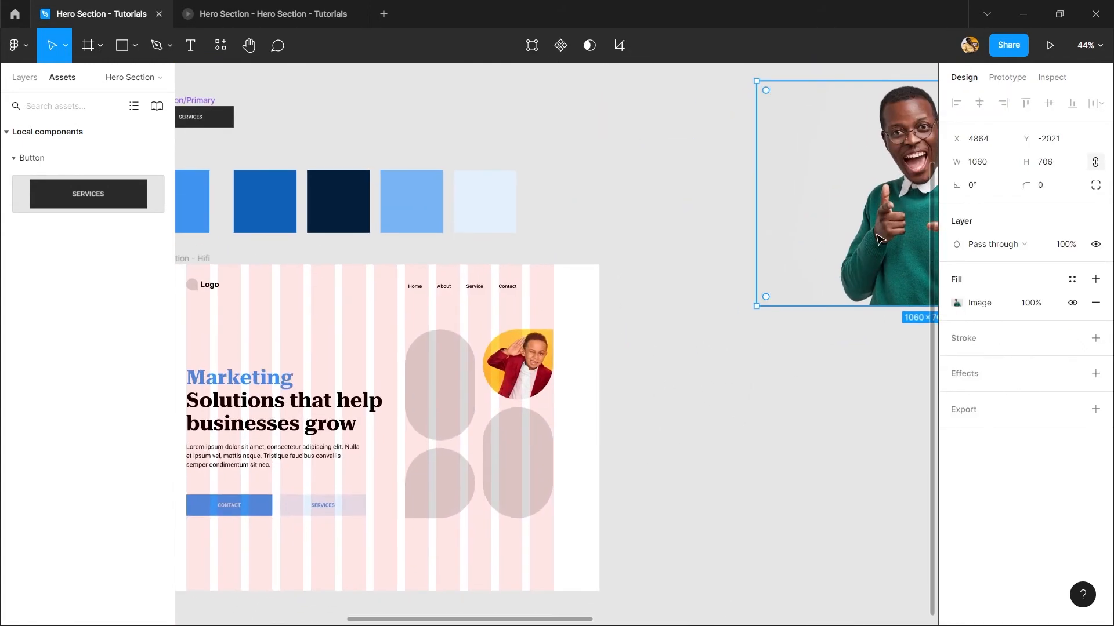
pyautogui.moveTo(801, 224); pyautogui.dragTo(464, 595)
# - Use the tall lower-right placeholder as a mask for the photo of the man in the green sweater
pyautogui.click(485, 421)
pyautogui.click(504, 450)
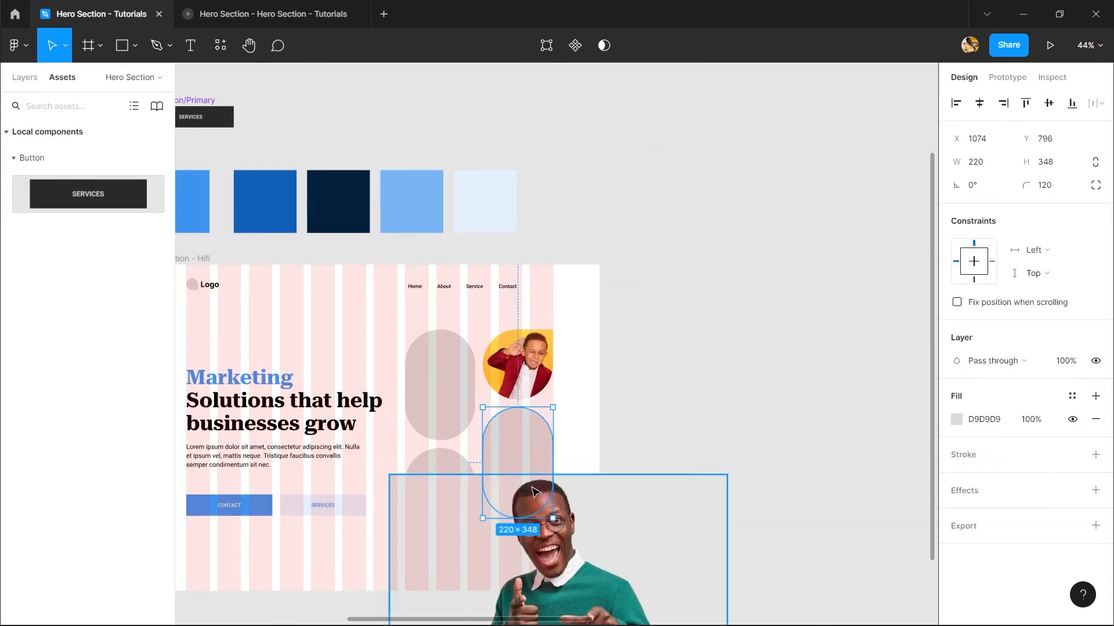
pyautogui.keyDown('shift'); pyautogui.click(548, 543); pyautogui.keyUp('shift')
pyautogui.rightClick(547, 543)
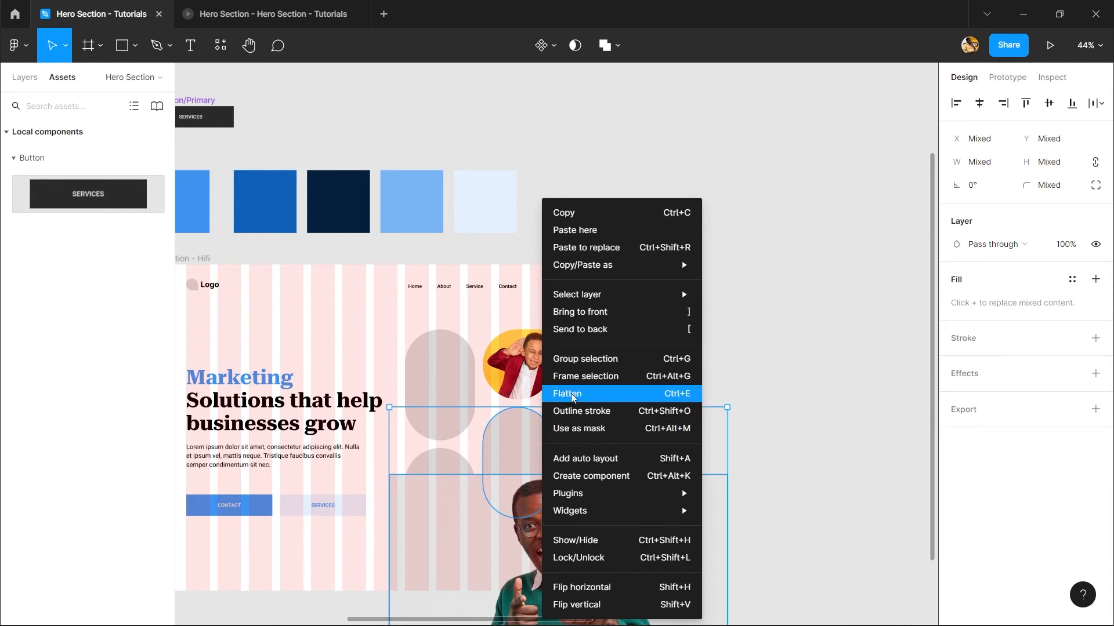
pyautogui.click(631, 429)
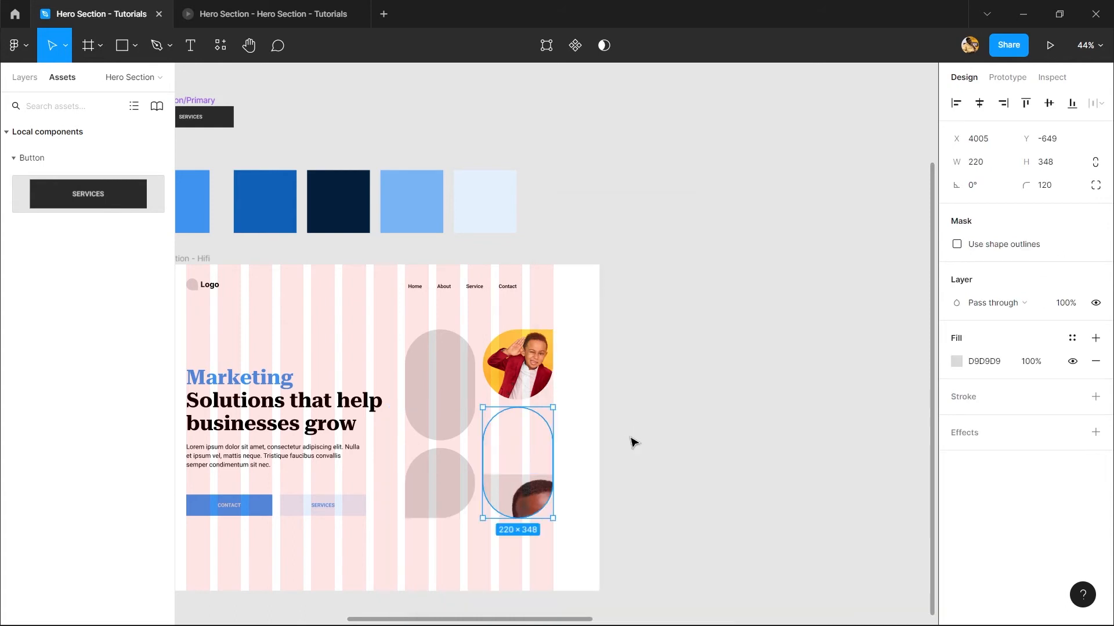
# - Scale the masked man's photo to about 530 × 353 and centre him in the tall pill shape
pyautogui.doubleClick(544, 500)
pyautogui.moveTo(548, 466); pyautogui.dragTo(533, 390)
pyautogui.moveTo(516, 421); pyautogui.dragTo(496, 353)
pyautogui.moveTo(507, 557); pyautogui.dragTo(508, 416)
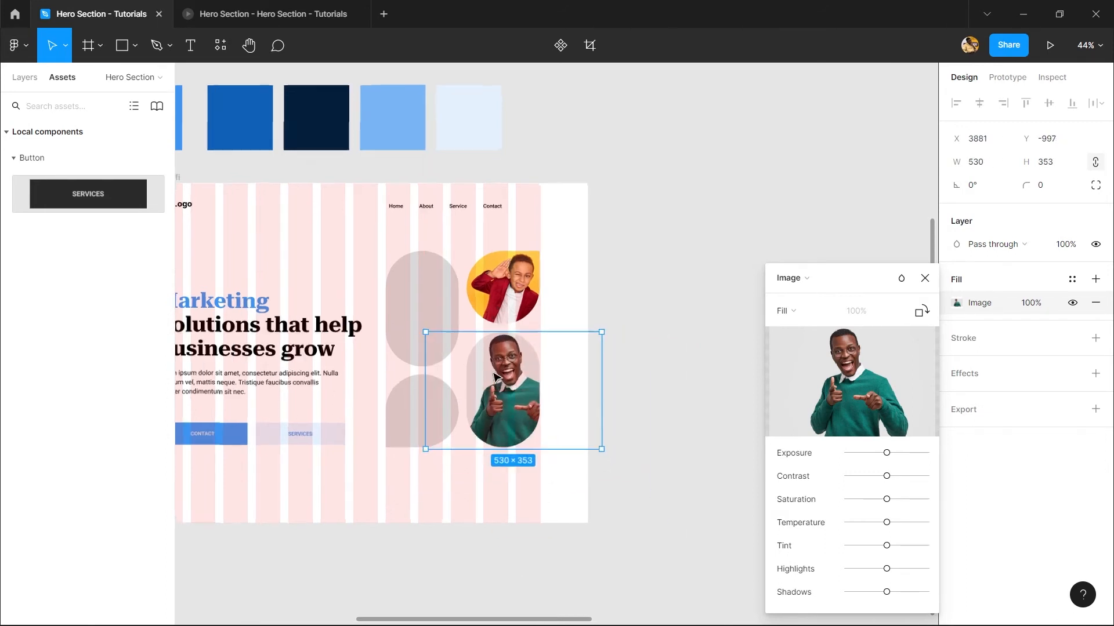
pyautogui.scroll(5, 507, 406)
pyautogui.moveTo(523, 369); pyautogui.dragTo(514, 369)
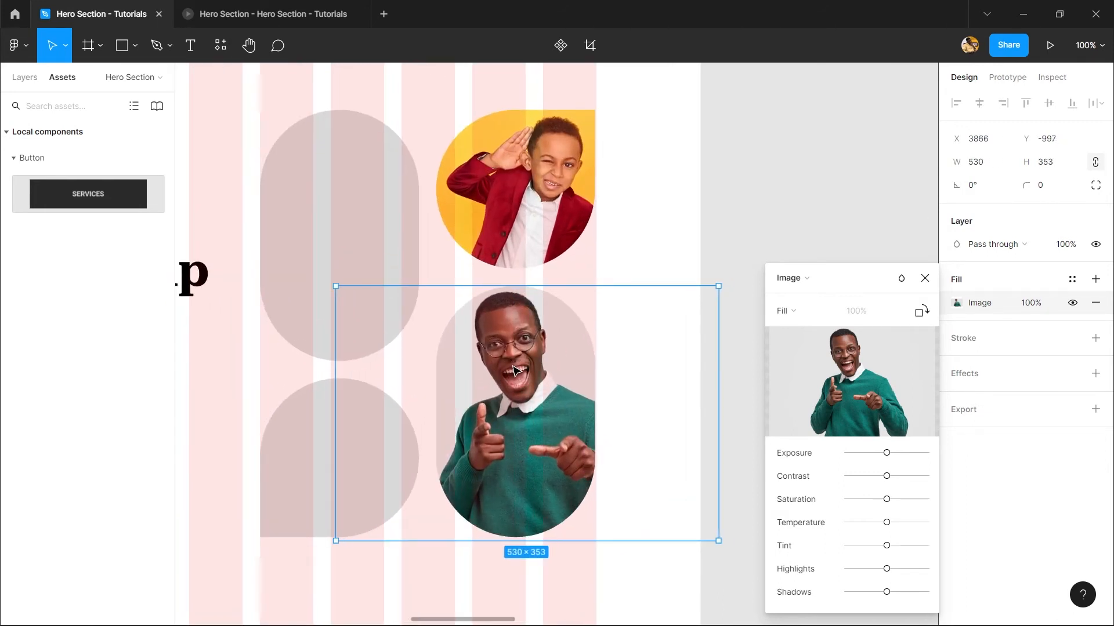
pyautogui.click(614, 332)
# - Bring the photo of the woman with the camera onto the hero frame, slightly overlapping the tall upper-left placeholder
pyautogui.scroll(-6, 613, 330)
pyautogui.moveTo(844, 261); pyautogui.dragTo(453, 330)
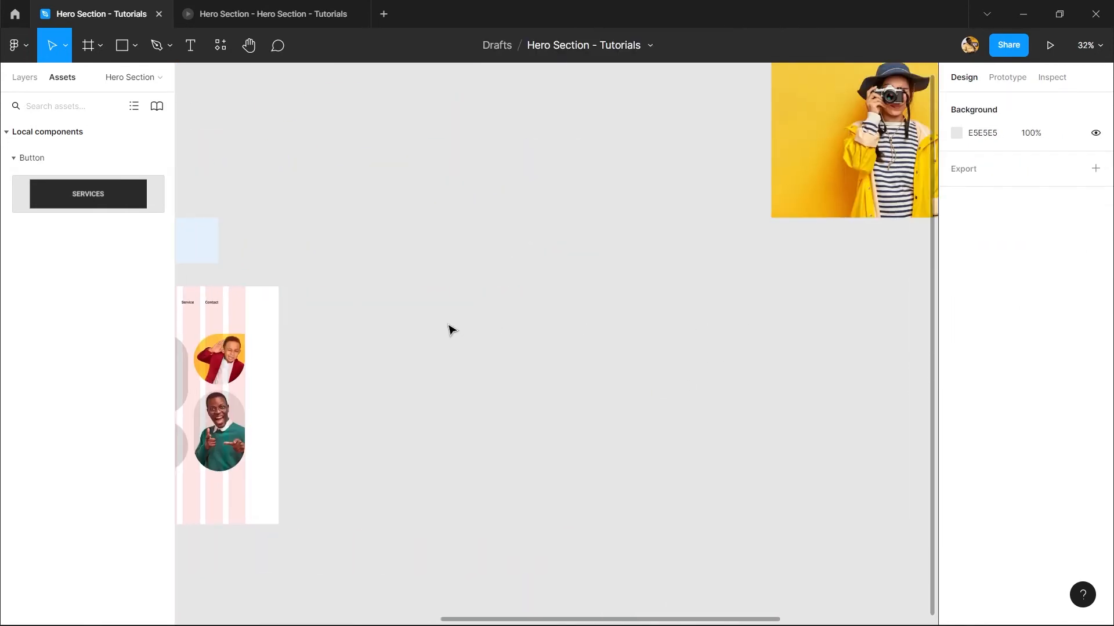
pyautogui.scroll(-6, 638, 323)
pyautogui.moveTo(751, 258); pyautogui.dragTo(554, 328)
pyautogui.scroll(5, 719, 275)
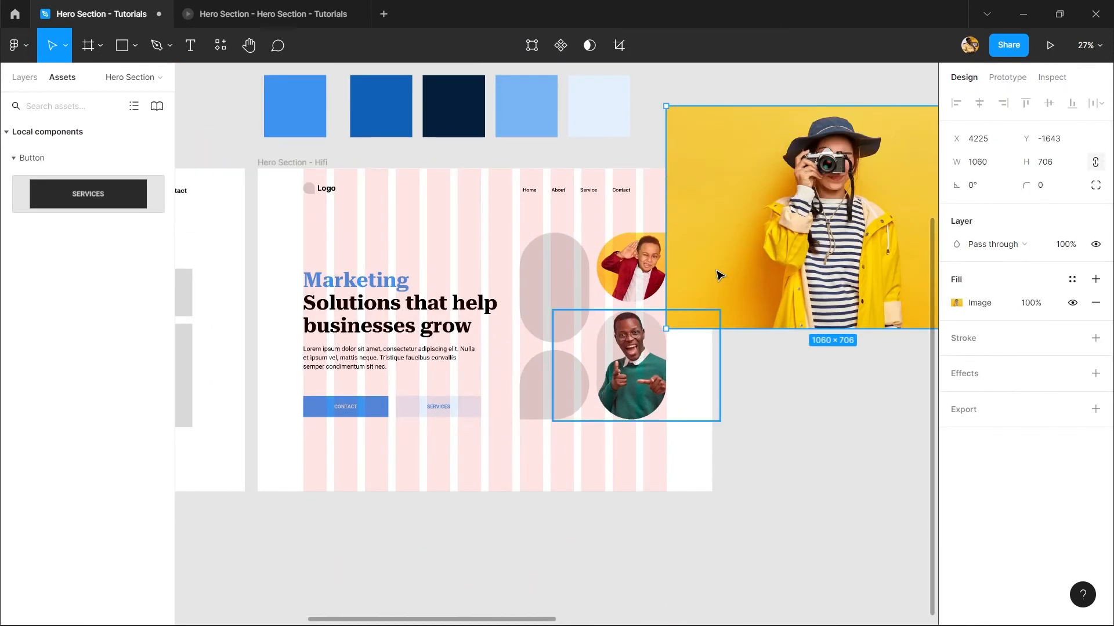
pyautogui.moveTo(753, 270); pyautogui.dragTo(473, 467)
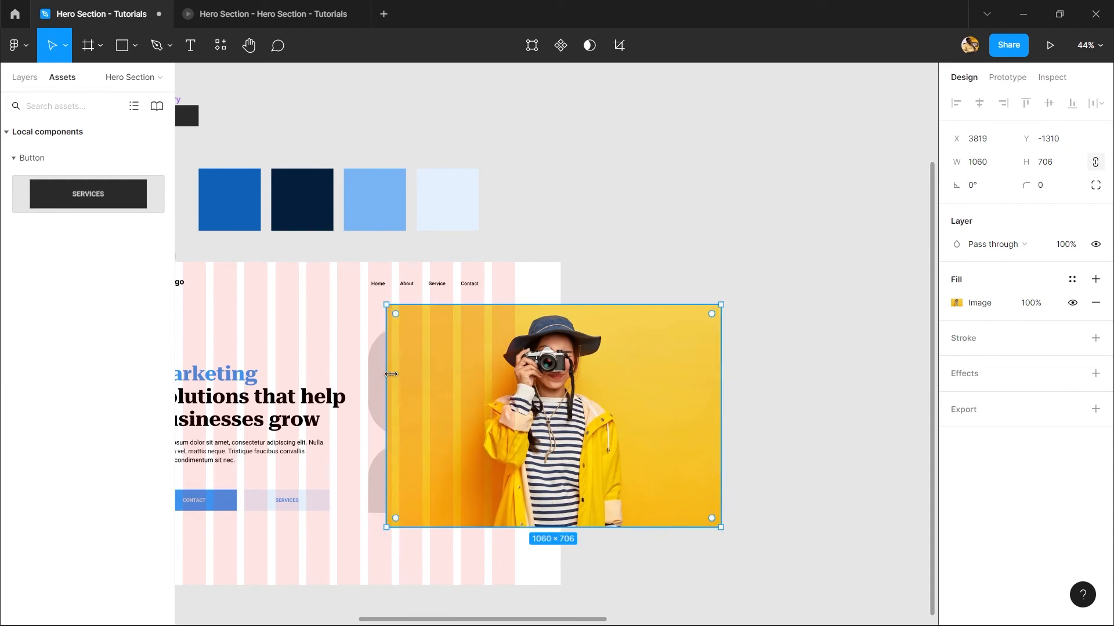
pyautogui.moveTo(476, 359); pyautogui.dragTo(568, 327)
pyautogui.moveTo(530, 401); pyautogui.dragTo(488, 442)
# - Use the tall upper-left placeholder as a mask for the camera photo
pyautogui.keyDown('shift'); pyautogui.click(388, 386); pyautogui.keyUp('shift')
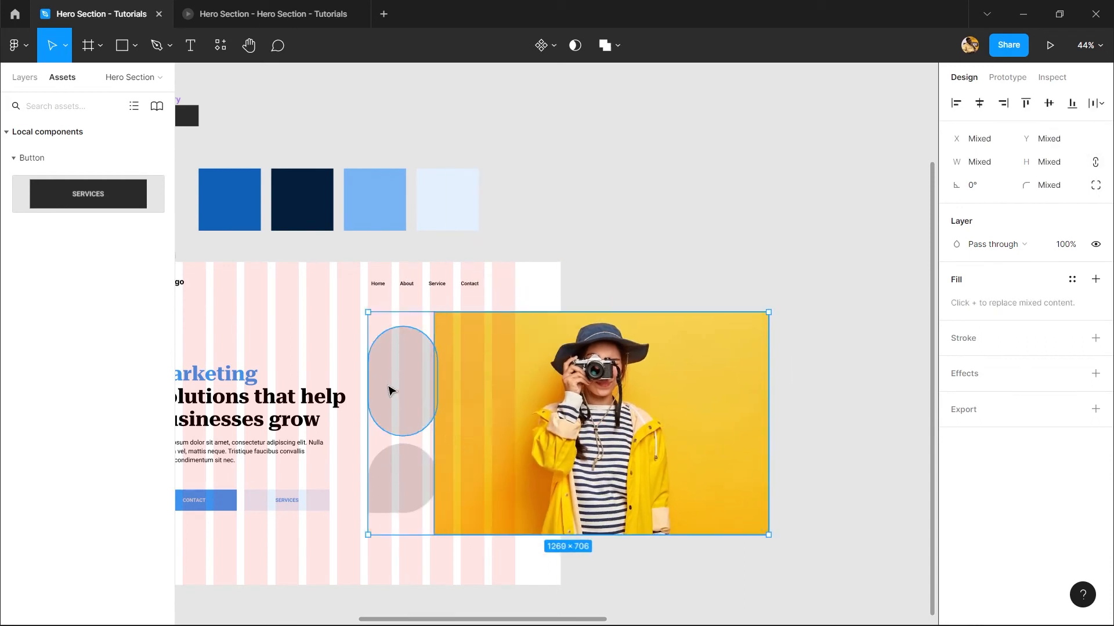
pyautogui.rightClick(534, 372)
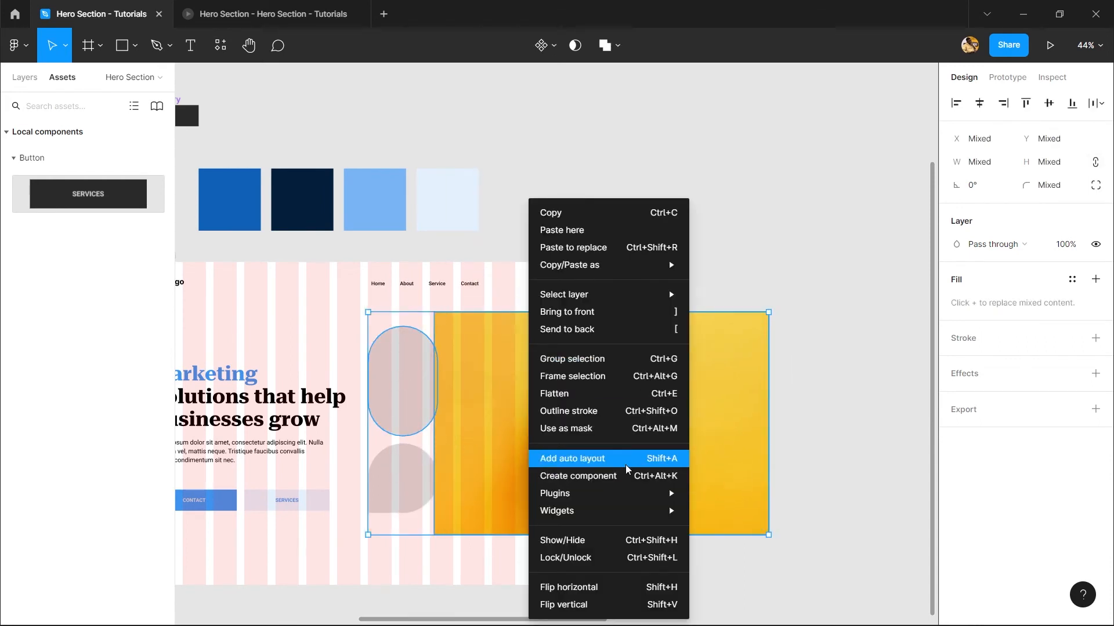
pyautogui.click(601, 429)
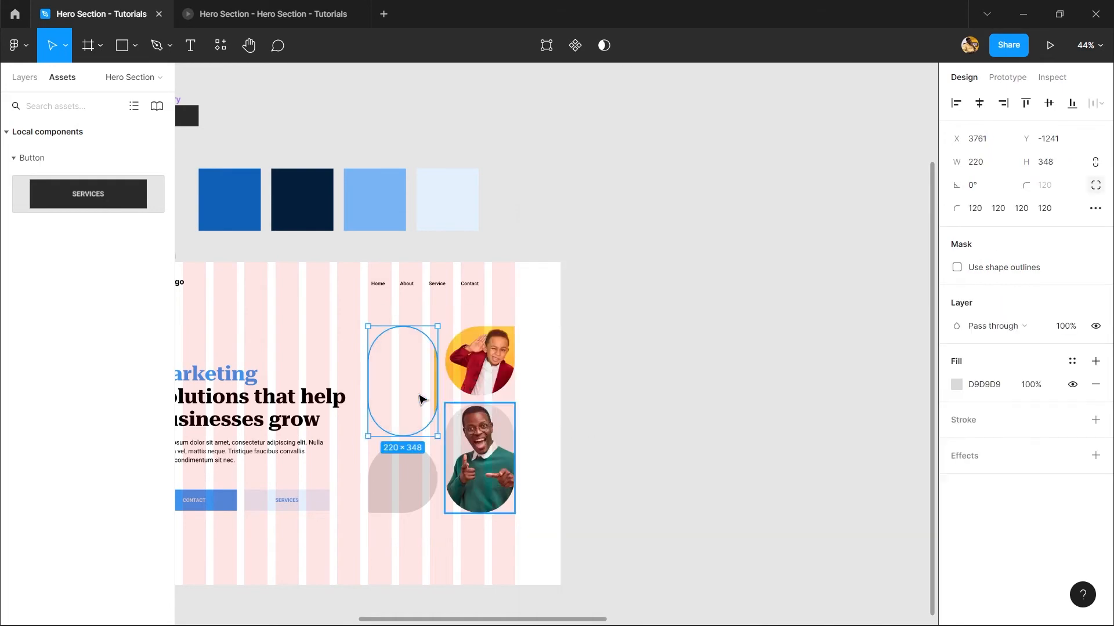
# - Move the camera photo into its mask and scale it down so the woman's hat and upper body fit the pill shape
pyautogui.scroll(5, 414, 360)
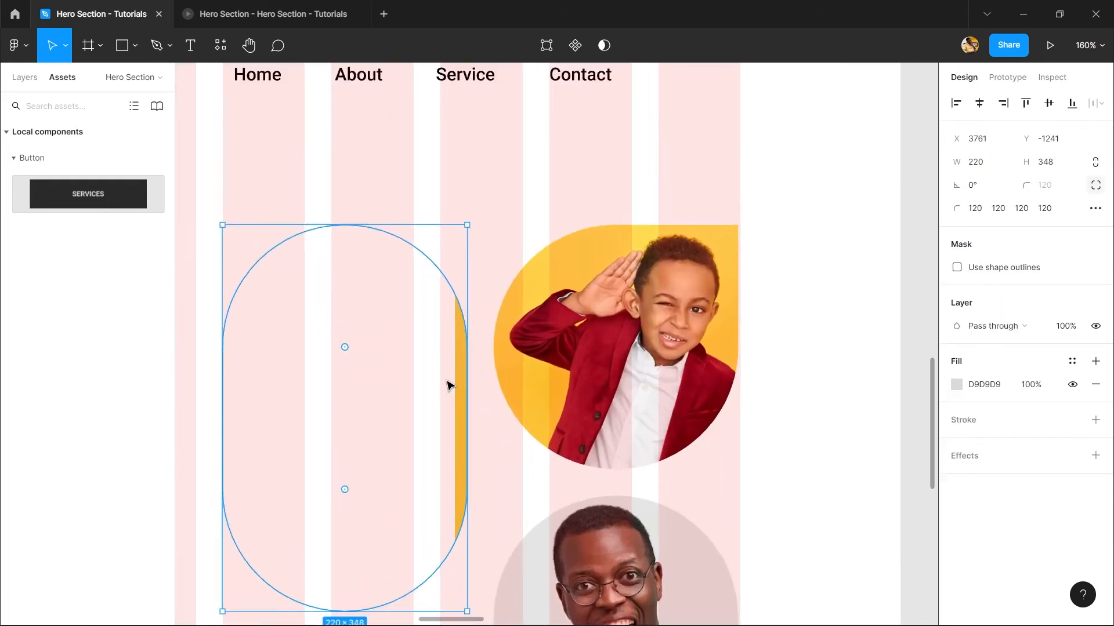
pyautogui.click(458, 365)
pyautogui.scroll(-5, 455, 363)
pyautogui.moveTo(481, 370); pyautogui.dragTo(258, 367)
pyautogui.scroll(-2, 425, 471)
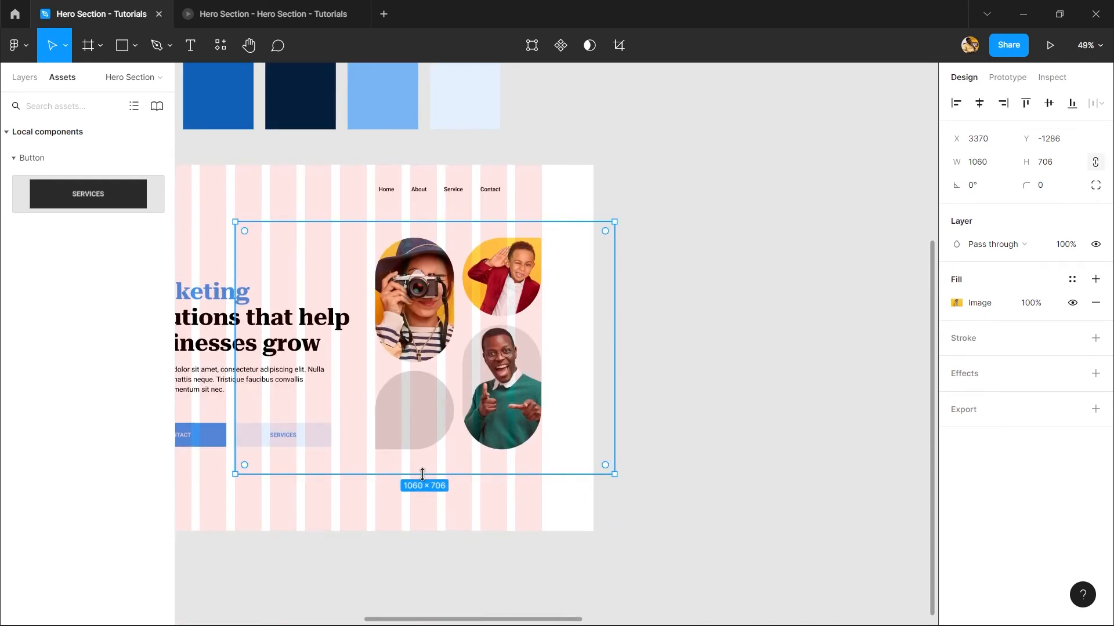
pyautogui.moveTo(422, 474)
pyautogui.mouseDown()
pyautogui.moveTo(421, 346)
pyautogui.moveTo(433, 358)
pyautogui.moveTo(430, 462)
pyautogui.mouseUp()
pyautogui.scroll(4, 411, 371)
pyautogui.press('Escape')
pyautogui.doubleClick(406, 316)
pyautogui.moveTo(439, 182); pyautogui.dragTo(428, 196)
pyautogui.moveTo(427, 297); pyautogui.dragTo(436, 297)
pyautogui.click(494, 158)
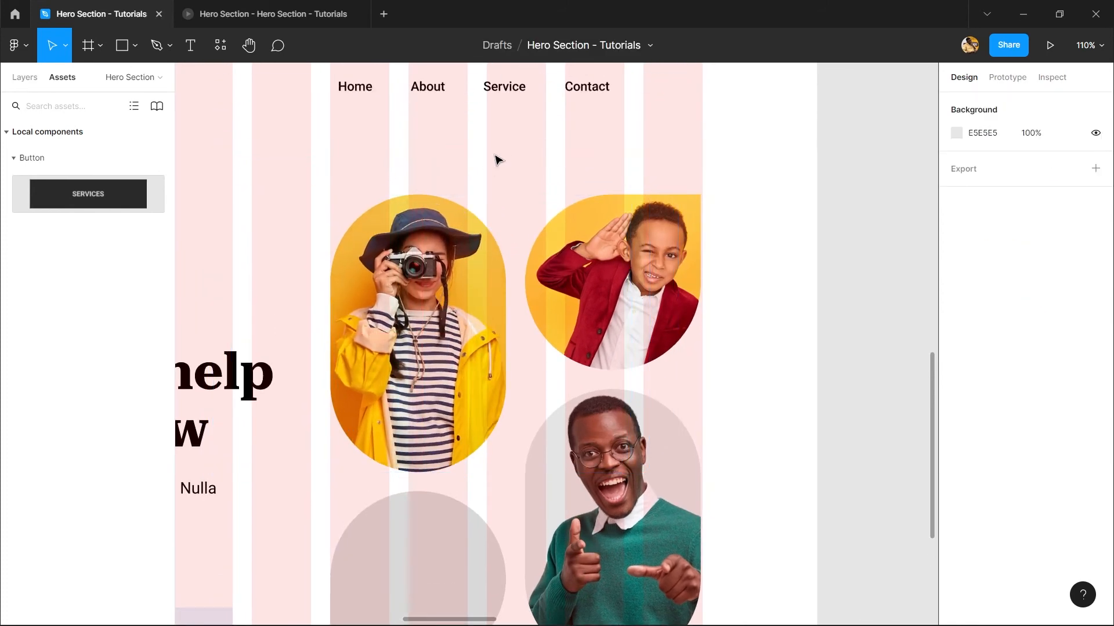
# - Move the blue-background photo of the woman with the phone below the lower-left placeholder and scale it to about 442 wide
pyautogui.scroll(-6, 515, 215)
pyautogui.scroll(3, 527, 237)
pyautogui.moveTo(567, 225); pyautogui.dragTo(525, 342)
pyautogui.scroll(-6, 524, 325)
pyautogui.moveTo(845, 238); pyautogui.dragTo(455, 440)
pyautogui.scroll(8, 473, 346)
pyautogui.moveTo(560, 492); pyautogui.dragTo(419, 286)
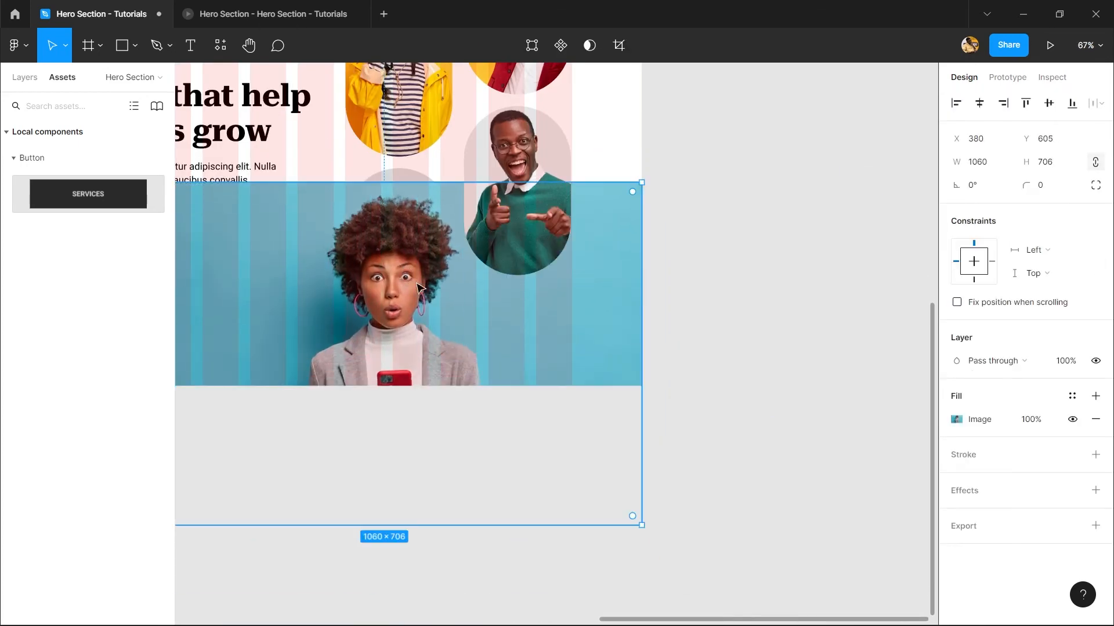
pyautogui.moveTo(378, 525); pyautogui.dragTo(383, 325)
pyautogui.moveTo(386, 281); pyautogui.dragTo(402, 375)
# - Use the lower-left rounded placeholder as a mask for the blue-background photo
pyautogui.click(403, 269)
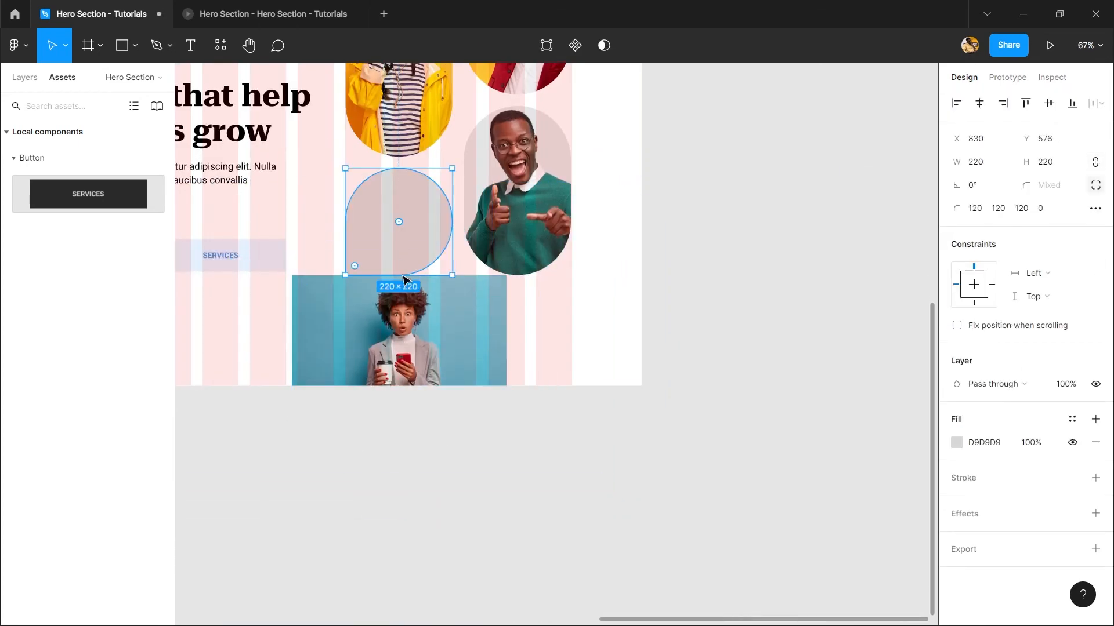
pyautogui.keyDown('shift'); pyautogui.click(396, 289); pyautogui.keyUp('shift')
pyautogui.rightClick(385, 199)
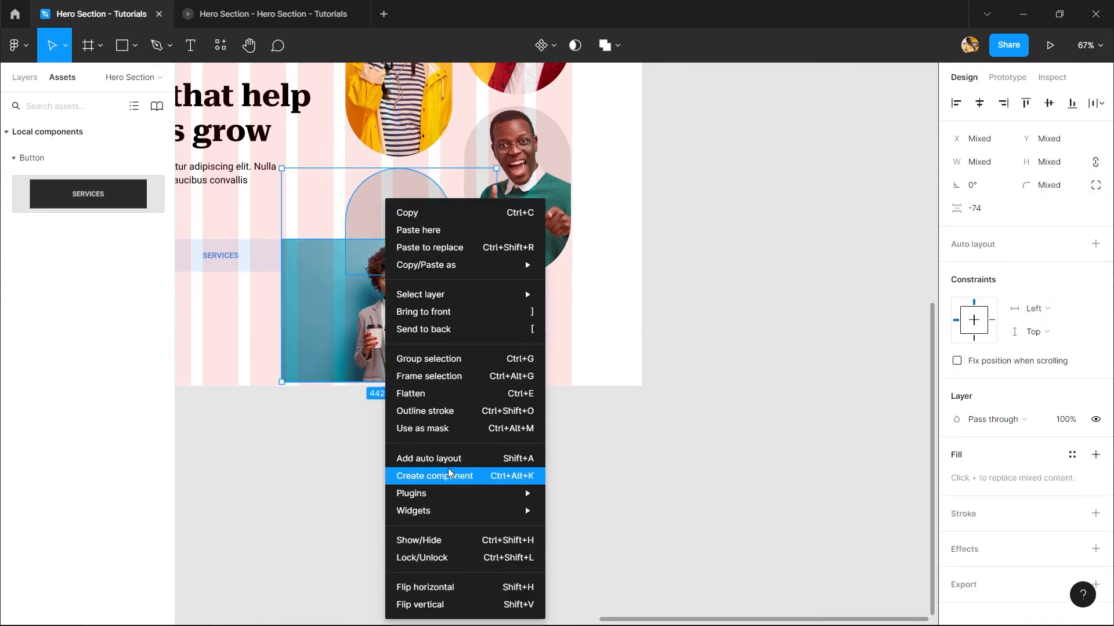
pyautogui.click(439, 430)
# - Scale the masked blue-background photo to about 460 × 306 and position the woman centrally within the rounded shape
pyautogui.click(394, 265)
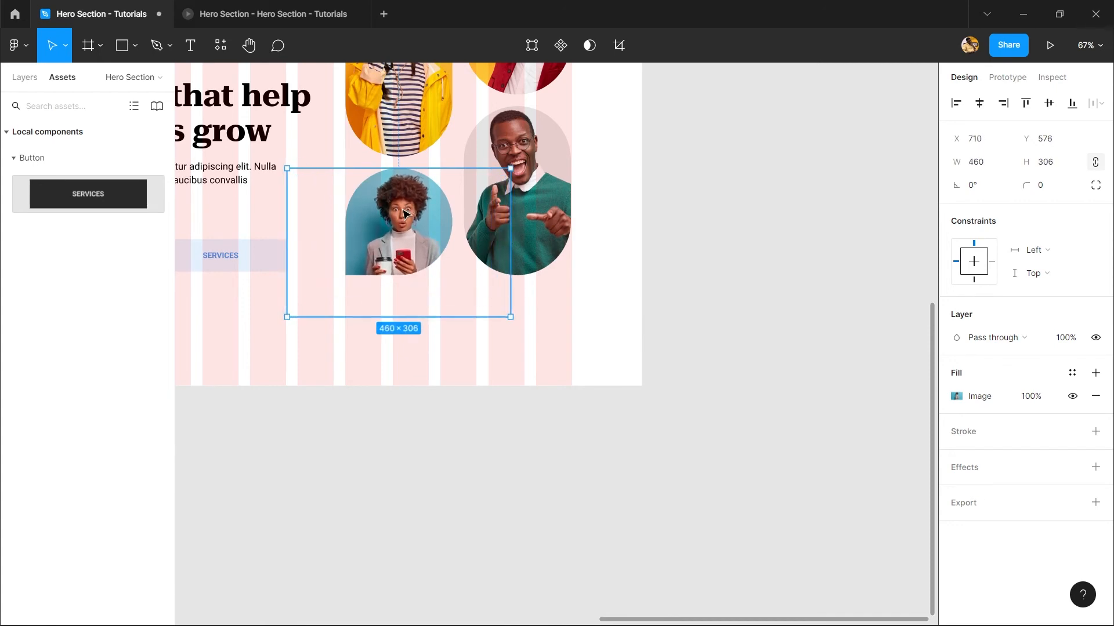
pyautogui.scroll(-5, 393, 226)
pyautogui.scroll(1, 395, 232)
pyautogui.click(487, 308)
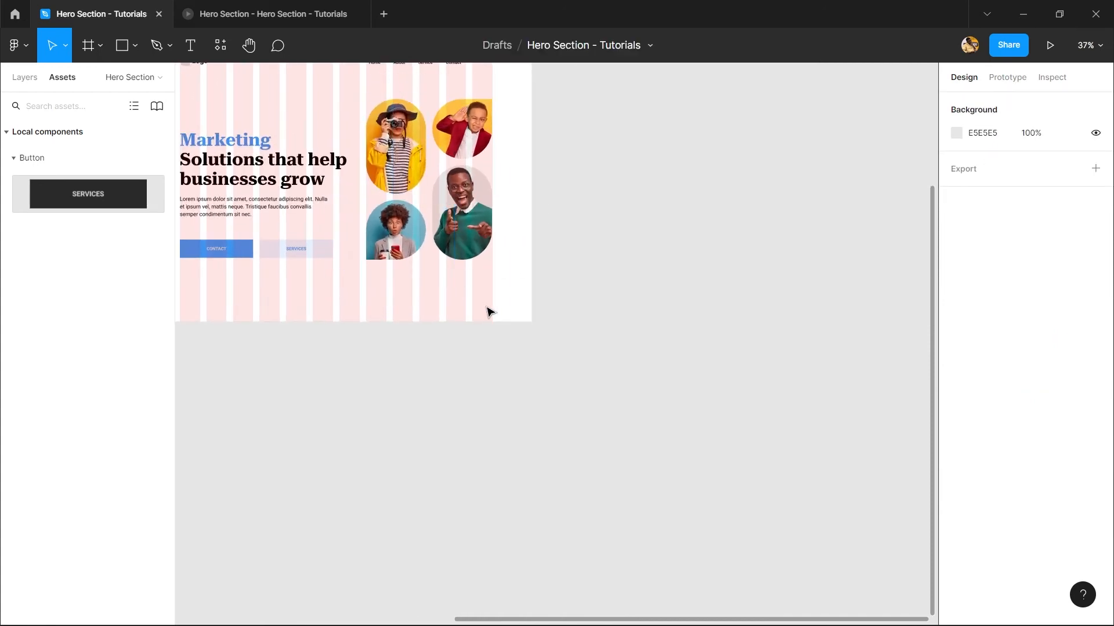
# - Examine the four masked photos up close and check how the collage sits in the overall hero layout
pyautogui.moveTo(540, 420); pyautogui.dragTo(616, 545)
pyautogui.scroll(1, 511, 346)
pyautogui.scroll(4, 513, 348)
pyautogui.click(549, 341)
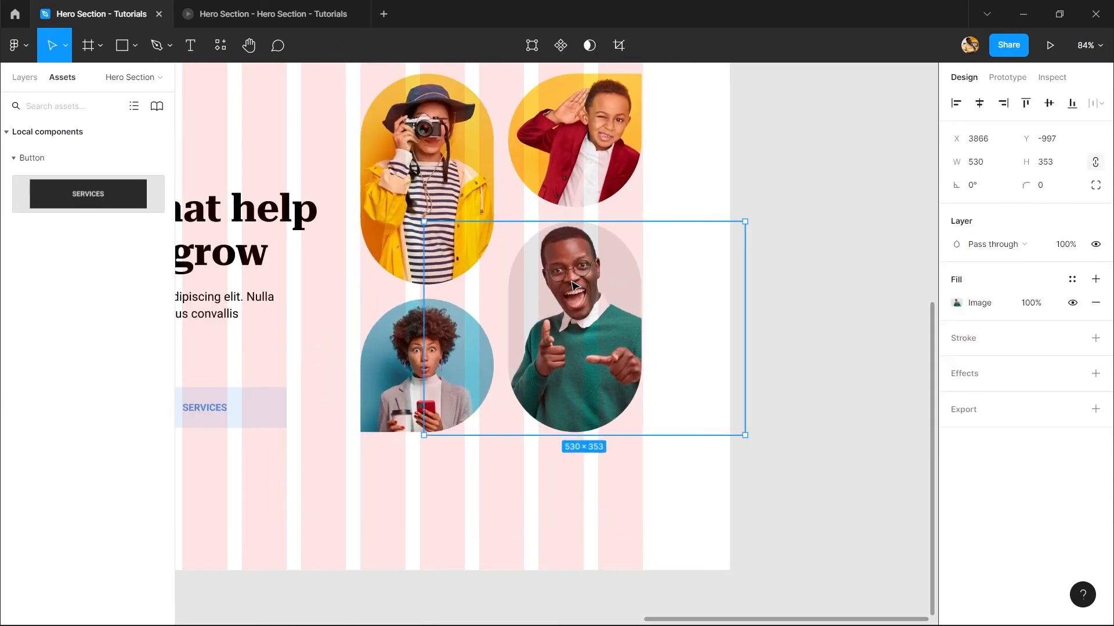
pyautogui.scroll(-2, 570, 306)
pyautogui.scroll(3, 557, 244)
pyautogui.scroll(1, 540, 232)
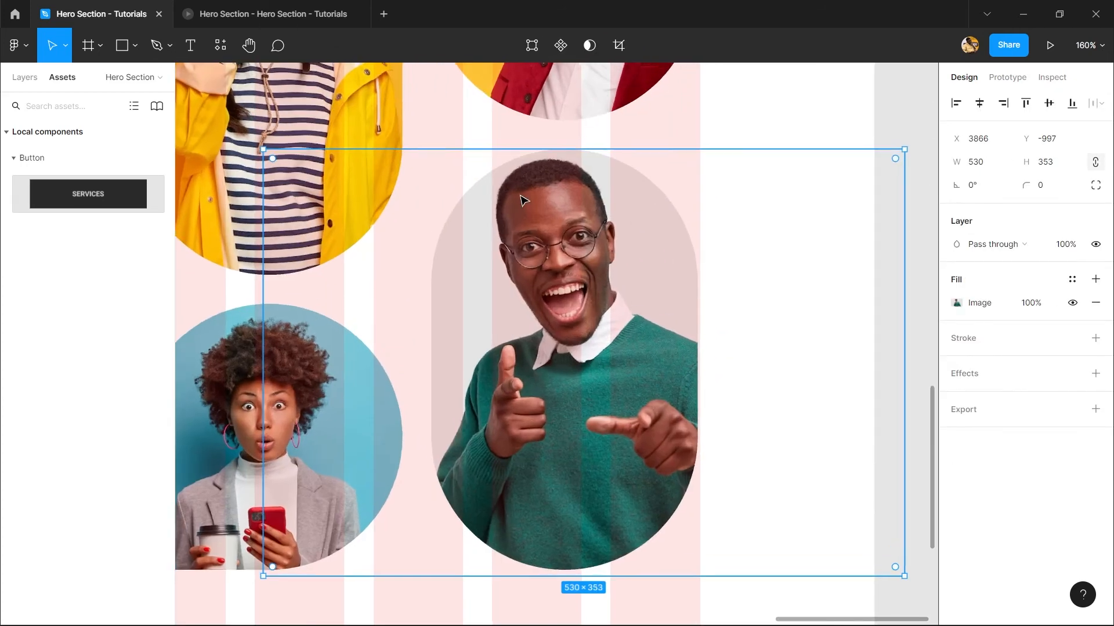
pyautogui.scroll(-3, 541, 230)
pyautogui.click(616, 400)
pyautogui.moveTo(522, 380); pyautogui.dragTo(621, 501)
pyautogui.scroll(-3, 440, 342)
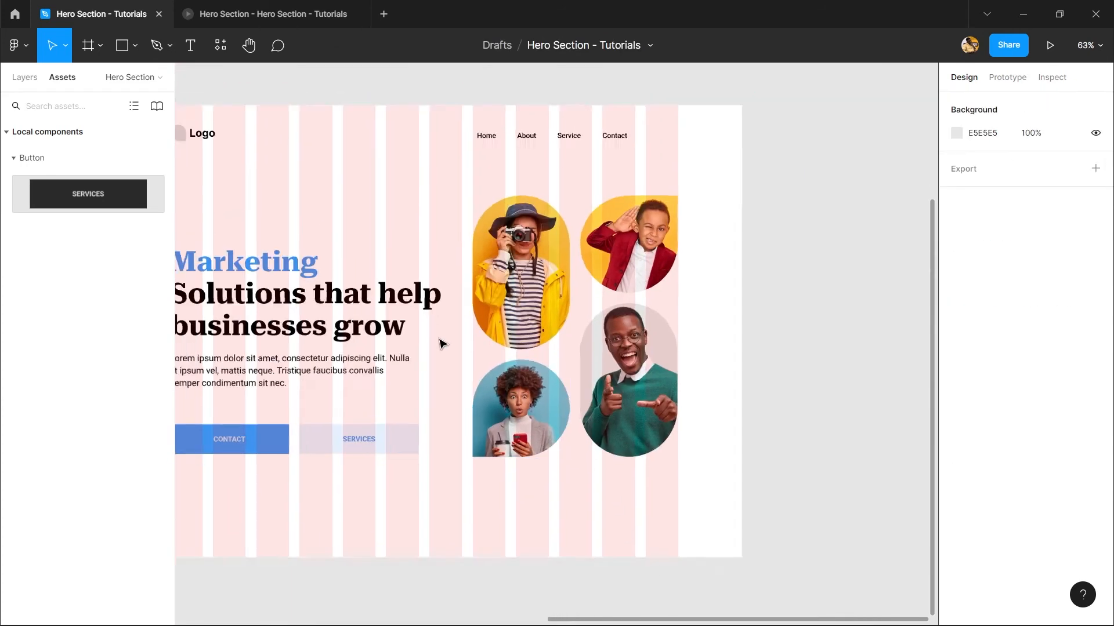
pyautogui.scroll(2, 524, 293)
pyautogui.click(492, 237)
pyautogui.scroll(5, 496, 244)
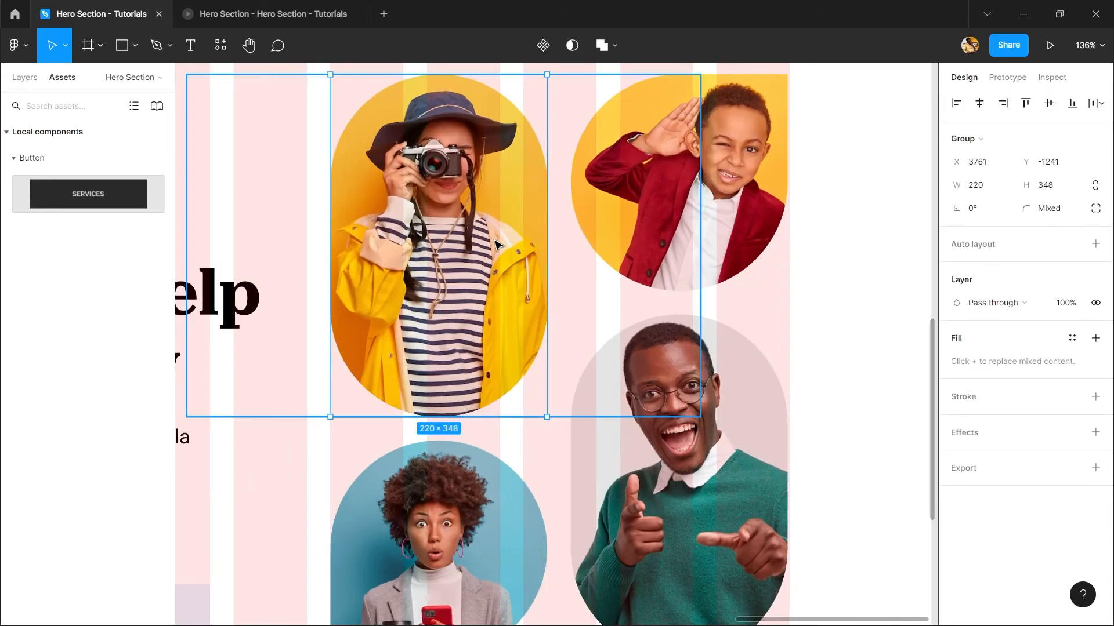
pyautogui.scroll(-6, 496, 244)
pyautogui.scroll(2, 459, 360)
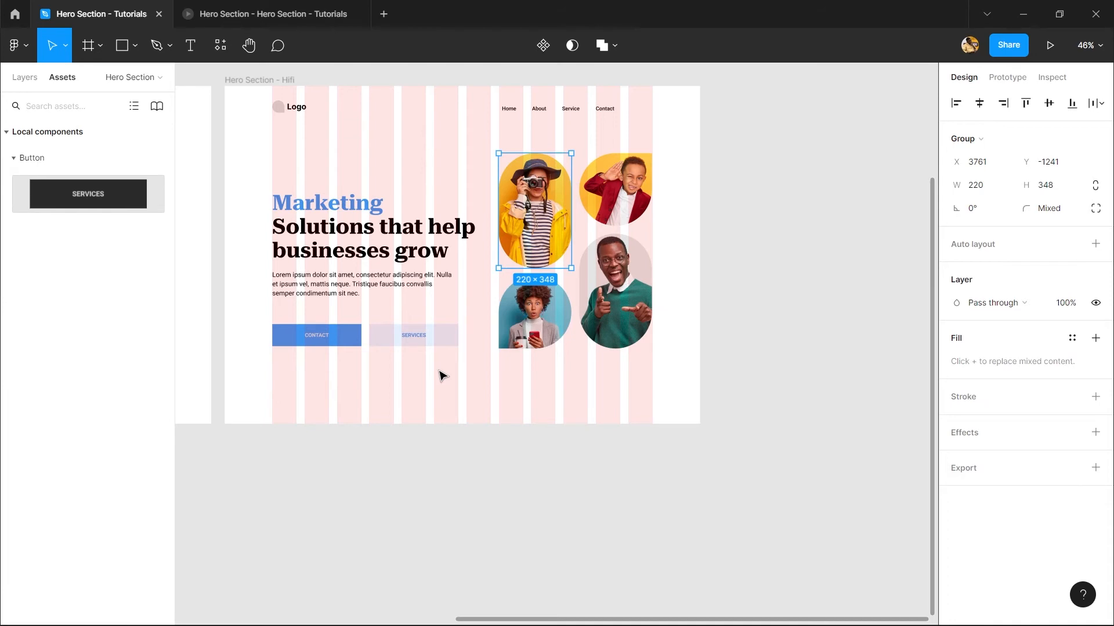
# - Compare the prototype preview with the Hero Section - Hifi frame and check the layer list for where the four mask groups are nested
pyautogui.click(531, 432)
pyautogui.click(251, 15)
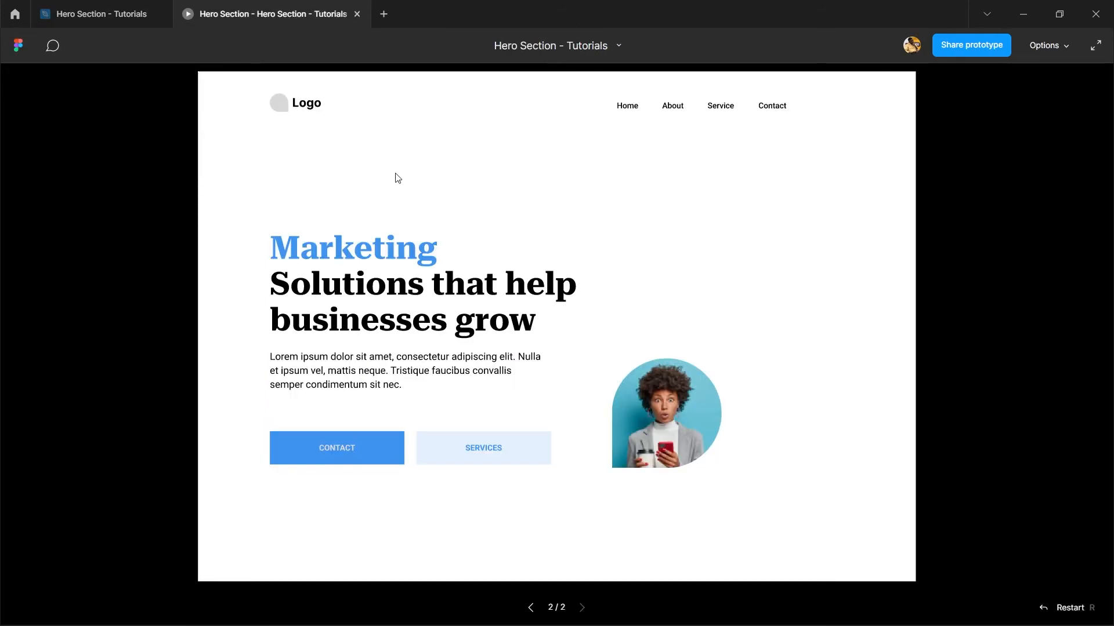
pyautogui.click(157, 6)
pyautogui.moveTo(593, 350); pyautogui.dragTo(494, 150)
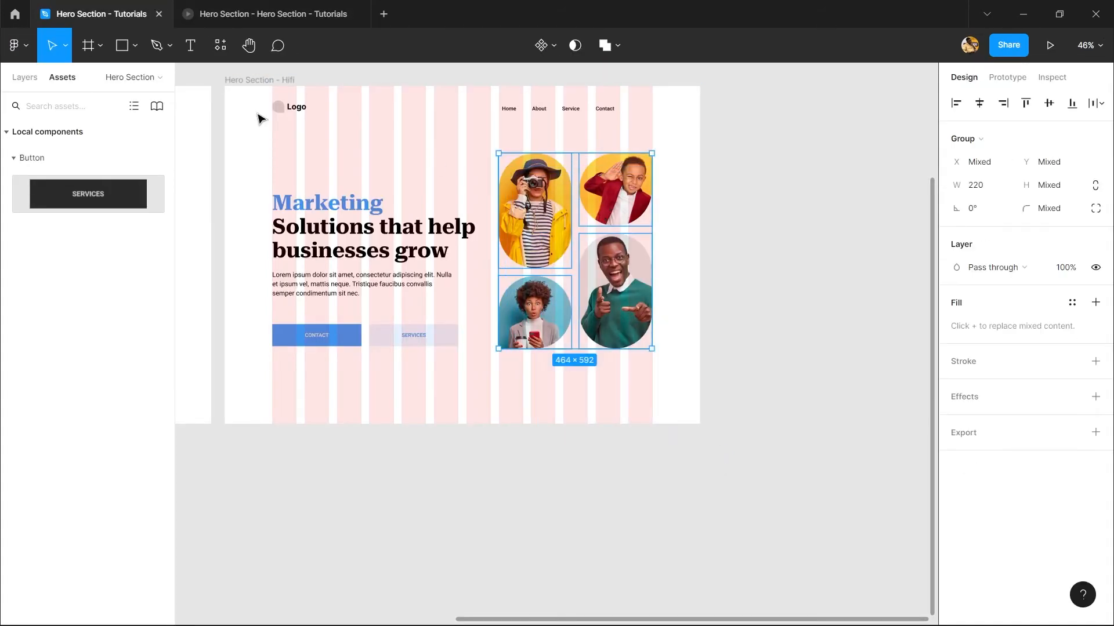
pyautogui.click(24, 77)
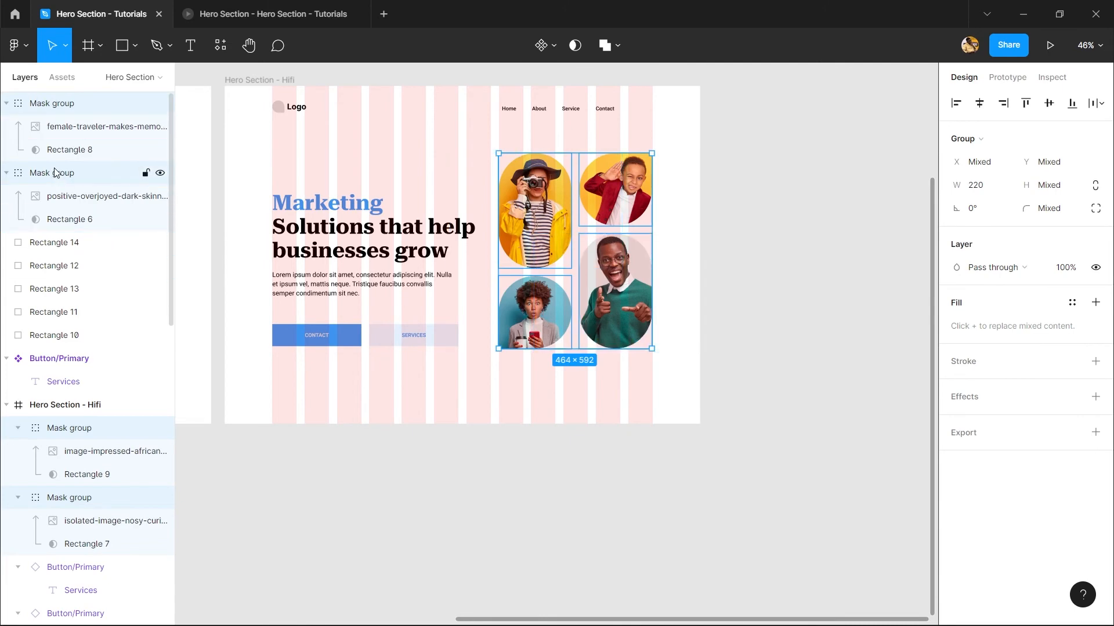
pyautogui.click(384, 351)
pyautogui.moveTo(228, 80); pyautogui.dragTo(309, 146)
pyautogui.hotkey('ctrl', 'z')
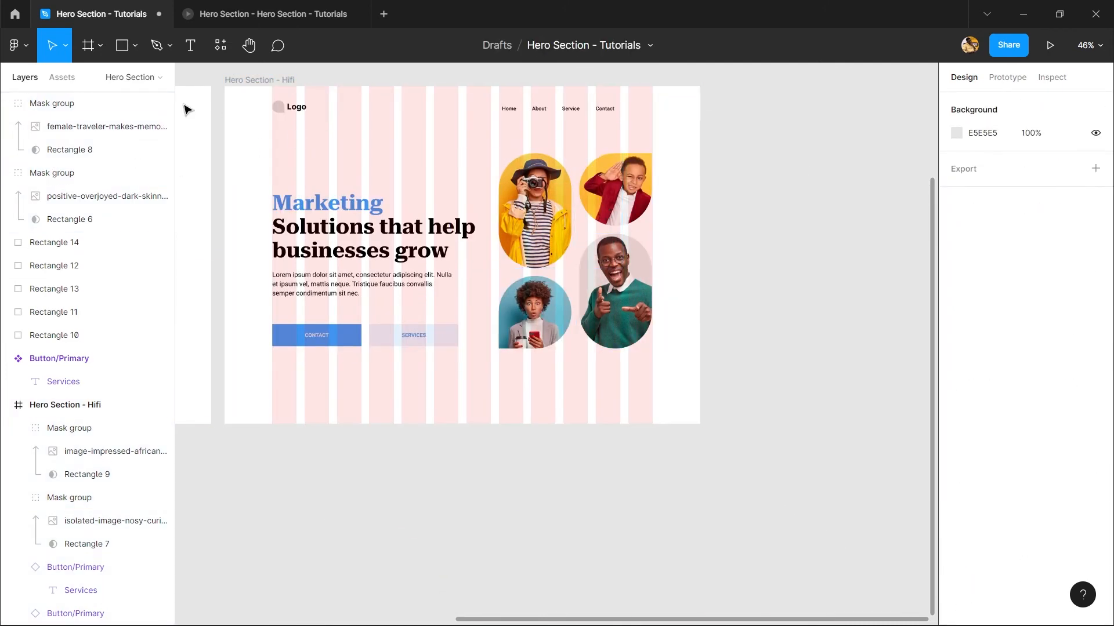
pyautogui.click(236, 81)
pyautogui.click(297, 24)
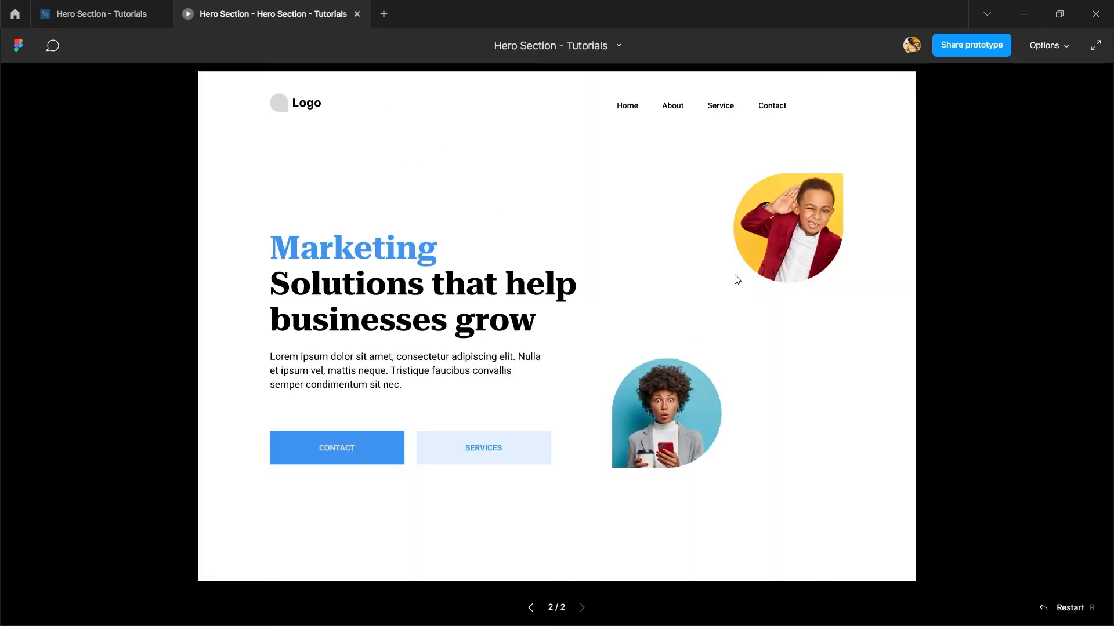
pyautogui.click(102, 14)
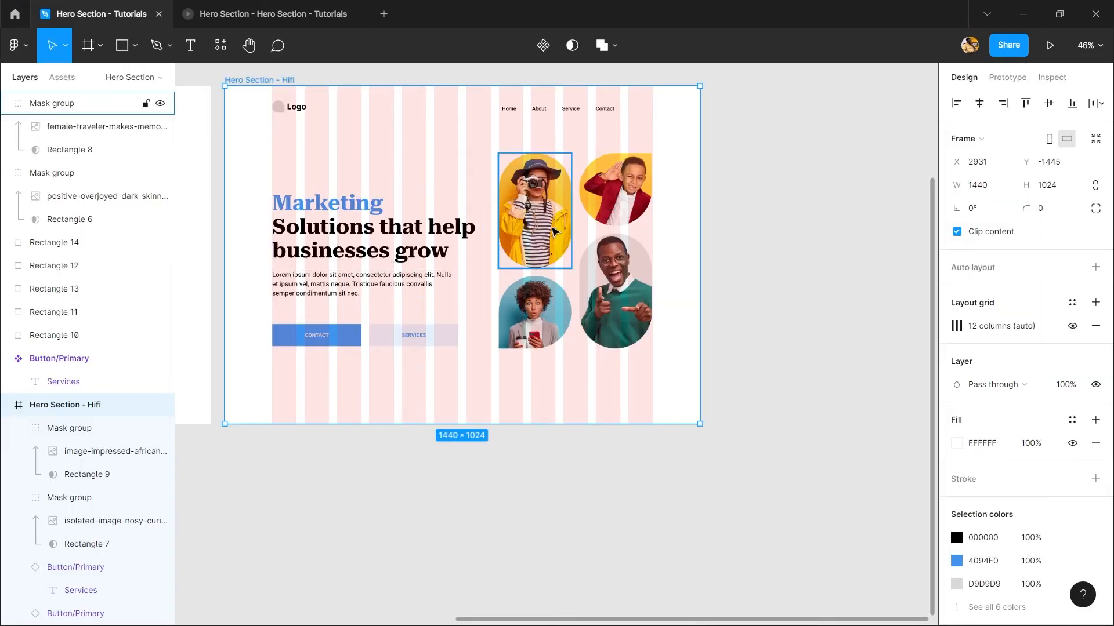
pyautogui.click(263, 6)
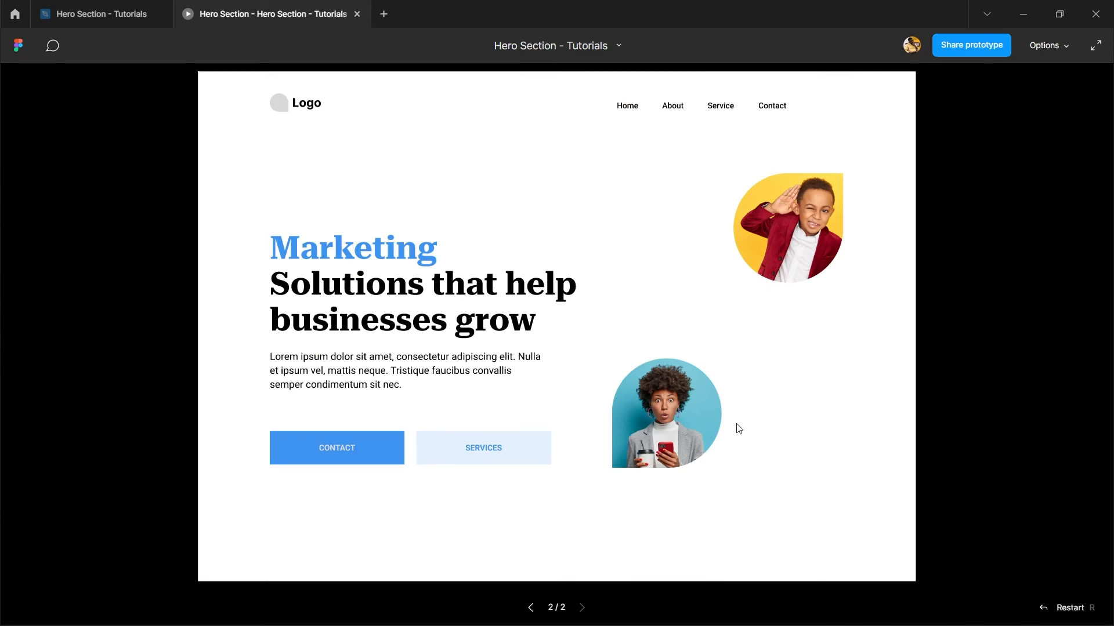
pyautogui.click(102, 14)
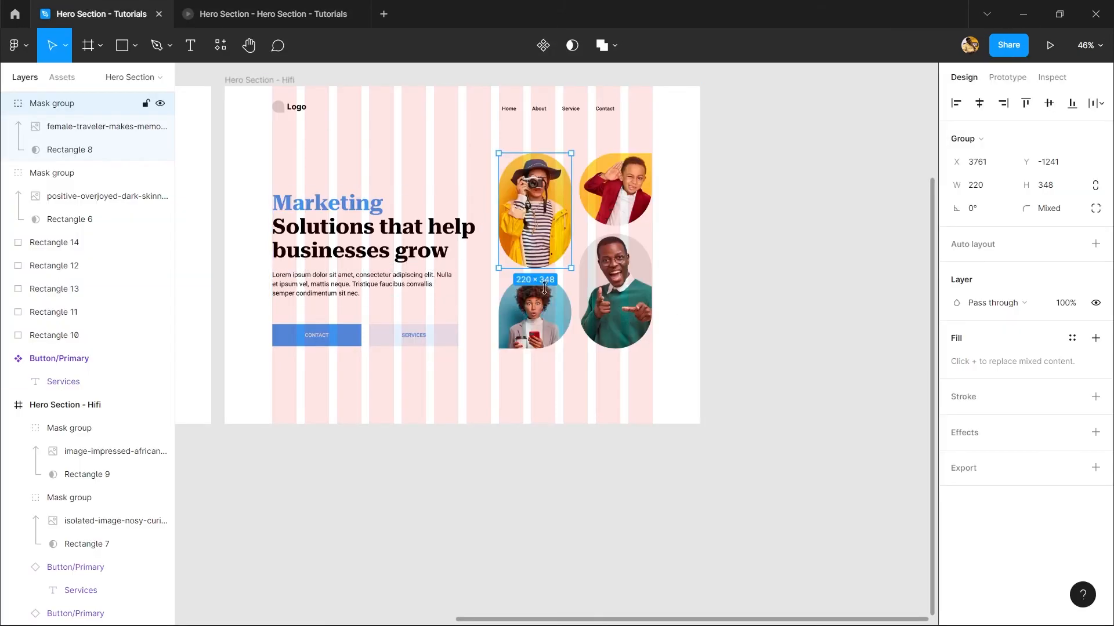
# - Cut the four masked photo groups and paste them inside the Hero Section - Hifi frame
pyautogui.click(686, 454)
pyautogui.moveTo(685, 450); pyautogui.dragTo(496, 153)
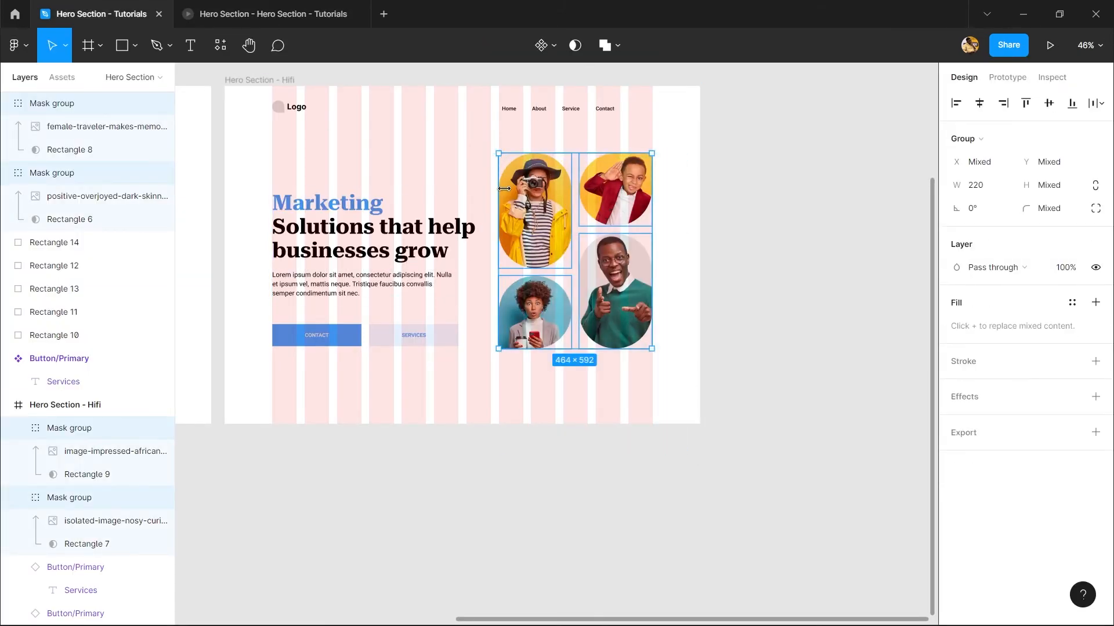
pyautogui.hotkey('ctrl', 'x')
pyautogui.rightClick(604, 245)
pyautogui.click(587, 253)
pyautogui.hotkey('ctrl', 'v')
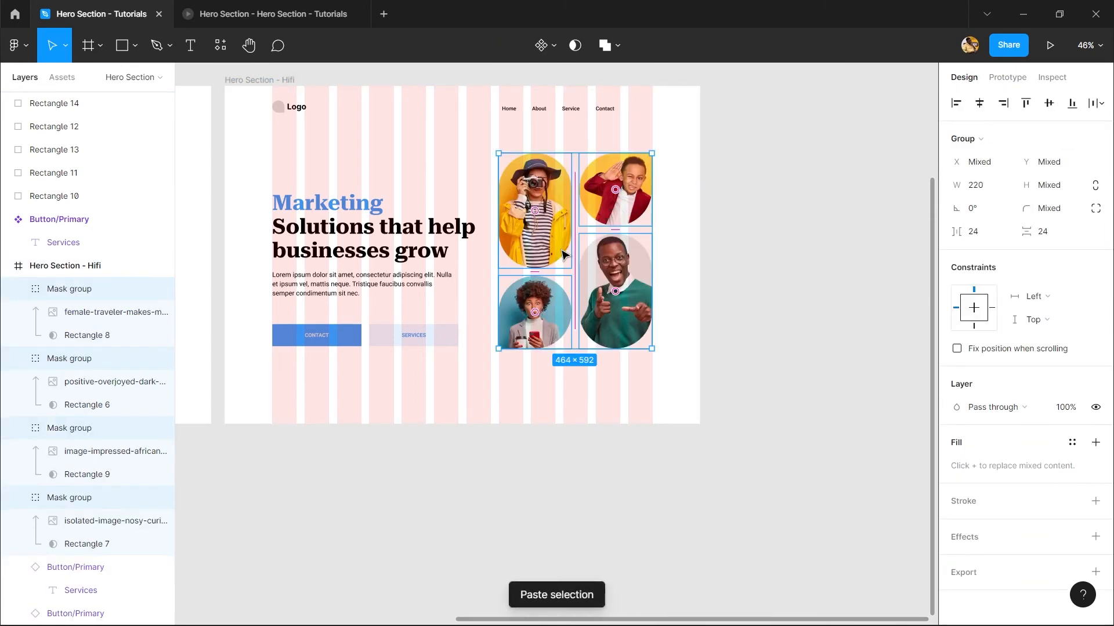
# - Try to frame all four masked photos together with a vertical auto layout, and undo it
pyautogui.rightClick(550, 216)
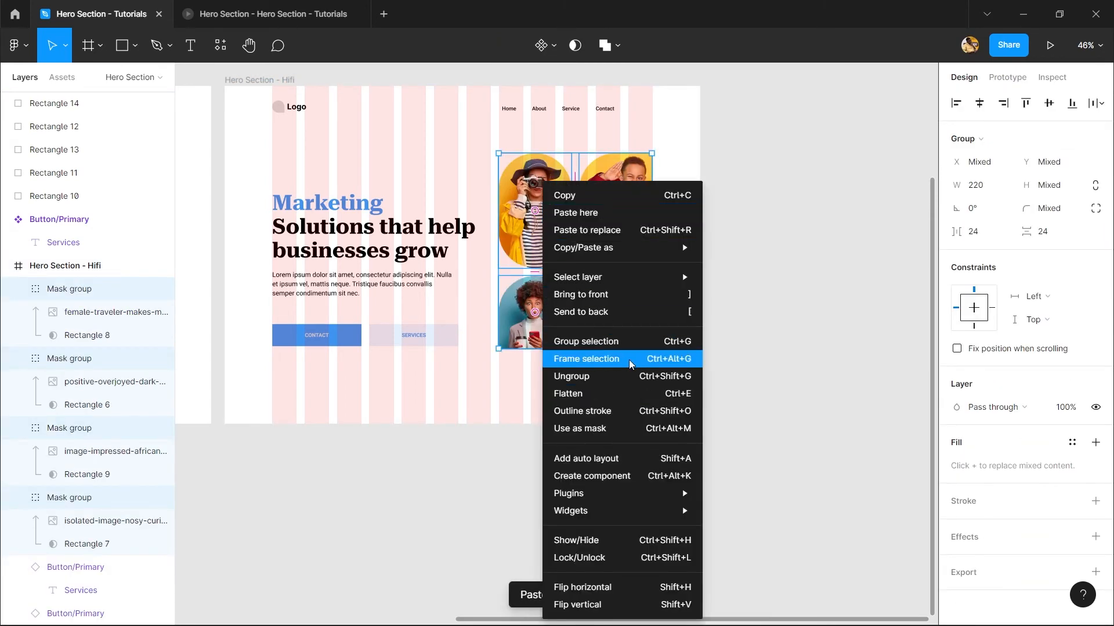
pyautogui.click(631, 362)
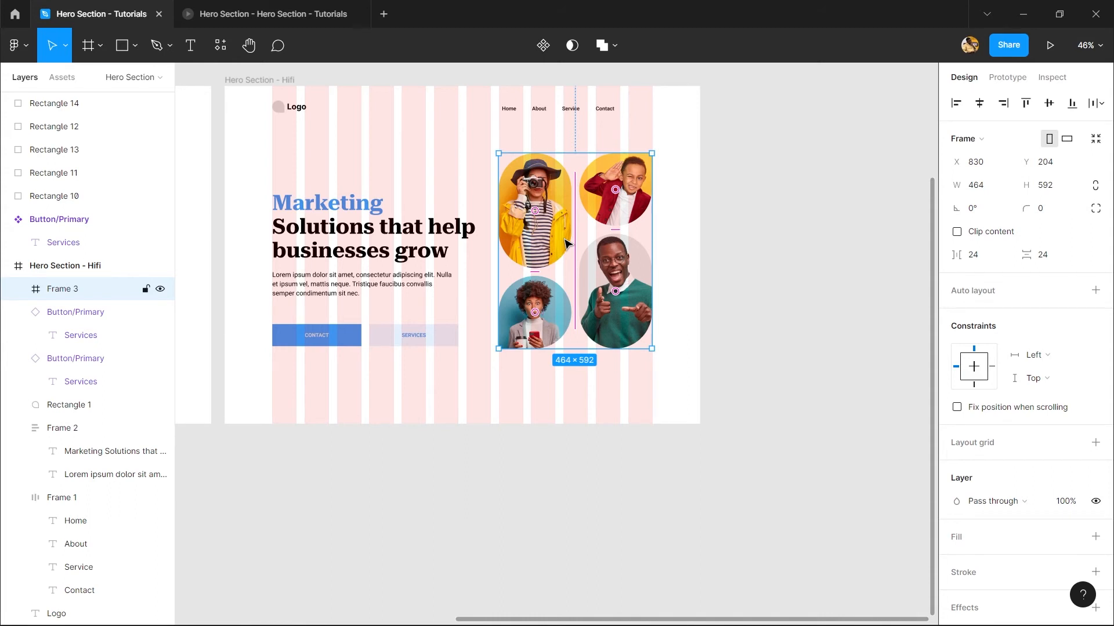
pyautogui.hotkey('shift', 'a')
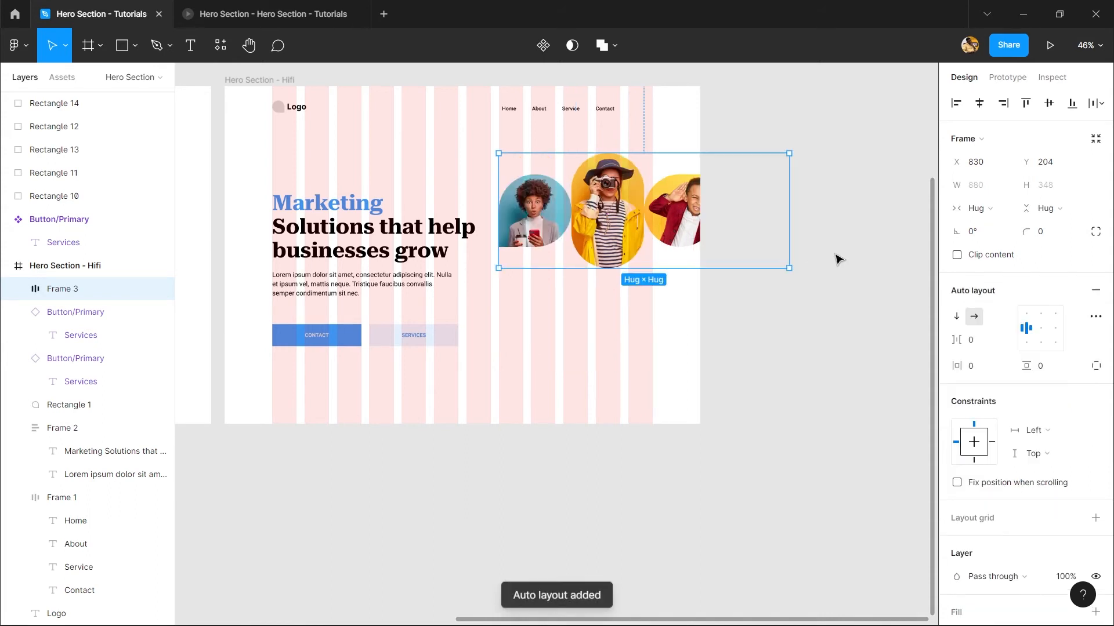
pyautogui.click(963, 318)
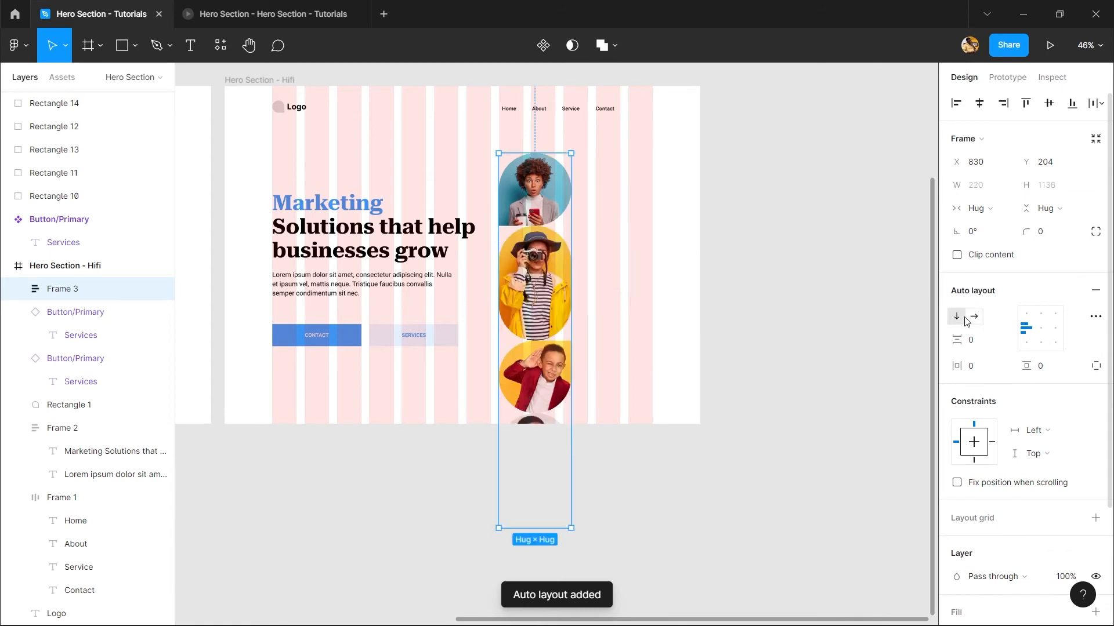
pyautogui.hotkey('ctrl', 'z')
pyautogui.hotkey('ctrl', 'z')
pyautogui.hotkey('ctrl', 'z')
pyautogui.click(778, 312)
# - Put the two photos of each column into their own vertical auto layout frame
pyautogui.click(520, 323)
pyautogui.keyDown('shift'); pyautogui.click(551, 232); pyautogui.keyUp('shift')
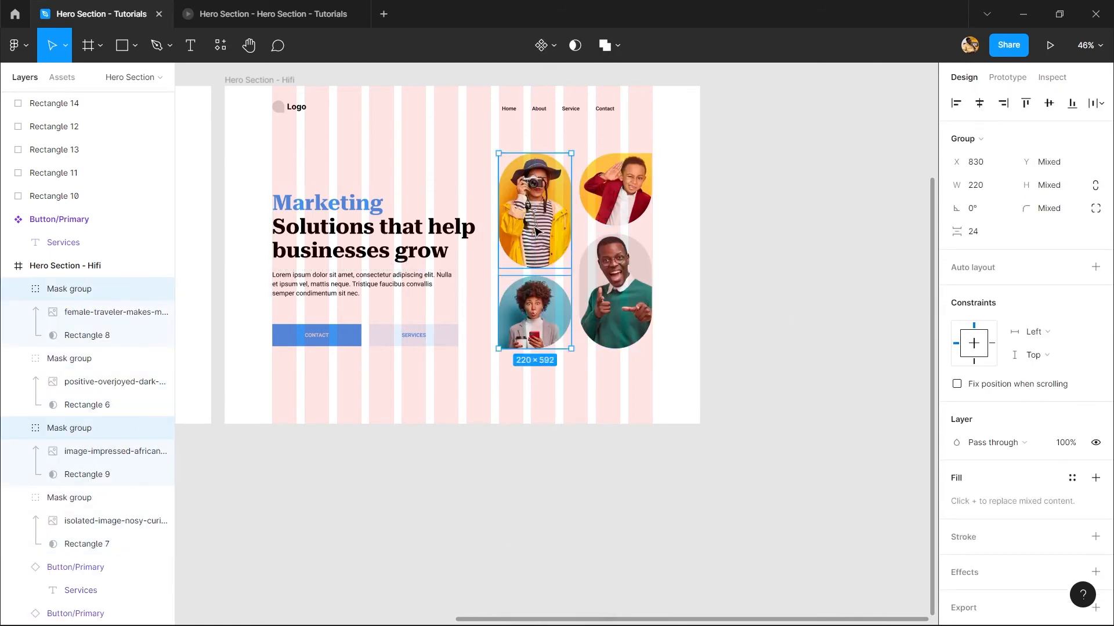
pyautogui.hotkey('shift', 'a')
pyautogui.click(621, 197)
pyautogui.keyDown('shift'); pyautogui.click(616, 302); pyautogui.keyUp('shift')
pyautogui.hotkey('shift', 'a')
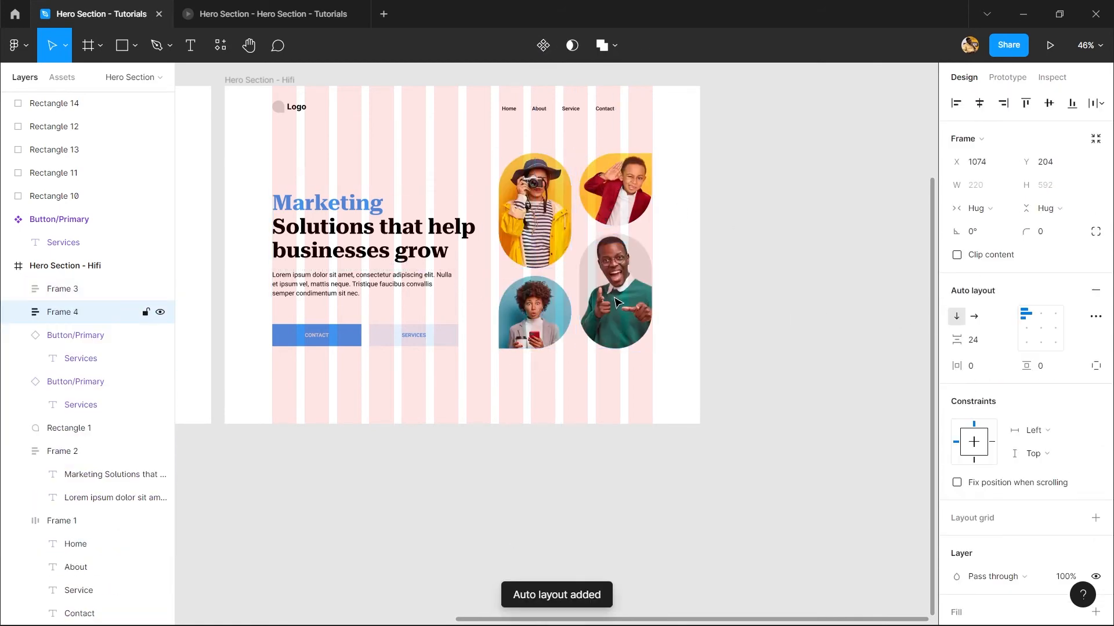
# - Wrap both photo columns in one horizontal auto layout frame, undoing a trial change of its spacing
pyautogui.keyDown('shift'); pyautogui.click(551, 229); pyautogui.keyUp('shift')
pyautogui.hotkey('shift', 'a')
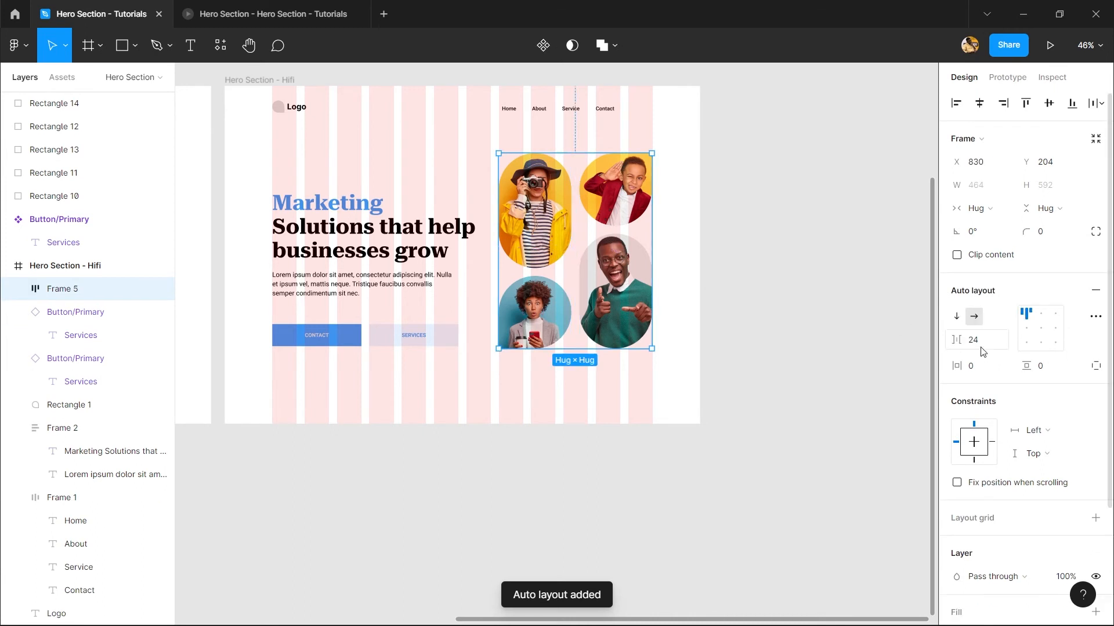
pyautogui.moveTo(957, 341); pyautogui.dragTo(1033, 348)
pyautogui.hotkey('ctrl', 'z')
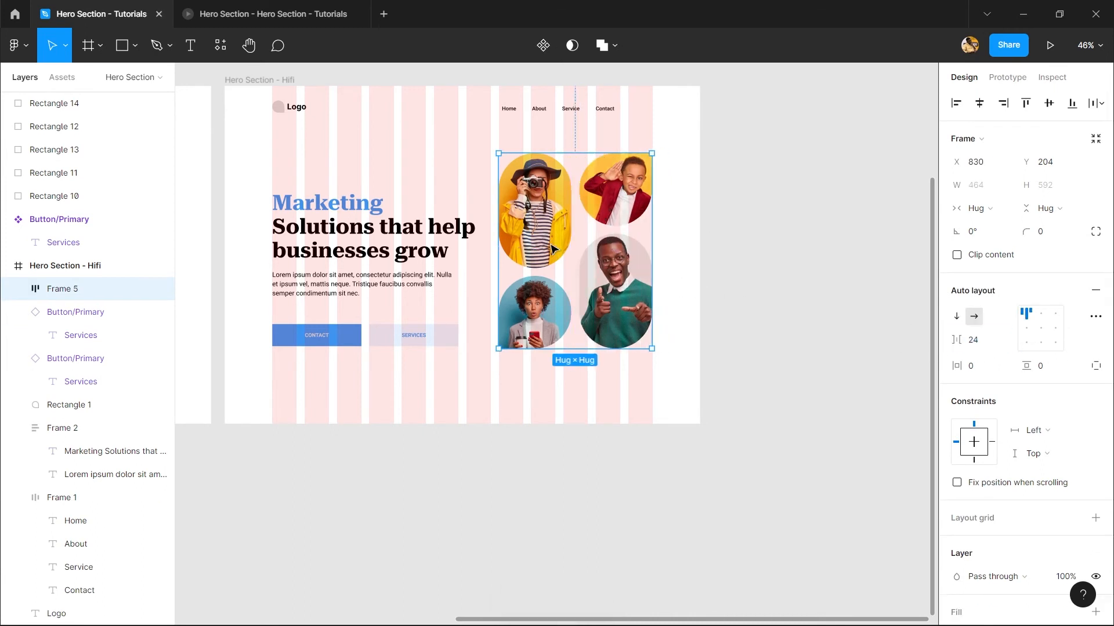
# - Rename the auto layout frame that holds both photo columns to Images
pyautogui.doubleClick(547, 243)
pyautogui.click(754, 302)
pyautogui.click(69, 288)
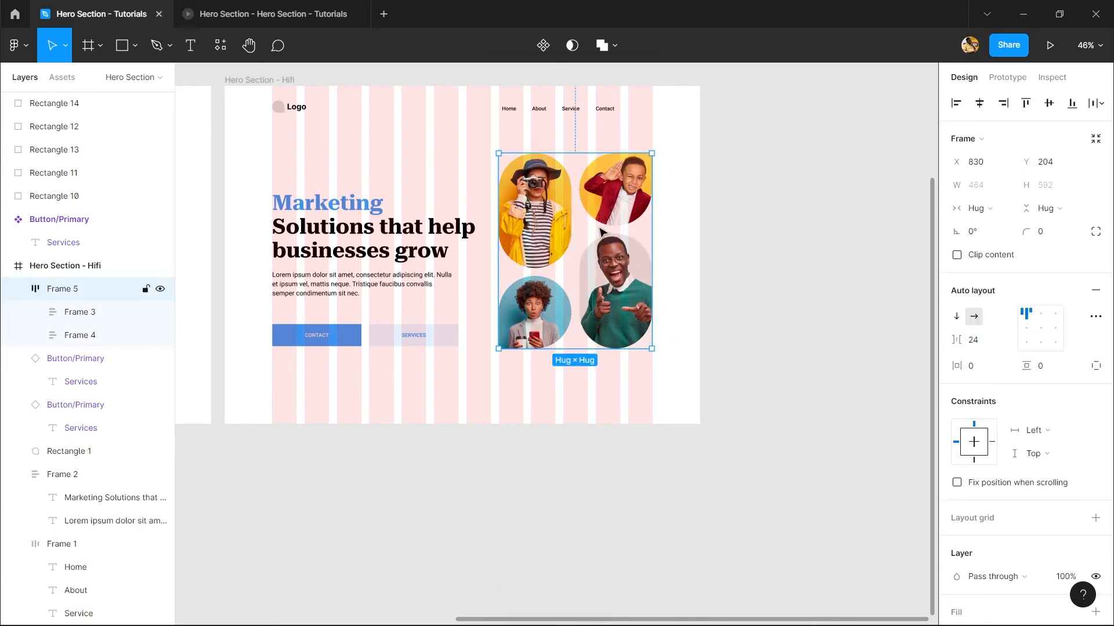
pyautogui.write('Images')
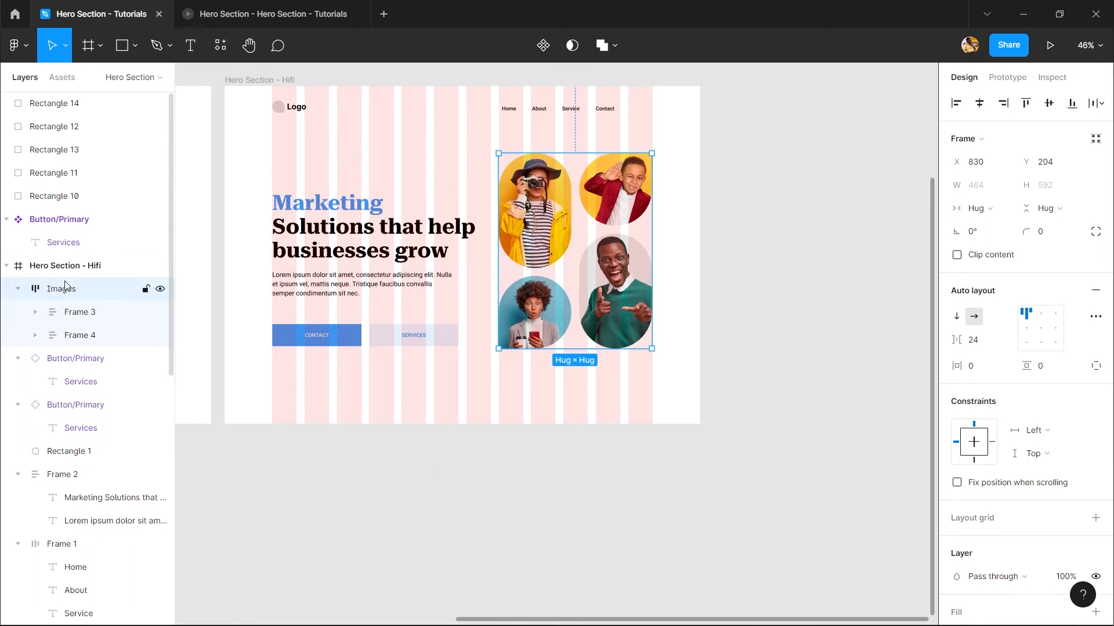
pyautogui.click(276, 392)
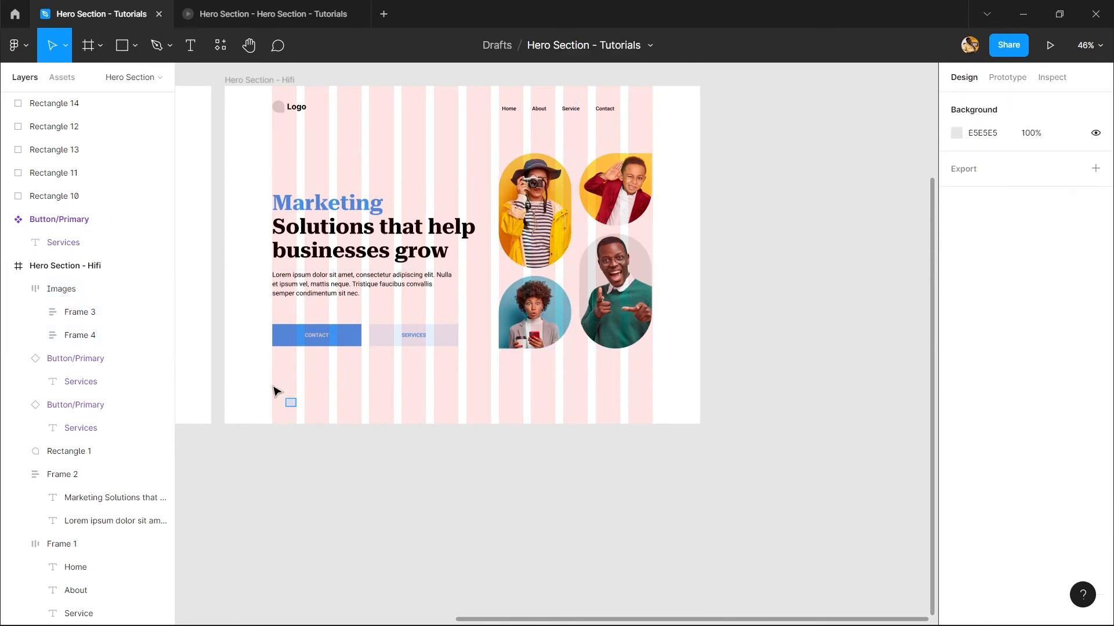
# - Combine the CONTACT and SERVICES buttons in a horizontal auto layout frame
pyautogui.moveTo(358, 300); pyautogui.dragTo(425, 362)
pyautogui.click(429, 406)
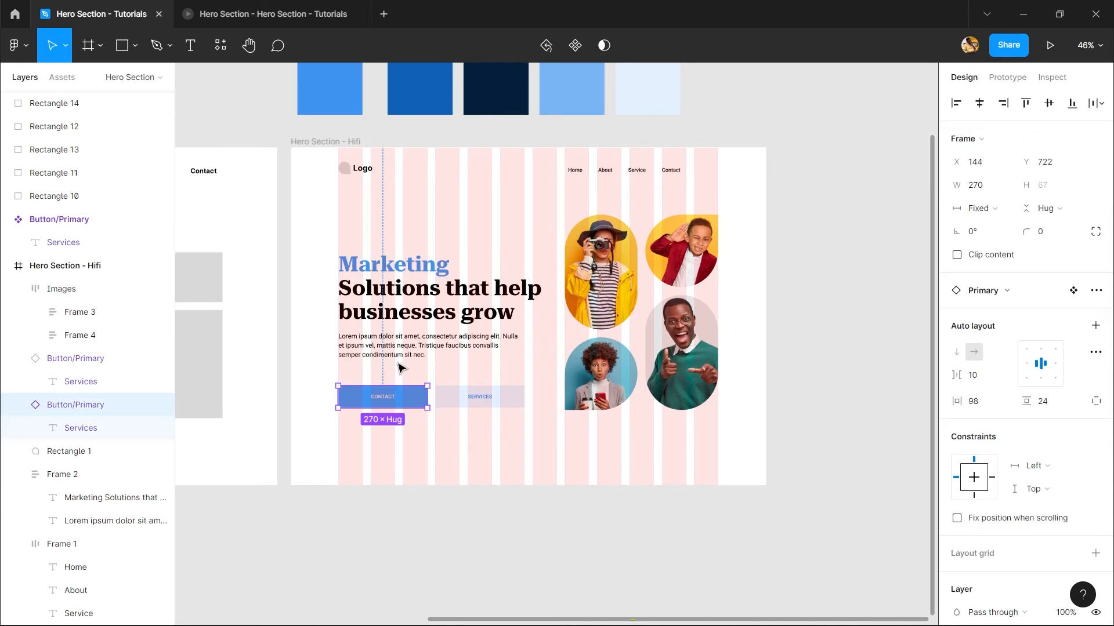
pyautogui.scroll(2, 530, 468)
pyautogui.scroll(2, 545, 489)
pyautogui.keyDown('shift'); pyautogui.click(556, 458); pyautogui.keyUp('shift')
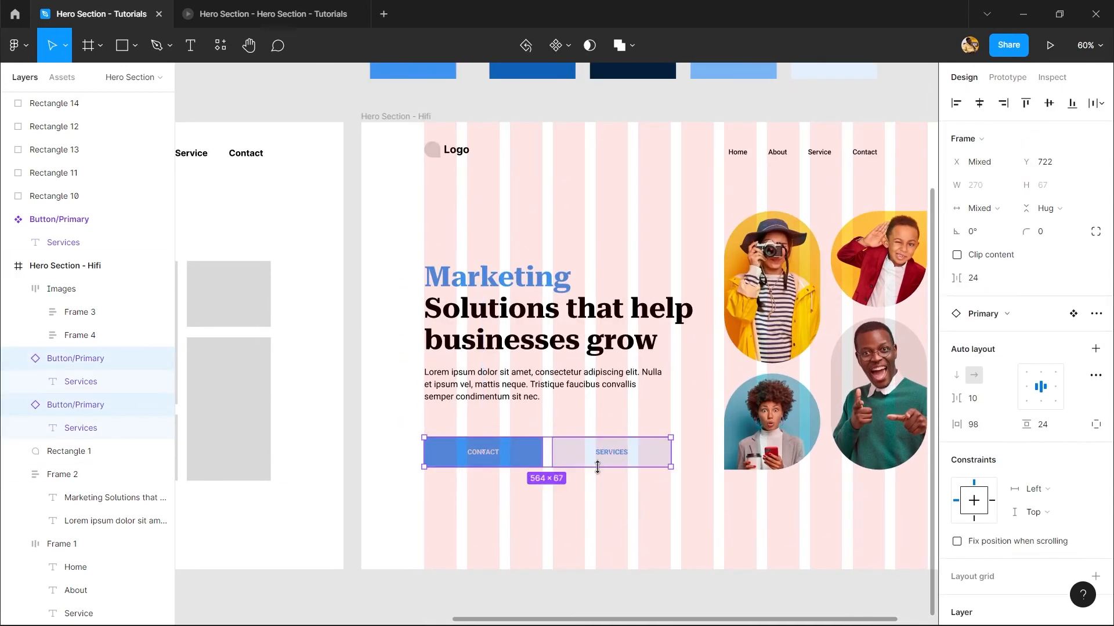
pyautogui.scroll(4, 557, 455)
pyautogui.hotkey('shift', 'a')
pyautogui.scroll(-3, 549, 415)
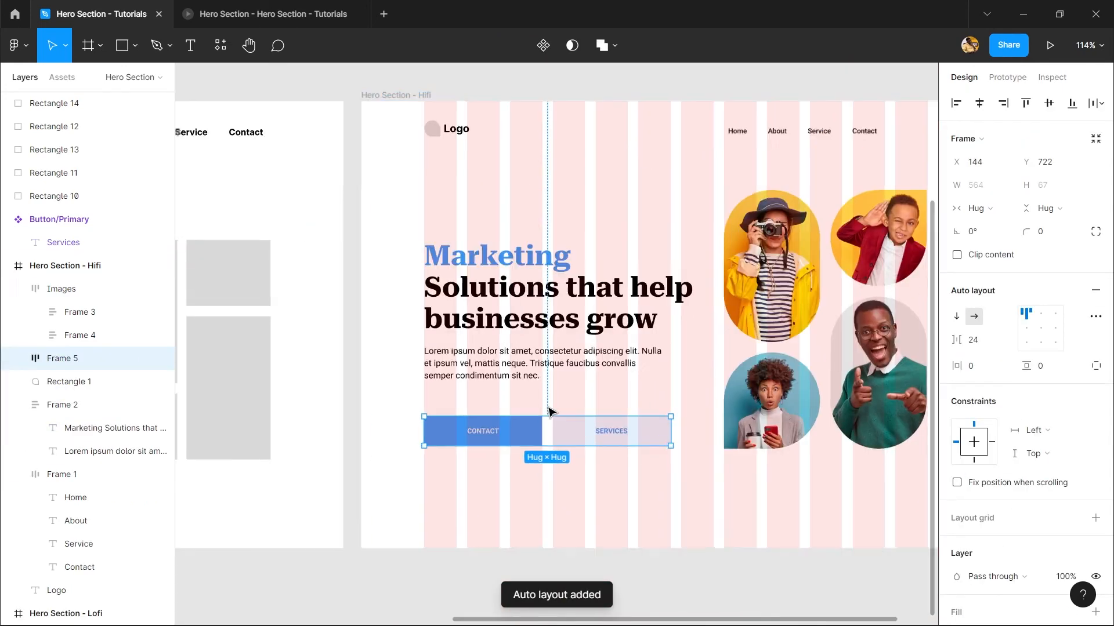
# - Combine the heading and paragraph block with the button row in a vertical auto layout frame
pyautogui.scroll(2, 541, 410)
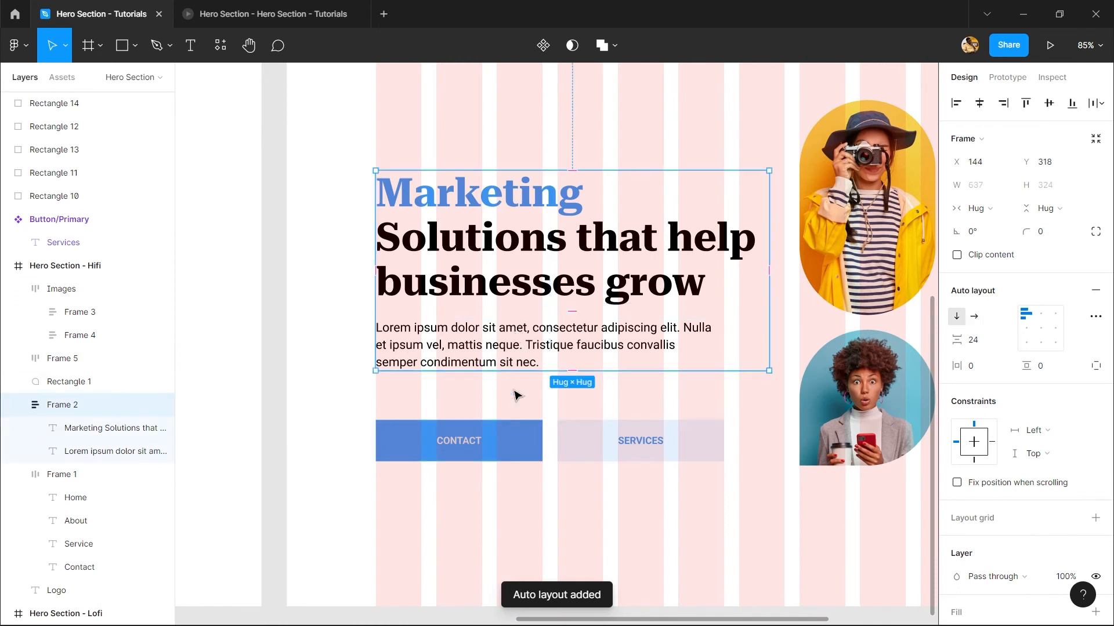
pyautogui.keyDown('shift'); pyautogui.click(523, 325); pyautogui.keyUp('shift')
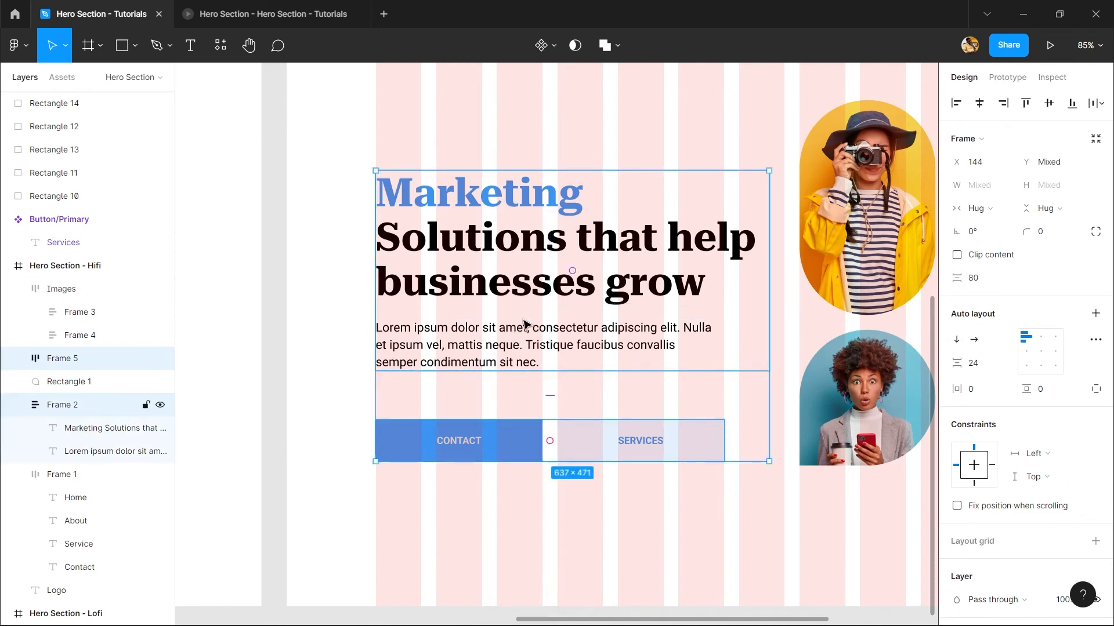
pyautogui.click(547, 411)
pyautogui.click(535, 323)
pyautogui.keyDown('shift'); pyautogui.click(505, 434); pyautogui.keyUp('shift')
pyautogui.hotkey('shift', 'a')
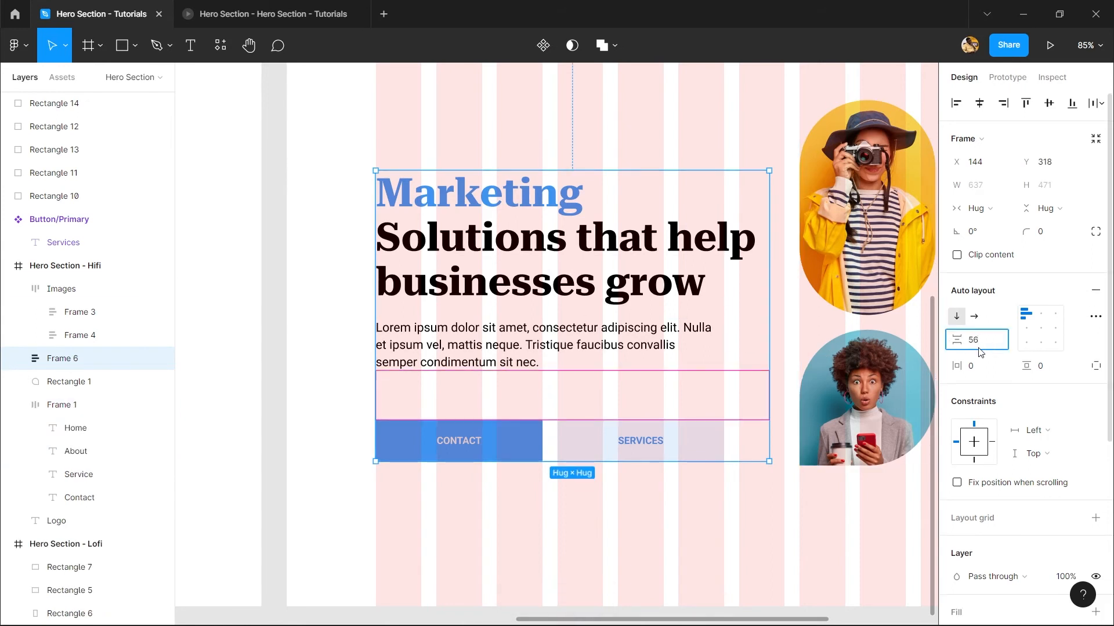
# - Try a spacing of 64 between the text block and the button row
pyautogui.click(978, 347)
pyautogui.write('56+8')
pyautogui.press('Return')
pyautogui.scroll(-4, 584, 428)
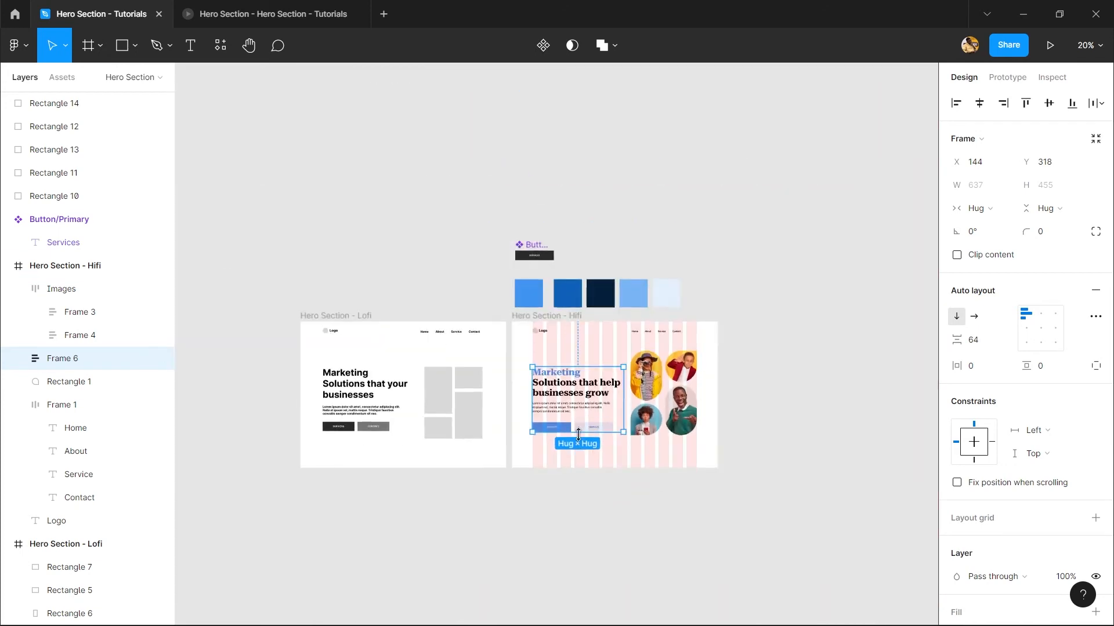
# - Set the spacing between the text block and the button row to 56
pyautogui.scroll(3, 589, 433)
pyautogui.click(989, 340)
pyautogui.write('56')
pyautogui.press('Return')
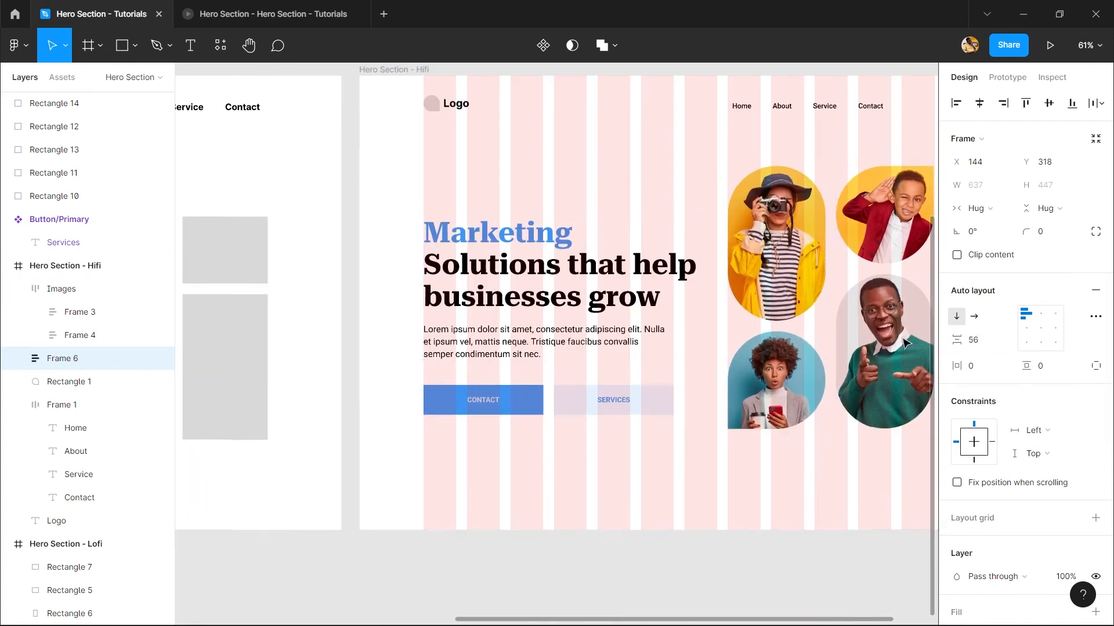
# - Move the frame with the heading, paragraph and buttons up to about Y 289
pyautogui.moveTo(581, 366); pyautogui.dragTo(467, 428)
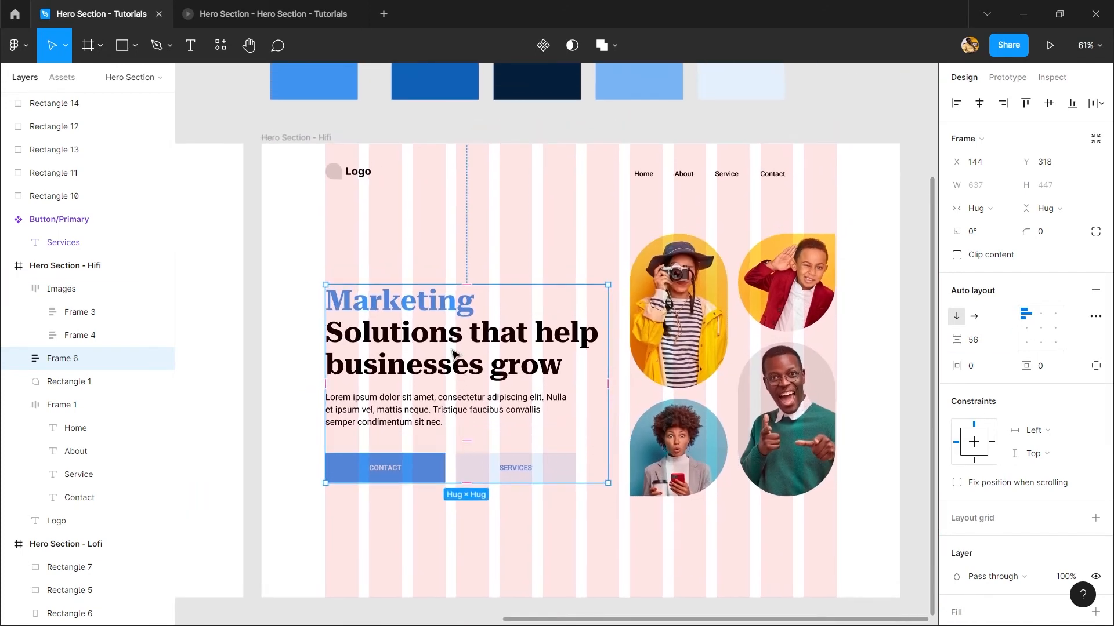
pyautogui.moveTo(453, 350); pyautogui.dragTo(447, 339)
pyautogui.scroll(-3, 435, 308)
pyautogui.scroll(3, 438, 311)
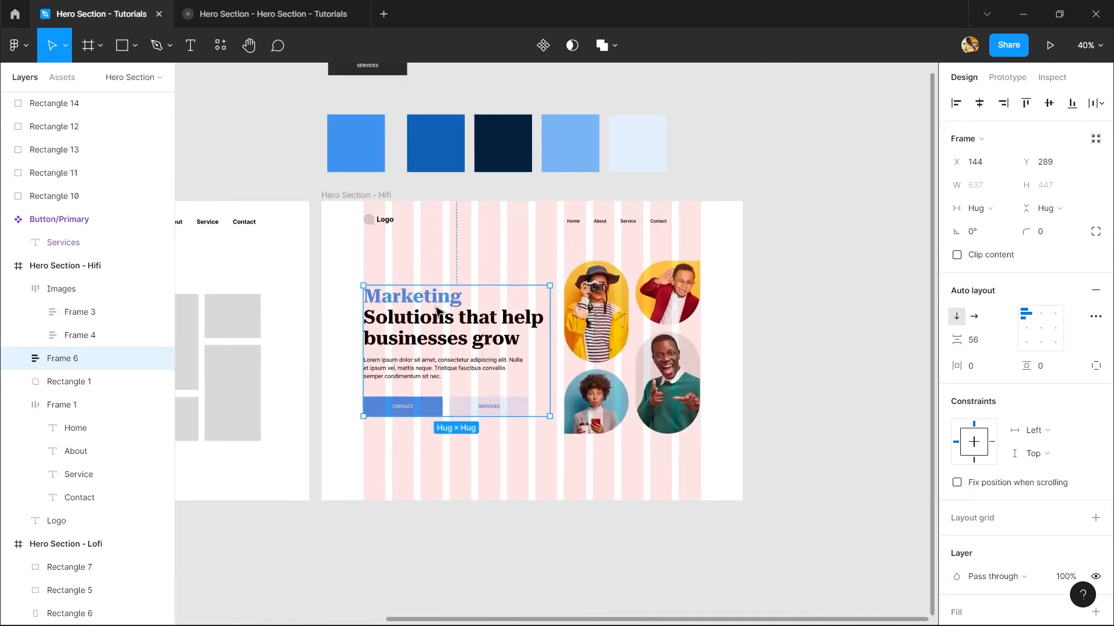
# - Move the Home, About, Service, Contact navigation frame left within the header to about X 733
pyautogui.scroll(3, 671, 169)
pyautogui.click(696, 176)
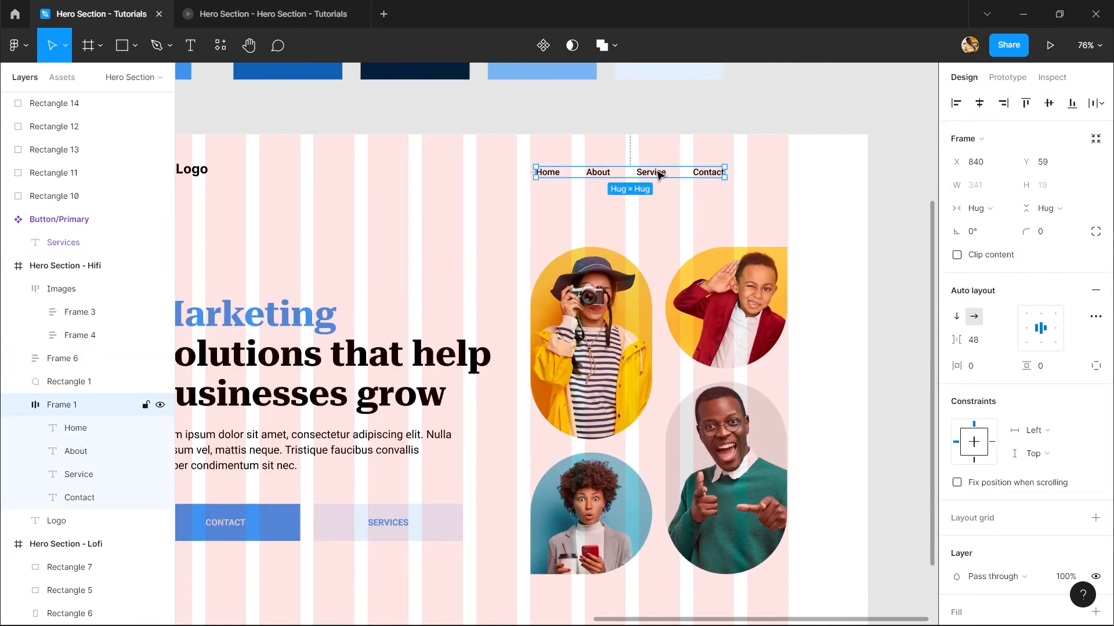
pyautogui.moveTo(659, 175); pyautogui.dragTo(604, 177)
pyautogui.moveTo(597, 205); pyautogui.dragTo(486, 264)
pyautogui.scroll(-3, 394, 276)
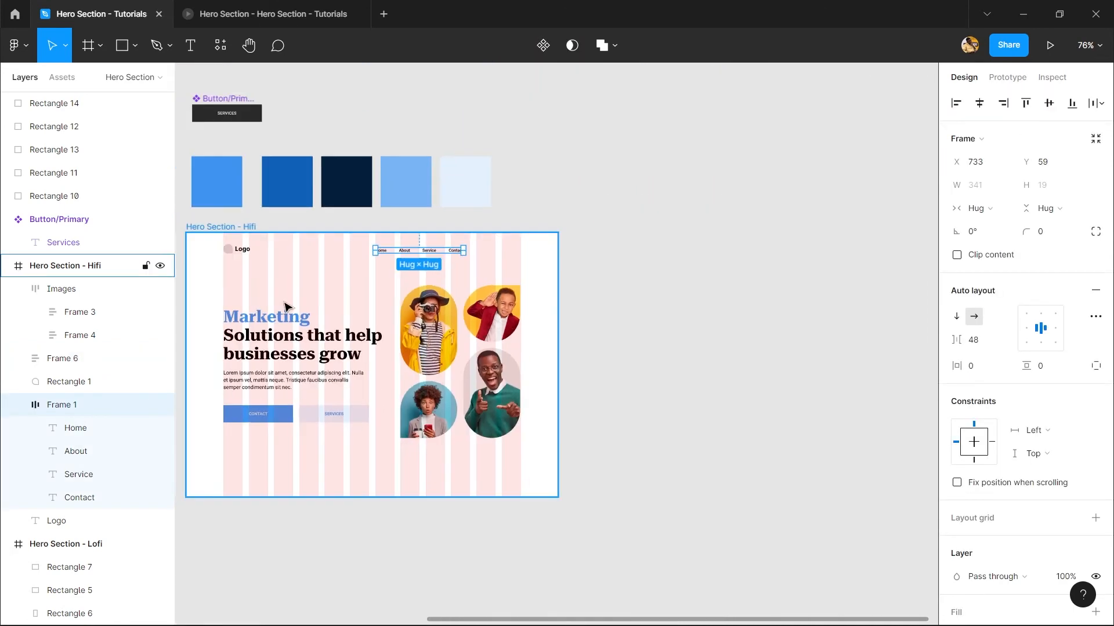
# - Place a copy of the CONTACT button in the header beside the navigation links, at about X 1077, Y 12
pyautogui.scroll(3, 248, 425)
pyautogui.click(251, 412)
pyautogui.doubleClick(252, 412)
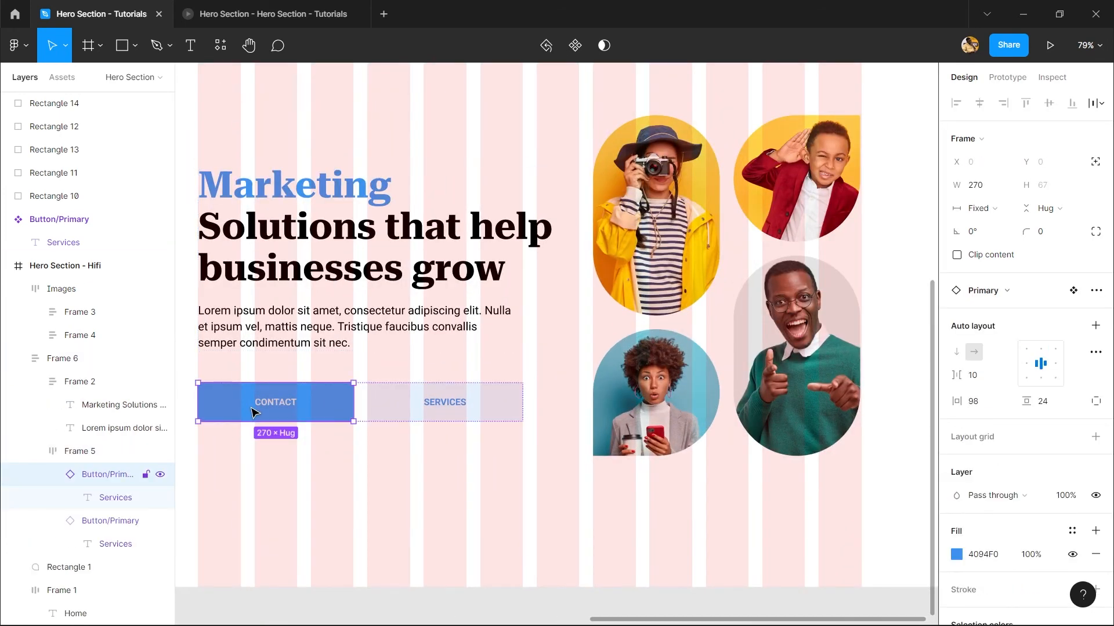
pyautogui.scroll(-5, 252, 412)
pyautogui.moveTo(253, 406); pyautogui.dragTo(506, 235)
pyautogui.scroll(5, 506, 234)
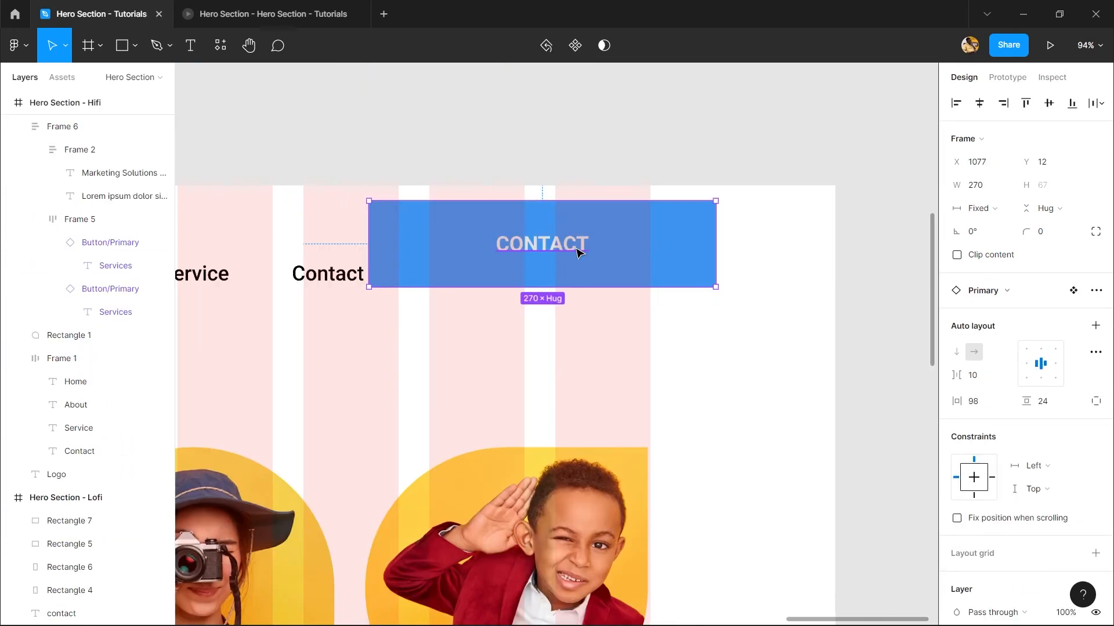
# - Narrow the copied header button to a width of 181 and position it at X 1107, Y 32
pyautogui.moveTo(502, 246); pyautogui.dragTo(640, 287)
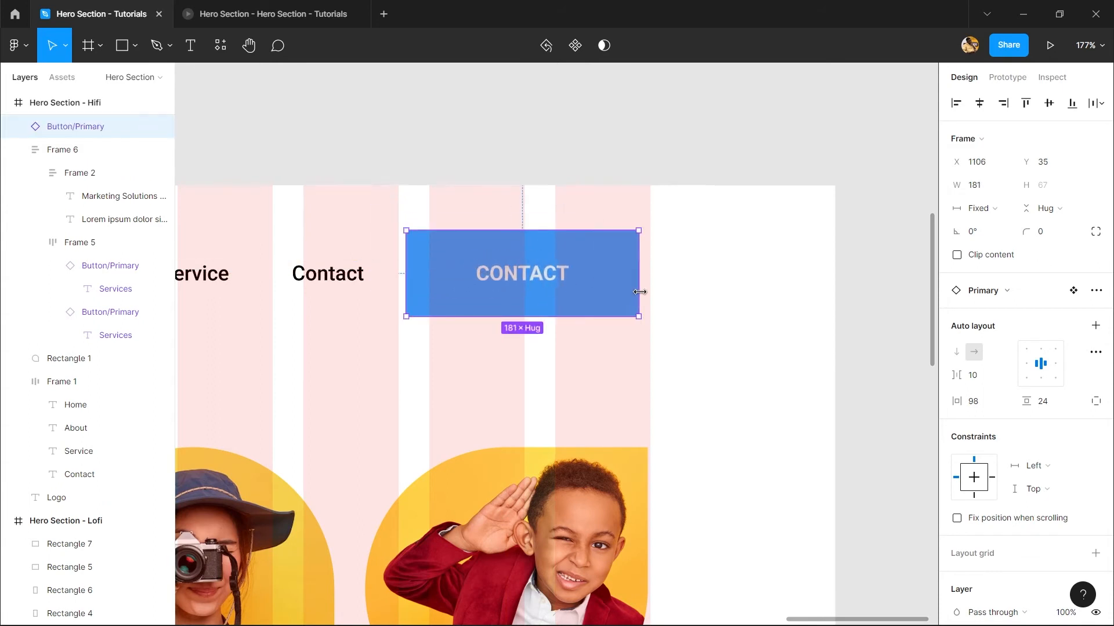
pyautogui.moveTo(527, 277); pyautogui.dragTo(527, 273)
# - Change the header button's label to LET'S TALK and check the result in the prototype preview
pyautogui.doubleClick(526, 271)
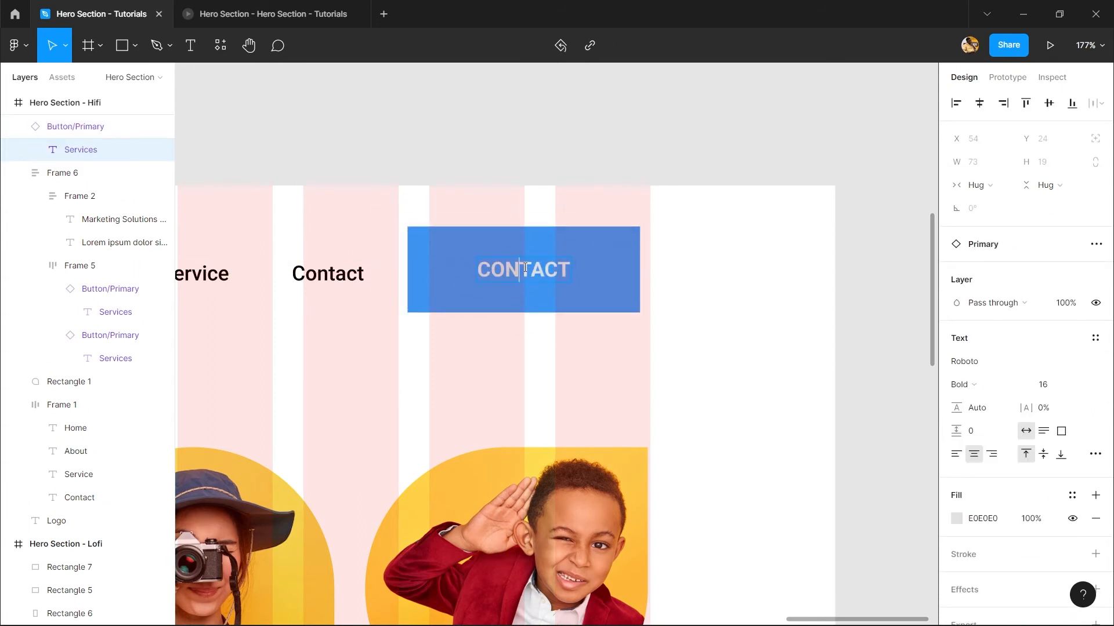
pyautogui.write('LET')
pyautogui.press('Return')
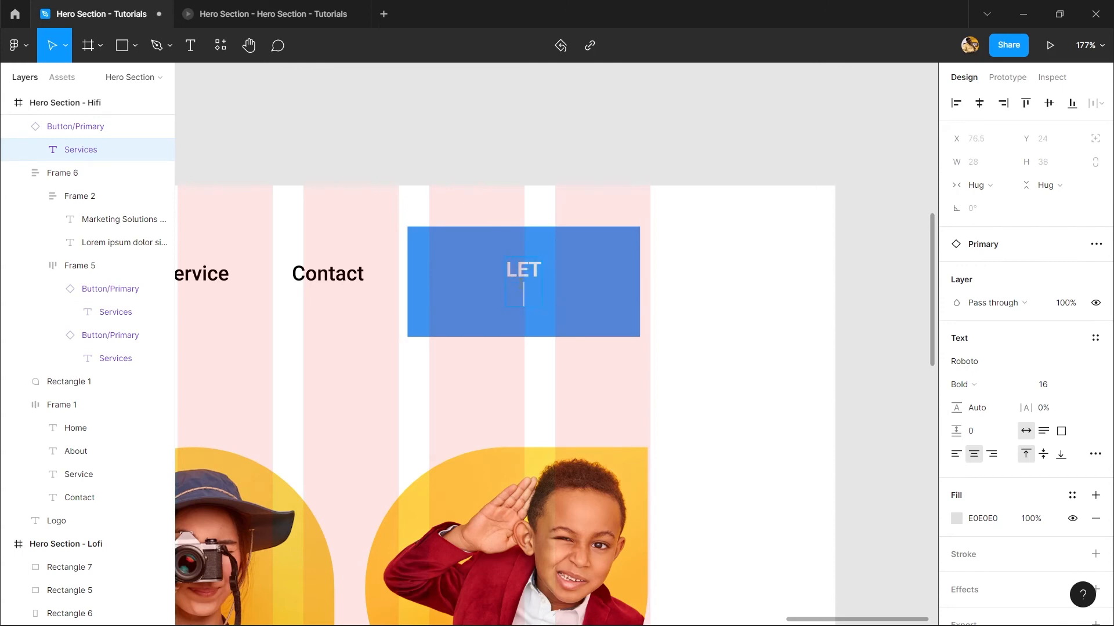
pyautogui.press('BackSpace')
pyautogui.write("'S TALK")
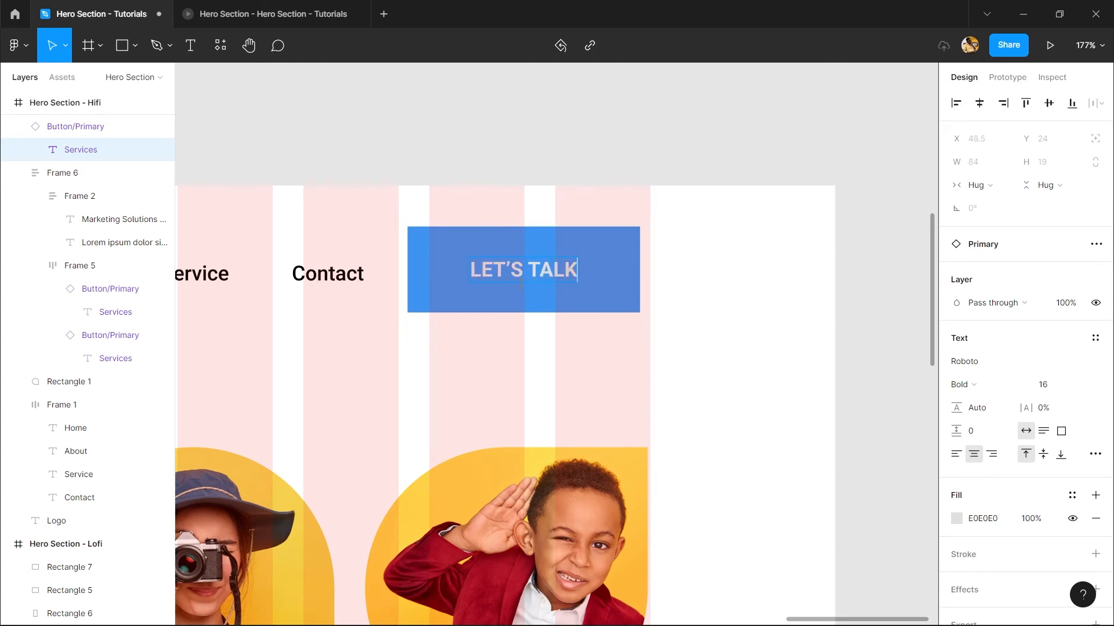
pyautogui.press('Escape')
pyautogui.click(276, 4)
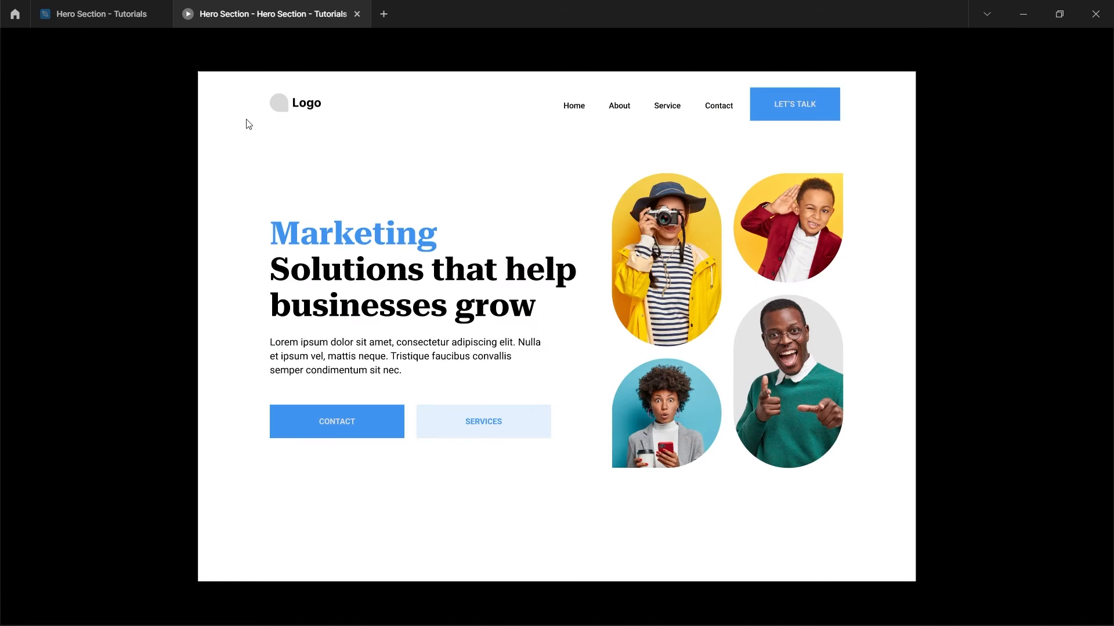
pyautogui.click(102, 7)
# - Round the corners of both the CONTACT and SERVICES buttons below the paragraph with a radius of 16
pyautogui.click(615, 237)
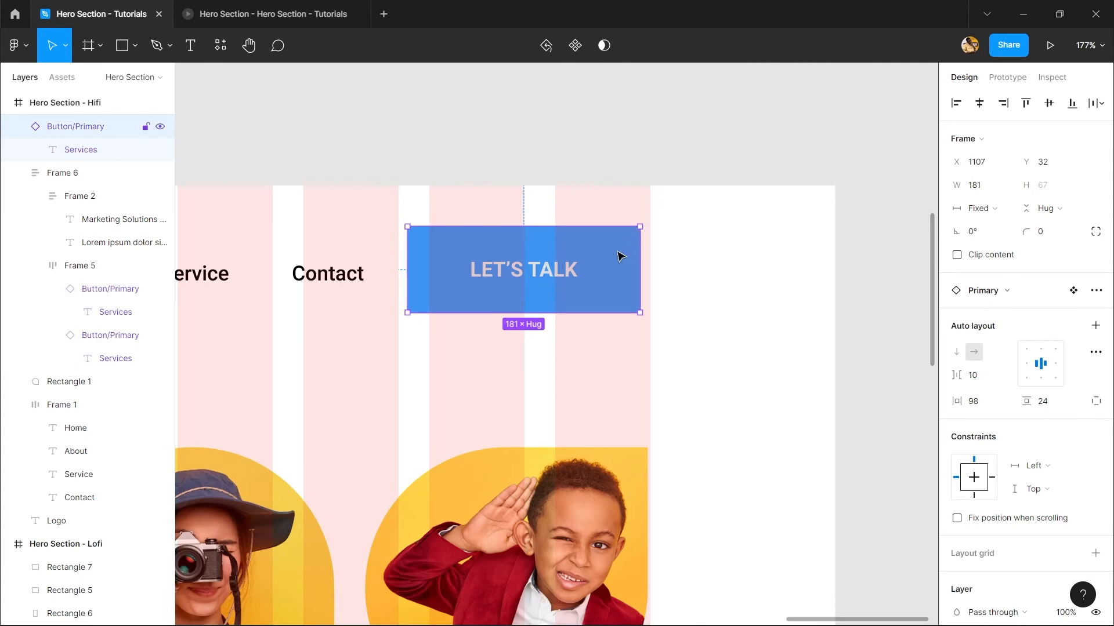
pyautogui.scroll(-5, 667, 386)
pyautogui.moveTo(532, 415); pyautogui.dragTo(698, 108)
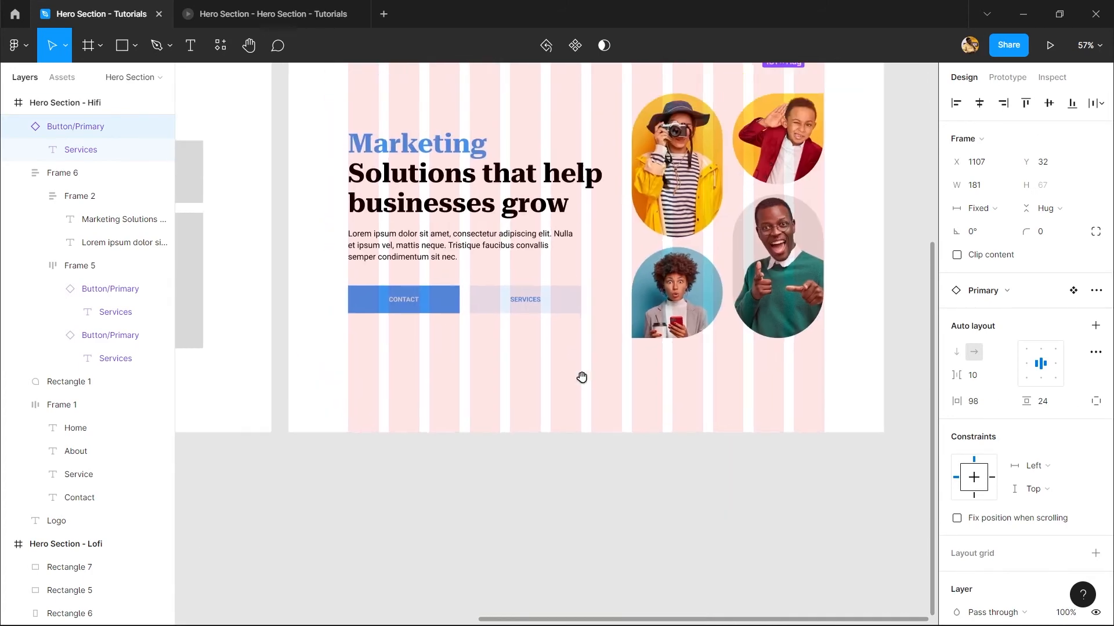
pyautogui.moveTo(582, 378); pyautogui.dragTo(587, 449)
pyautogui.scroll(2, 418, 313)
pyautogui.moveTo(482, 371)
pyautogui.mouseDown()
pyautogui.moveTo(462, 530)
pyautogui.moveTo(489, 370)
pyautogui.mouseUp()
pyautogui.click(448, 368)
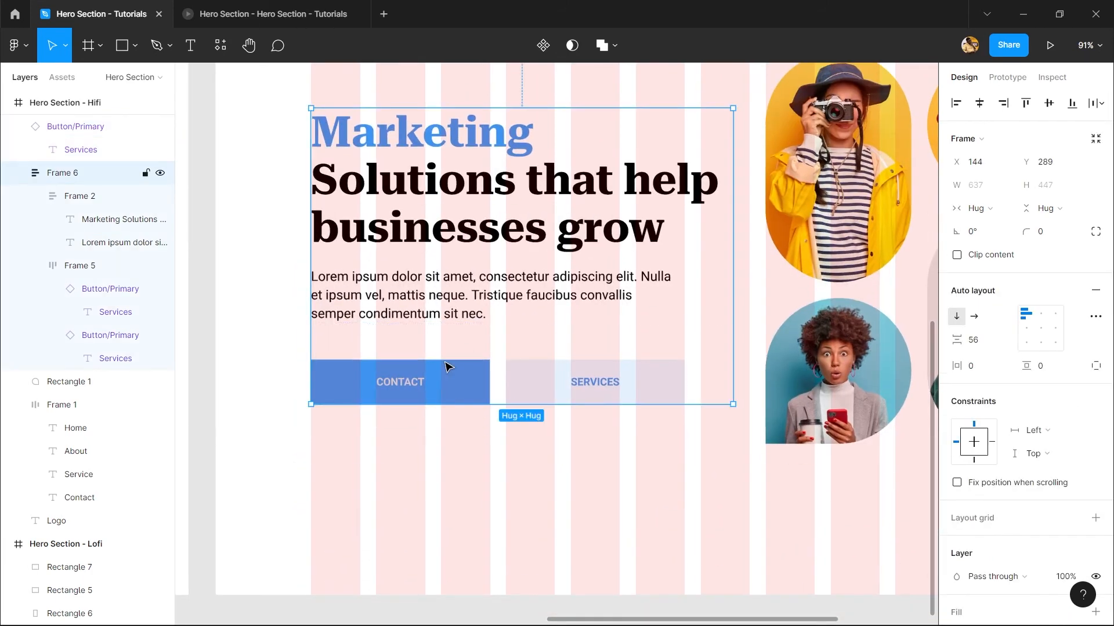
pyautogui.click(447, 368)
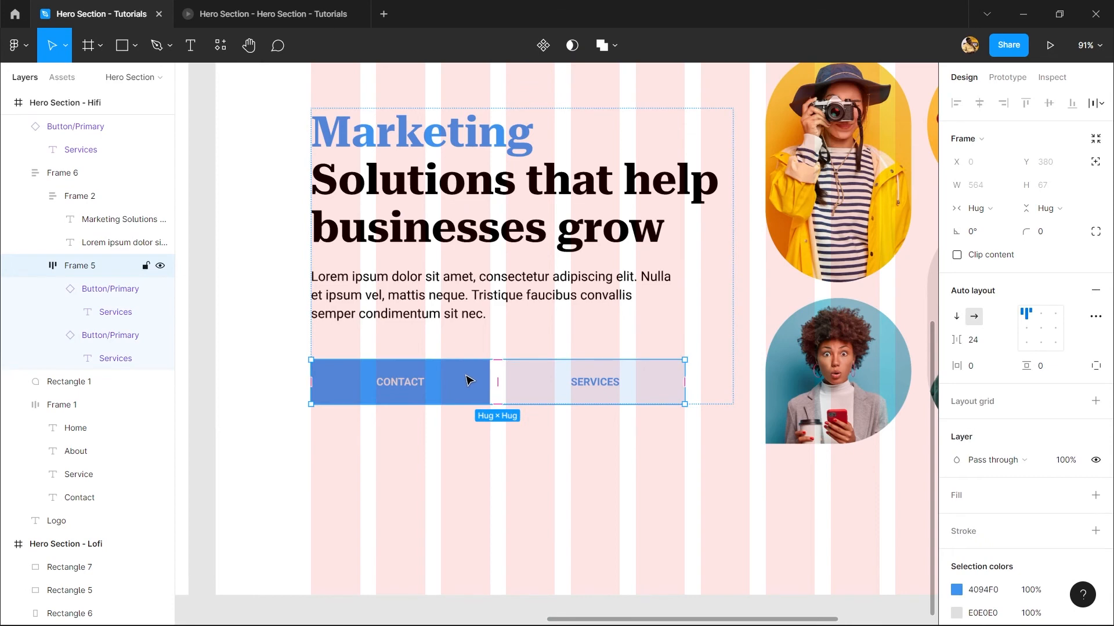
pyautogui.press('Return')
pyautogui.moveTo(1026, 232); pyautogui.dragTo(972, 238)
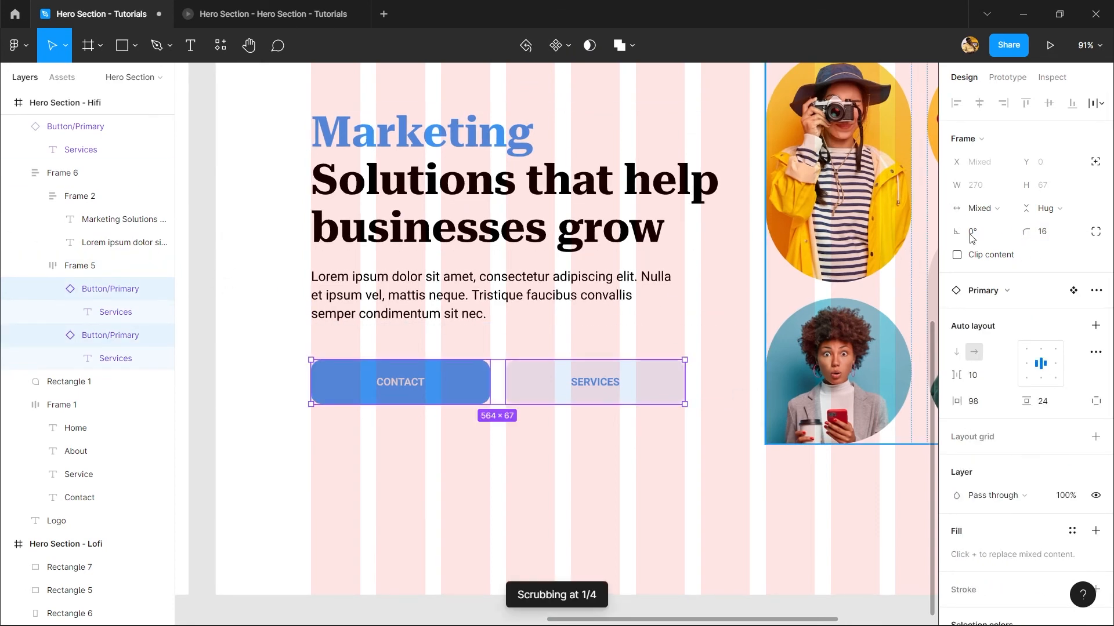
# - Try corner radii of 24 and 40 on the CONTACT and SERVICES buttons and compare them in the prototype preview
pyautogui.click(1053, 238)
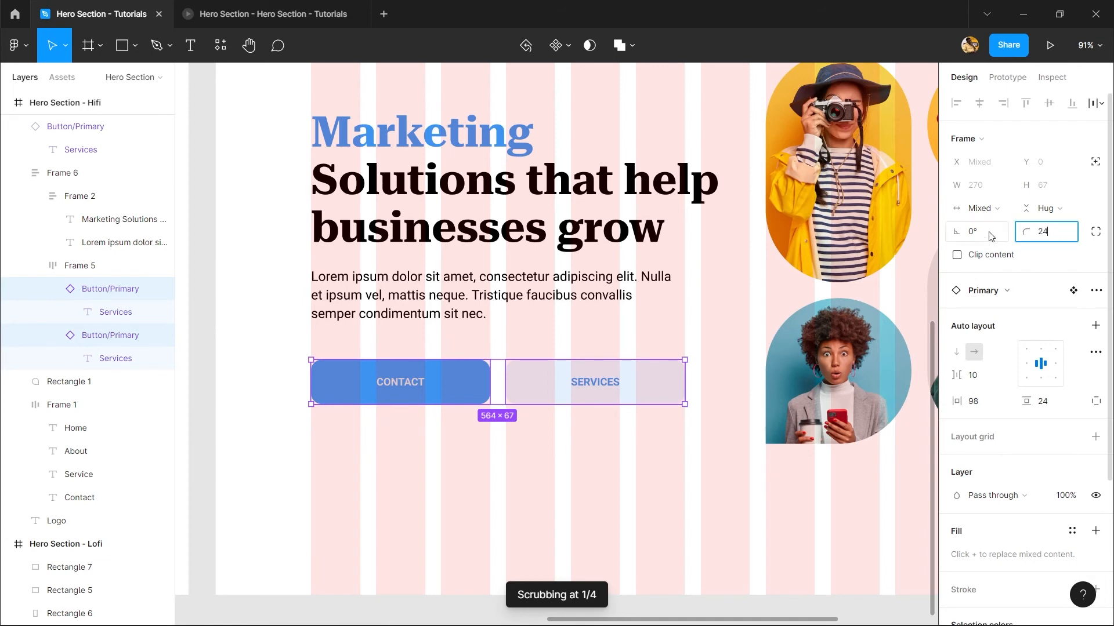
pyautogui.write('24')
pyautogui.press('Return')
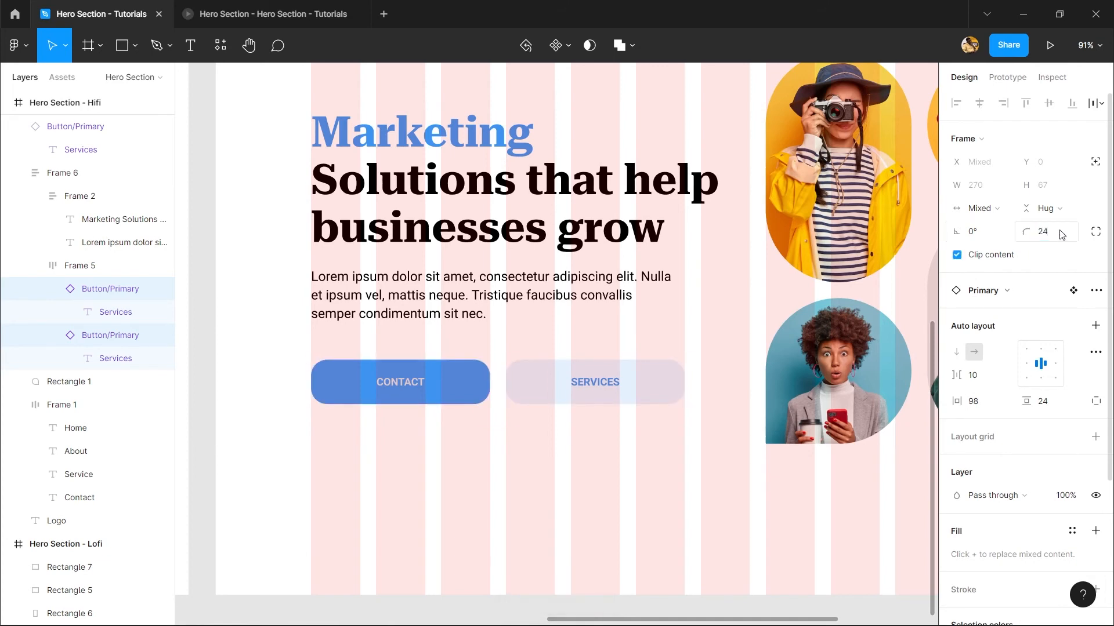
pyautogui.click(1053, 232)
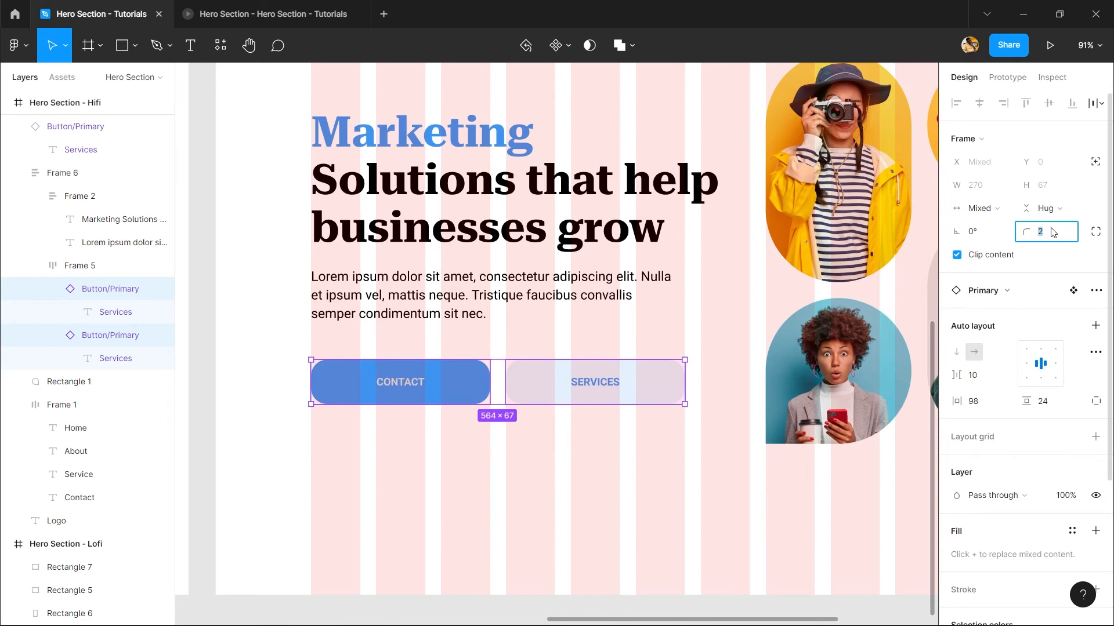
pyautogui.write('40')
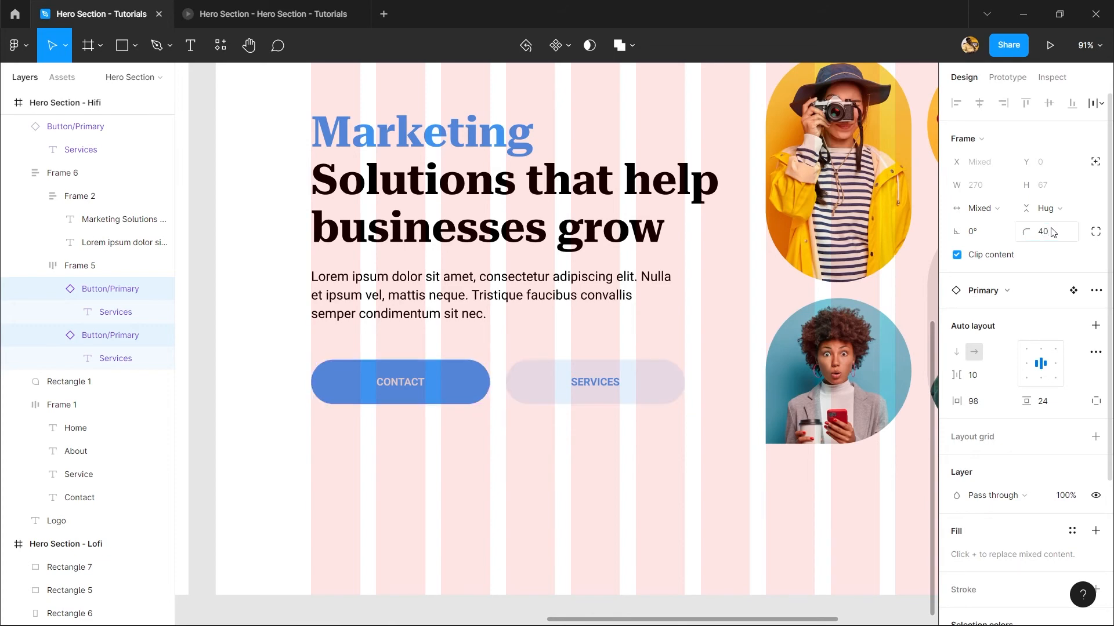
pyautogui.press('Return')
pyautogui.click(311, 6)
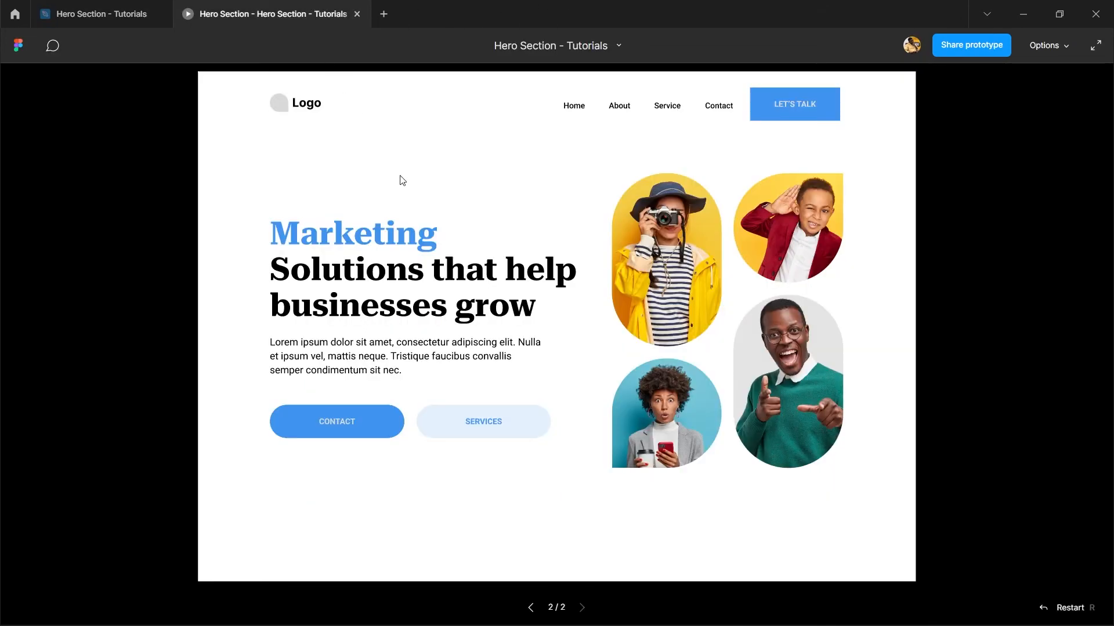
pyautogui.click(85, 5)
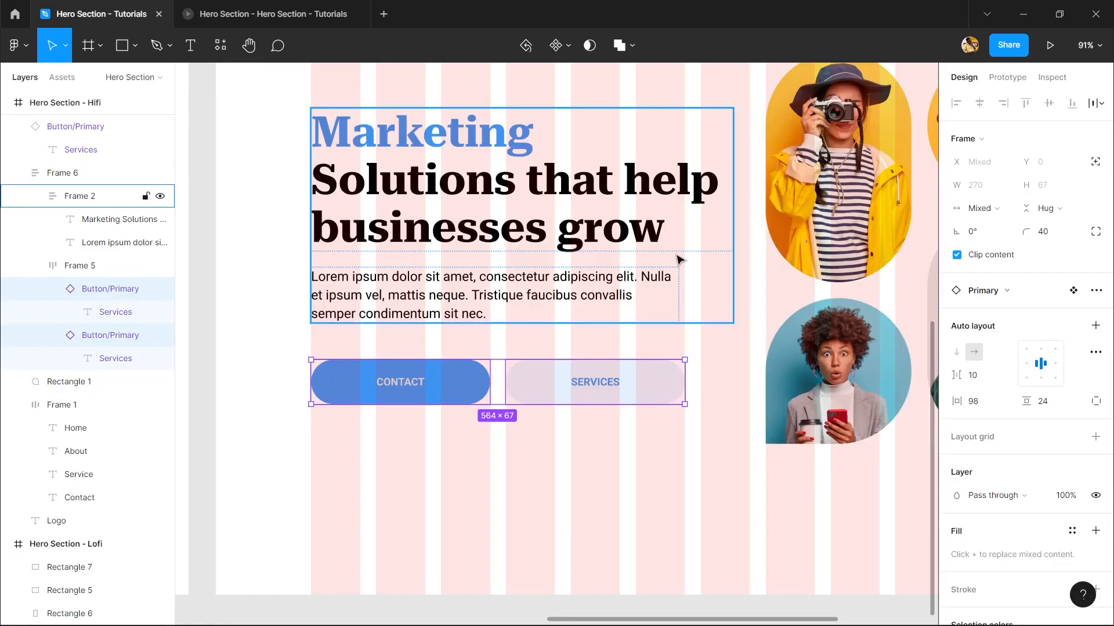
pyautogui.click(1047, 233)
pyautogui.write('24')
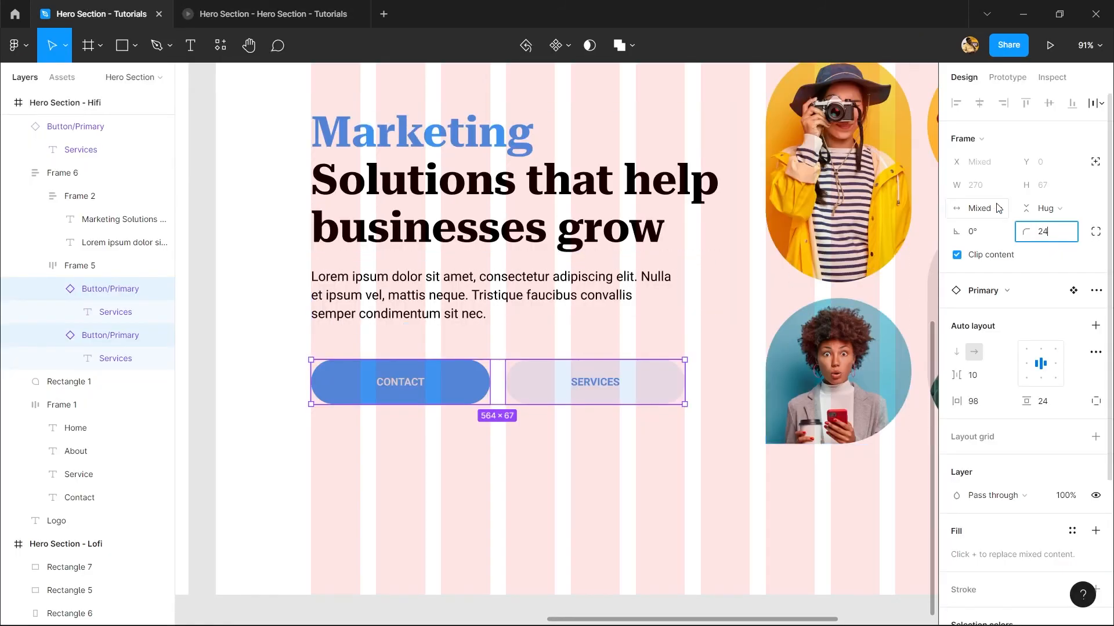
pyautogui.press('Return')
# - Set the corner radius of the CONTACT and SERVICES buttons to 16 and check it in the prototype preview
pyautogui.click(1053, 233)
pyautogui.write('1')
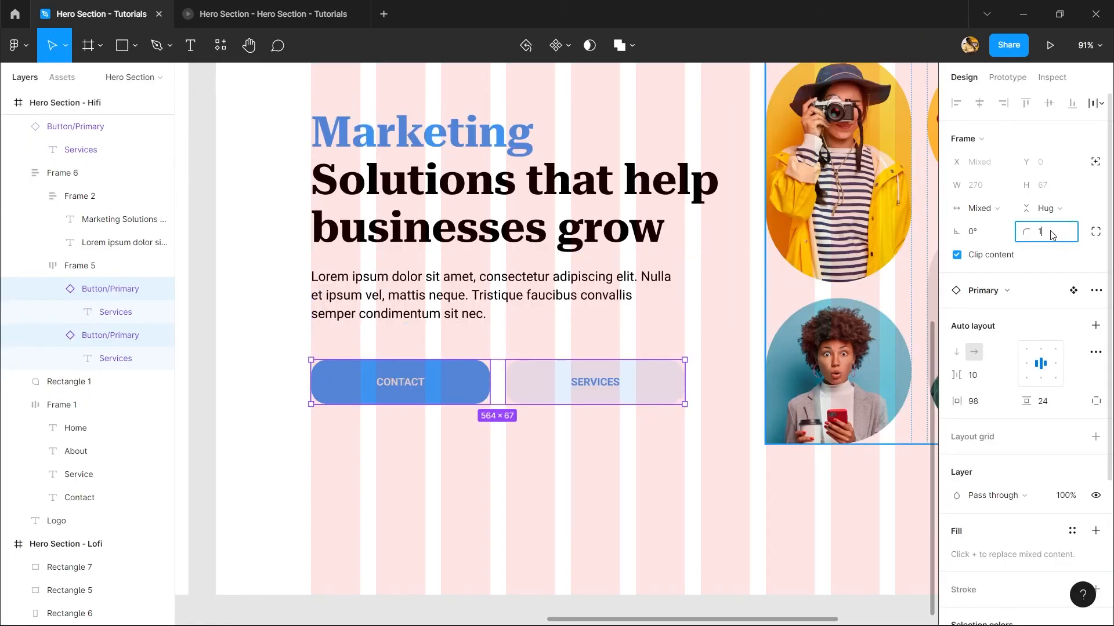
pyautogui.write('6')
pyautogui.press('Return')
pyautogui.click(255, 14)
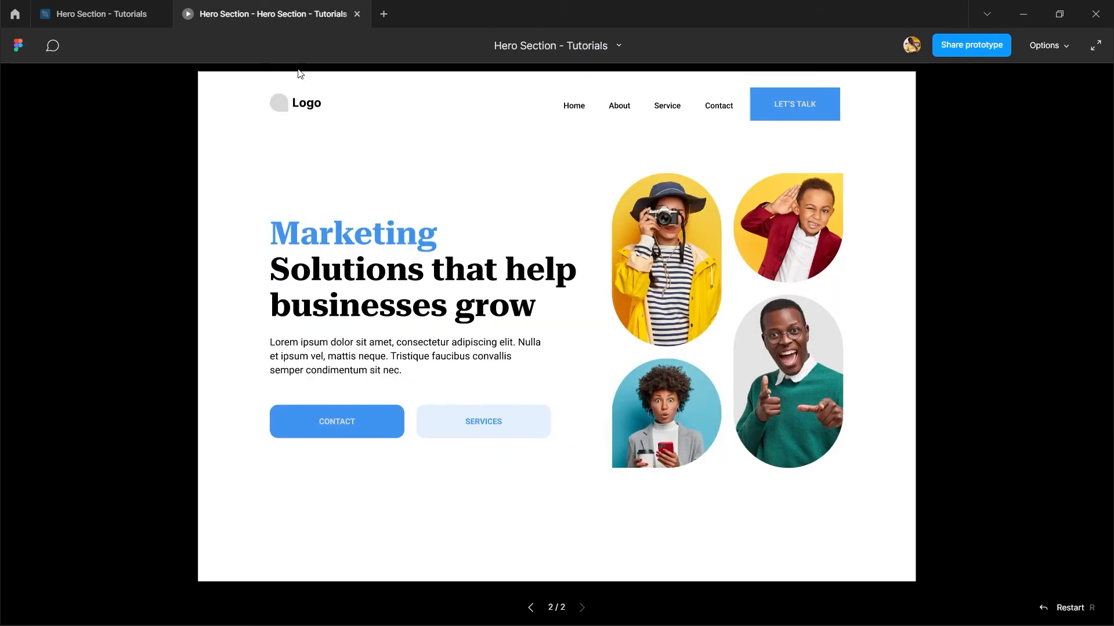
pyautogui.click(67, 6)
# - Set the corner radius of the LET'S TALK header button to 16 and check it in the prototype preview
pyautogui.moveTo(763, 272); pyautogui.dragTo(568, 529)
pyautogui.click(793, 227)
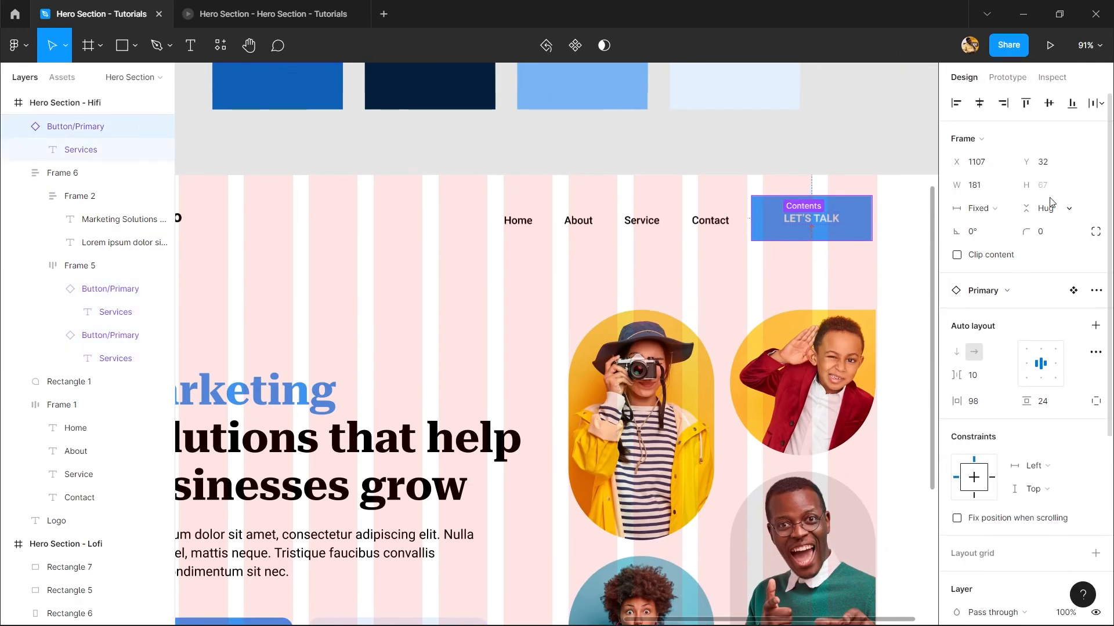
pyautogui.click(993, 383)
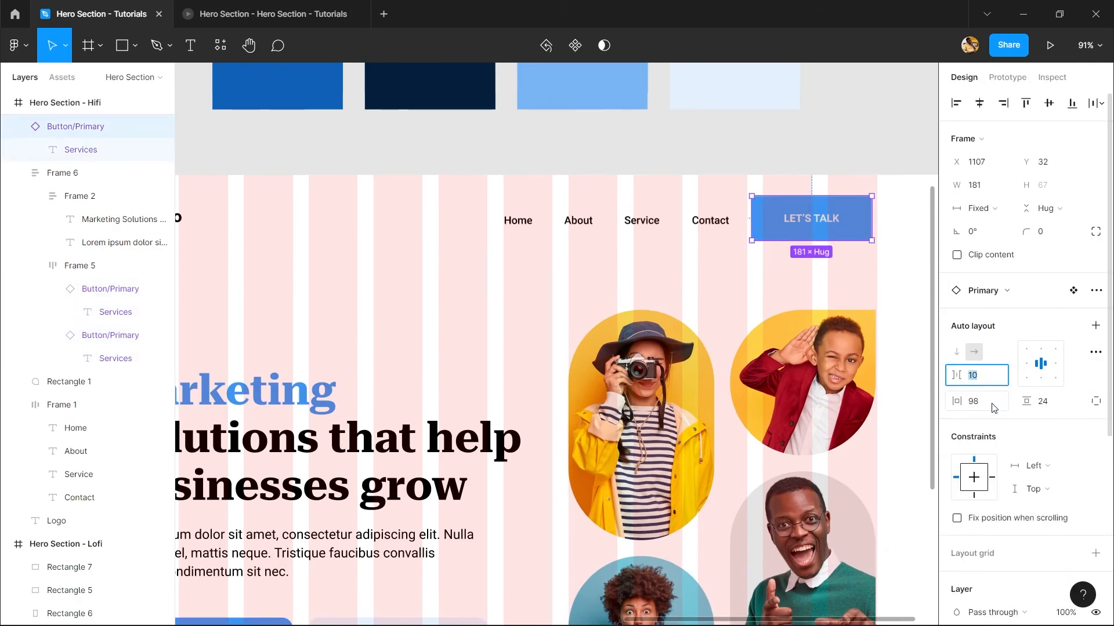
pyautogui.click(1050, 233)
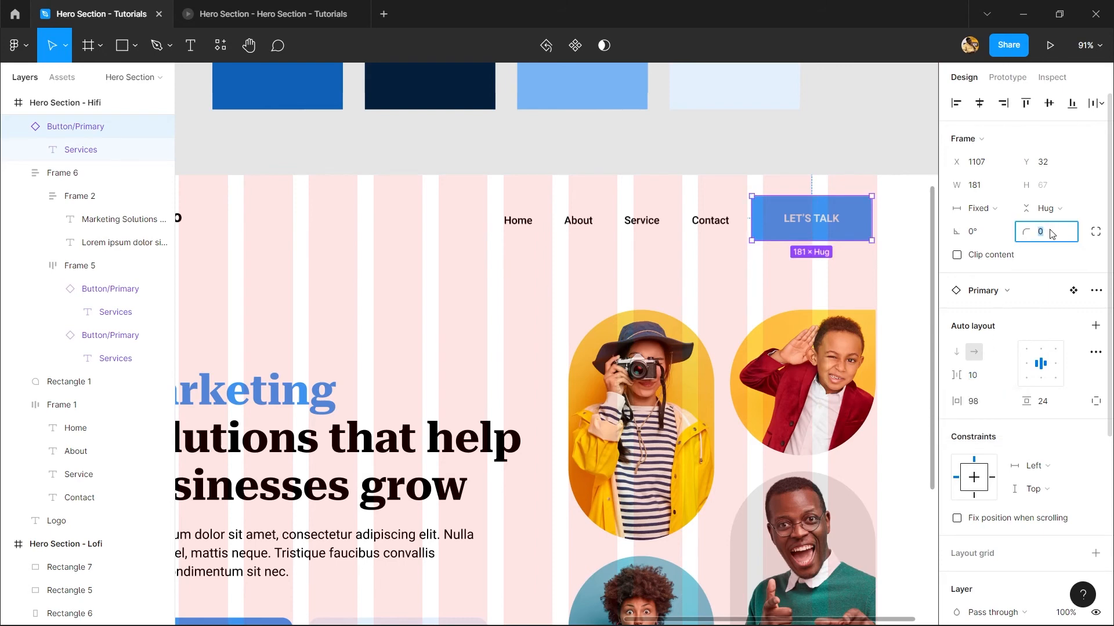
pyautogui.press('Return')
pyautogui.click(812, 343)
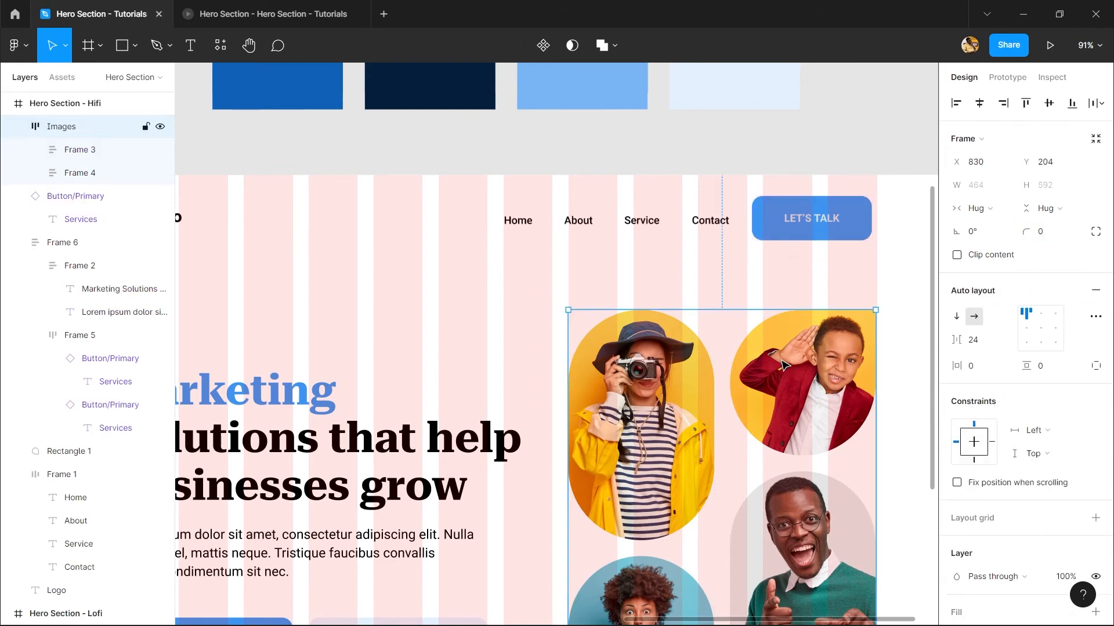
pyautogui.click(306, 9)
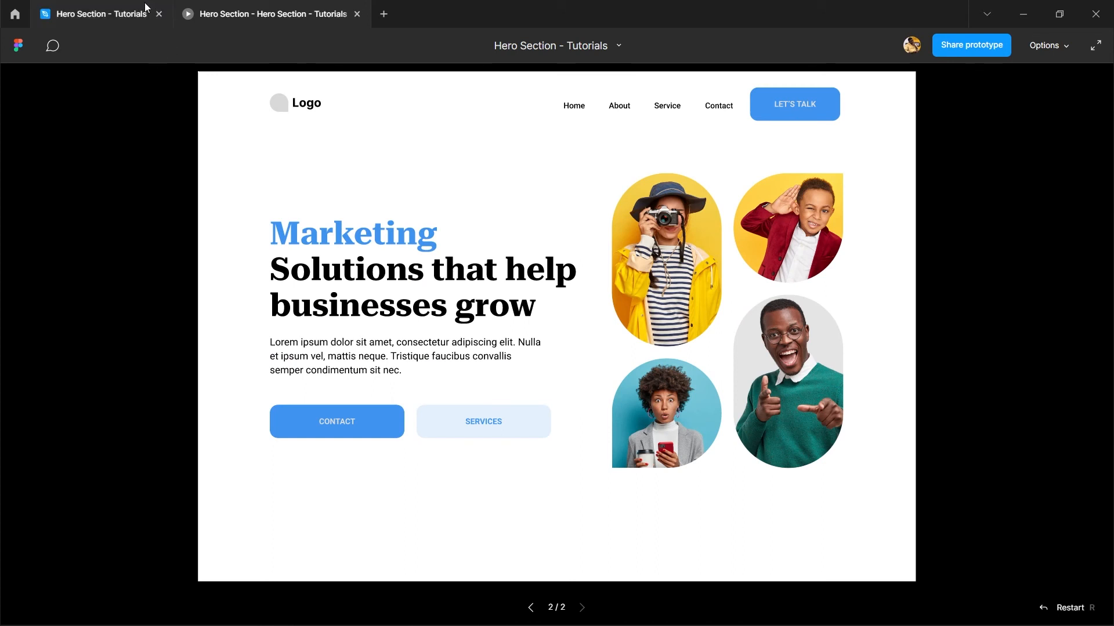
pyautogui.click(102, 14)
# - Give the LET'S TALK button individual corner radii with the bottom-left corner at 0, and check it in the prototype preview
pyautogui.click(864, 238)
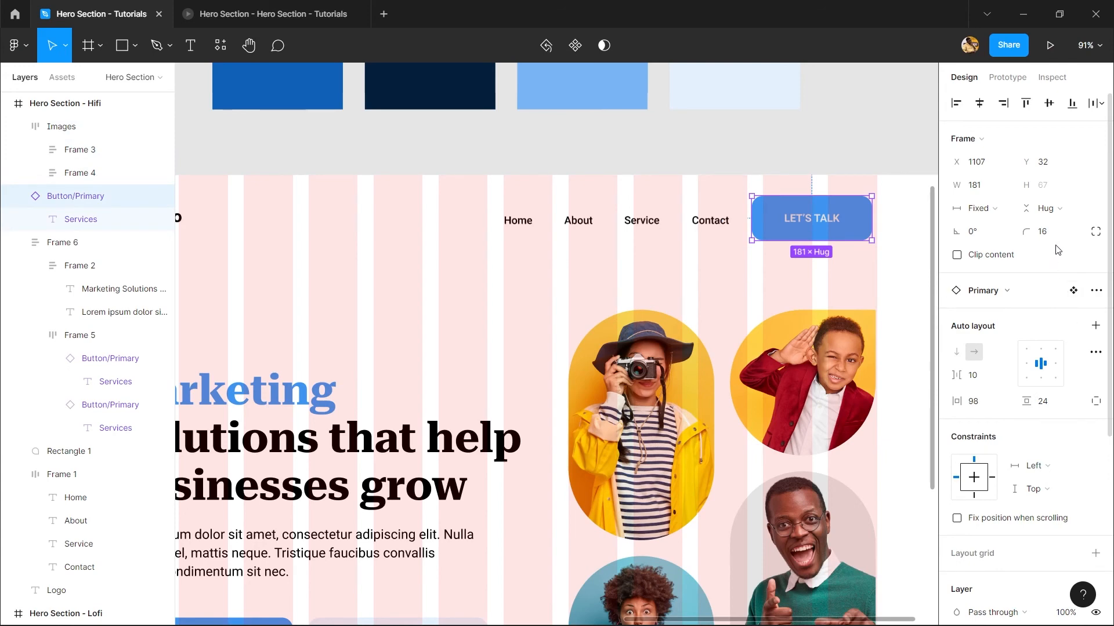
pyautogui.click(1095, 231)
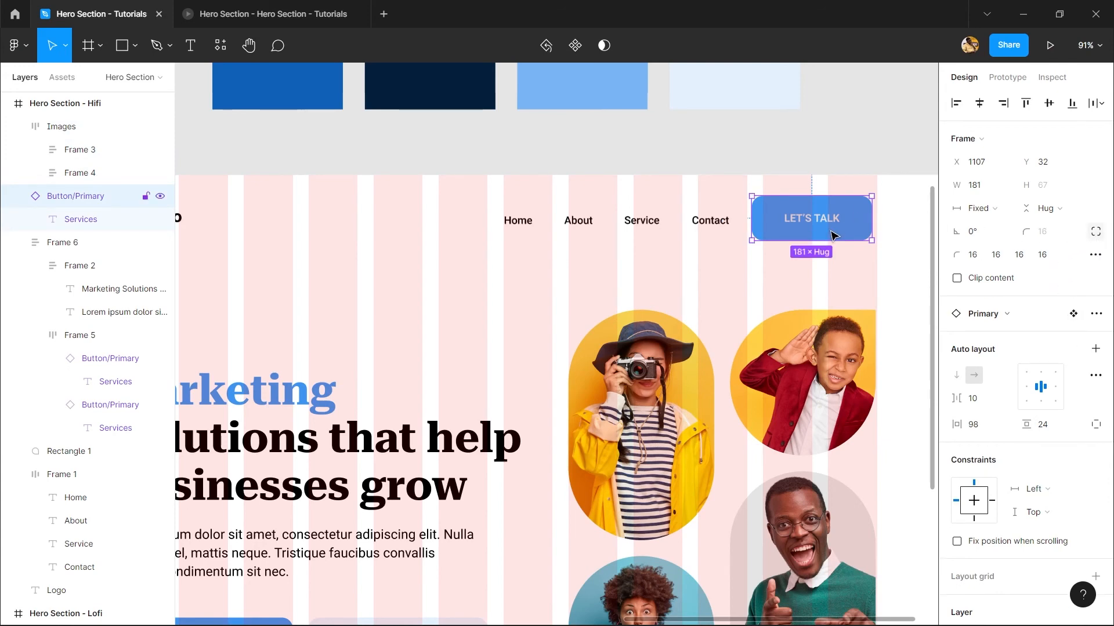
pyautogui.click(995, 255)
pyautogui.click(1010, 261)
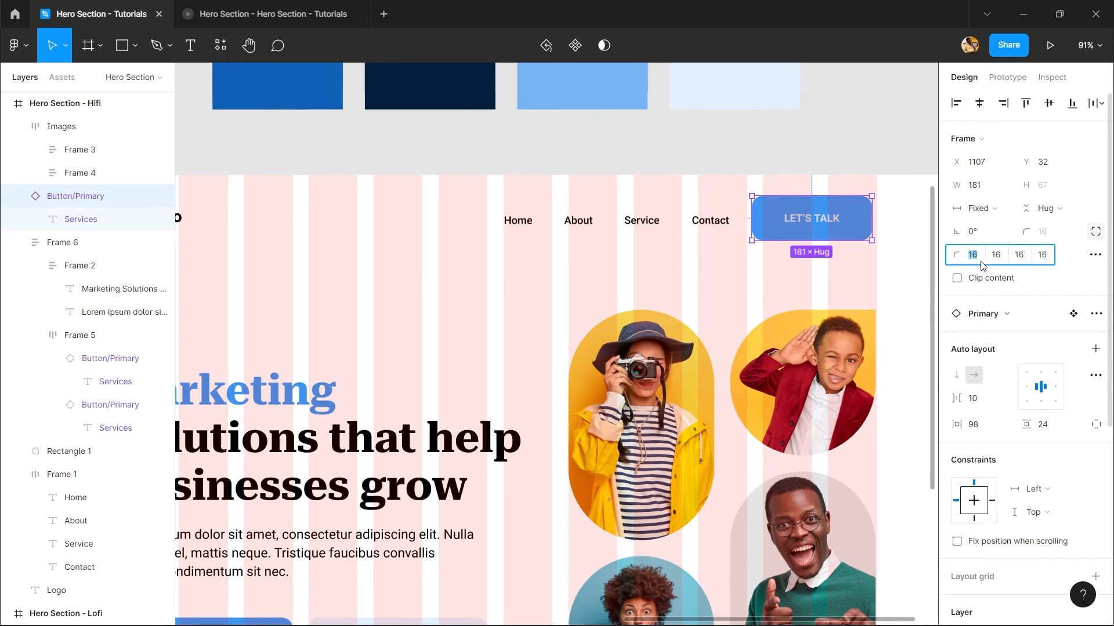
pyautogui.click(1011, 261)
pyautogui.click(1049, 258)
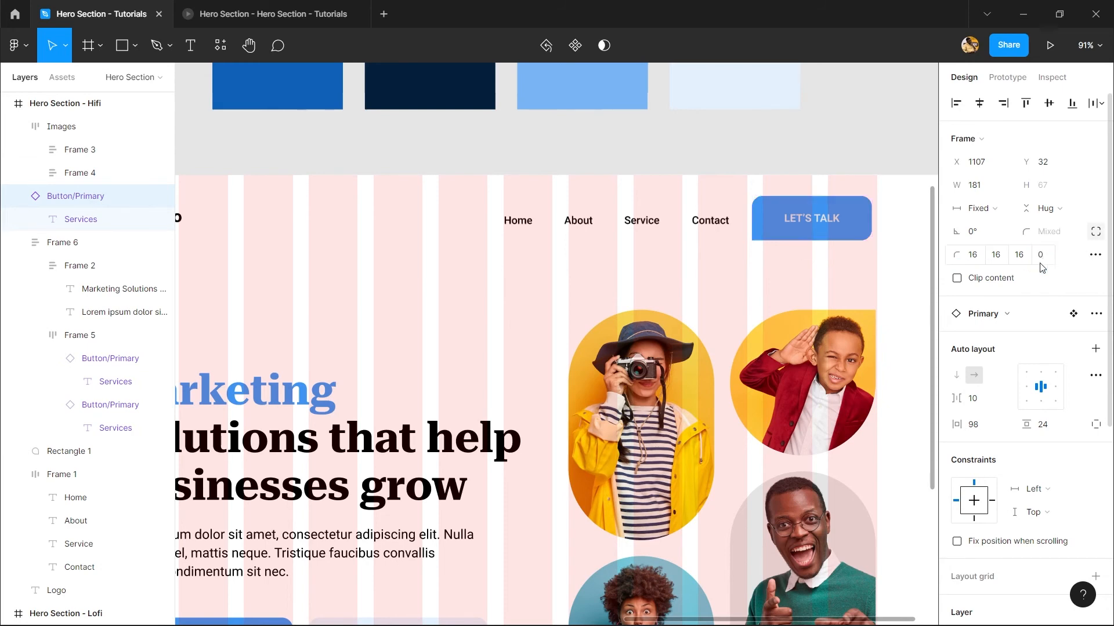
pyautogui.click(628, 282)
pyautogui.moveTo(595, 284); pyautogui.dragTo(566, 275)
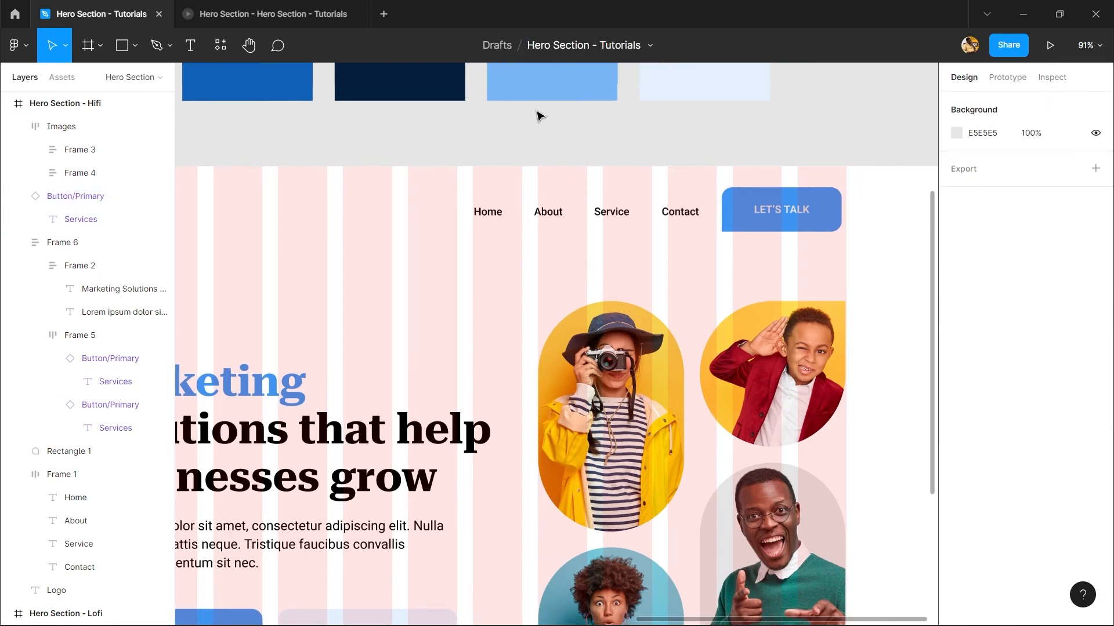
pyautogui.click(321, 7)
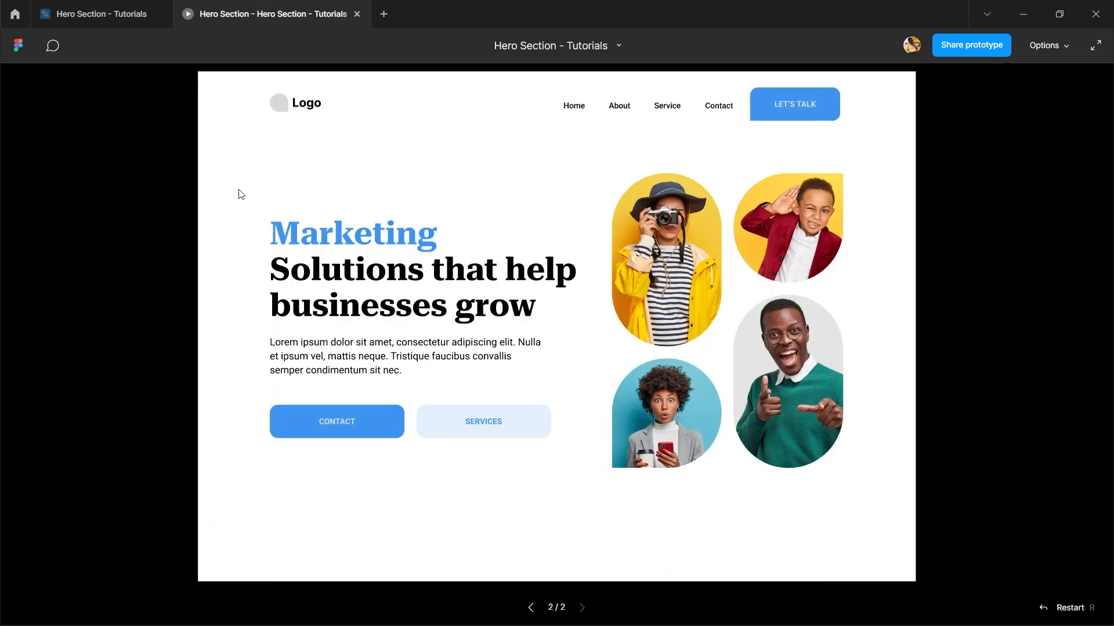
pyautogui.click(102, 13)
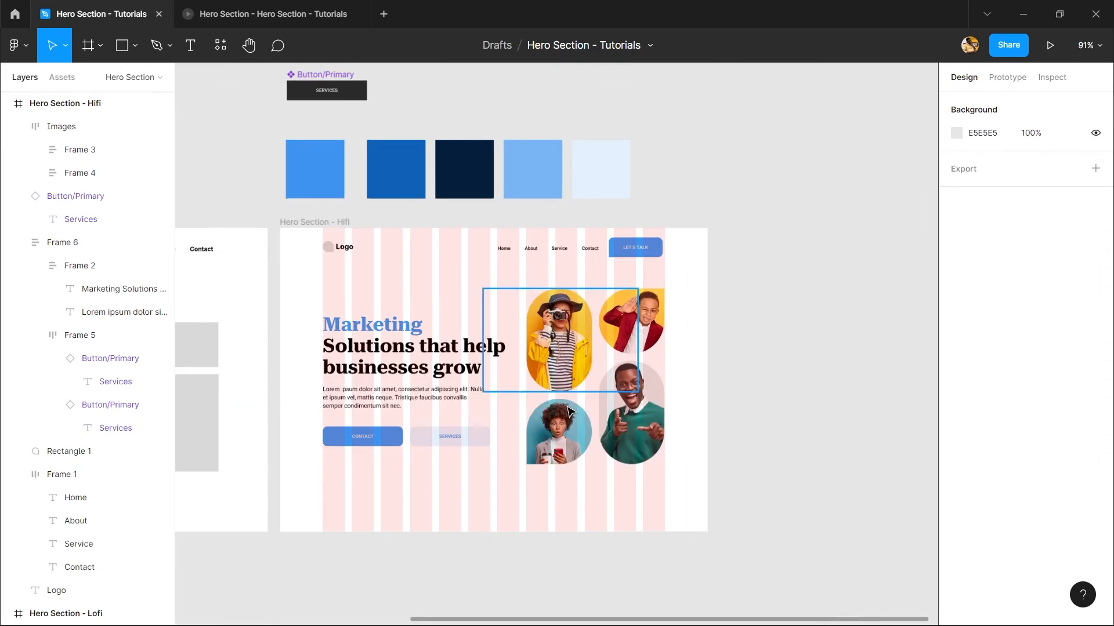
pyautogui.click(629, 458)
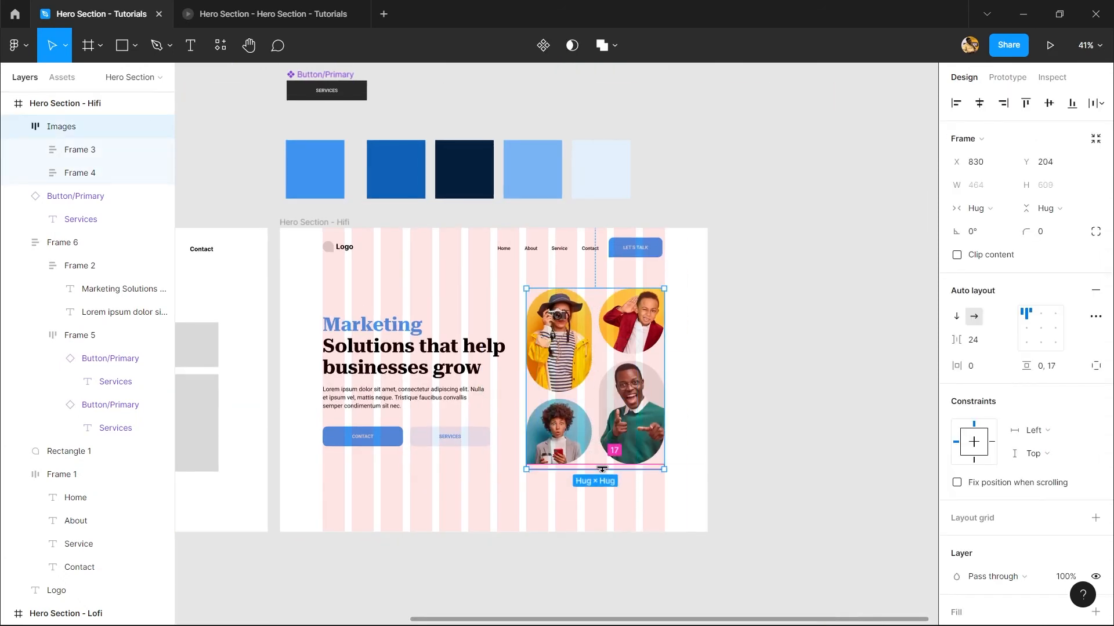
pyautogui.moveTo(601, 465); pyautogui.dragTo(625, 563)
pyautogui.scroll(4, 600, 466)
pyautogui.hotkey('ctrl', 'z')
pyautogui.scroll(-3, 597, 463)
pyautogui.scroll(2, 589, 463)
pyautogui.hotkey('ctrl', 'z')
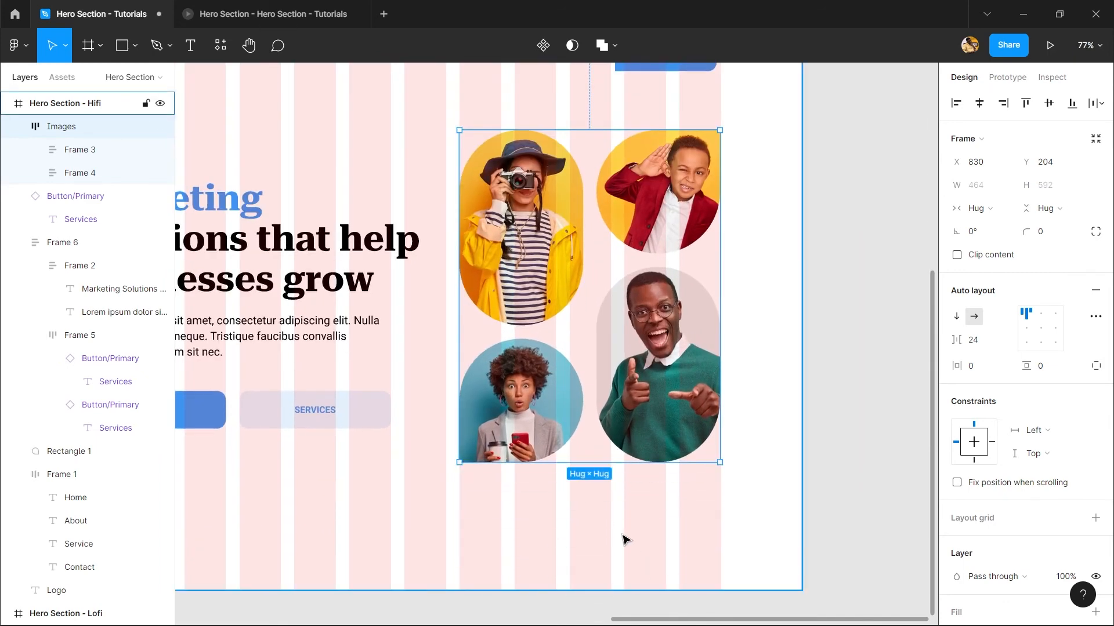
# - Set the height of Frame 3 and Frame 4 inside the Images frame to Fill container
pyautogui.press('Escape')
pyautogui.click(644, 410)
pyautogui.press('Return')
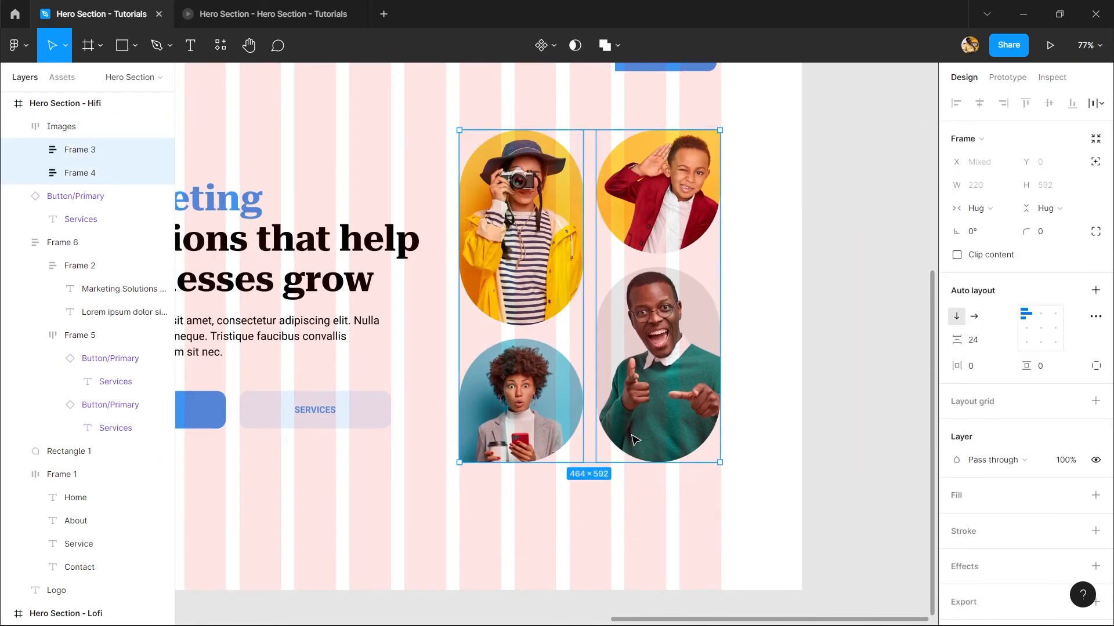
pyautogui.click(633, 441)
pyautogui.click(660, 526)
pyautogui.click(620, 385)
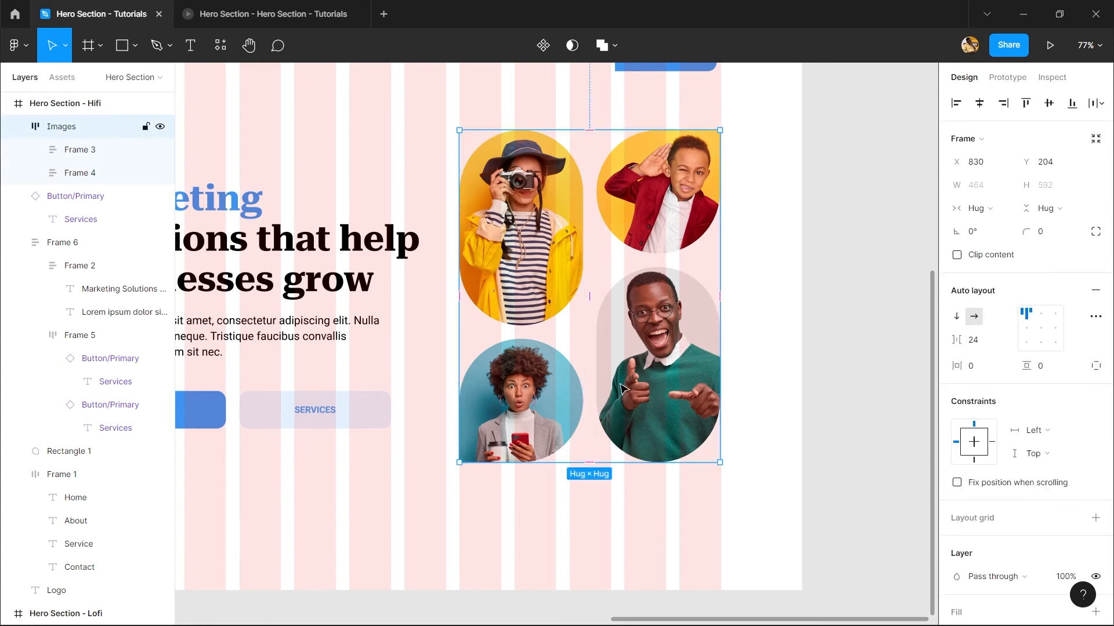
pyautogui.press('Escape')
pyautogui.click(634, 440)
pyautogui.press('Return')
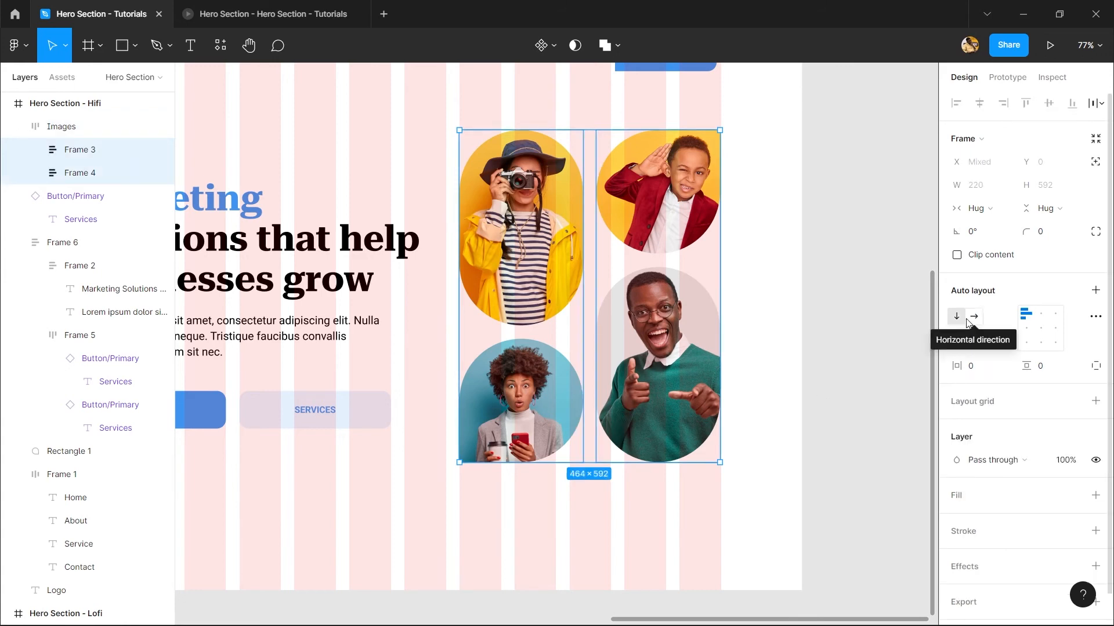
pyautogui.click(958, 207)
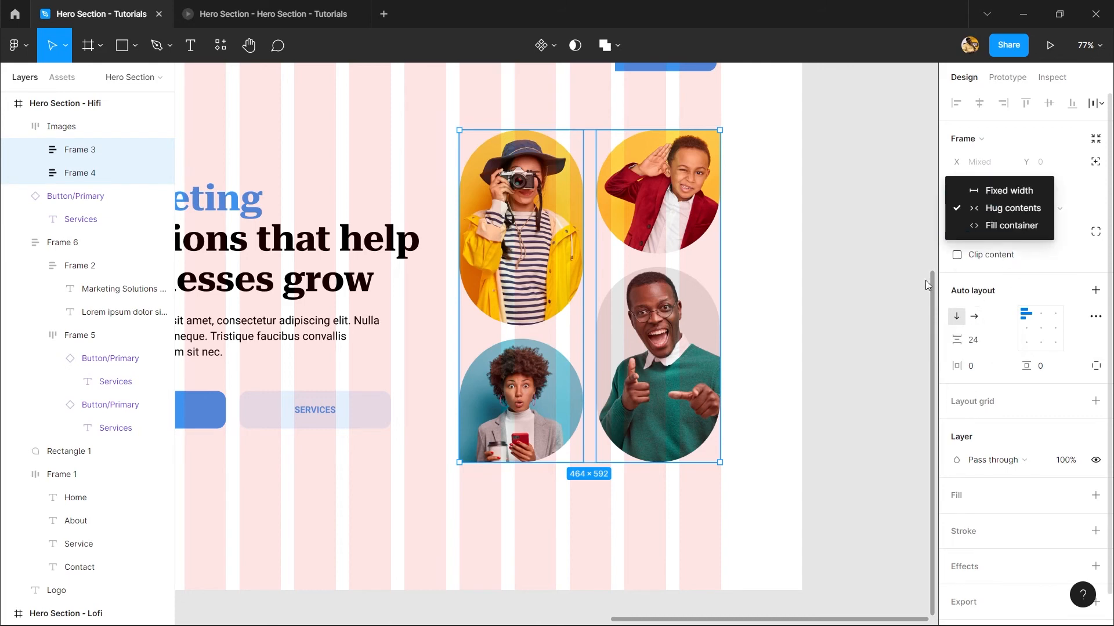
pyautogui.click(1052, 254)
pyautogui.click(1045, 210)
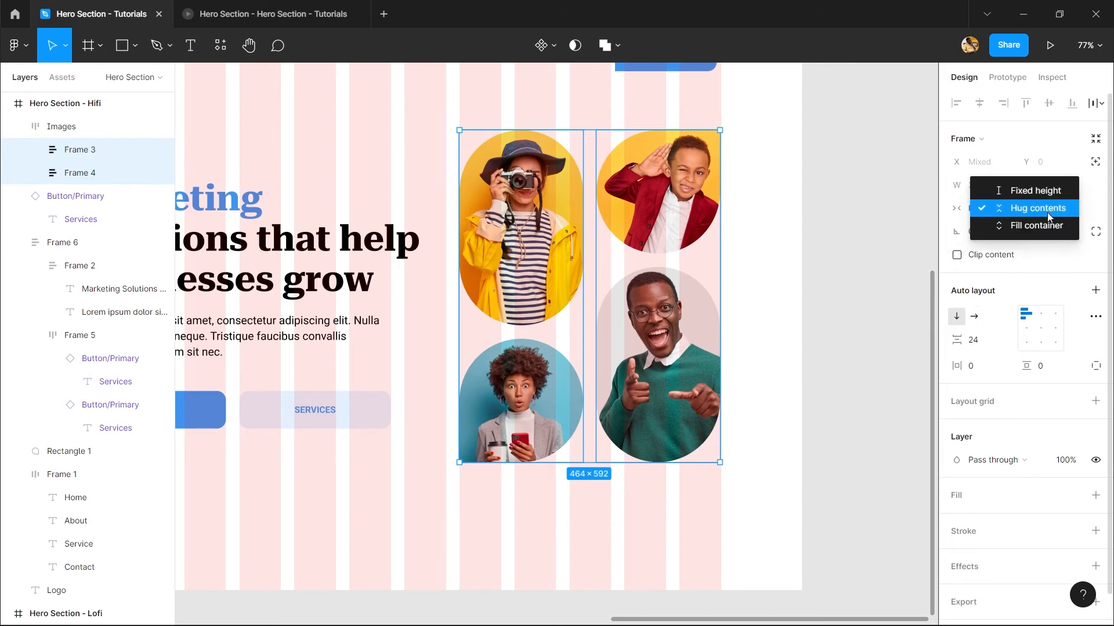
pyautogui.click(1039, 229)
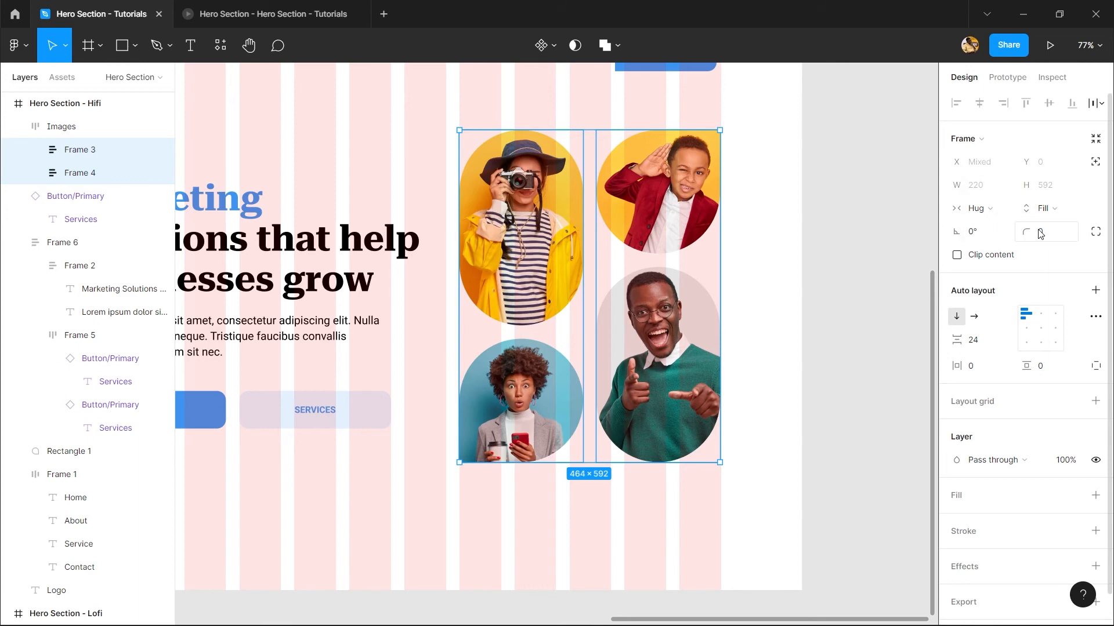
pyautogui.click(1044, 209)
pyautogui.click(1044, 213)
pyautogui.click(816, 427)
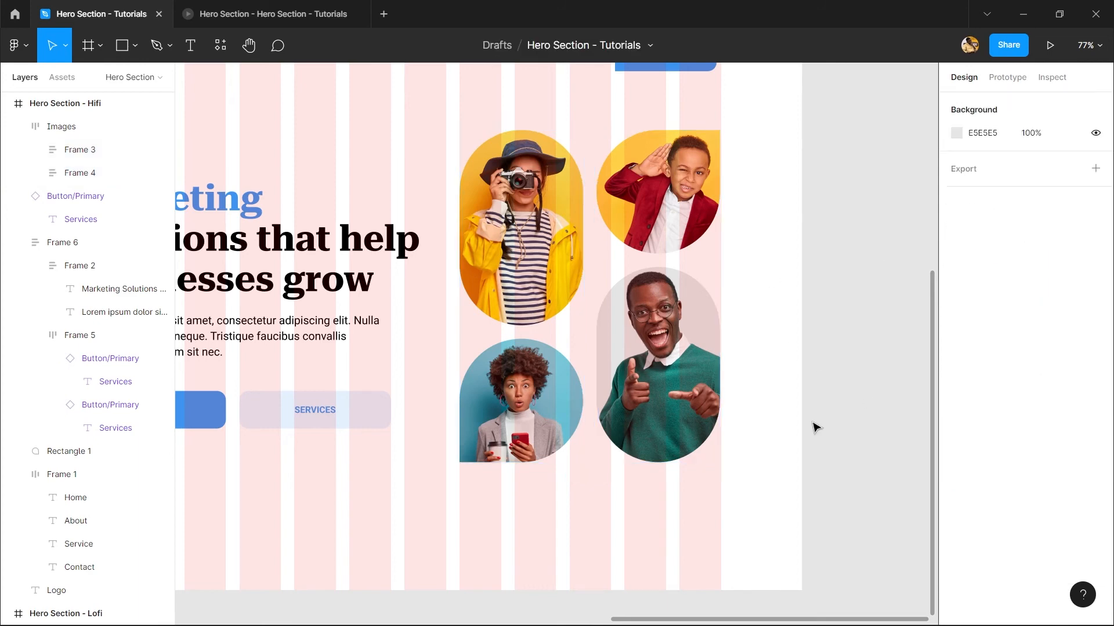
# - Try stretching the Images frame to a height of about 678, and undo the resize
pyautogui.click(556, 395)
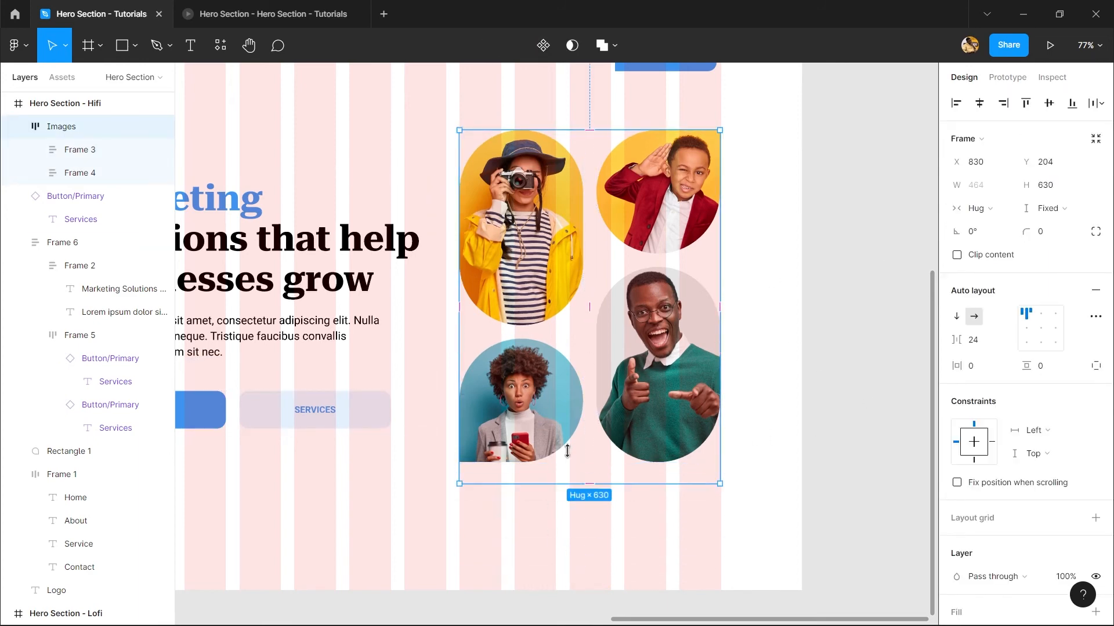
pyautogui.moveTo(568, 451); pyautogui.dragTo(605, 505)
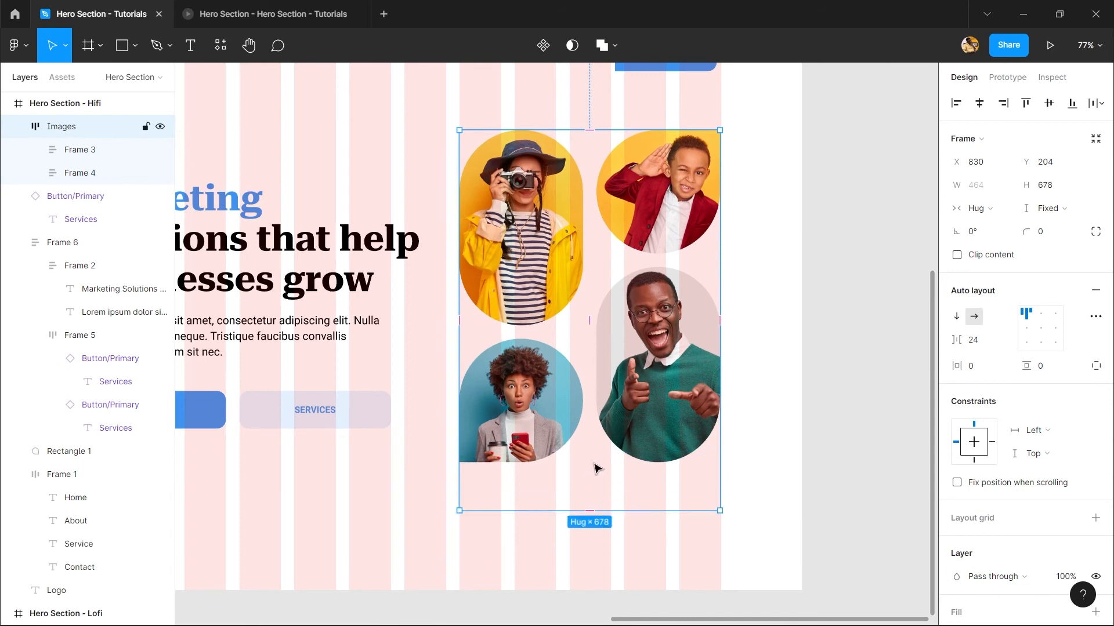
pyautogui.hotkey('ctrl', 'z')
# - Set the height of the four photo mask groups inside the Images frame to Fill container
pyautogui.press('Return')
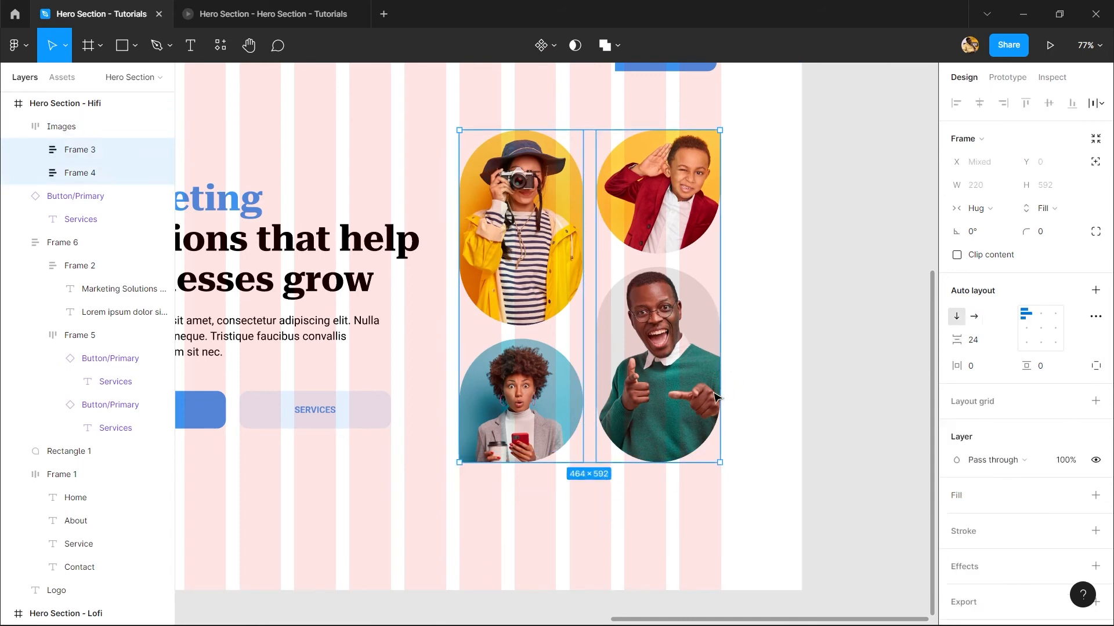
pyautogui.press('Return')
pyautogui.press('Return')
pyautogui.click(839, 326)
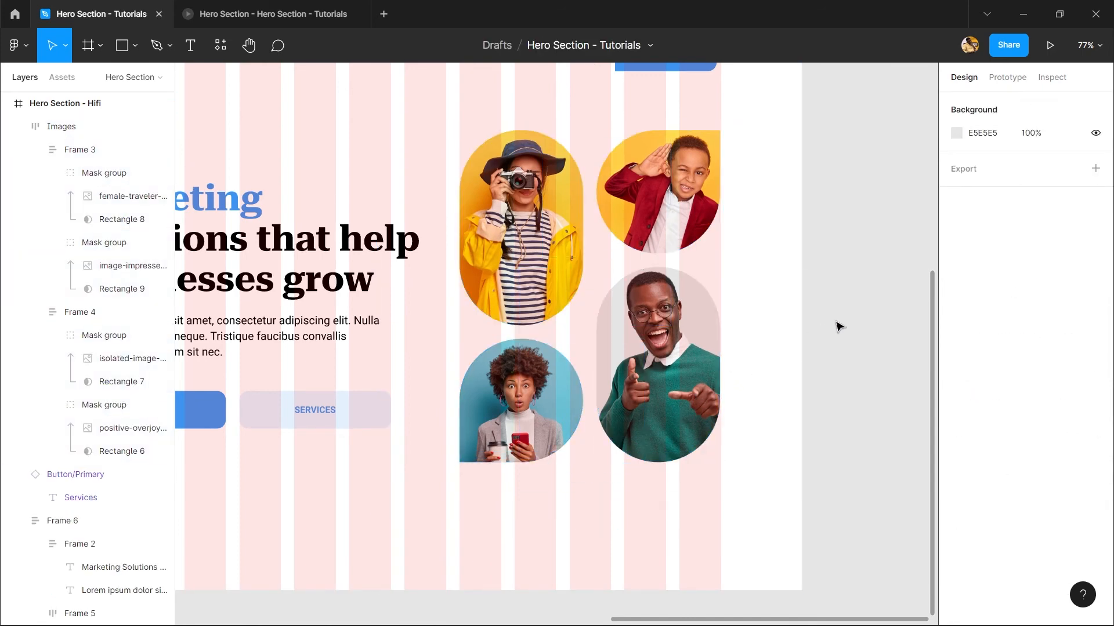
pyautogui.click(699, 331)
pyautogui.press('Return')
pyautogui.press('Return')
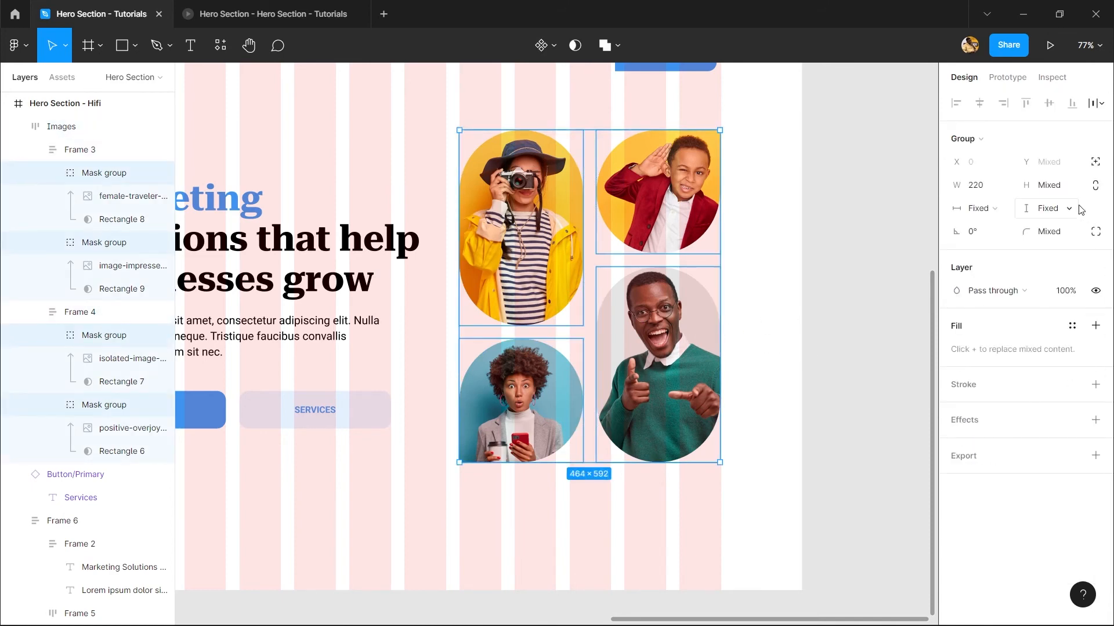
pyautogui.click(1079, 209)
pyautogui.click(1043, 223)
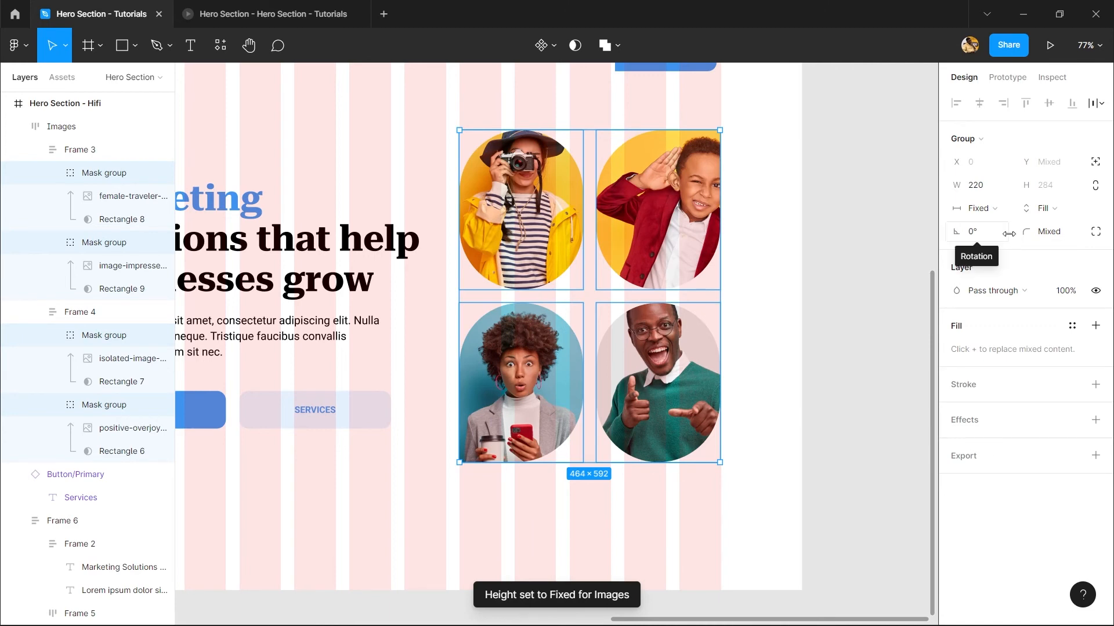
# - Try shrinking the Images frame to a height of about 465 to test the photo scaling, and undo the resize
pyautogui.click(890, 262)
pyautogui.click(699, 328)
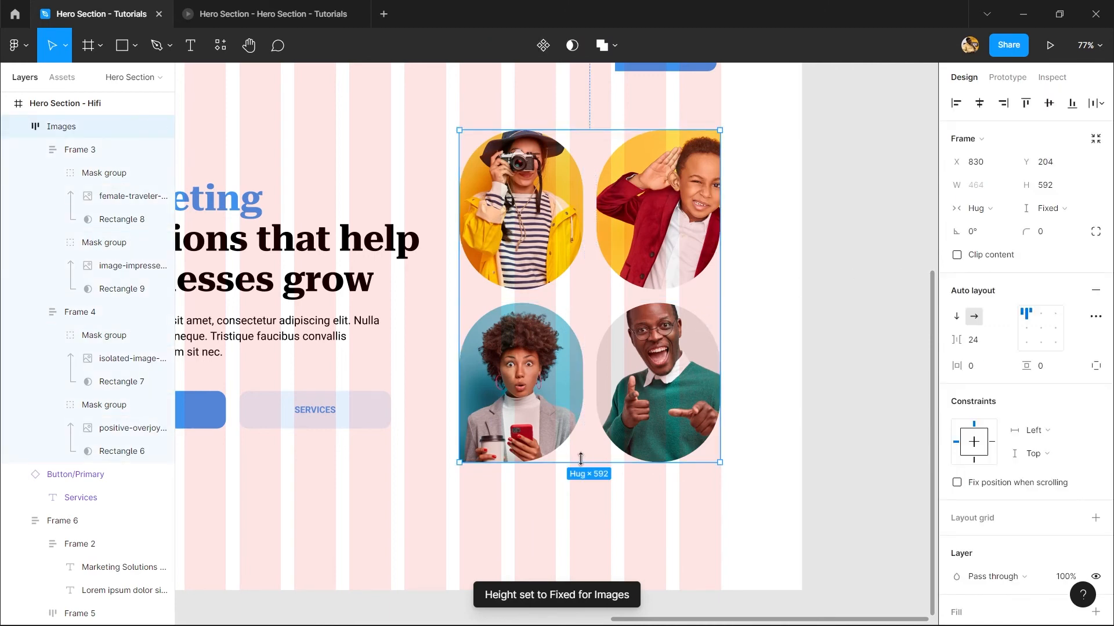
pyautogui.moveTo(582, 461); pyautogui.dragTo(642, 262)
pyautogui.moveTo(601, 362); pyautogui.dragTo(602, 547)
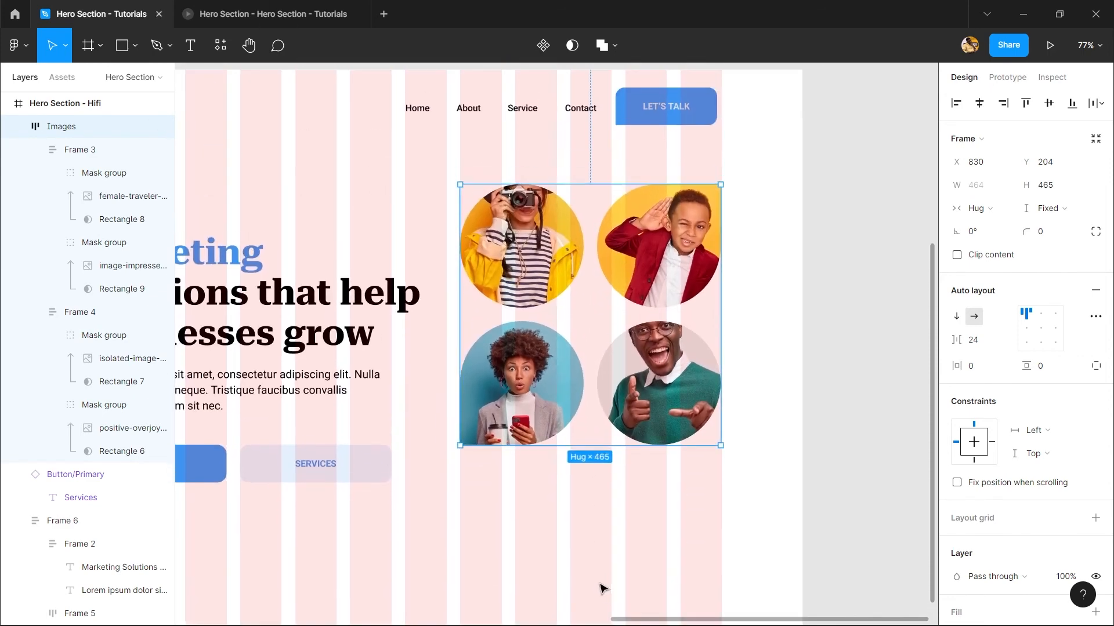
pyautogui.hotkey('ctrl', 'z')
# - Try enlarging the masked photo of the man in the green sweater, undo it, and trim the photo's height to 284
pyautogui.click(683, 426)
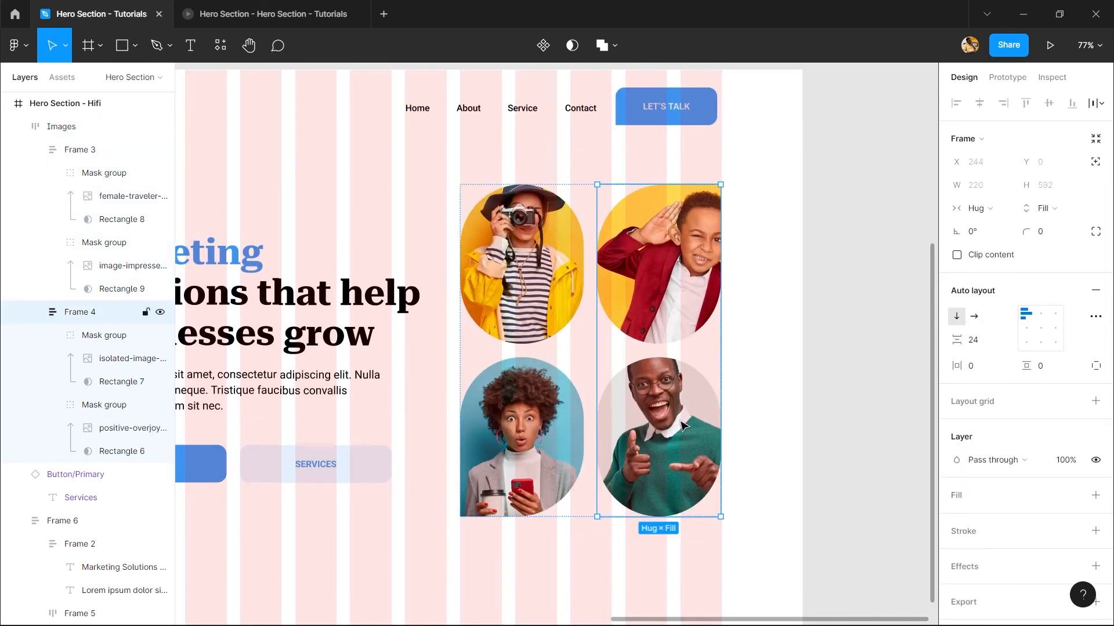
pyautogui.doubleClick(684, 426)
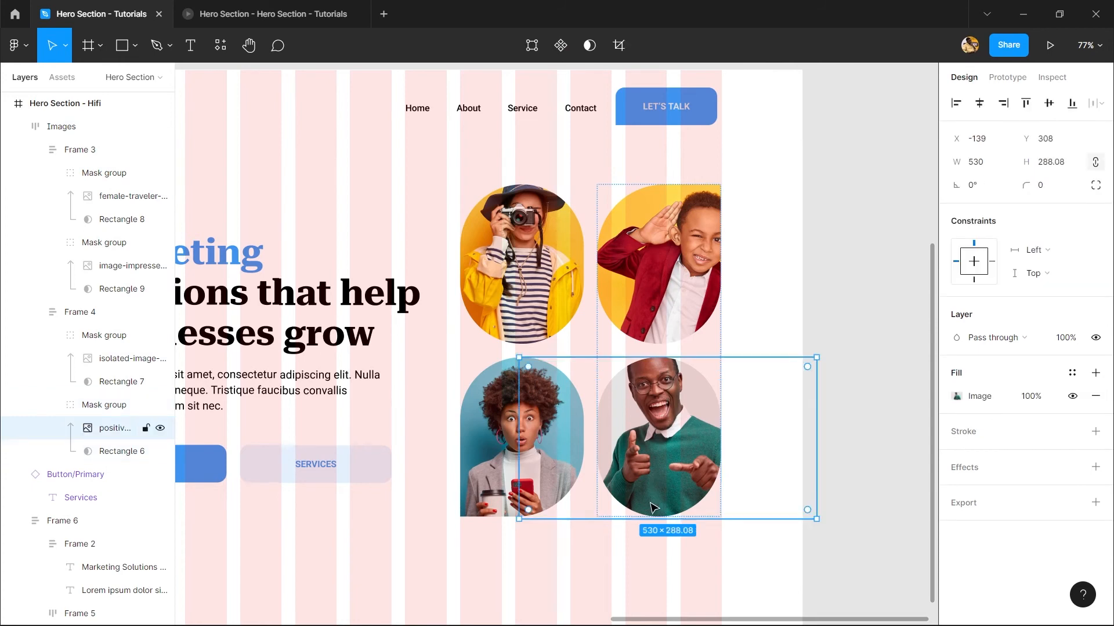
pyautogui.moveTo(670, 357); pyautogui.dragTo(671, 338)
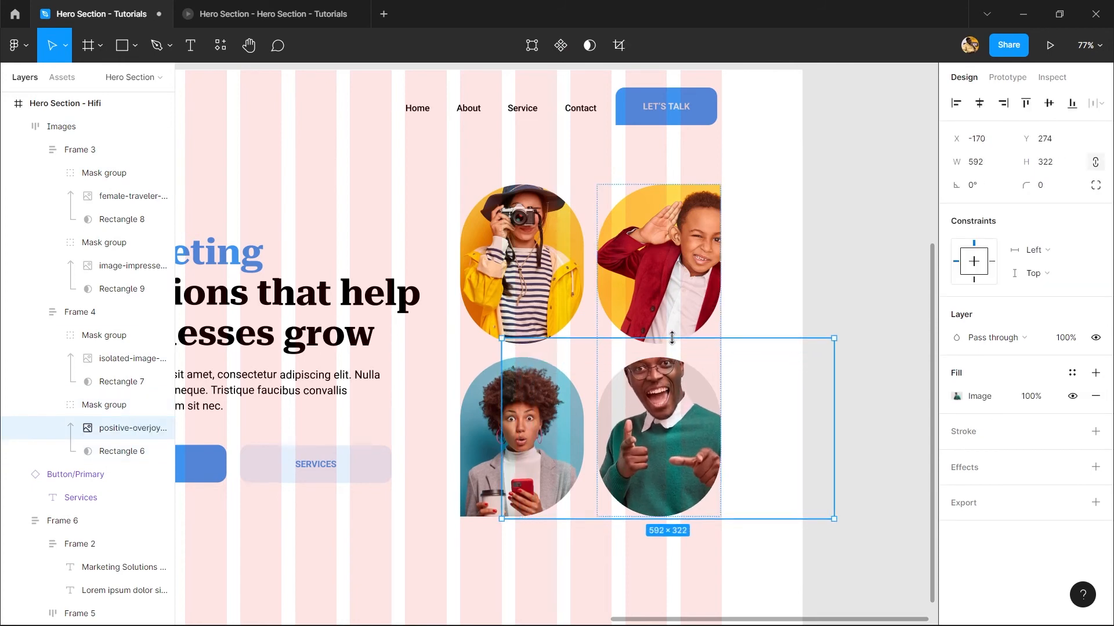
pyautogui.hotkey('ctrl', 'z')
pyautogui.moveTo(658, 520); pyautogui.dragTo(657, 519)
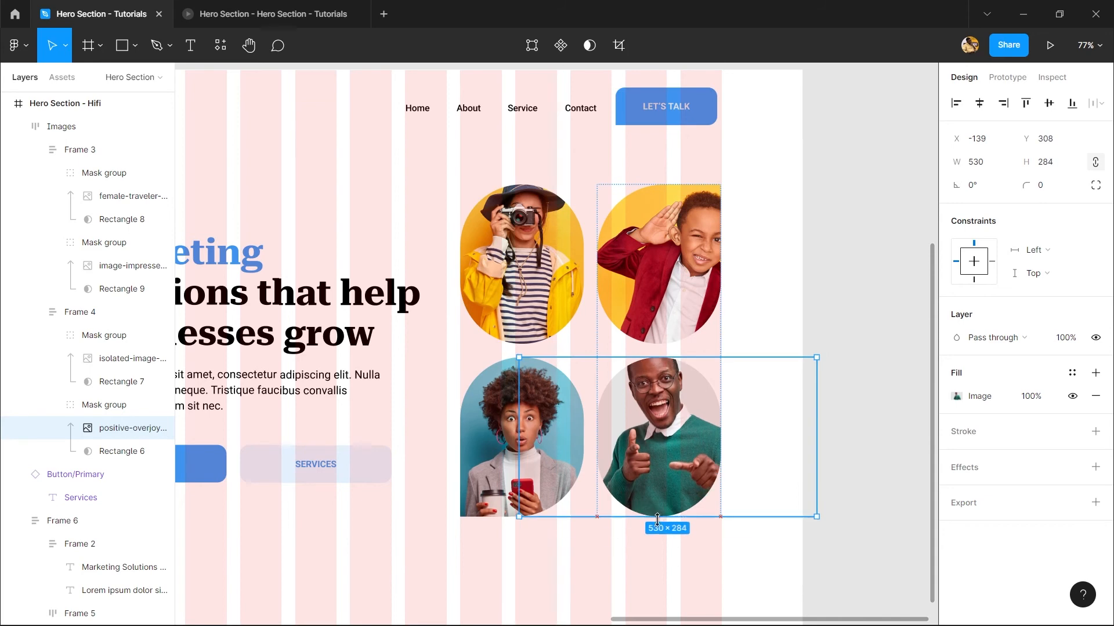
pyautogui.click(767, 284)
pyautogui.click(691, 284)
pyautogui.doubleClick(690, 284)
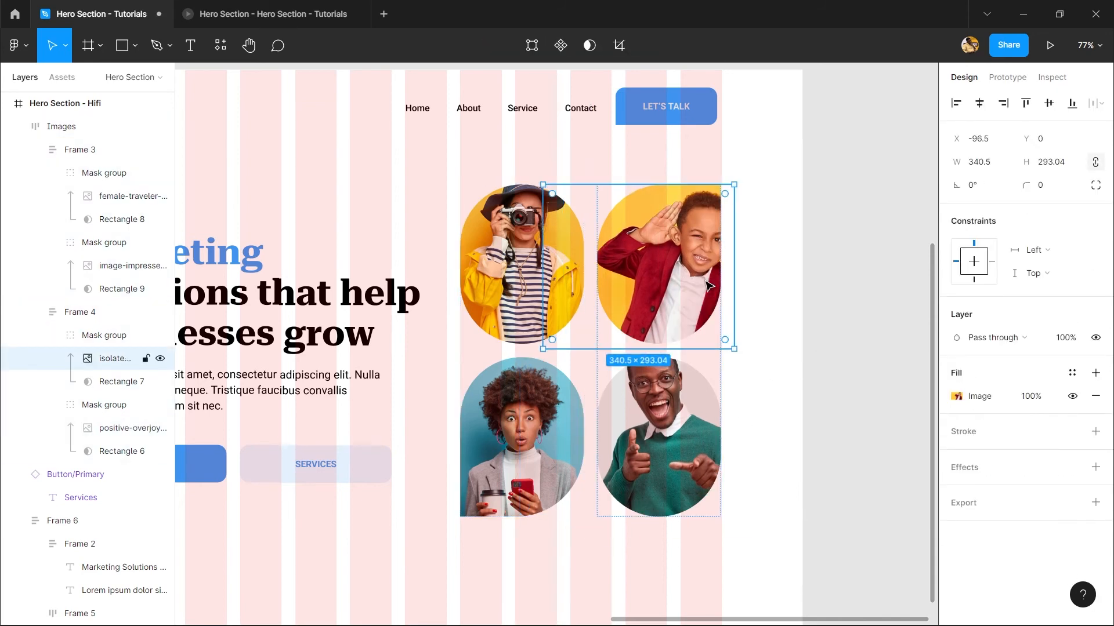
pyautogui.click(796, 259)
pyautogui.click(706, 384)
# - Undo the photo resize and the Fill container height changes in the Images frame
pyautogui.hotkey('ctrl', 'z')
pyautogui.hotkey('ctrl', 'z')
pyautogui.hotkey('ctrl', 'z')
pyautogui.hotkey('ctrl', 'z')
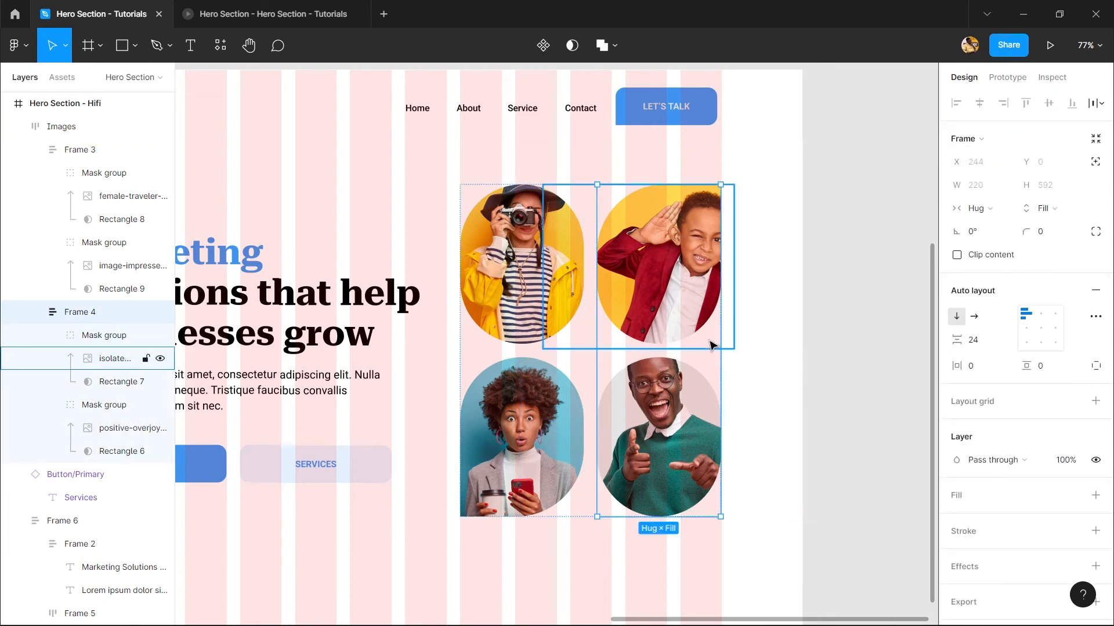
pyautogui.scroll(-3, 713, 346)
pyautogui.hotkey('ctrl', 'z')
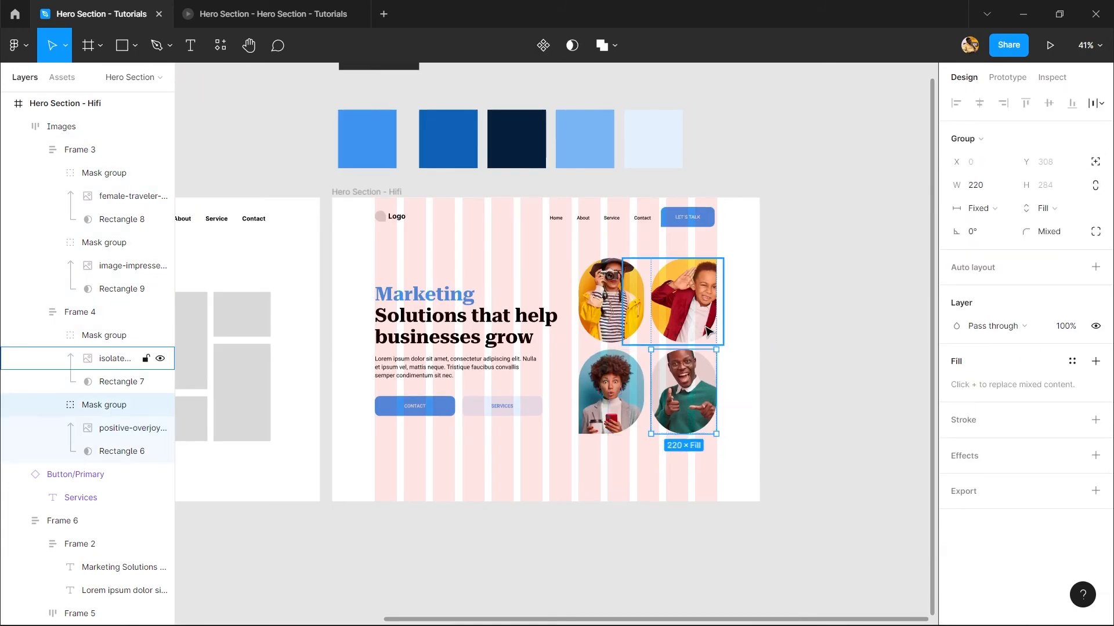
pyautogui.hotkey('ctrl', 'z')
pyautogui.scroll(3, 709, 332)
pyautogui.hotkey('ctrl', 'z')
pyautogui.hotkey('ctrl', 'z')
pyautogui.hotkey('ctrl', 'z')
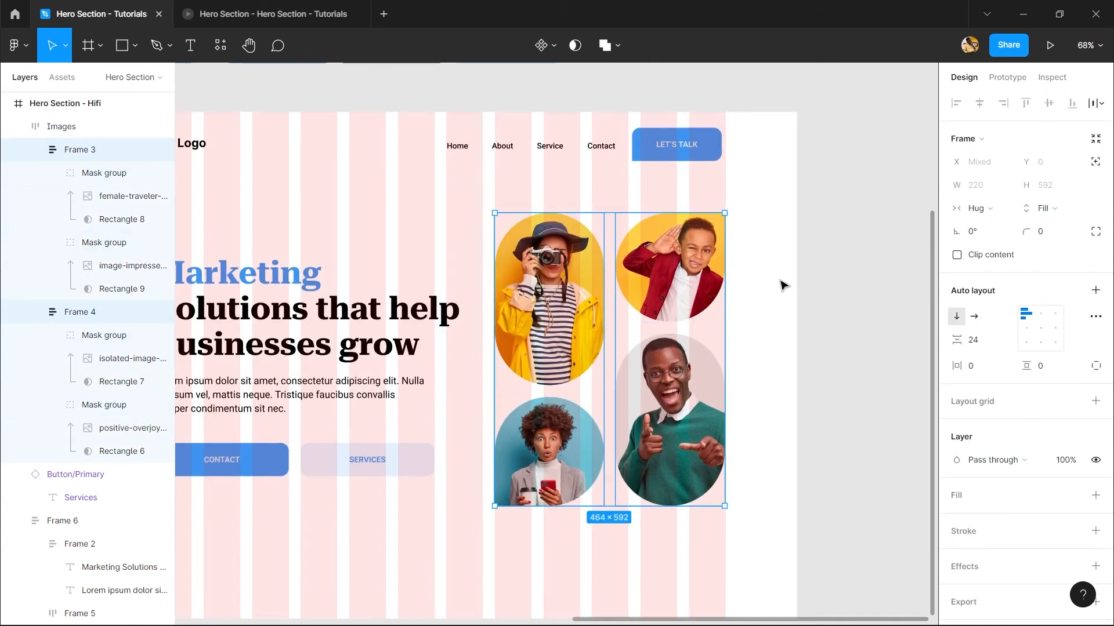
pyautogui.hotkey('ctrl', 'z')
pyautogui.hotkey('ctrl', 'z')
pyautogui.hotkey('ctrl', 'z')
pyautogui.scroll(-3, 694, 298)
pyautogui.scroll(2, 690, 300)
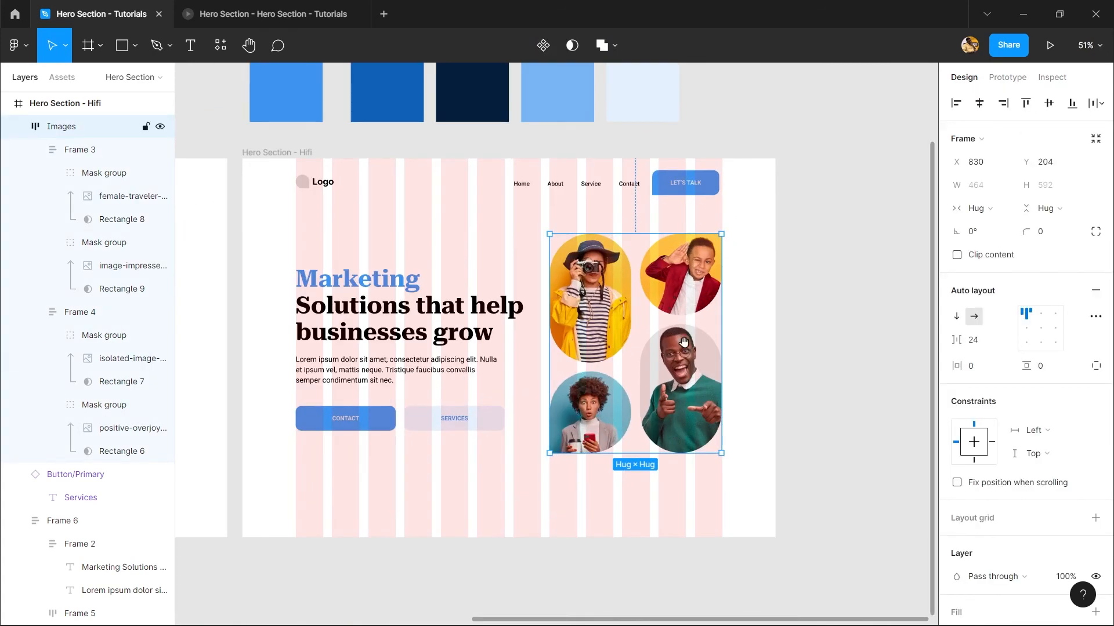
# - Review the hero section in the prototype preview and return to the design file
pyautogui.moveTo(690, 299); pyautogui.dragTo(748, 355)
pyautogui.click(432, 341)
pyautogui.click(339, 17)
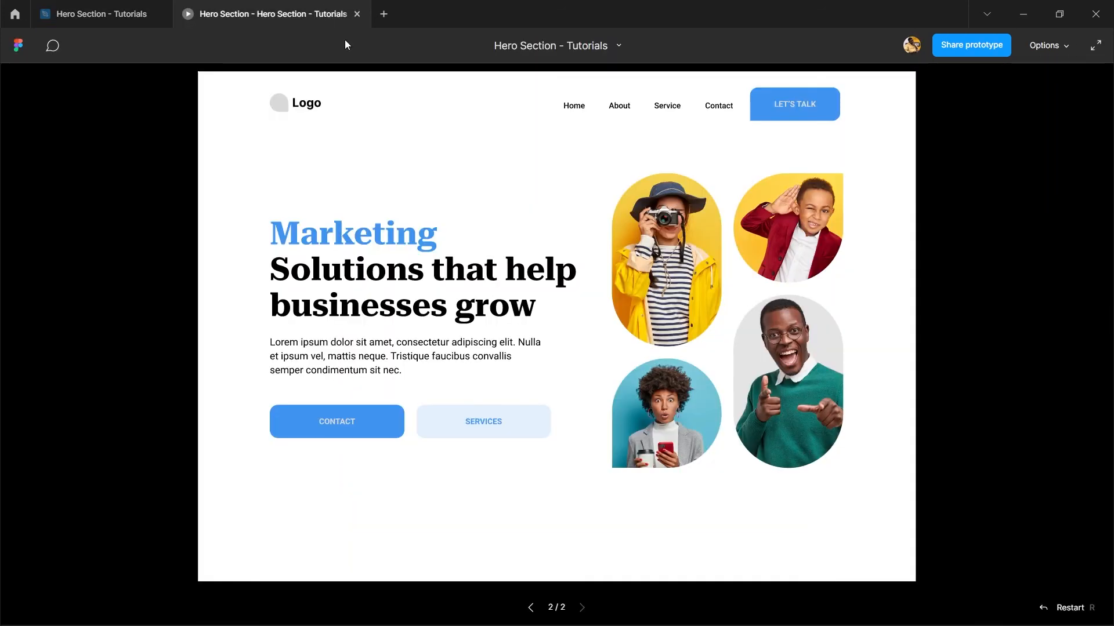
pyautogui.click(116, 11)
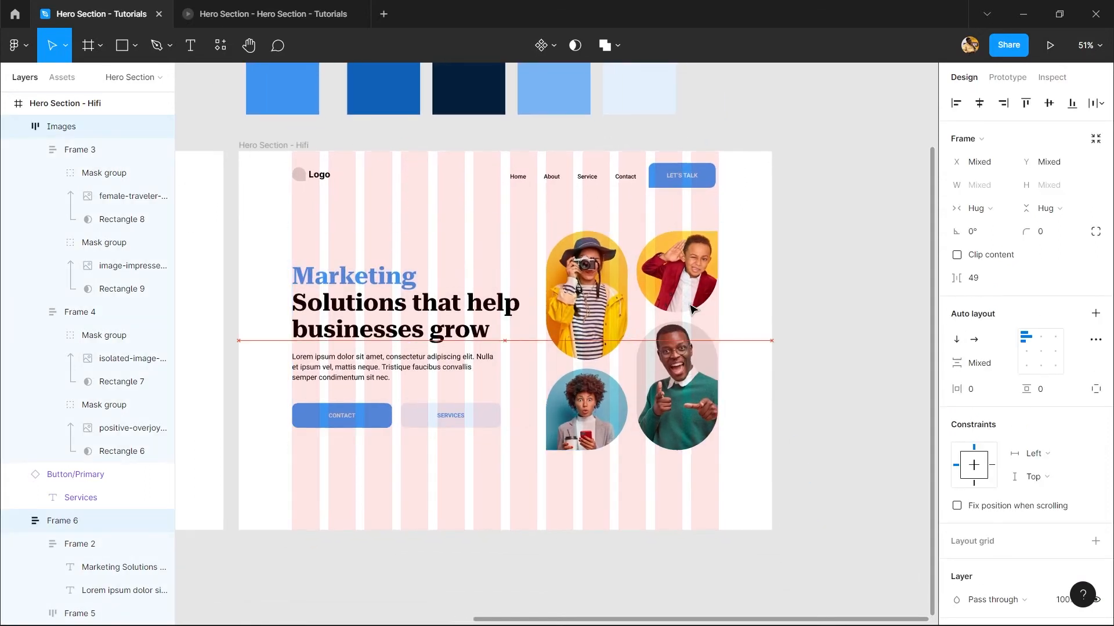
# - Move the headline block and the Images frame together slightly down in the hero frame, and check the position in the prototype preview
pyautogui.moveTo(573, 473); pyautogui.dragTo(581, 395)
pyautogui.press('Escape')
pyautogui.scroll(2, 304, 392)
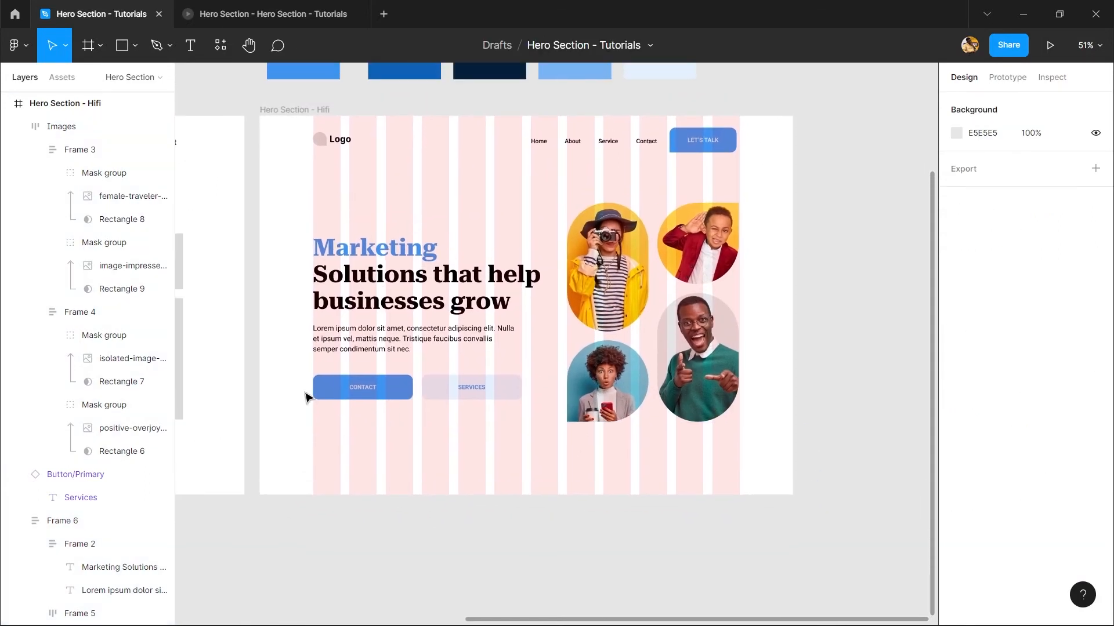
pyautogui.moveTo(301, 230); pyautogui.dragTo(703, 406)
pyautogui.moveTo(626, 273); pyautogui.dragTo(625, 267)
pyautogui.click(302, 8)
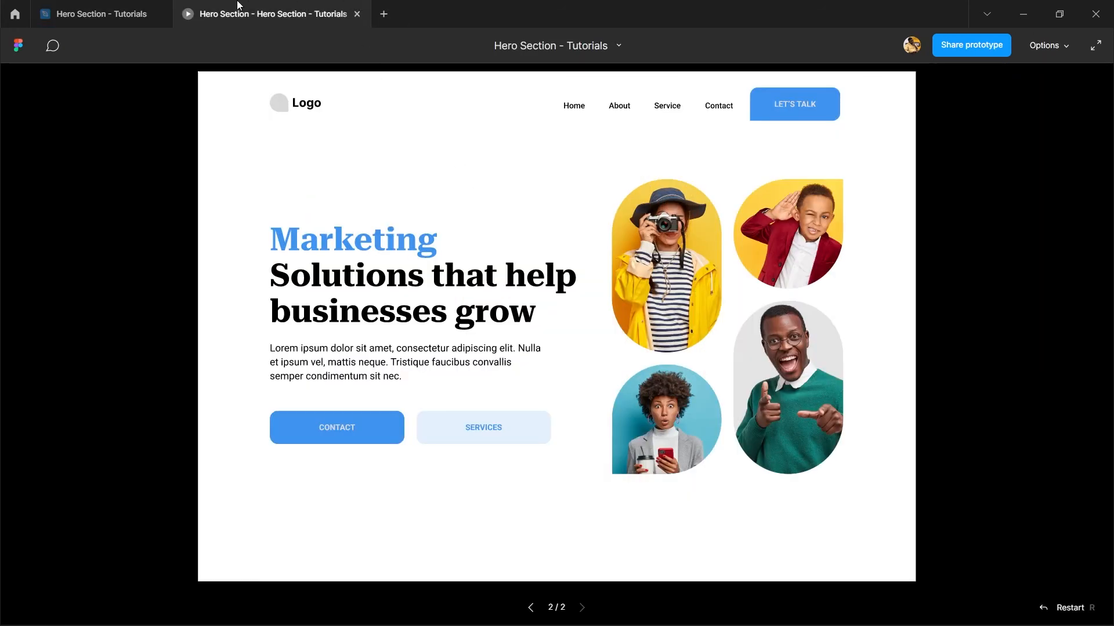
pyautogui.click(168, 13)
# - Draw a 1440 × 1024 rectangle covering the whole Hero Section - Hifi frame
pyautogui.click(136, 45)
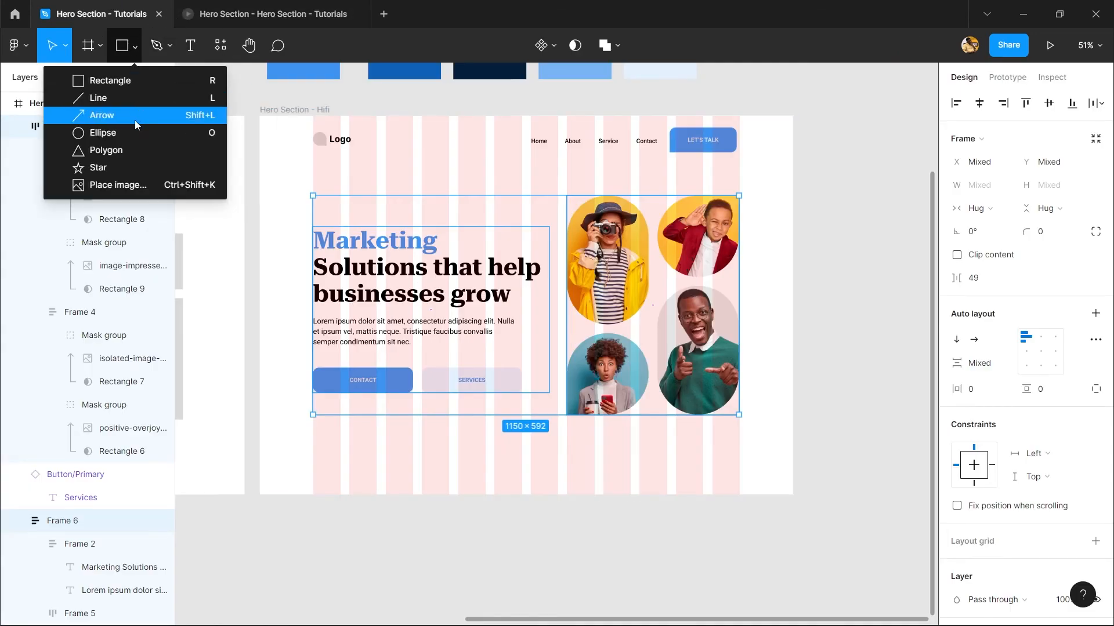
pyautogui.click(149, 85)
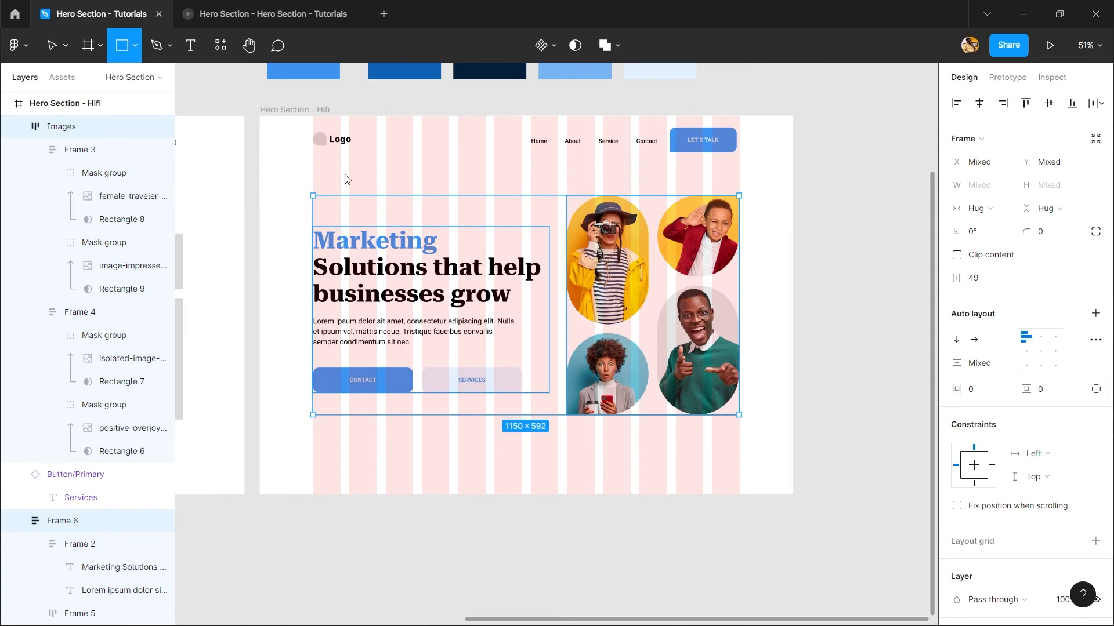
pyautogui.moveTo(259, 116)
pyautogui.mouseDown()
pyautogui.moveTo(750, 442)
pyautogui.moveTo(801, 499)
pyautogui.moveTo(790, 496)
pyautogui.mouseUp()
pyautogui.moveTo(259, 244)
pyautogui.mouseDown()
pyautogui.moveTo(271, 244)
pyautogui.moveTo(260, 233)
pyautogui.mouseUp()
pyautogui.moveTo(391, 115); pyautogui.dragTo(383, 113)
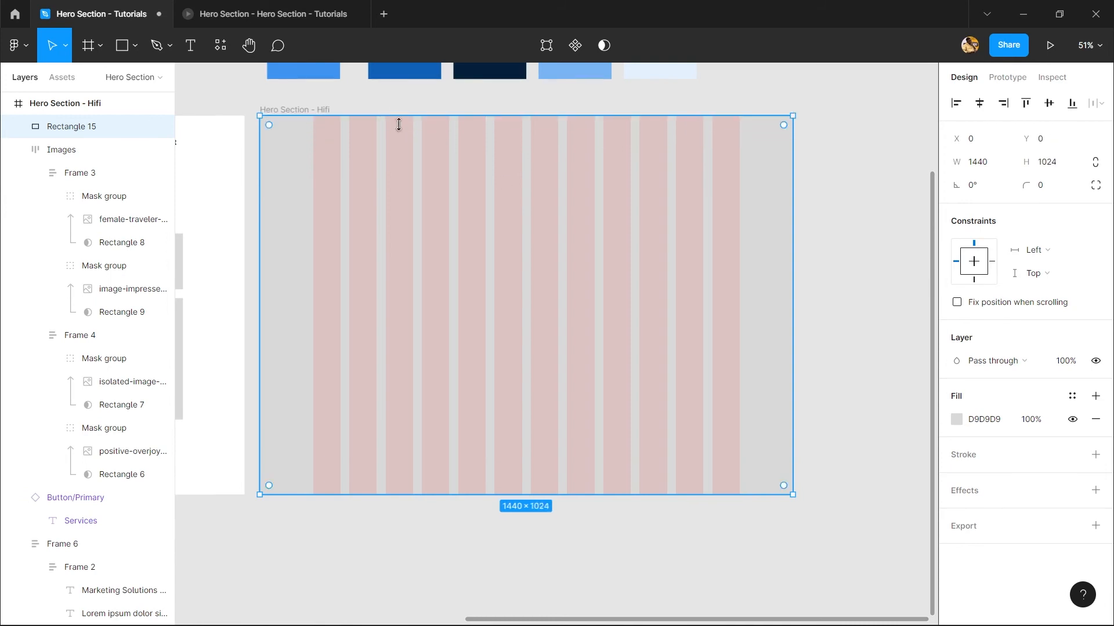
# - Fill the full-frame rectangle with the blue 4094F0 sampled from the first palette swatch, and send it behind all other layers
pyautogui.click(1072, 396)
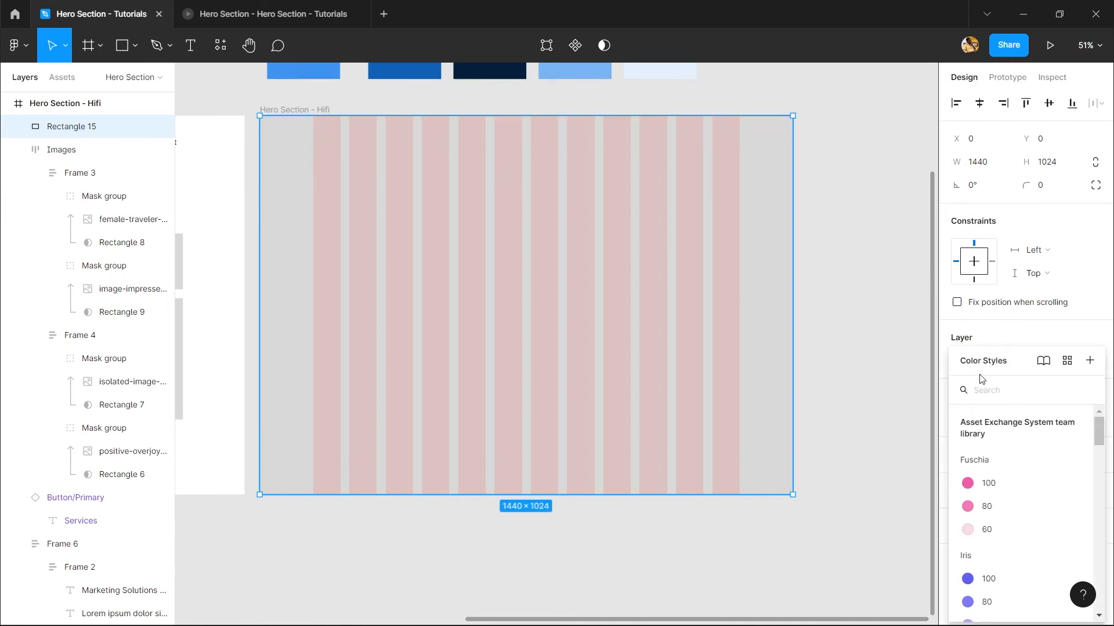
pyautogui.click(809, 335)
pyautogui.scroll(3, 754, 348)
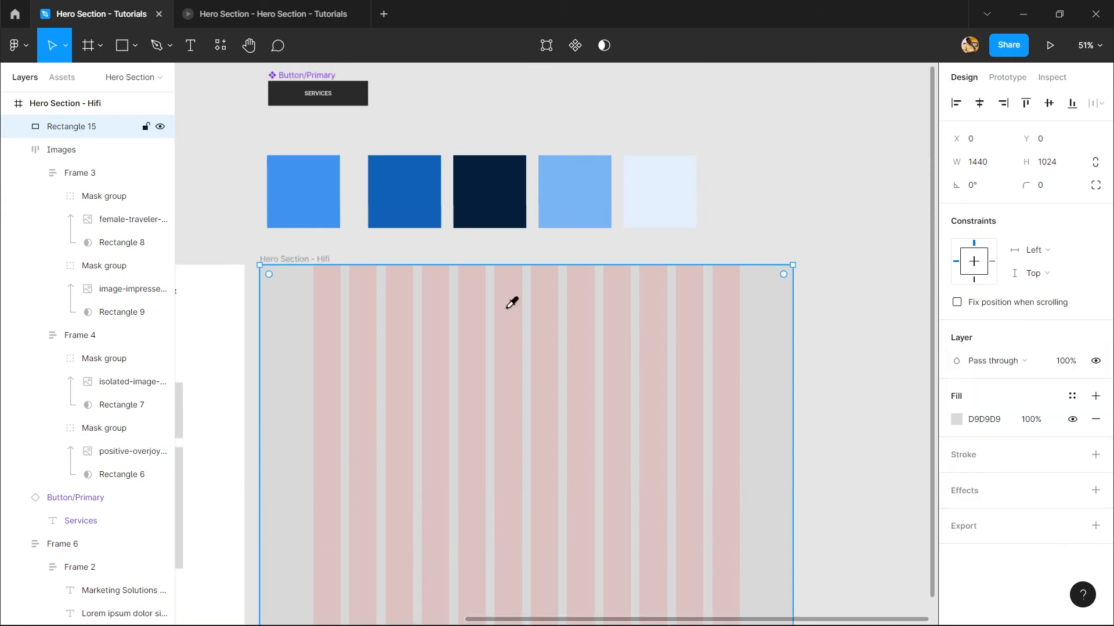
pyautogui.click(319, 207)
pyautogui.scroll(-3, 441, 301)
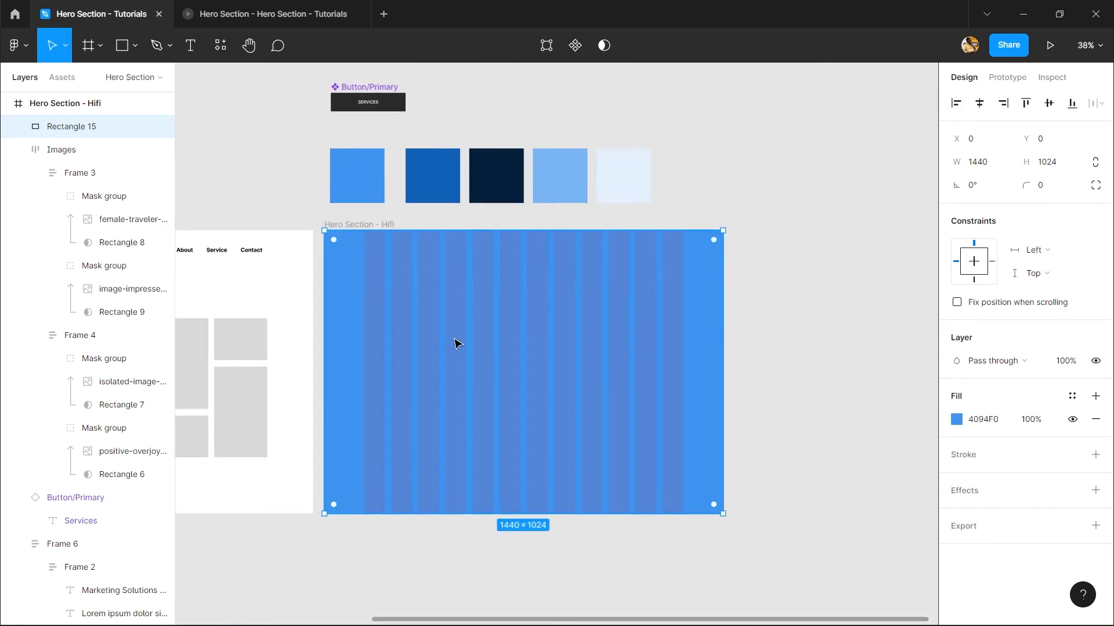
pyautogui.hotkey('ctrl', 'shift', '[')
pyautogui.scroll(5, 458, 344)
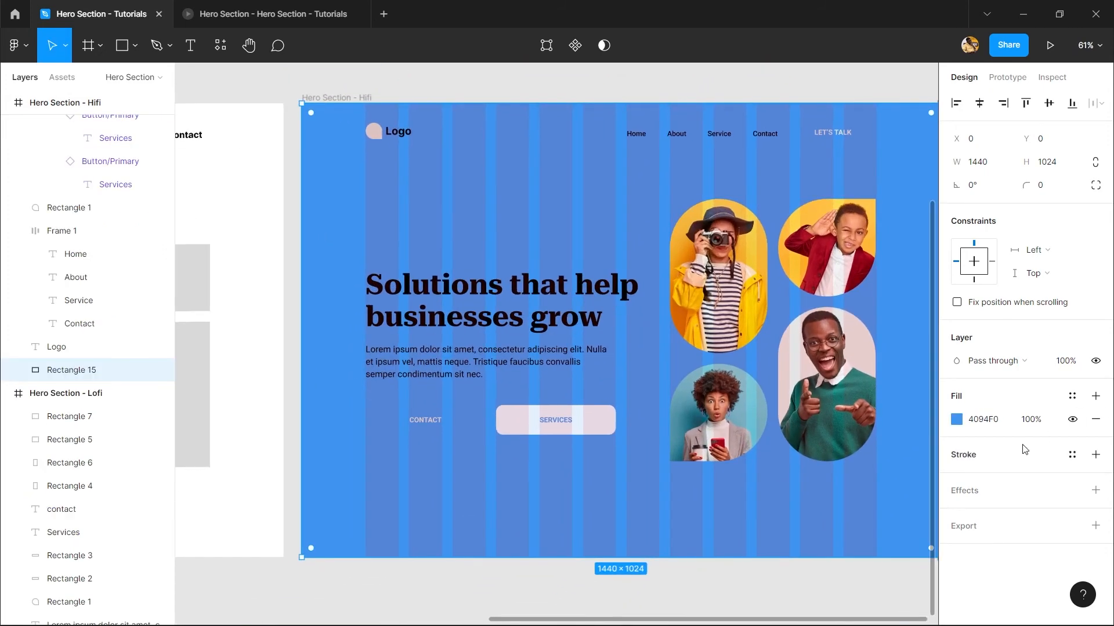
# - Change the full-frame background rectangle's fill to the near-white blue FAFCFF, and check it in the prototype preview
pyautogui.click(957, 419)
pyautogui.moveTo(892, 271); pyautogui.dragTo(768, 227)
pyautogui.moveTo(571, 372); pyautogui.dragTo(515, 373)
pyautogui.moveTo(704, 289); pyautogui.dragTo(626, 251)
pyautogui.moveTo(603, 327); pyautogui.dragTo(704, 287)
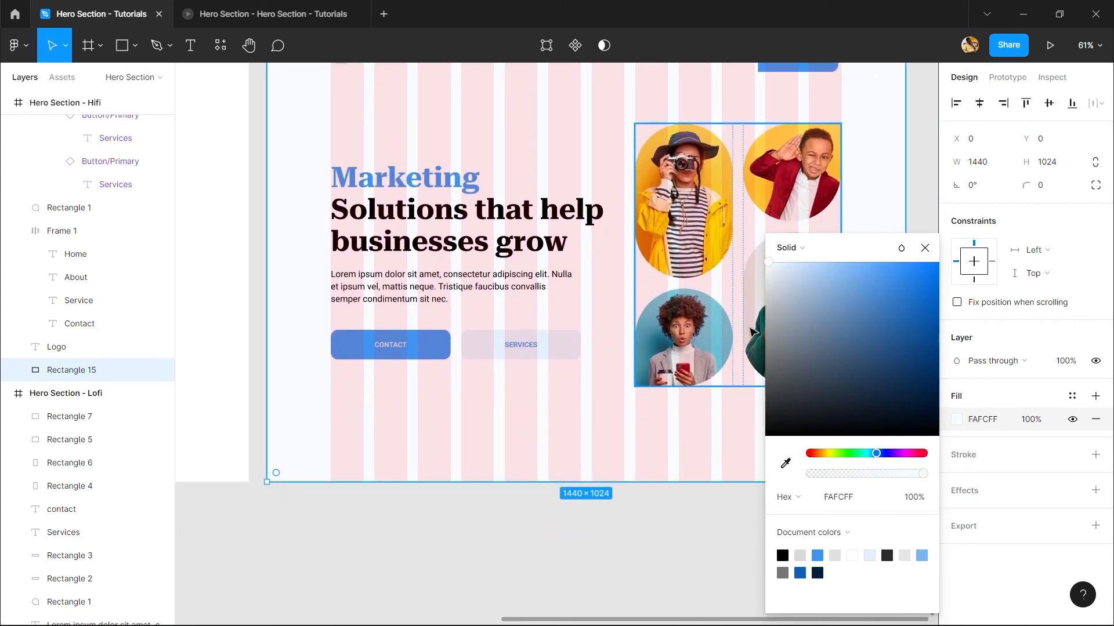
pyautogui.click(277, 6)
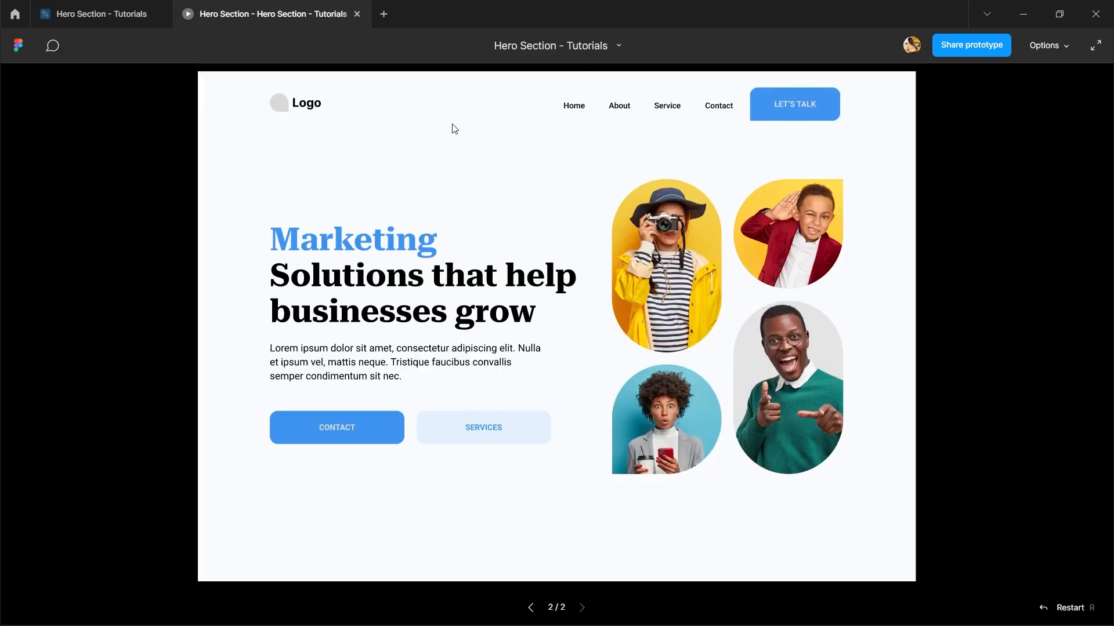
pyautogui.click(102, 14)
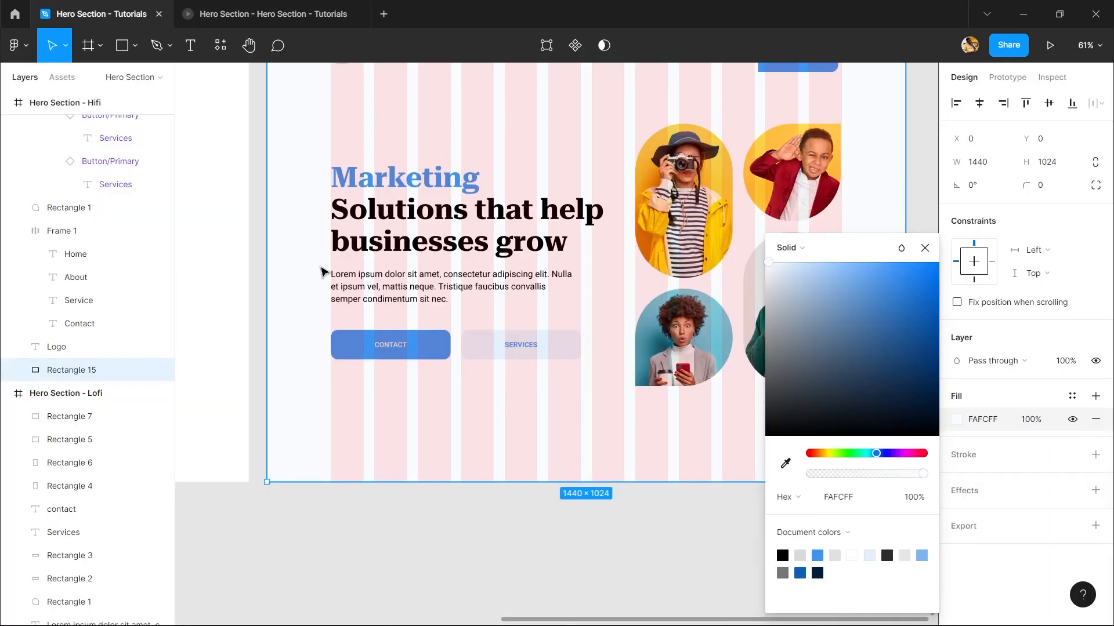
pyautogui.click(925, 248)
pyautogui.click(157, 46)
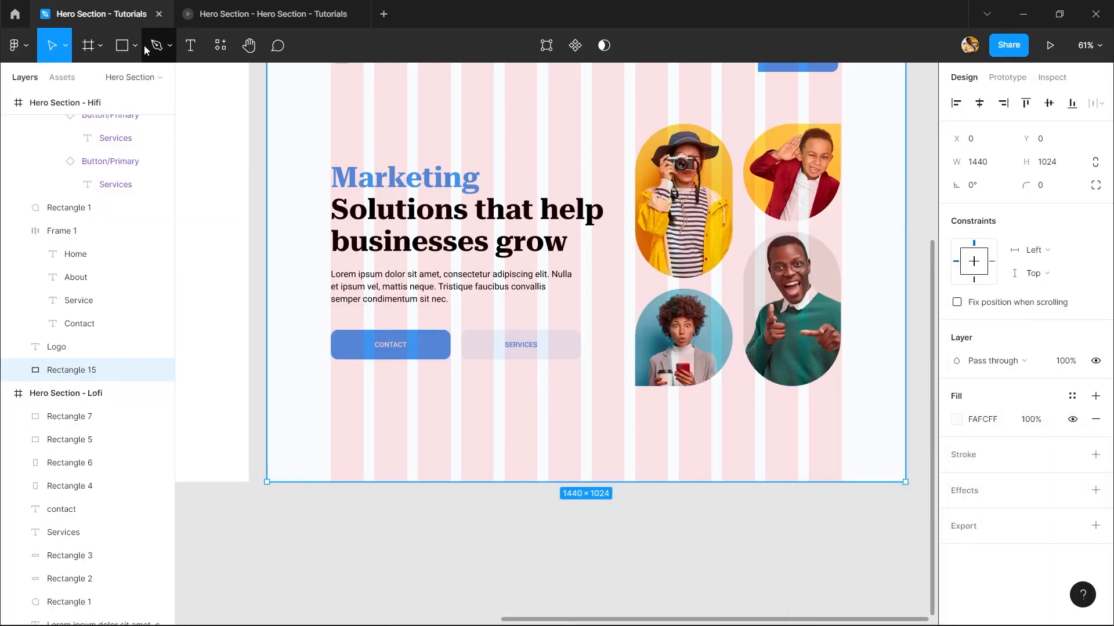
pyautogui.click(134, 45)
pyautogui.click(176, 167)
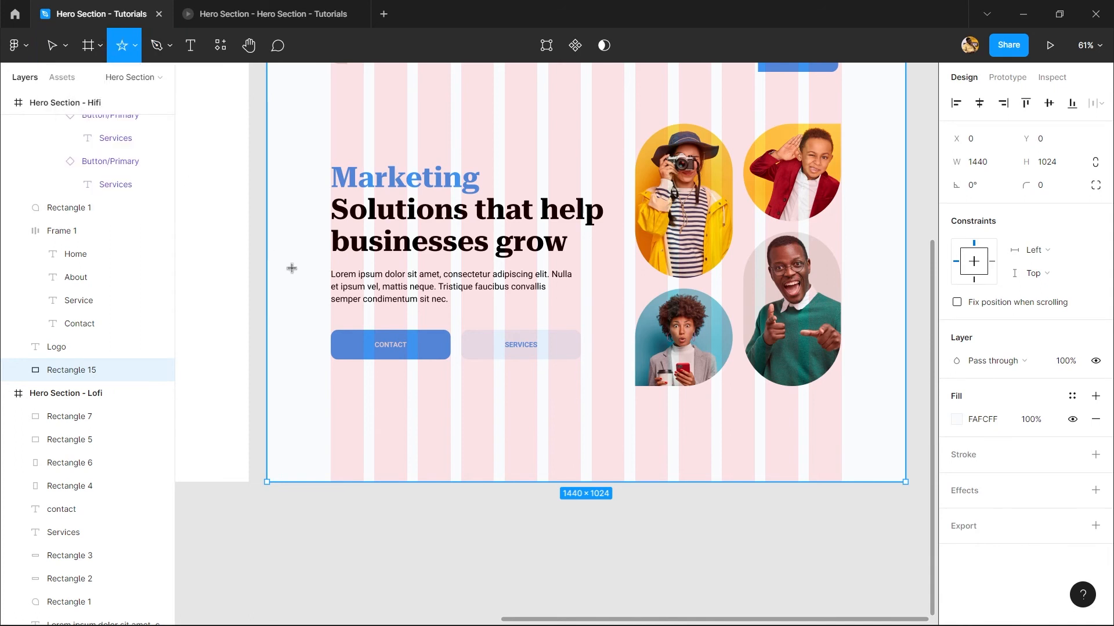
pyautogui.click(129, 58)
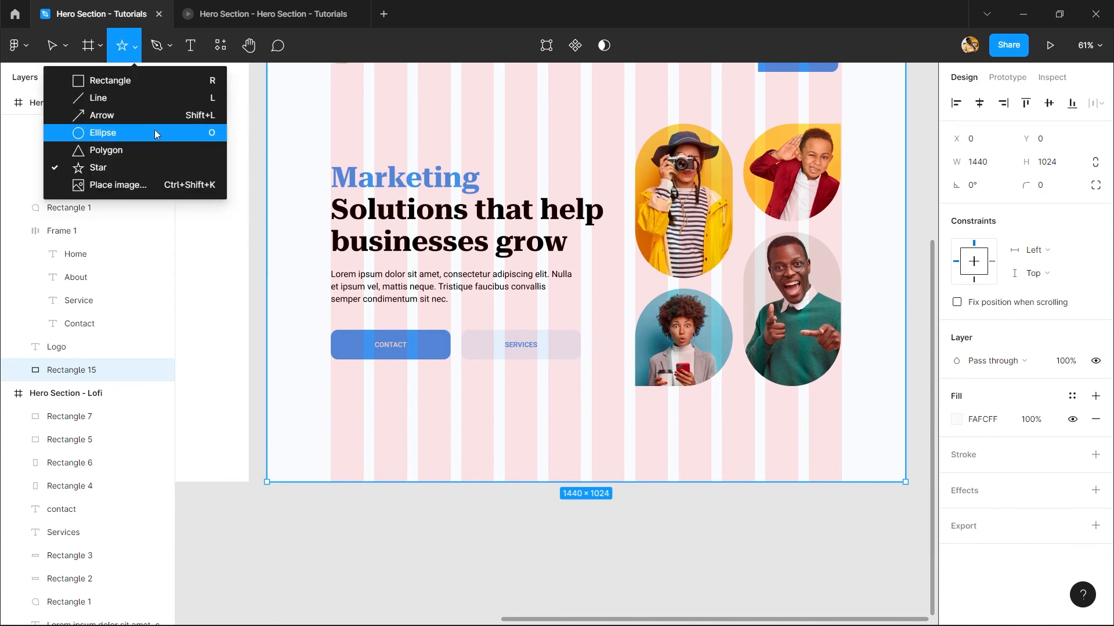
pyautogui.click(177, 165)
pyautogui.moveTo(309, 300); pyautogui.dragTo(420, 501)
pyautogui.hotkey('ctrl', 'z')
pyautogui.click(145, 50)
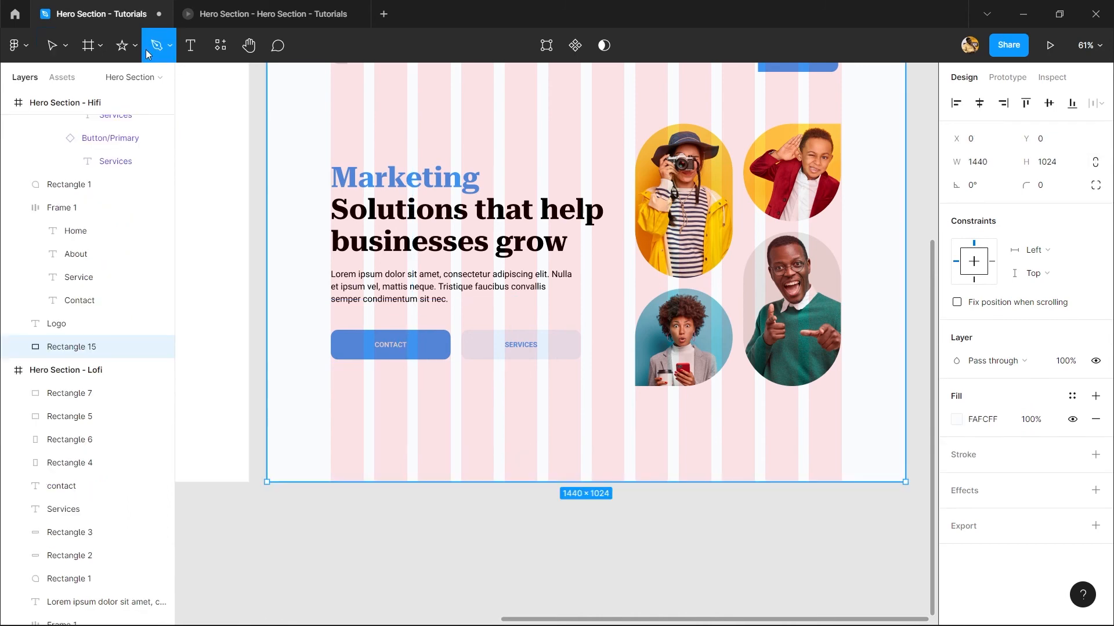
# - Draw a triangle polygon about 413 × 413 and place it below the Contact button, overlapping the hero frame's bottom edge
pyautogui.click(134, 48)
pyautogui.click(147, 149)
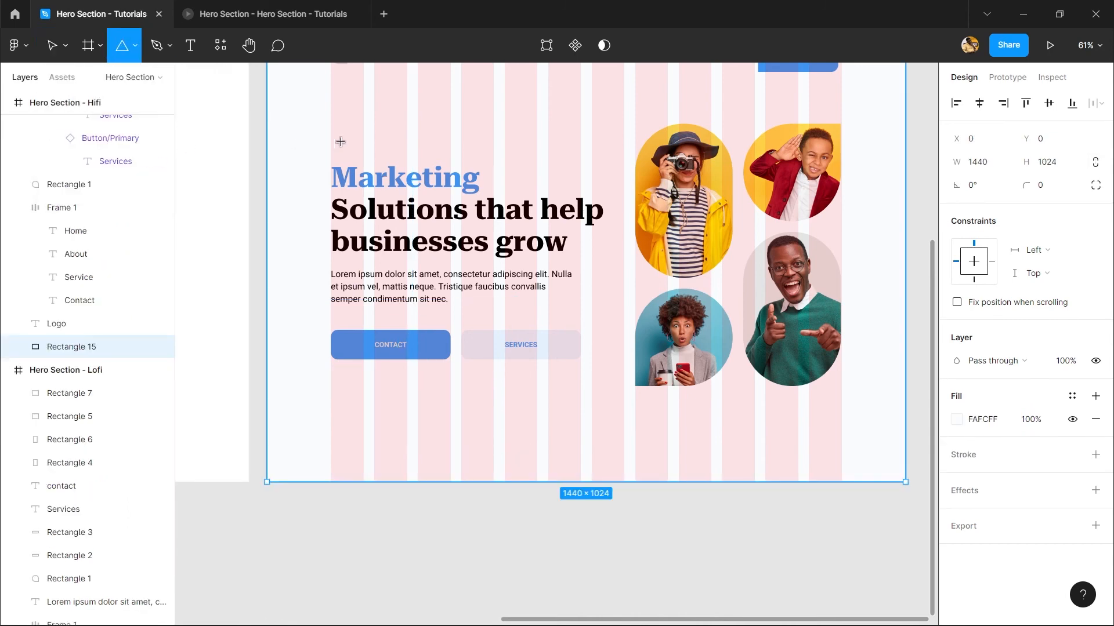
pyautogui.moveTo(338, 114)
pyautogui.mouseDown()
pyautogui.moveTo(488, 295)
pyautogui.moveTo(519, 295)
pyautogui.mouseUp()
pyautogui.moveTo(454, 275)
pyautogui.mouseDown()
pyautogui.moveTo(442, 390)
pyautogui.moveTo(416, 438)
pyautogui.mouseUp()
pyautogui.moveTo(387, 352); pyautogui.dragTo(534, 122)
pyautogui.moveTo(510, 187); pyautogui.dragTo(504, 462)
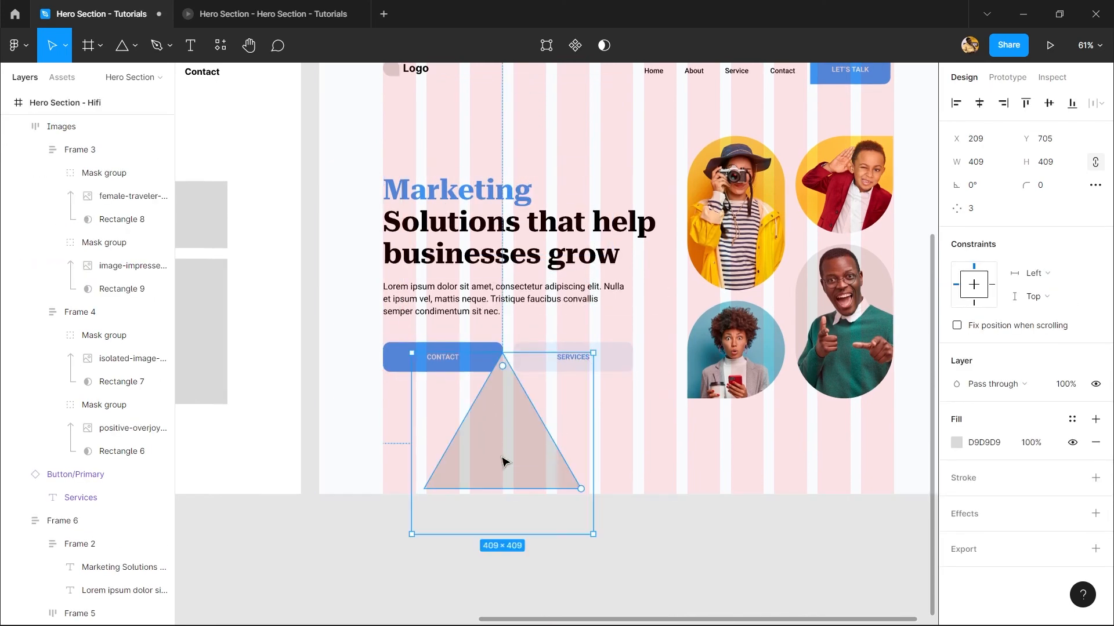
pyautogui.moveTo(592, 433); pyautogui.dragTo(596, 463)
pyautogui.moveTo(473, 430); pyautogui.dragTo(431, 476)
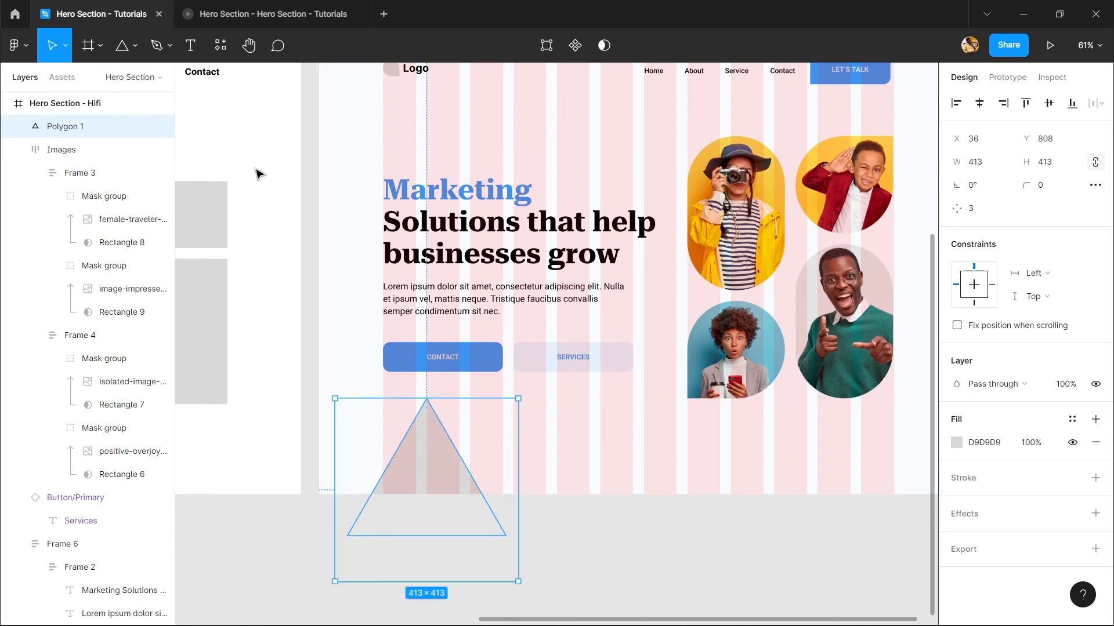
# - Fill the triangle with the blue 4094F0 from the document colours
pyautogui.click(141, 46)
pyautogui.click(141, 47)
pyautogui.scroll(-3, 338, 387)
pyautogui.hscroll(2, 338, 386)
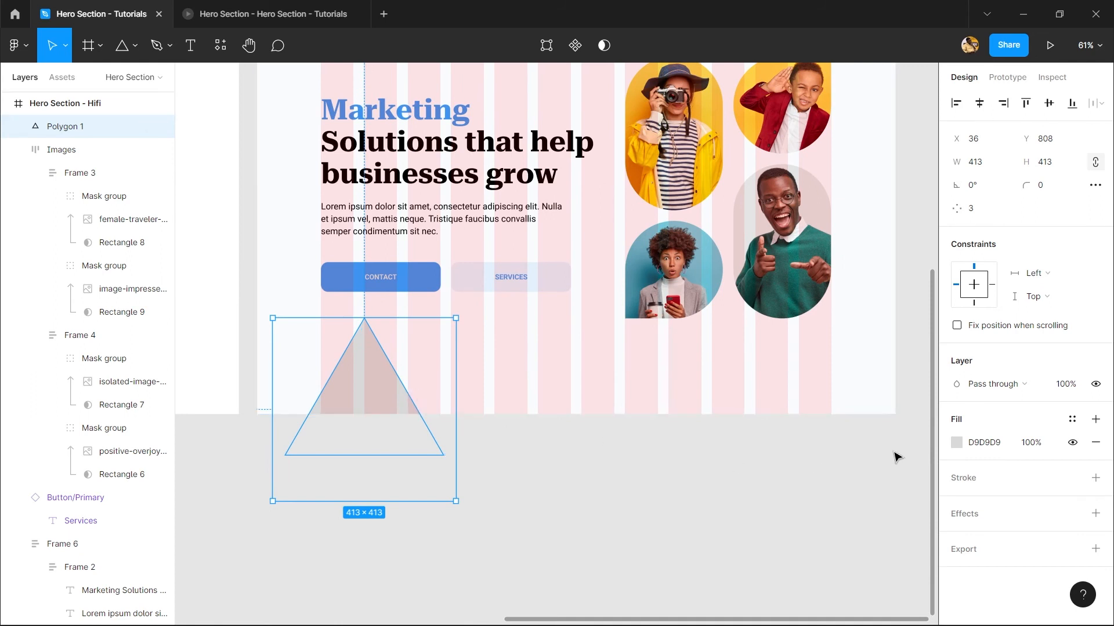
pyautogui.click(957, 442)
pyautogui.click(834, 554)
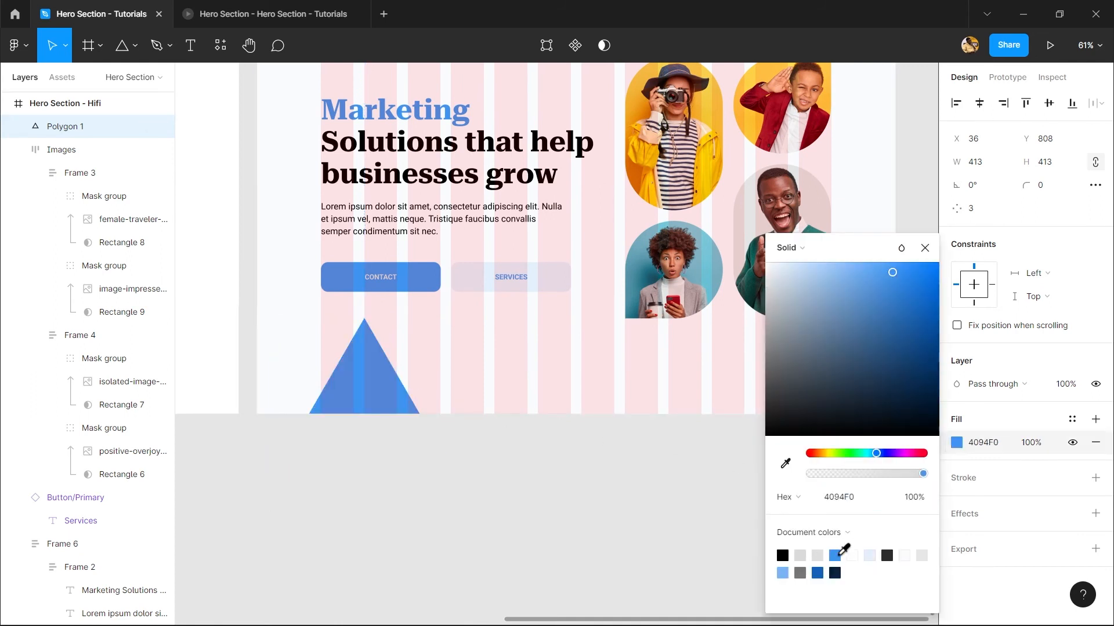
# - Add a layer blur effect to the triangle and raise its blur value to 86
pyautogui.click(1095, 513)
pyautogui.click(989, 536)
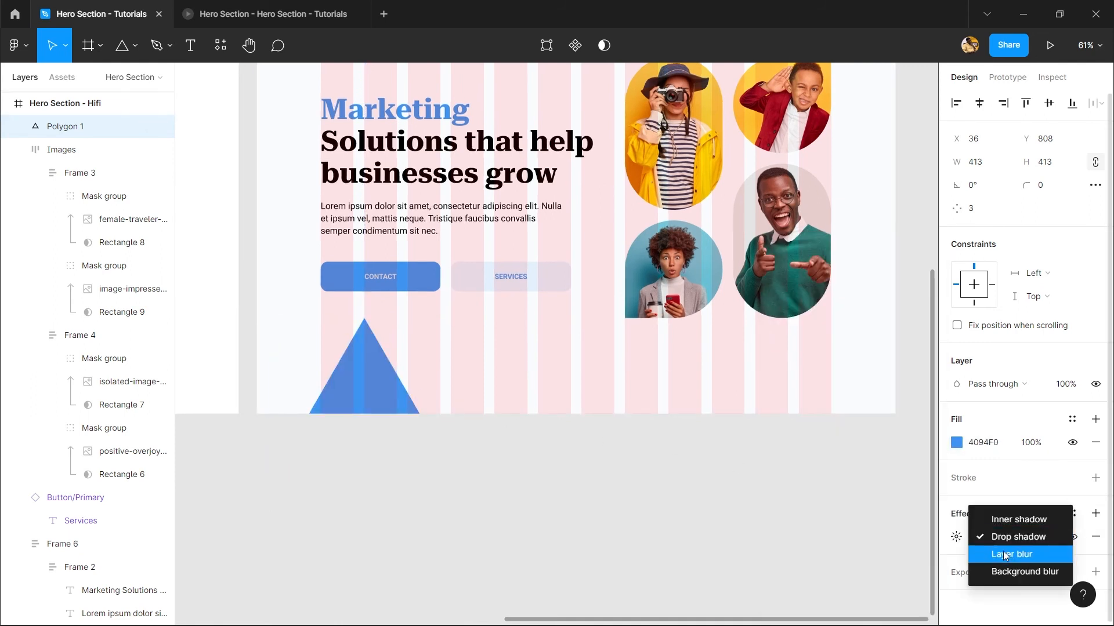
pyautogui.click(1003, 551)
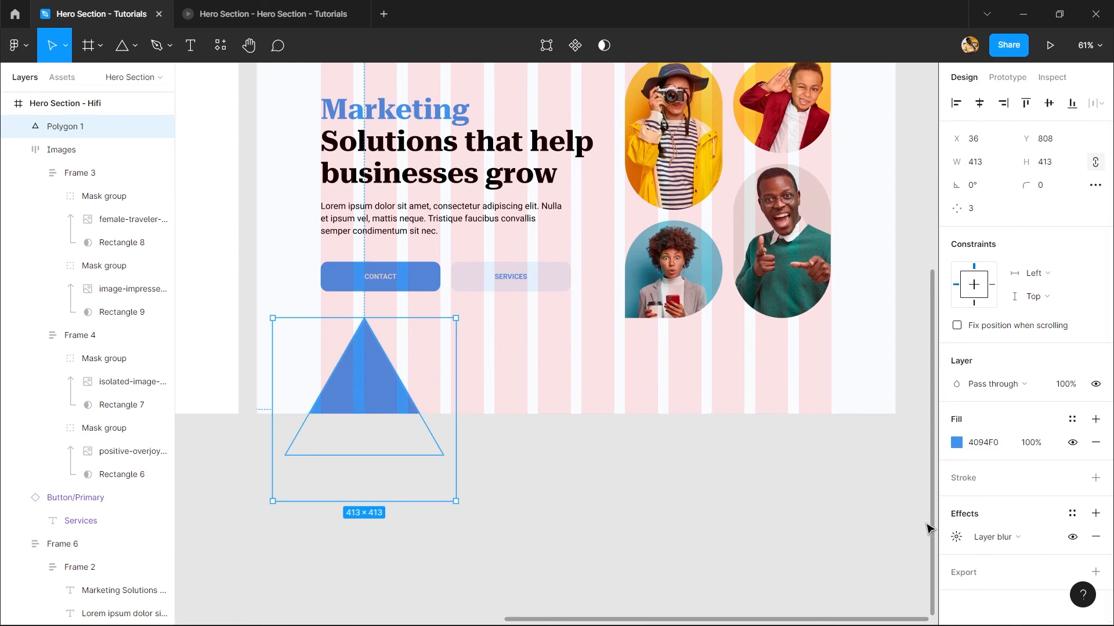
pyautogui.click(956, 537)
pyautogui.press('Up')
pyautogui.press('Up')
pyautogui.press('Up')
pyautogui.press('Up')
pyautogui.press('Up')
pyautogui.press('Up')
pyautogui.press('Up')
pyautogui.press('Up')
pyautogui.press('Up')
pyautogui.press('Up')
pyautogui.press('Up')
pyautogui.press('Up')
pyautogui.press('Up')
pyautogui.press('Up')
pyautogui.press('Up')
pyautogui.press('Up')
pyautogui.press('Up')
pyautogui.press('Up')
pyautogui.press('Up')
pyautogui.press('Up')
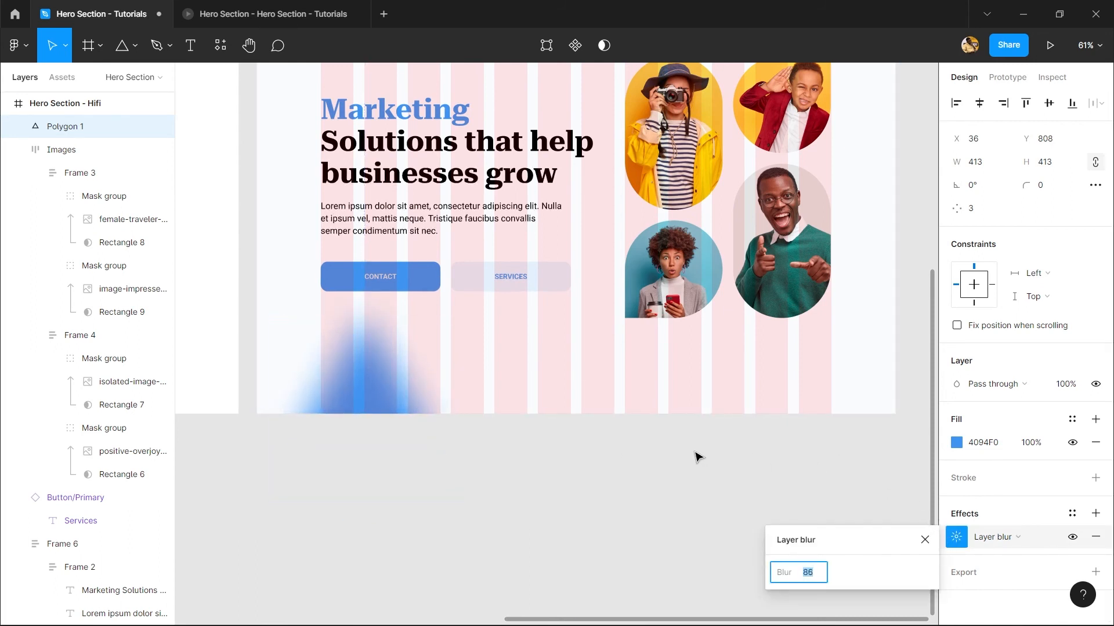
pyautogui.click(641, 510)
# - Move the blurred triangle down to about X 13, Y 885 at the hero frame's lower-left corner, and check the prototype preview
pyautogui.scroll(3, 483, 427)
pyautogui.click(398, 507)
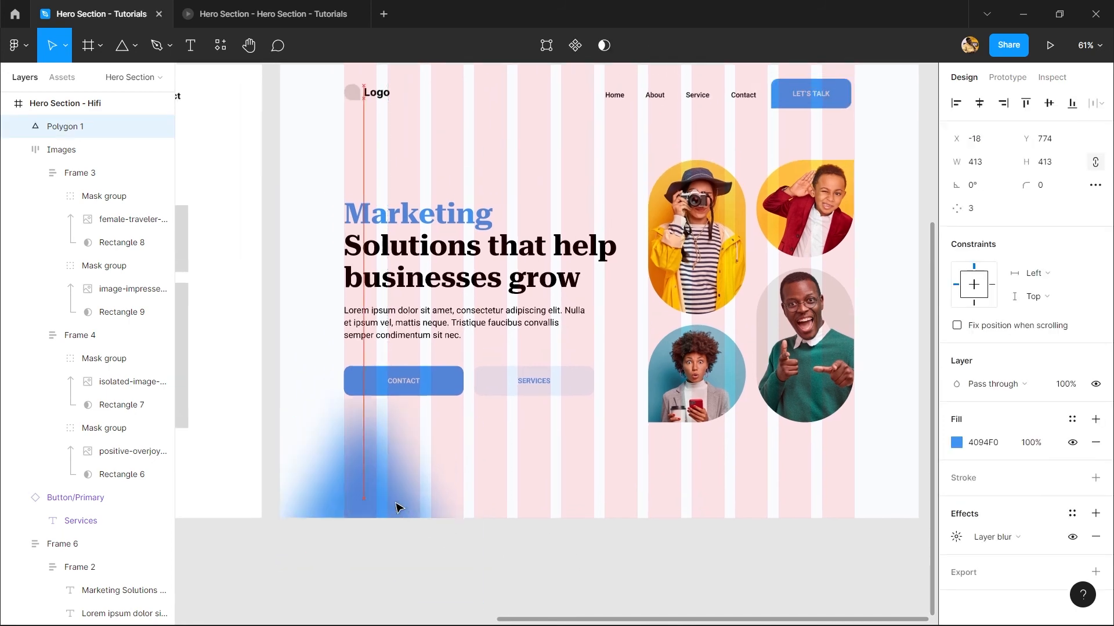
pyautogui.click(507, 454)
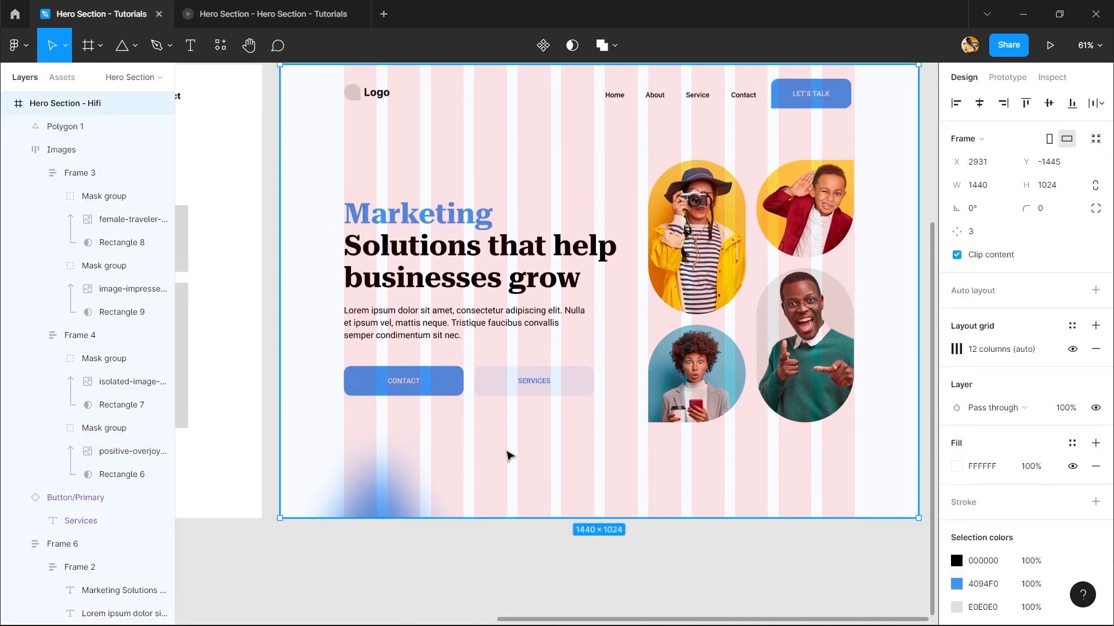
pyautogui.click(222, 13)
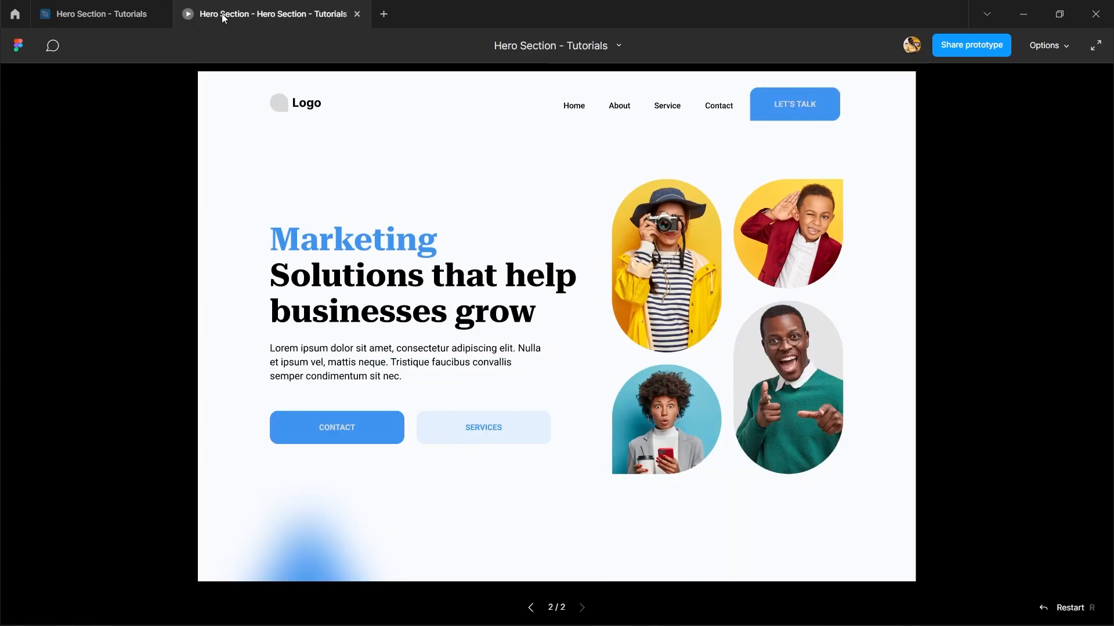
pyautogui.click(115, 5)
# - Rotate the blurred triangle to -90° and move it to the hero frame's left edge beside the headline, then preview it
pyautogui.click(406, 493)
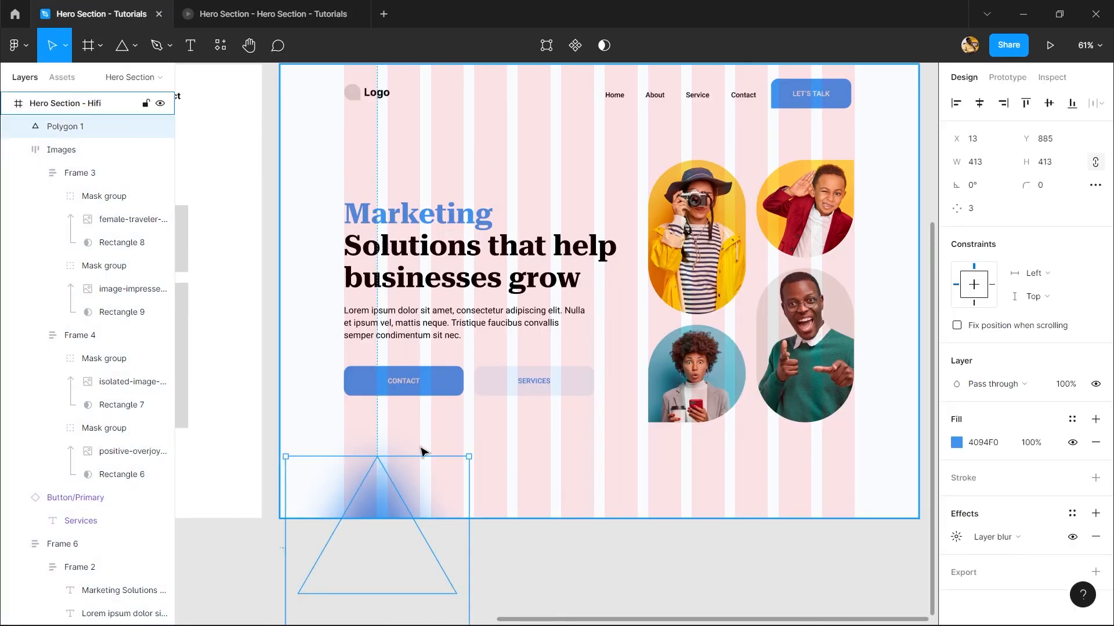
pyautogui.moveTo(475, 453); pyautogui.dragTo(307, 277)
pyautogui.click(277, 110)
pyautogui.click(183, 6)
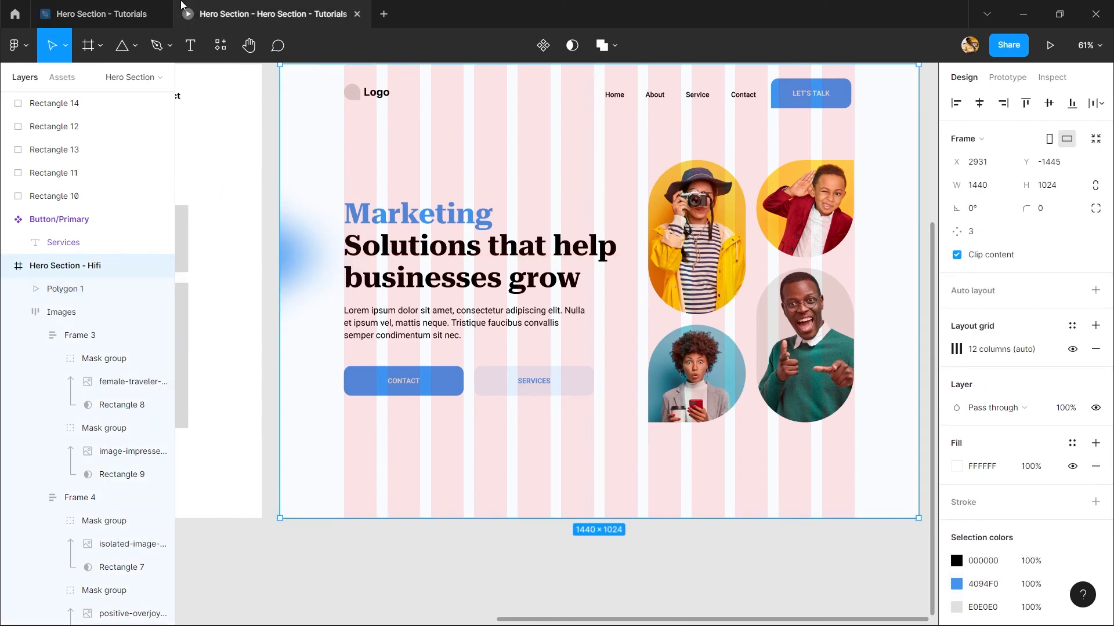
# - Move the Hero Section - Lofi frame away from the Hifi frame, to X 1001
pyautogui.click(76, 24)
pyautogui.moveTo(416, 358); pyautogui.dragTo(624, 425)
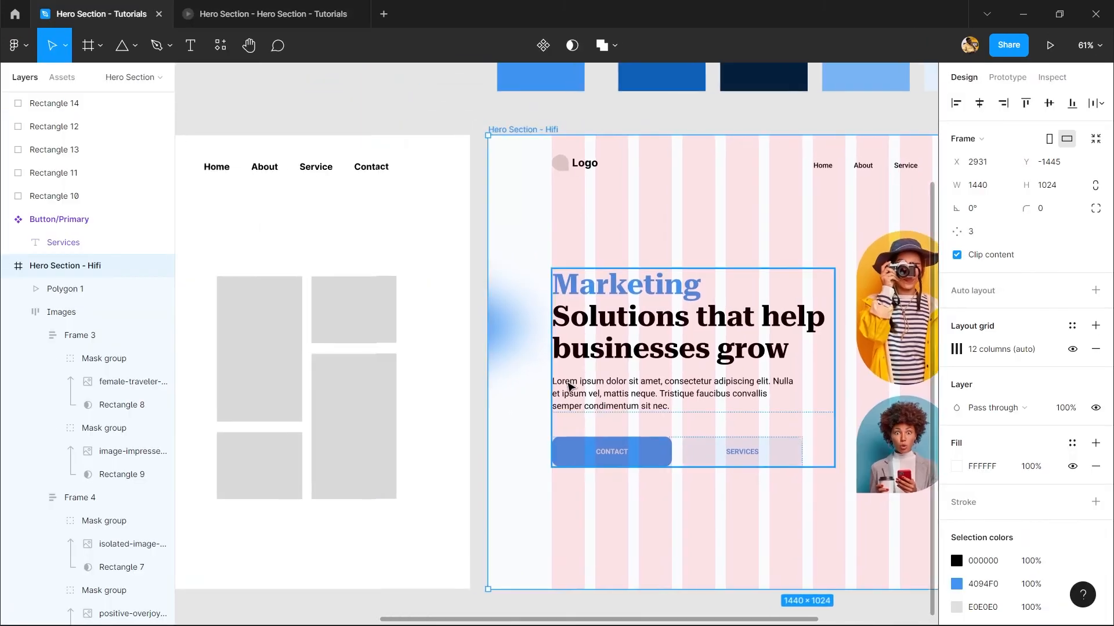
pyautogui.scroll(-4, 430, 316)
pyautogui.moveTo(464, 323); pyautogui.dragTo(654, 332)
pyautogui.moveTo(391, 237); pyautogui.dragTo(303, 231)
pyautogui.scroll(5, 639, 326)
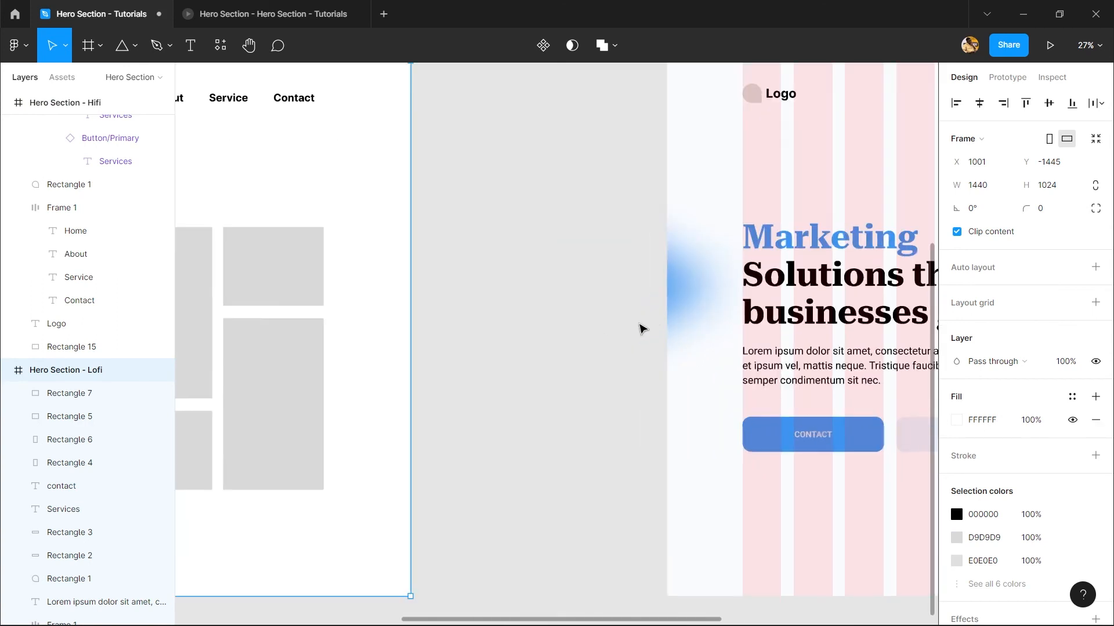
# - Scale the blurred triangle down to about 245 × 246 on the hero frame's left edge, and check it in the prototype preview
pyautogui.click(676, 296)
pyautogui.hscroll(3, 433, 314)
pyautogui.moveTo(374, 290); pyautogui.dragTo(462, 297)
pyautogui.moveTo(562, 310)
pyautogui.mouseDown()
pyautogui.moveTo(572, 282)
pyautogui.moveTo(552, 294)
pyautogui.moveTo(569, 307)
pyautogui.mouseUp()
pyautogui.click(264, 14)
pyautogui.click(117, 4)
pyautogui.click(236, 5)
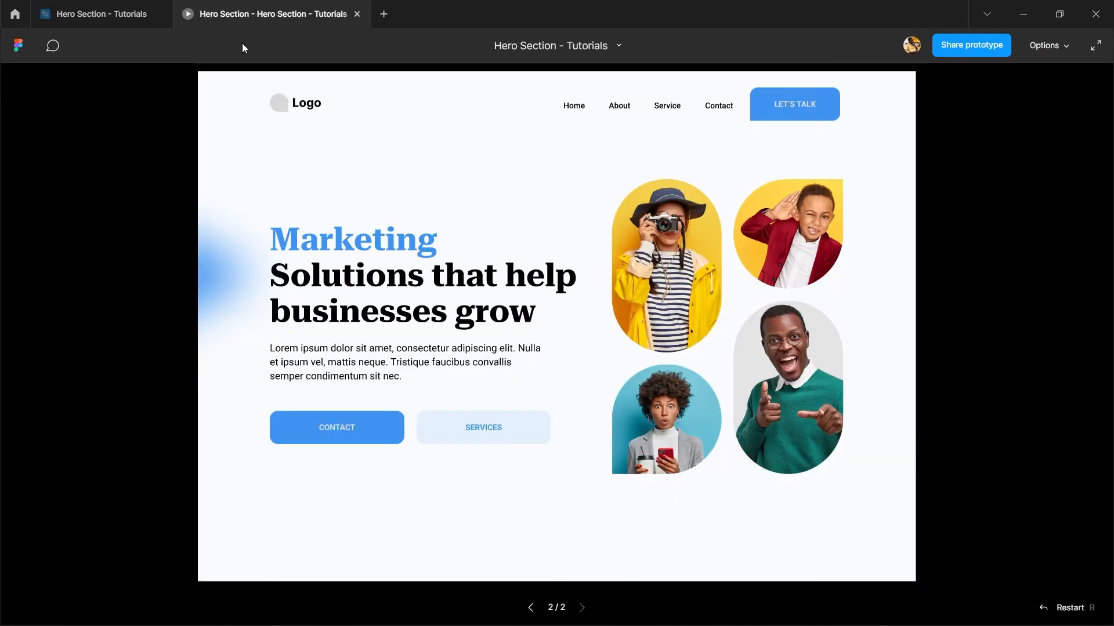
pyautogui.click(79, 4)
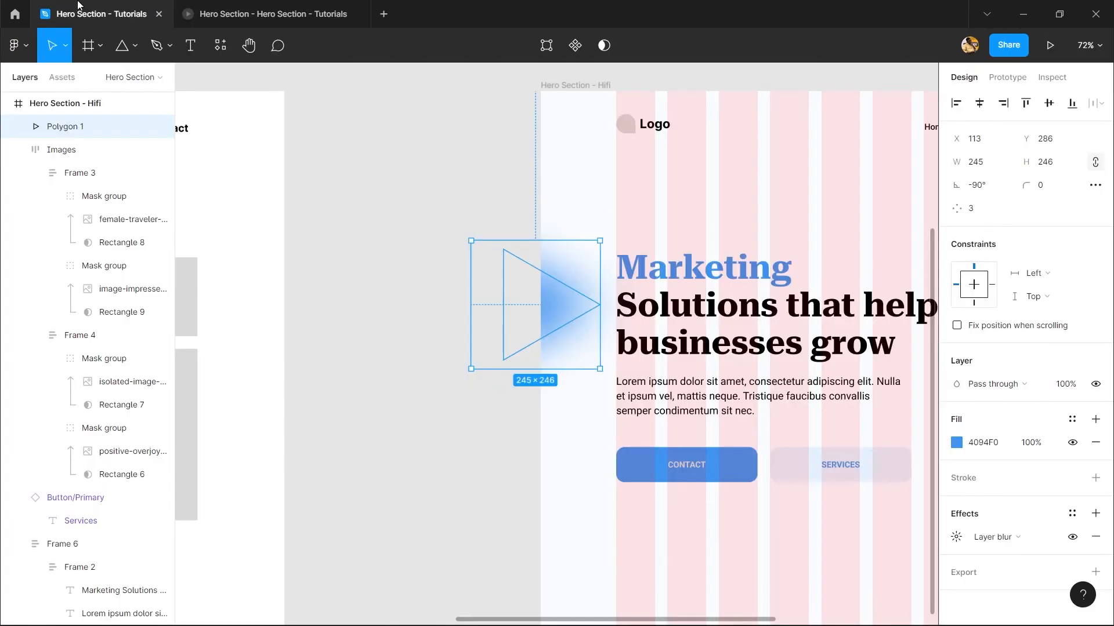
# - Set the prototype's device to Surface Pro 8
pyautogui.hscroll(3, 303, 172)
pyautogui.scroll(-5, 348, 179)
pyautogui.click(399, 132)
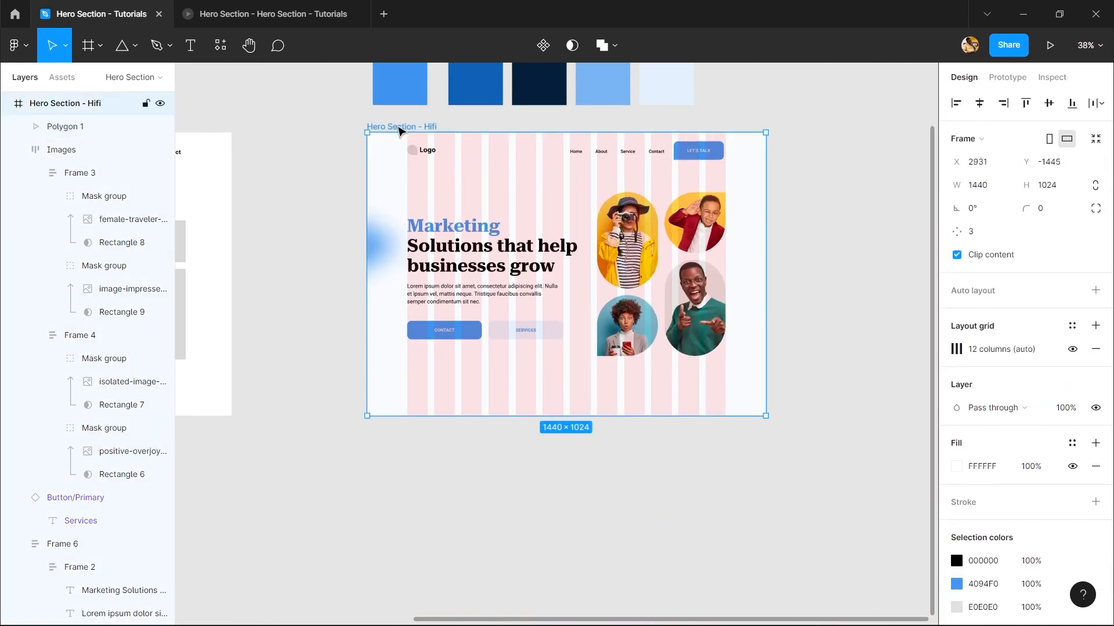
pyautogui.click(1007, 77)
pyautogui.click(1038, 253)
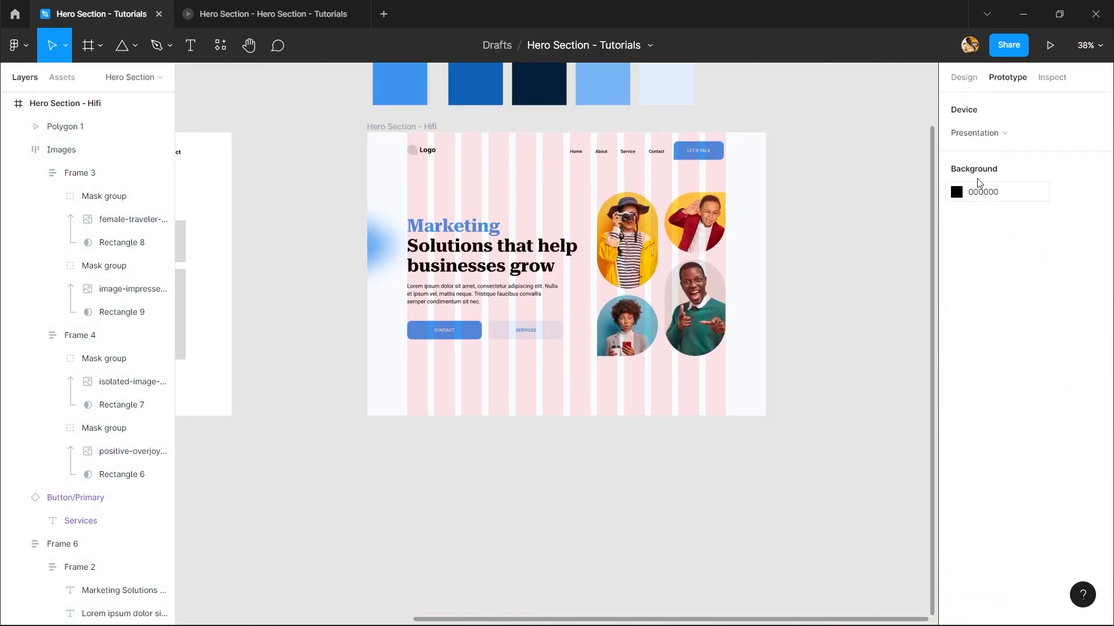
pyautogui.click(986, 135)
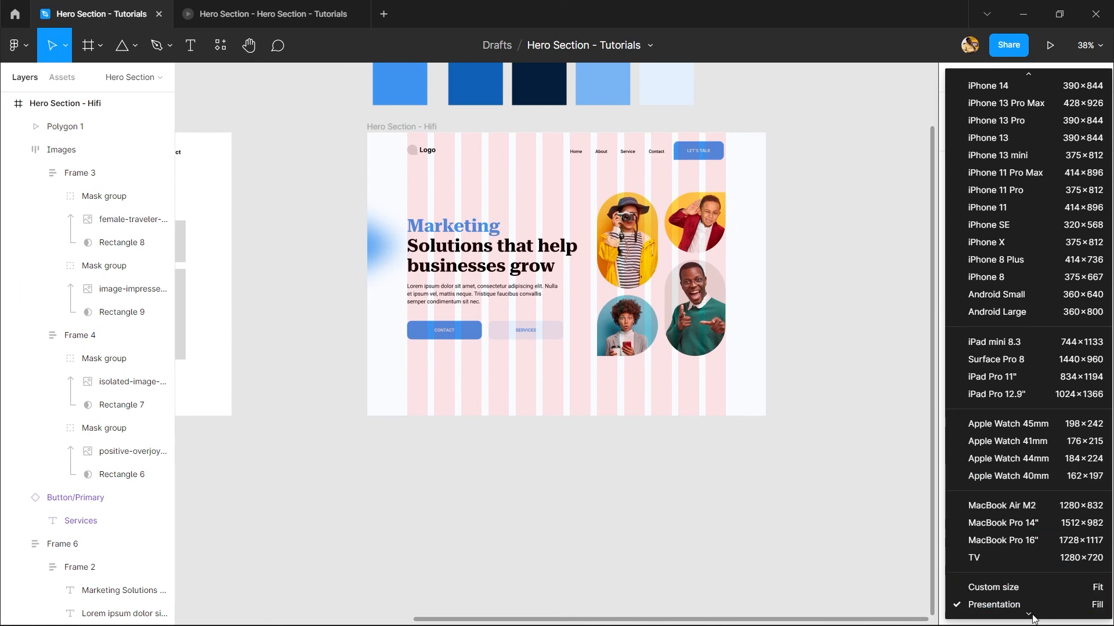
pyautogui.scroll(2, 965, 354)
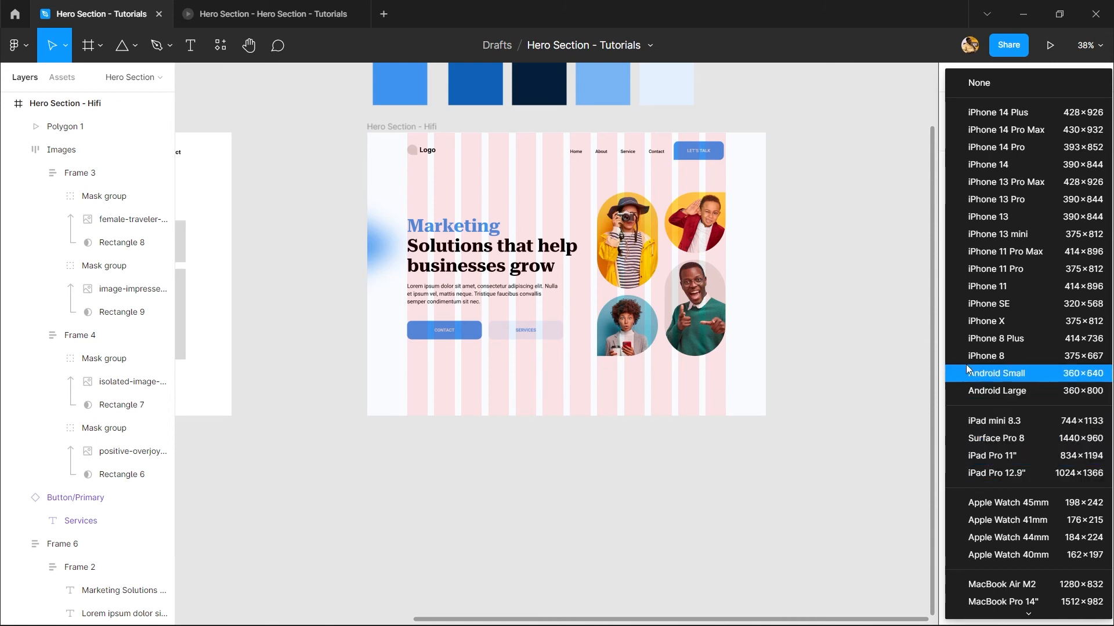
pyautogui.scroll(-2, 968, 352)
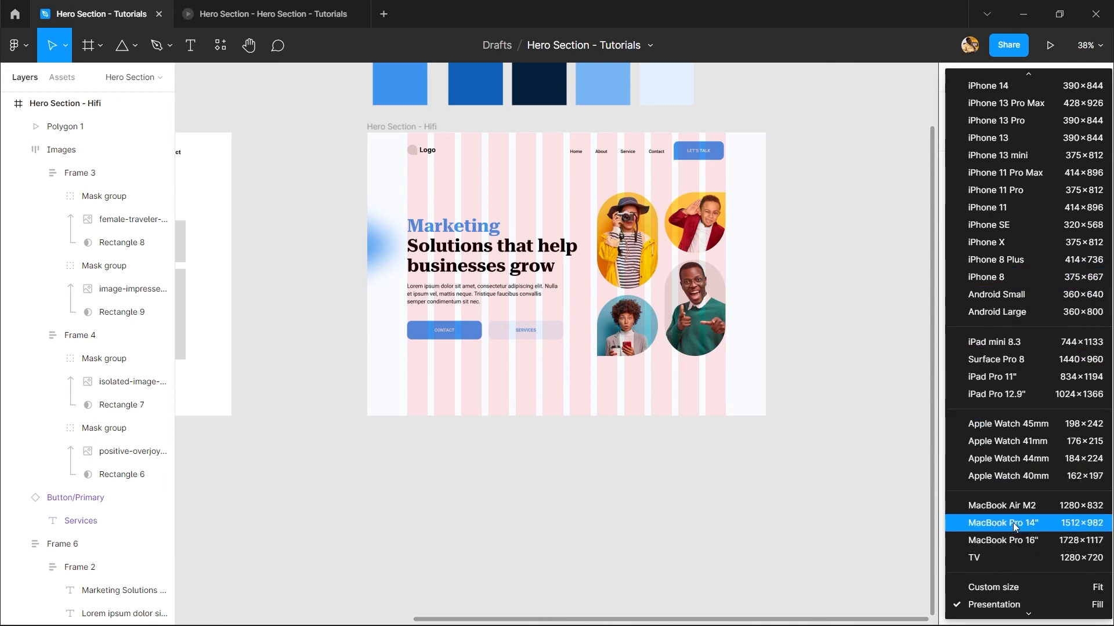
pyautogui.scroll(2, 988, 459)
pyautogui.click(987, 444)
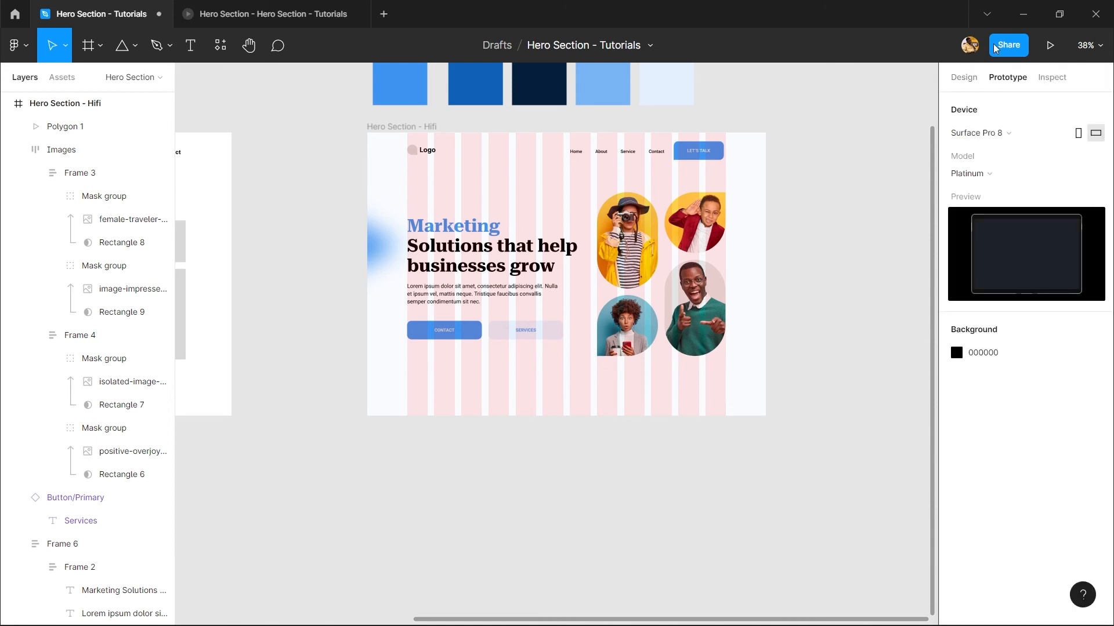
# - View the hero section in the Surface Pro 8 device preview and return to the file's design settings
pyautogui.click(1050, 46)
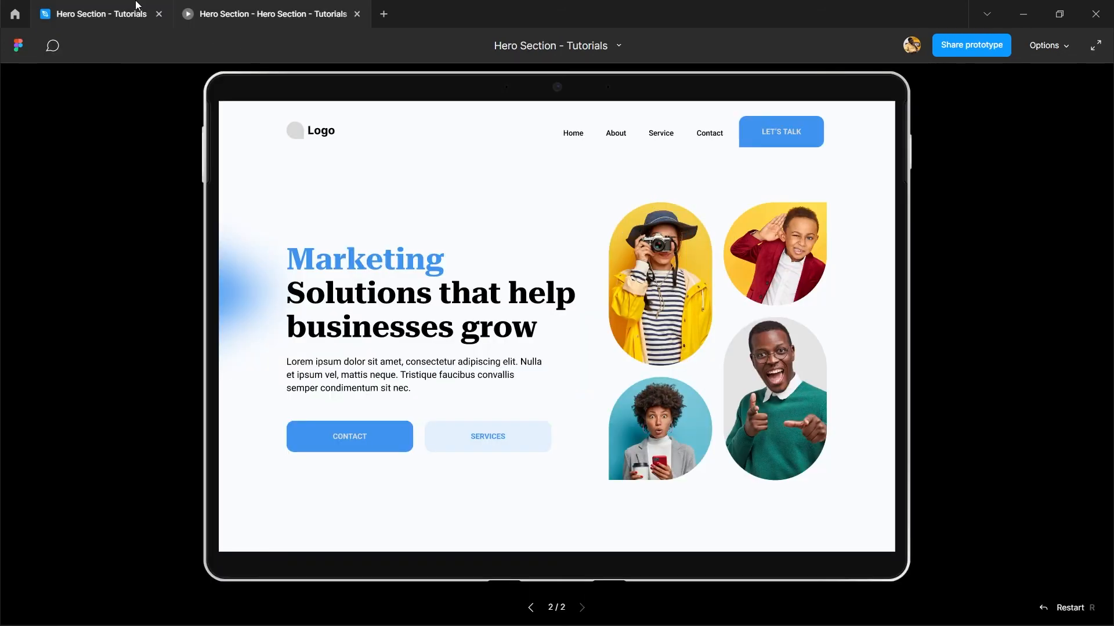
pyautogui.click(129, 6)
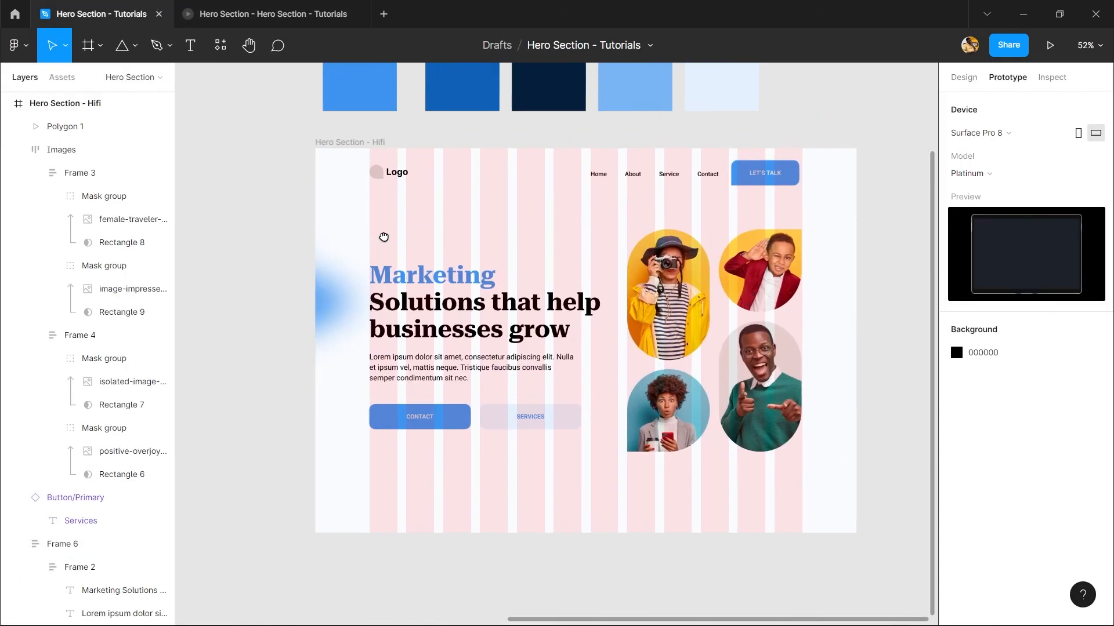
pyautogui.click(963, 78)
pyautogui.scroll(-2, 574, 239)
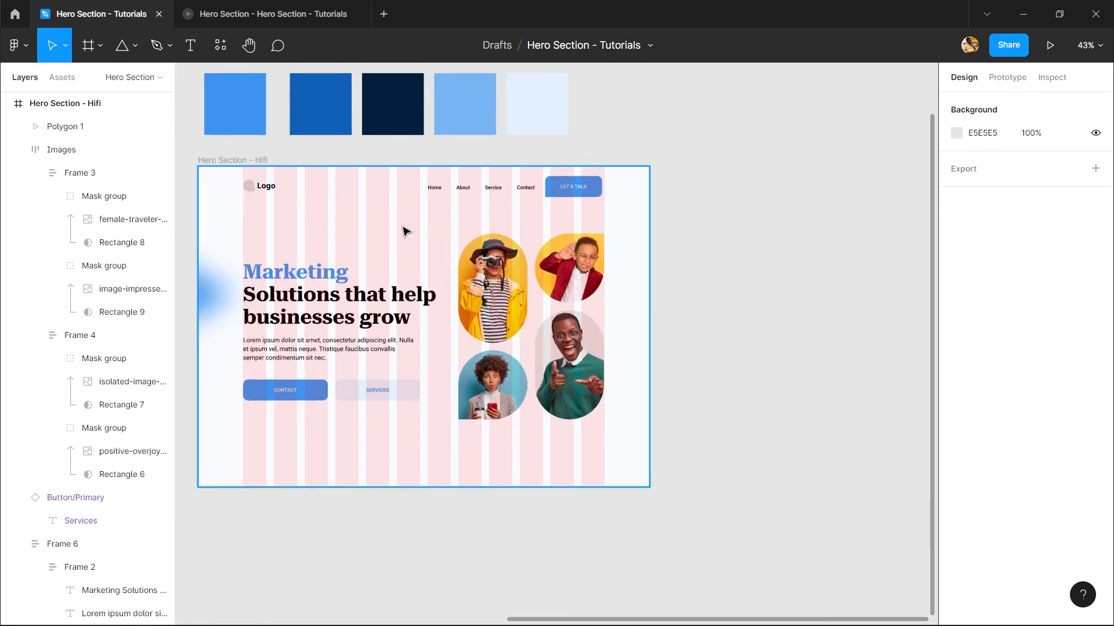
pyautogui.scroll(1, 405, 232)
pyautogui.moveTo(414, 237); pyautogui.dragTo(457, 238)
pyautogui.click(337, 178)
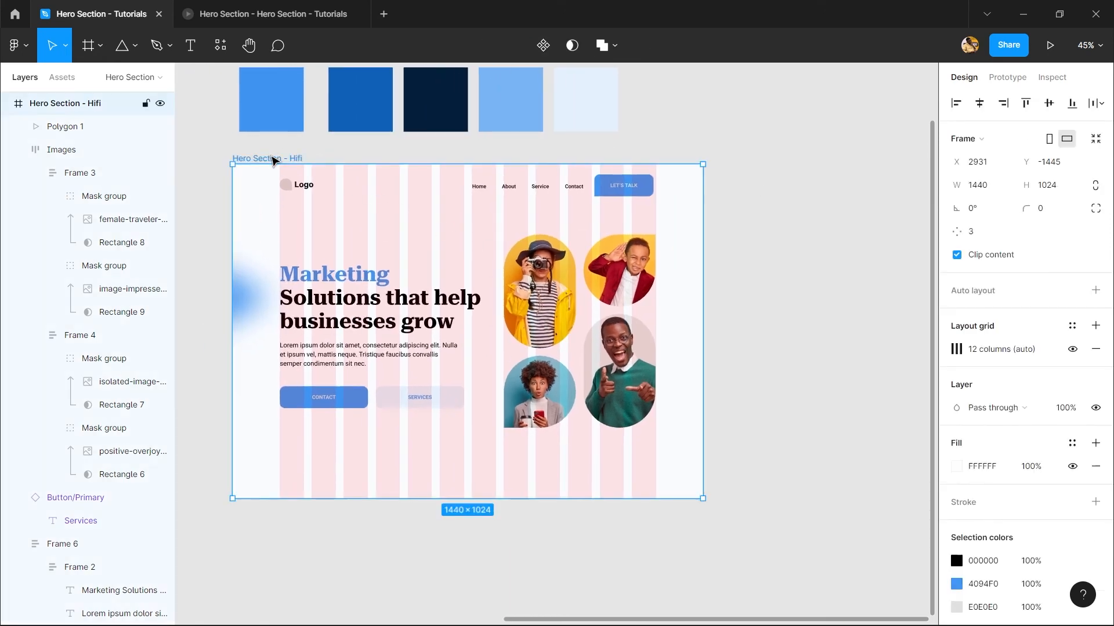
pyautogui.moveTo(270, 157); pyautogui.dragTo(355, 163)
pyautogui.hotkey('ctrl', 'z')
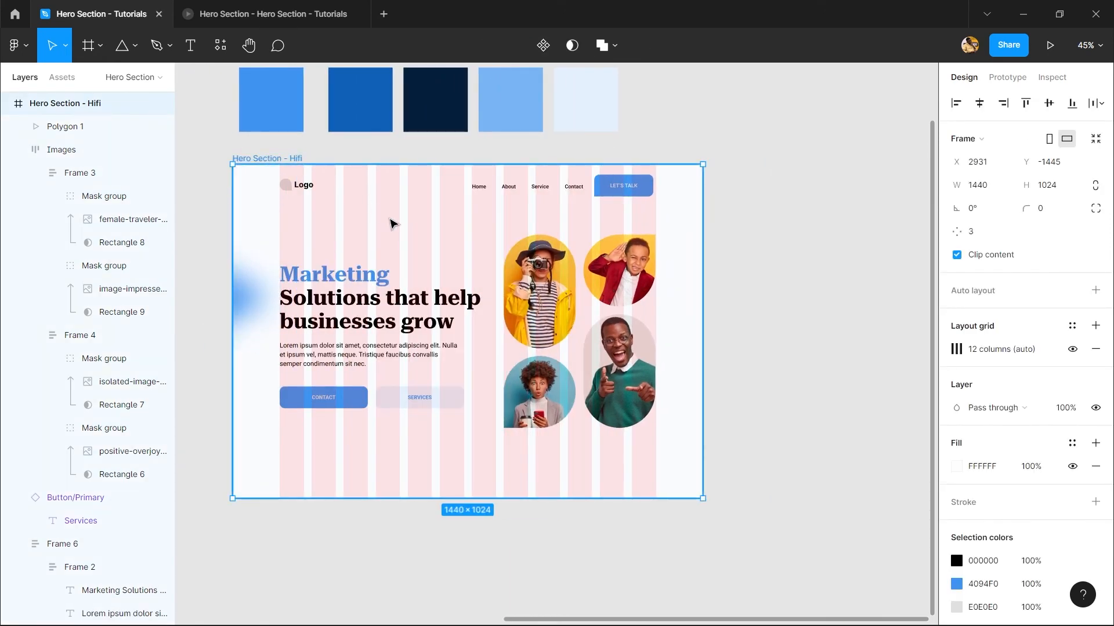
# - Add an iPhone 11 Pro Max frame, 414 × 896, beside the Hero Section - Hifi frame
pyautogui.click(96, 47)
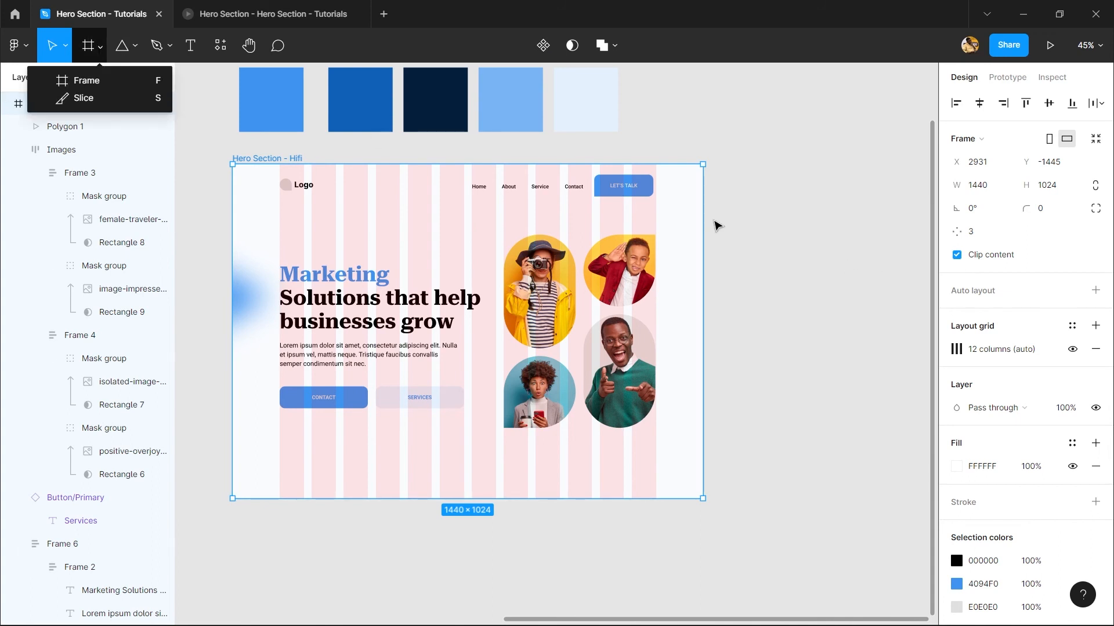
pyautogui.click(110, 81)
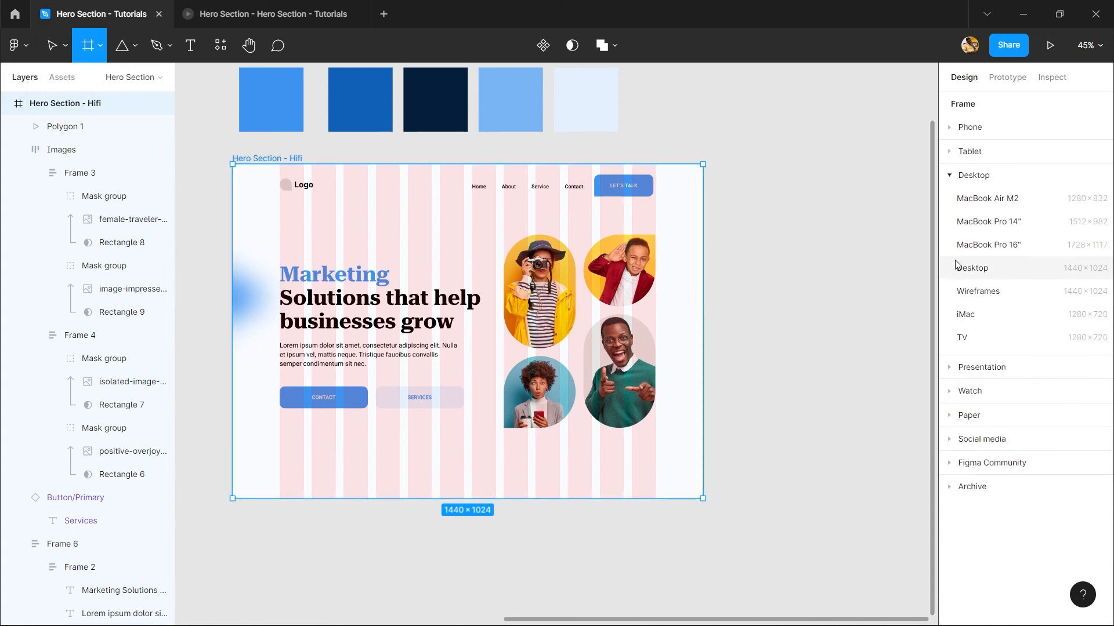
pyautogui.click(972, 132)
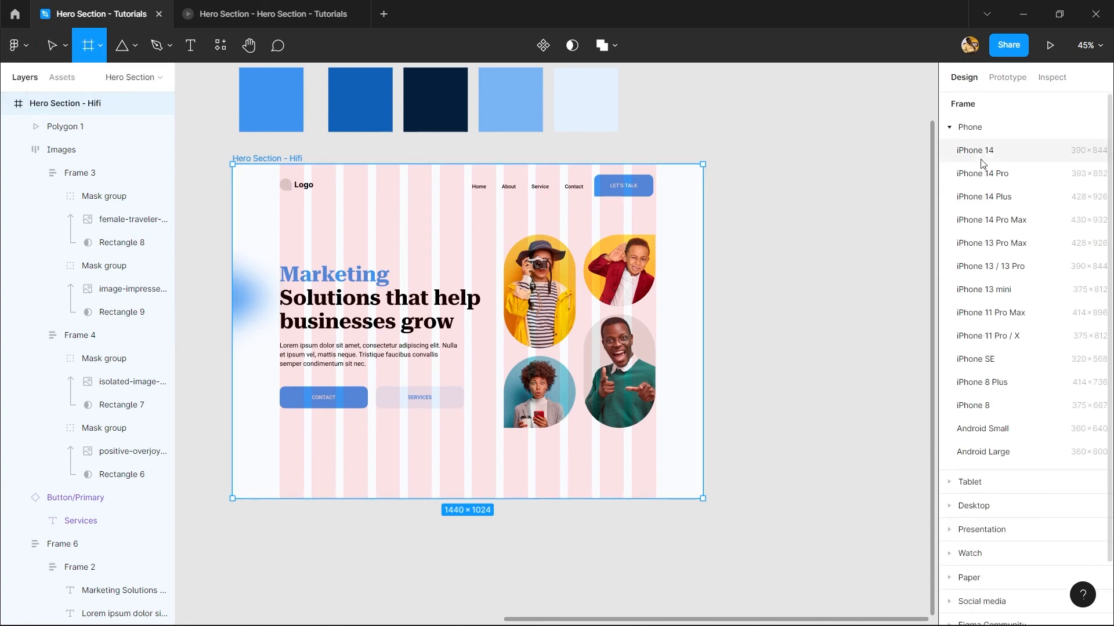
pyautogui.click(1017, 323)
pyautogui.moveTo(818, 244); pyautogui.dragTo(802, 196)
pyautogui.hscroll(2, 808, 220)
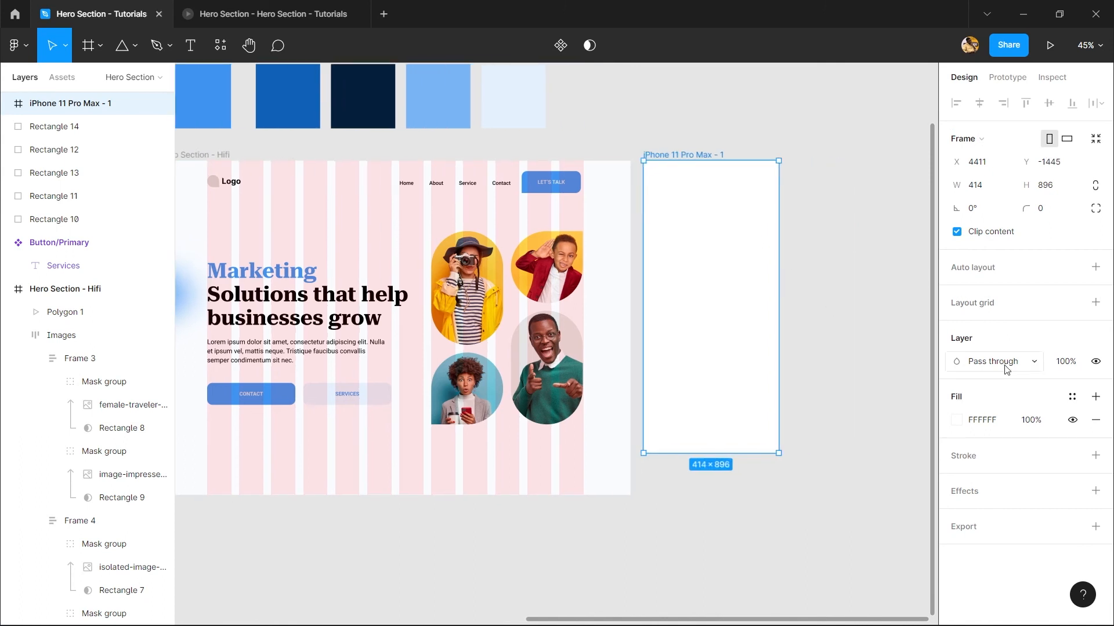
# - Give the iPhone frame a layout grid of 4 stretched columns with margin 24 and gutter 16
pyautogui.click(1095, 267)
pyautogui.hotkey('ctrl', 'z')
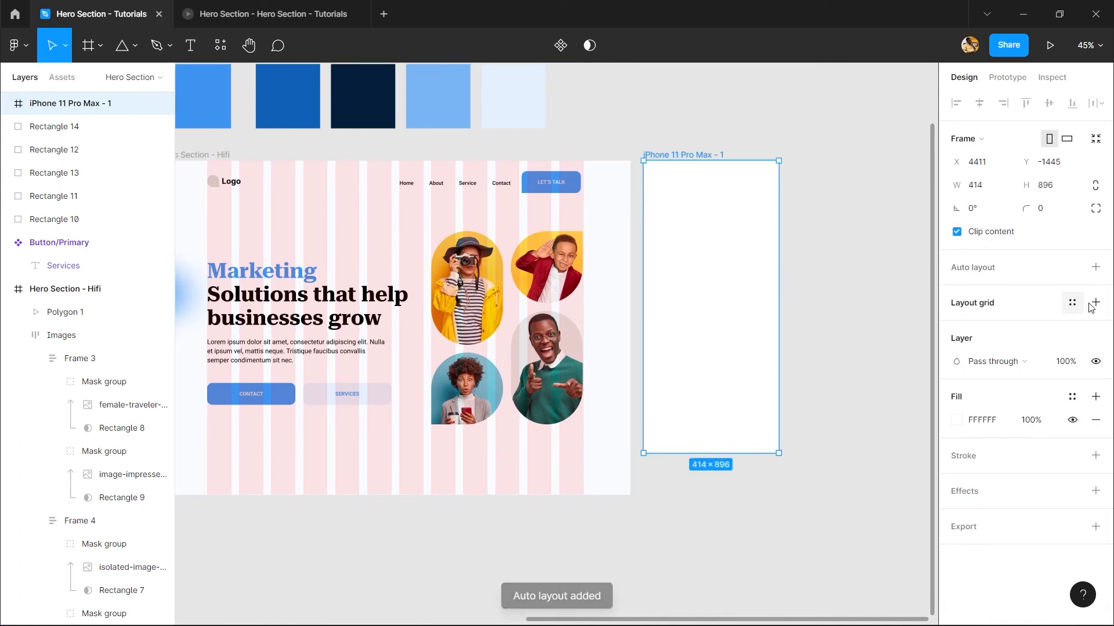
pyautogui.click(1096, 302)
pyautogui.click(956, 326)
pyautogui.click(788, 329)
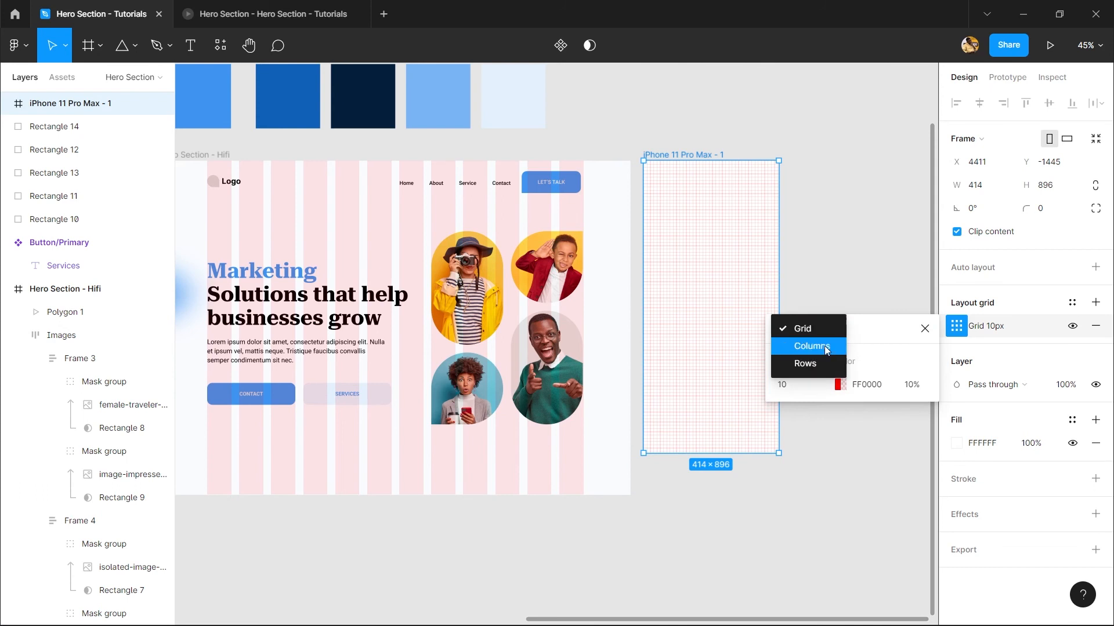
pyautogui.click(803, 346)
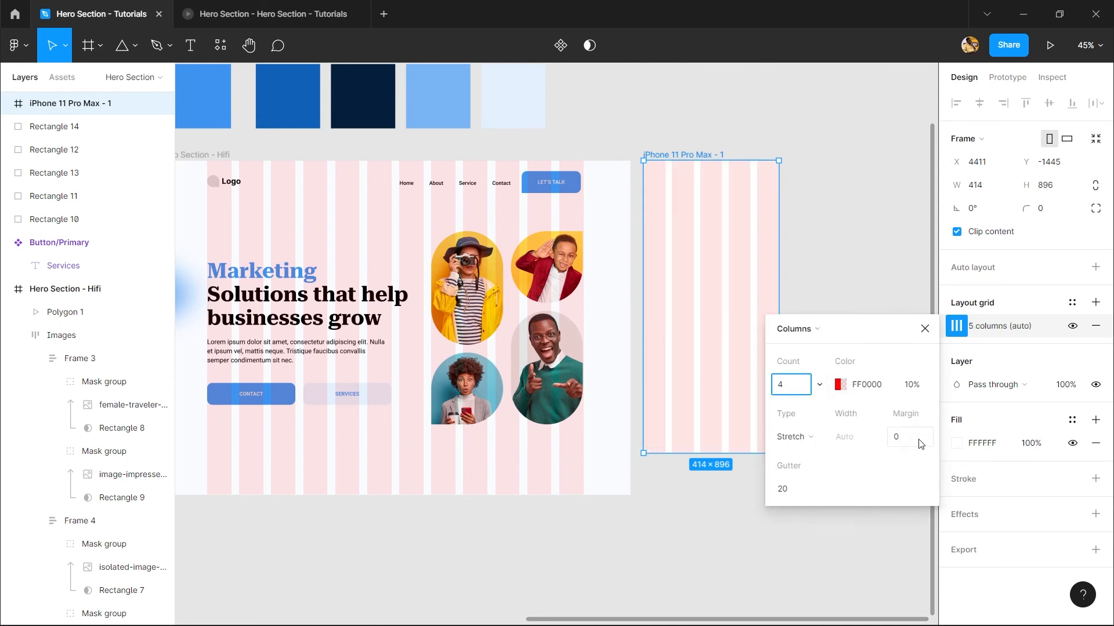
pyautogui.click(916, 443)
pyautogui.write('2')
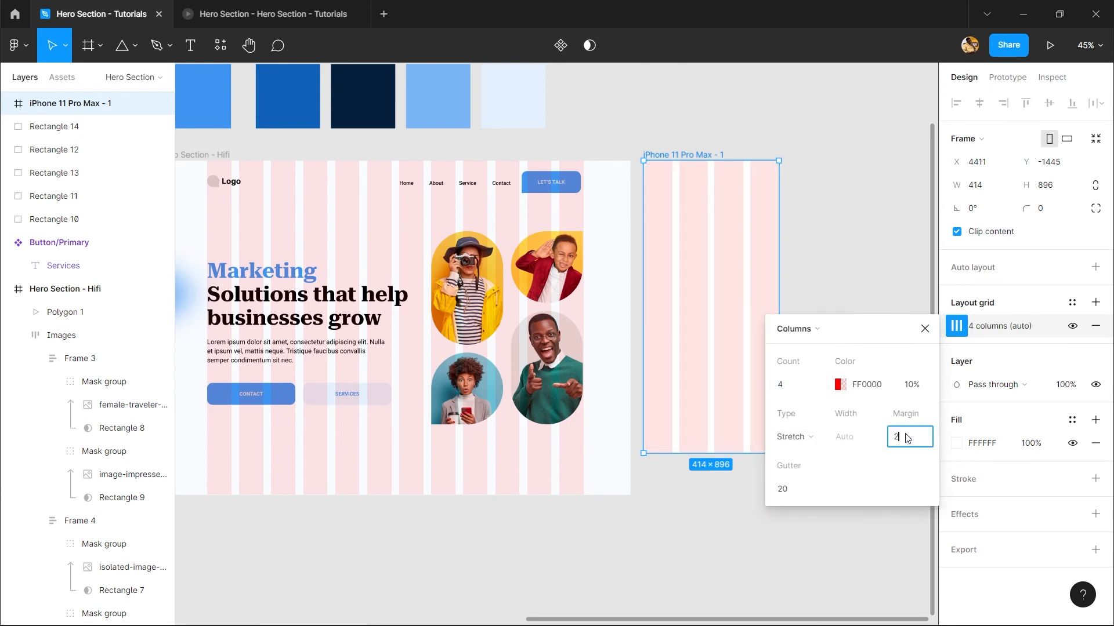
pyautogui.write('4')
pyautogui.press('Return')
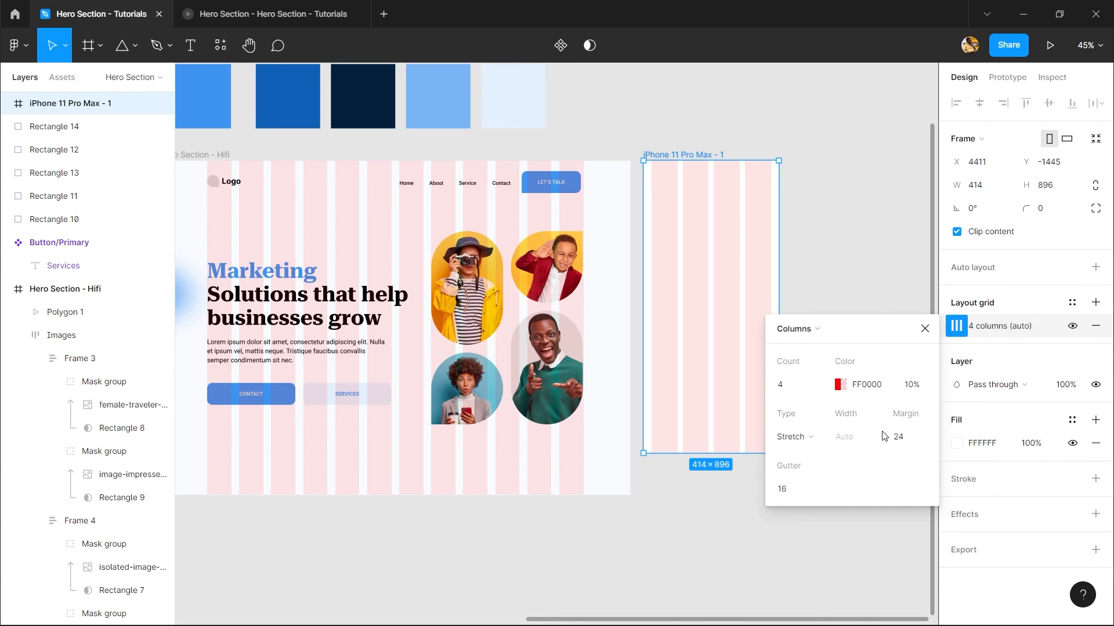
pyautogui.click(925, 329)
# - Copy the hero's heading, paragraph and buttons block into the iPhone frame at about X 18, Y 237
pyautogui.scroll(2, 789, 298)
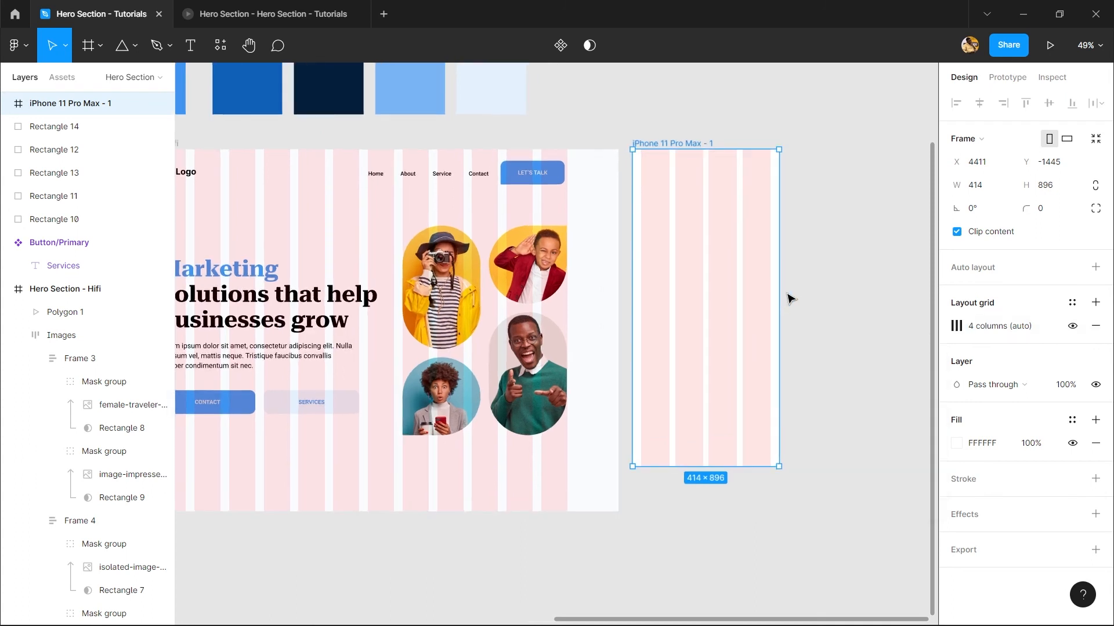
pyautogui.moveTo(537, 251); pyautogui.dragTo(661, 229)
pyautogui.click(400, 274)
pyautogui.doubleClick(399, 275)
pyautogui.moveTo(588, 329); pyautogui.dragTo(496, 302)
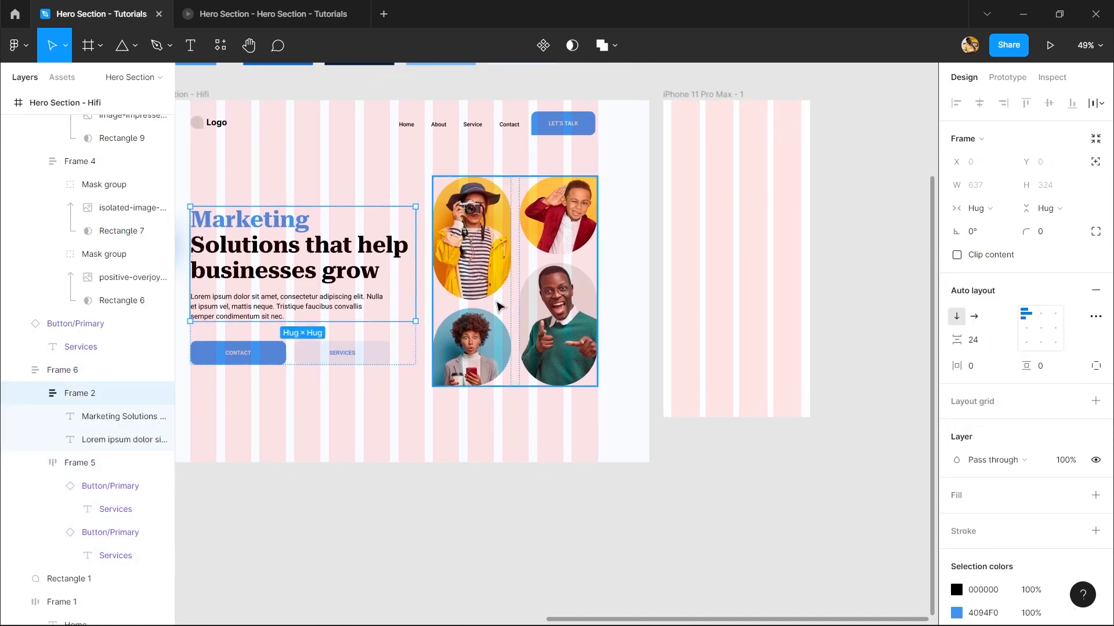
pyautogui.click(496, 303)
pyautogui.click(406, 288)
pyautogui.moveTo(348, 256); pyautogui.dragTo(828, 232)
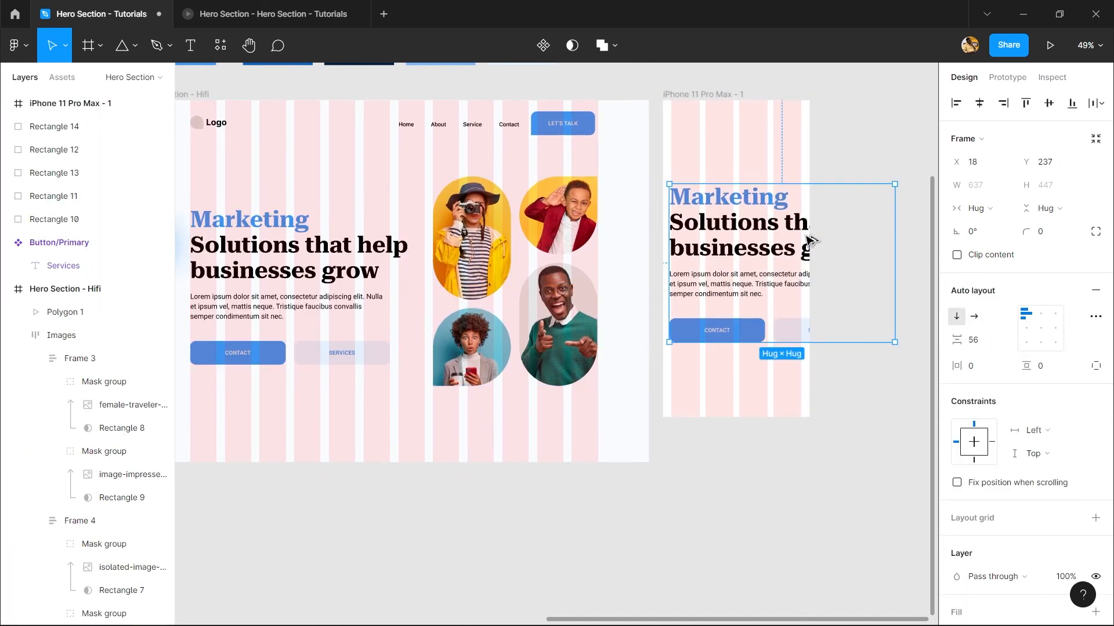
# - Try font sizes 36, 40 and 48 on the heading in the iPhone frame
pyautogui.moveTo(779, 306); pyautogui.dragTo(701, 325)
pyautogui.doubleClick(645, 257)
pyautogui.click(634, 244)
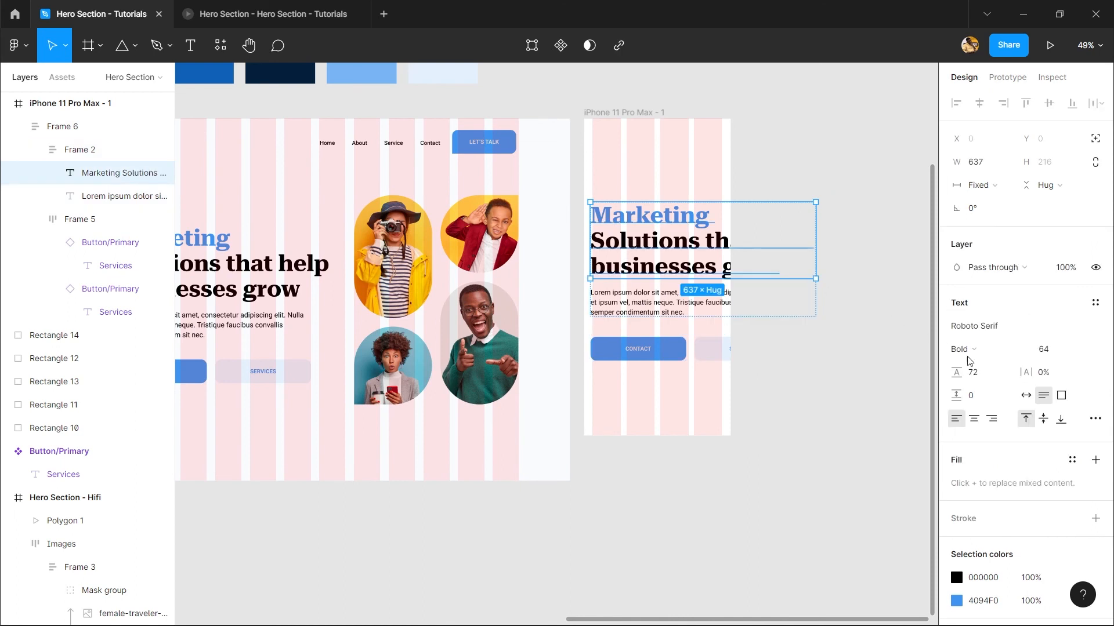
pyautogui.click(1078, 350)
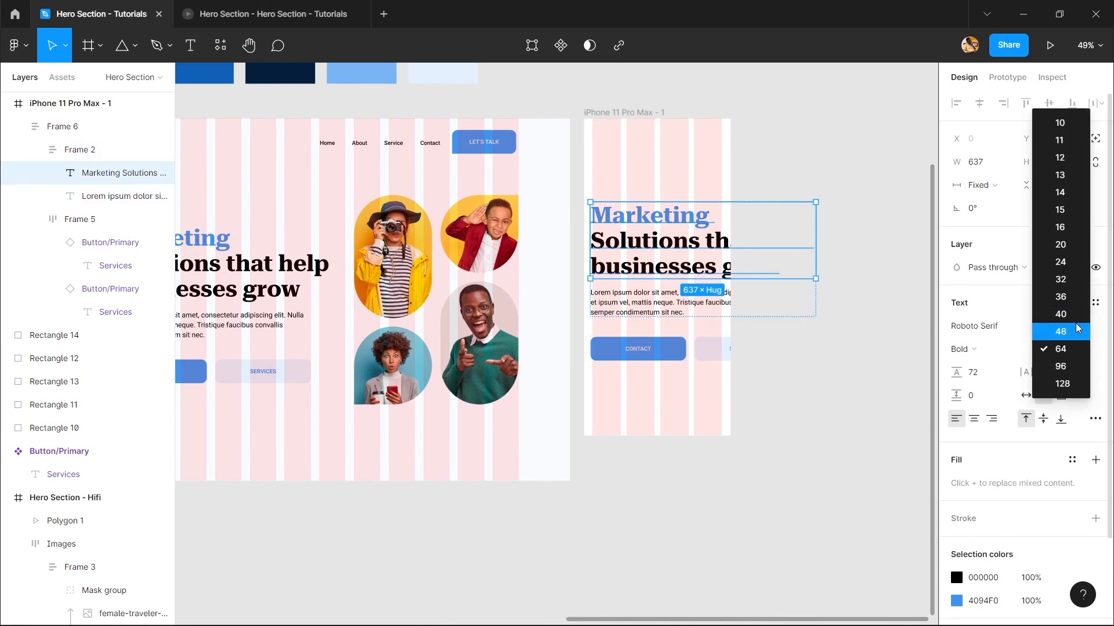
pyautogui.click(1061, 297)
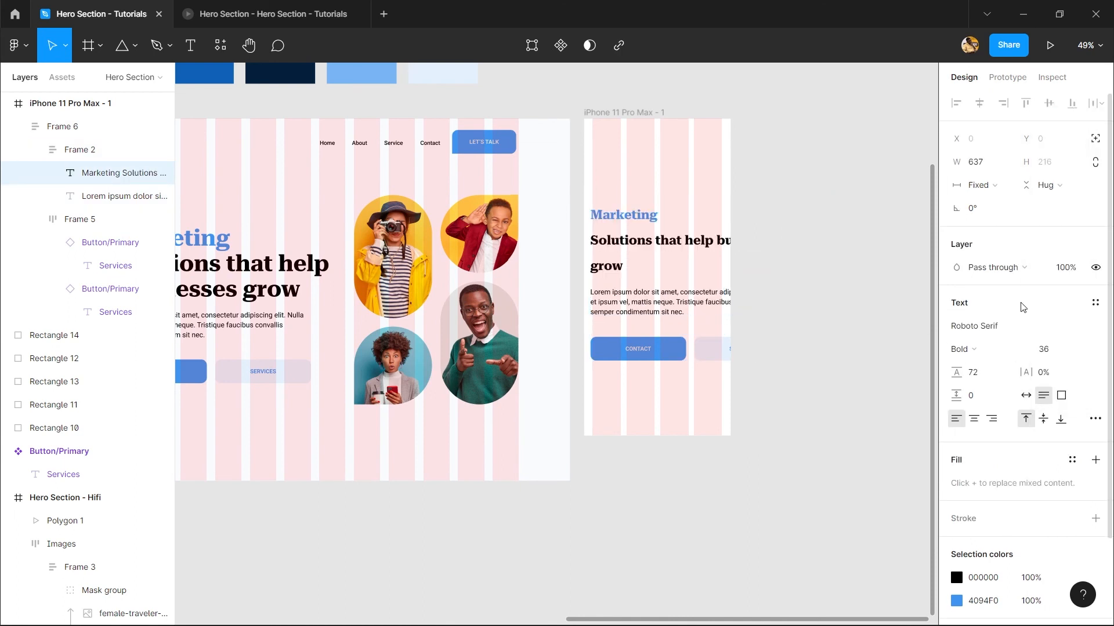
pyautogui.click(1077, 352)
pyautogui.click(1053, 365)
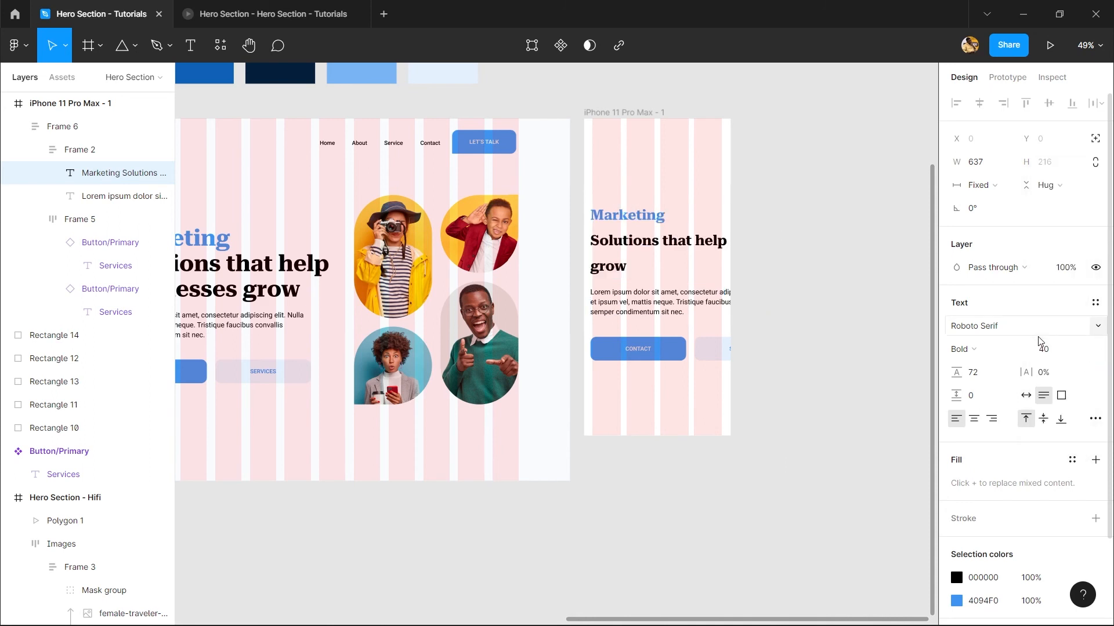
pyautogui.click(1081, 350)
pyautogui.click(1084, 368)
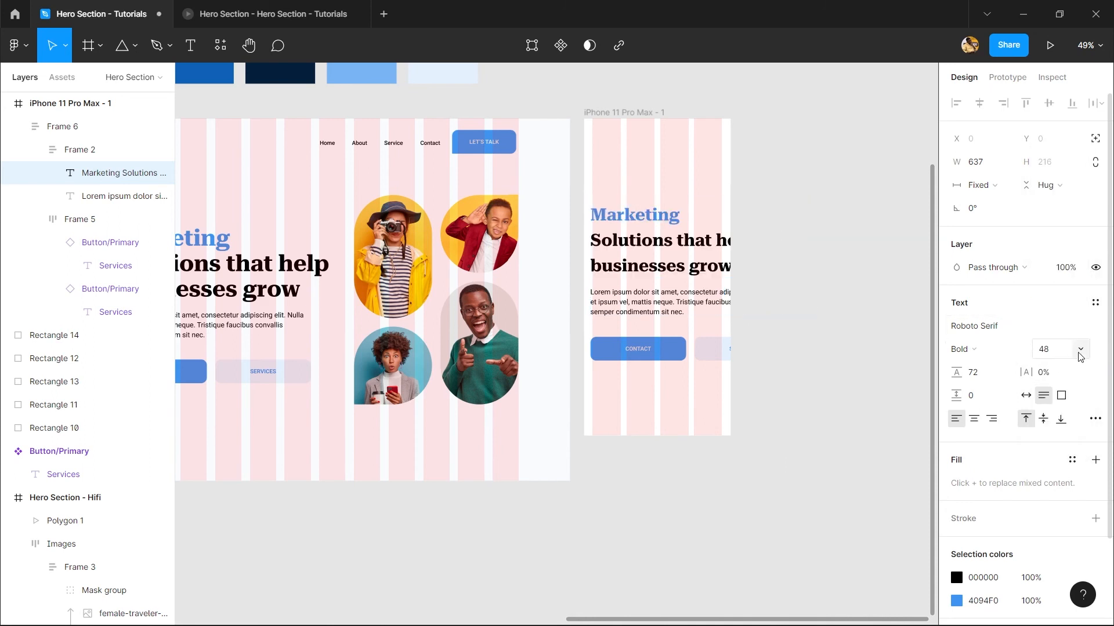
pyautogui.click(1080, 350)
pyautogui.click(1062, 328)
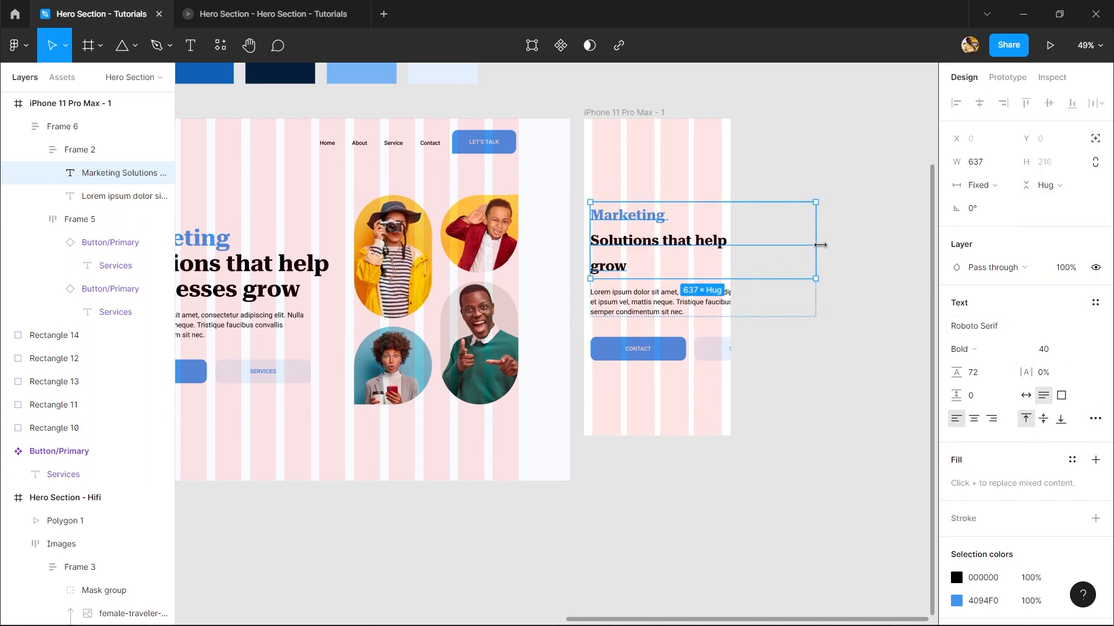
# - Narrow the mobile heading to about 401 wide and set its font size to 36 and line height to 44
pyautogui.moveTo(819, 245); pyautogui.dragTo(745, 233)
pyautogui.click(1080, 350)
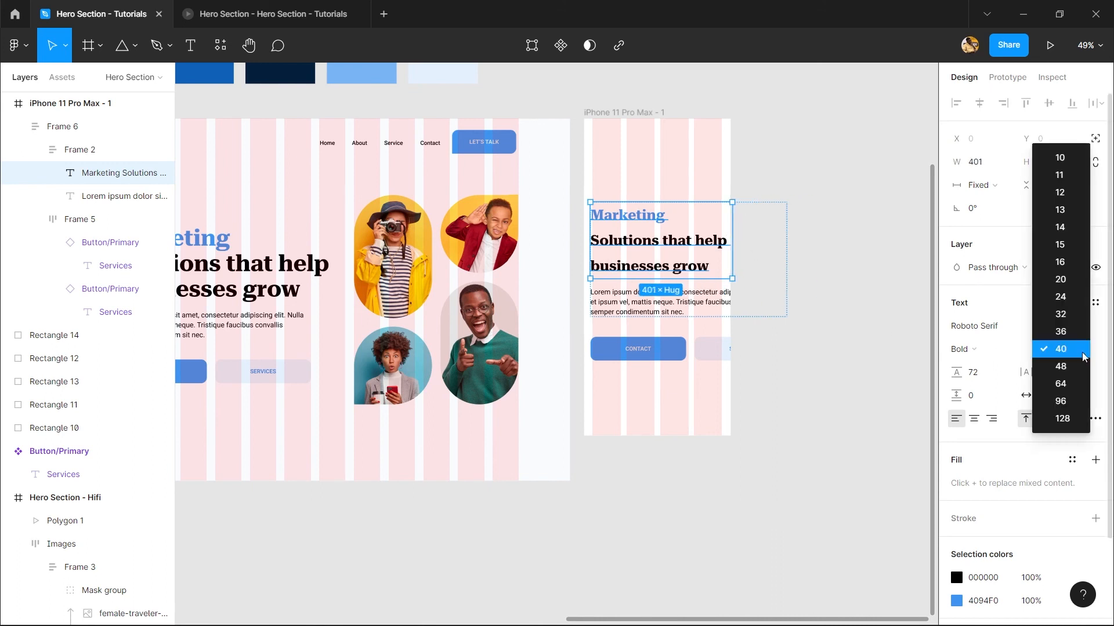
pyautogui.click(1061, 328)
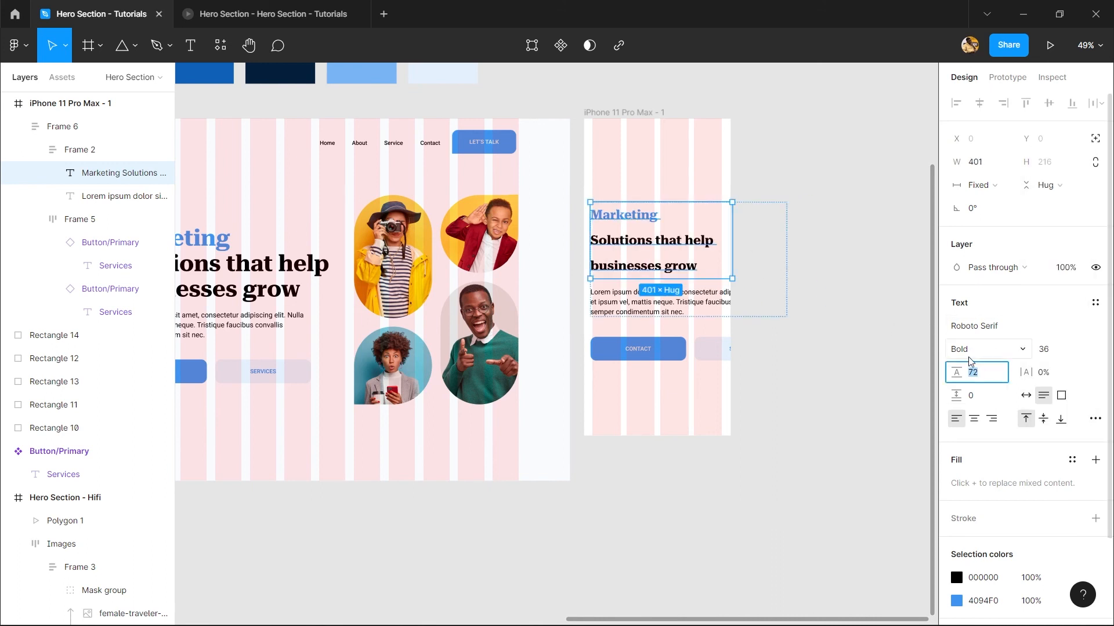
pyautogui.press('Return')
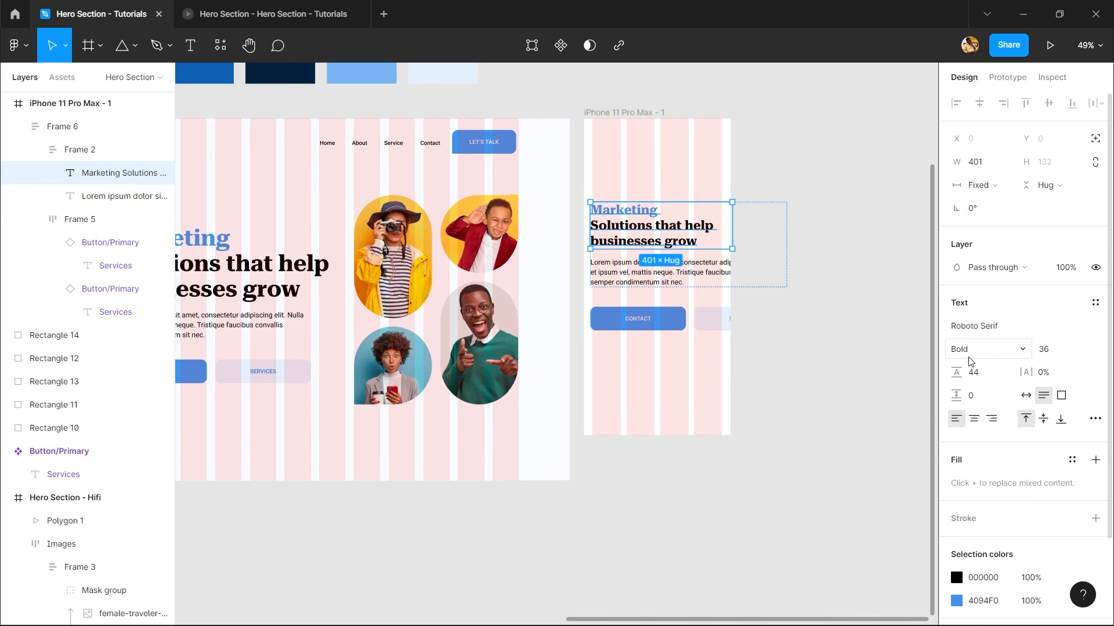
# - Try font size 22 with line height 14 on the mobile paragraph, and undo the line height
pyautogui.scroll(5, 671, 294)
pyautogui.click(684, 267)
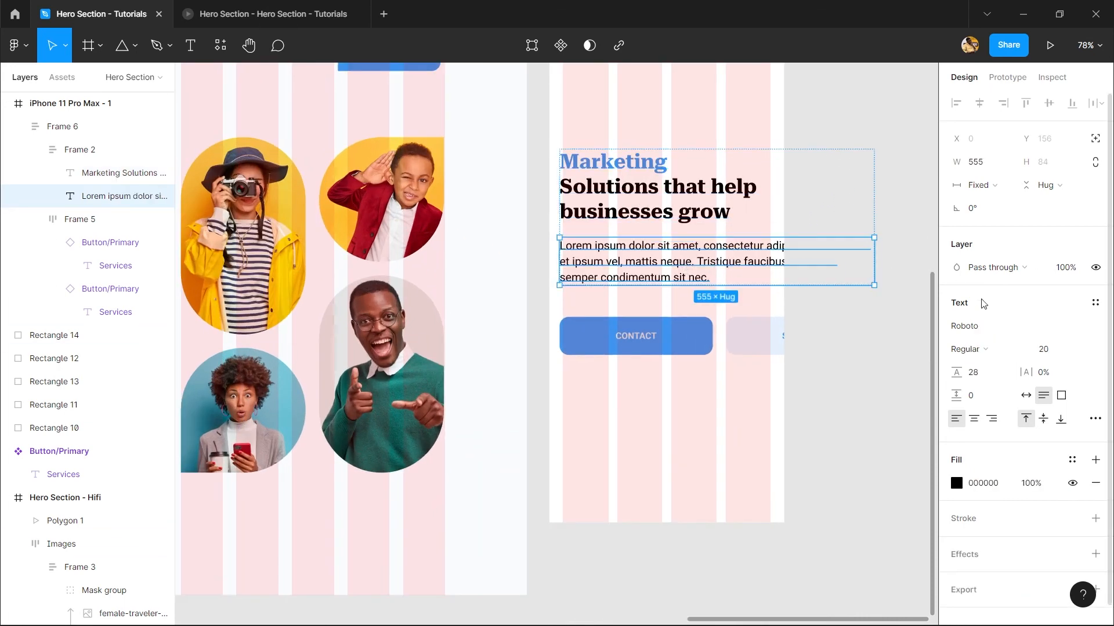
pyautogui.click(1063, 348)
pyautogui.write('+8')
pyautogui.press('Return')
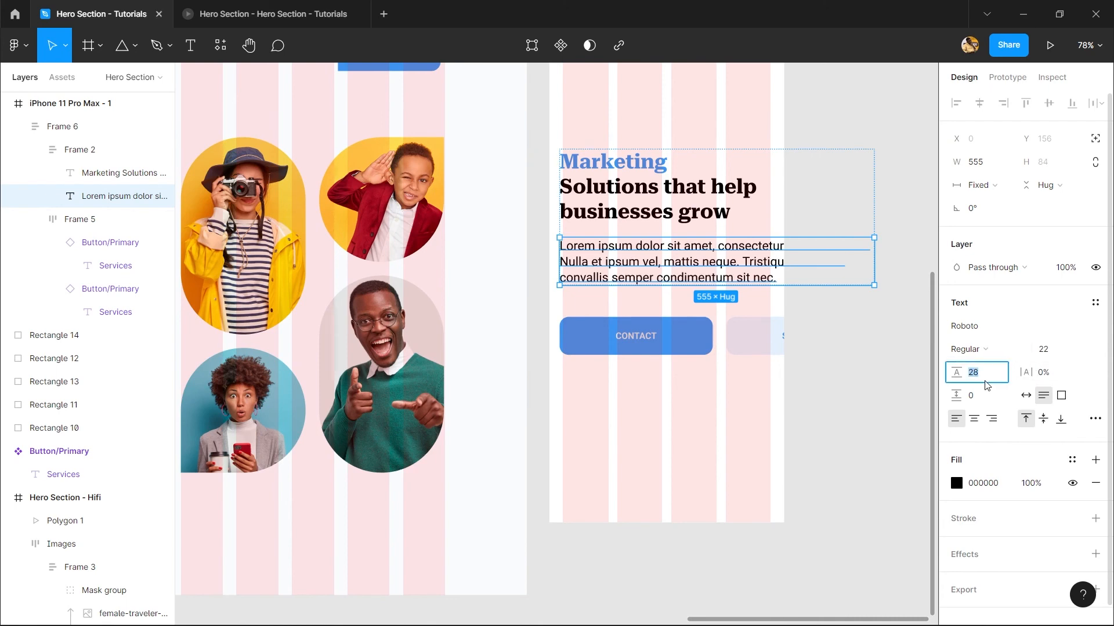
pyautogui.click(985, 381)
pyautogui.write('14')
pyautogui.press('Return')
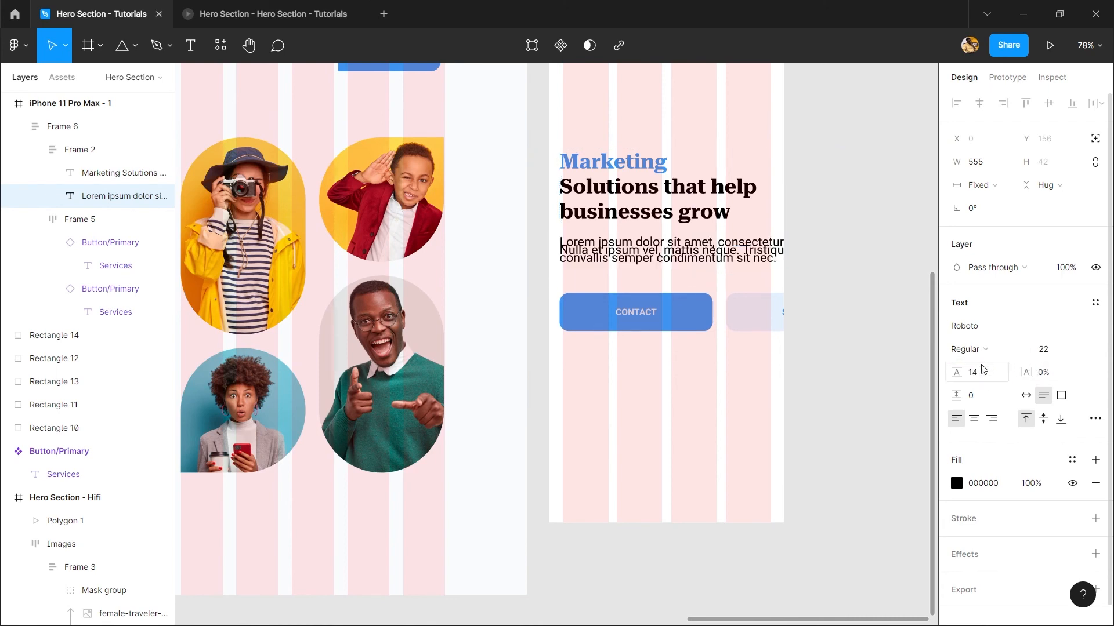
pyautogui.hotkey('ctrl', 'z')
# - Set the mobile paragraph to font size 14 and line height 22, and narrow it to about 347 wide
pyautogui.press('Return')
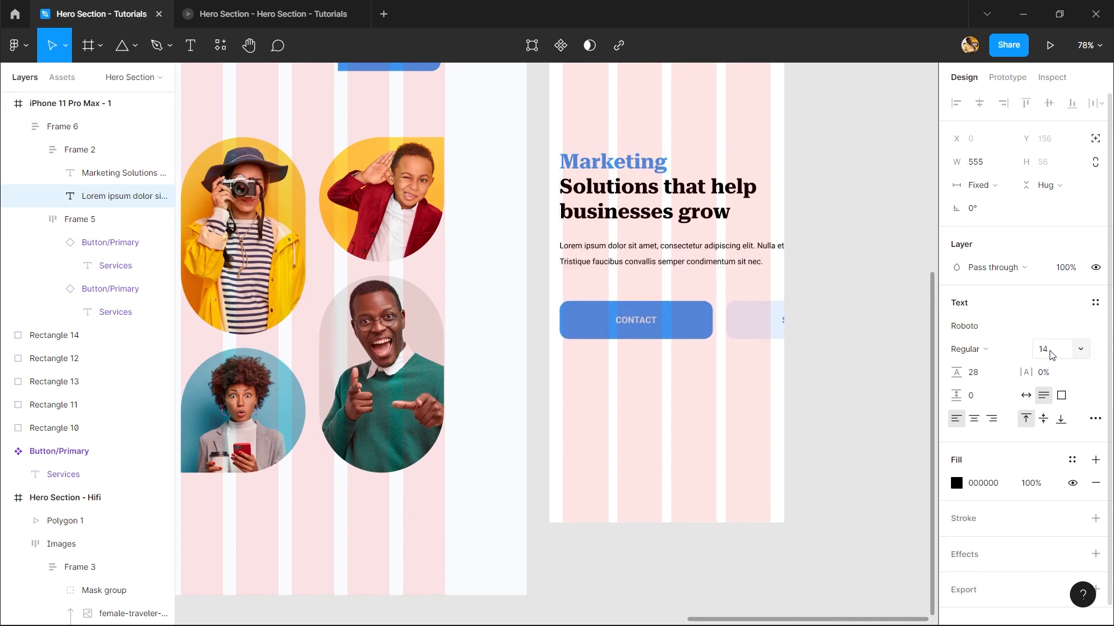
pyautogui.click(980, 382)
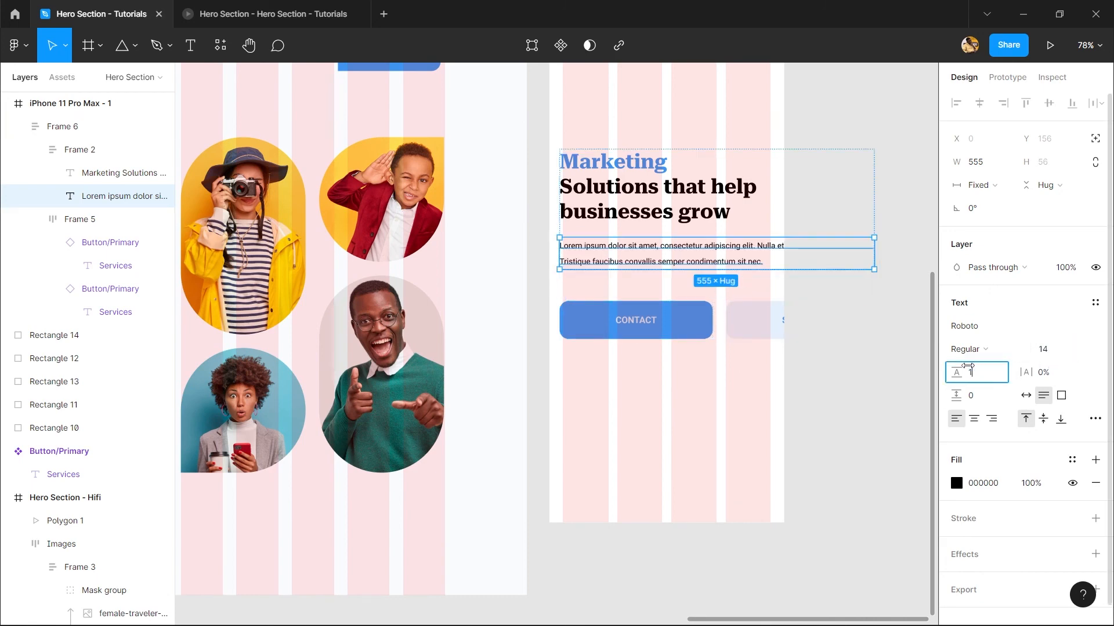
pyautogui.write('14+8')
pyautogui.press('Return')
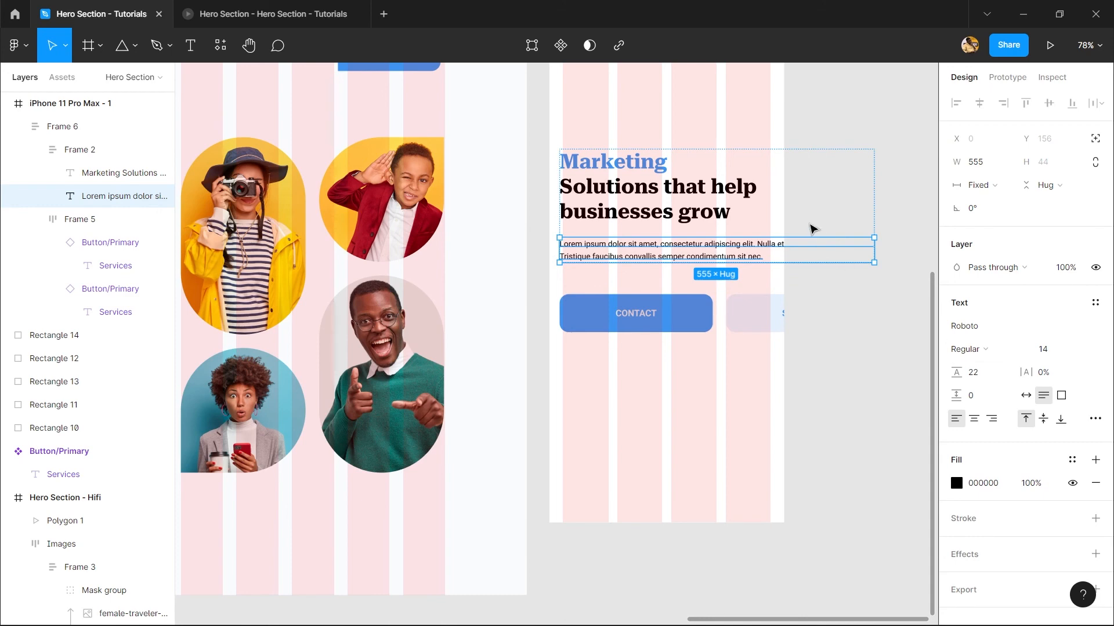
pyautogui.moveTo(874, 251); pyautogui.dragTo(758, 233)
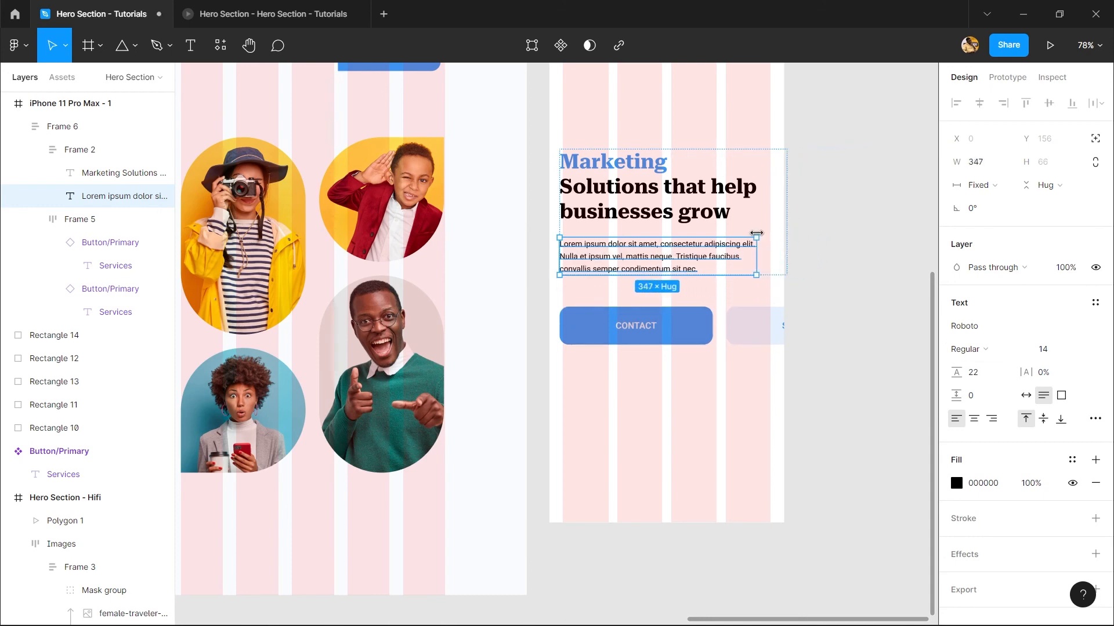
pyautogui.click(852, 253)
pyautogui.click(713, 251)
pyautogui.click(843, 368)
# - Try to narrow the row holding the two buttons in the iPhone frame
pyautogui.hscroll(3, 764, 355)
pyautogui.click(662, 394)
pyautogui.doubleClick(667, 389)
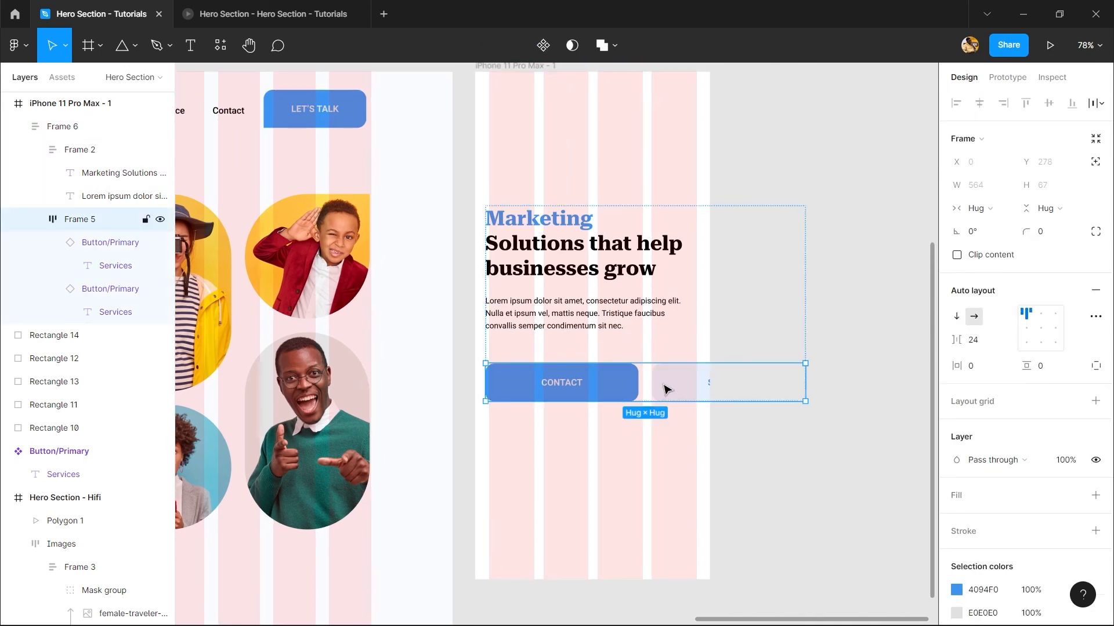
pyautogui.moveTo(805, 380); pyautogui.dragTo(662, 363)
# - Try adjusting the Contact button in the Hero Section - Hifi frame, and undo the change
pyautogui.hscroll(-10, 763, 402)
pyautogui.click(574, 311)
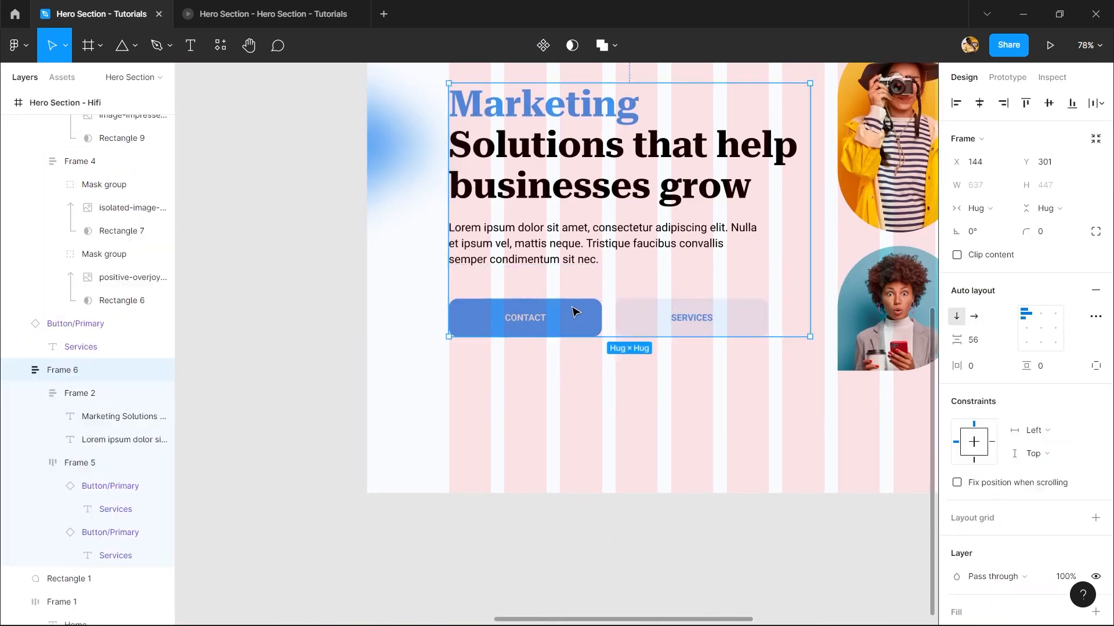
pyautogui.doubleClick(574, 311)
pyautogui.hscroll(6, 668, 337)
pyautogui.scroll(1, 668, 337)
pyautogui.hscroll(-7, 527, 428)
pyautogui.hscroll(2, 475, 467)
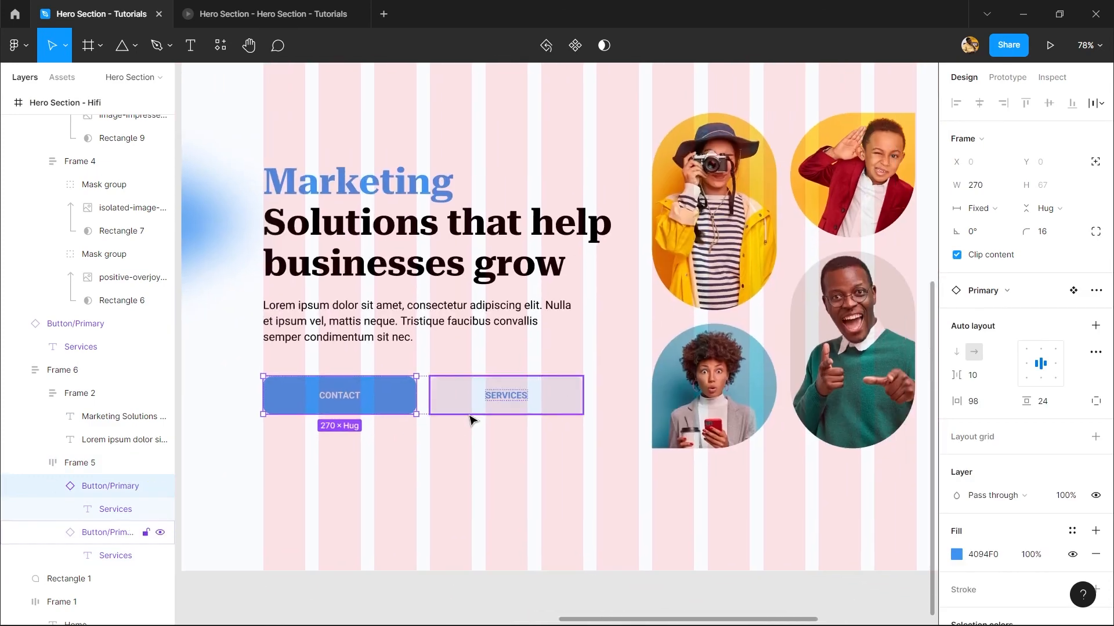
pyautogui.moveTo(407, 393); pyautogui.dragTo(364, 384)
pyautogui.hotkey('ctrl', 'z')
pyautogui.hscroll(9, 624, 395)
pyautogui.scroll(-1, 624, 395)
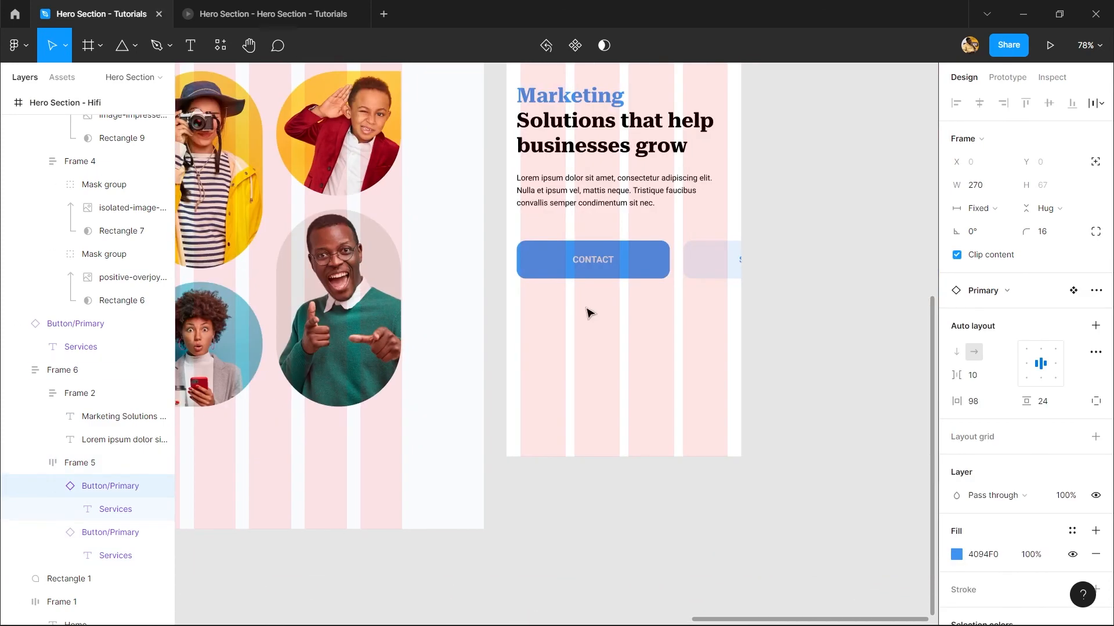
# - Narrow the Contact and Services buttons together so both fit side by side within the iPhone frame's columns
pyautogui.click(616, 267)
pyautogui.doubleClick(617, 267)
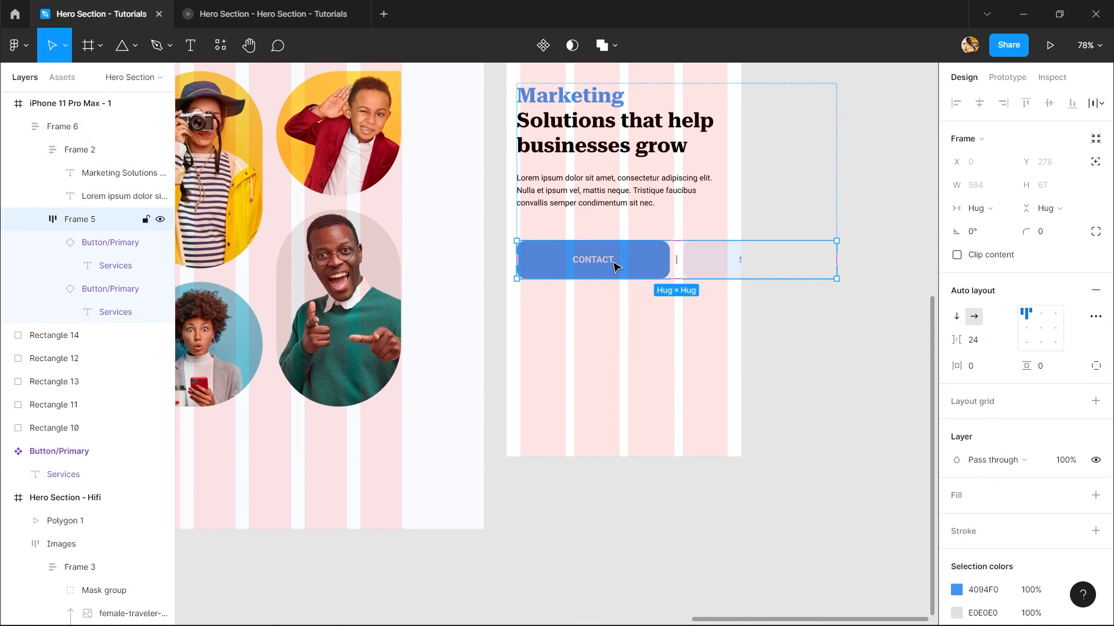
pyautogui.press('Return')
pyautogui.moveTo(835, 261); pyautogui.dragTo(750, 248)
pyautogui.scroll(5, 719, 246)
pyautogui.scroll(-3, 703, 280)
pyautogui.moveTo(278, 391); pyautogui.dragTo(400, 425)
pyautogui.click(495, 401)
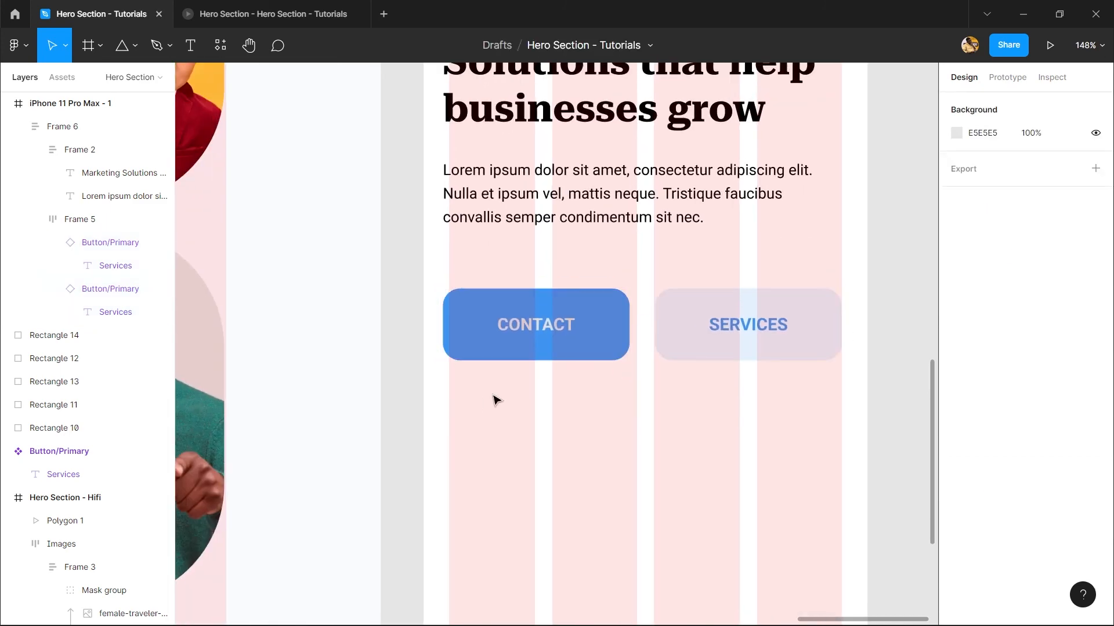
# - Change the fill of the Contact button's label in the iPhone frame to white
pyautogui.doubleClick(515, 325)
pyautogui.doubleClick(515, 324)
pyautogui.scroll(-1, 967, 470)
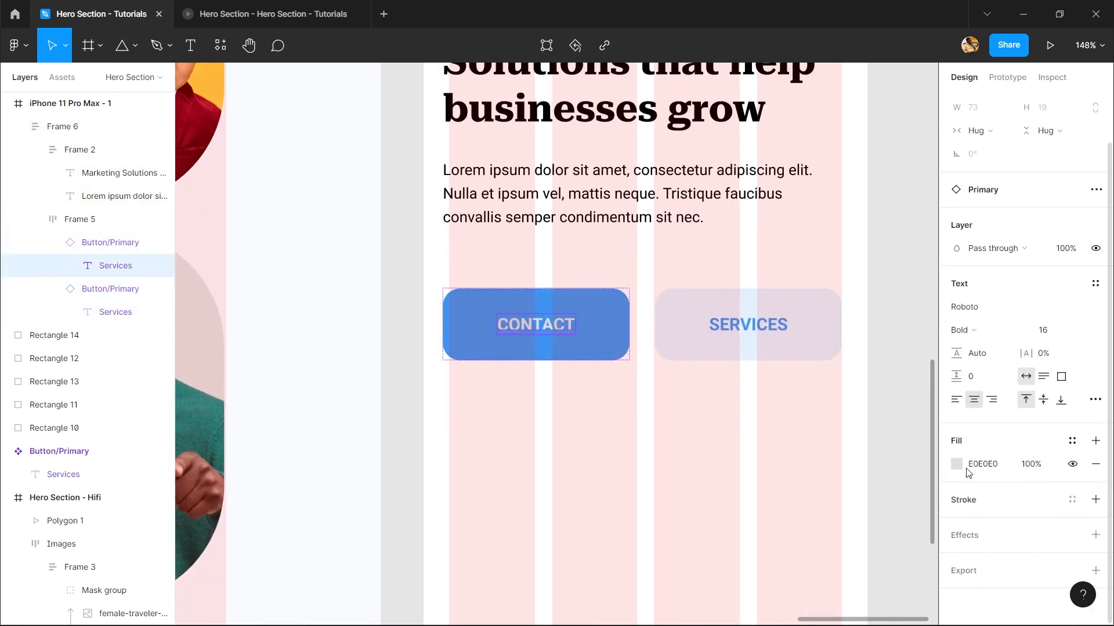
pyautogui.click(956, 464)
pyautogui.moveTo(795, 299); pyautogui.dragTo(554, 194)
pyautogui.scroll(-3, 513, 508)
pyautogui.click(507, 520)
# - Change the fill of the Contact button's label in the desktop Hero Section - Hifi frame to white
pyautogui.moveTo(569, 482); pyautogui.dragTo(970, 337)
pyautogui.click(297, 355)
pyautogui.doubleClick(297, 356)
pyautogui.doubleClick(297, 357)
pyautogui.doubleClick(297, 357)
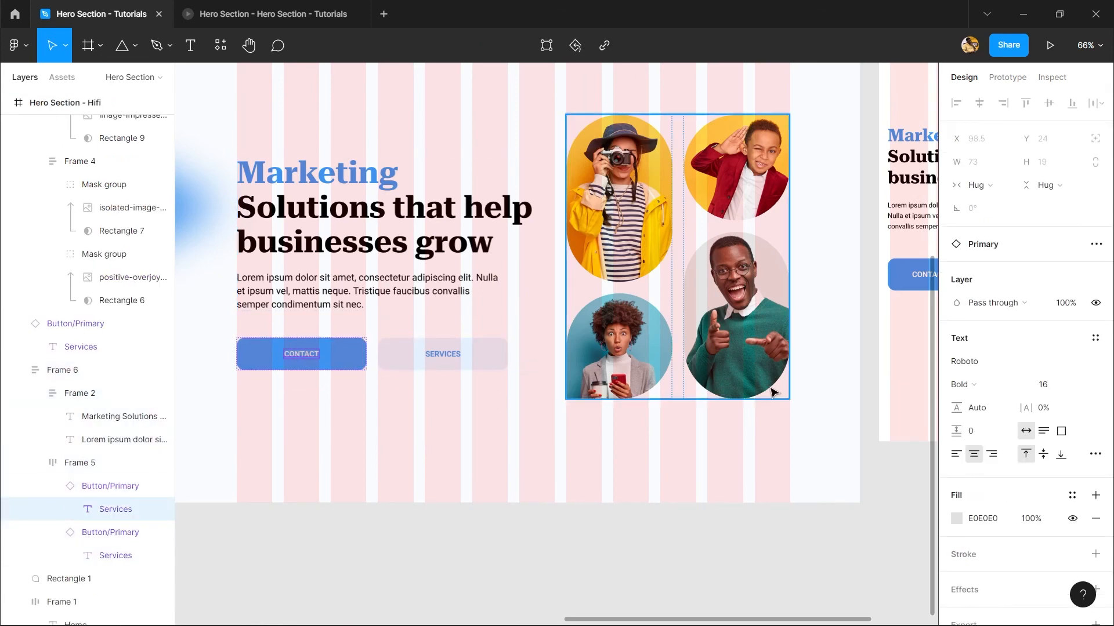
pyautogui.click(956, 518)
pyautogui.click(428, 244)
pyautogui.click(433, 362)
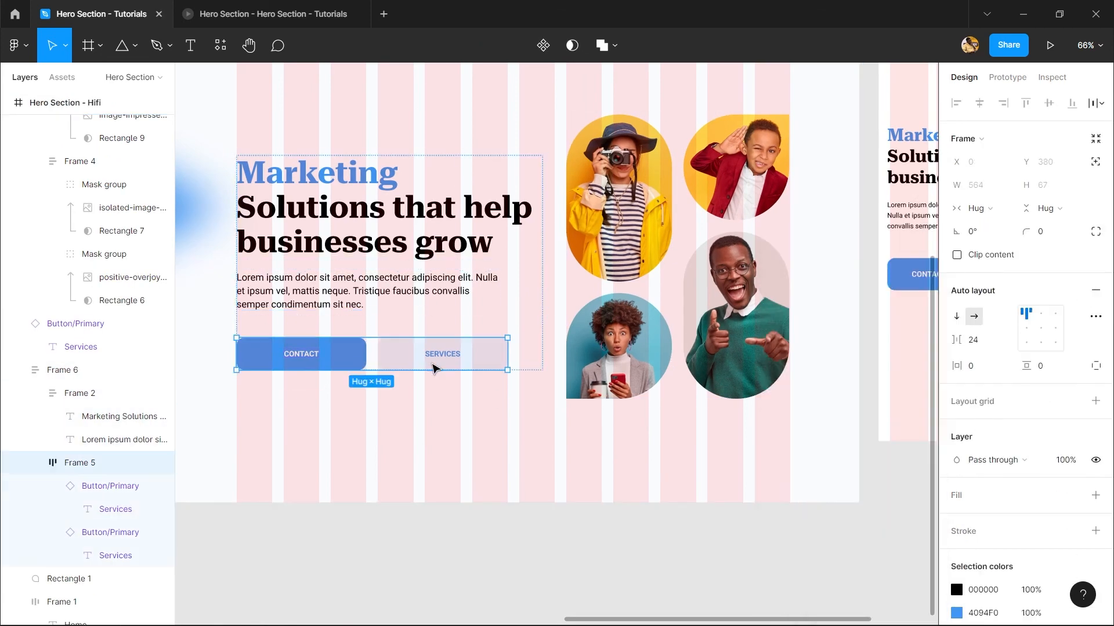
pyautogui.doubleClick(373, 274)
pyautogui.moveTo(514, 498); pyautogui.dragTo(617, 557)
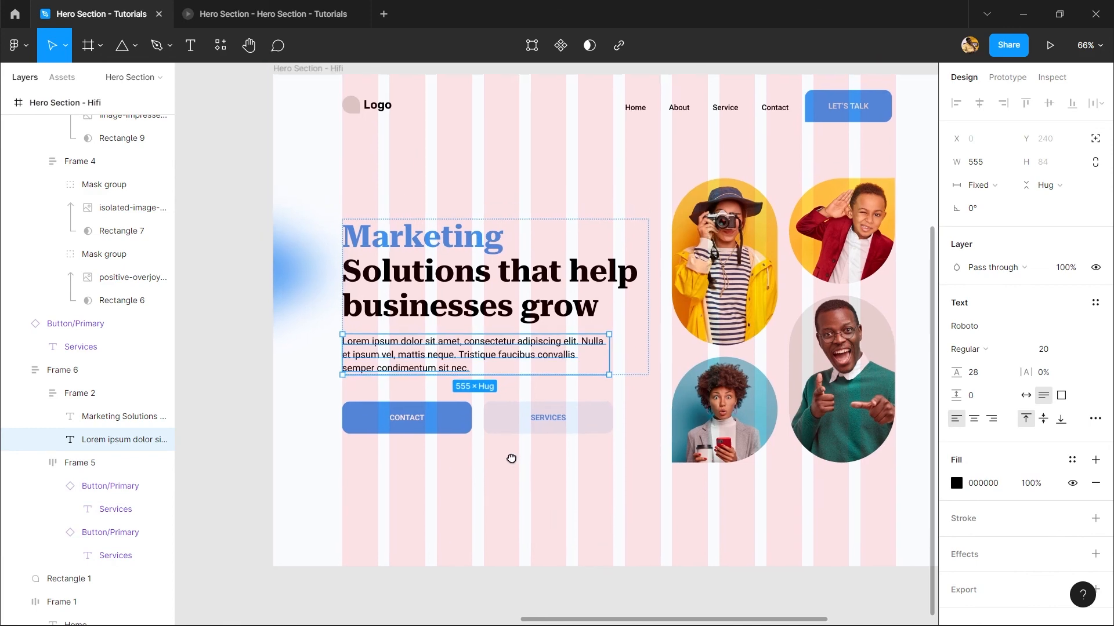
pyautogui.click(429, 322)
pyautogui.doubleClick(428, 337)
pyautogui.press('Escape')
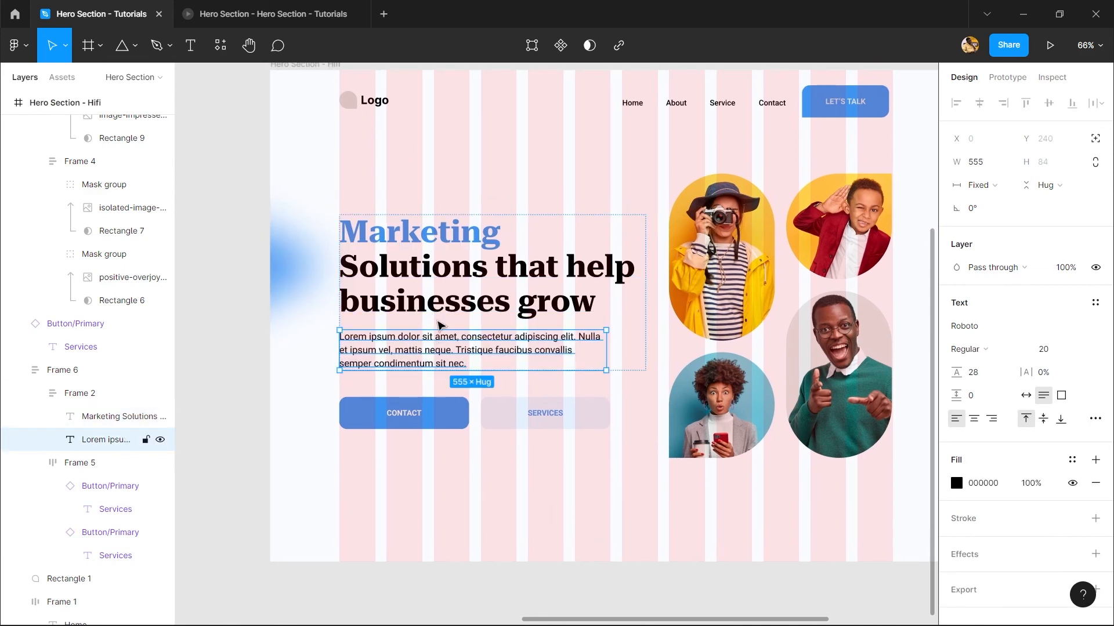
pyautogui.click(428, 294)
pyautogui.click(379, 205)
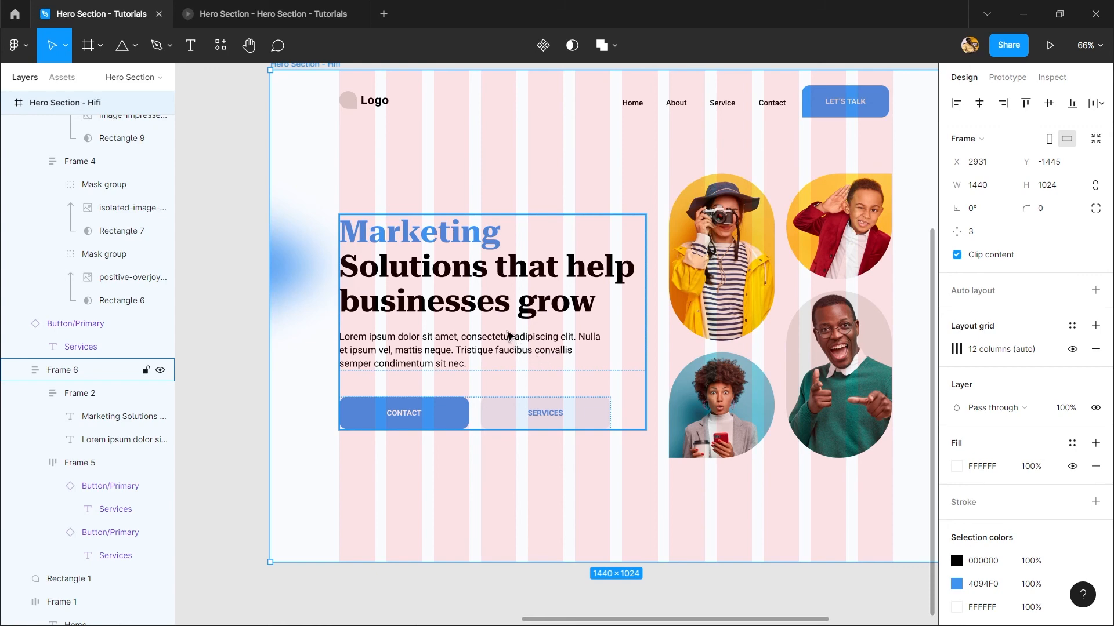
pyautogui.doubleClick(468, 340)
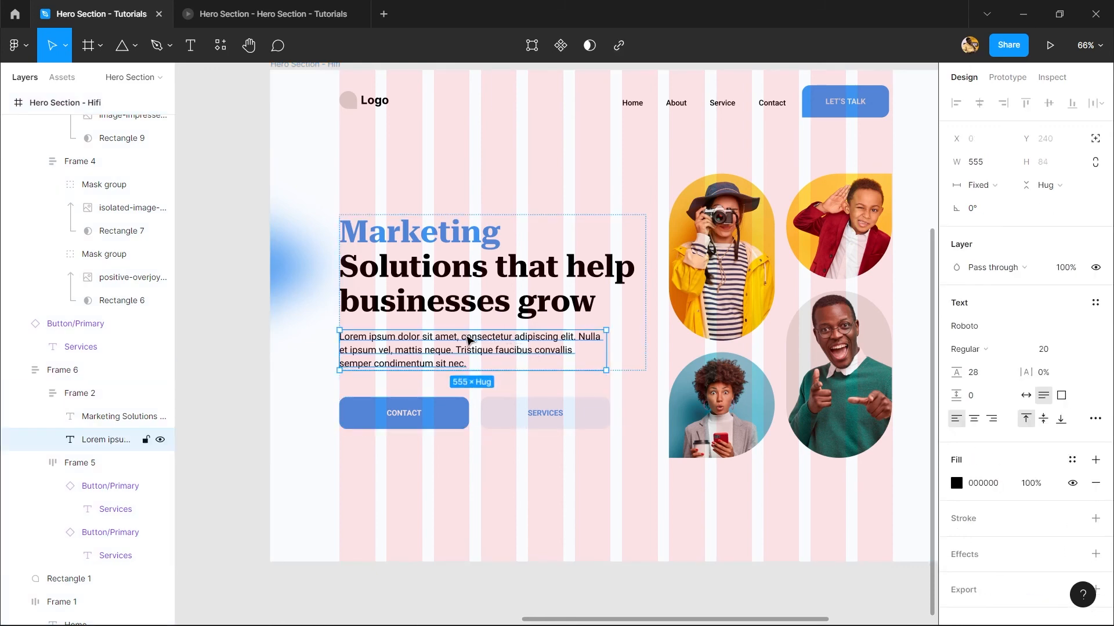
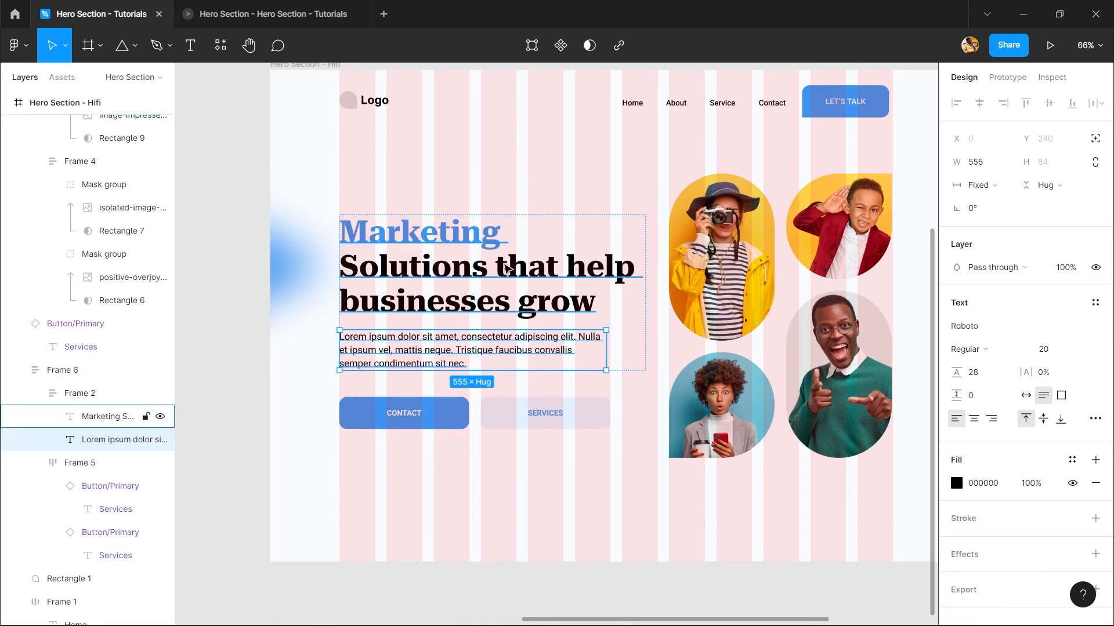
pyautogui.click(504, 264)
pyautogui.click(506, 366)
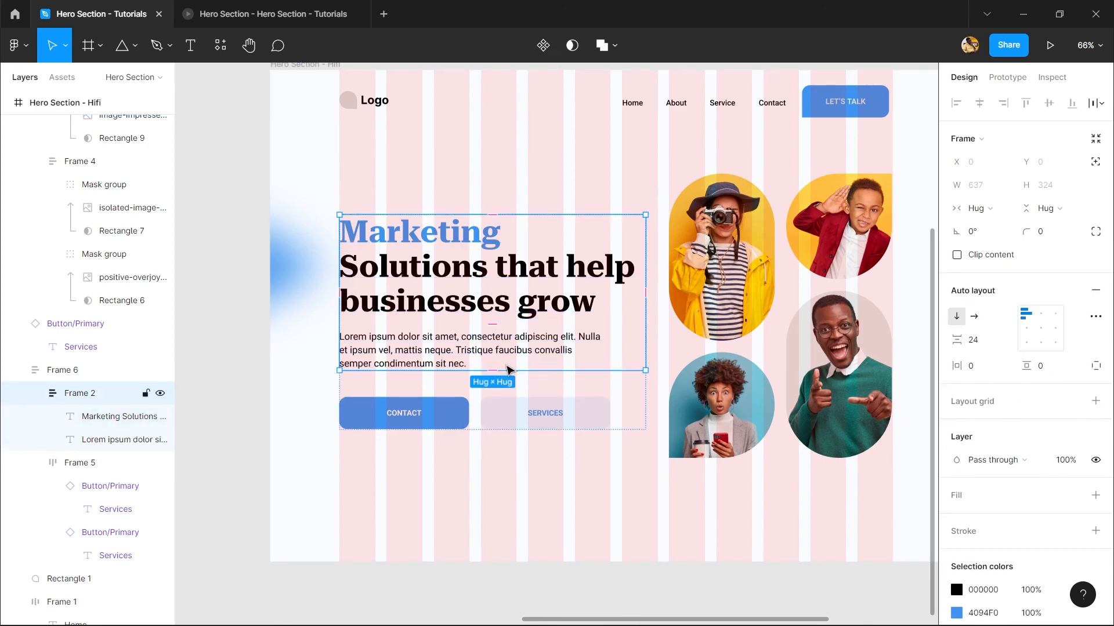
# - Recolor the desktop hero paragraph to the grey 606060
pyautogui.click(518, 337)
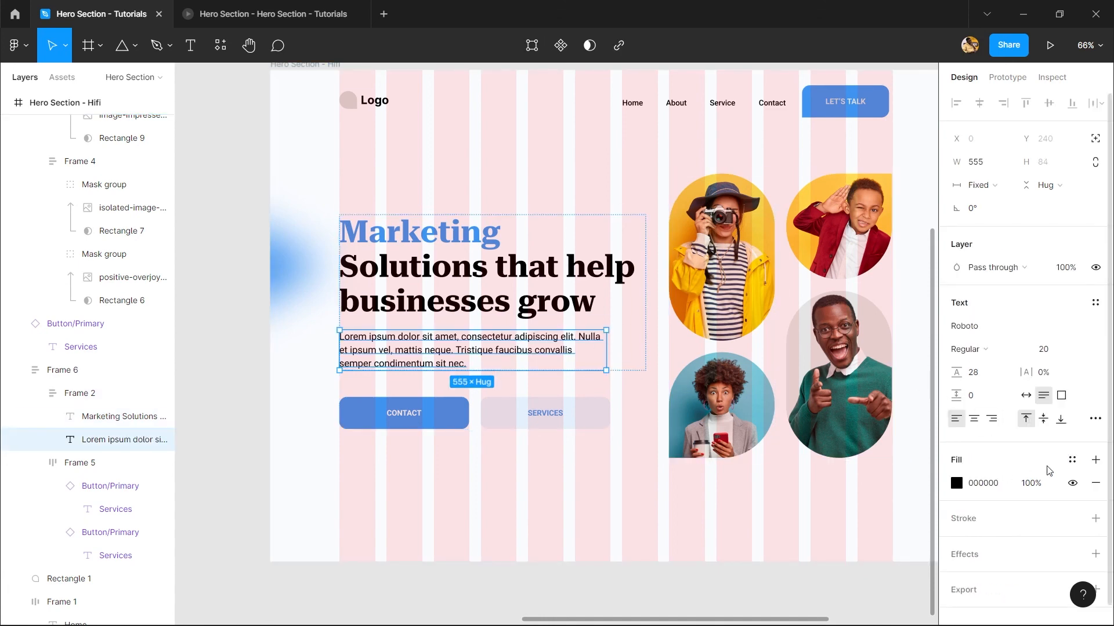
pyautogui.click(958, 485)
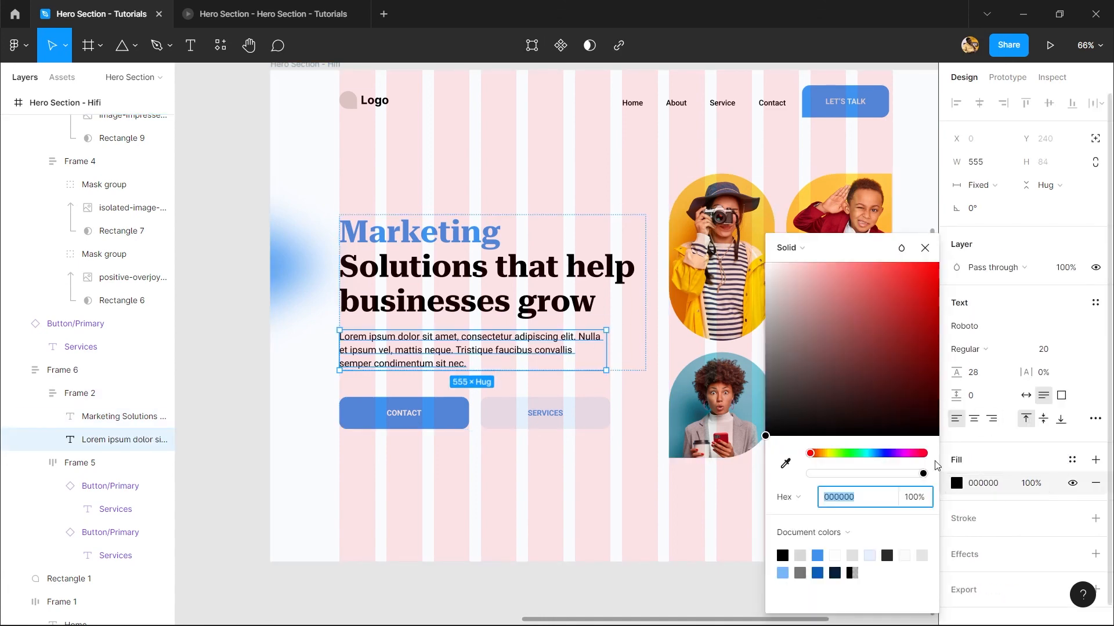
pyautogui.moveTo(836, 349); pyautogui.dragTo(692, 399)
pyautogui.moveTo(766, 385)
pyautogui.mouseDown()
pyautogui.moveTo(785, 377)
pyautogui.moveTo(764, 370)
pyautogui.mouseUp()
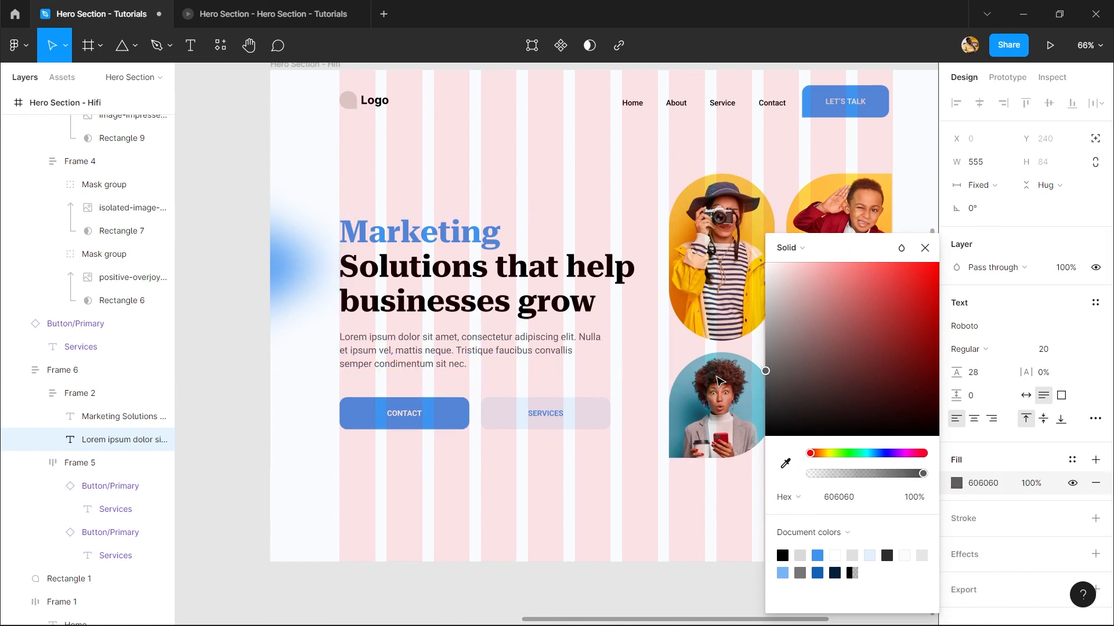
pyautogui.click(577, 511)
pyautogui.moveTo(638, 509); pyautogui.dragTo(527, 517)
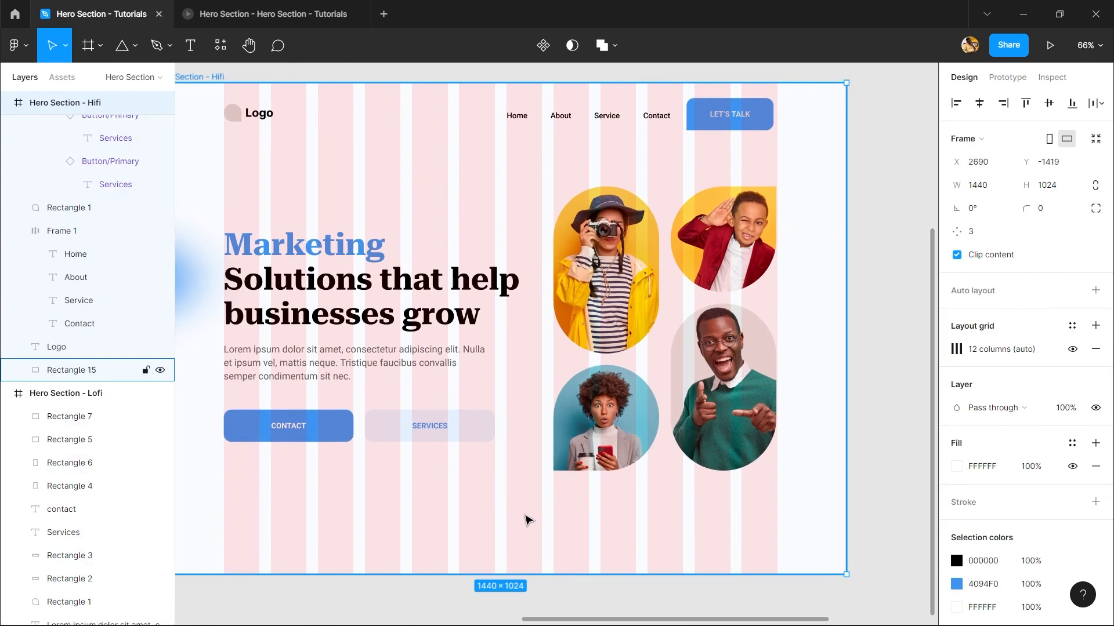
# - Move the text and button group in the iPhone frame to X 24, in line with the first grid column
pyautogui.scroll(-3, 569, 472)
pyautogui.moveTo(572, 469); pyautogui.dragTo(508, 432)
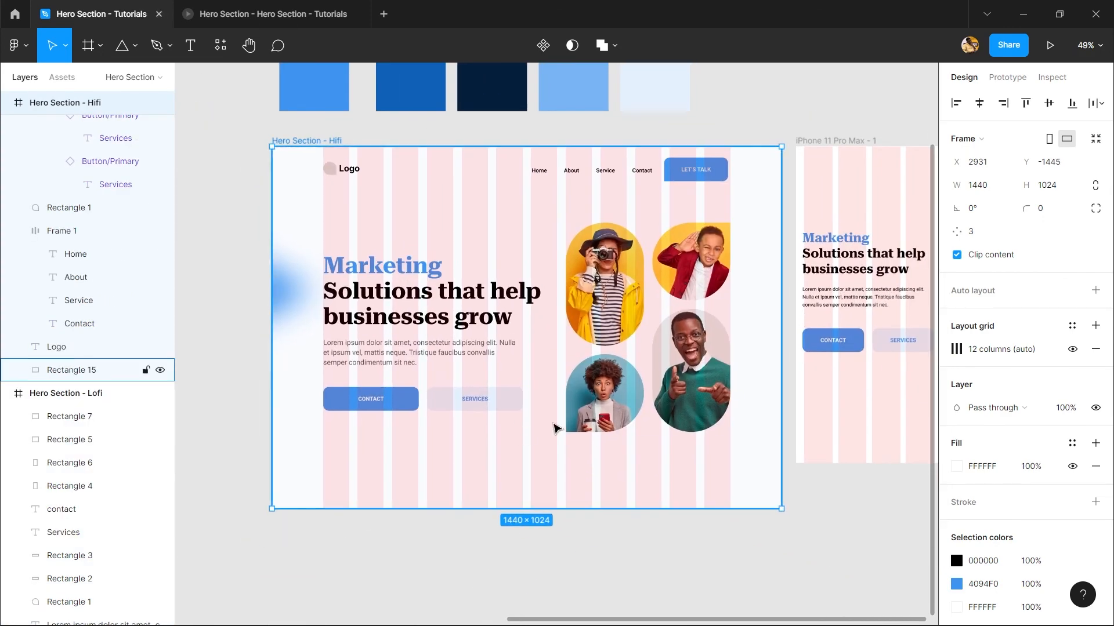
pyautogui.moveTo(585, 443); pyautogui.dragTo(423, 441)
pyautogui.scroll(3, 729, 278)
pyautogui.click(608, 250)
pyautogui.moveTo(563, 233); pyautogui.dragTo(568, 239)
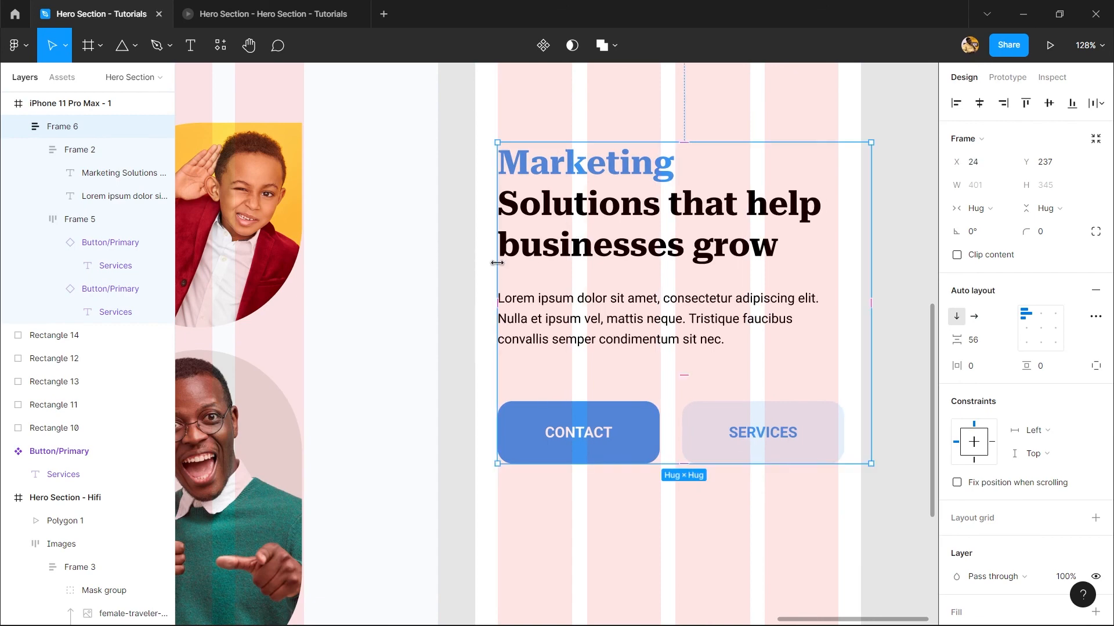
# - Set the auto layout spacing between the mobile heading and paragraph to 16
pyautogui.click(744, 316)
pyautogui.click(993, 343)
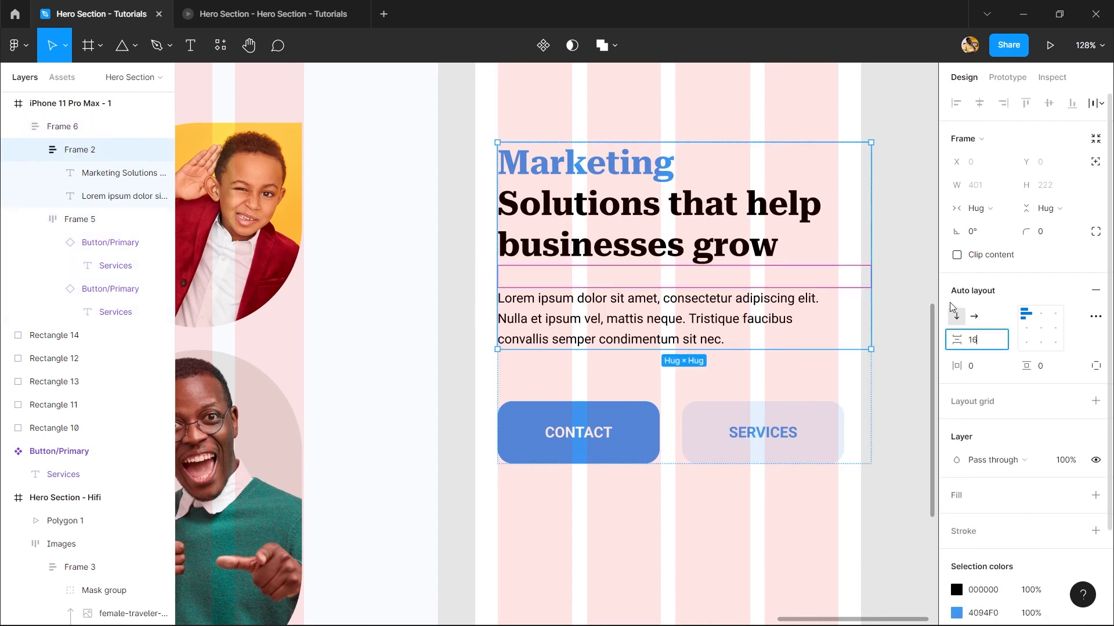
pyautogui.write('16')
pyautogui.press('Return')
# - Set the auto layout spacing between the mobile Contact and Services buttons to 16
pyautogui.click(586, 413)
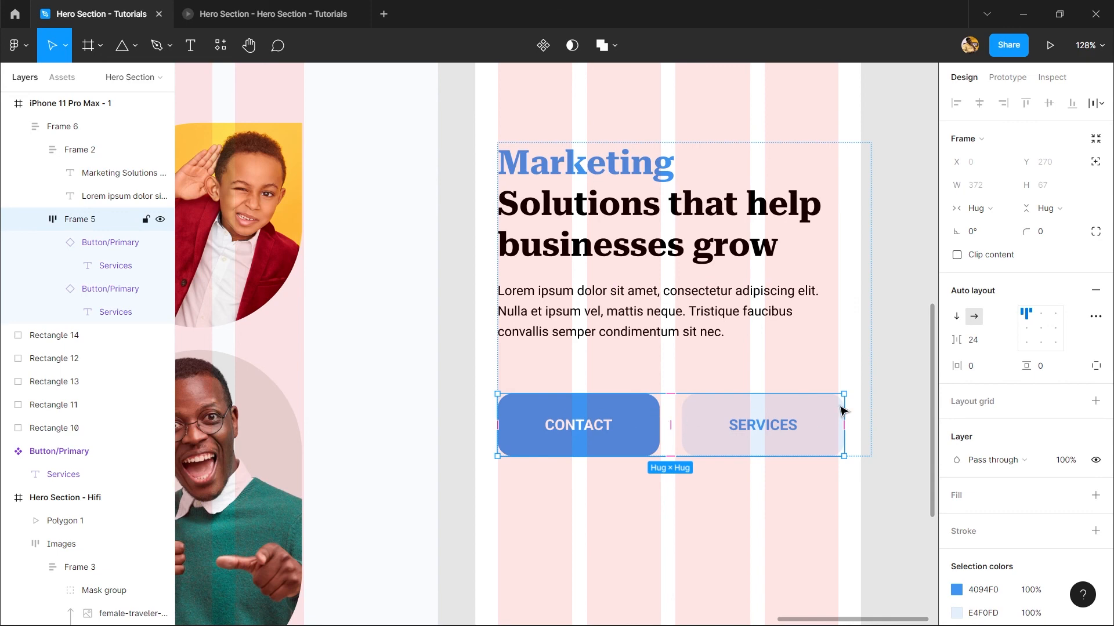
pyautogui.click(974, 340)
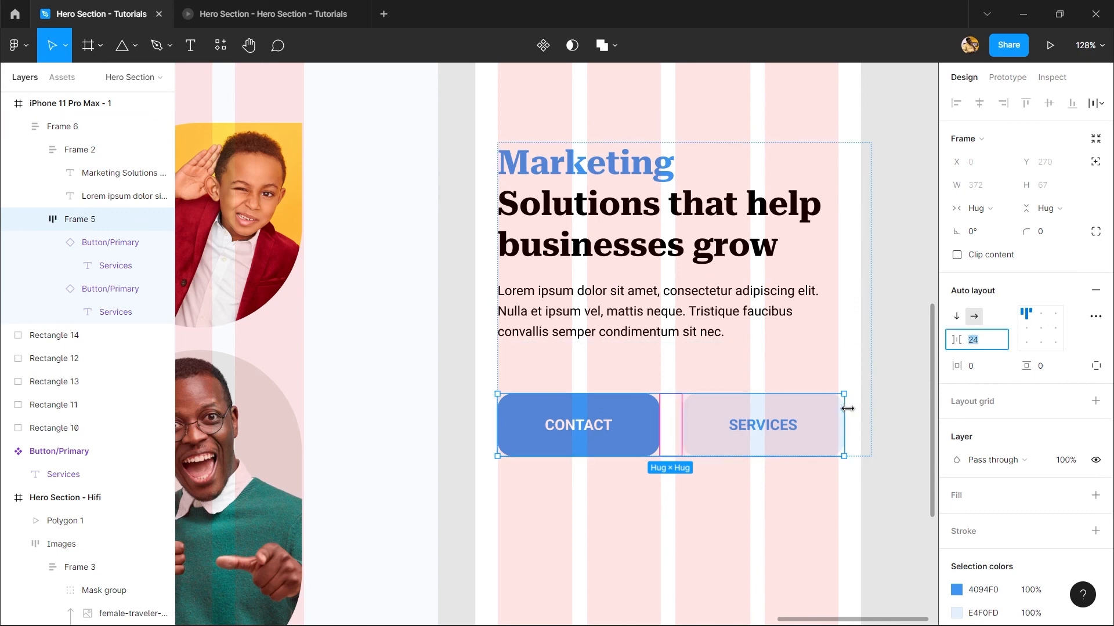
pyautogui.moveTo(845, 408); pyautogui.dragTo(837, 403)
pyautogui.hotkey('ctrl', 'z')
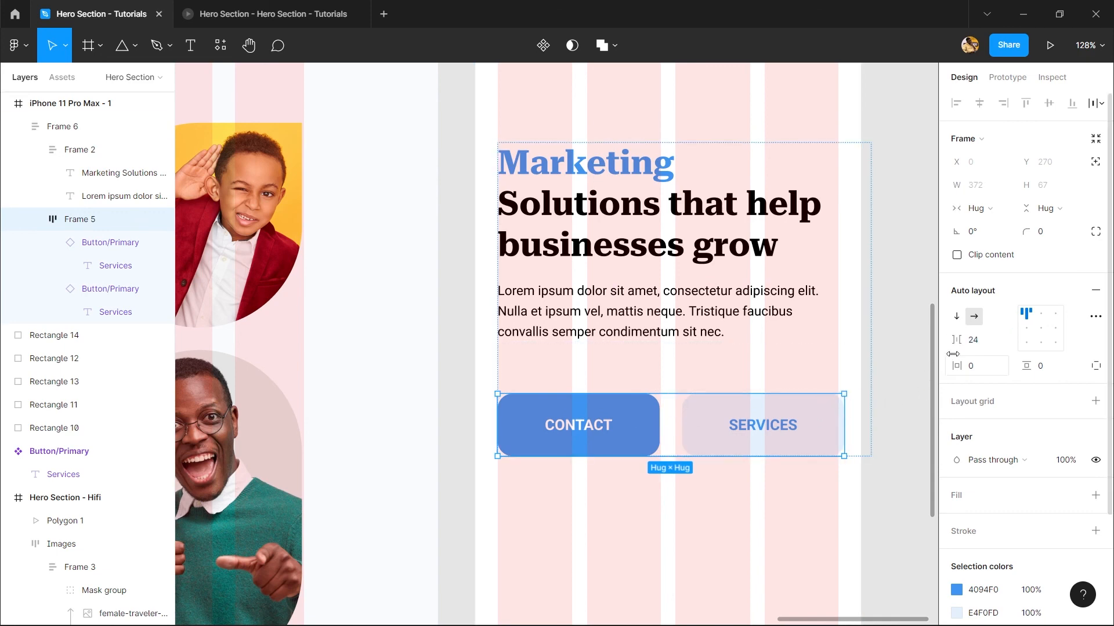
pyautogui.click(976, 340)
pyautogui.write('16')
pyautogui.press('Return')
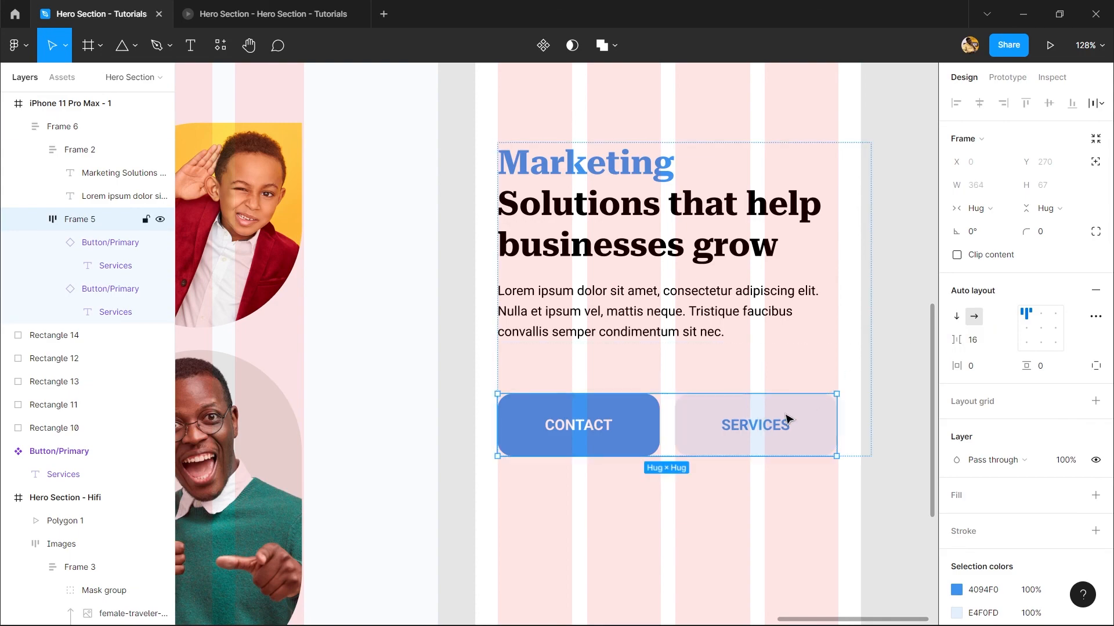
pyautogui.click(803, 318)
pyautogui.scroll(-5, 722, 327)
pyautogui.scroll(4, 722, 328)
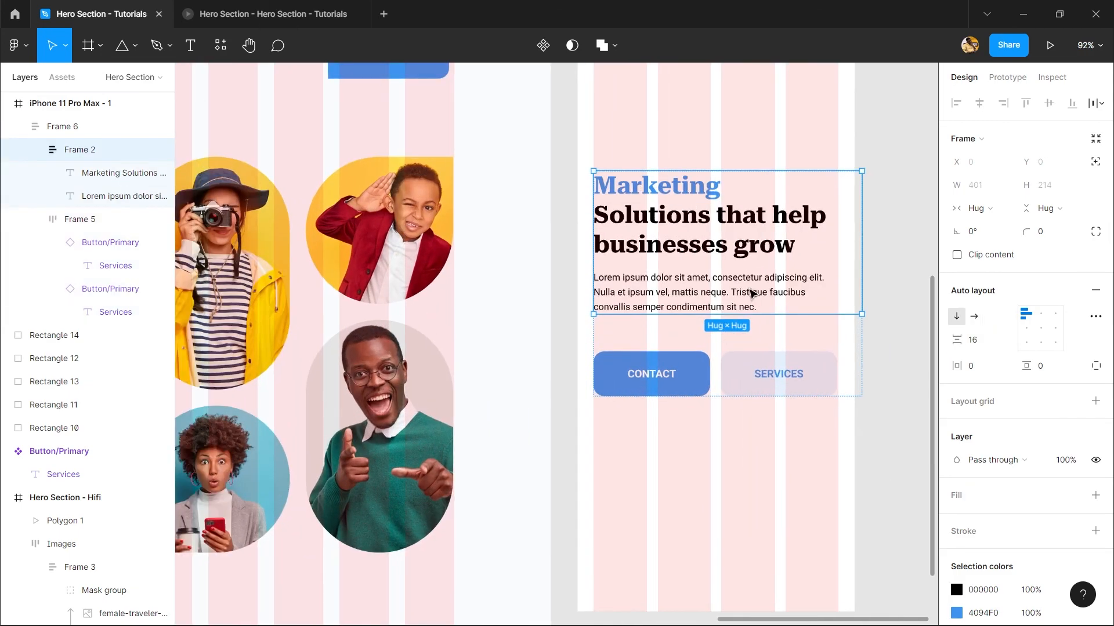
pyautogui.click(825, 251)
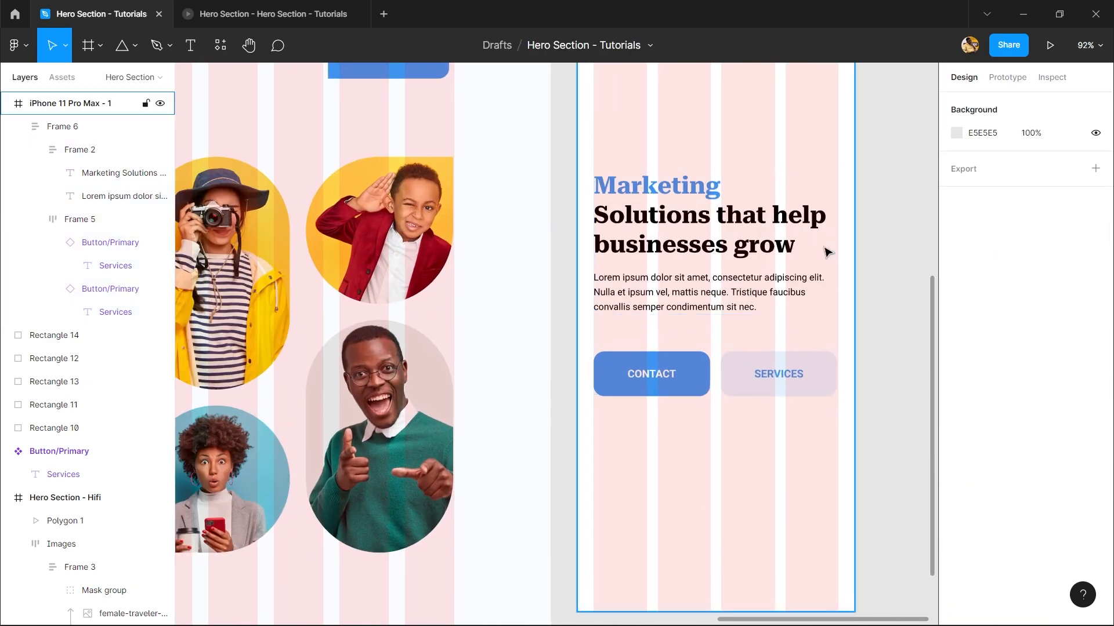
# - Try copying the desktop photo group into the iPhone frame, and undo the paste
pyautogui.scroll(-8, 565, 269)
pyautogui.scroll(4, 514, 336)
pyautogui.moveTo(522, 363); pyautogui.dragTo(627, 311)
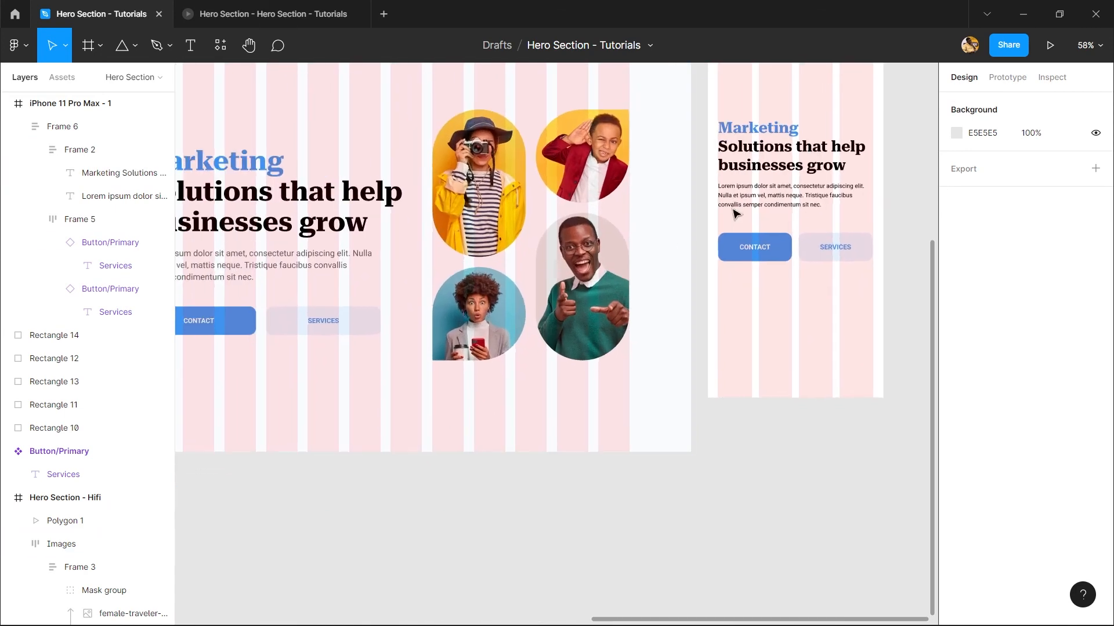
pyautogui.click(598, 255)
pyautogui.moveTo(641, 254); pyautogui.dragTo(503, 331)
pyautogui.moveTo(366, 236); pyautogui.dragTo(641, 406)
pyautogui.hscroll(2, 640, 406)
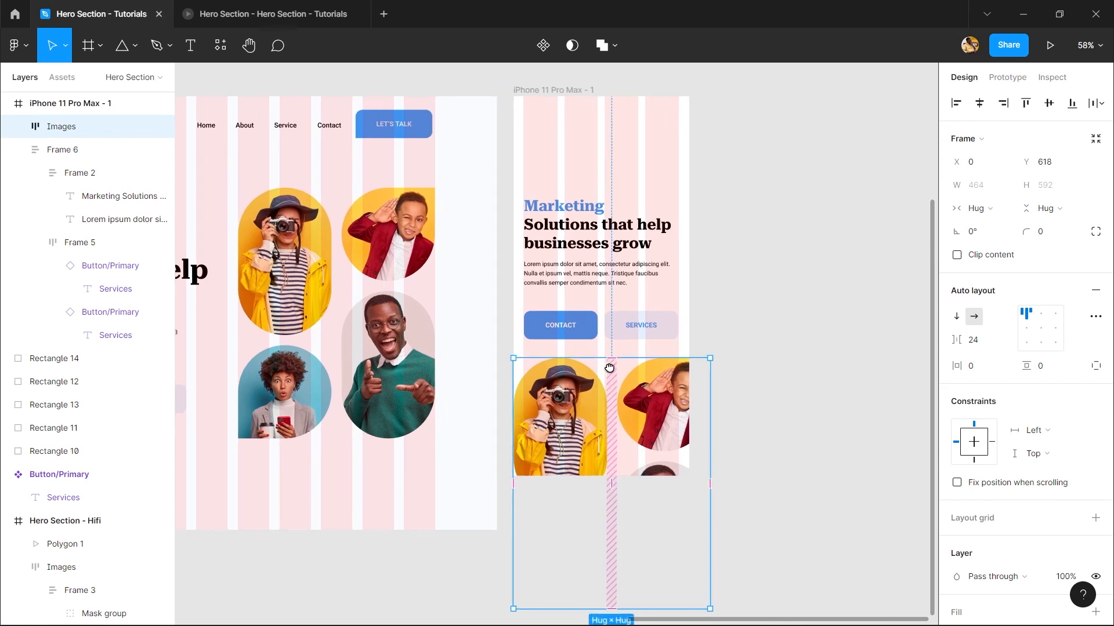
pyautogui.hotkey('ctrl', 'z')
pyautogui.hscroll(-6, 601, 196)
pyautogui.press('Escape')
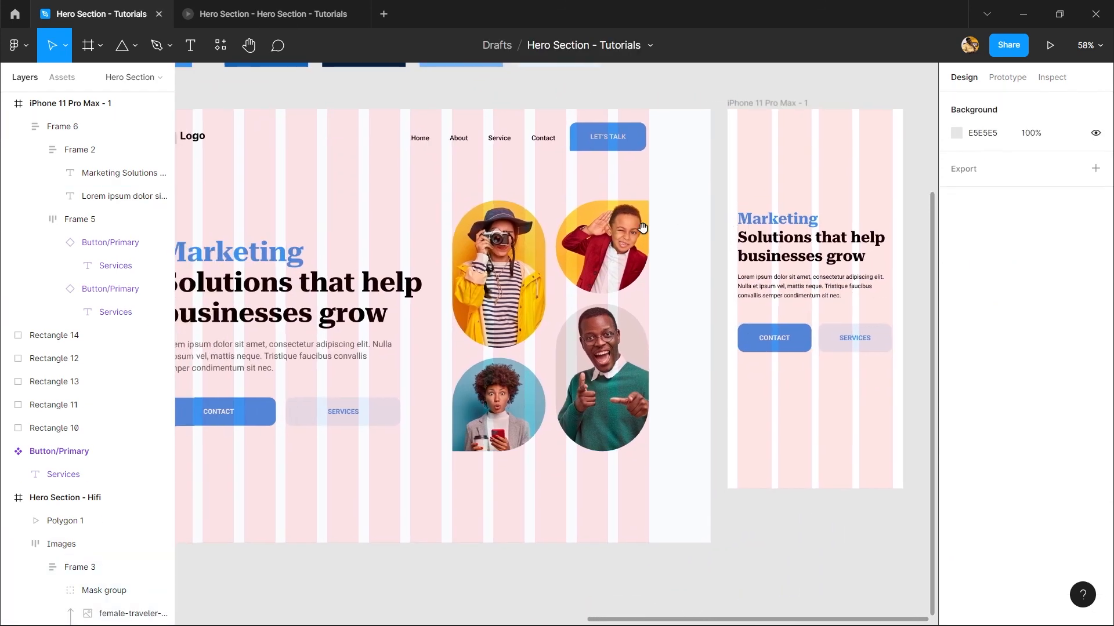
pyautogui.hotkey('ctrl', '/')
pyautogui.write('icon')
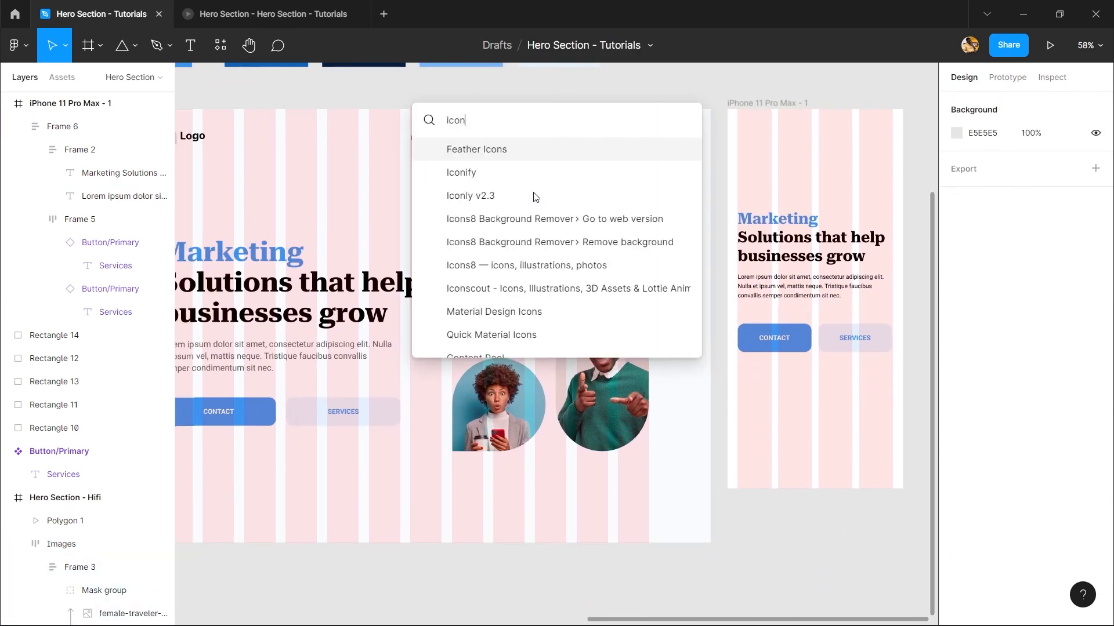
pyautogui.press('Escape')
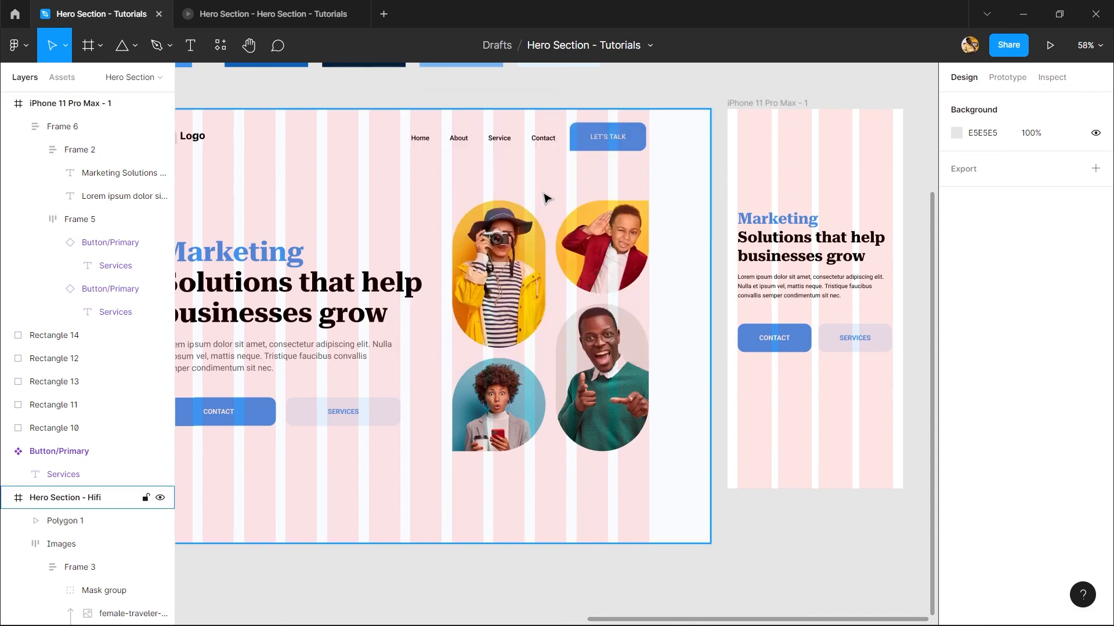
# - Copy the logo shape and Logo text from the desktop frame into the iPhone frame's upper corner, aligned with the first column
pyautogui.hscroll(4, 545, 199)
pyautogui.hscroll(-7, 659, 174)
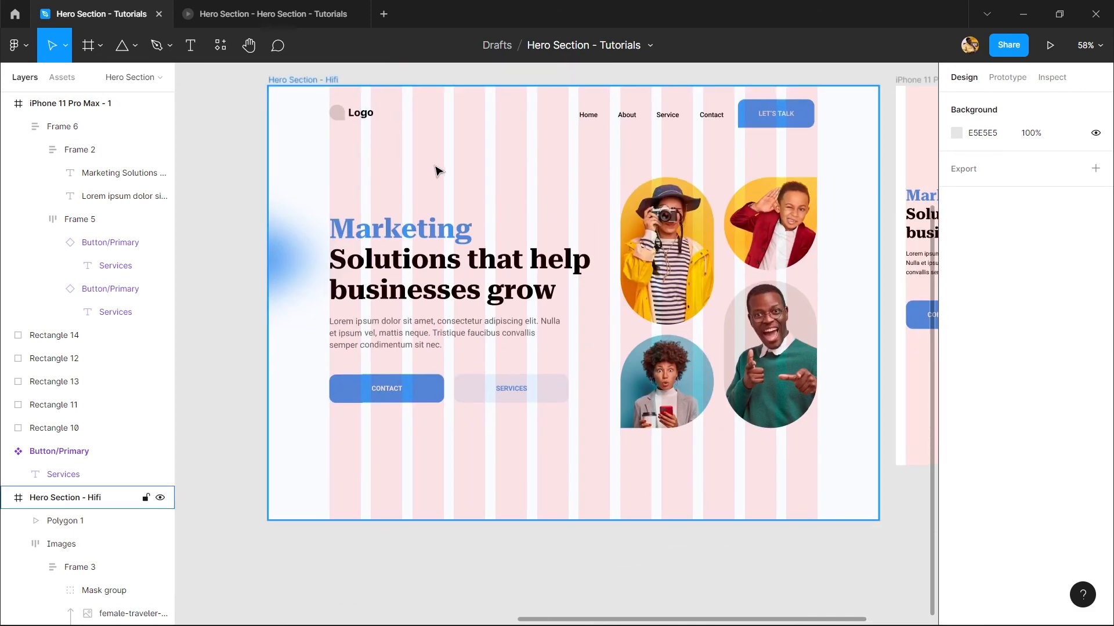
pyautogui.moveTo(432, 166); pyautogui.dragTo(318, 94)
pyautogui.hotkey('ctrl', 'z')
pyautogui.click(339, 127)
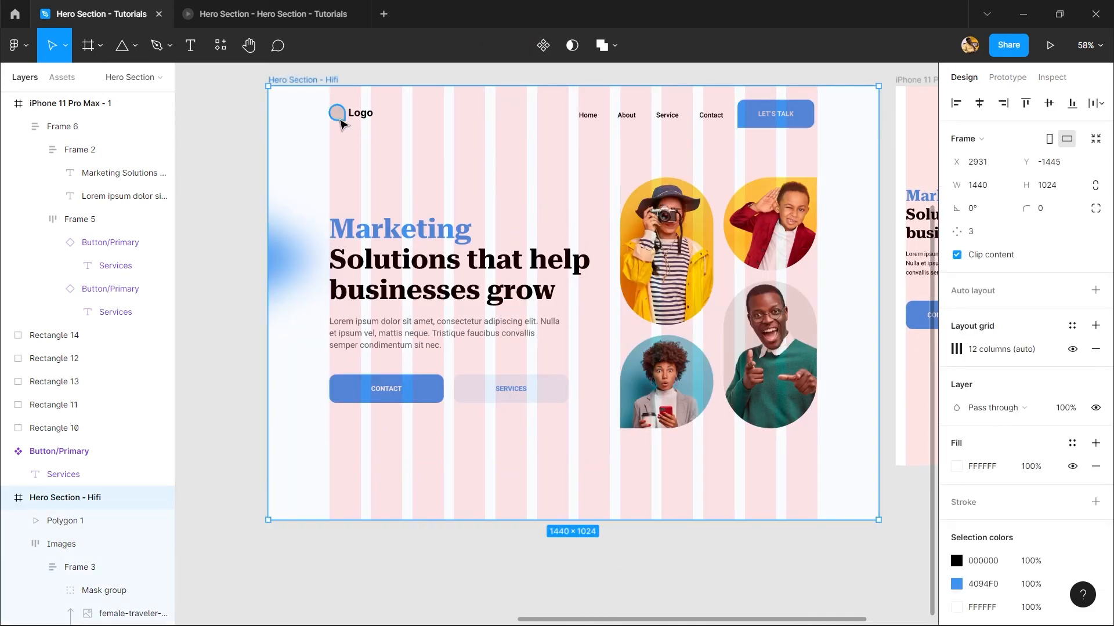
pyautogui.click(340, 120)
pyautogui.keyDown('shift'); pyautogui.click(367, 115); pyautogui.keyUp('shift')
pyautogui.moveTo(823, 156); pyautogui.dragTo(513, 194)
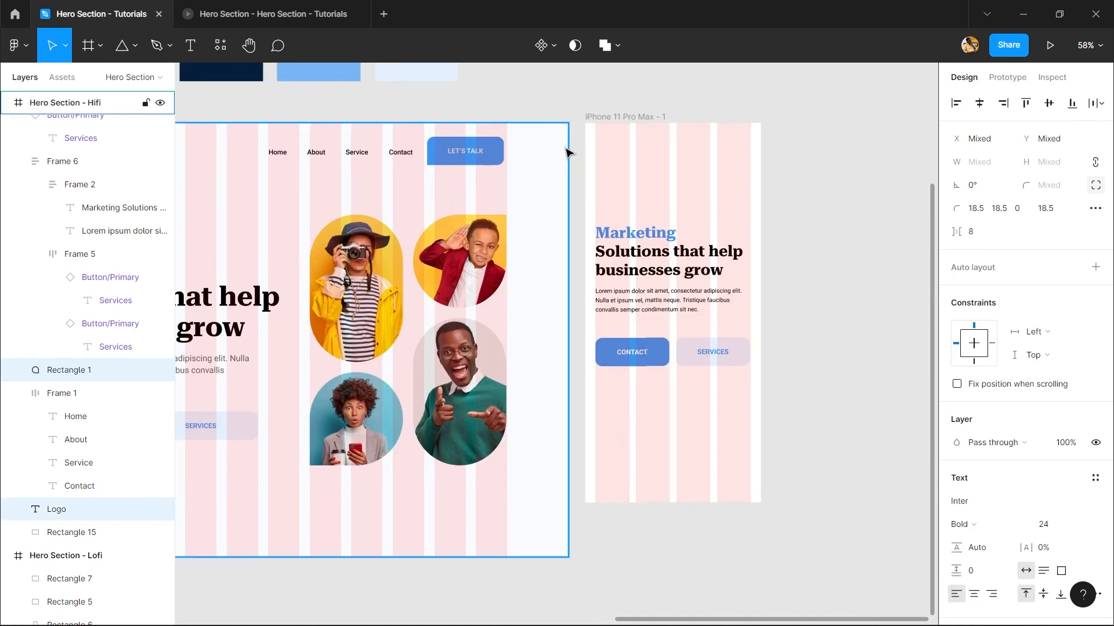
pyautogui.click(612, 113)
pyautogui.hotkey('ctrl', 'v')
pyautogui.moveTo(672, 157); pyautogui.dragTo(621, 161)
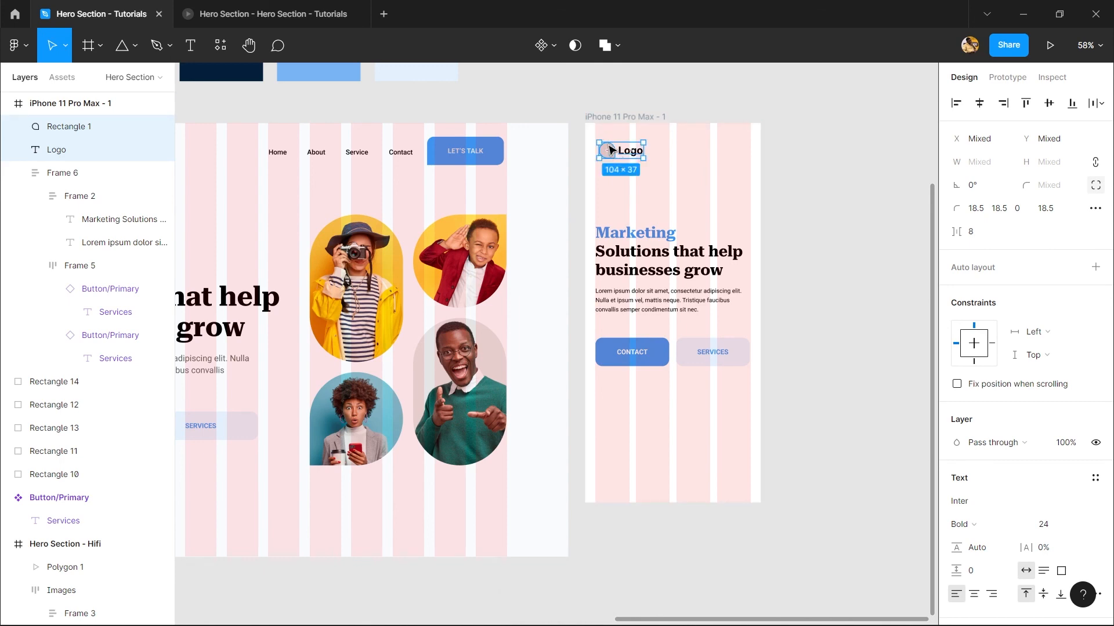
pyautogui.moveTo(610, 149); pyautogui.dragTo(606, 147)
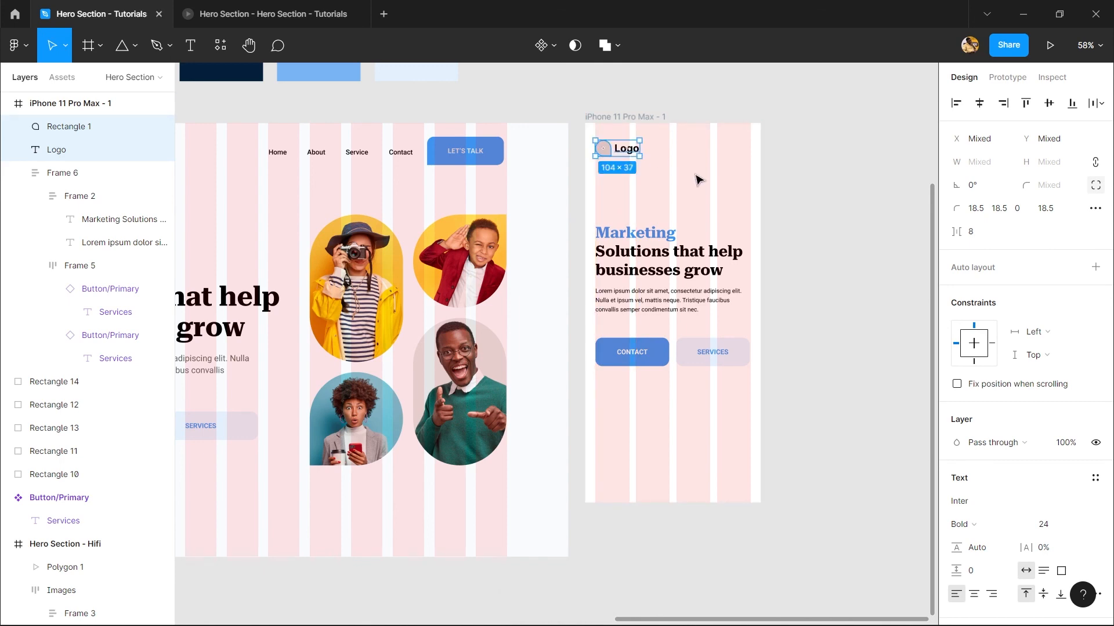
pyautogui.click(695, 175)
# - Duplicate the Hero Section - Hifi frame and place the copy beside the iPhone frame, at X 4915 and Y -1445
pyautogui.scroll(-3, 684, 179)
pyautogui.scroll(3, 667, 206)
pyautogui.moveTo(689, 233); pyautogui.dragTo(539, 306)
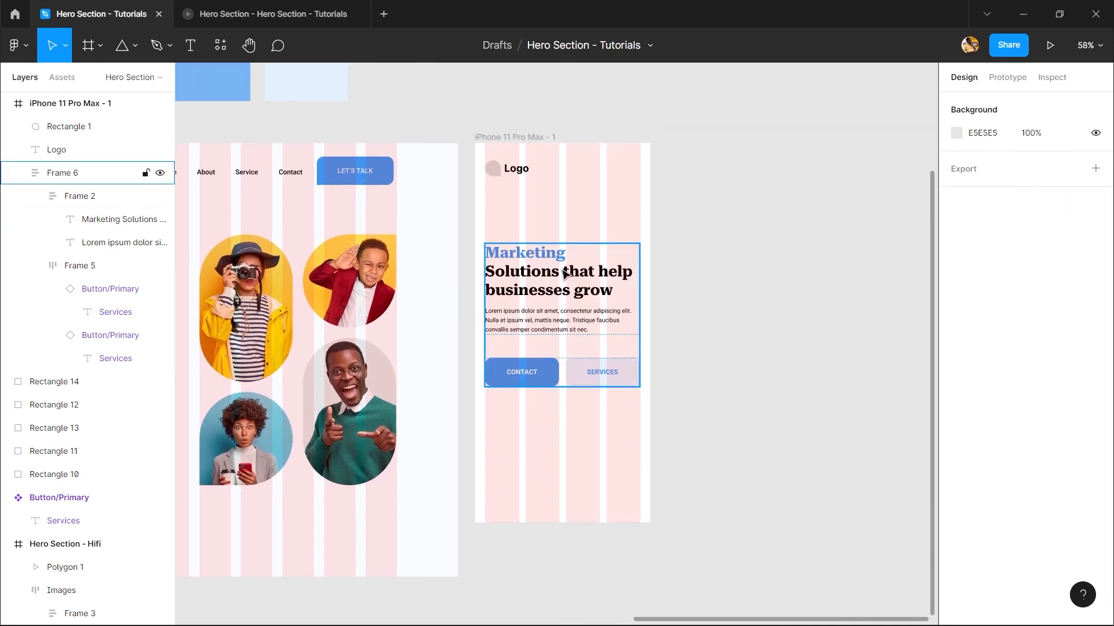
pyautogui.scroll(-3, 563, 270)
pyautogui.hscroll(-2, 406, 250)
pyautogui.moveTo(207, 171); pyautogui.dragTo(667, 253)
pyautogui.moveTo(669, 257); pyautogui.dragTo(593, 246)
pyautogui.scroll(-3, 554, 183)
pyautogui.scroll(3, 567, 202)
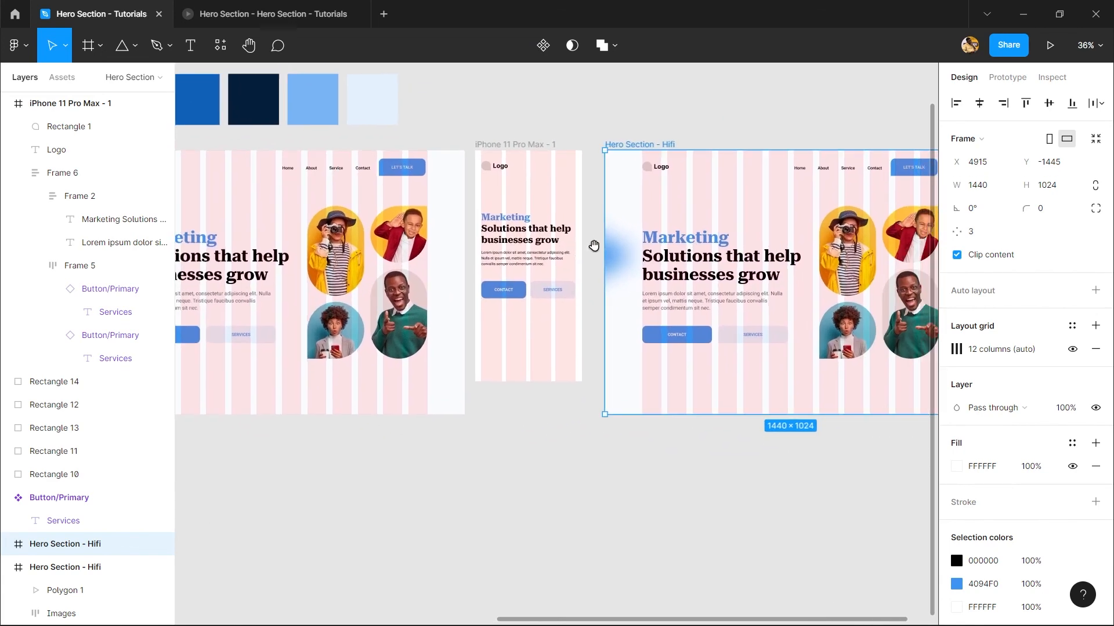
# - Insert the align-left icon from the Feather Icons plugin, and move it by cut and paste into the iPhone 11 Pro Max frame
pyautogui.hotkey('ctrl', 'alt', 'p')
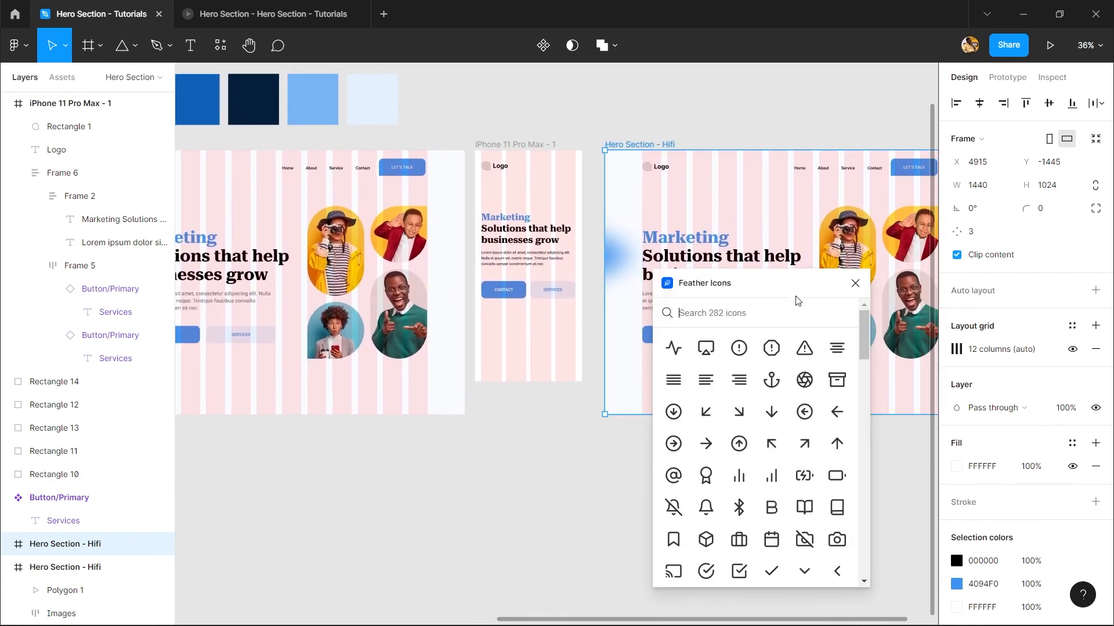
pyautogui.click(838, 351)
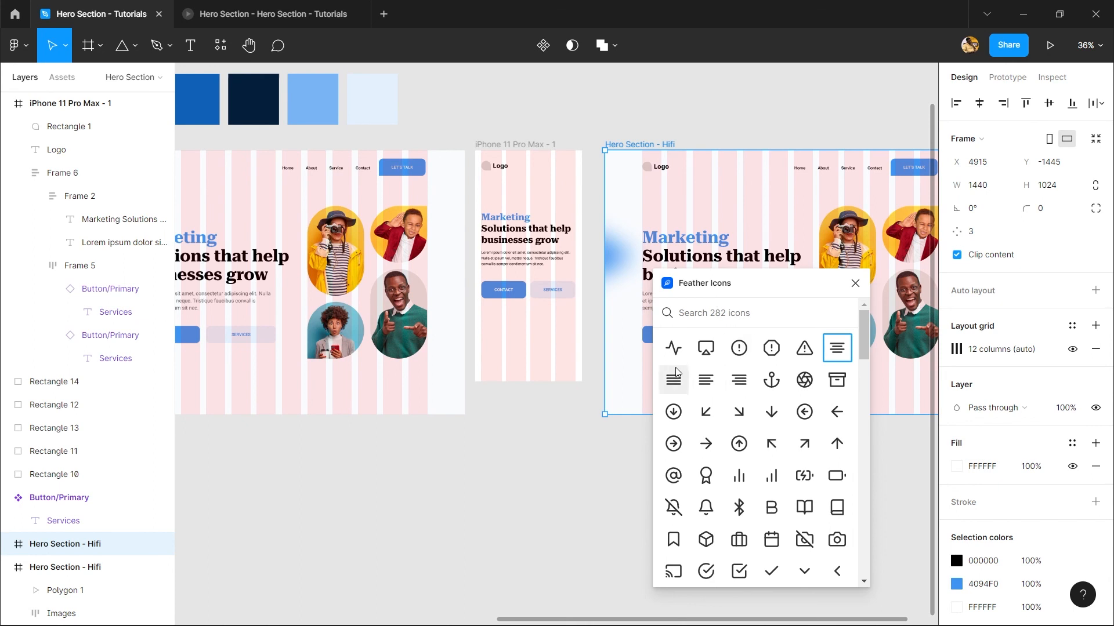
pyautogui.click(706, 380)
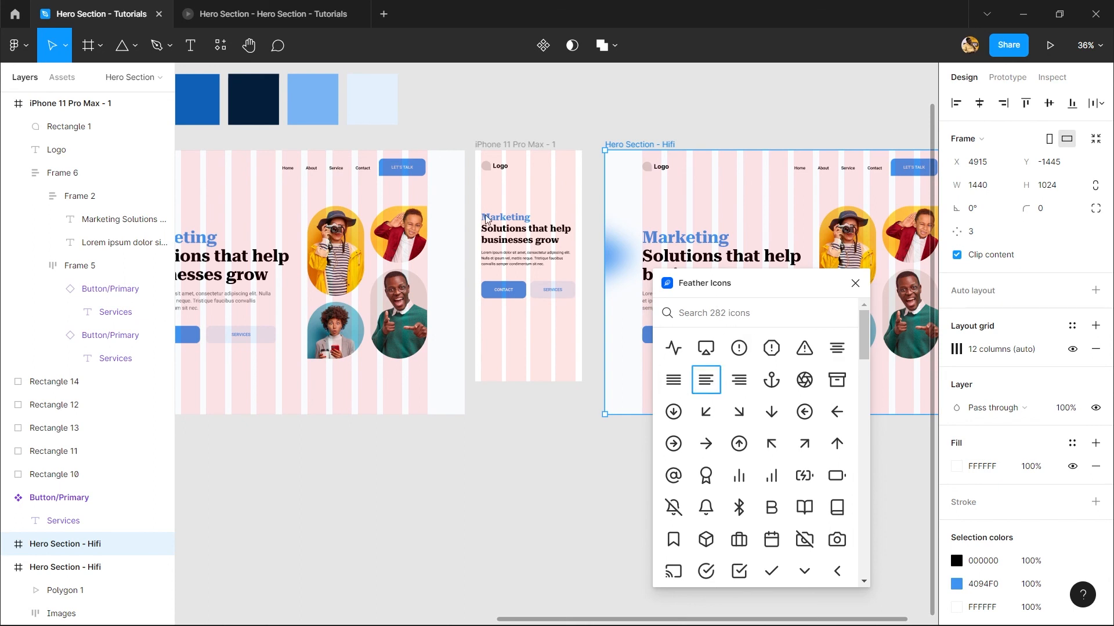
pyautogui.click(704, 380)
pyautogui.click(553, 311)
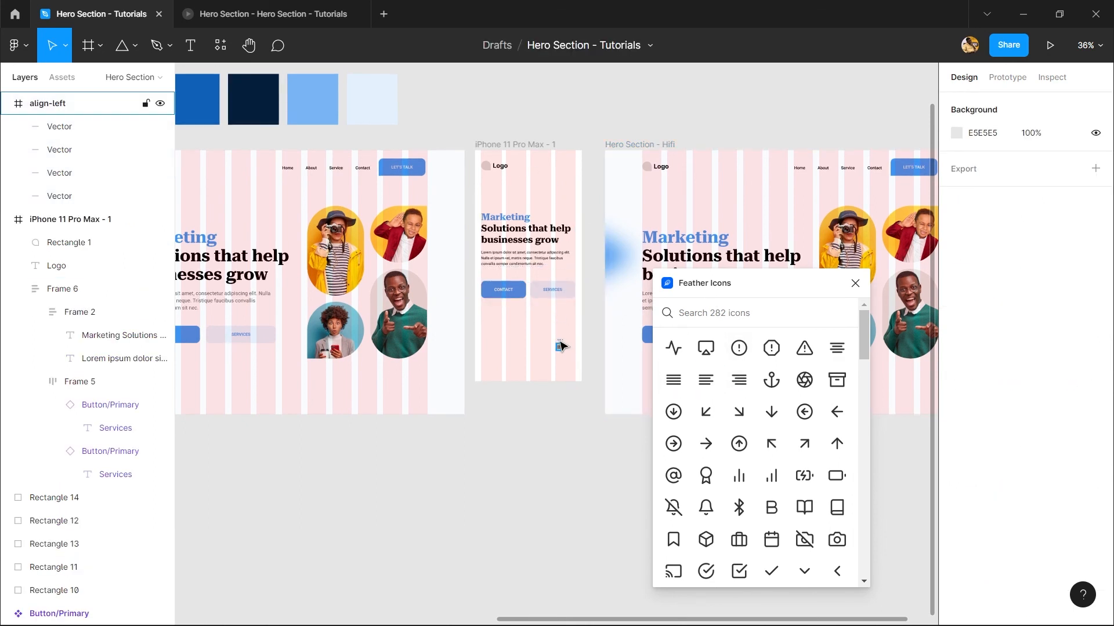
pyautogui.click(560, 346)
pyautogui.hotkey('ctrl', 'x')
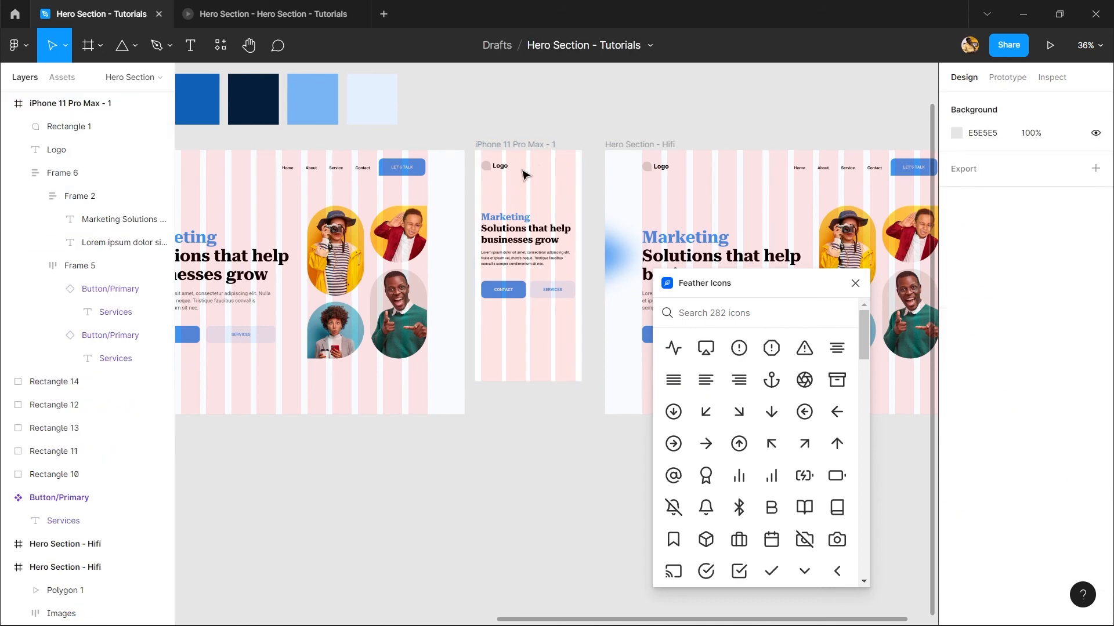
pyautogui.click(528, 171)
pyautogui.hotkey('ctrl', 'v')
pyautogui.scroll(4, 538, 165)
pyautogui.scroll(-4, 592, 431)
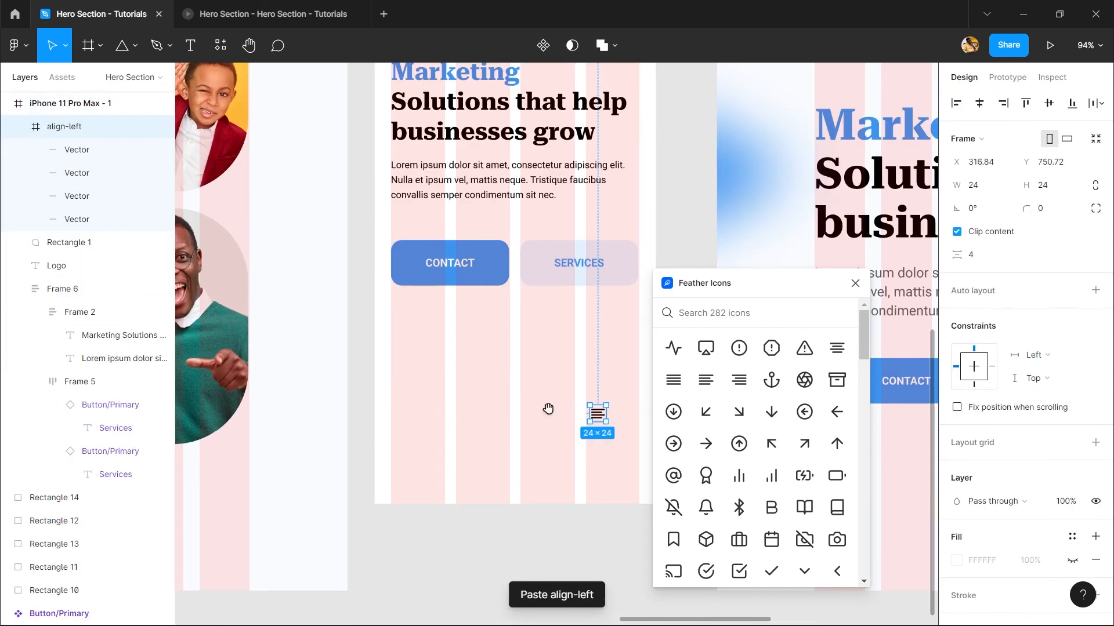
# - Position the align-left icon level with the mobile logo at X 364 and Y 50, and close the Feather Icons plugin
pyautogui.moveTo(546, 407); pyautogui.dragTo(523, 468)
pyautogui.hotkey('ctrl', 'z')
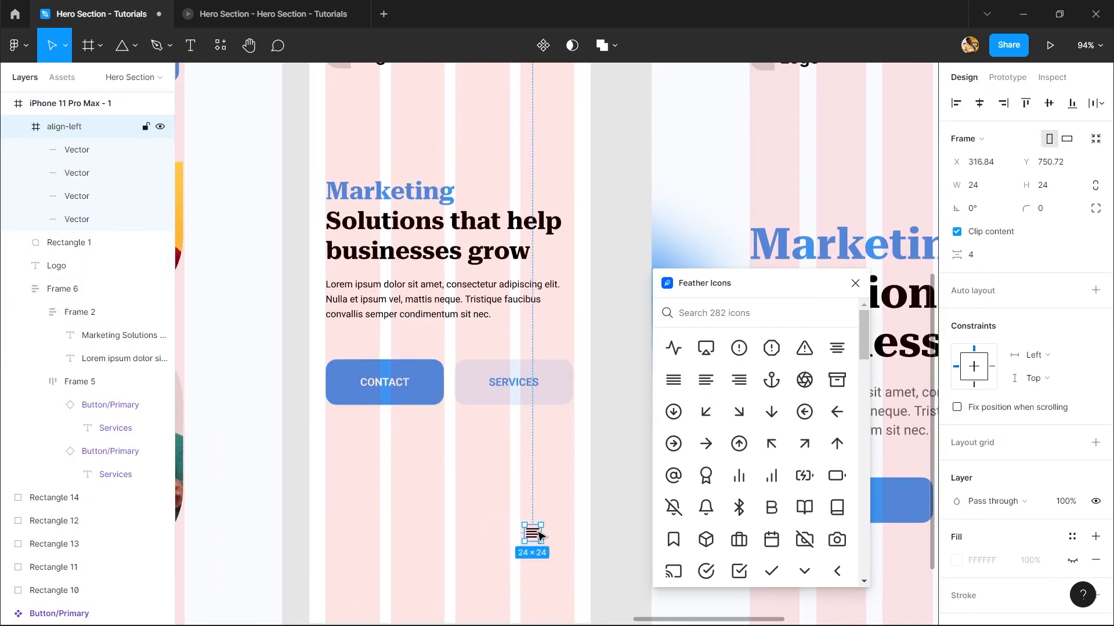
pyautogui.moveTo(536, 532); pyautogui.dragTo(516, 78)
pyautogui.moveTo(514, 154); pyautogui.dragTo(504, 357)
pyautogui.moveTo(500, 283); pyautogui.dragTo(552, 269)
pyautogui.scroll(-4, 553, 271)
pyautogui.scroll(2, 557, 274)
pyautogui.moveTo(609, 304); pyautogui.dragTo(453, 212)
pyautogui.click(855, 283)
pyautogui.scroll(-3, 638, 284)
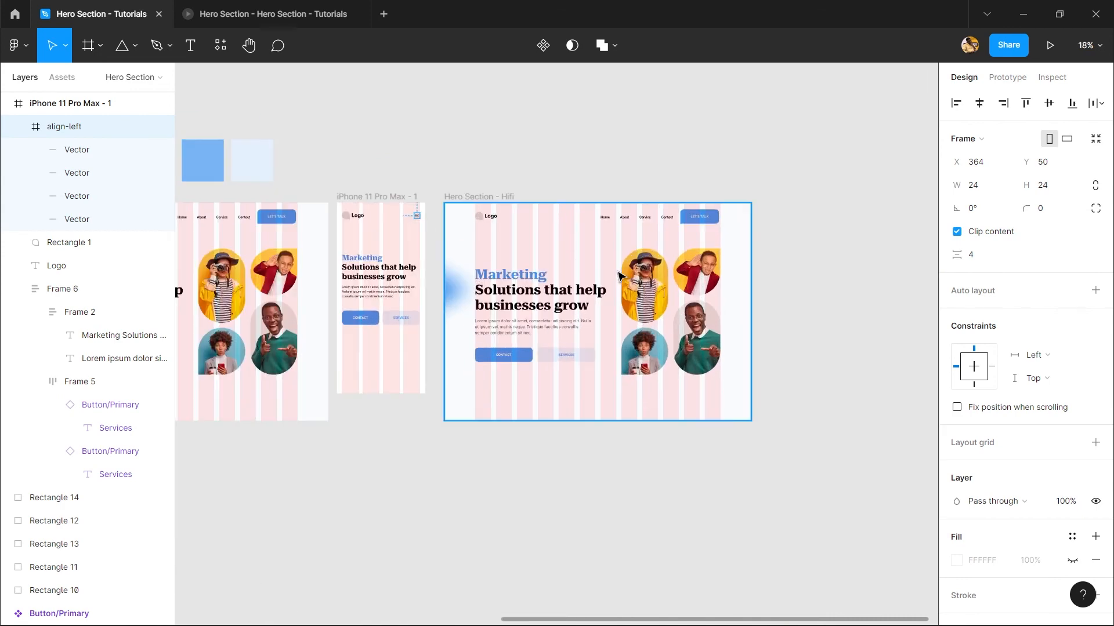
pyautogui.scroll(1, 620, 277)
pyautogui.moveTo(553, 368); pyautogui.dragTo(537, 343)
pyautogui.rightClick(550, 244)
pyautogui.click(532, 249)
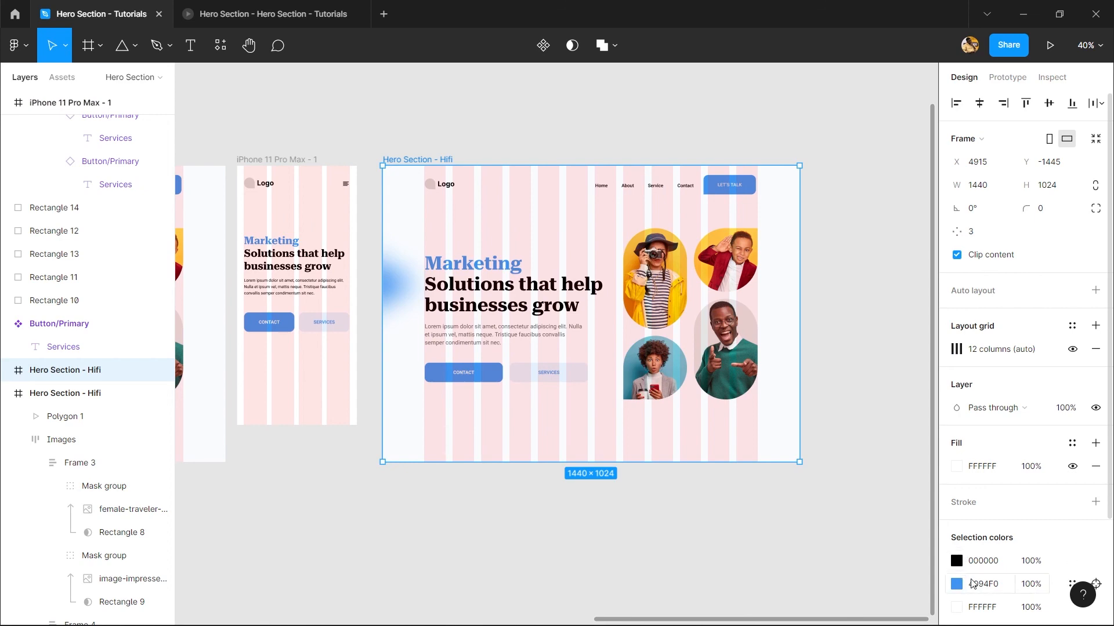
pyautogui.scroll(-3, 229, 259)
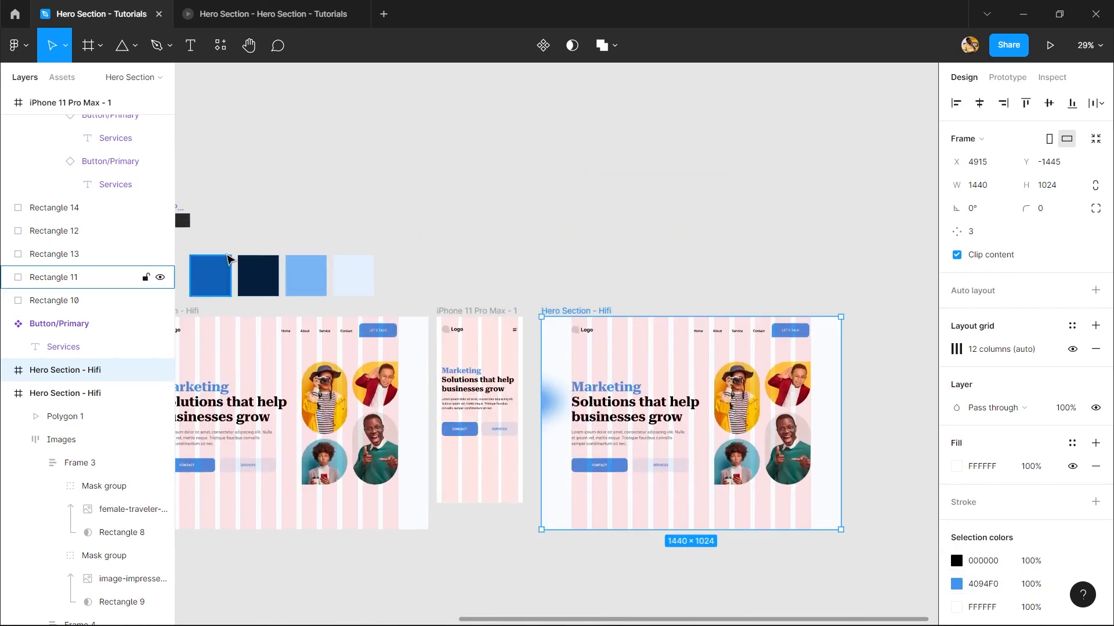
pyautogui.scroll(2, 230, 260)
pyautogui.press('i')
pyautogui.click(267, 432)
pyautogui.moveTo(473, 372); pyautogui.dragTo(585, 167)
pyautogui.hotkey('ctrl', 'z')
pyautogui.hotkey('ctrl', 'z')
# - Fill the duplicated Hero Section - Hifi frame with the dark navy swatch colour 05203D, and delete the background rectangle covering it
pyautogui.click(686, 249)
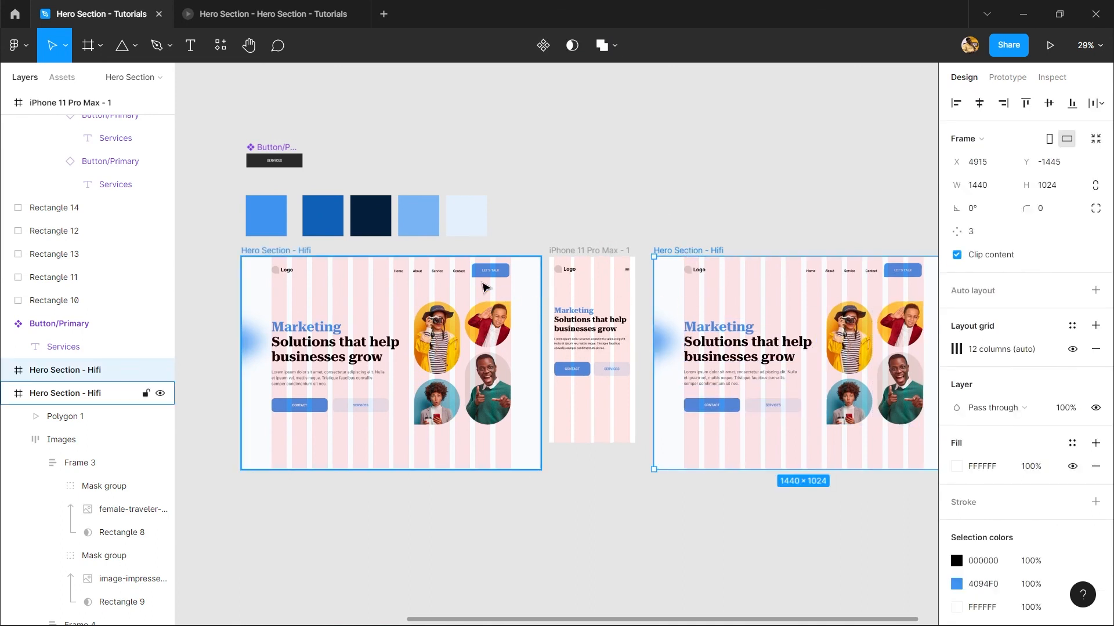
pyautogui.press('i')
pyautogui.click(365, 215)
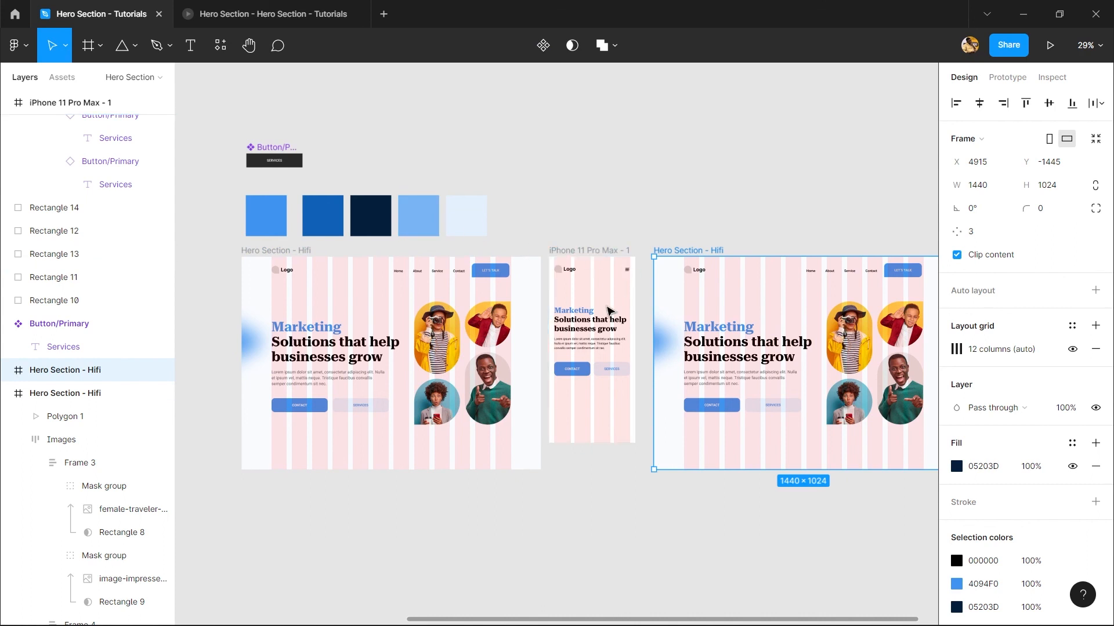
pyautogui.click(683, 303)
pyautogui.moveTo(684, 304); pyautogui.dragTo(662, 294)
pyautogui.press('Delete')
# - Fill the original Hero Section - Hifi frame with its background rectangle's colour, FAFCFF, and delete that rectangle
pyautogui.click(416, 299)
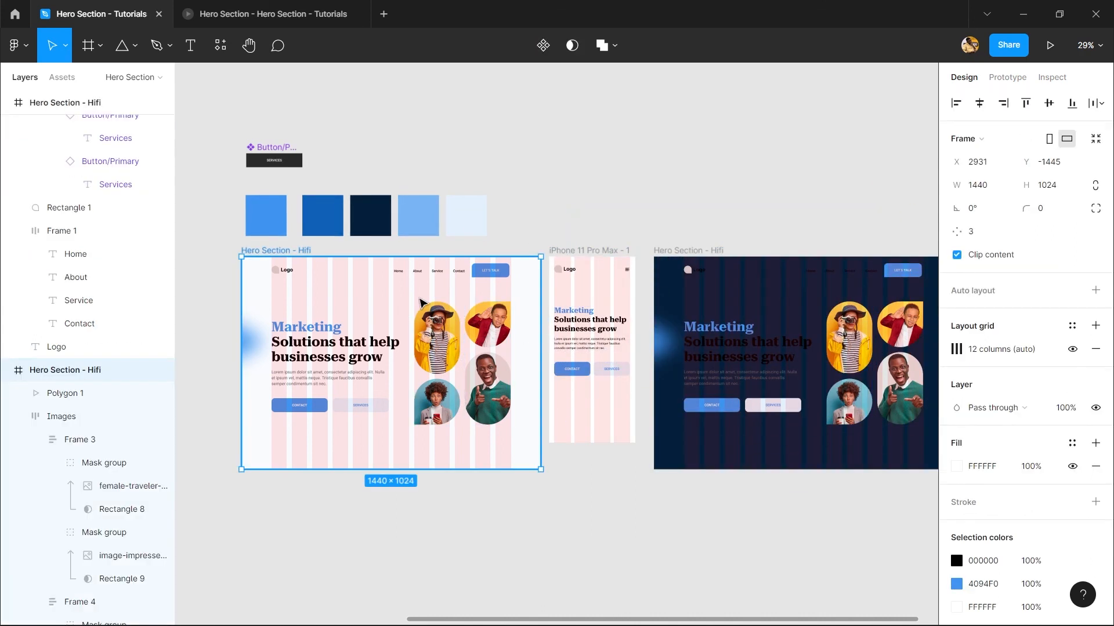
pyautogui.moveTo(424, 296); pyautogui.dragTo(274, 313)
pyautogui.hotkey('ctrl', 'z')
pyautogui.doubleClick(360, 300)
pyautogui.press('Escape')
pyautogui.rightClick(529, 302)
pyautogui.click(472, 301)
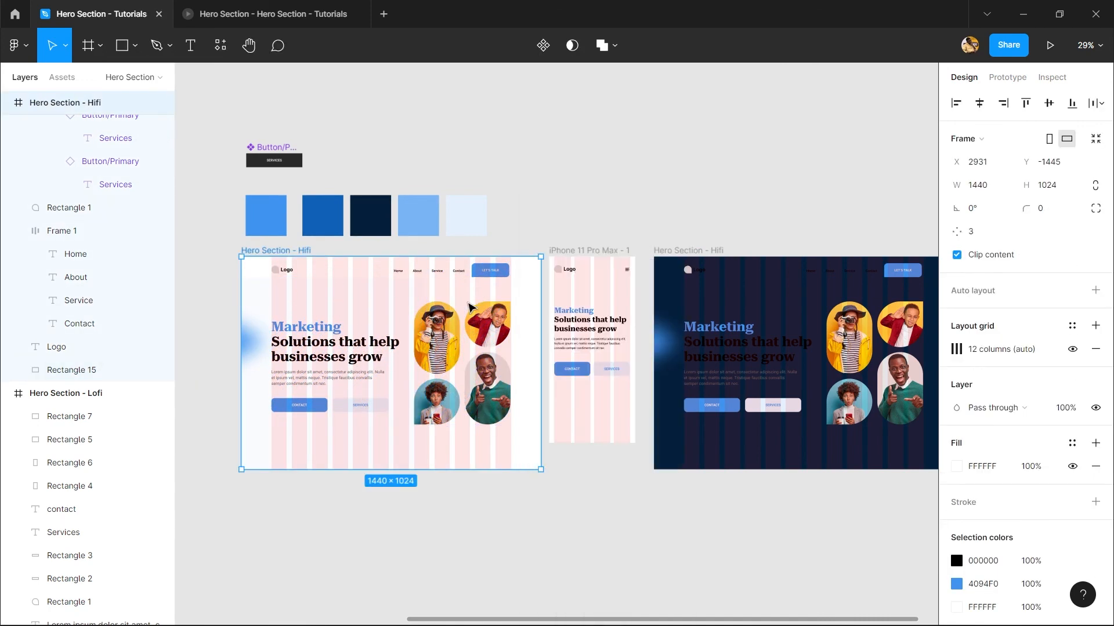
pyautogui.press('i')
pyautogui.scroll(5, 405, 296)
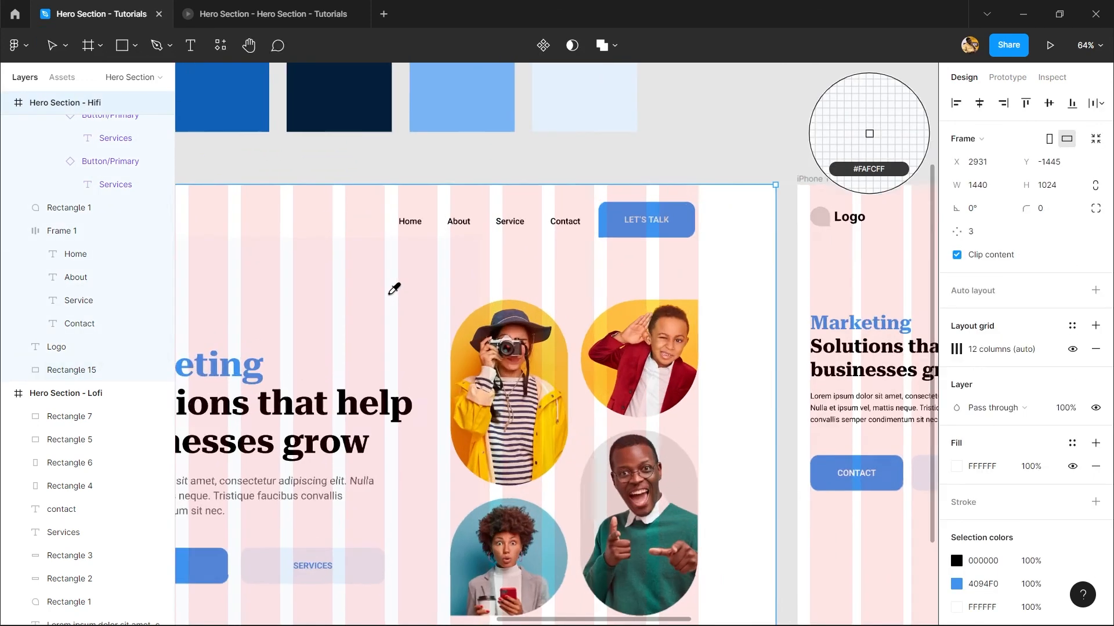
pyautogui.press('Escape')
pyautogui.click(393, 296)
pyautogui.press('Delete')
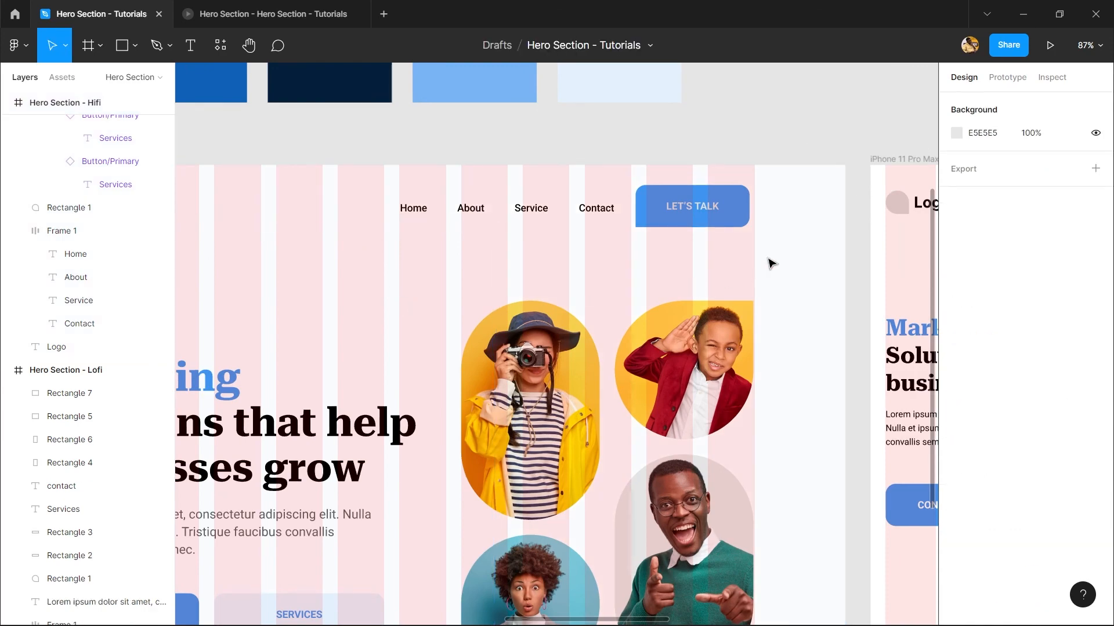
pyautogui.click(771, 239)
pyautogui.scroll(-6, 727, 284)
pyautogui.scroll(3, 738, 307)
pyautogui.moveTo(740, 354); pyautogui.dragTo(549, 323)
pyautogui.click(555, 279)
pyautogui.scroll(4, 556, 279)
pyautogui.click(564, 236)
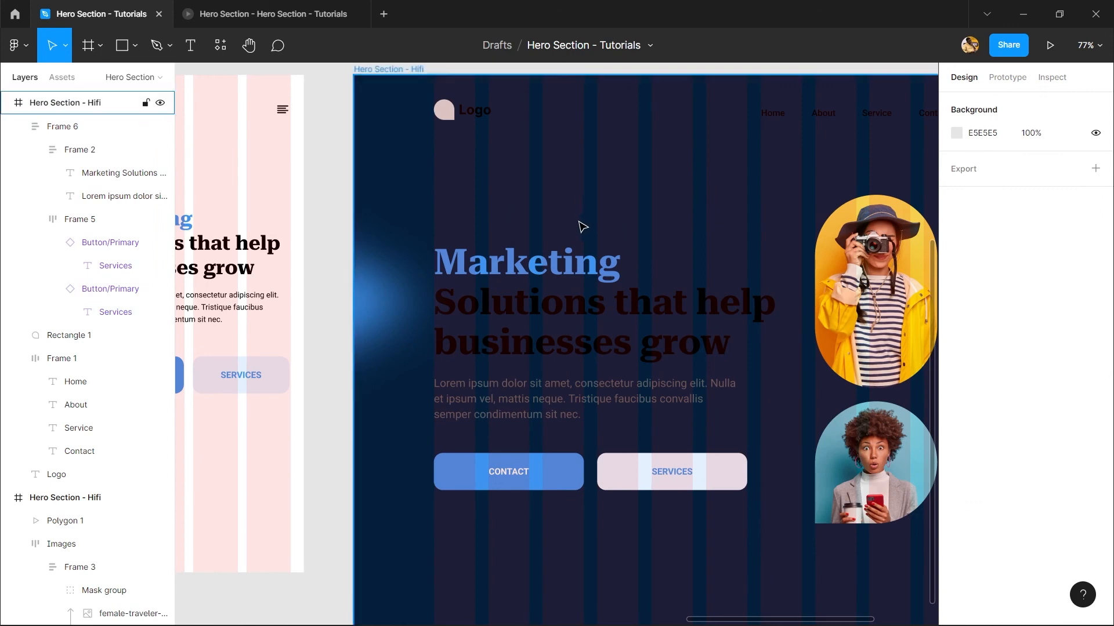
pyautogui.scroll(-4, 581, 228)
pyautogui.scroll(2, 580, 279)
pyautogui.scroll(2, 579, 284)
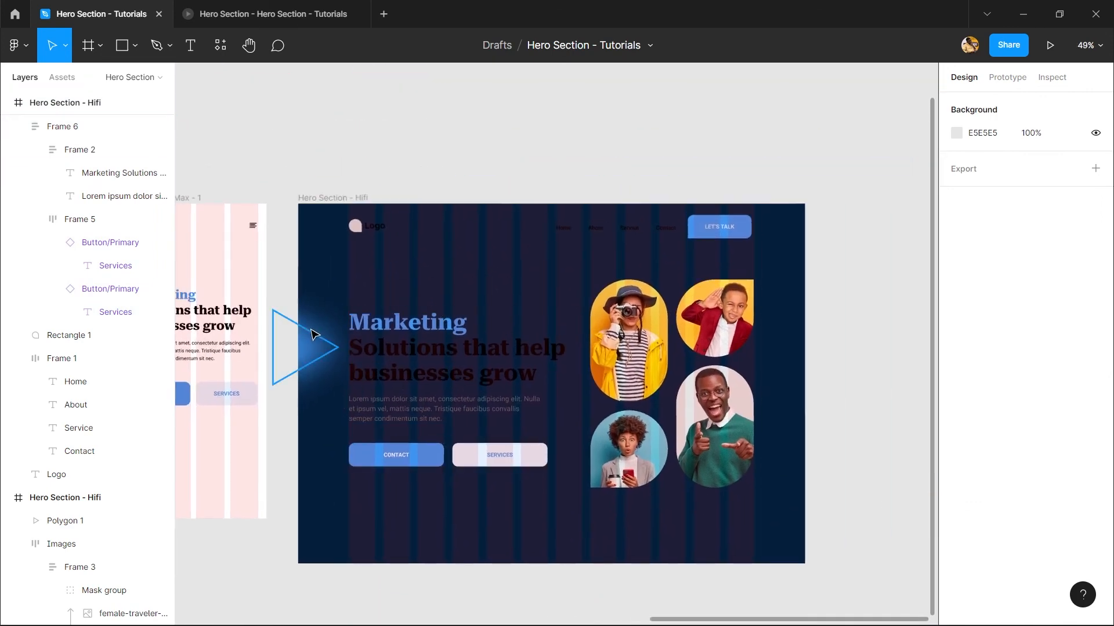
pyautogui.click(313, 335)
pyautogui.moveTo(363, 259); pyautogui.dragTo(383, 243)
pyautogui.click(413, 281)
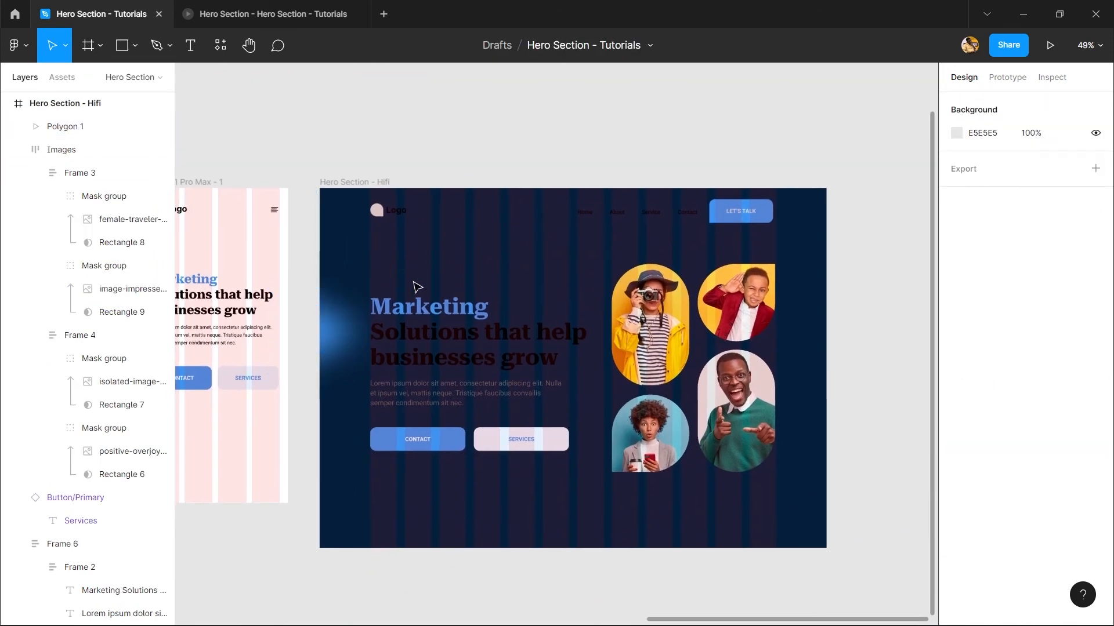
# - Recolour the heading words "Solutions that help businesses grow" in the dark frame to white, leaving "Marketing" blue
pyautogui.doubleClick(446, 357)
pyautogui.doubleClick(448, 362)
pyautogui.click(395, 348)
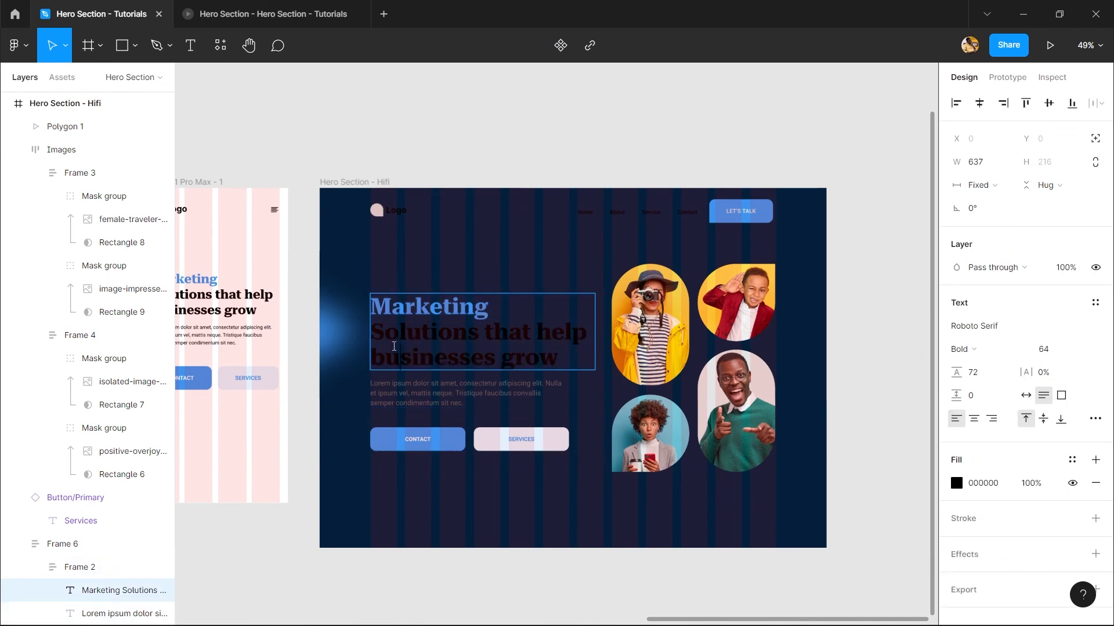
pyautogui.moveTo(405, 347); pyautogui.dragTo(603, 372)
pyautogui.click(956, 483)
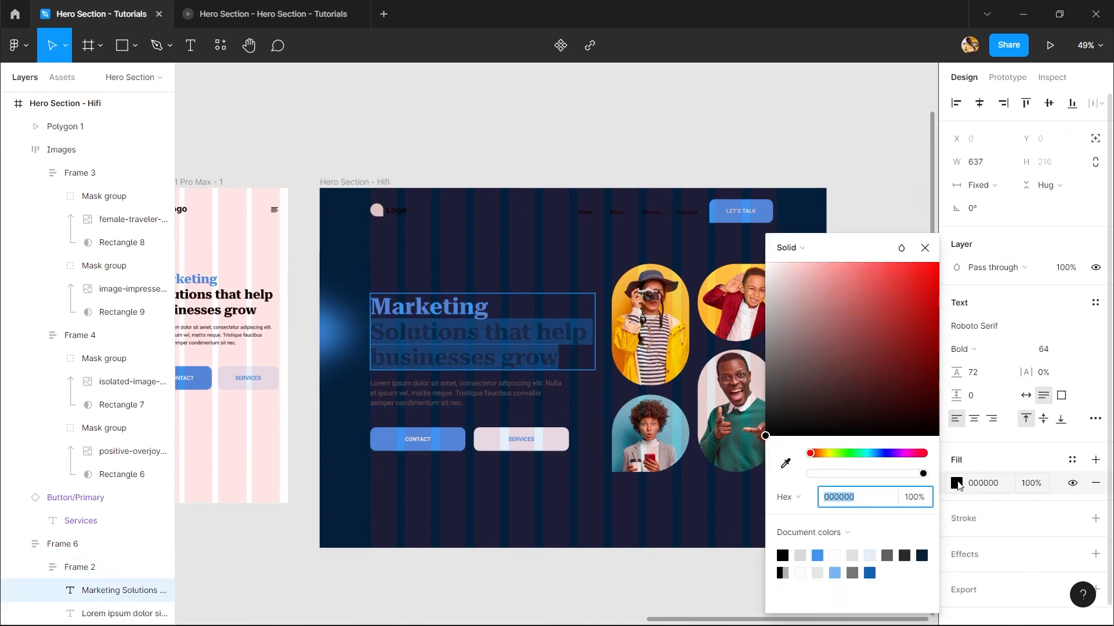
pyautogui.moveTo(870, 401); pyautogui.dragTo(572, 92)
# - Recolour the lorem ipsum paragraph in the dark frame to light grey
pyautogui.click(443, 391)
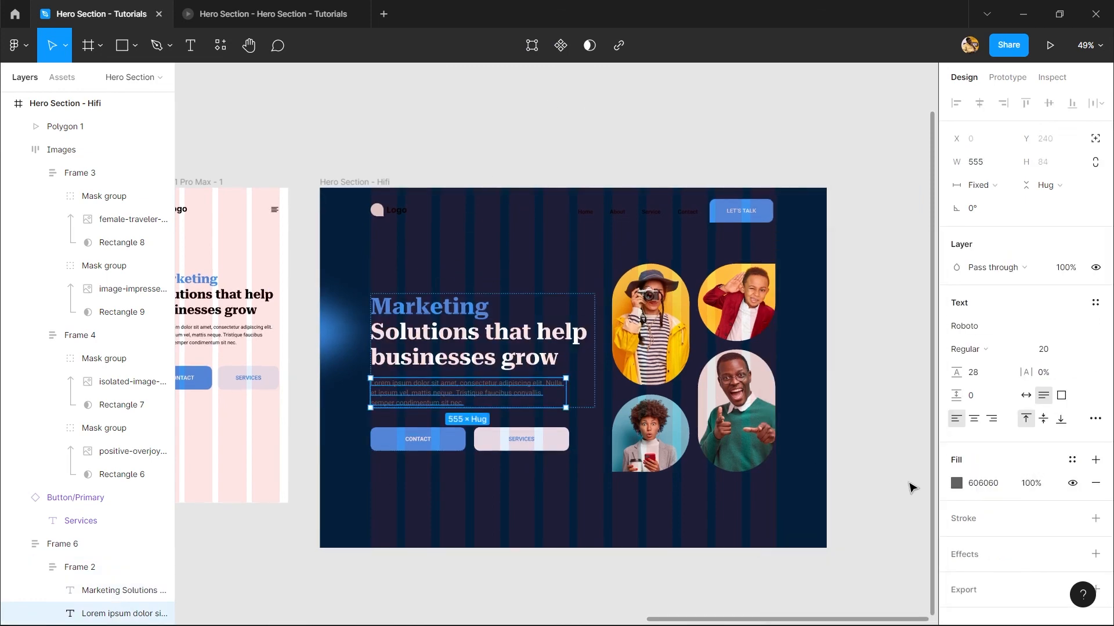
pyautogui.click(957, 483)
pyautogui.moveTo(812, 354); pyautogui.dragTo(718, 317)
pyautogui.click(569, 244)
pyautogui.click(592, 216)
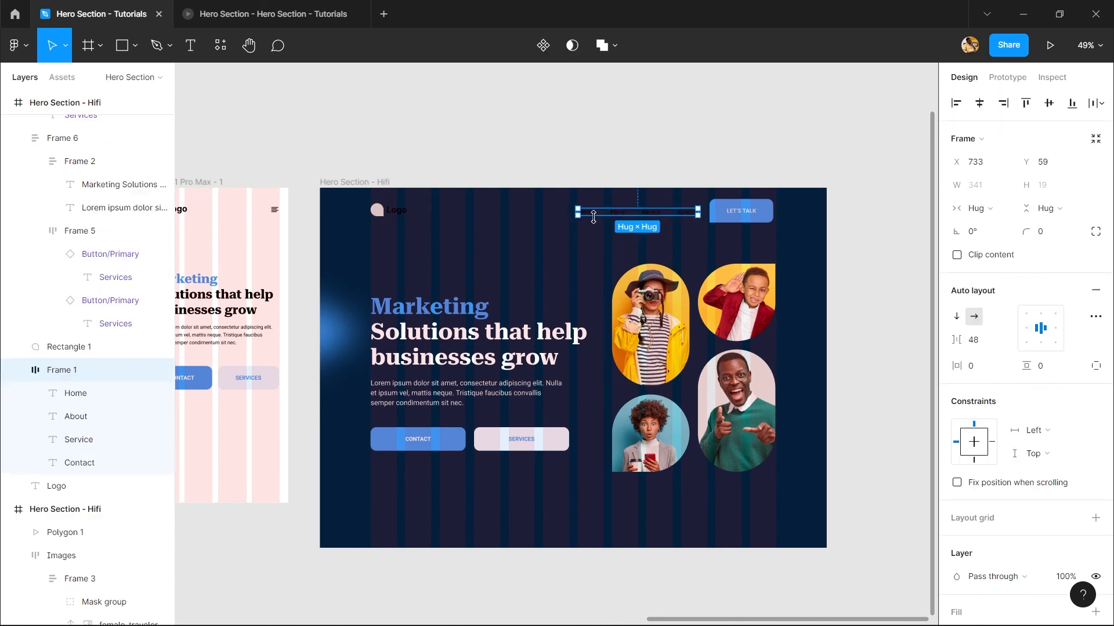
pyautogui.press('Return')
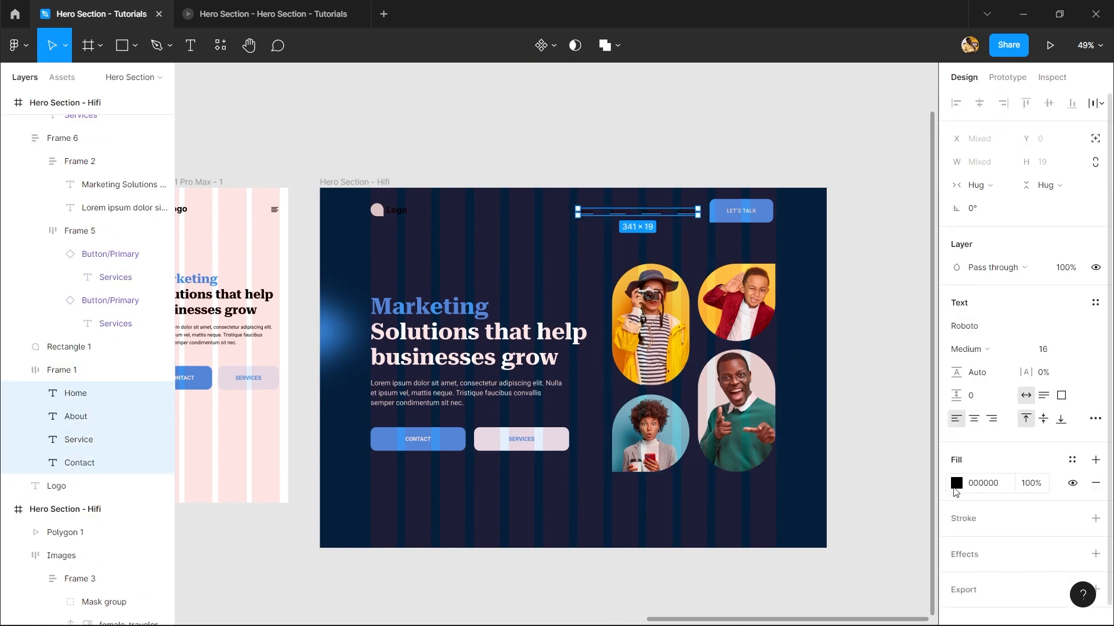
pyautogui.click(956, 483)
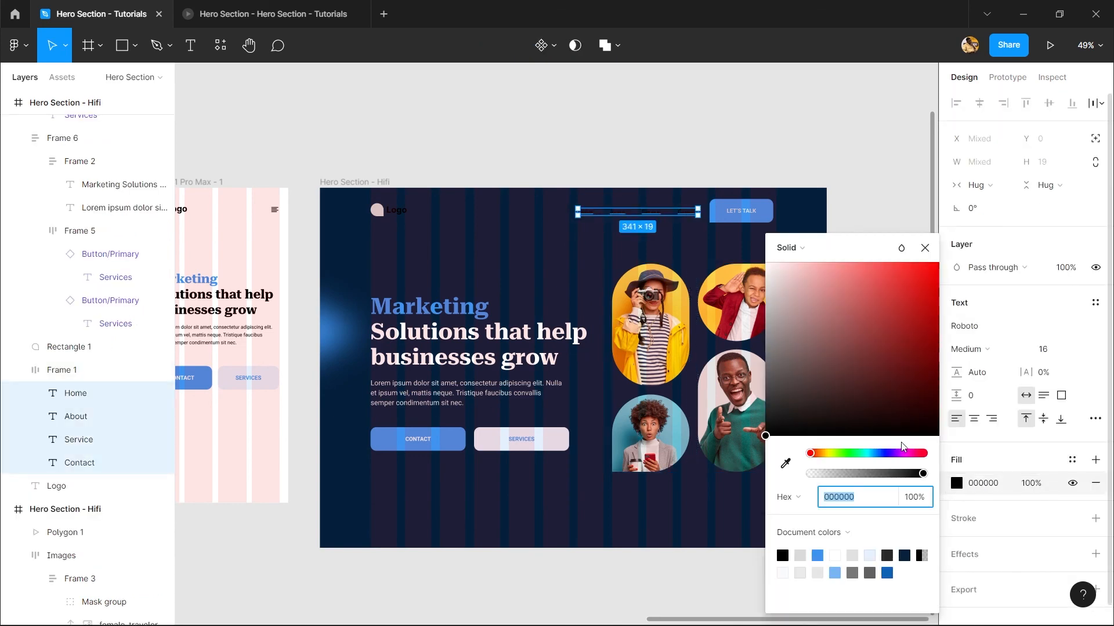
pyautogui.click(772, 298)
pyautogui.doubleClick(653, 213)
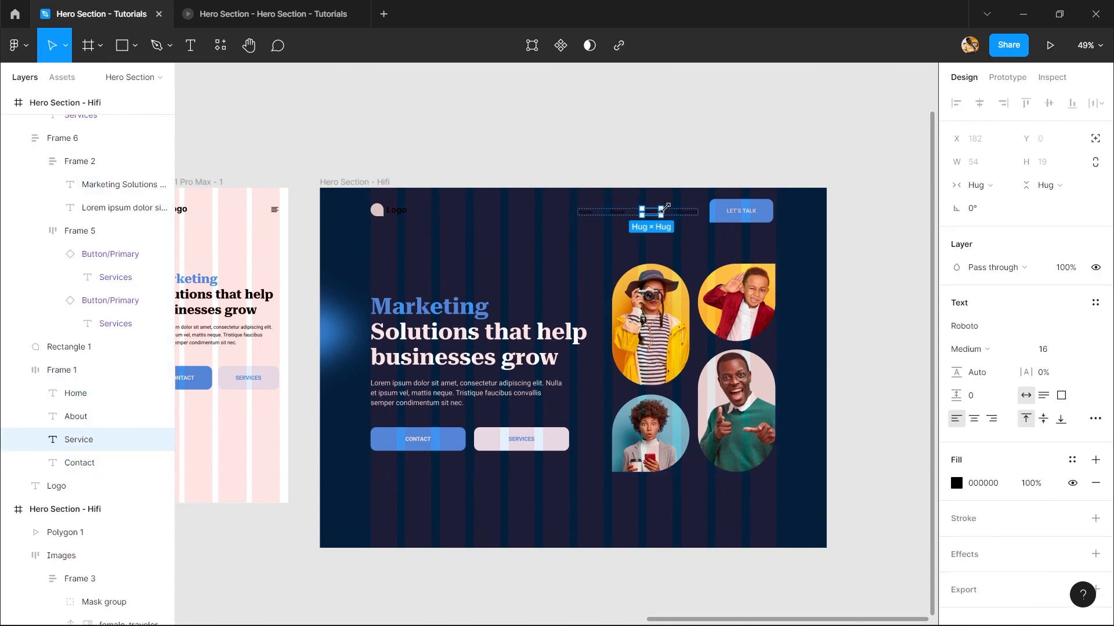
pyautogui.press('Escape')
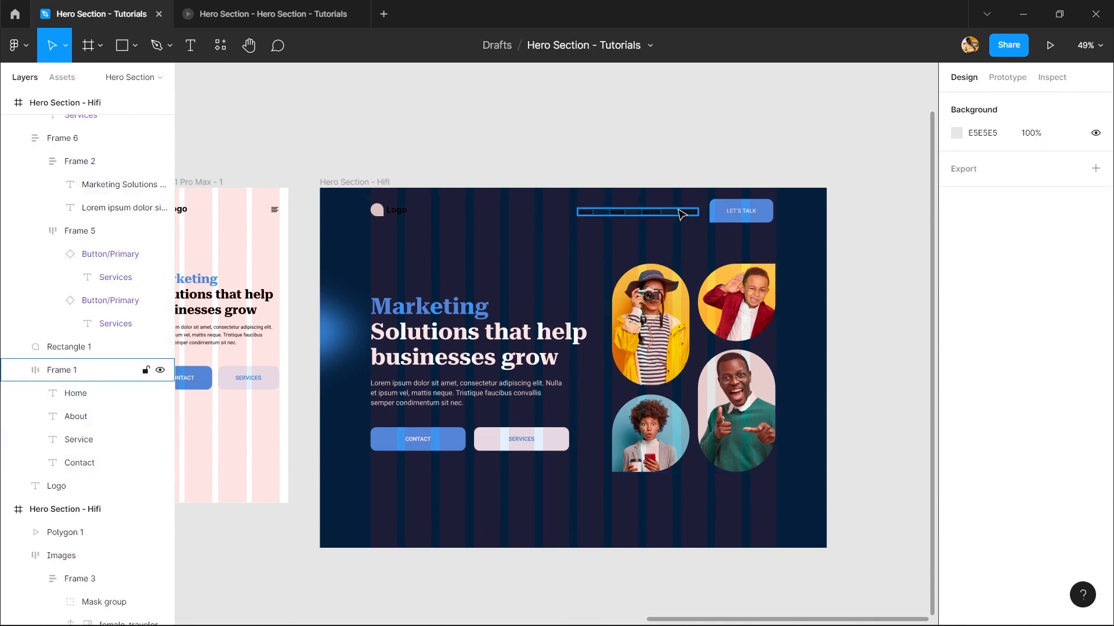
# - Set the fill of the Home, About, Service and Contact navigation texts in the dark frame to FFFFFF
pyautogui.click(680, 215)
pyautogui.press('Return')
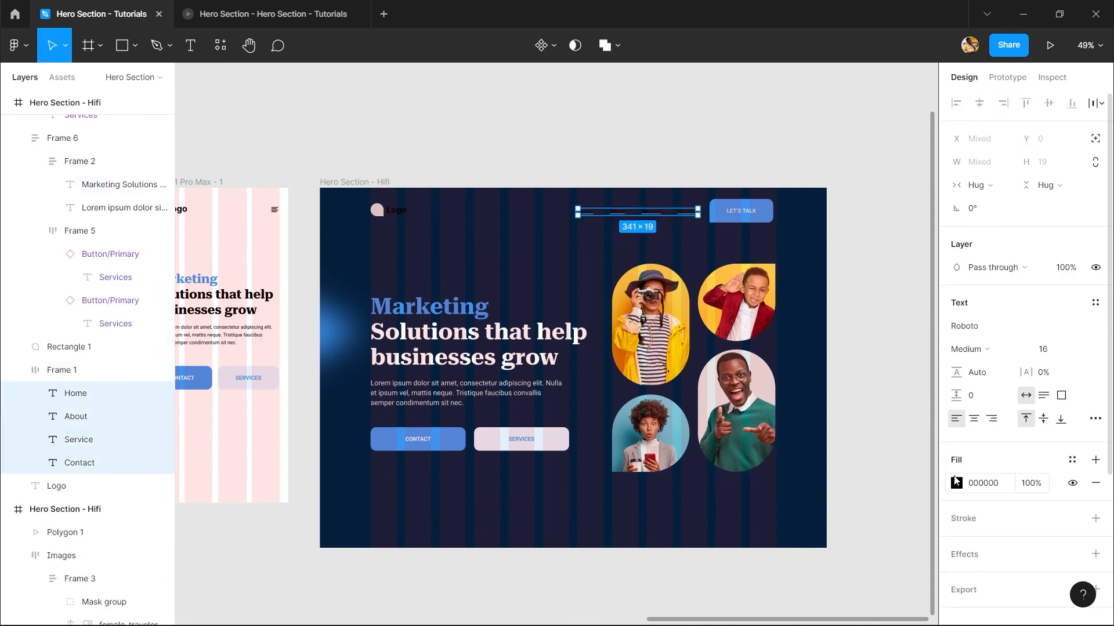
pyautogui.click(956, 483)
pyautogui.write('DFDFDF')
pyautogui.press('Return')
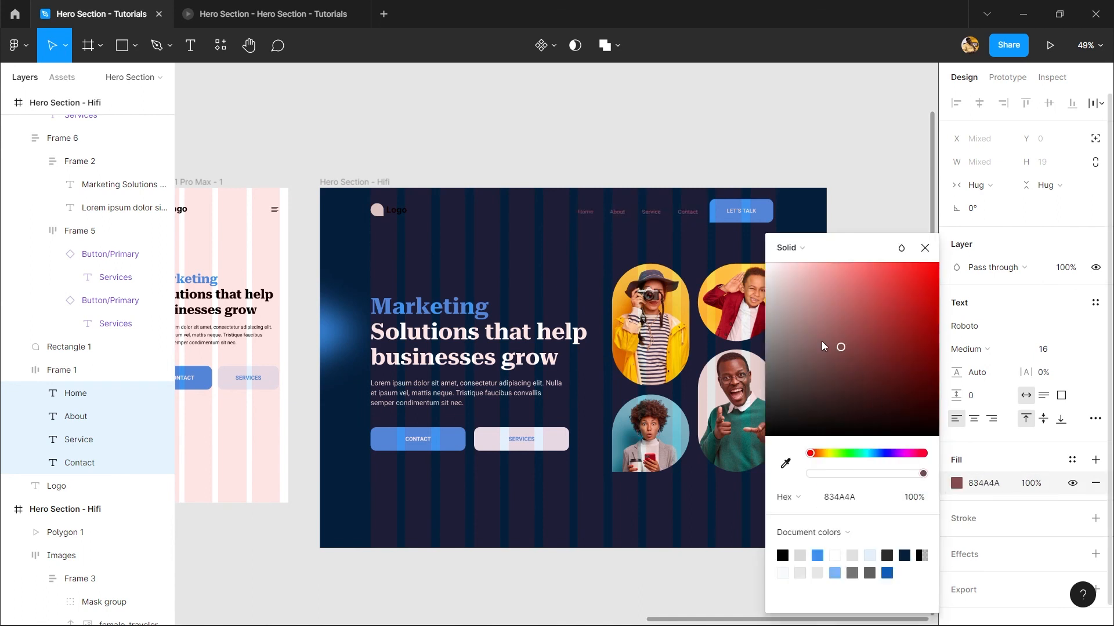
pyautogui.moveTo(678, 290); pyautogui.dragTo(597, 262)
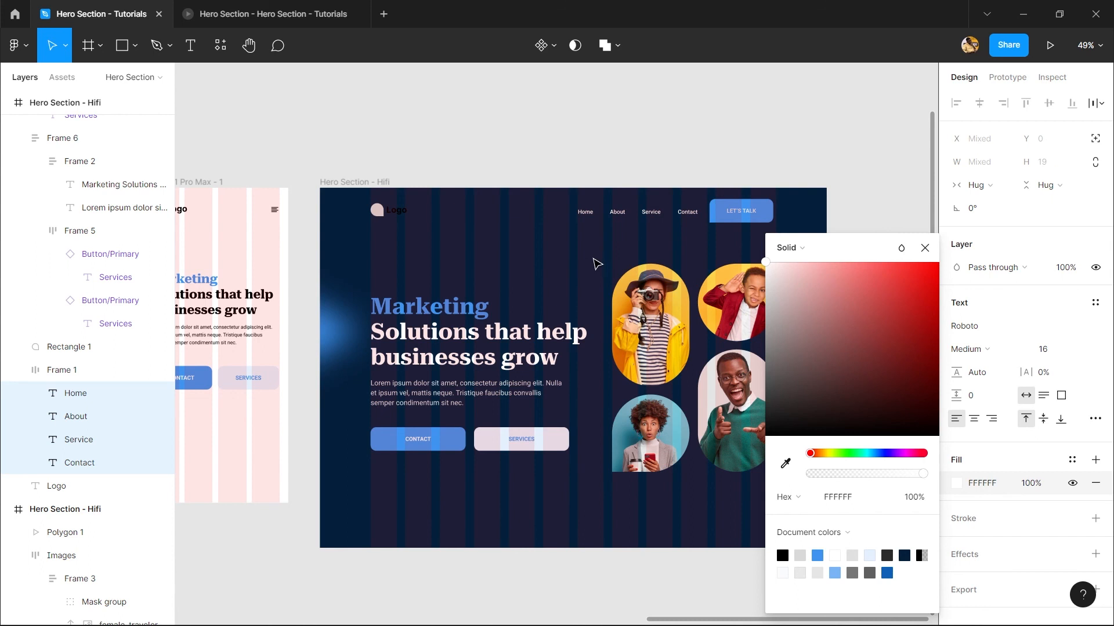
pyautogui.click(473, 285)
# - Recolour the Logo text in the dark frame to white
pyautogui.click(400, 212)
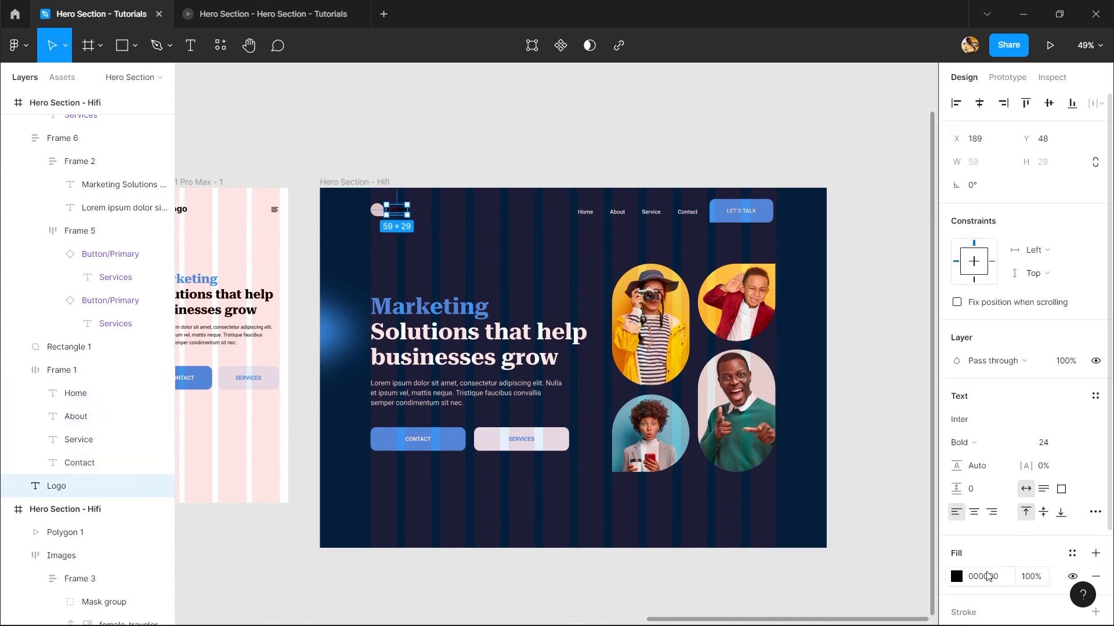
pyautogui.click(959, 576)
pyautogui.moveTo(790, 308); pyautogui.dragTo(573, 182)
pyautogui.click(507, 253)
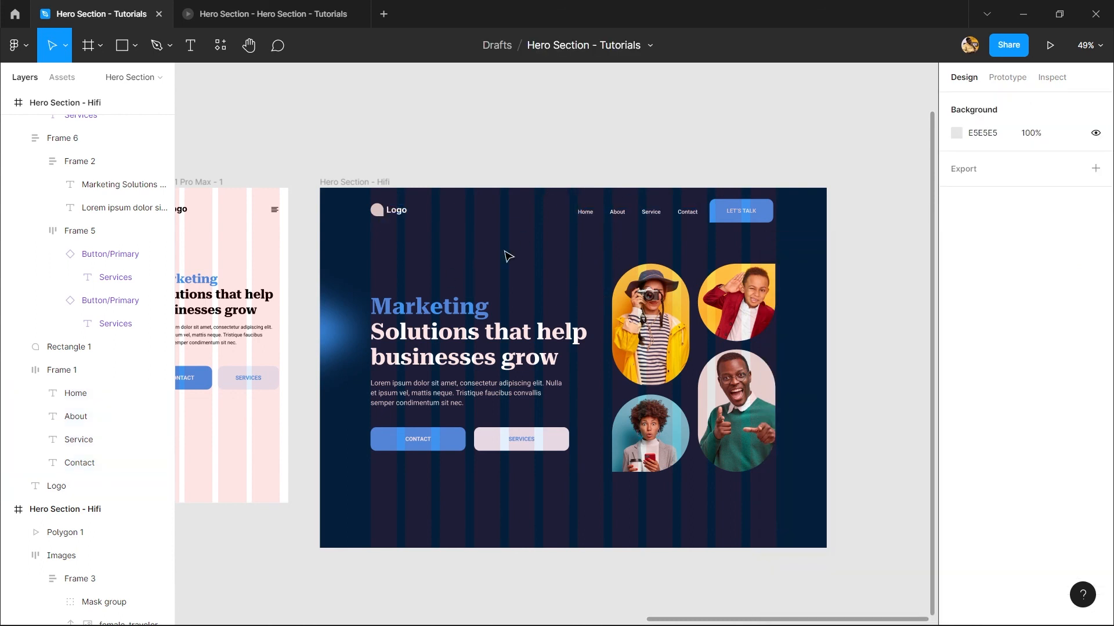
pyautogui.click(520, 345)
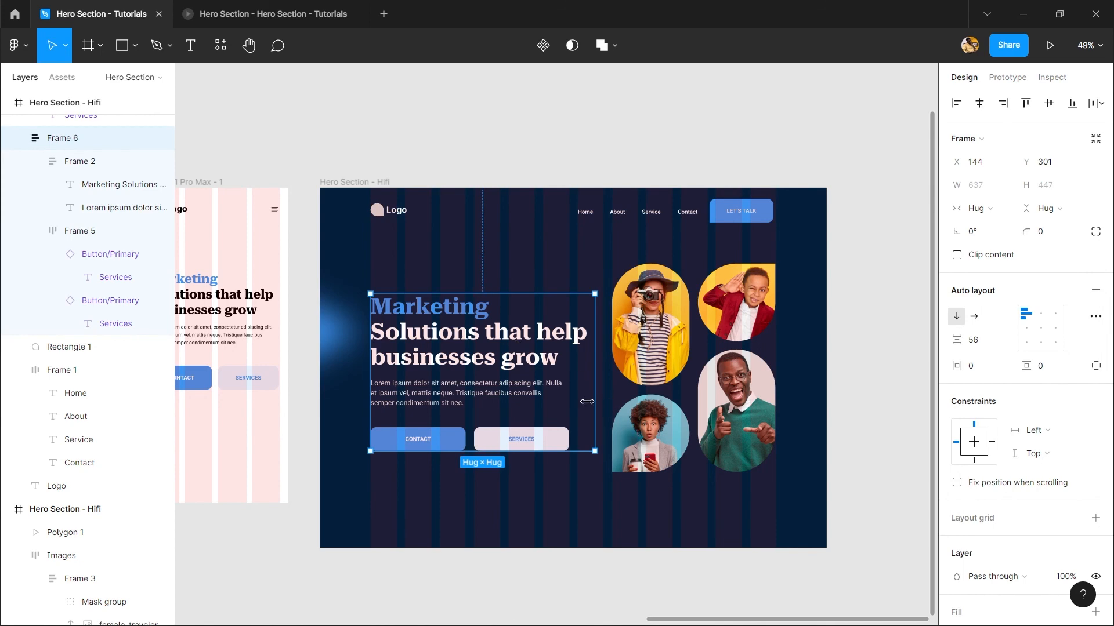
# - Switch to the prototype preview, restart it, and step through all the frames up to the dark hero section
pyautogui.click(231, 11)
pyautogui.press('Right')
pyautogui.press('Right')
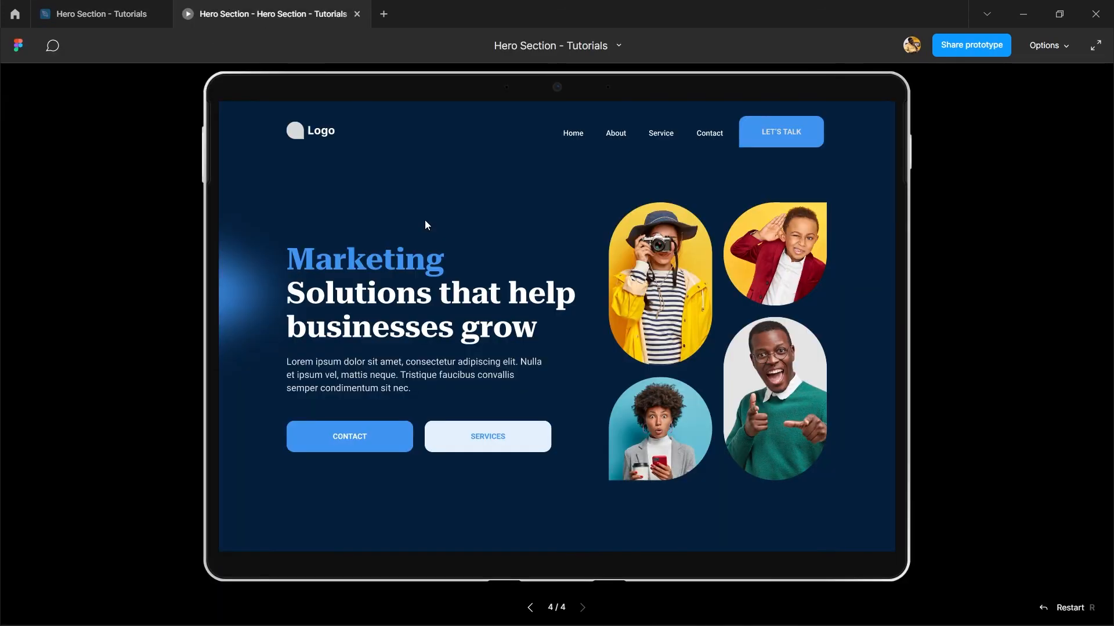
pyautogui.press('r')
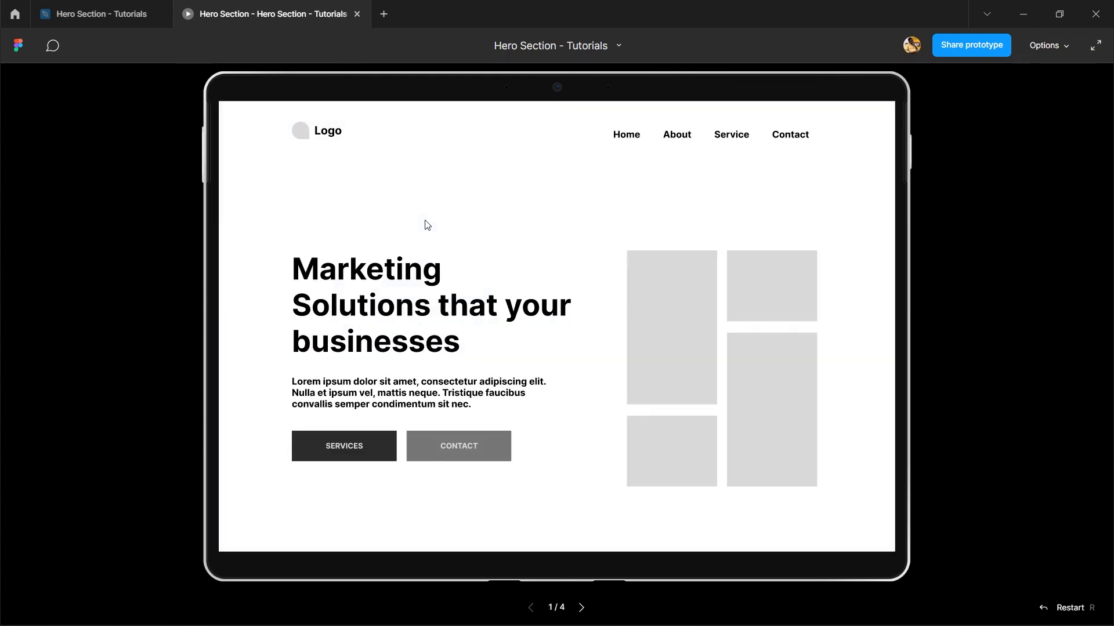
pyautogui.press('Right')
pyautogui.press('Right')
pyautogui.press('Right')
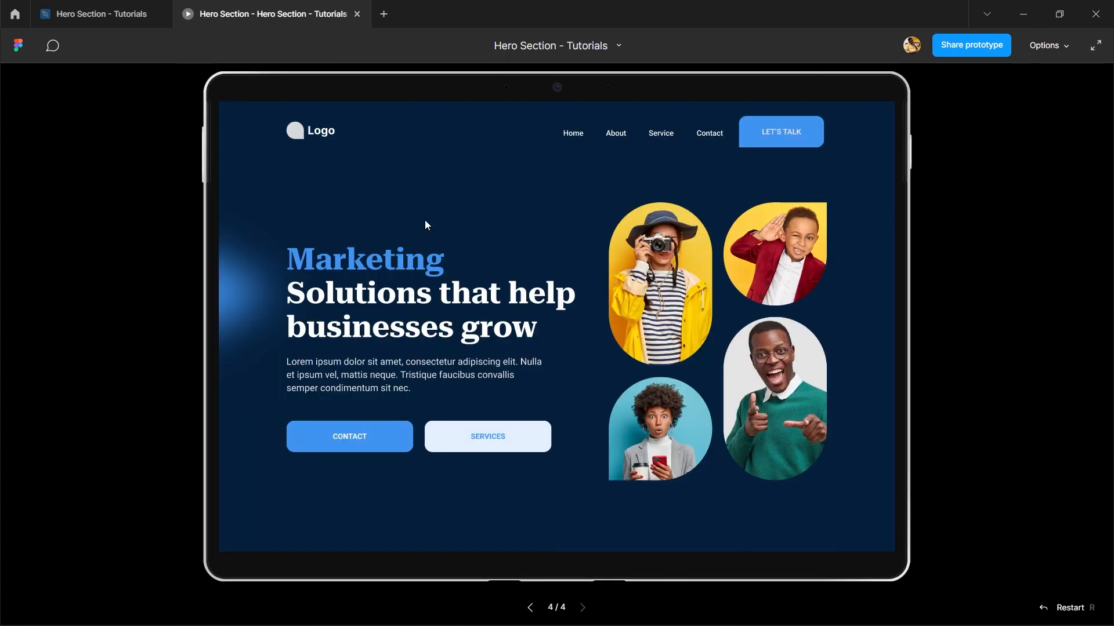